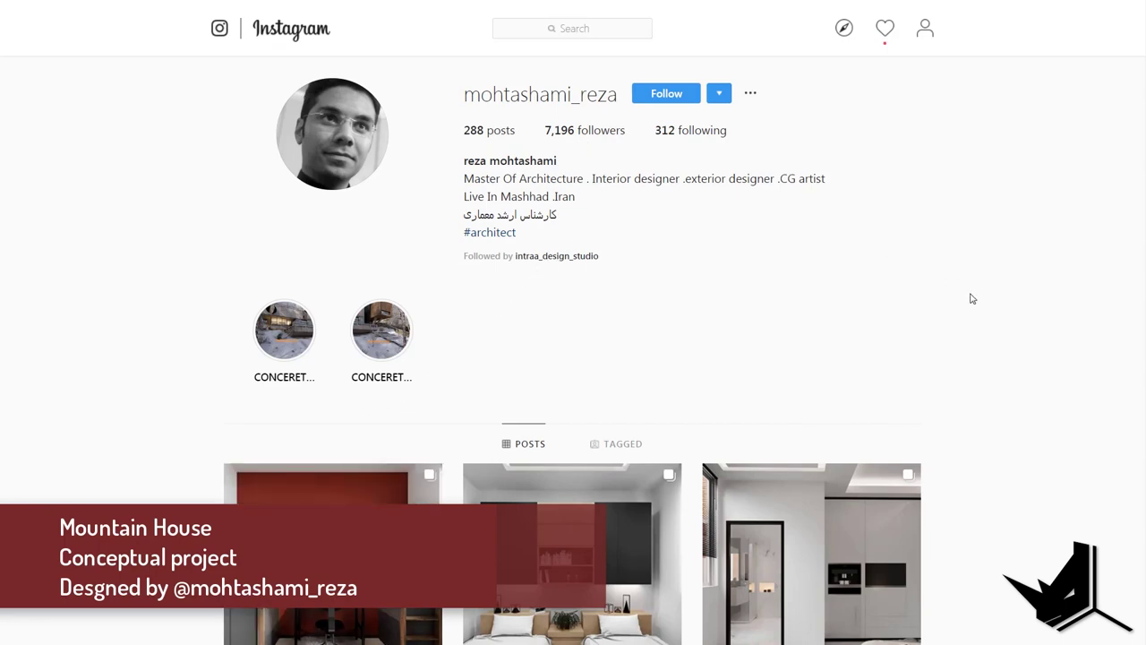
Step: Browse the architect's Instagram profile for renderings of the mountain house bridging the gorge
scroll(973, 298, down, 5)
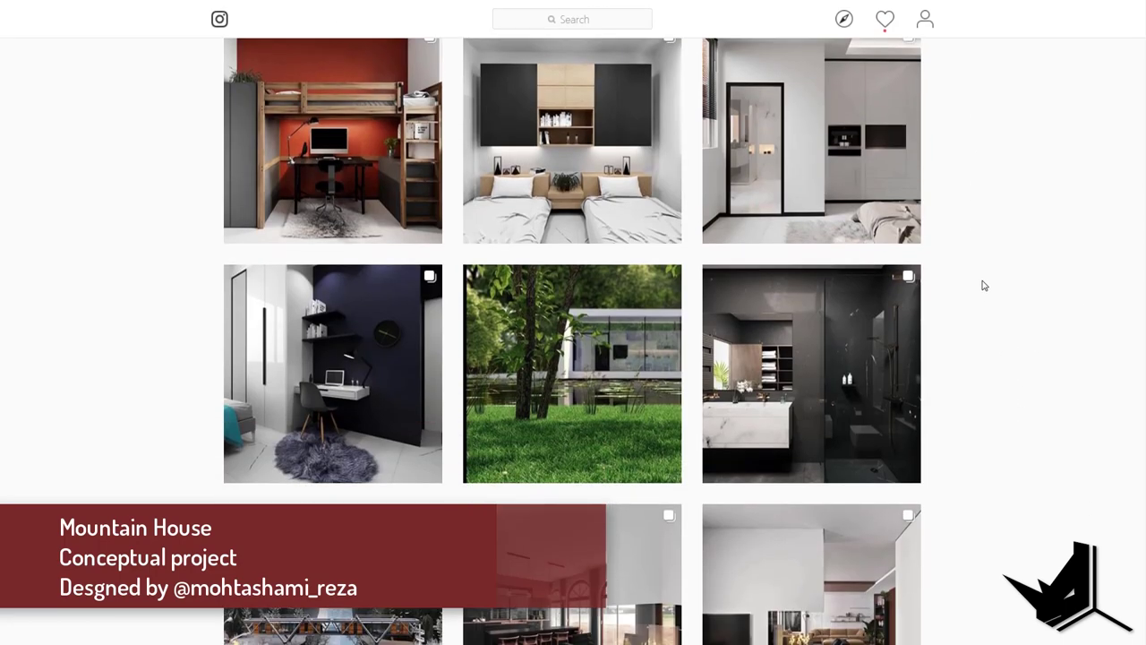
scroll(983, 285, down, 3)
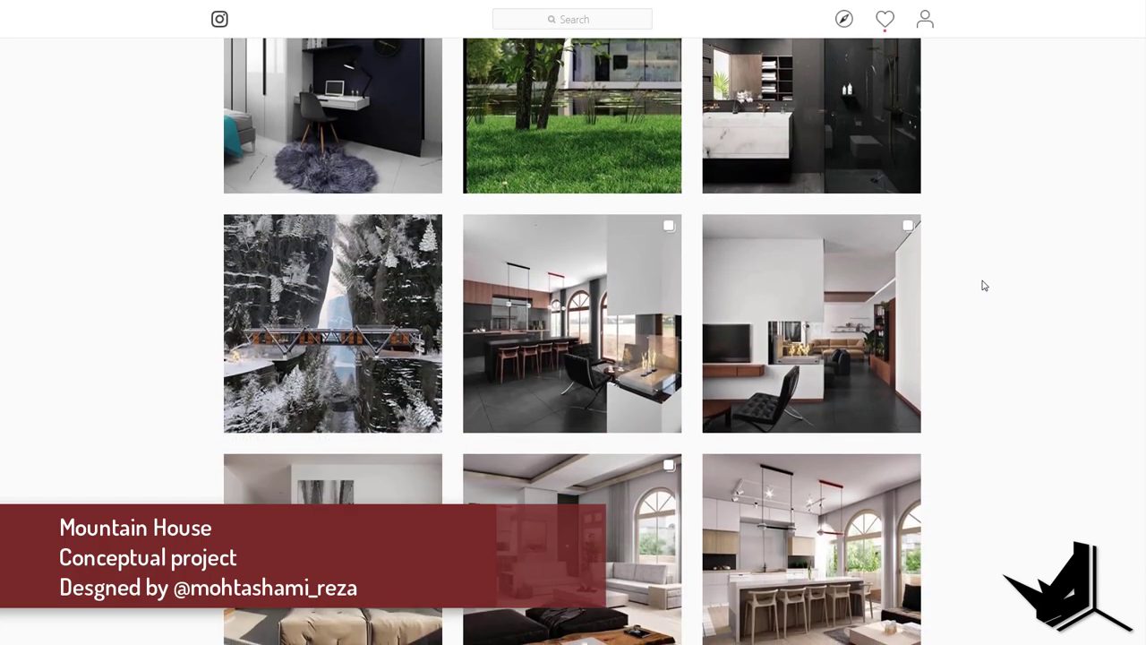
scroll(983, 285, down, 3)
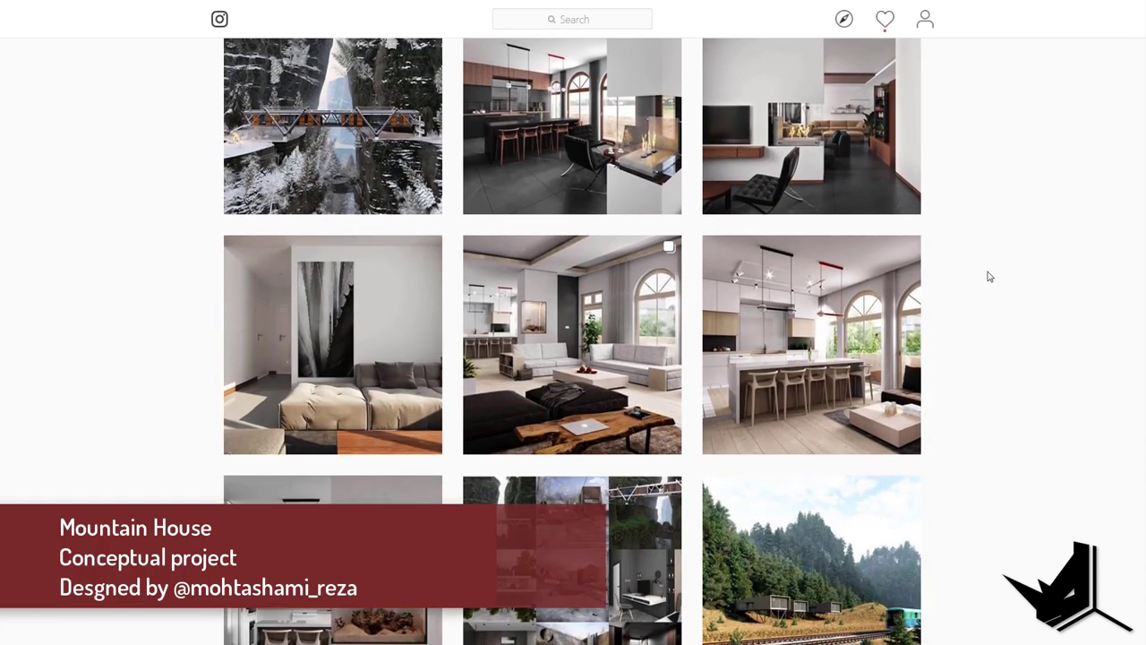
scroll(988, 276, down, 7)
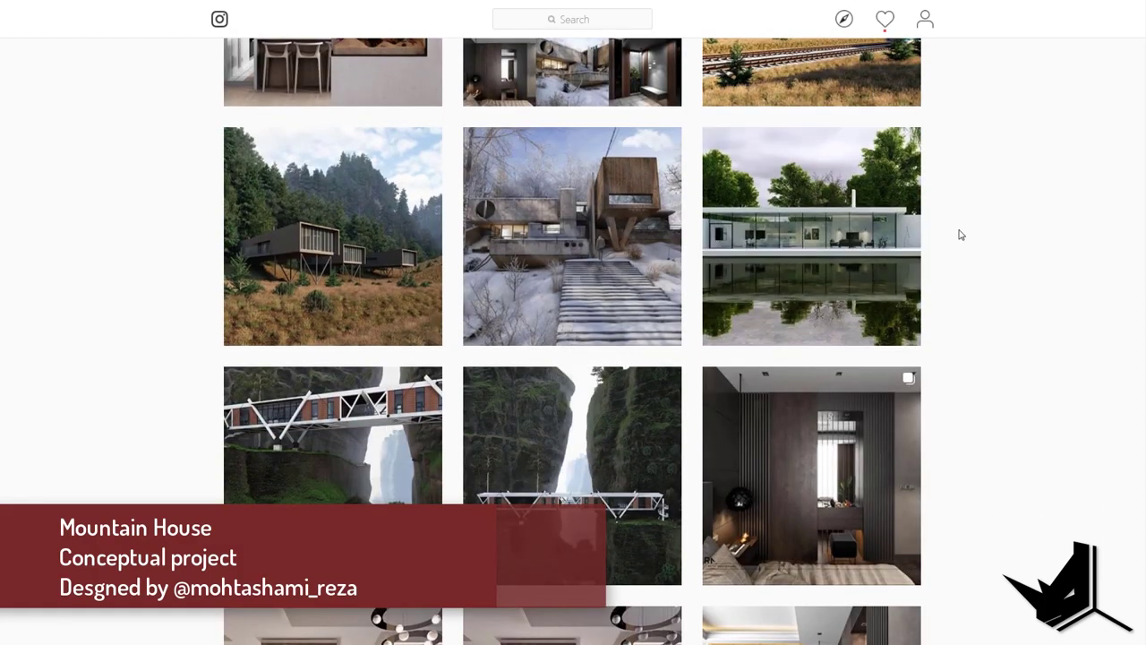
scroll(910, 361, up, 6)
scroll(909, 361, up, 6)
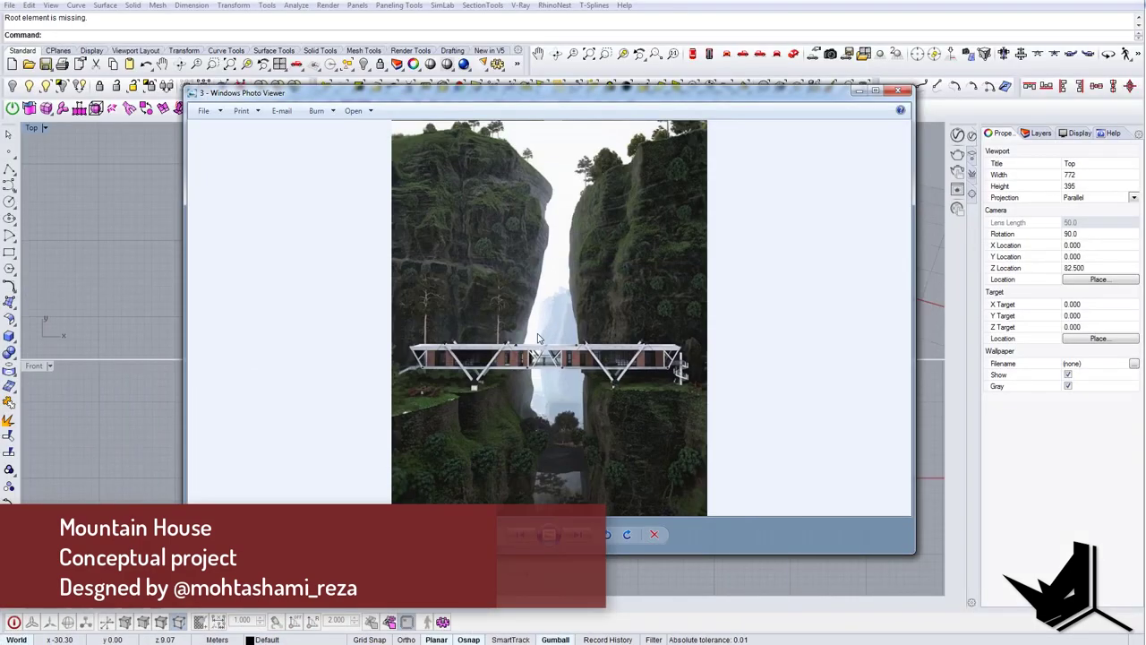
Step: Compare the green and snowy front-view renderings of the bridge house in Windows Photo Viewer
scroll(535, 360, up, 3)
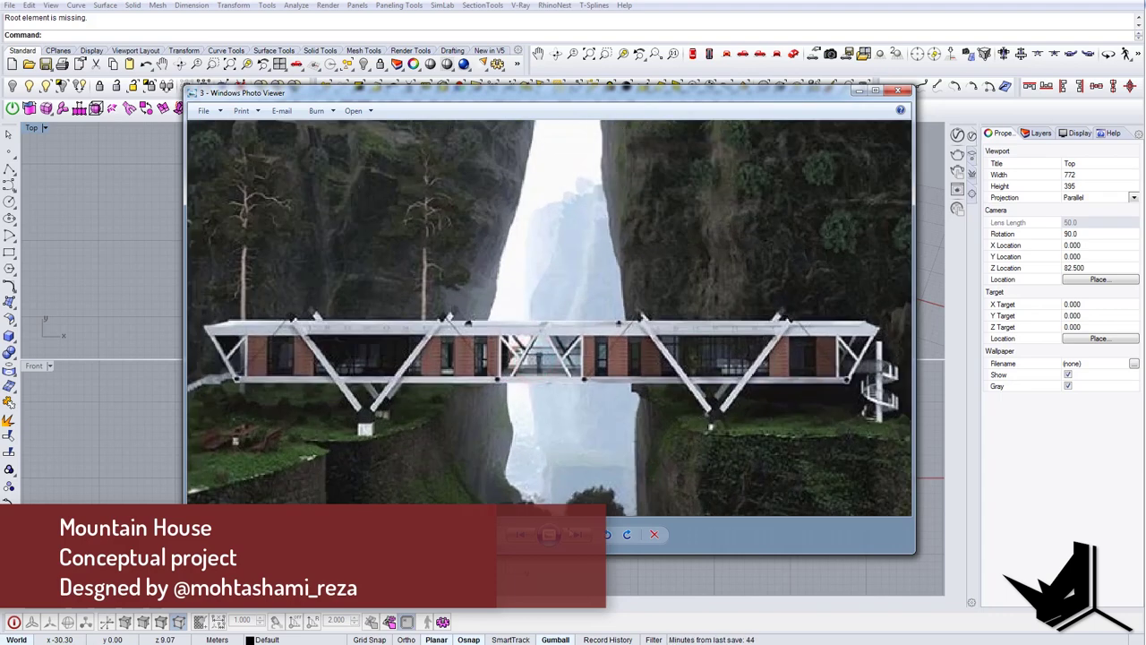
click(577, 537)
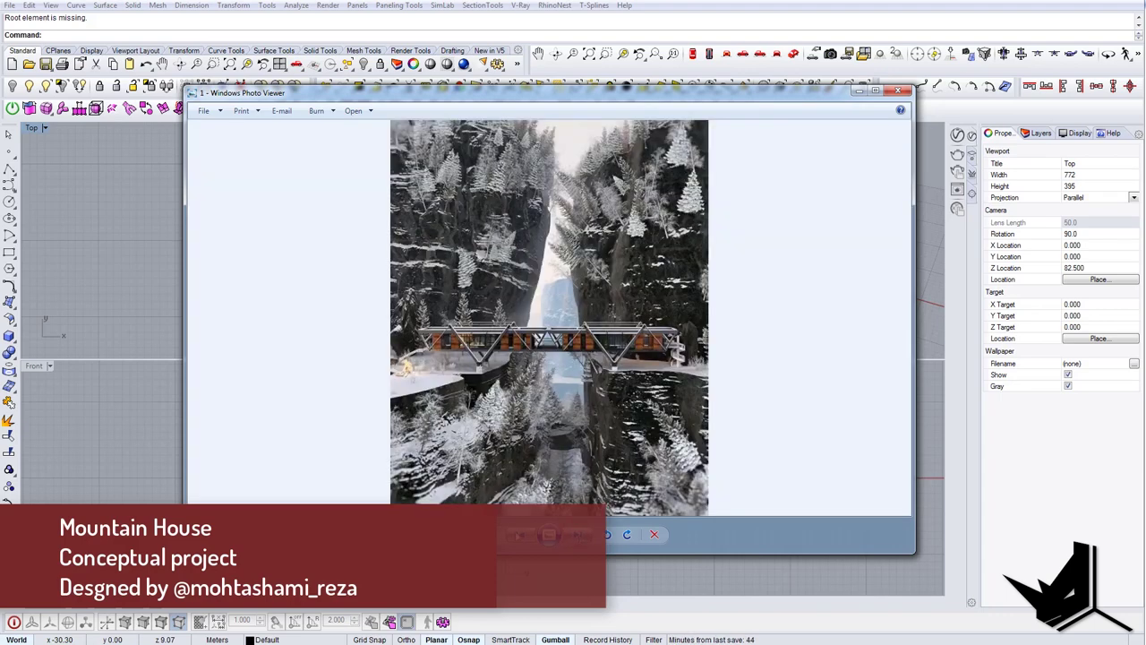
key(Left)
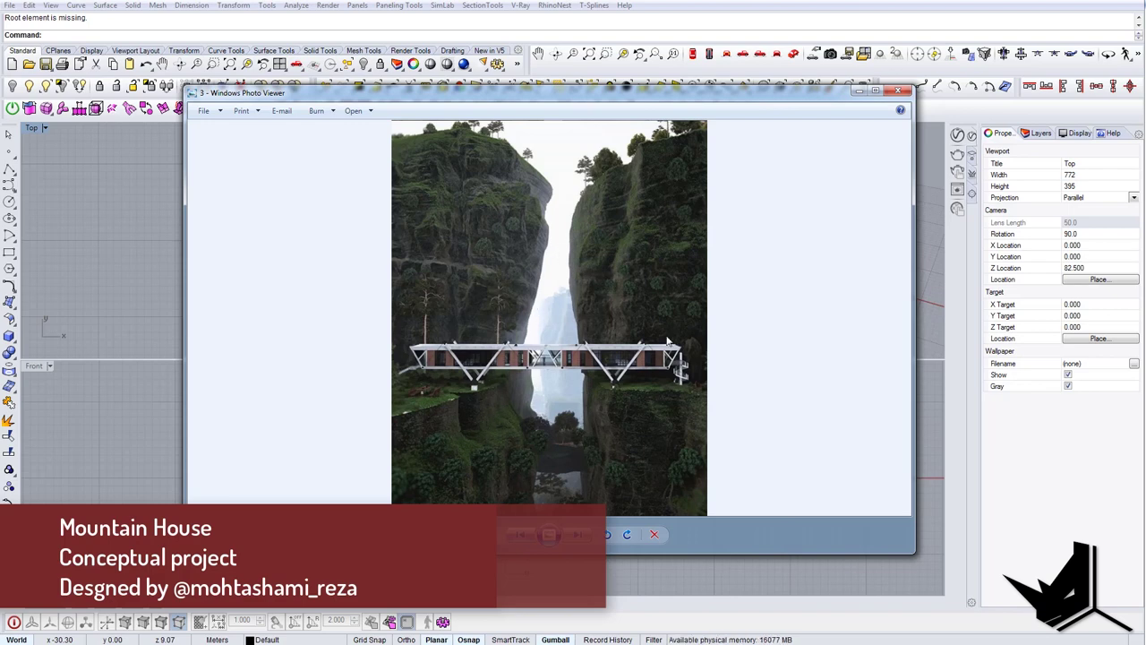
click(582, 539)
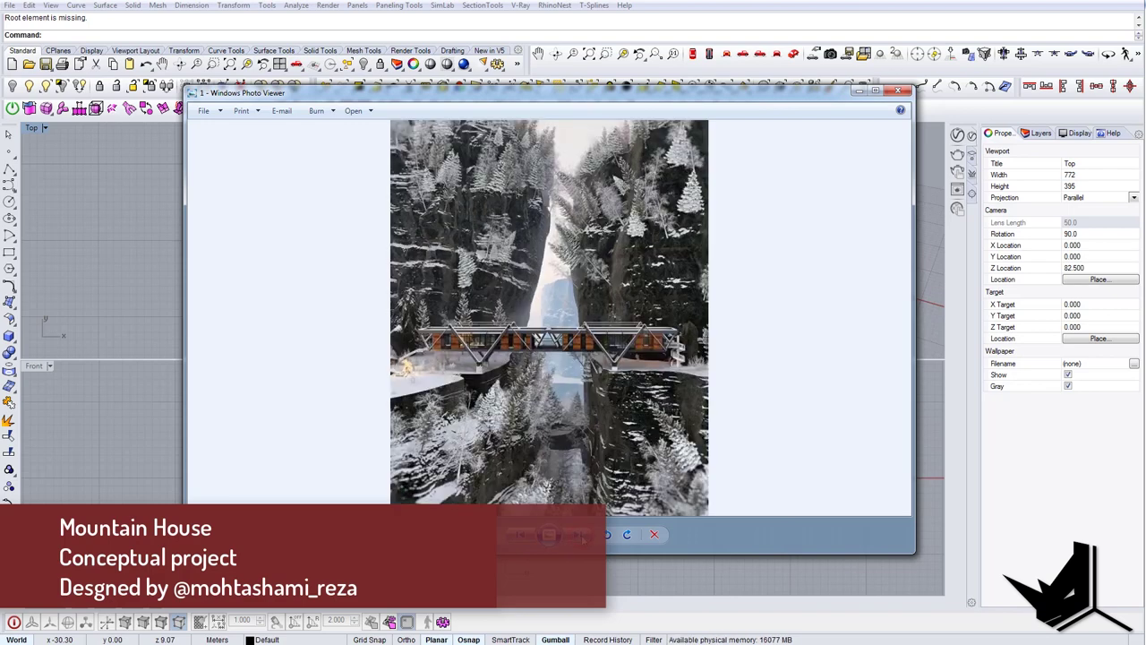
Step: Examine the truss and V-shaped supports up close in the angled rendering, and return to the green front view
click(582, 535)
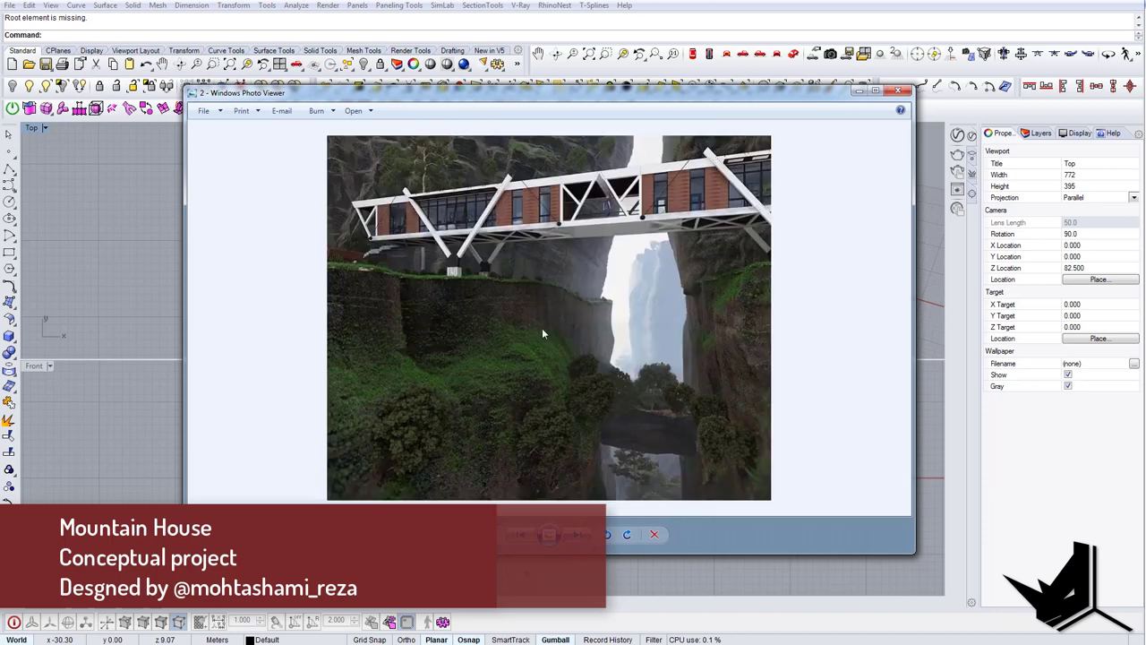
scroll(499, 190, up, 5)
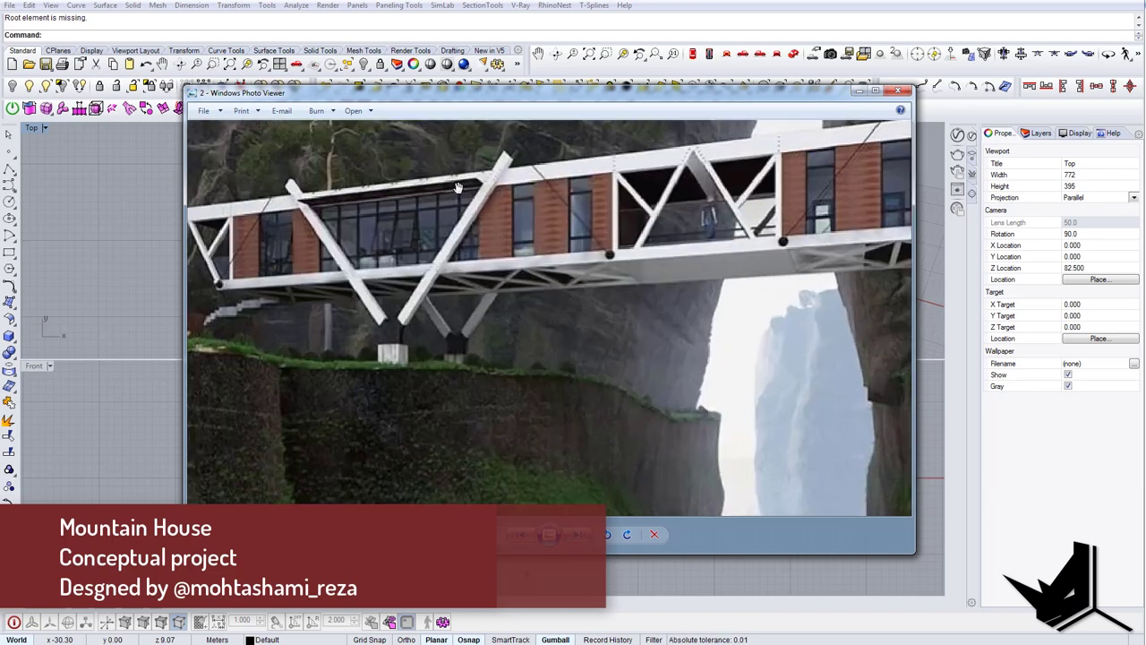
scroll(530, 260, down, 2)
scroll(460, 304, down, 2)
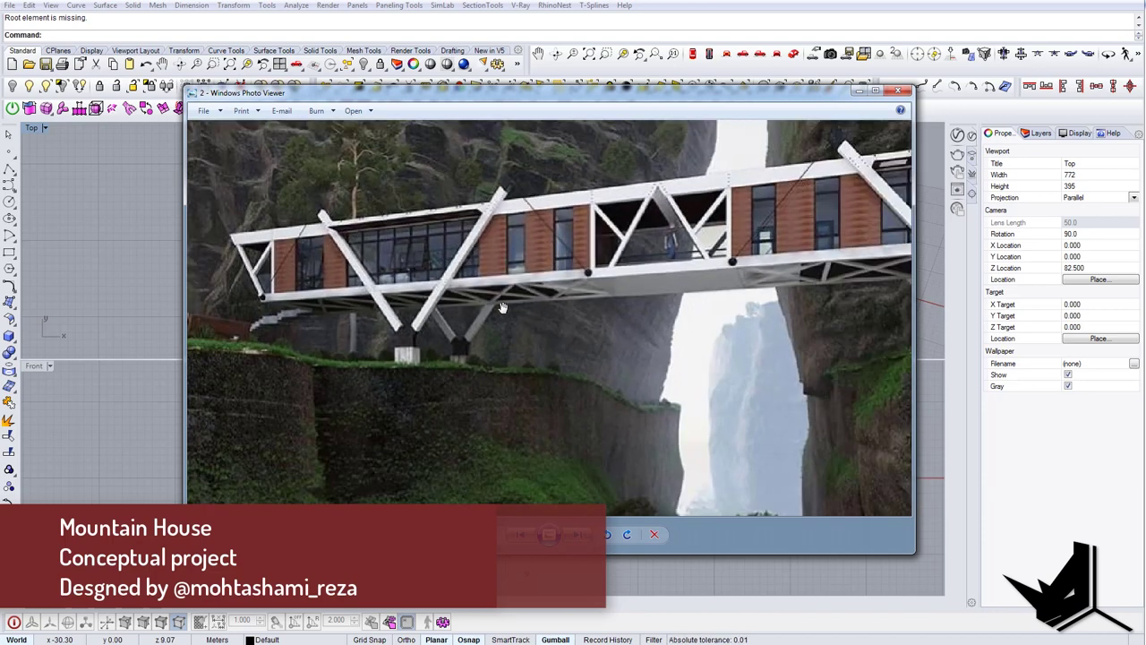
scroll(590, 258, down, 2)
scroll(527, 210, up, 1)
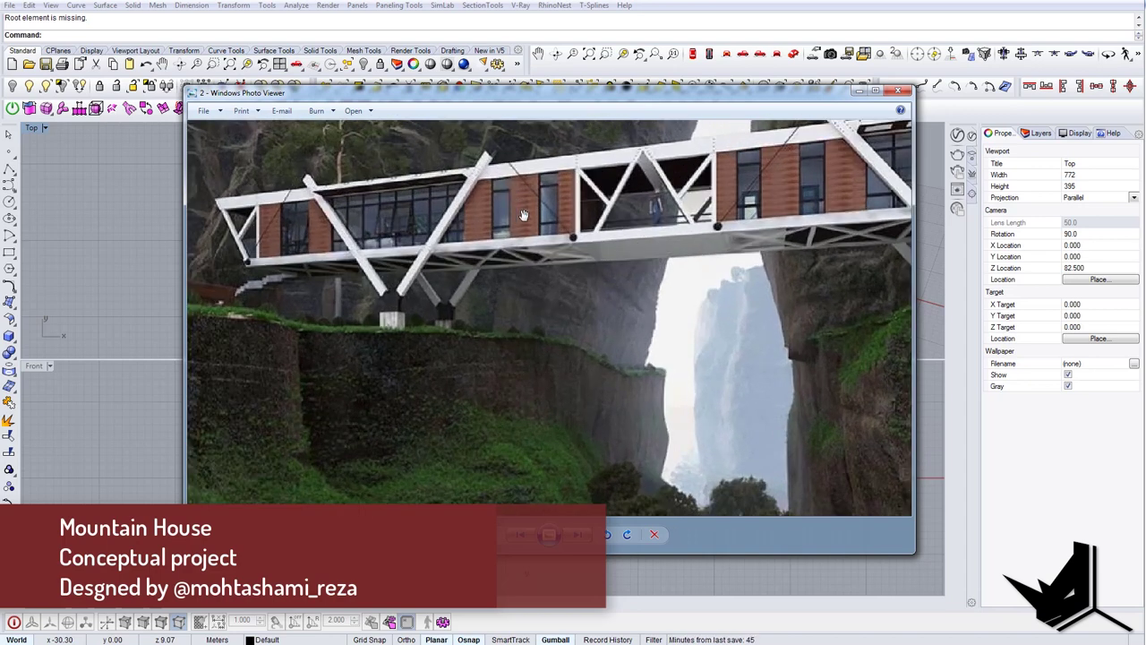
scroll(570, 284, down, 1)
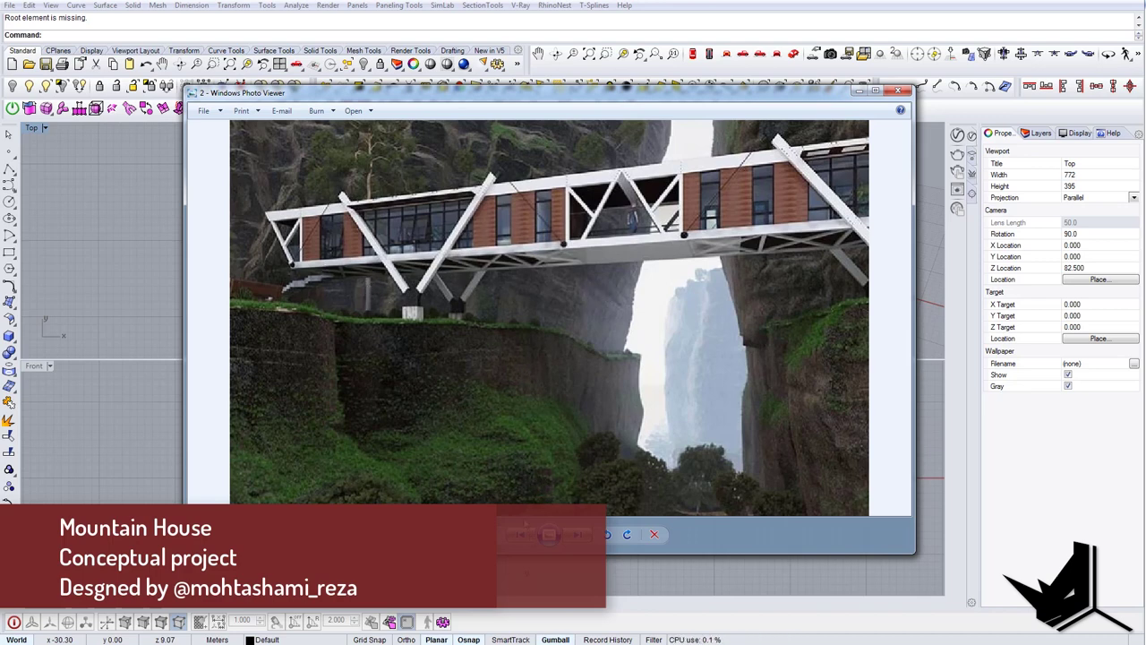
click(525, 537)
key(Left)
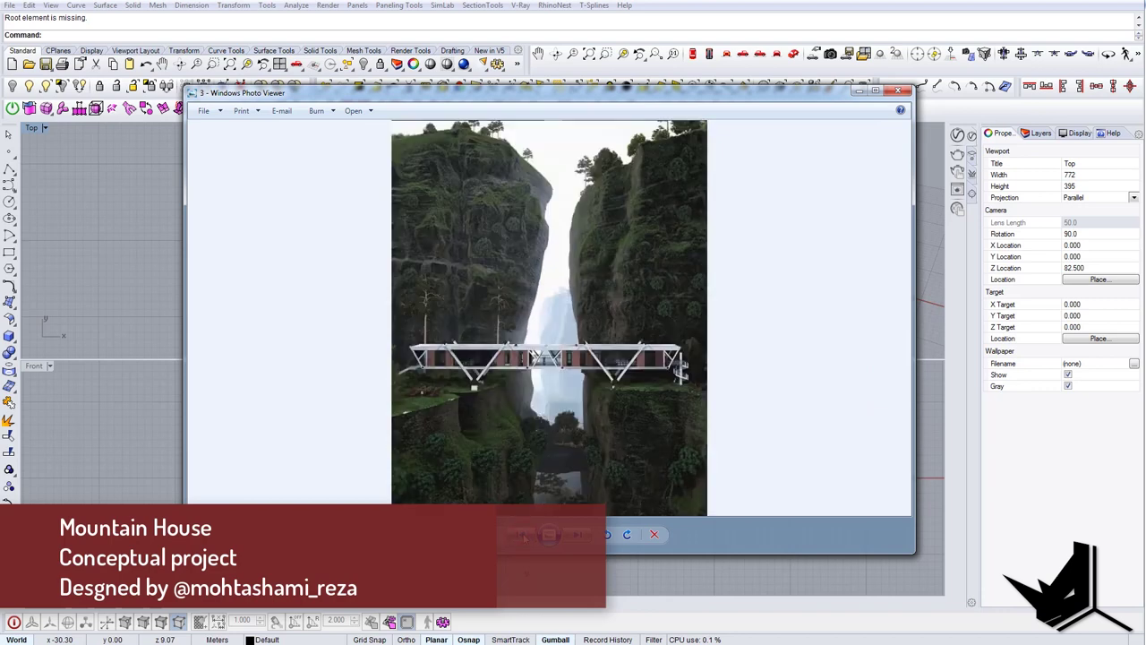
Step: Bring the front-view image 3.JPG into Rhino's Top viewport as a picture frame, placed by two corners
click(663, 97)
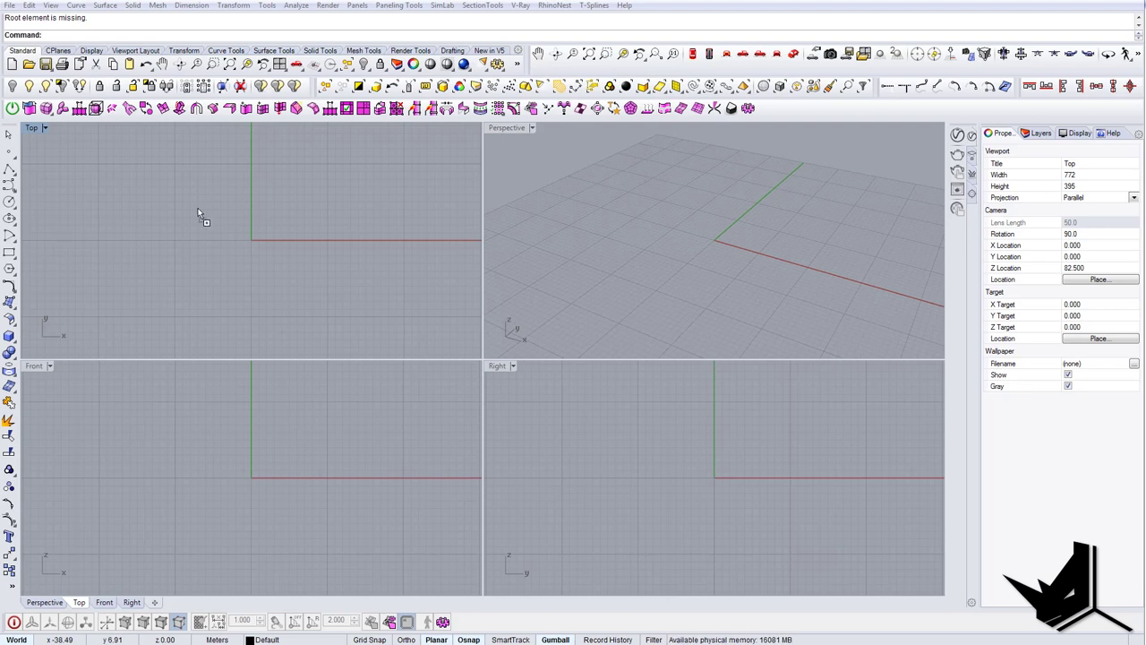
drag(198, 208, 198, 208)
click(312, 266)
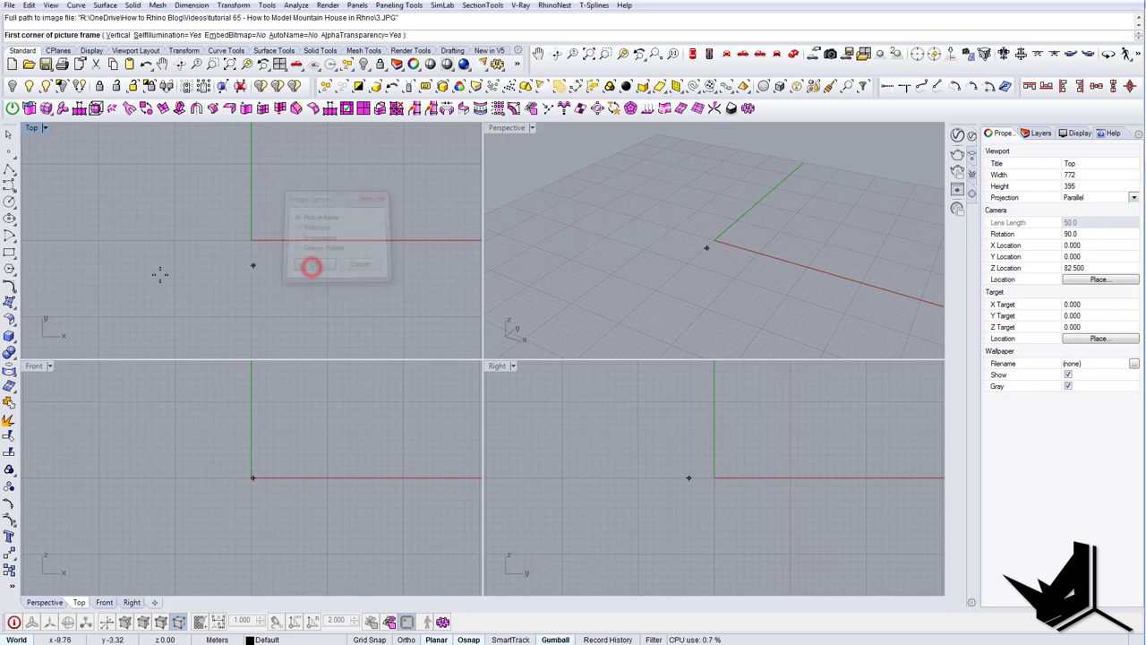
click(123, 293)
click(434, 303)
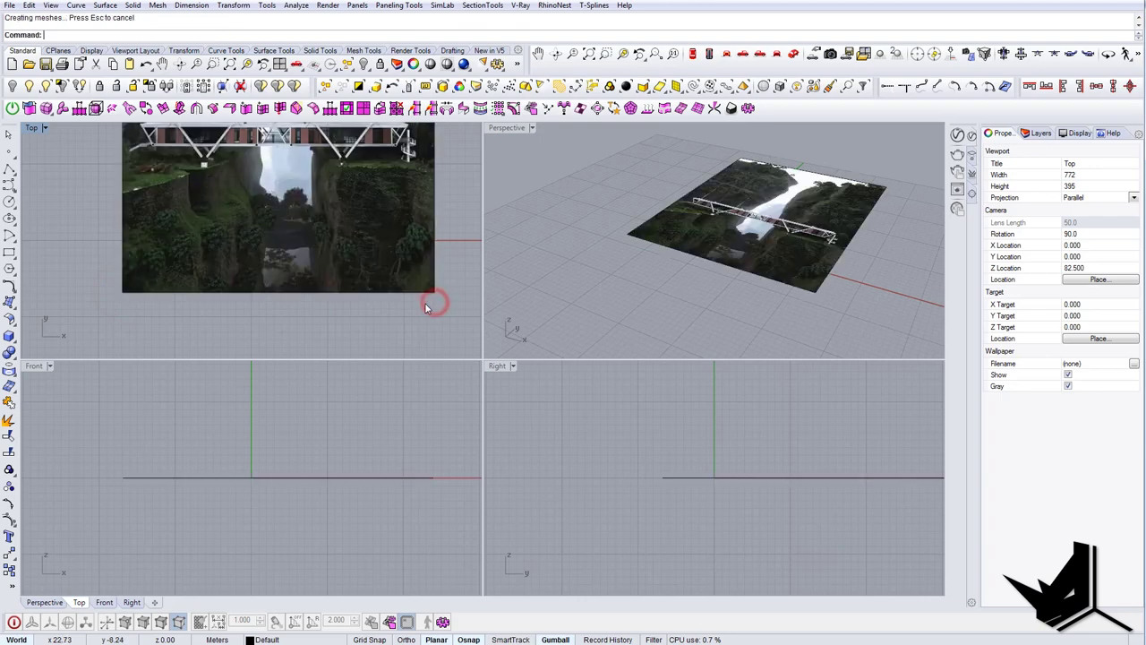
Step: Maximize the Top viewport and enlarge the picture frame uniformly to more than twice its size
scroll(427, 304, down, 10)
scroll(381, 262, up, 6)
right_drag(358, 229, 209, 225)
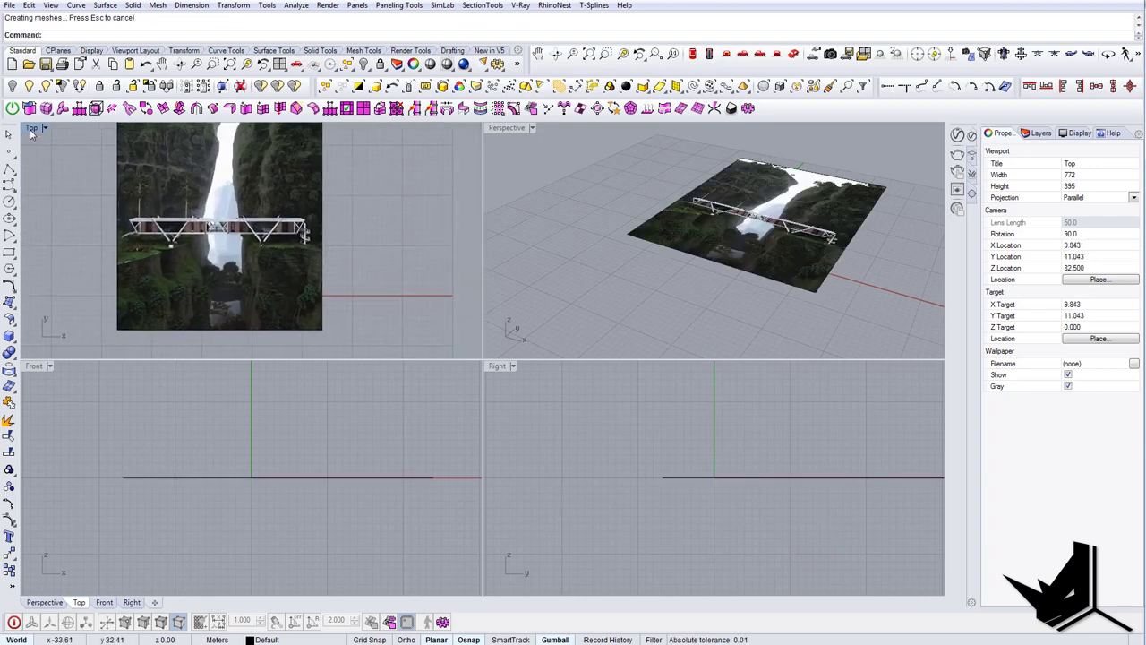
double_click(30, 130)
scroll(638, 381, down, 10)
scroll(616, 367, up, 4)
click(615, 367)
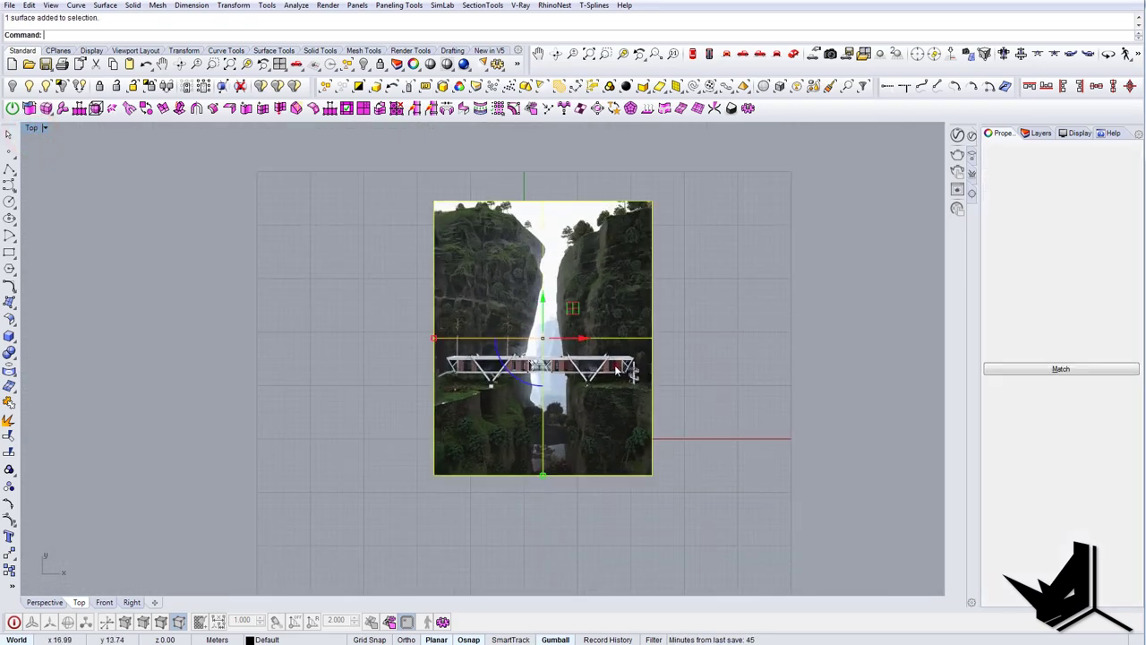
scroll(615, 367, down, 6)
right_drag(555, 365, 461, 340)
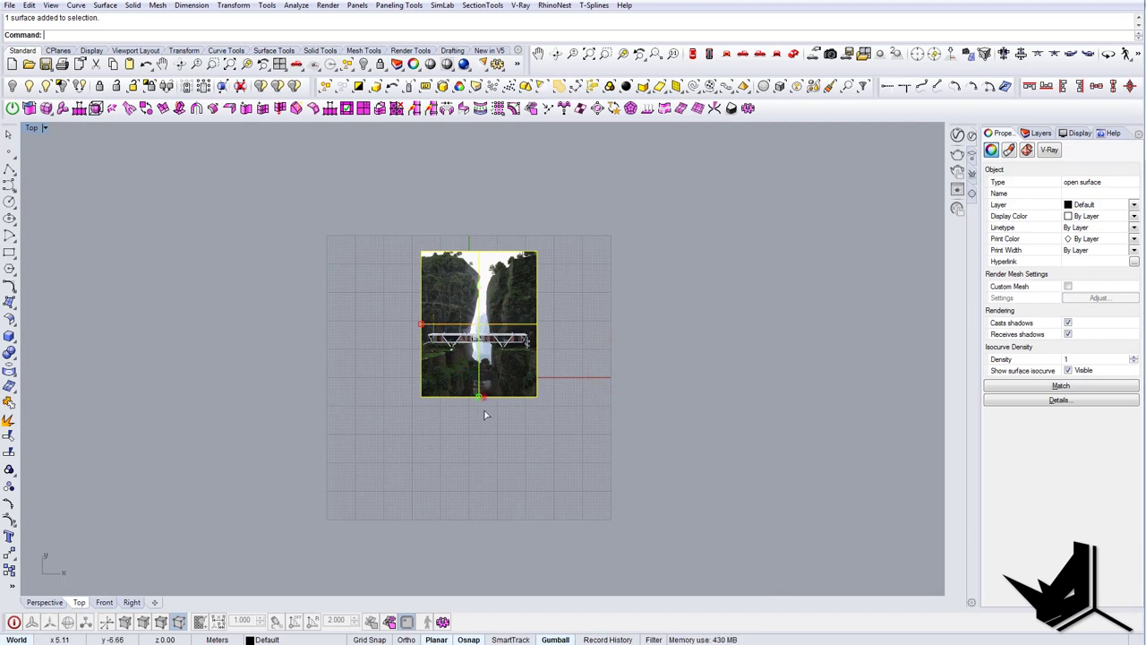
drag(484, 415, 569, 475)
ctrl+right_drag(701, 437, 781, 375)
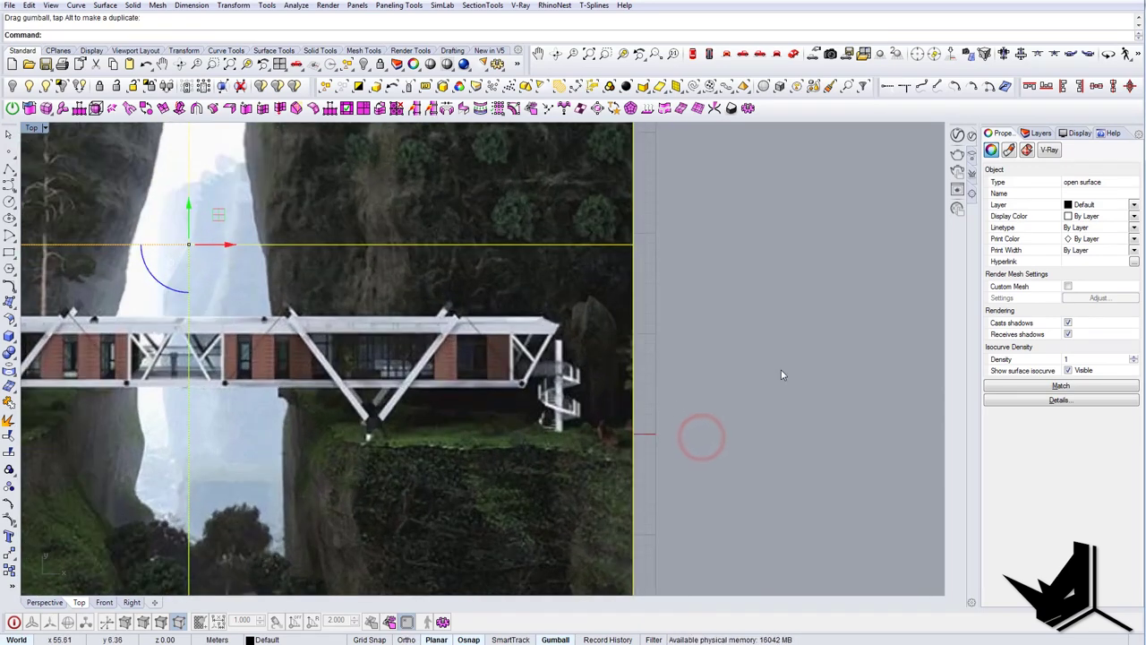
Step: Lock the picture frame so that it serves as a fixed tracing background
click(791, 366)
scroll(791, 366, down, 8)
click(526, 369)
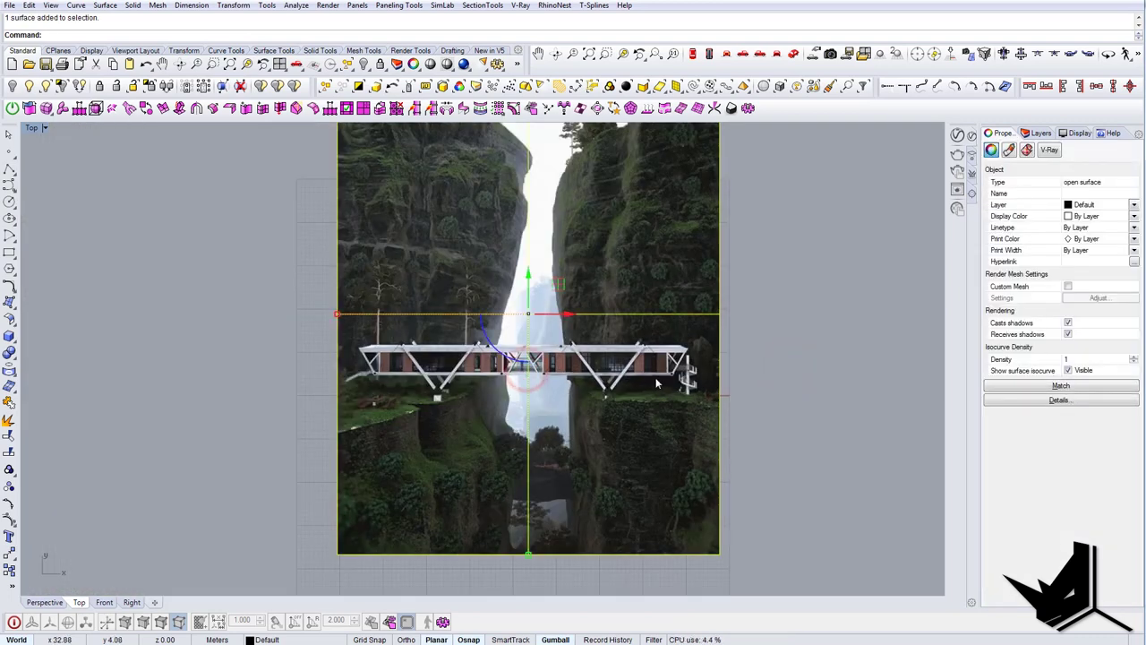
text(Lock)
key(Return)
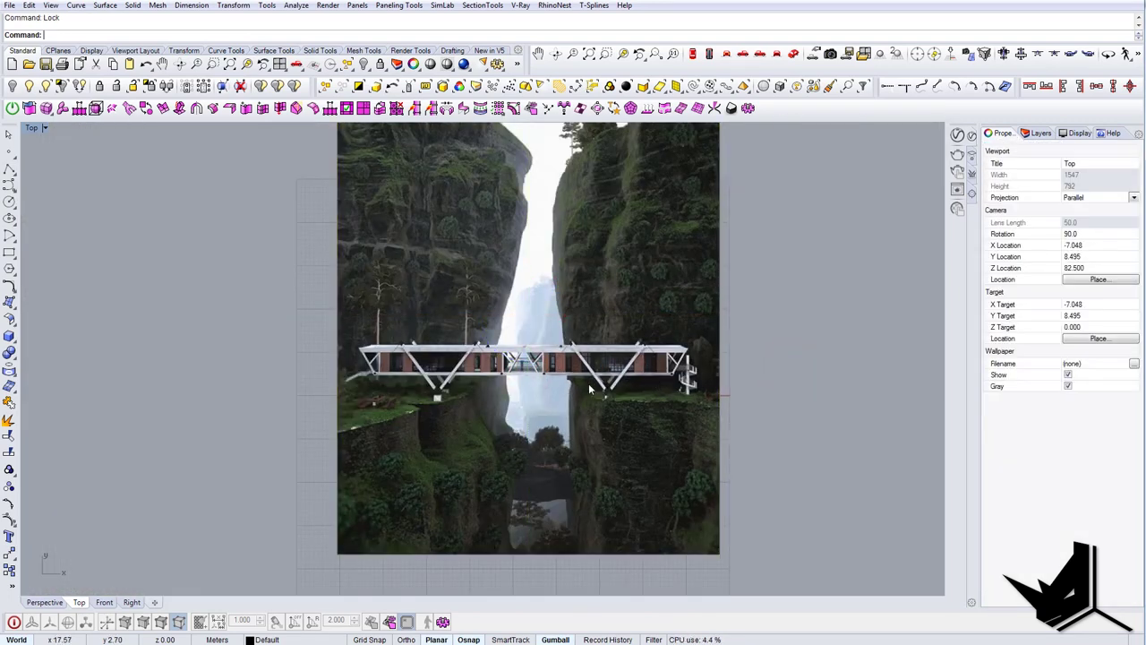
Step: Draw a horizontal line along the house's bottom beam between the joints at its two ends
right_drag(589, 385, 548, 368)
scroll(544, 366, down, 2)
text(l)
key(Return)
scroll(390, 363, up, 10)
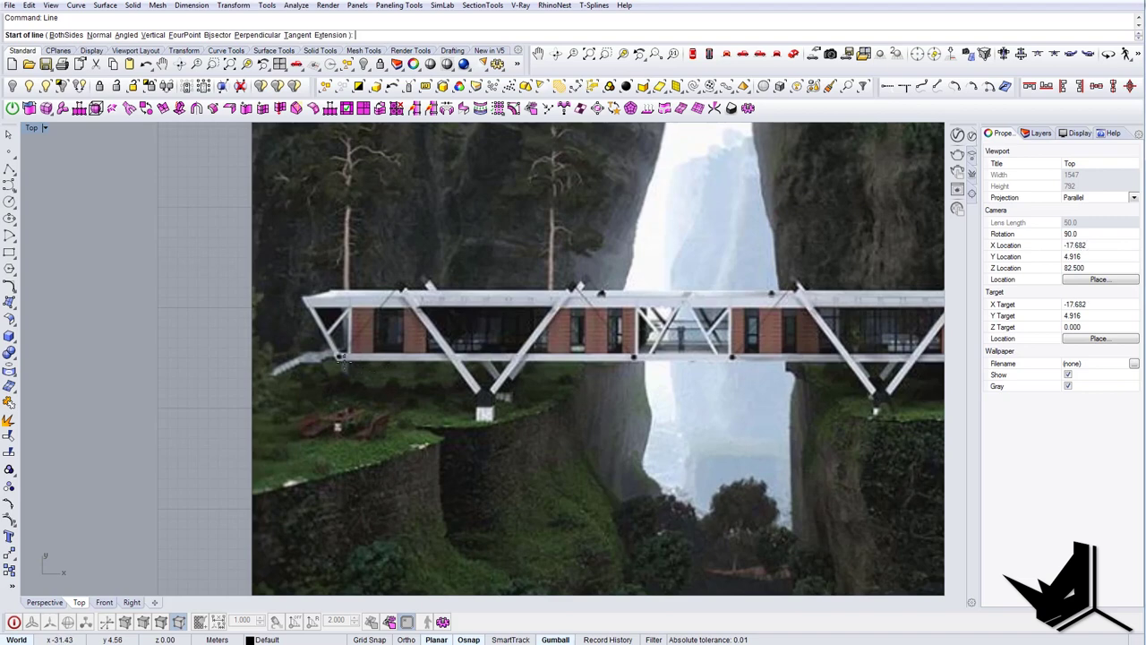
click(340, 357)
scroll(340, 357, down, 2)
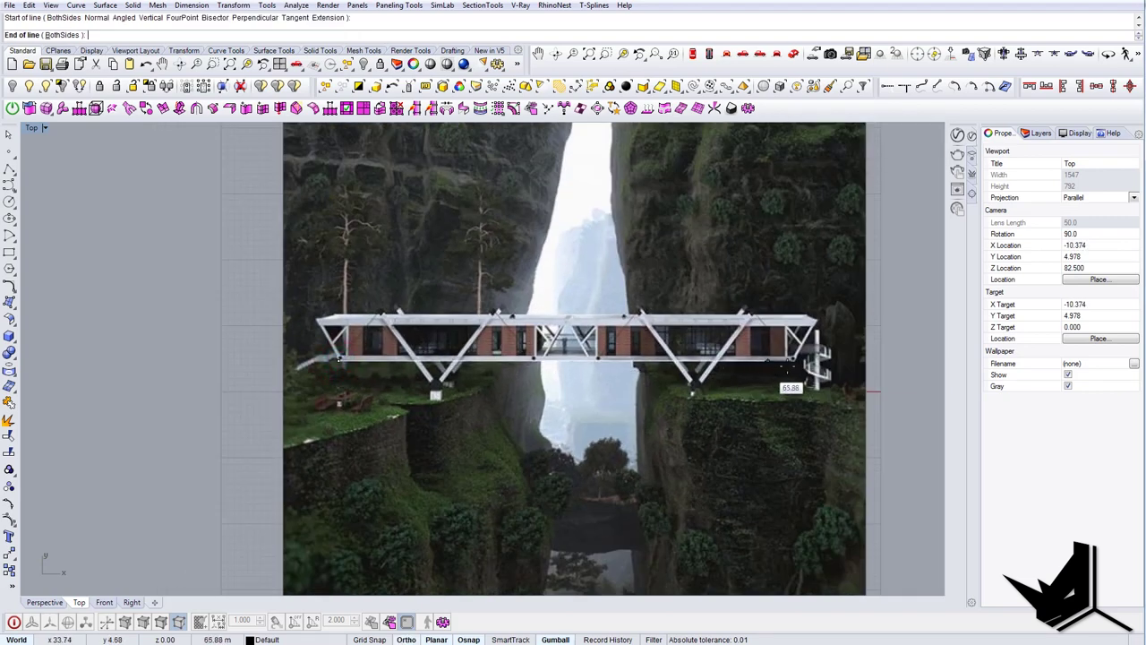
scroll(819, 376, up, 3)
click(800, 363)
Step: Draw a horizontal line along the roof edge from one tip of the house to the other
scroll(806, 363, down, 4)
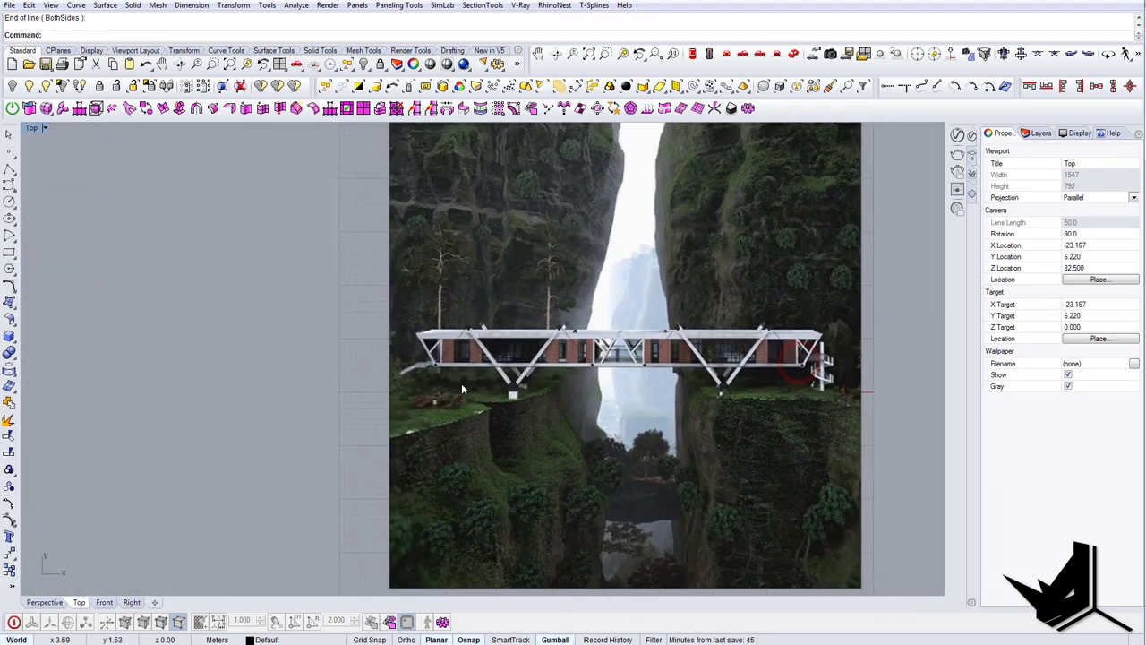
scroll(449, 355, up, 6)
right_click(395, 320)
scroll(388, 318, up, 2)
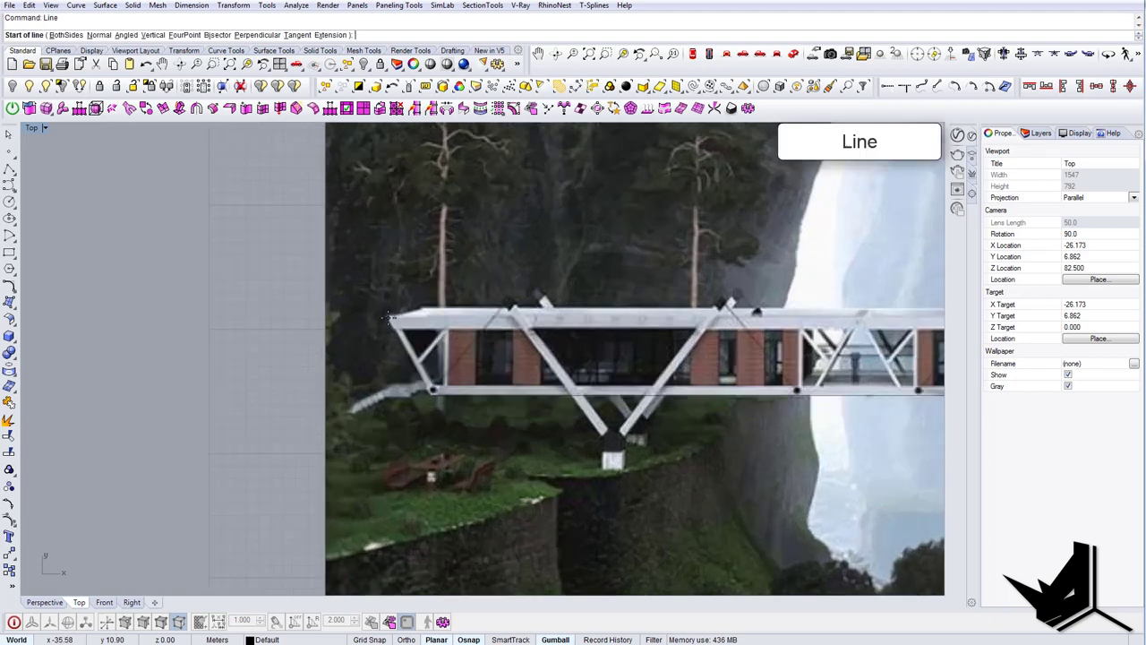
click(387, 318)
scroll(387, 318, down, 8)
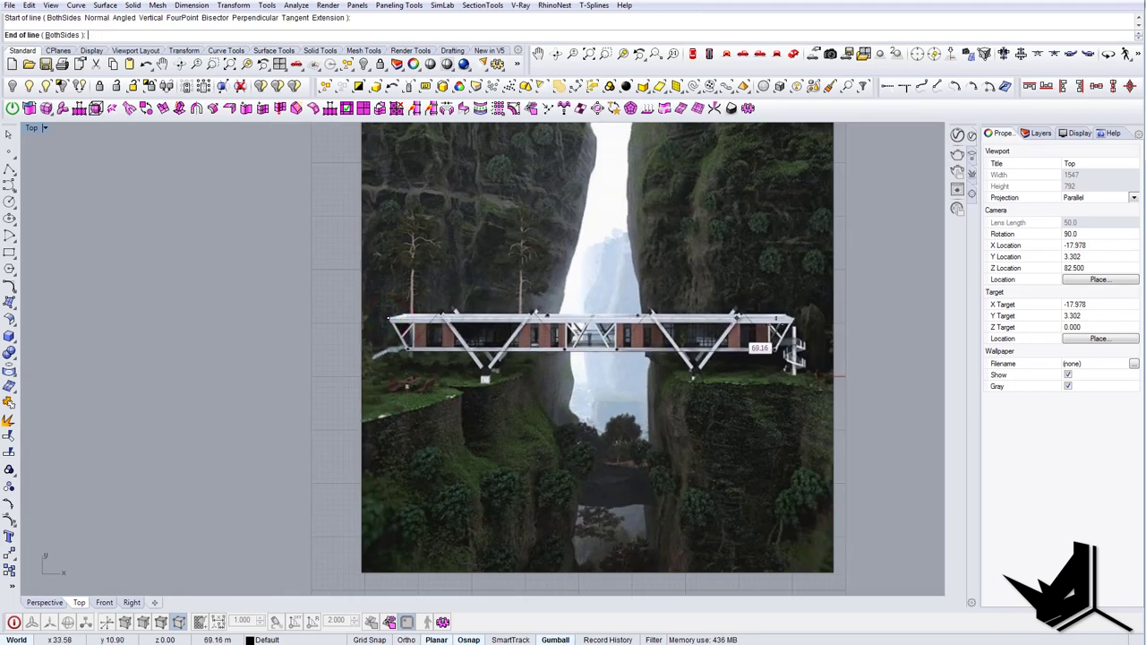
scroll(810, 312, up, 4)
click(821, 306)
Step: Trace the left strut of the left V-shaped support with a line about 16 m long, from above the roof to the concrete base
scroll(821, 306, down, 4)
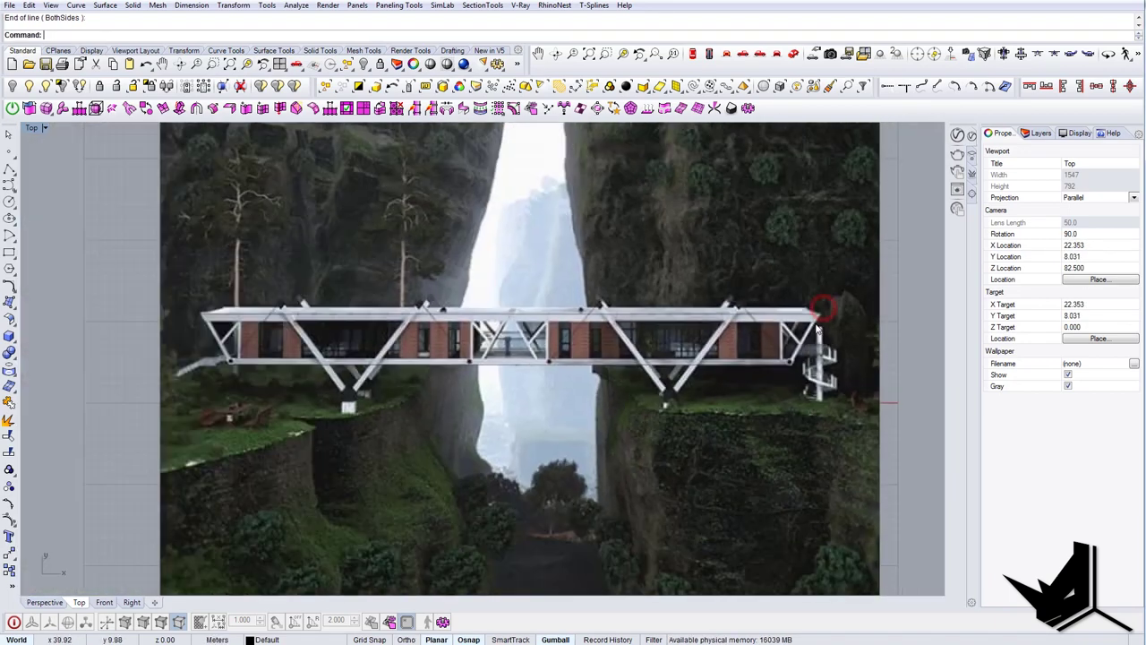
scroll(402, 336, up, 6)
right_click(369, 303)
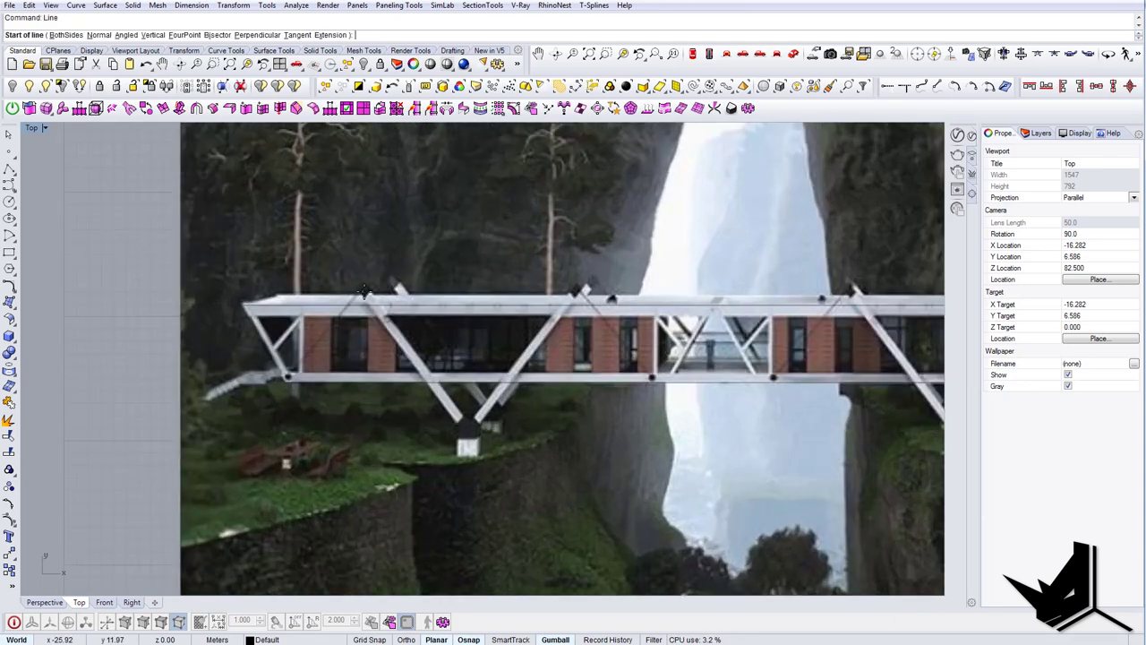
scroll(367, 296, up, 6)
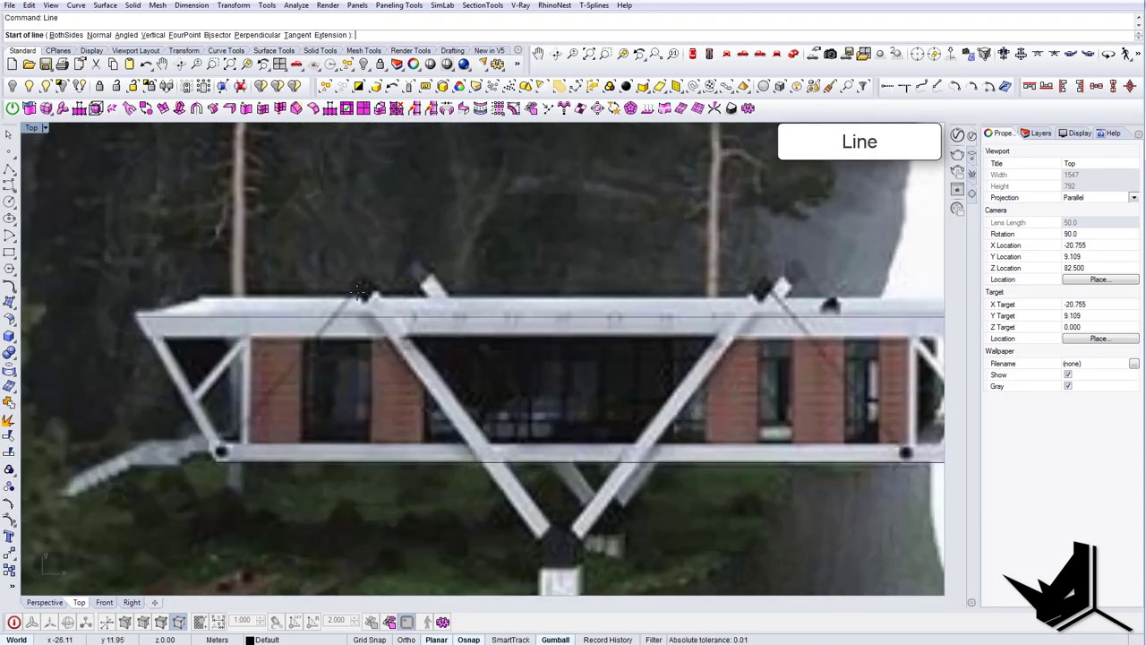
click(360, 296)
scroll(367, 299, down, 2)
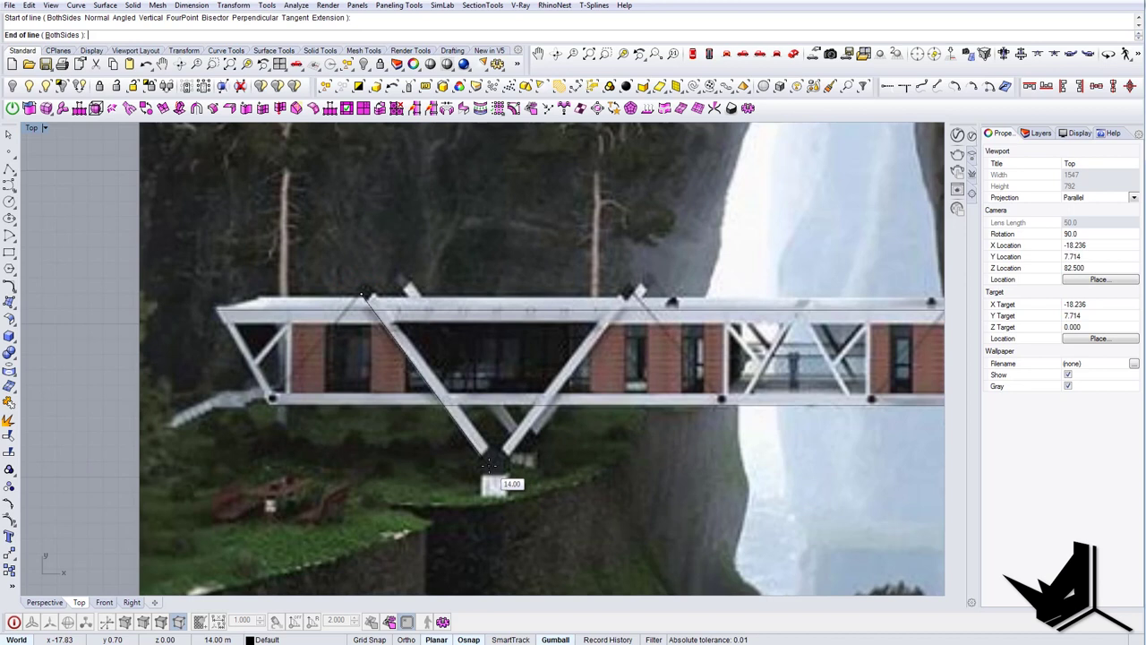
click(508, 494)
right_click(509, 494)
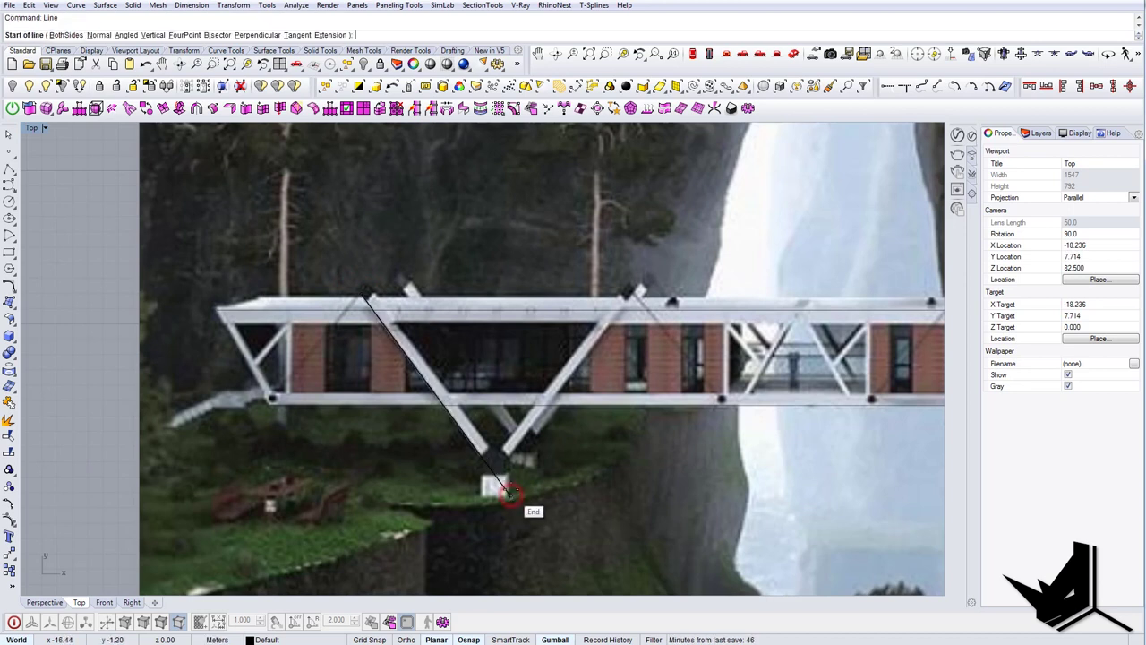
key(Escape)
Step: Mirror the left strut line about a vertical axis through the V-shaped support's joint and nudge the copy to match the right strut
click(495, 480)
right_drag(493, 481, 476, 470)
text(Mirror)
key(Return)
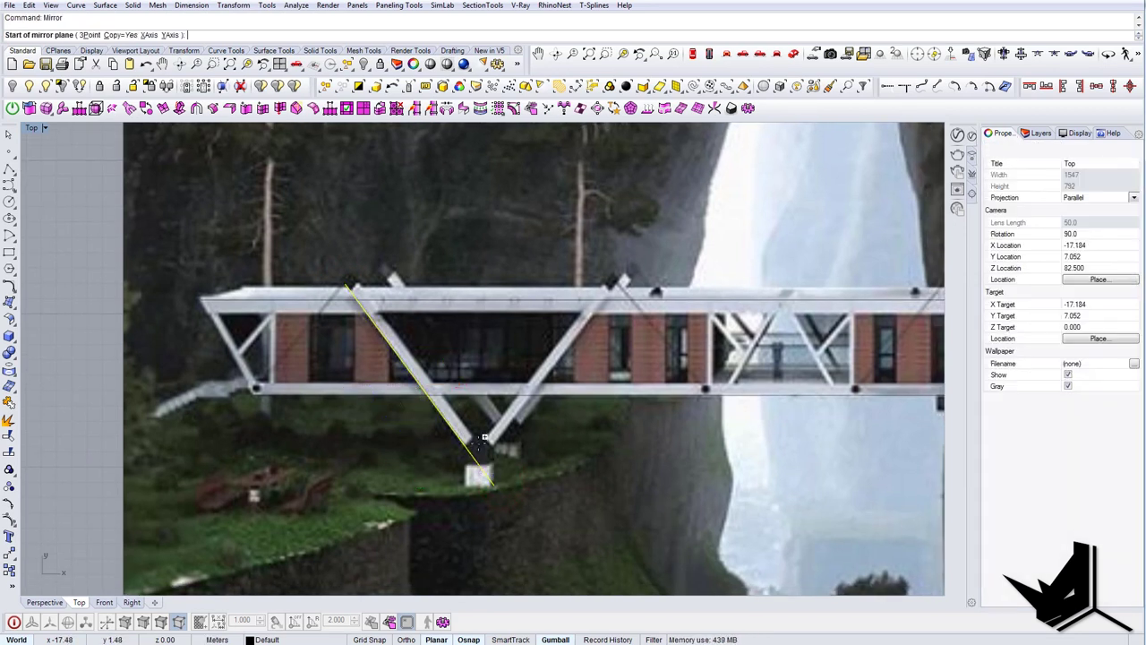
click(479, 446)
shift+click(468, 375)
click(467, 379)
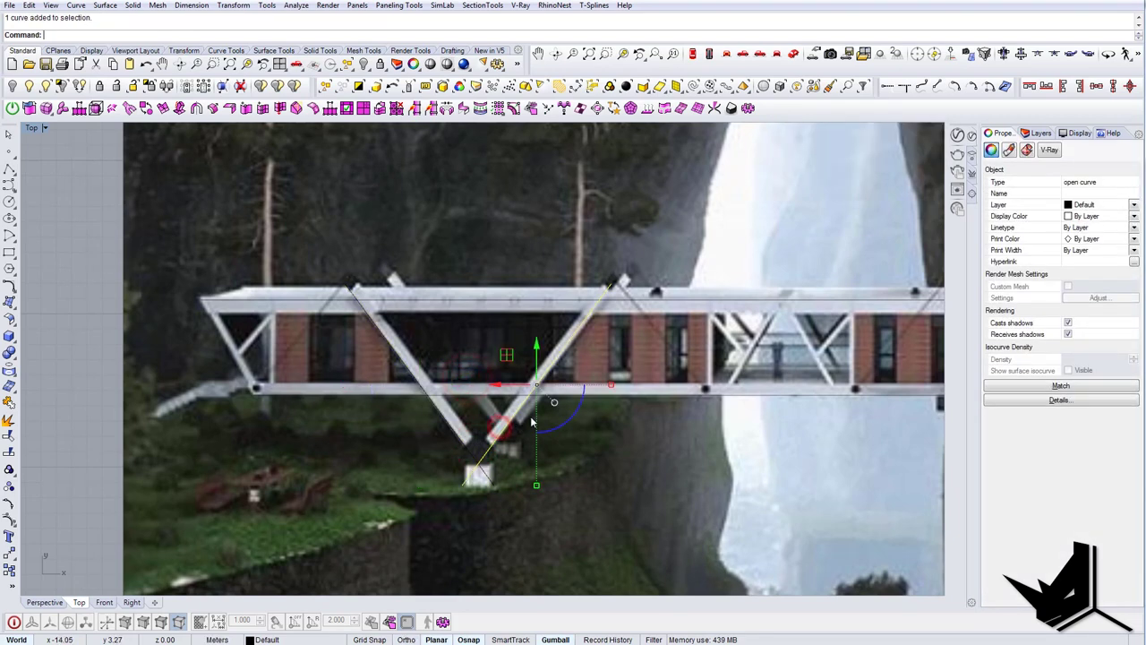
scroll(530, 415, up, 2)
drag(510, 369, 516, 368)
click(465, 397)
scroll(465, 401, down, 4)
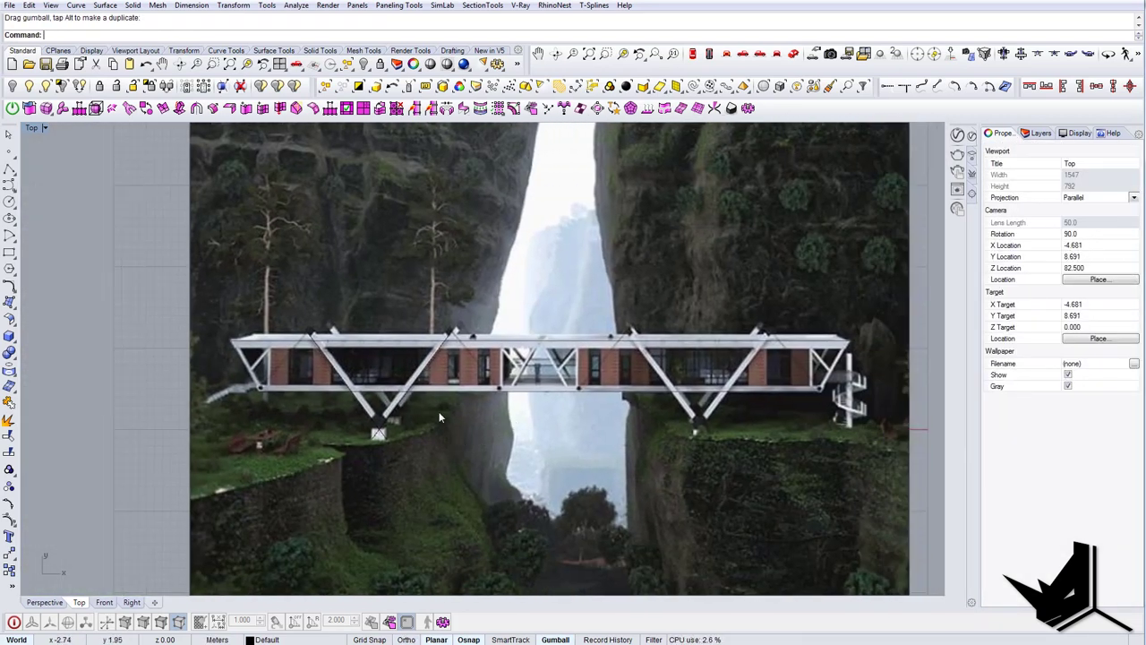
Step: Mirror both strut lines of the left V-shaped support about a vertical axis through the bottom beam's midpoint, with the Mid snap enabled
drag(327, 417, 322, 416)
click(553, 436)
right_drag(569, 432, 535, 428)
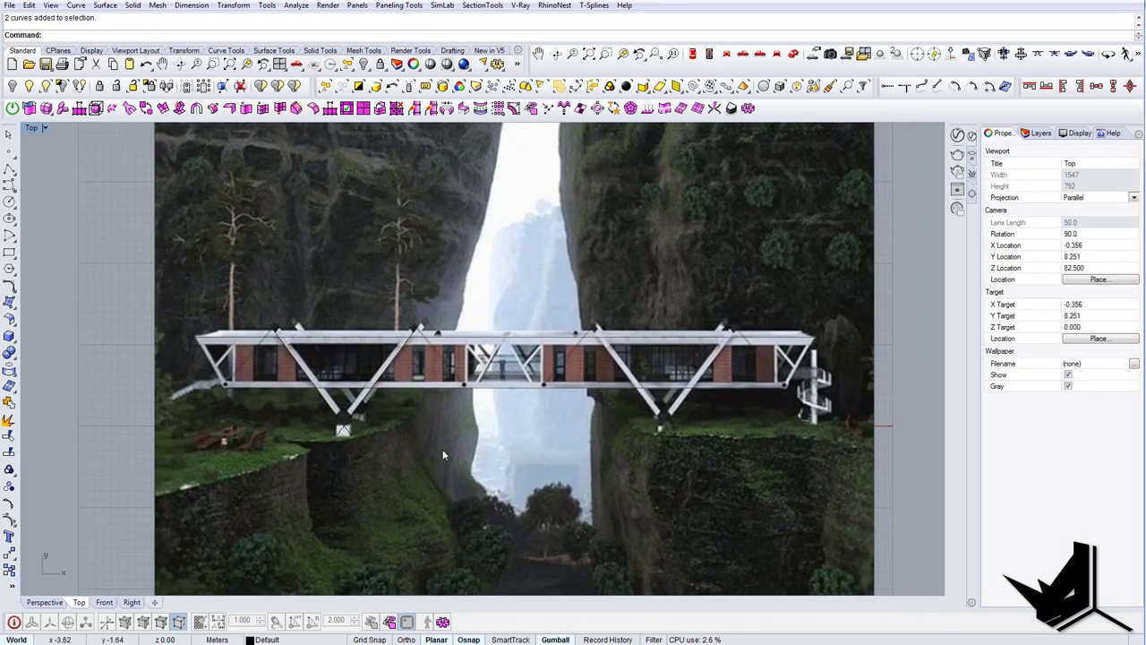
drag(431, 452, 301, 419)
right_drag(462, 444, 431, 430)
text(mi)
key(Return)
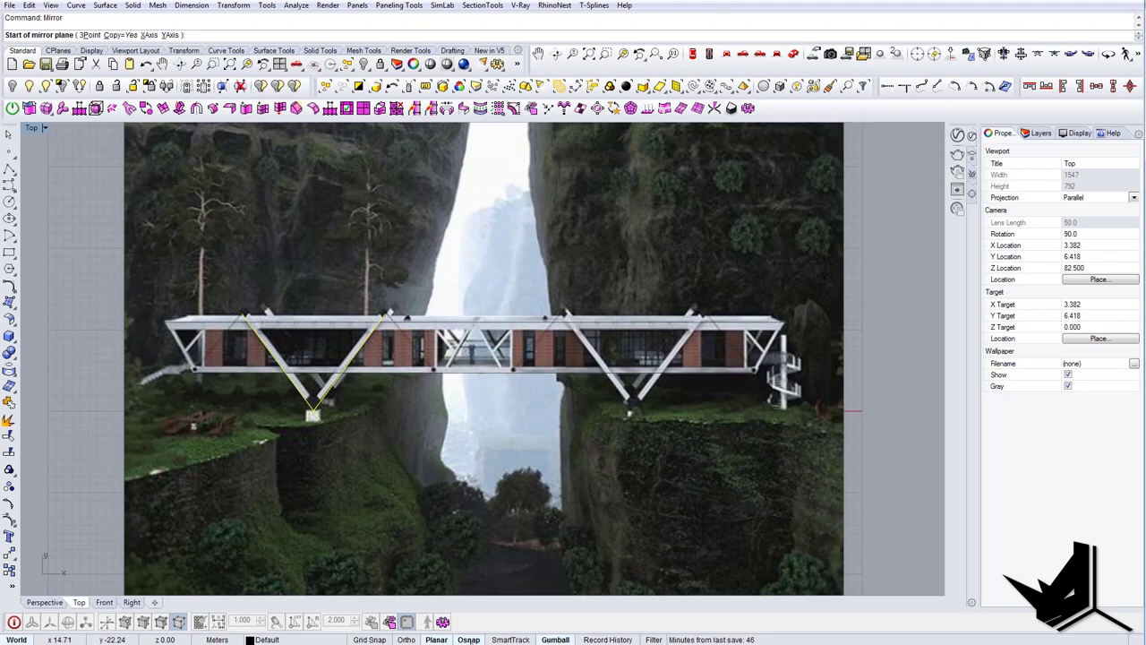
right_click(468, 639)
click(507, 565)
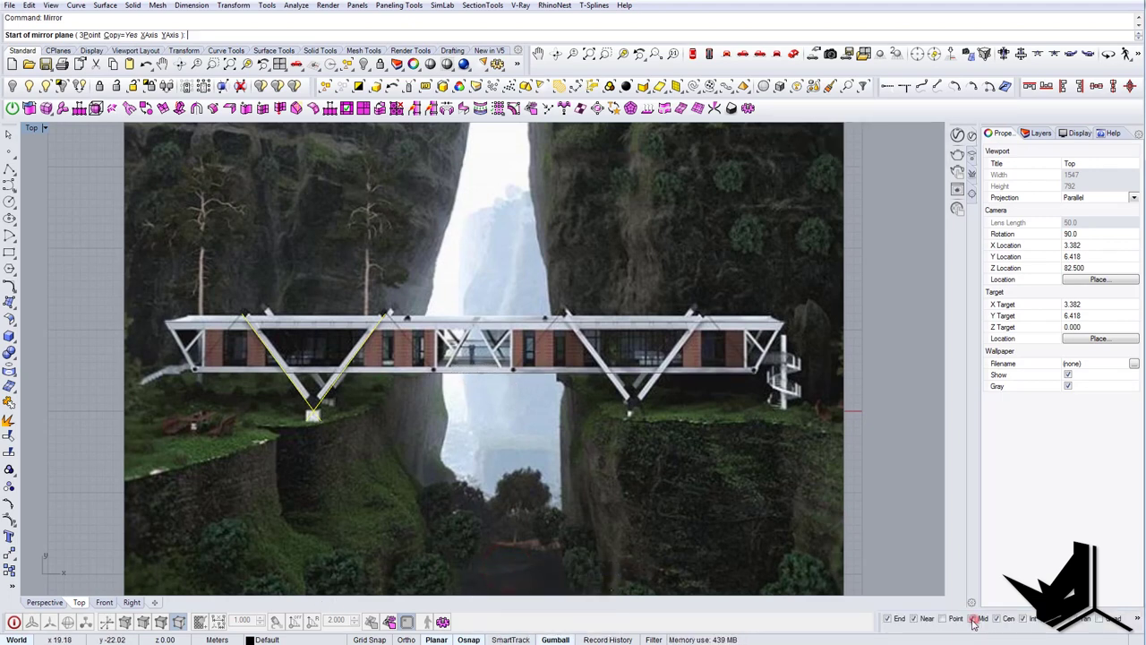
click(474, 376)
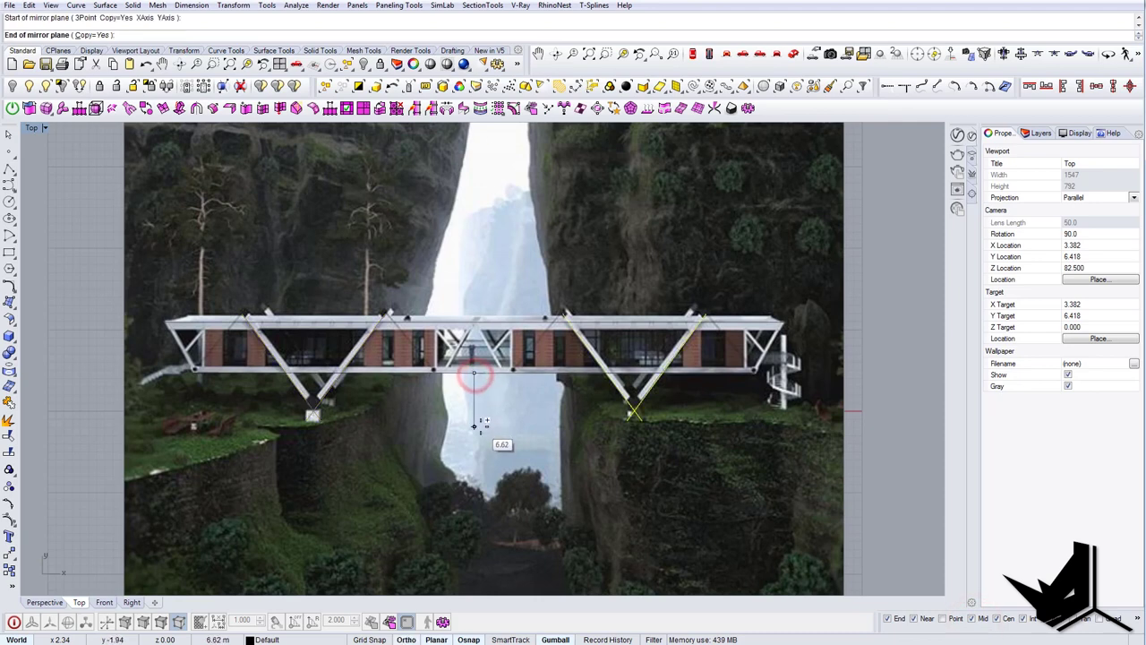
click(474, 426)
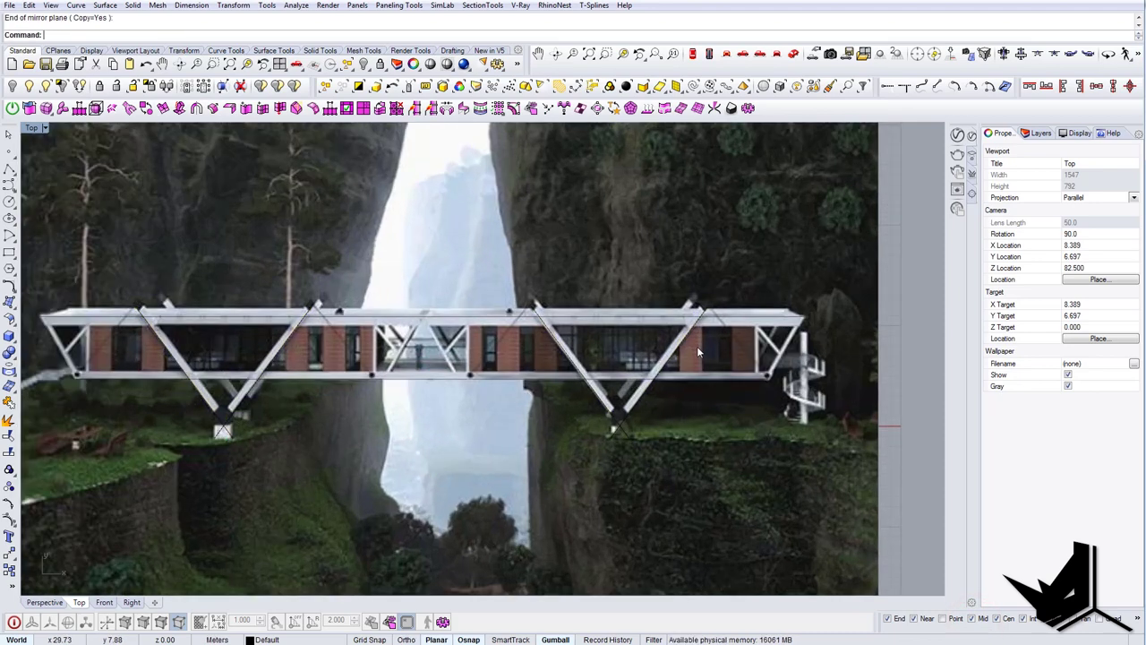
Step: Copy the roof line slightly downward and the bottom beam line slightly upward to mark the thickness of both beams
scroll(258, 374, up, 2)
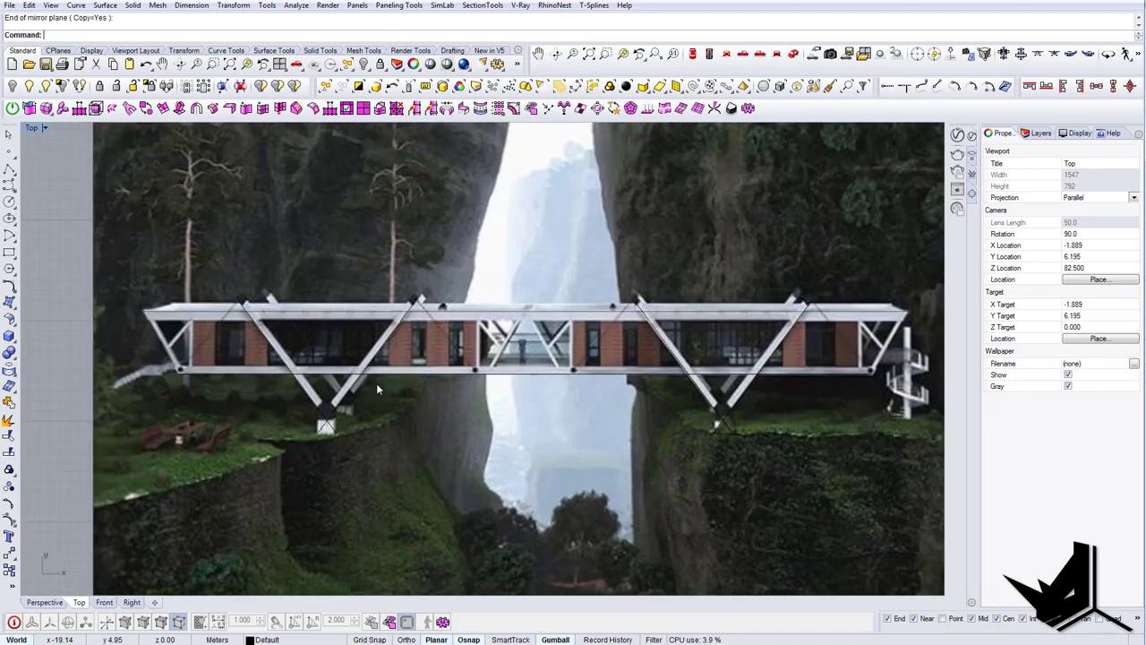
right_drag(532, 395, 552, 411)
right_drag(362, 391, 339, 390)
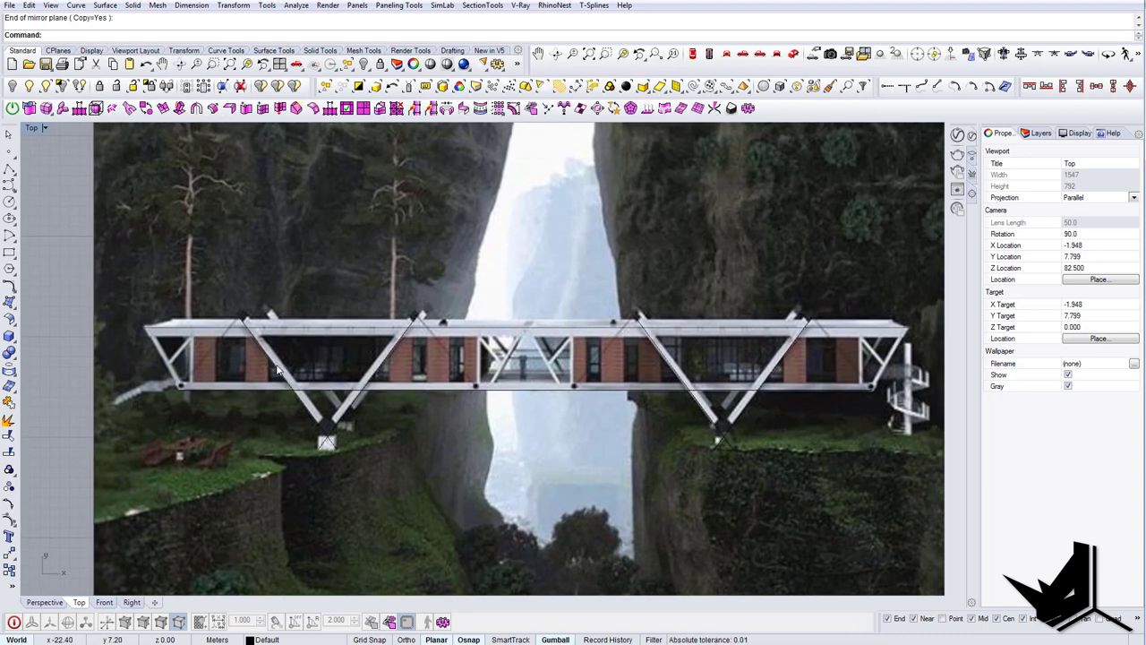
scroll(193, 333, up, 4)
click(192, 334)
scroll(273, 359, down, 2)
scroll(625, 322, up, 4)
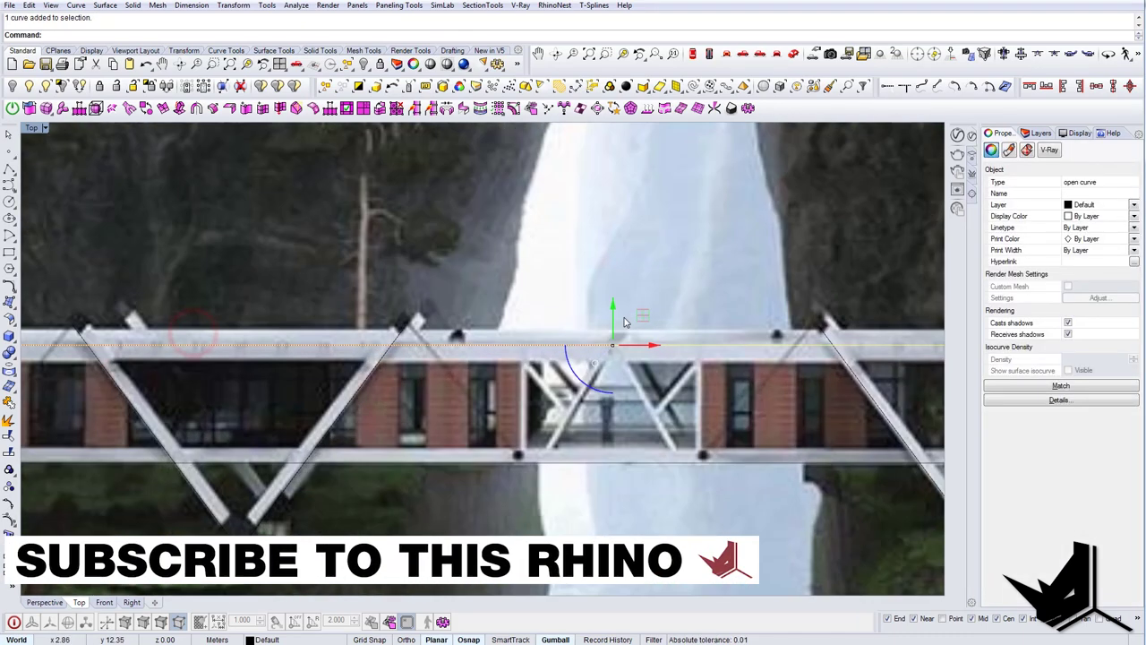
ctrl+alt+drag(614, 310, 613, 328)
click(610, 465)
ctrl+alt+drag(612, 431, 609, 422)
key(Escape)
Step: Draw a line along the house's left end strut from the bottom beam's left joint up to the roof tip
scroll(609, 426, down, 6)
right_drag(676, 461, 621, 470)
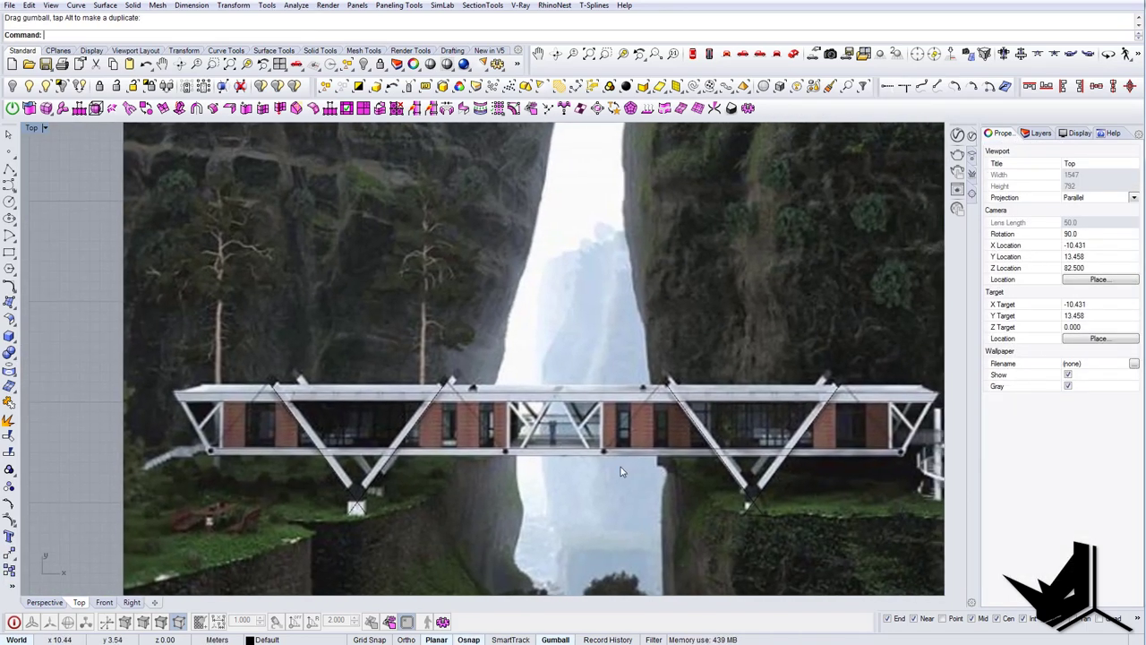
right_drag(379, 446, 393, 445)
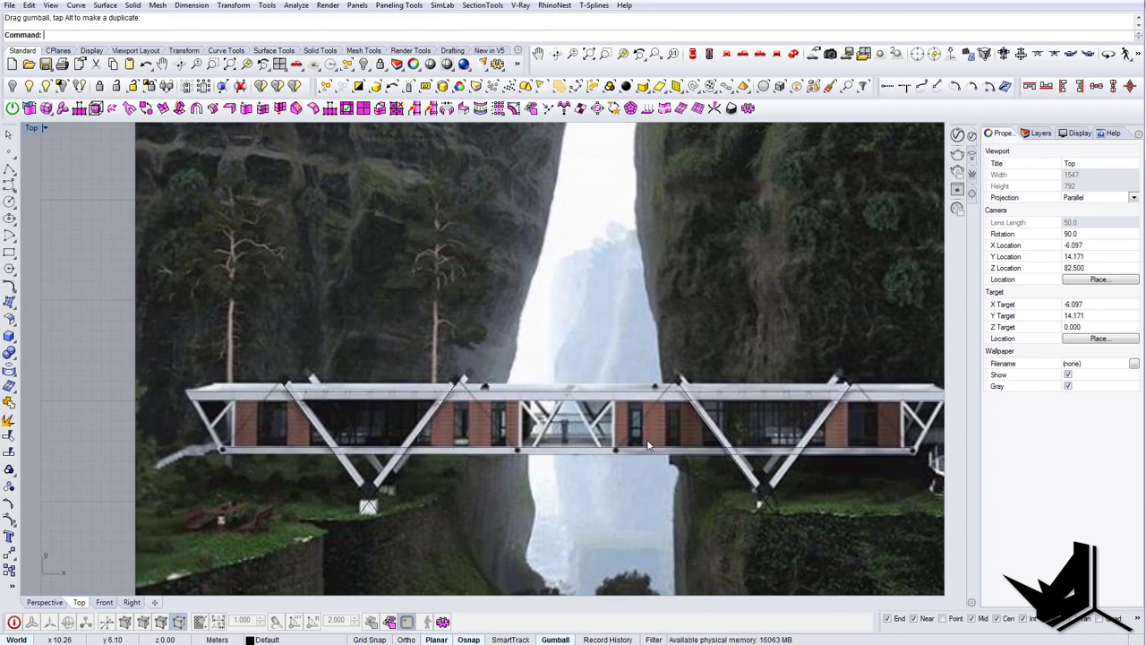
right_drag(223, 453, 268, 444)
key(Return)
scroll(250, 459, up, 8)
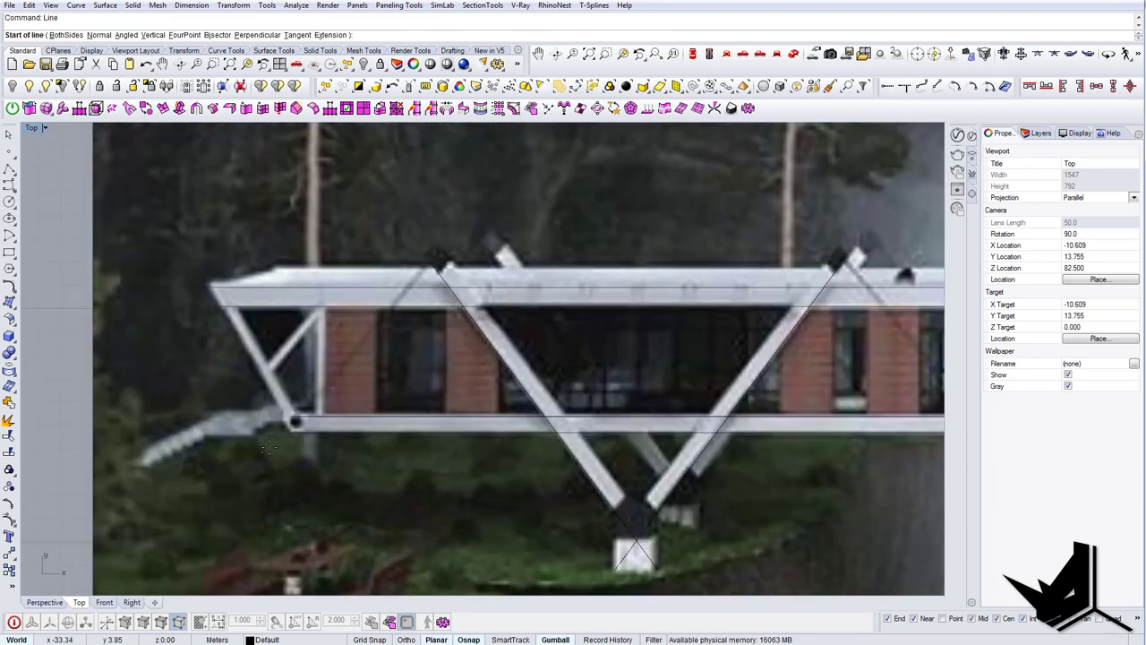
click(291, 432)
click(211, 287)
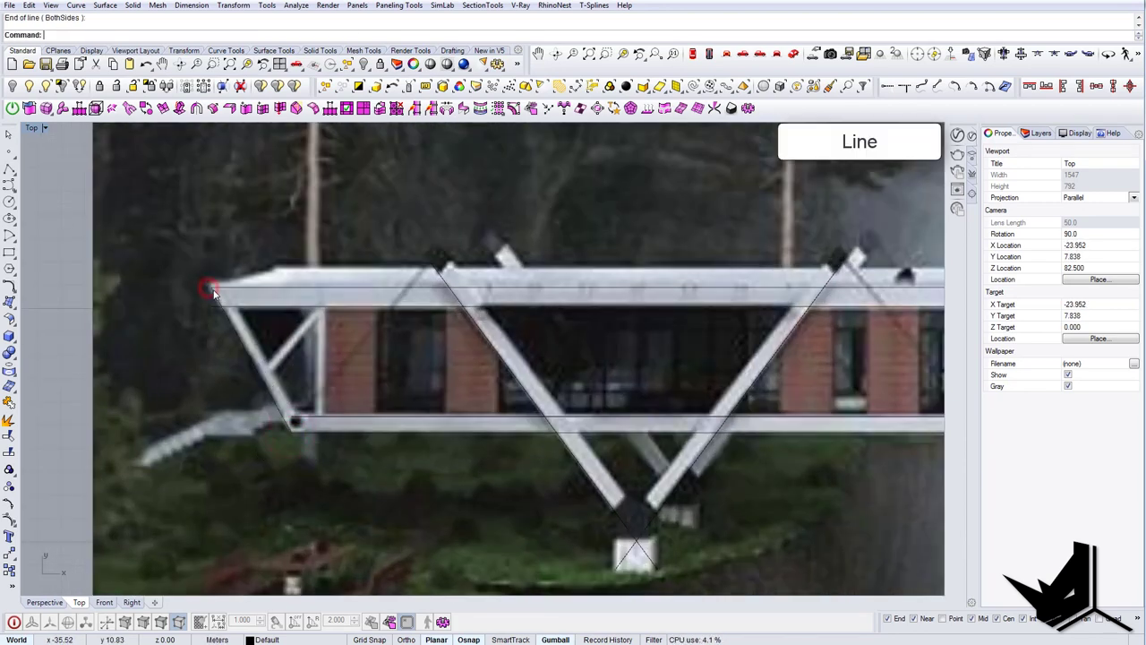
Step: Rotate the left end strut line slightly outward about its lower endpoint
scroll(216, 290, down, 8)
scroll(240, 338, up, 8)
click(240, 348)
right_drag(250, 355, 303, 359)
text(ro)
key(Return)
click(300, 392)
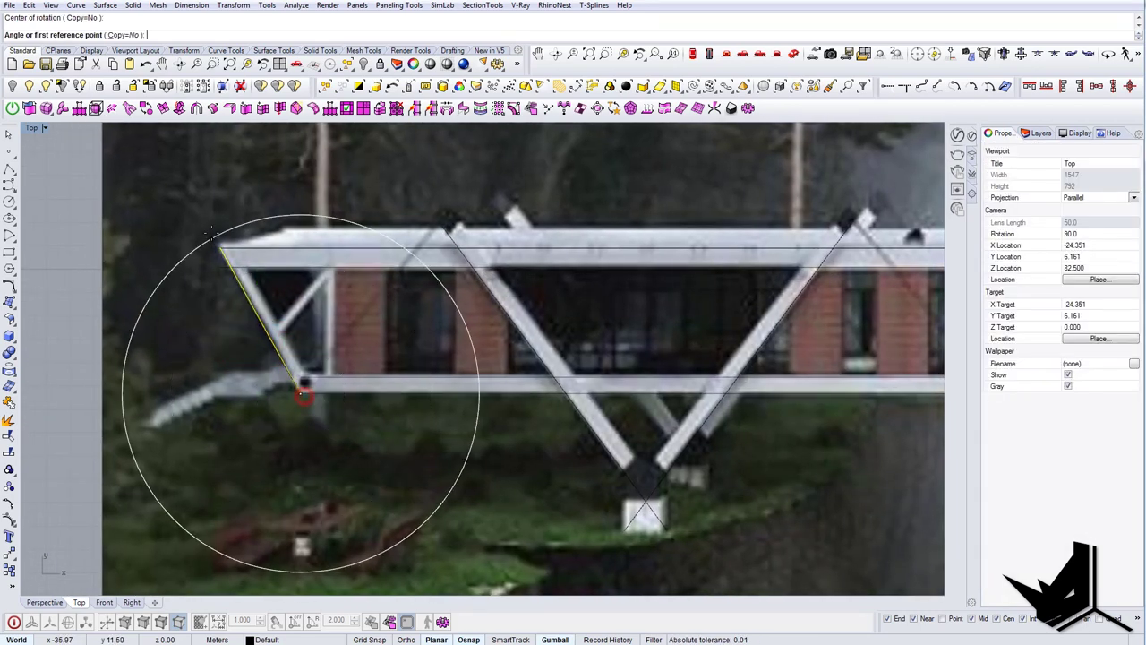
click(222, 248)
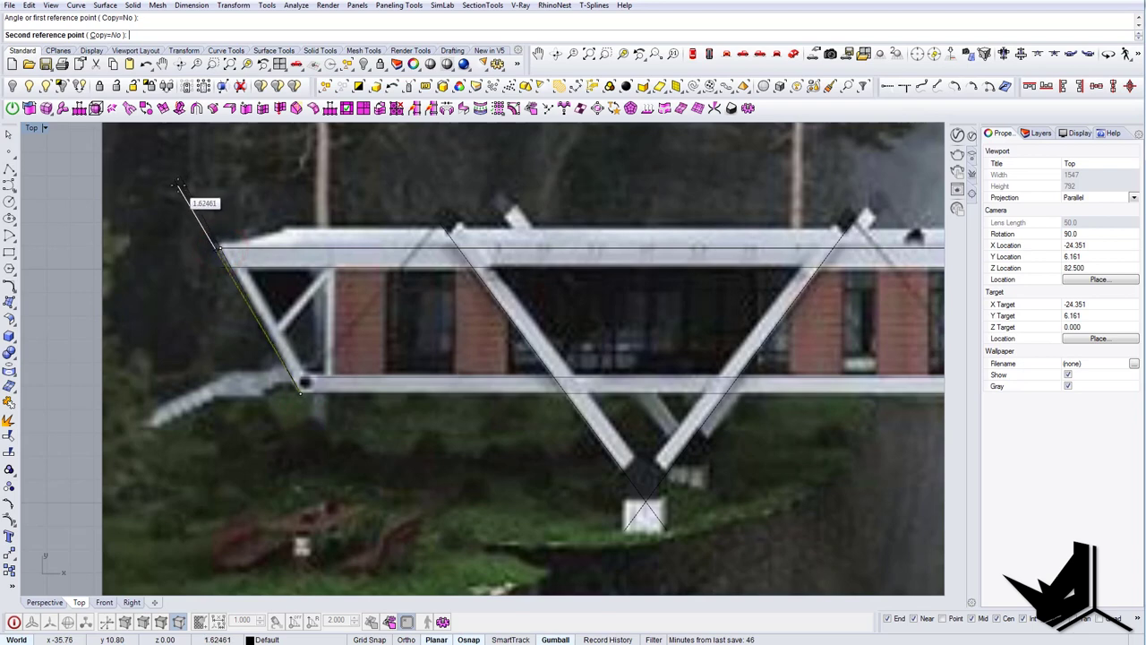
click(177, 184)
Step: Mirror the left end strut line to the house's right end about a vertical axis through the bottom beam's midpoint
click(265, 337)
scroll(265, 336, down, 12)
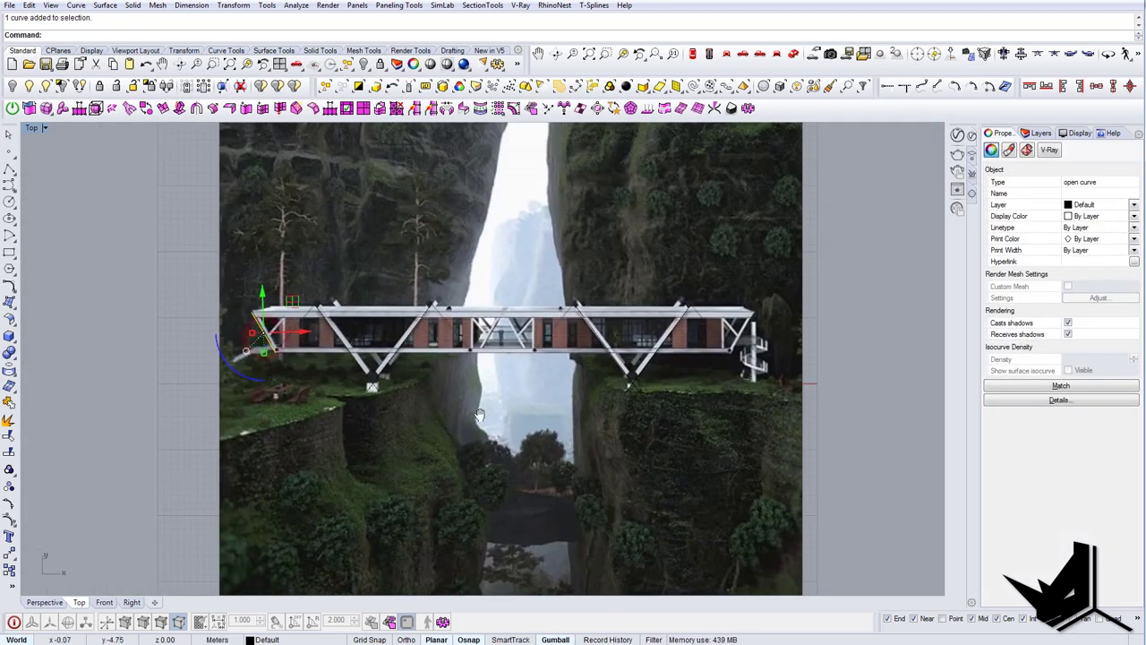
right_drag(477, 412, 439, 410)
text(mi)
key(Return)
click(462, 357)
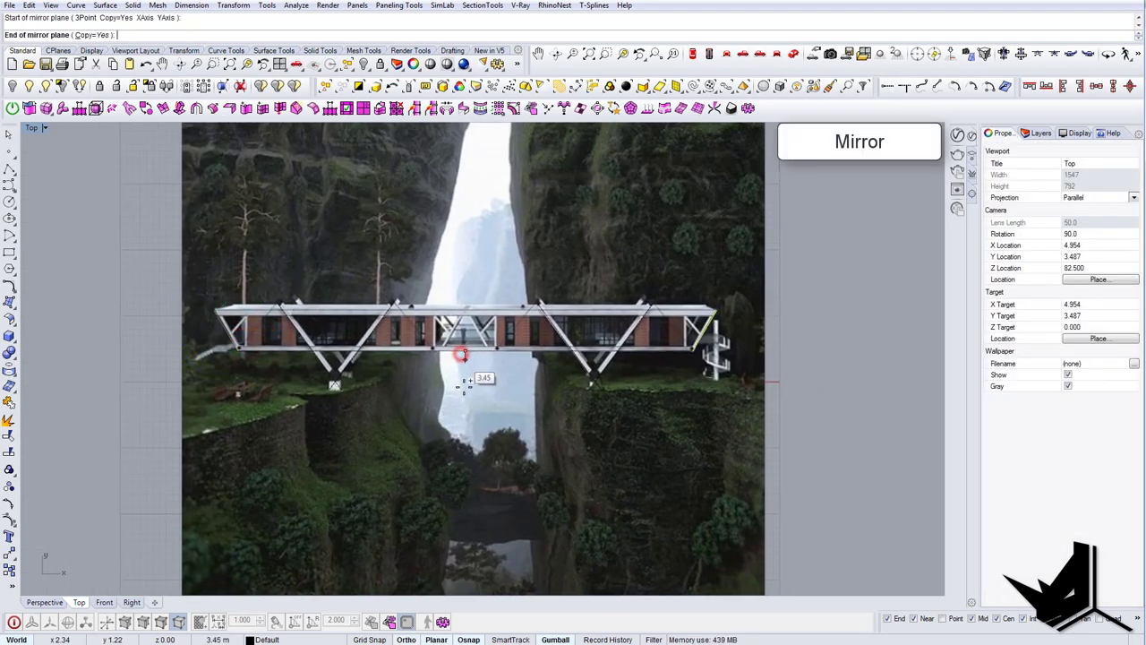
click(464, 397)
scroll(584, 352, up, 6)
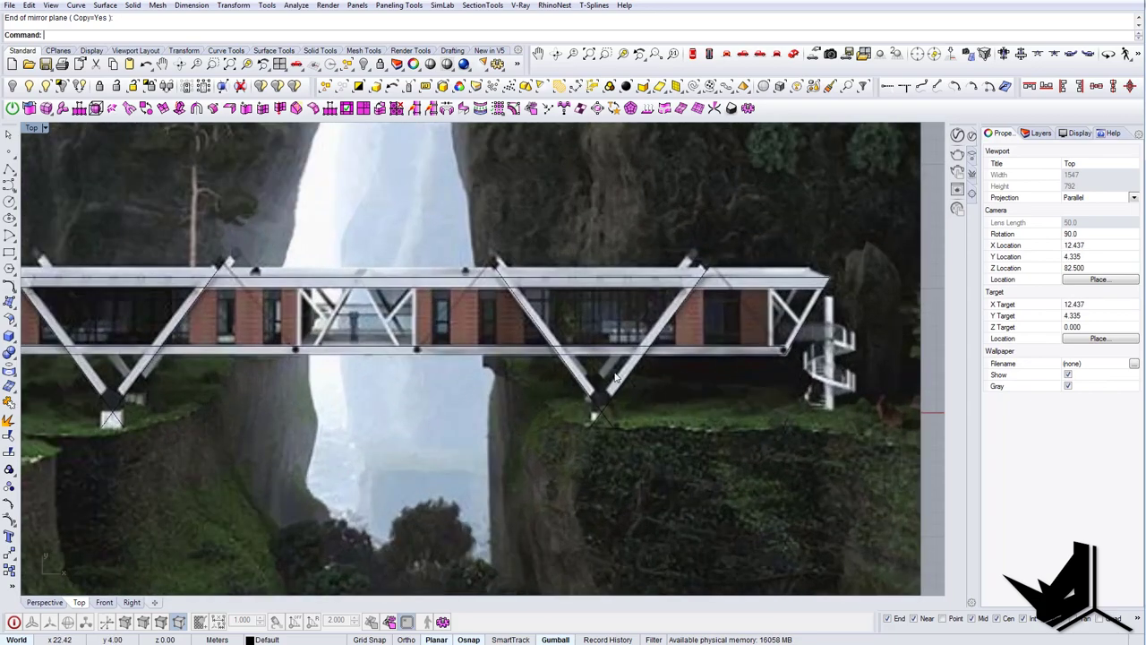
scroll(584, 370, down, 6)
scroll(329, 400, up, 10)
text(re)
key(Return)
scroll(379, 381, up, 6)
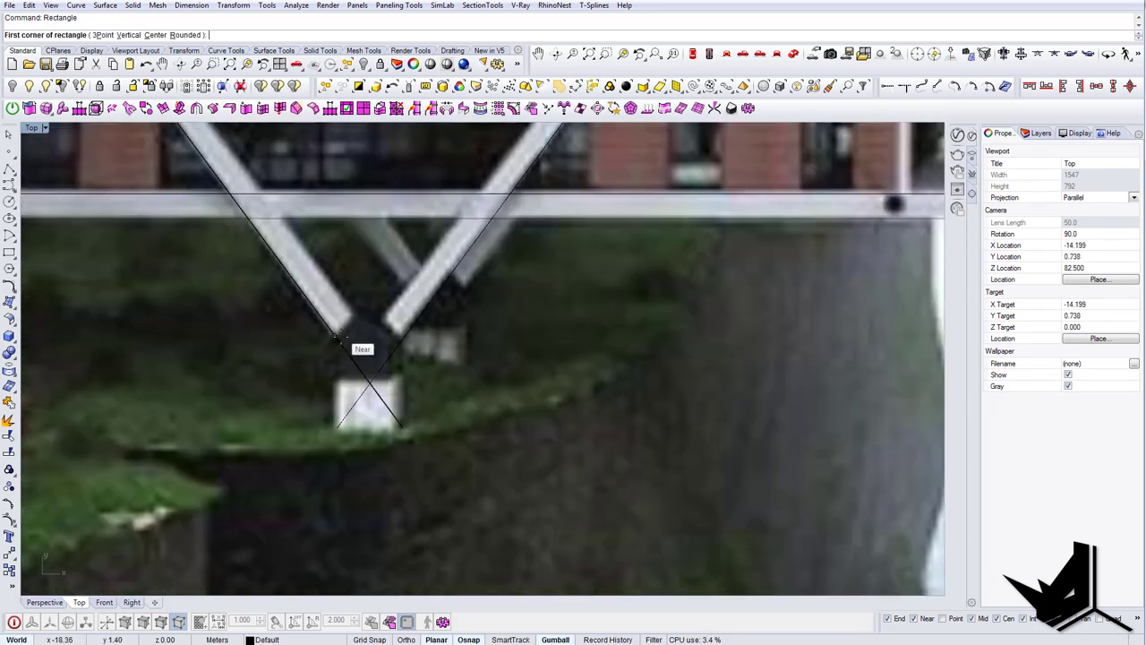
key(Escape)
scroll(352, 323, down, 5)
scroll(422, 376, down, 3)
right_drag(352, 324, 403, 401)
click(402, 371)
text(offset)
key(Return)
scroll(413, 340, up, 6)
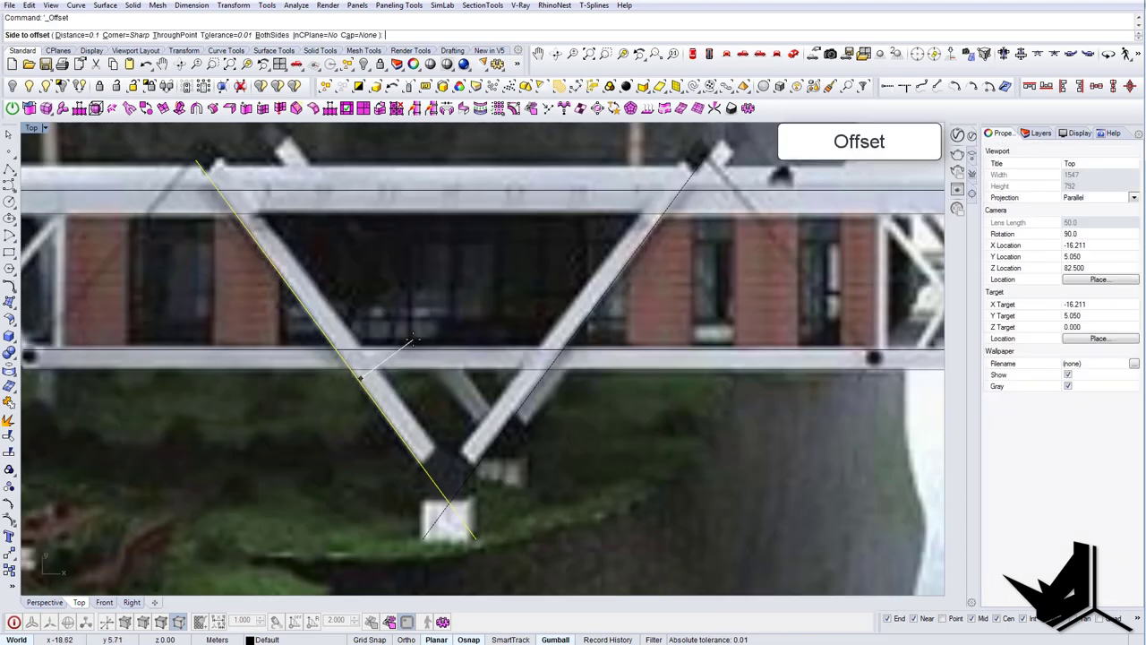
text(d)
key(Return)
text(2)
key(Return)
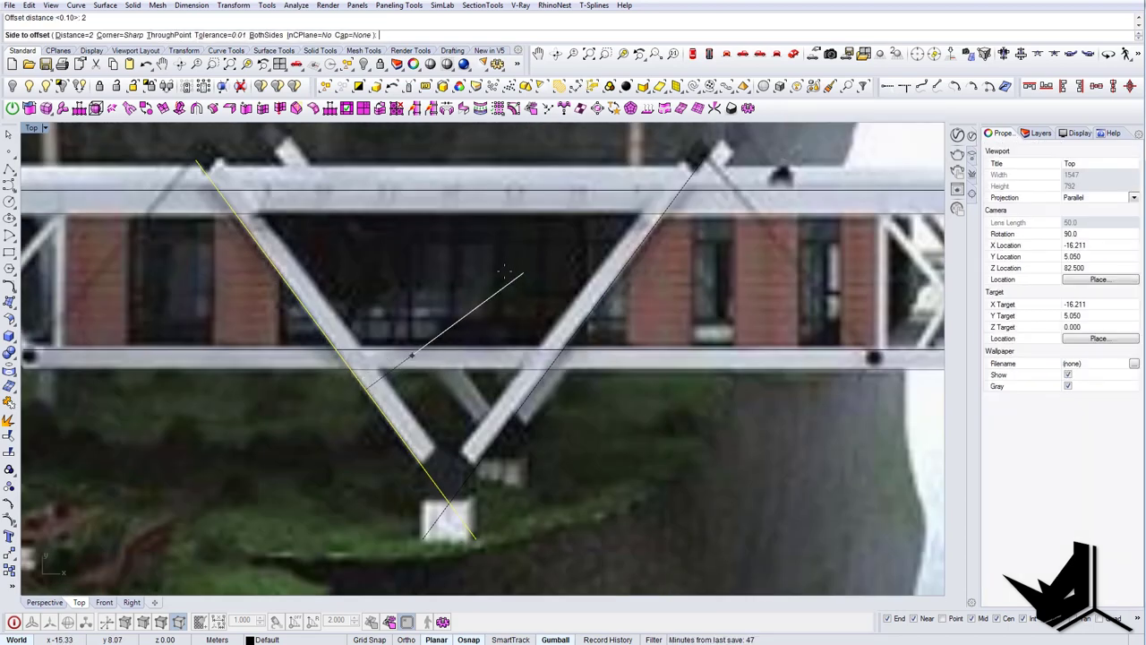
text(d)
key(Return)
text(41)
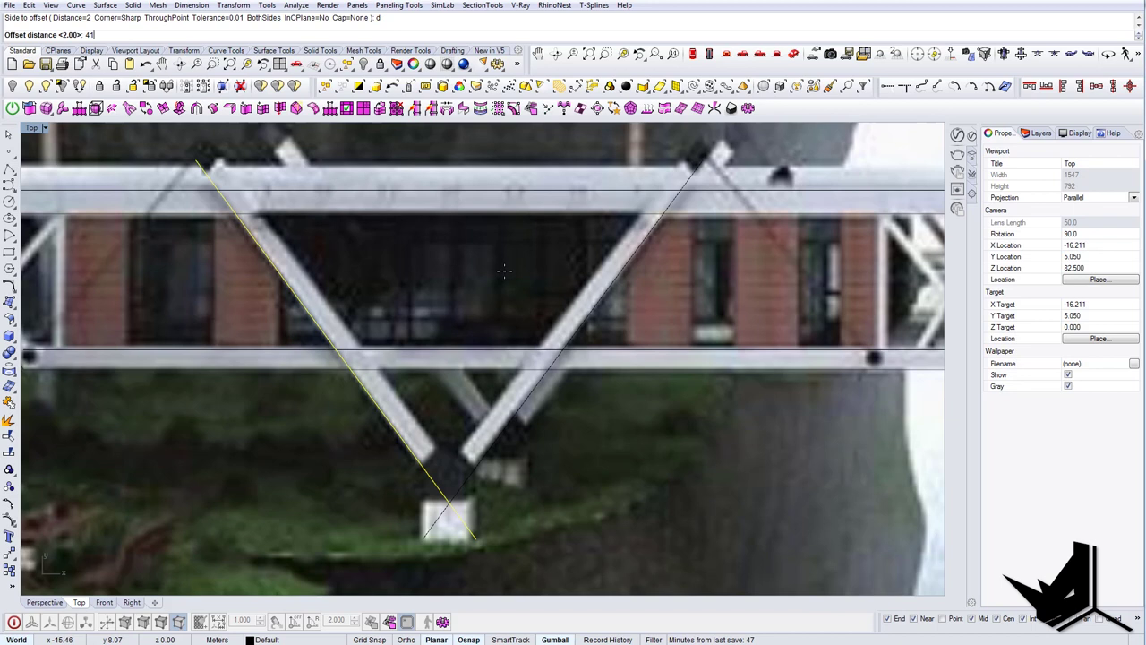
click(473, 318)
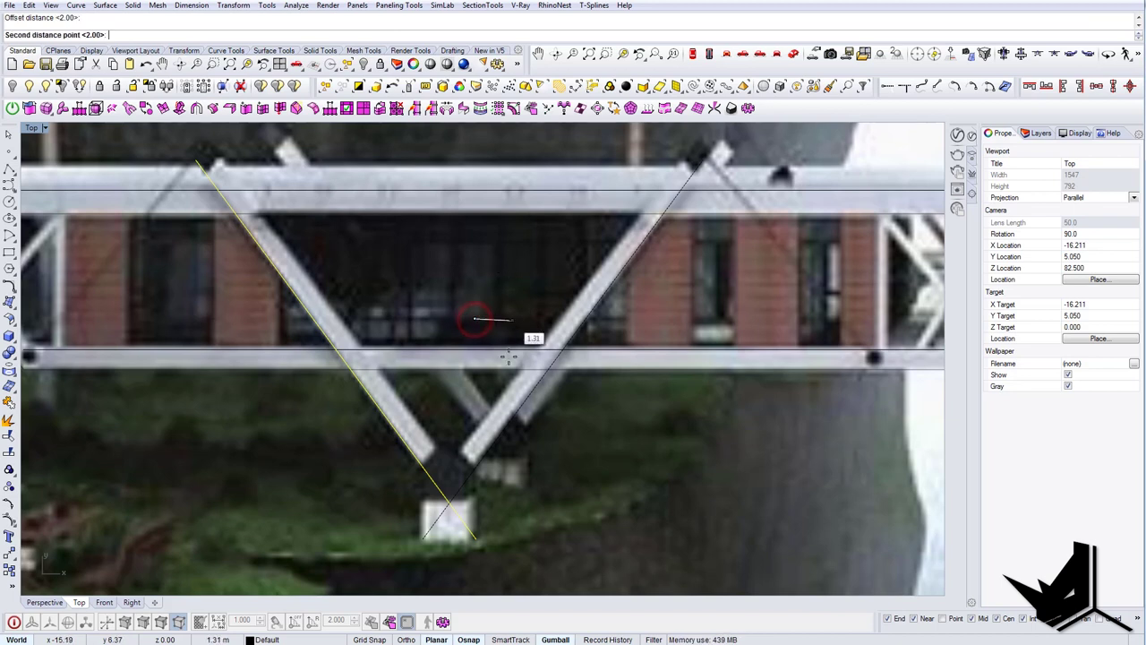
key(Escape)
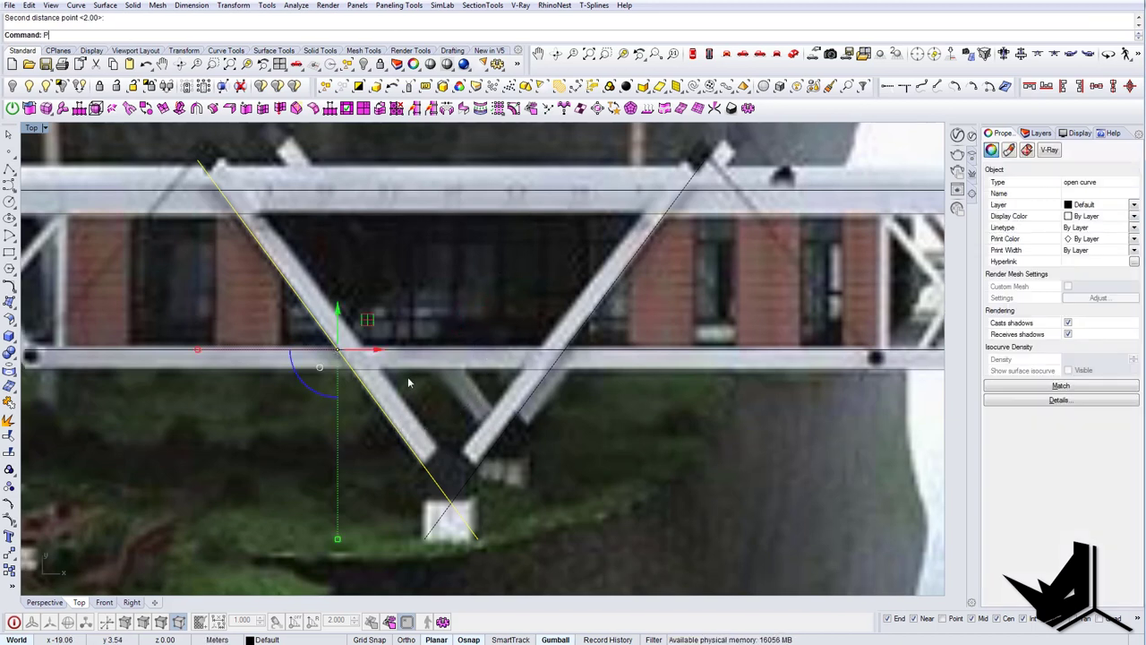
Step: Offset the left strut line of the left V-shaped support by 0.8 m toward the inside of the V
right_drag(398, 401, 380, 455)
click(388, 433)
click(391, 437)
key(Return)
text(d)
key(Return)
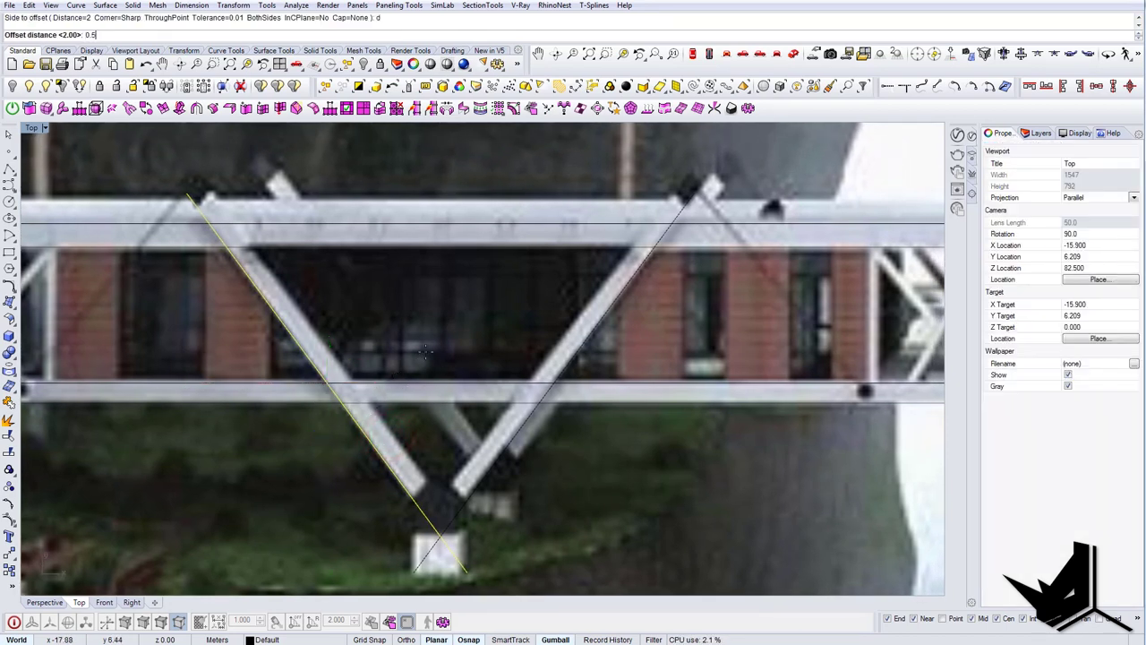
key(Return)
text(d)
key(Return)
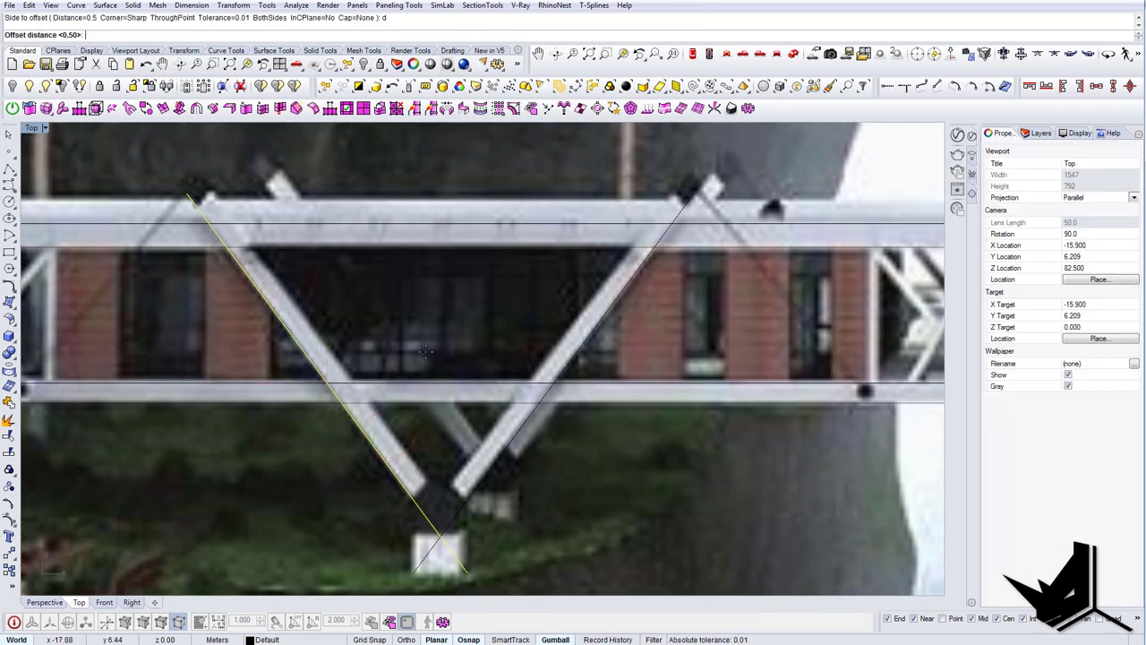
key(Return)
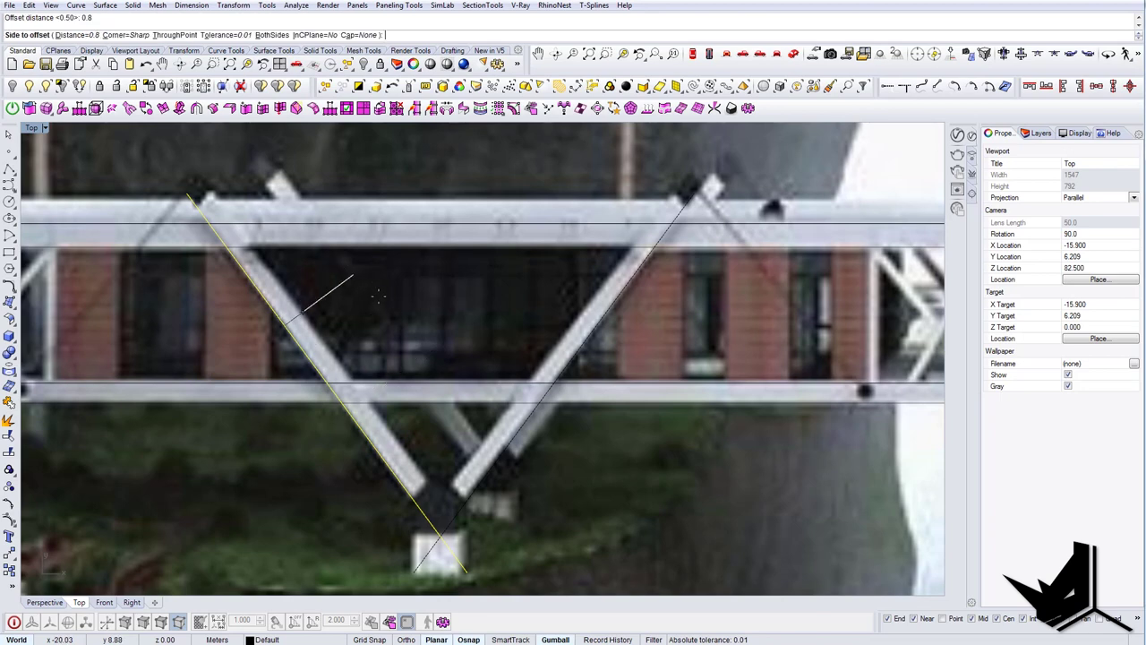
click(380, 301)
click(381, 301)
Step: Offset the right strut line of the left V-shaped support inward by the same 0.8 m
click(478, 481)
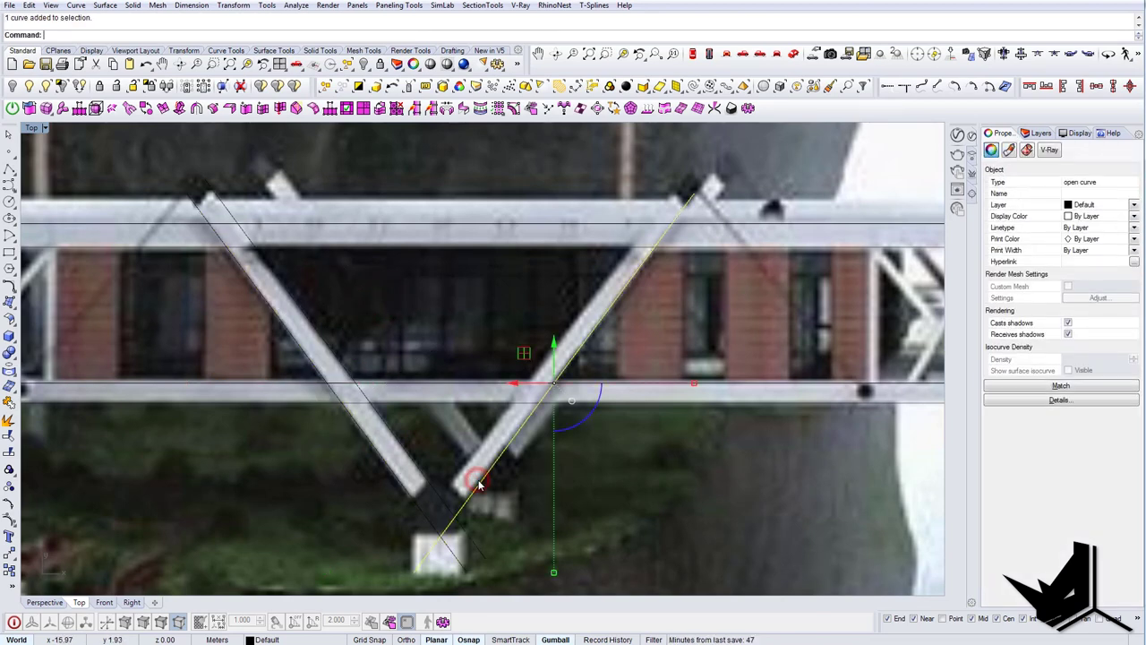
click(432, 487)
click(482, 483)
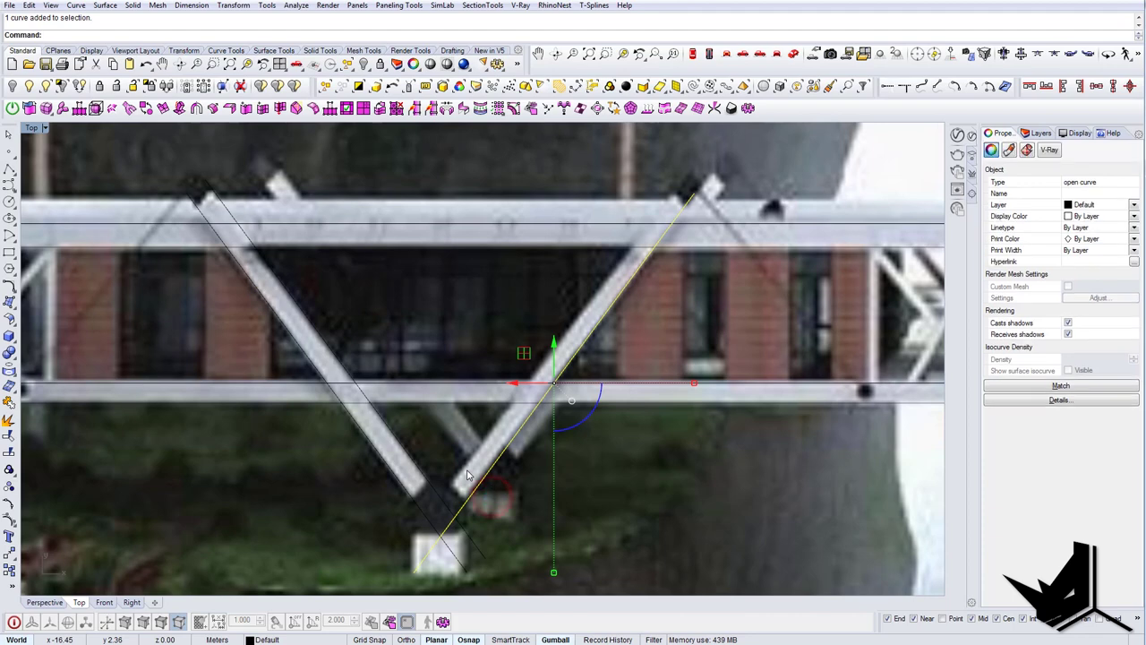
key(Return)
click(456, 458)
scroll(456, 460, down, 9)
right_drag(456, 459, 236, 445)
scroll(772, 379, up, 3)
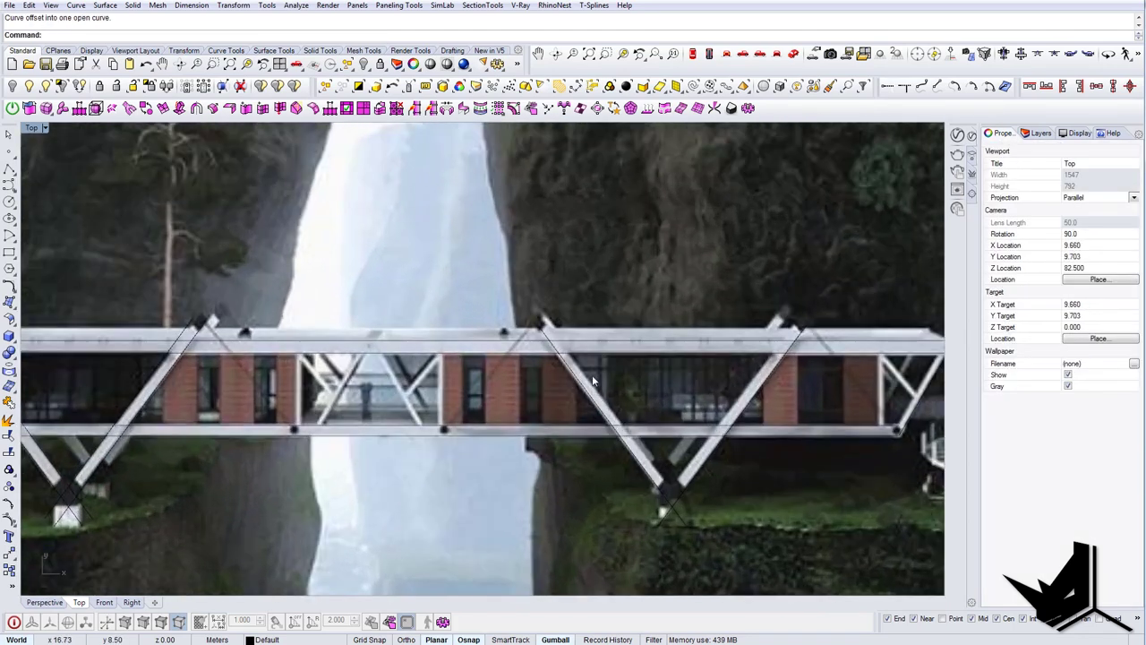
Step: Offset both strut lines of the right V-shaped support by 0.8 m toward the inside of the V
click(582, 381)
right_click(592, 377)
click(660, 387)
click(763, 387)
right_click(753, 389)
click(720, 388)
right_drag(722, 388, 524, 393)
right_drag(233, 412, 818, 383)
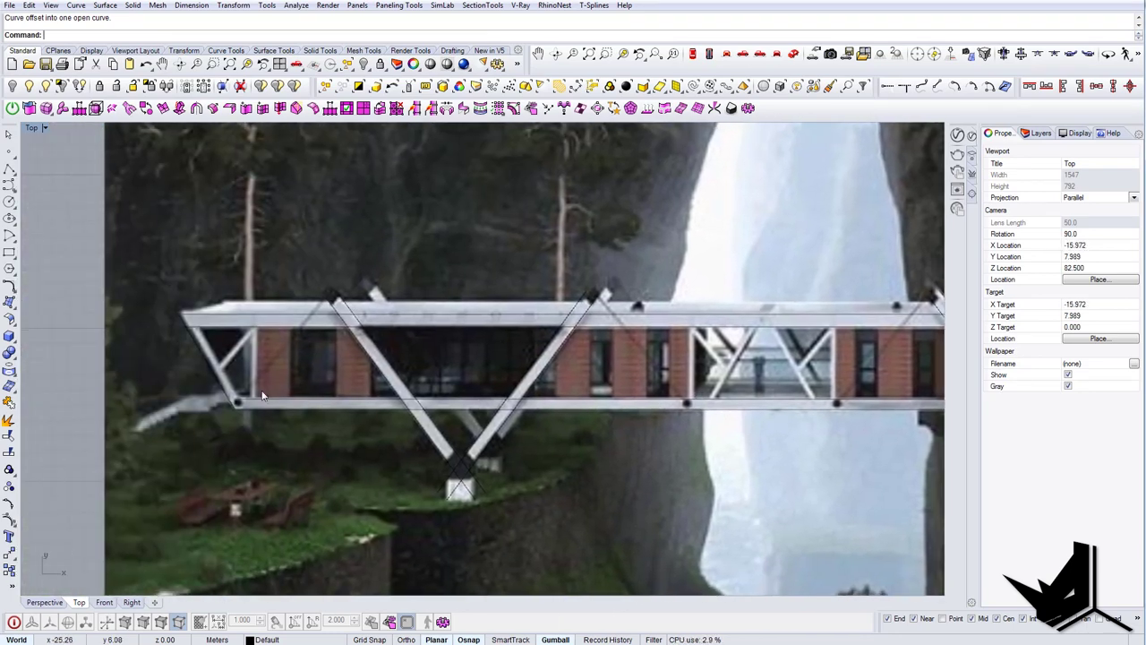
Step: Try to offset the left end strut line 0.4 m toward the inside of the house
scroll(233, 369, up, 8)
right_drag(271, 384, 340, 424)
click(332, 406)
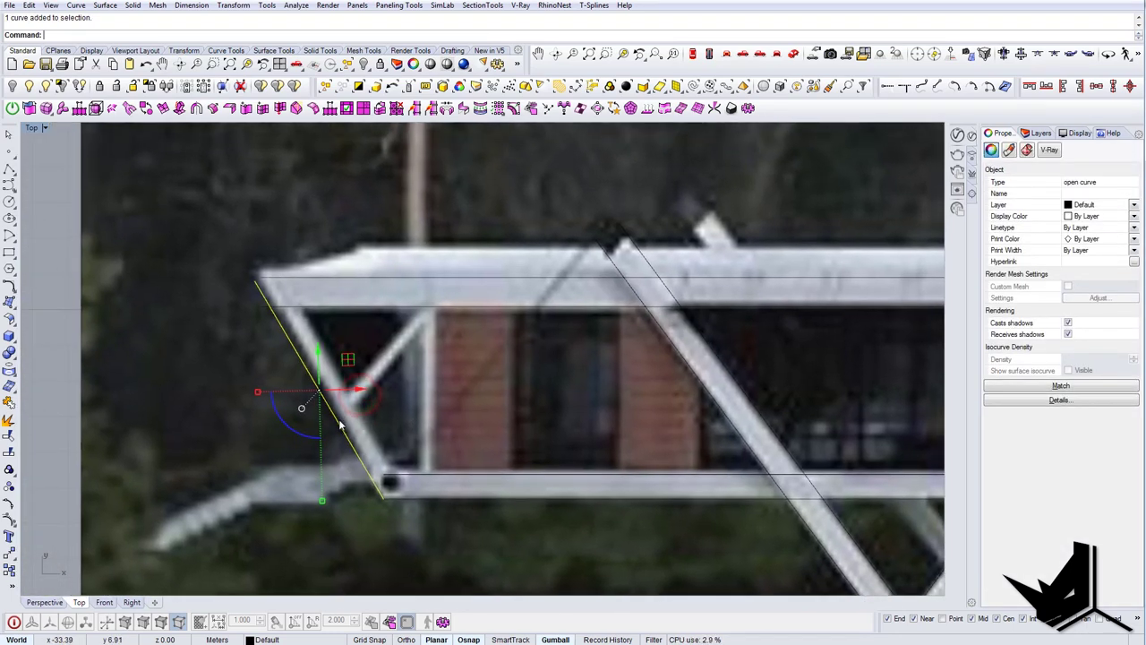
right_click(340, 421)
text(d)
key(Return)
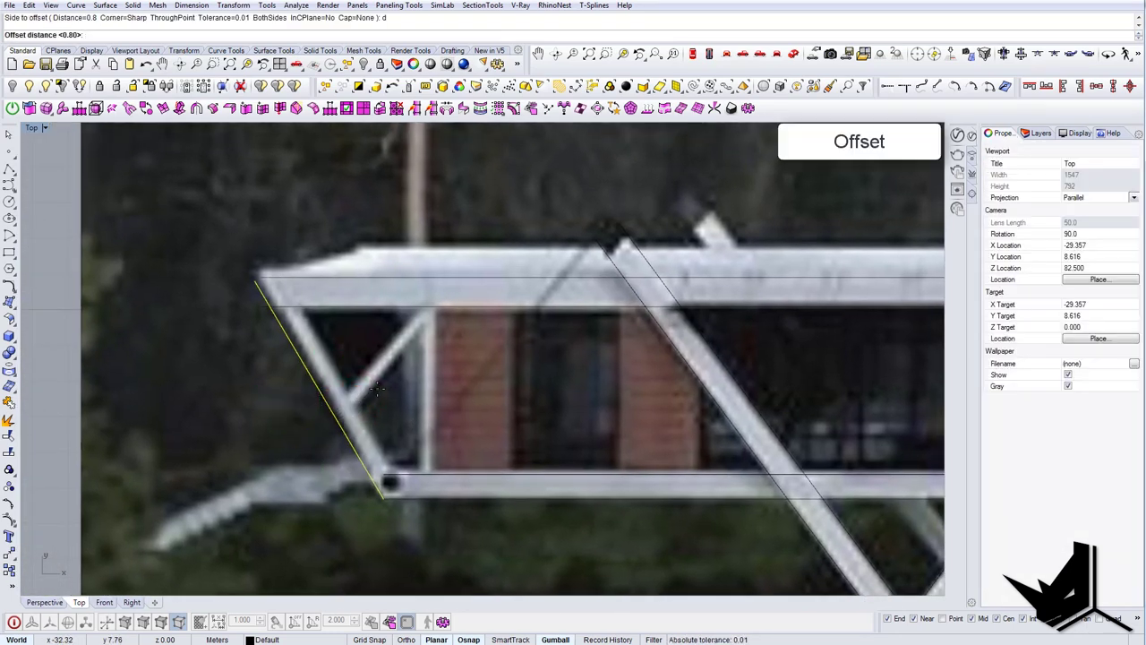
text(0.4)
key(Return)
click(376, 389)
click(377, 389)
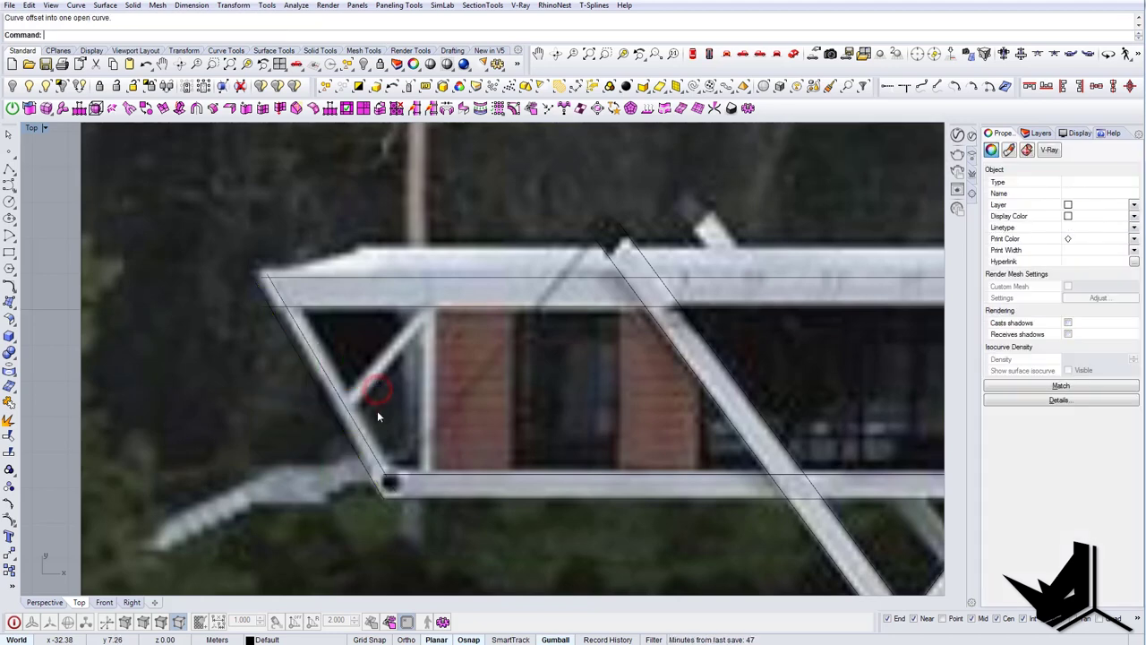
drag(379, 403, 364, 355)
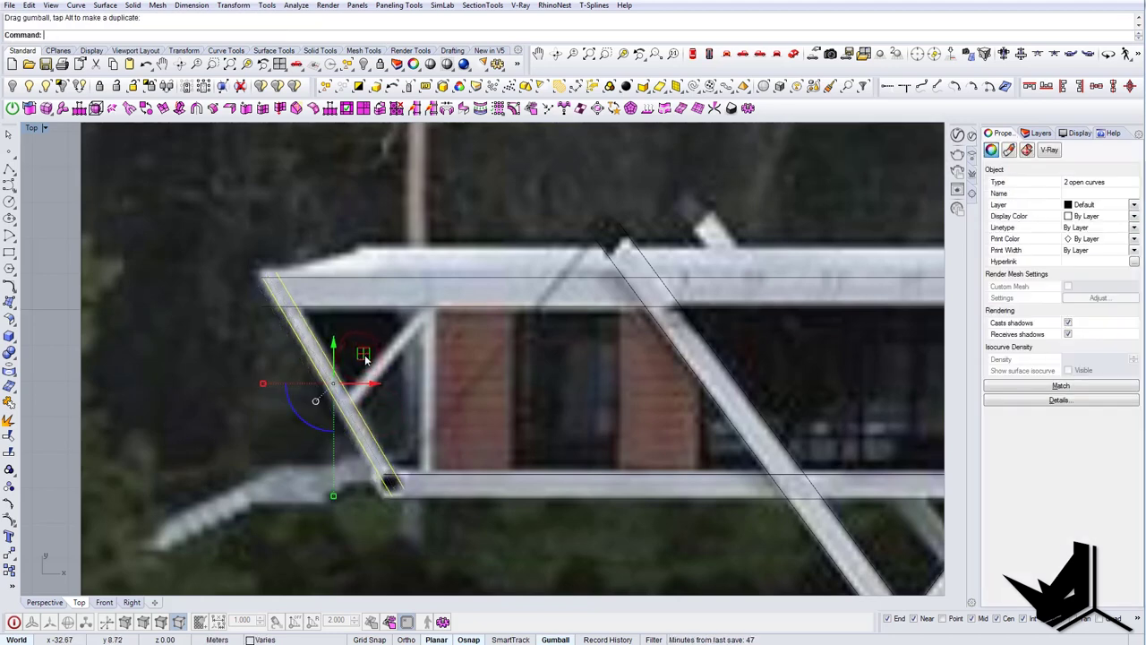
key(ctrl+z)
Step: Offset the left end strut line by 0.5 m toward the inside of the house
click(337, 393)
click(322, 393)
right_drag(287, 387, 287, 419)
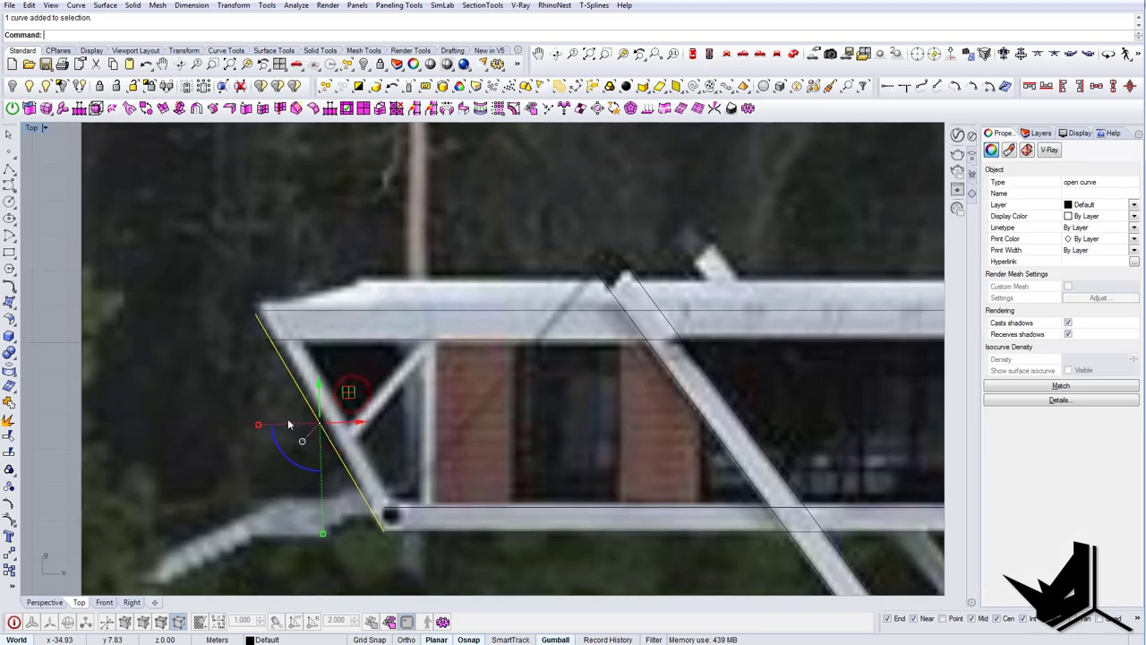
right_click(289, 424)
text(d)
key(Return)
text(0.5)
key(Return)
click(362, 405)
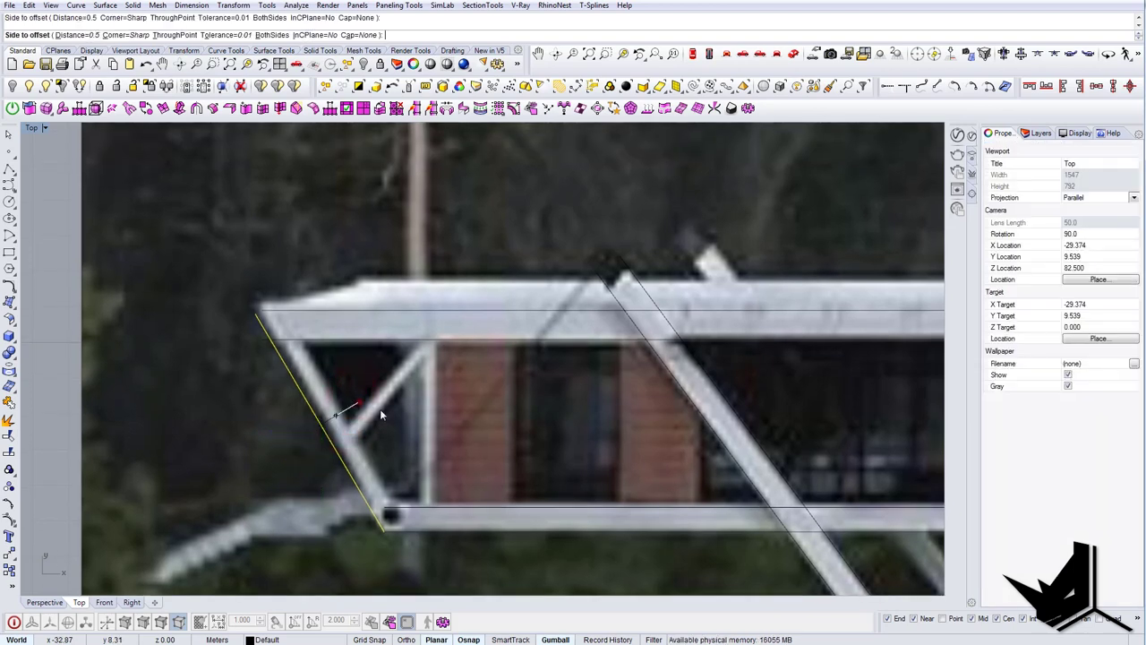
click(381, 414)
Step: Examine the traced truss lines against the reference image along the full length of the house
scroll(500, 461, down, 5)
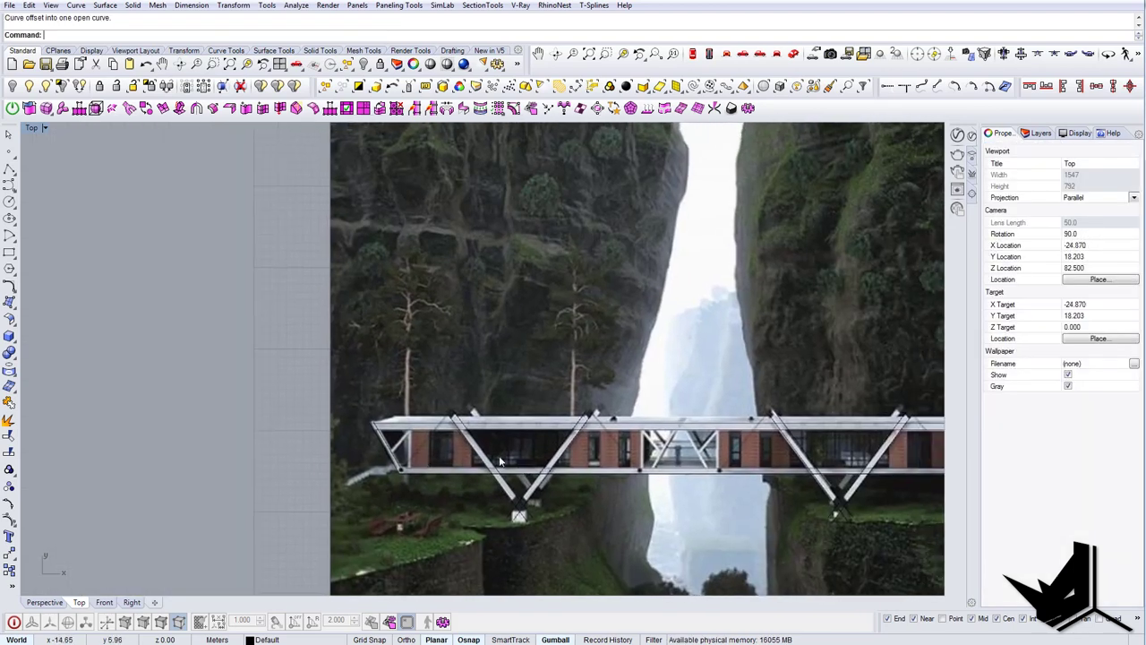
scroll(499, 461, up, 6)
right_drag(500, 461, 278, 439)
scroll(277, 439, down, 3)
scroll(743, 460, up, 2)
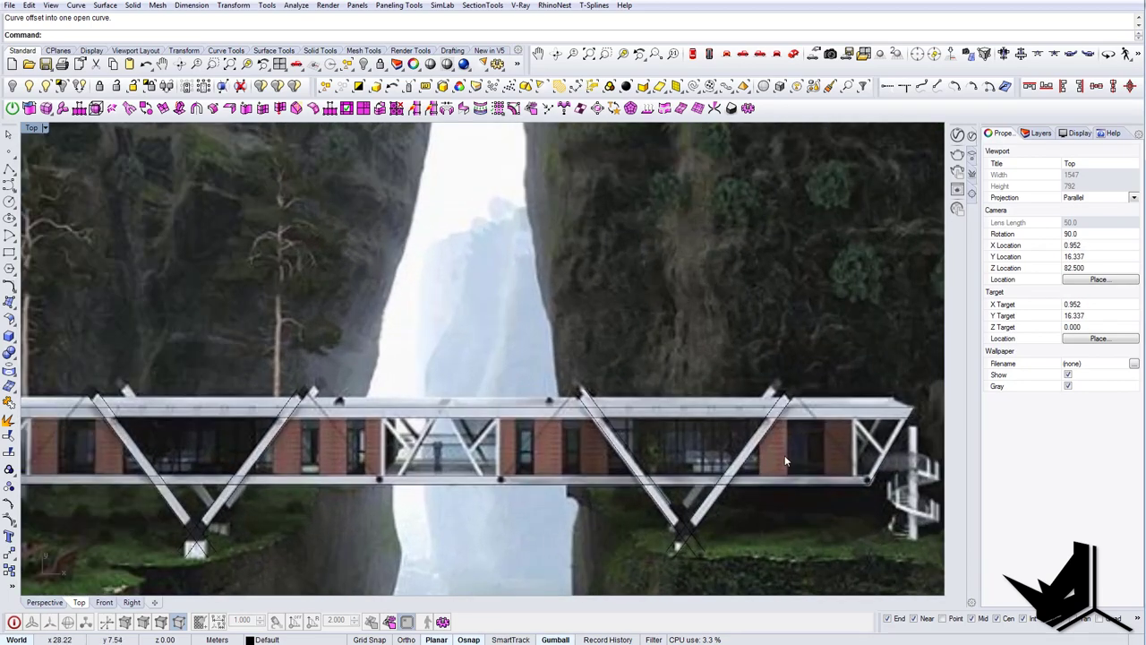
right_drag(785, 461, 588, 464)
scroll(588, 460, down, 13)
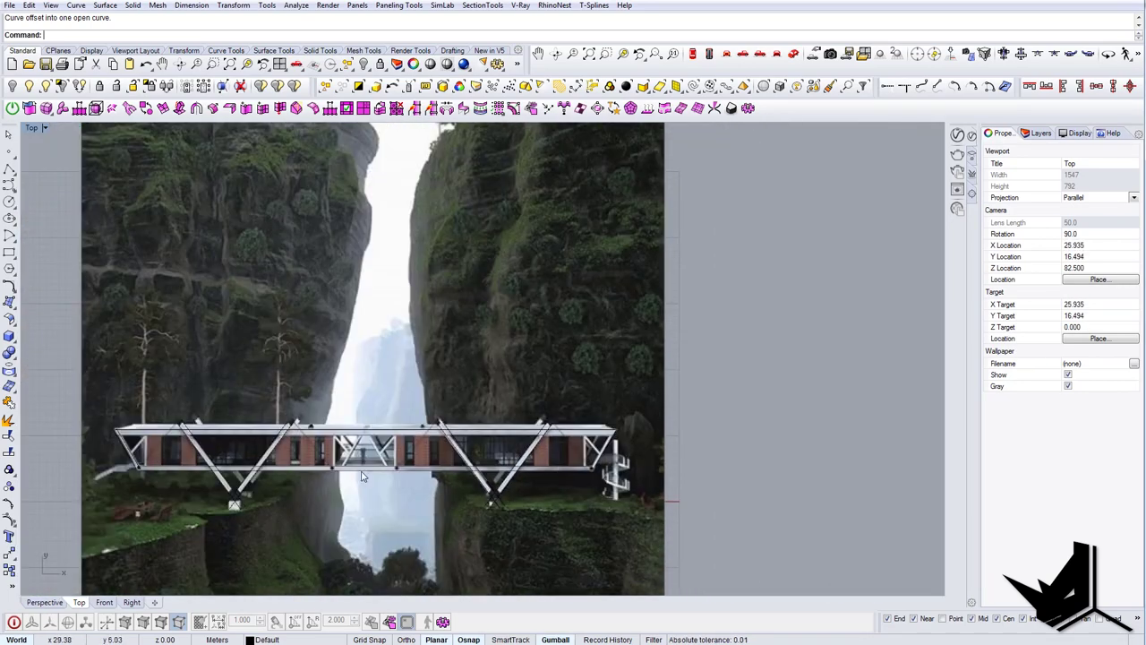
right_drag(361, 476, 581, 452)
Step: Draw a vertical post line near the house's left end from the bottom beam's upper edge to the top beam's lower edge, and select it
scroll(385, 445, up, 13)
right_drag(443, 414, 461, 422)
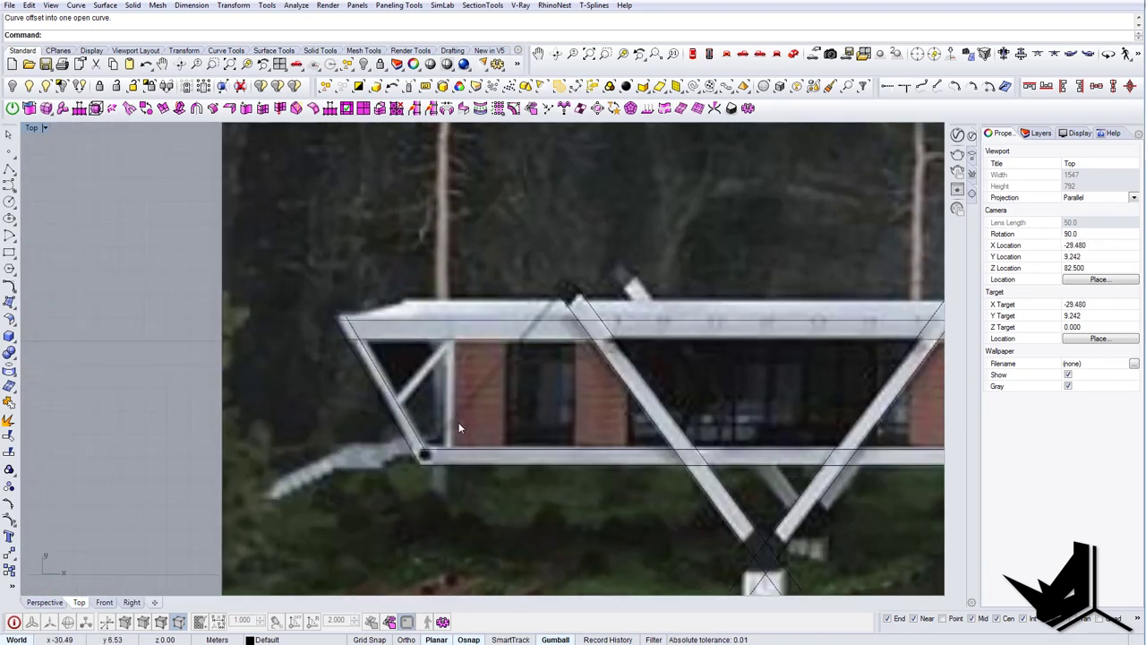
text(l)
key(Return)
scroll(462, 433, up, 6)
click(440, 462)
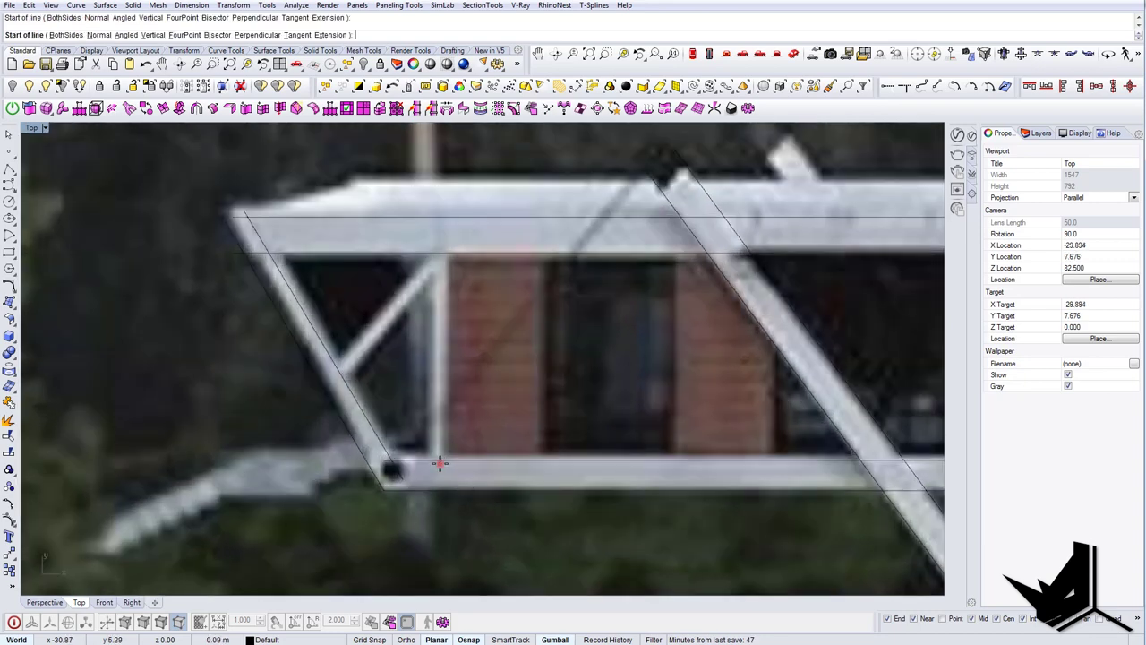
click(440, 252)
scroll(473, 369, down, 6)
scroll(443, 317, up, 6)
drag(483, 348, 458, 347)
right_drag(475, 353, 460, 363)
text(o)
key(Return)
text(d)
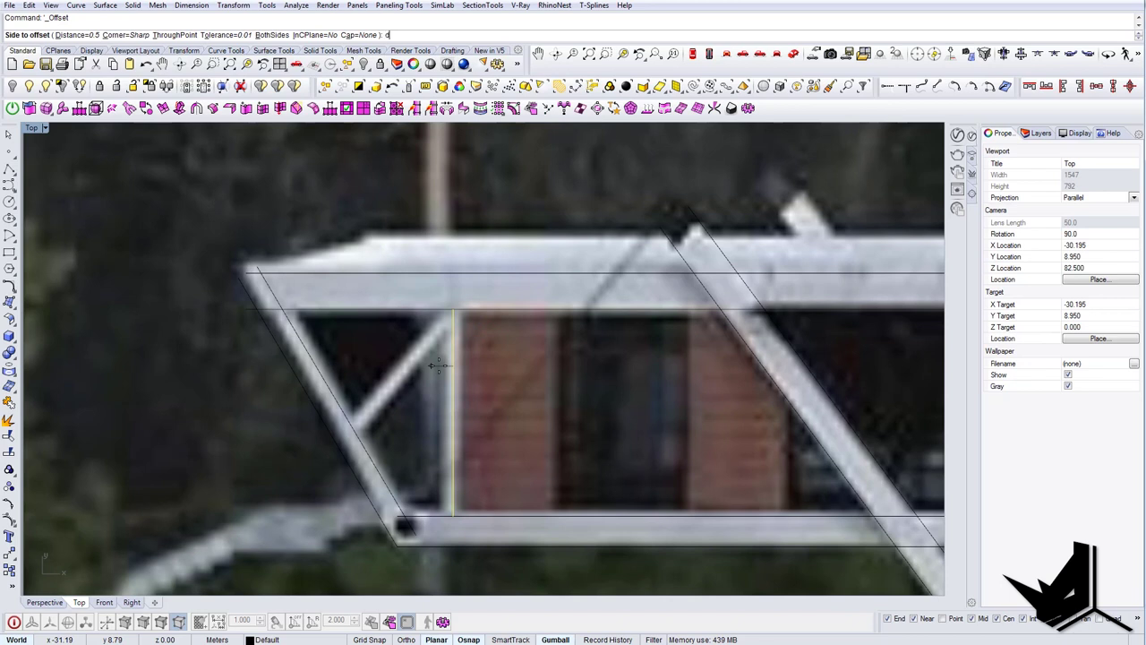
key(Return)
text(0.2)
key(Return)
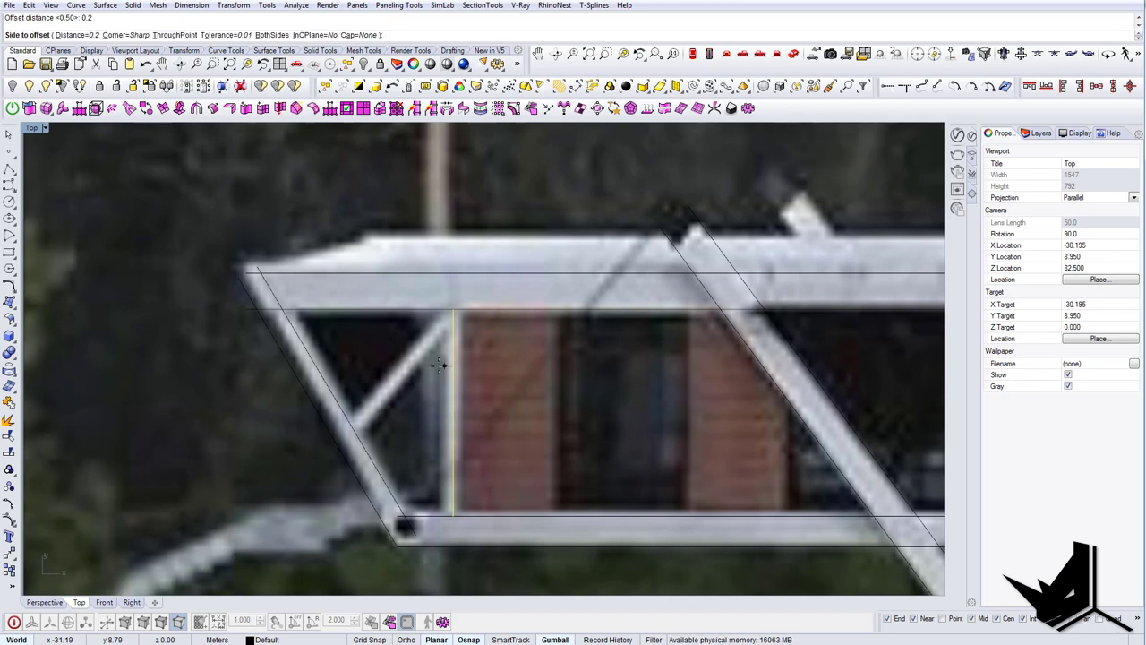
text(d)
key(Return)
key(Escape)
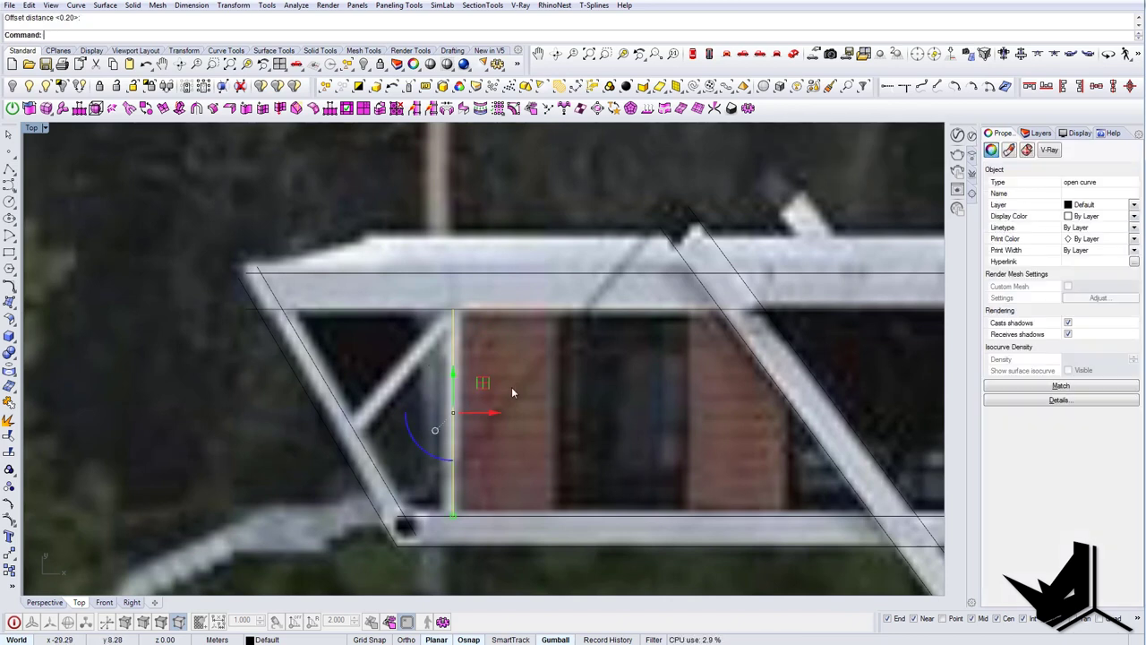
Step: Offset the vertical post line by 0.3 m toward the left end strut and align both lines with the post in the image
text(o)
key(Return)
text(d)
key(Return)
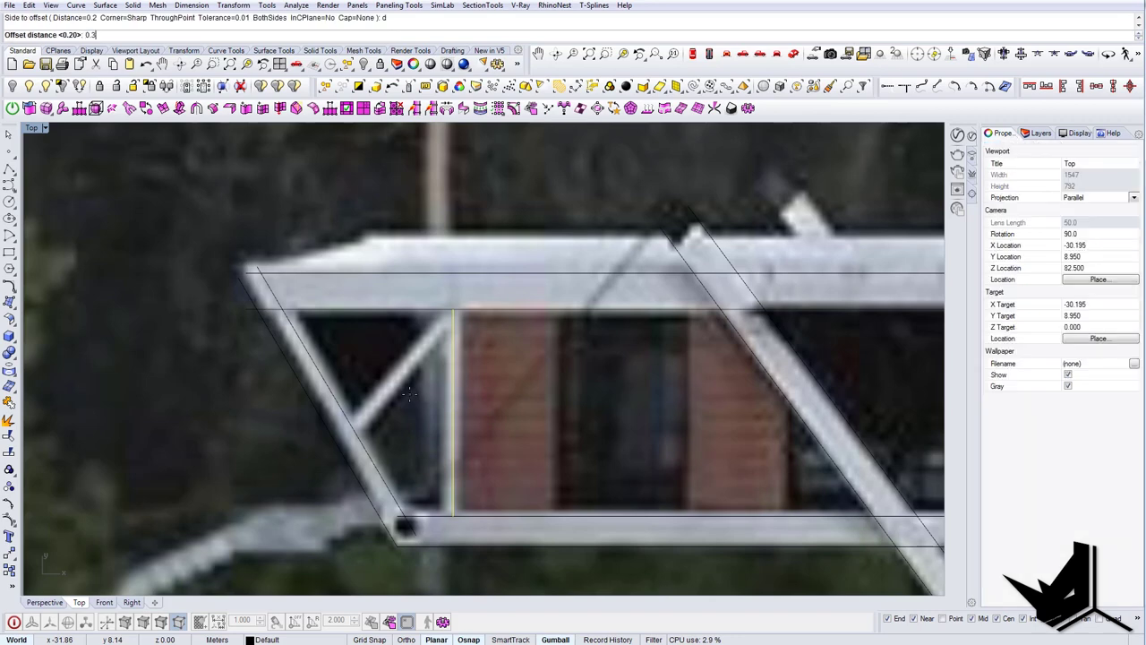
key(Return)
click(410, 396)
drag(481, 383, 486, 412)
key(Escape)
Step: Duplicate the two post lines toward the left end strut and rotate the copies by -45 degrees
scroll(480, 405, down, 4)
right_drag(476, 404, 486, 407)
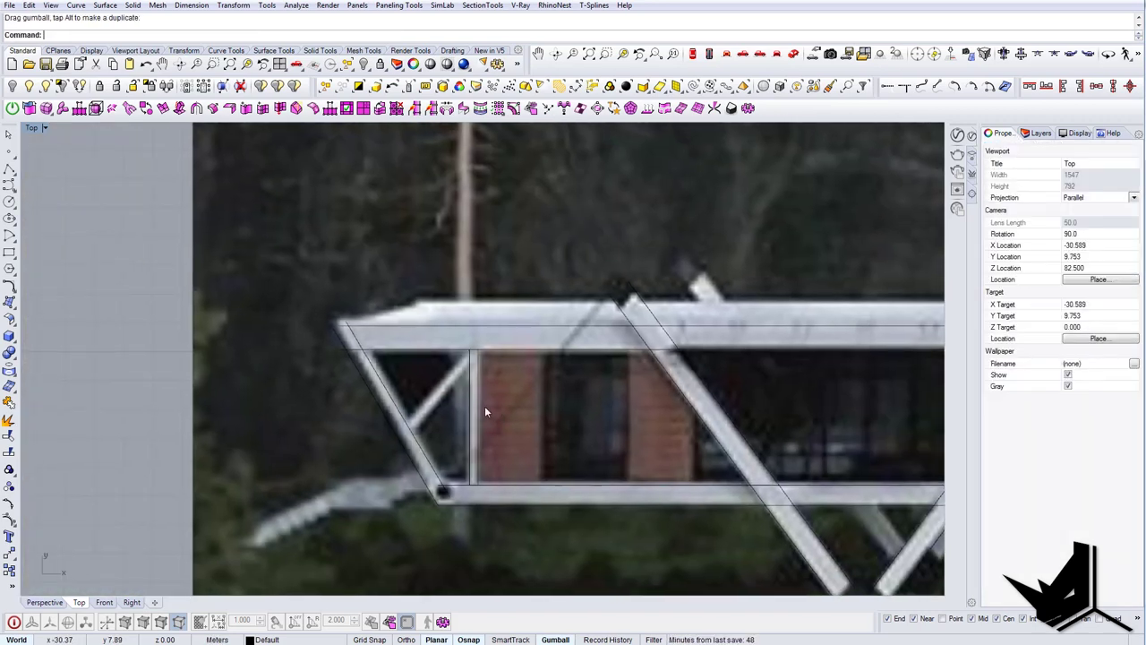
scroll(484, 405, up, 4)
drag(490, 407, 455, 424)
click(396, 465)
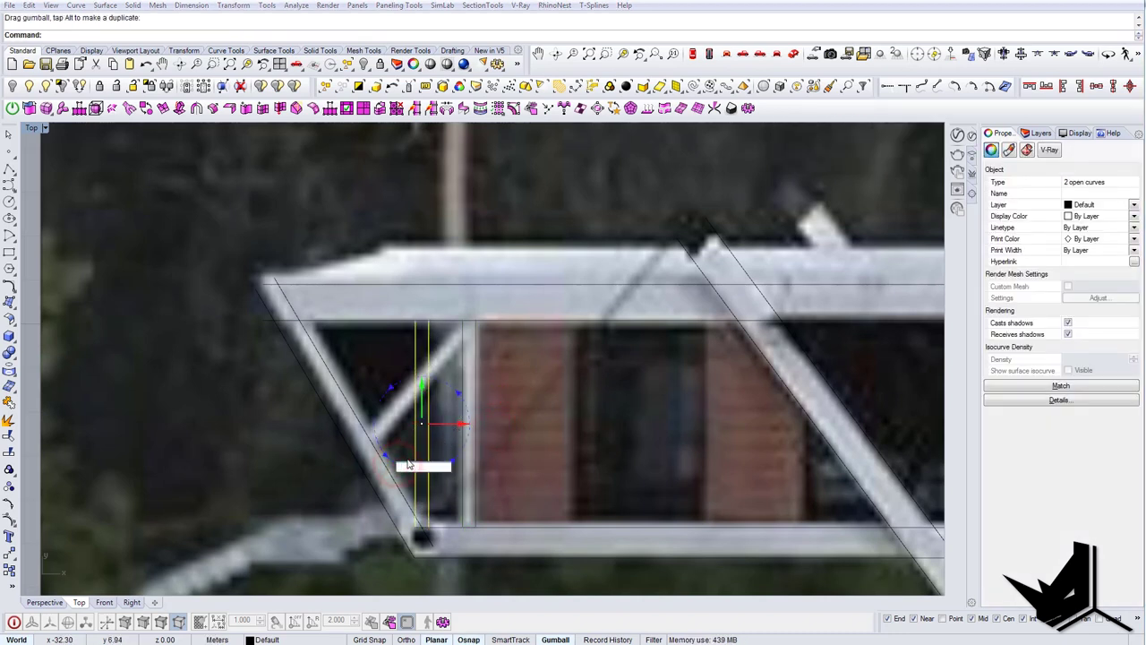
text(-45)
key(Return)
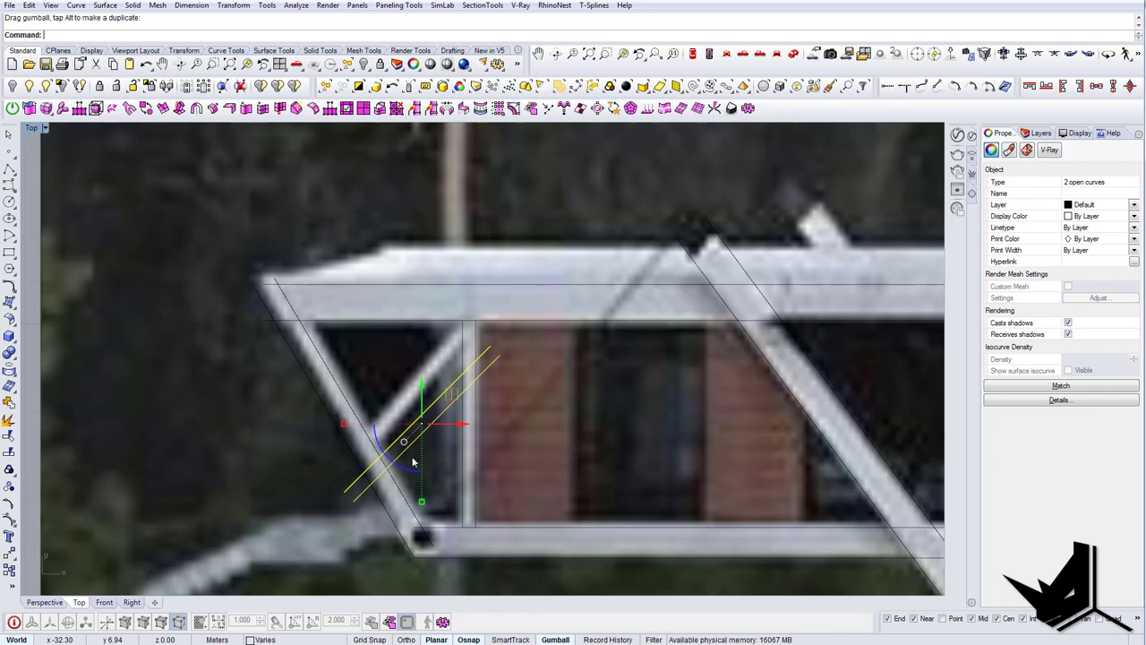
Step: Move the diagonal brace lines so their upper end meets the post's left line at the top beam's lower edge
drag(453, 400, 440, 360)
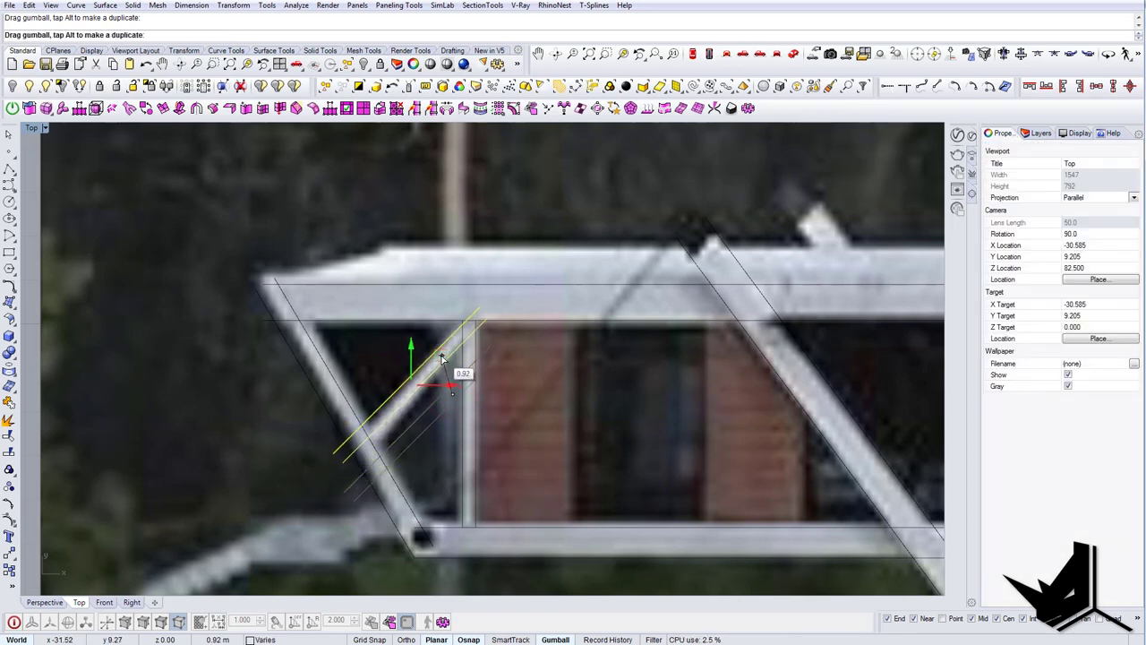
drag(442, 358, 444, 360)
right_drag(465, 314, 453, 339)
text(m)
key(Return)
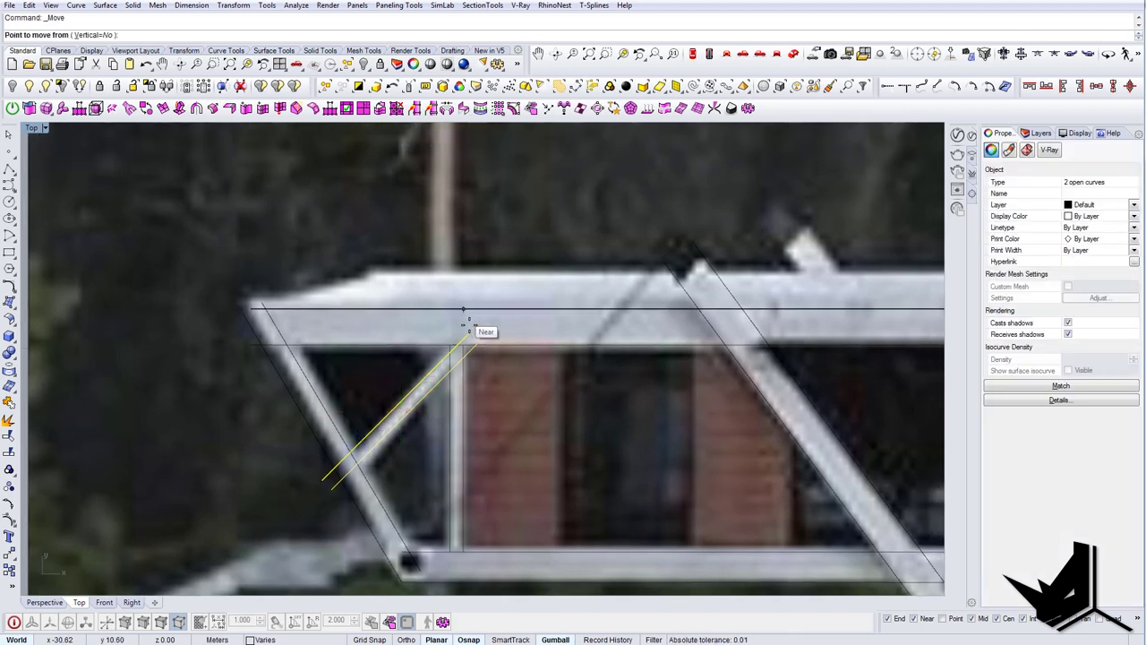
click(467, 327)
click(450, 341)
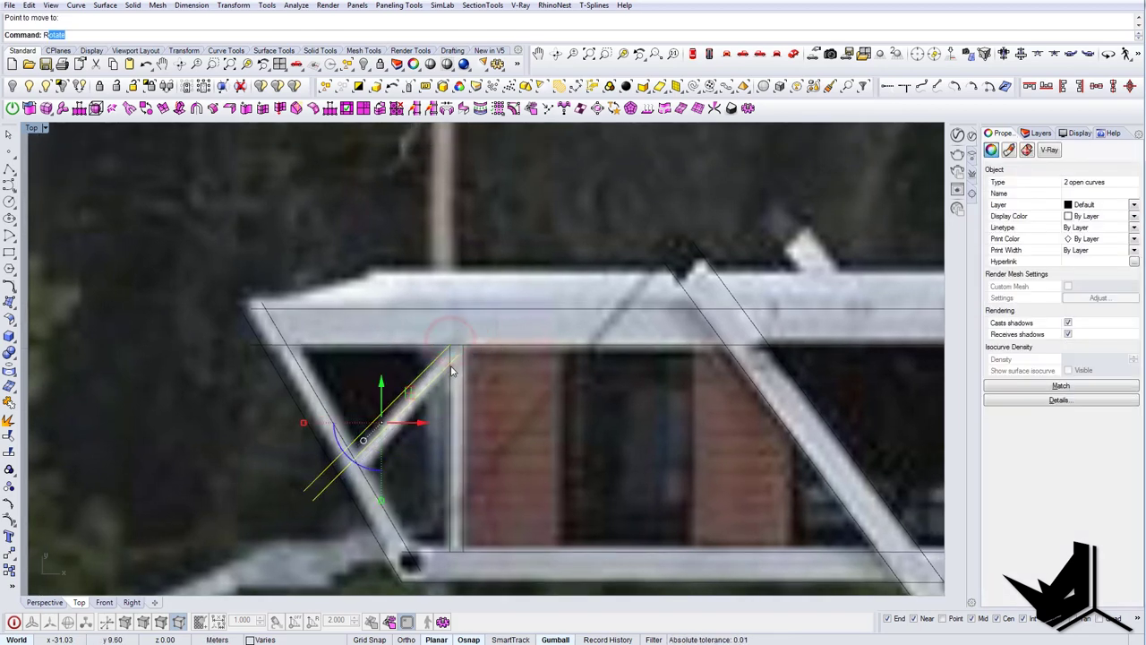
Step: Rotate the two brace lines about their upper endpoint to match the diagonal brace in the image
key(Return)
click(451, 345)
click(305, 490)
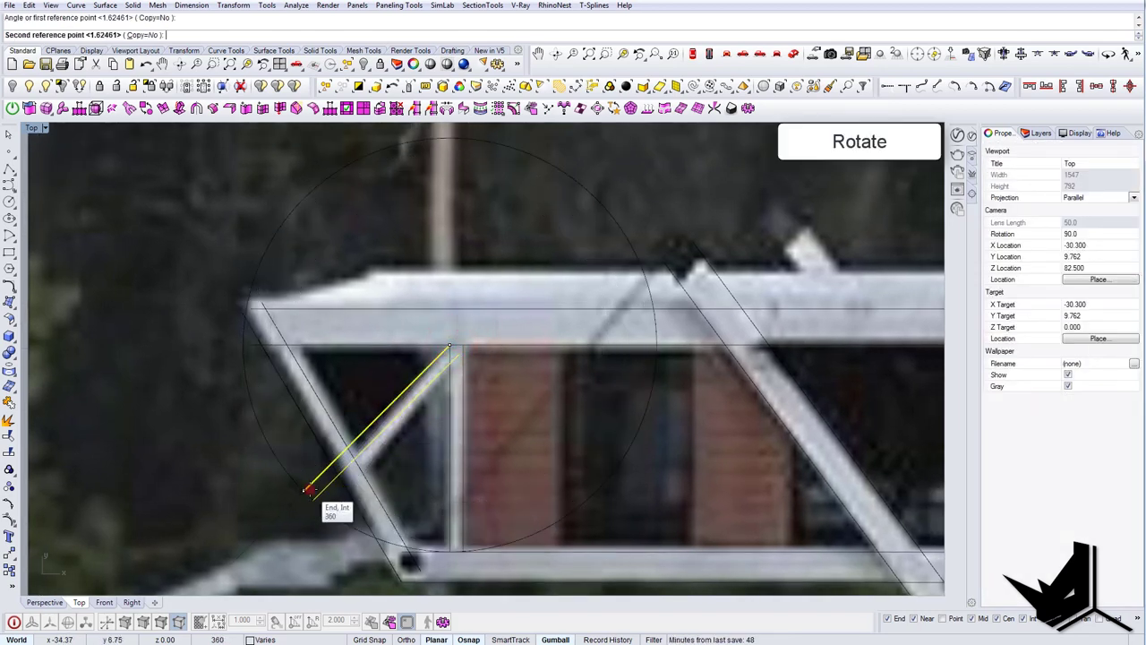
right_drag(309, 488, 333, 406)
click(308, 458)
scroll(313, 459, down, 8)
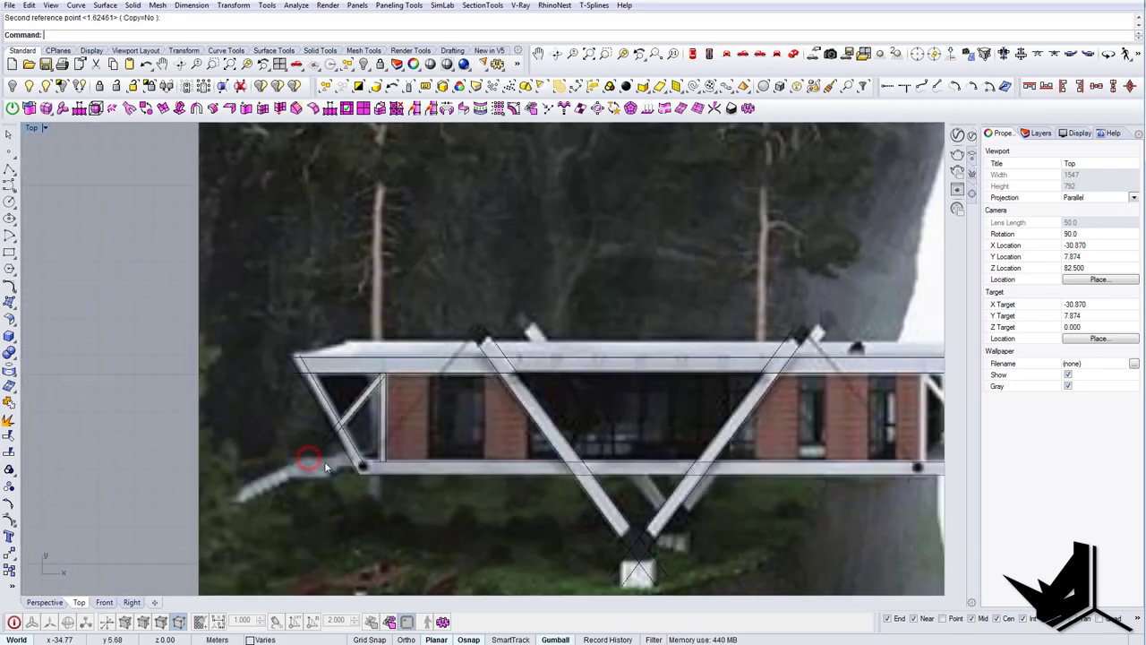
Step: Mirror the left end's two brace lines to the house's right end about a vertical axis through the bottom beam's midpoint
right_drag(573, 490, 423, 475)
scroll(423, 475, down, 6)
scroll(309, 417, up, 16)
drag(308, 416, 285, 377)
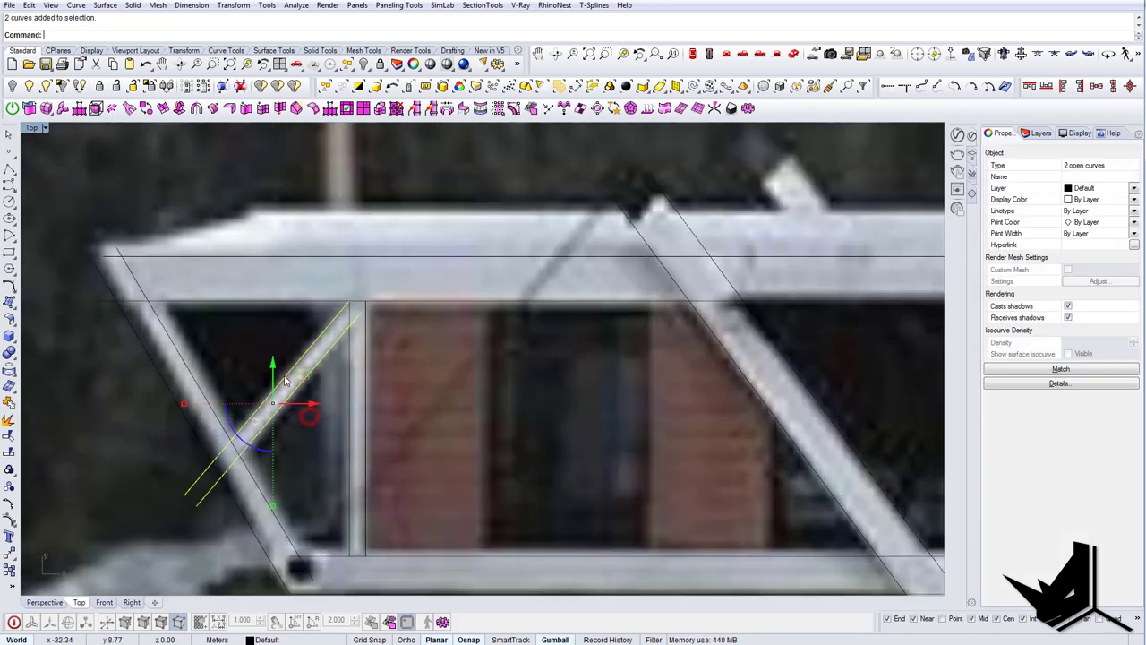
scroll(285, 381, down, 8)
text(M)
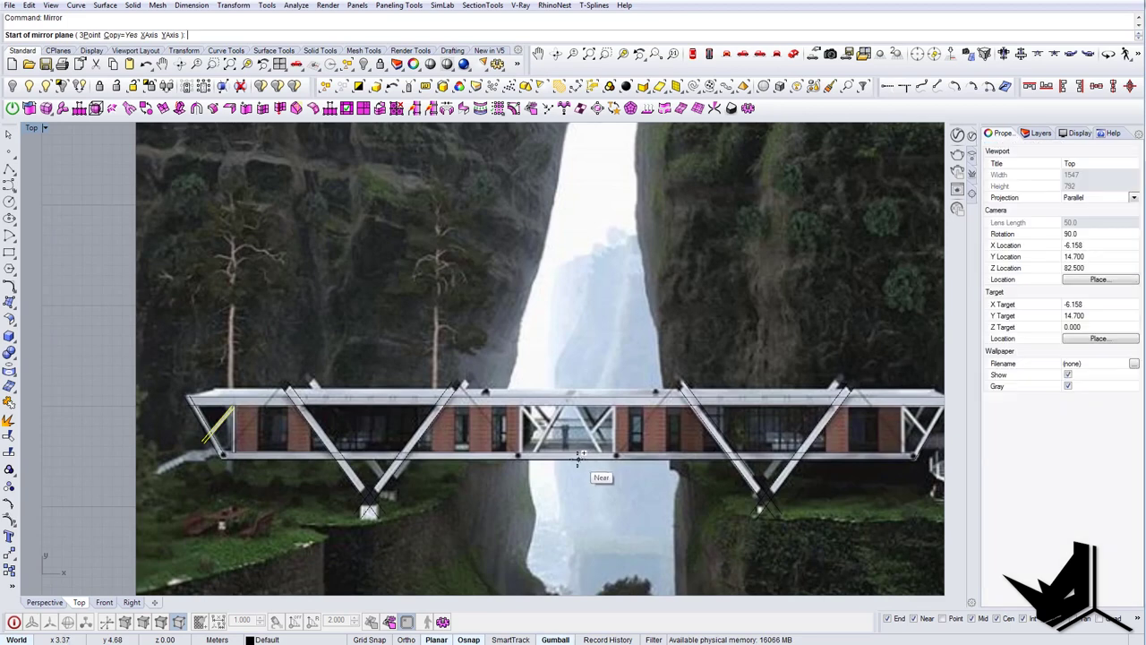
click(573, 460)
click(565, 511)
Step: Mirror the two left end strut lines to the right end about the vertical axis through the bottom beam's midpoint
right_drag(448, 487, 511, 487)
scroll(291, 445, up, 6)
drag(264, 388, 211, 398)
scroll(233, 411, down, 6)
right_drag(519, 450, 439, 431)
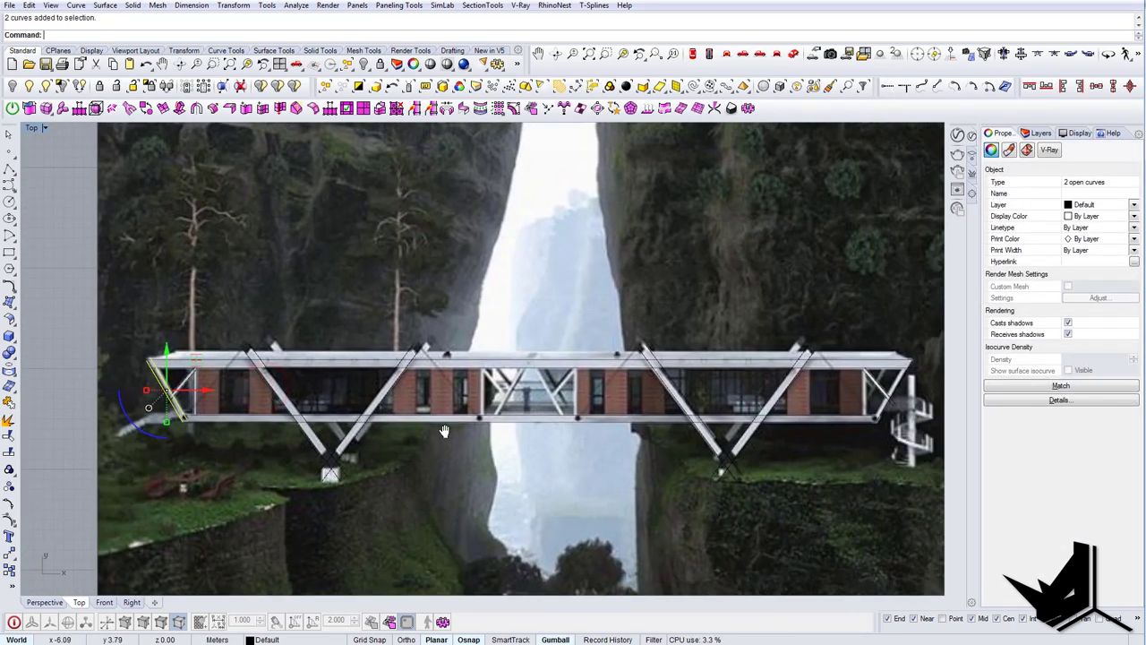
right_click(564, 446)
click(530, 421)
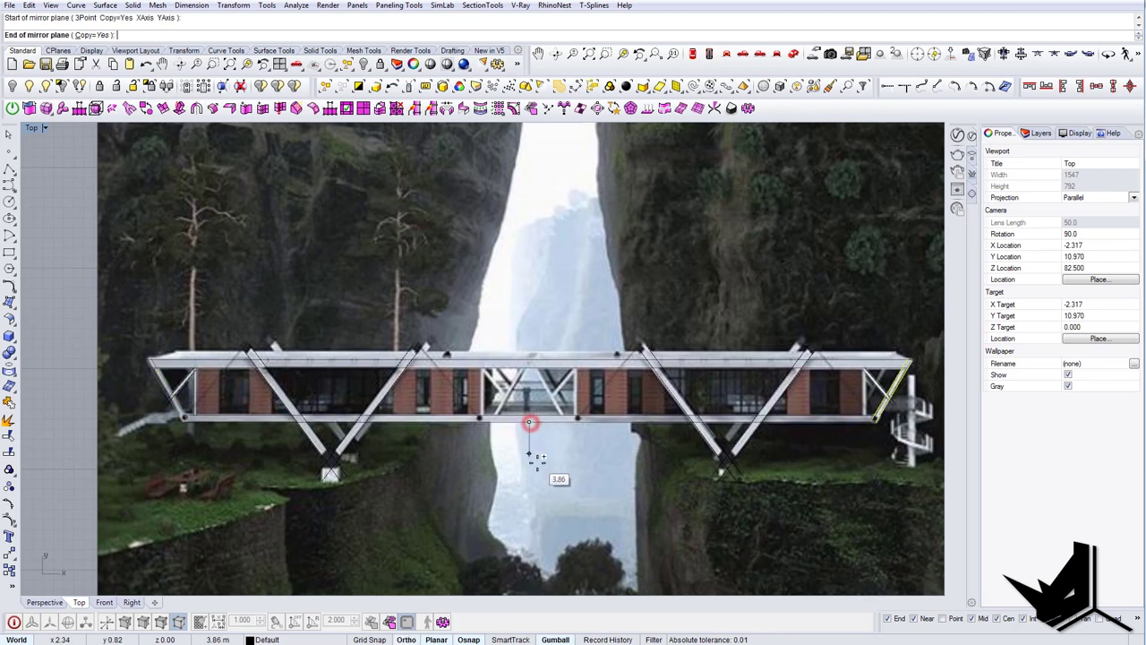
click(537, 463)
right_drag(731, 440, 662, 451)
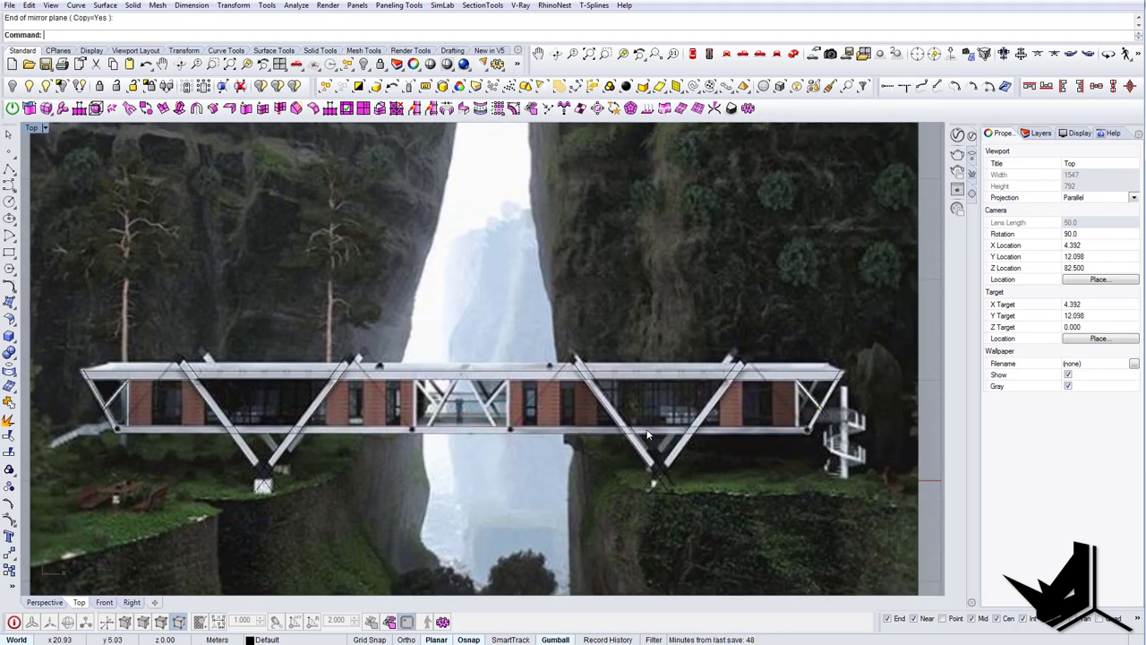
Step: Duplicate the left end's two post lines and two brace lines onto the right side of the central open bay
right_drag(436, 428, 516, 430)
scroll(199, 392, up, 6)
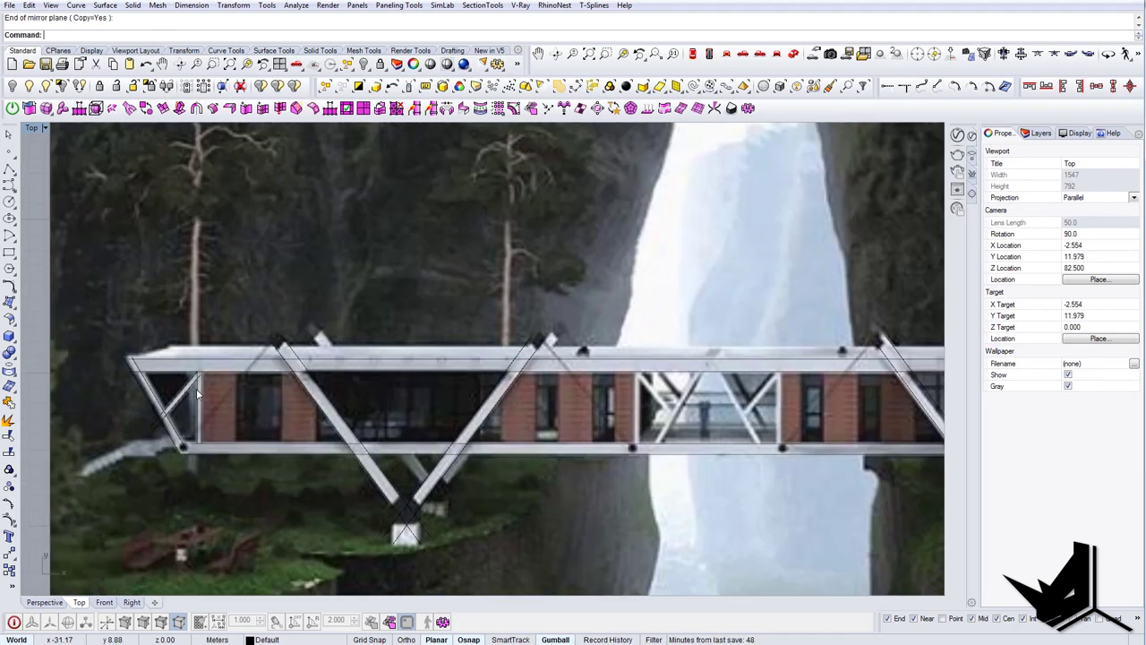
drag(215, 397, 690, 438)
scroll(205, 395, down, 4)
Step: Mirror the central bay's post and brace lines to its left side about a vertical axis through the bottom beam's midpoint
right_drag(680, 443, 657, 447)
text(Mirror)
key(Return)
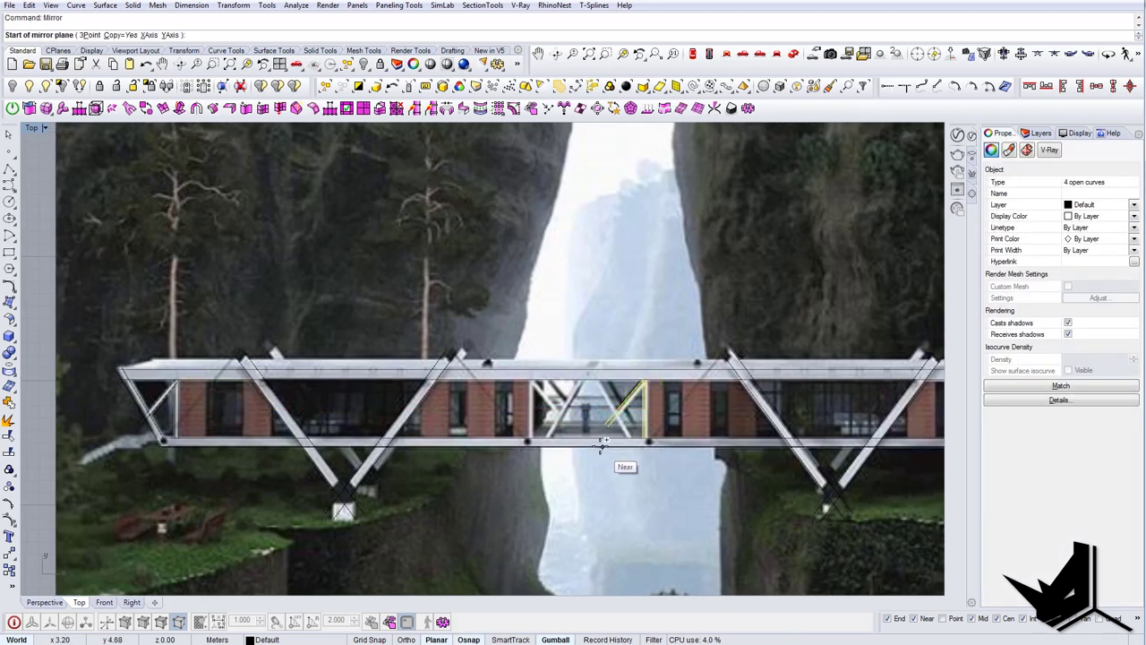
click(588, 446)
click(589, 503)
click(589, 501)
Step: Duplicate the central bay's two left brace lines toward the steeper strut in the bay's right half
scroll(547, 408, up, 8)
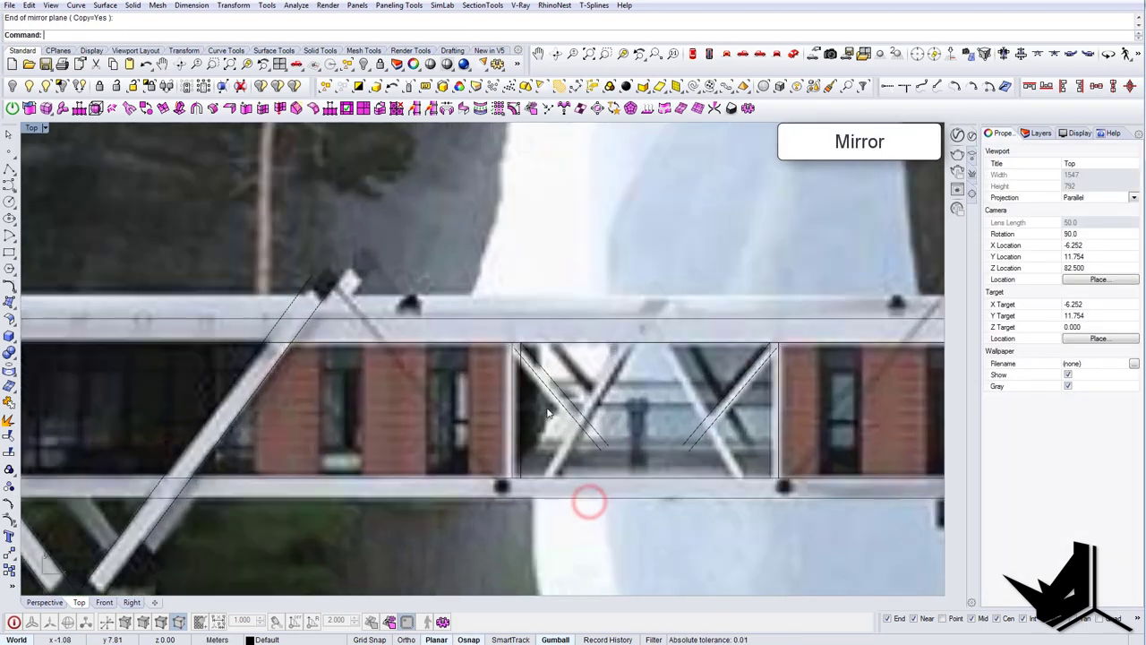
mouse_move(631, 454)
right_down()
mouse_move(555, 479)
mouse_move(522, 470)
right_up()
scroll(577, 472, down, 2)
scroll(523, 465, up, 4)
drag(513, 434, 467, 456)
alt+drag(488, 407, 637, 416)
Step: Move the duplicated lines so their lower end sits on the bottom beam's upper edge at the foot of the steep strut
right_drag(662, 473, 623, 470)
text(m)
key(Return)
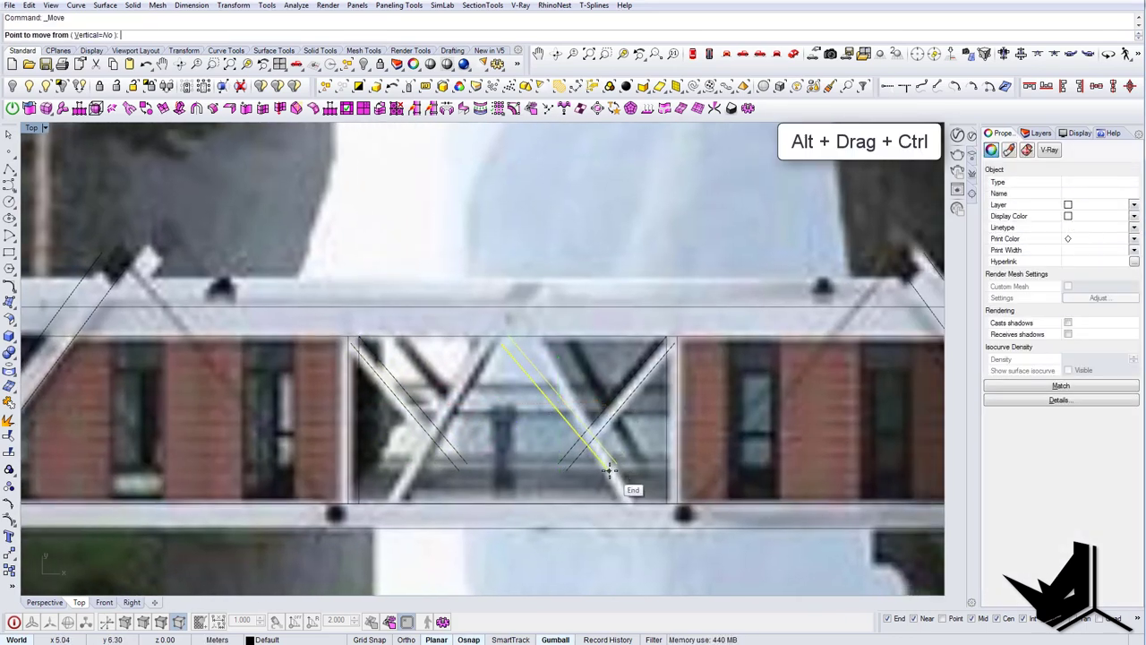
click(610, 470)
click(624, 502)
Step: Rotate the two lines about their lower endpoint to match the slope of the steep strut in the image
text(rotate)
key(Return)
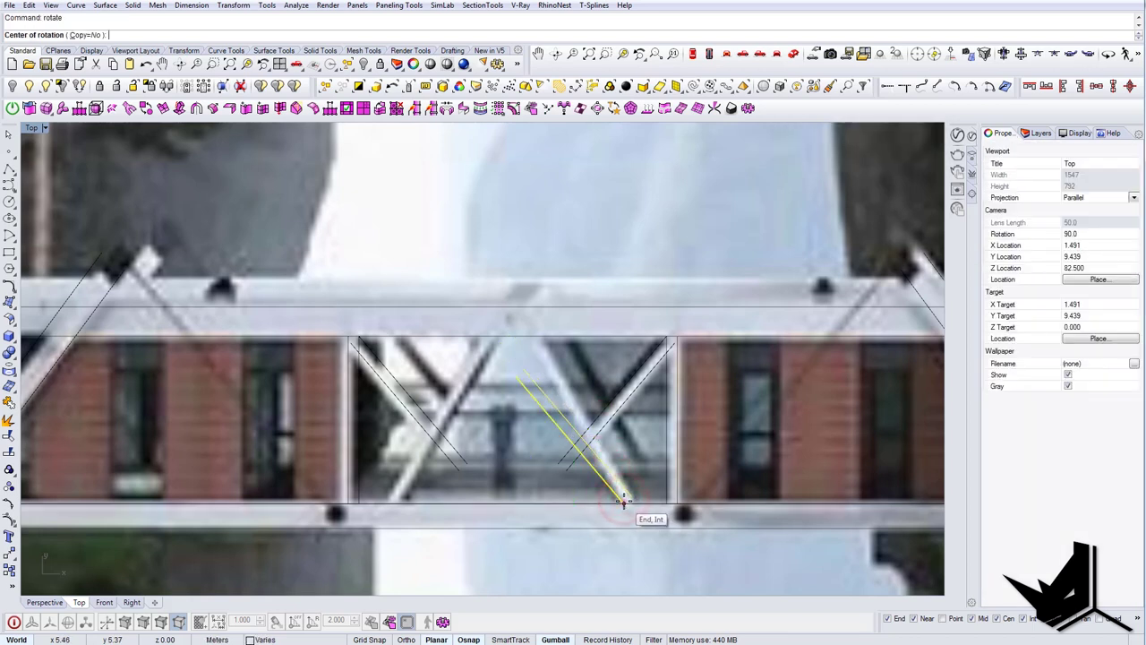
click(624, 502)
click(522, 377)
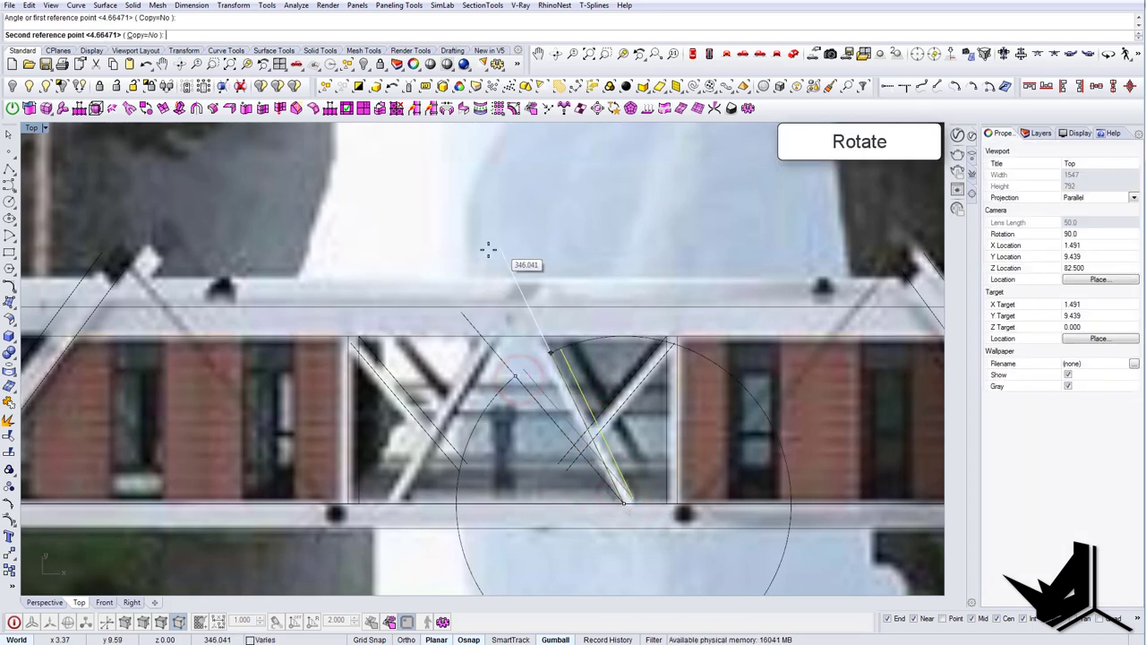
click(478, 252)
Step: Stretch the two steep strut lines lengthwise with Scale1D so they extend past both the top beam and the bottom beam
right_drag(616, 420, 627, 424)
text(scale1d)
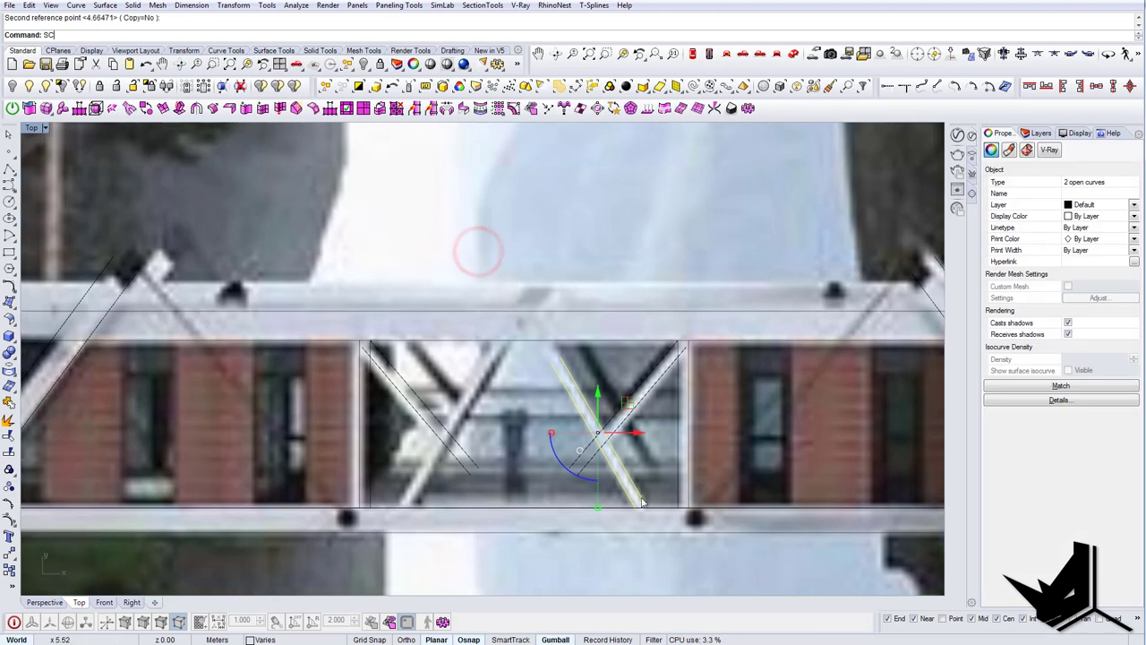
key(Return)
click(636, 508)
click(550, 365)
click(496, 258)
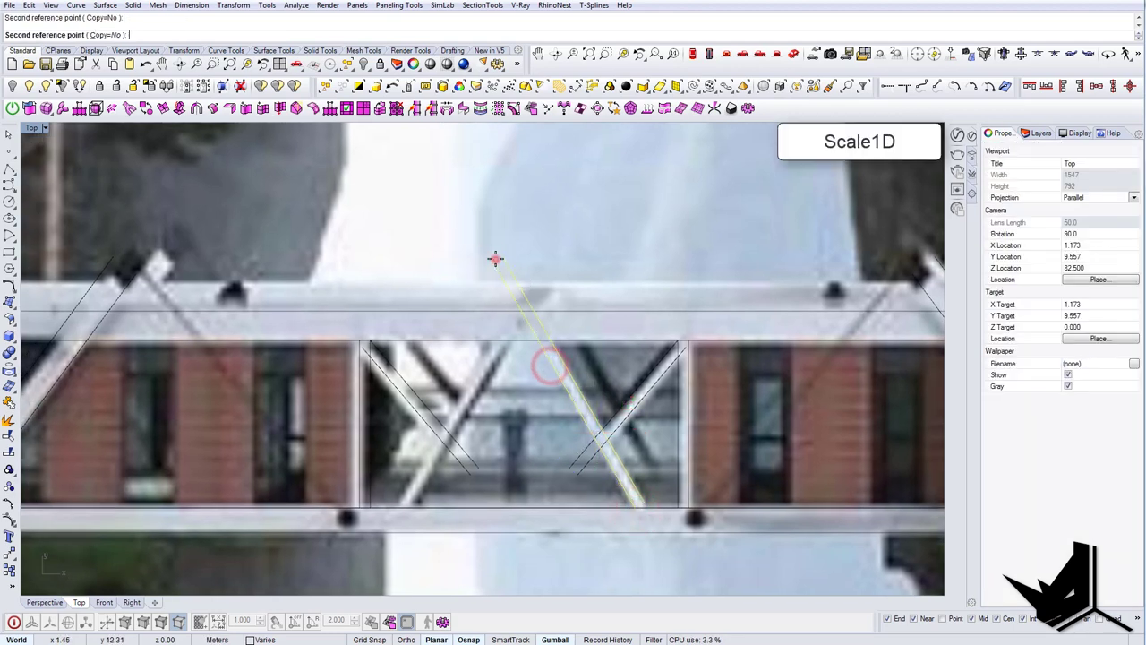
key(Return)
click(502, 258)
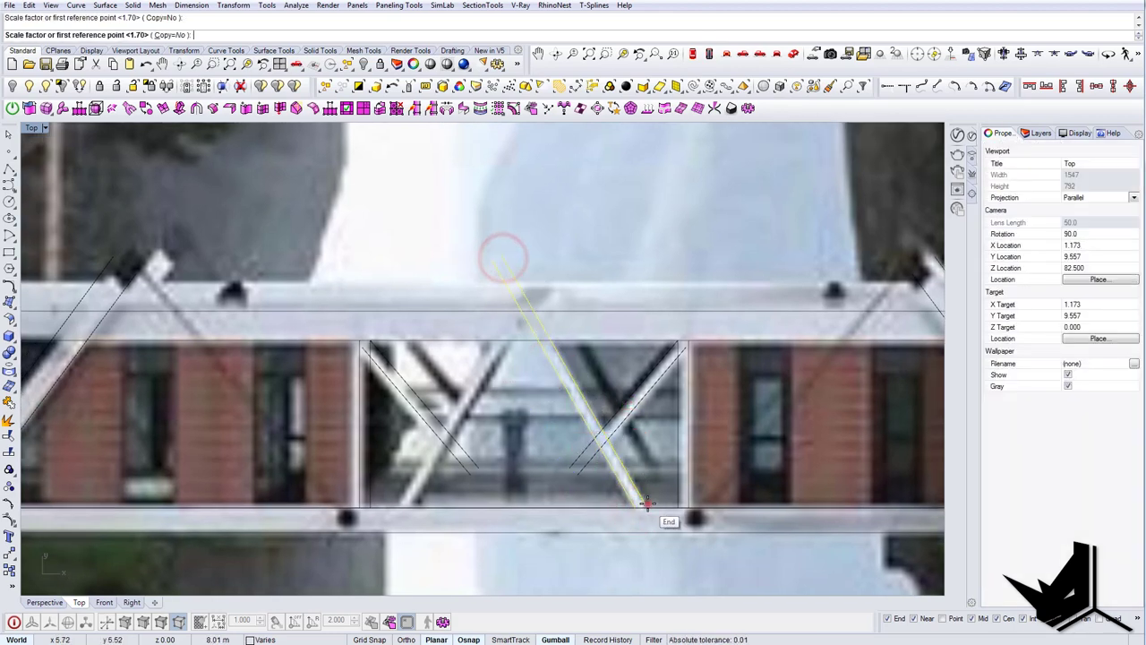
click(647, 505)
click(675, 569)
Step: Mirror the two extended steep strut lines about a vertical axis through the bottom beam's midpoint to form the central bay's crossed pair
right_drag(621, 502, 628, 504)
scroll(627, 503, down, 2)
drag(607, 394, 566, 423)
right_drag(566, 423, 563, 409)
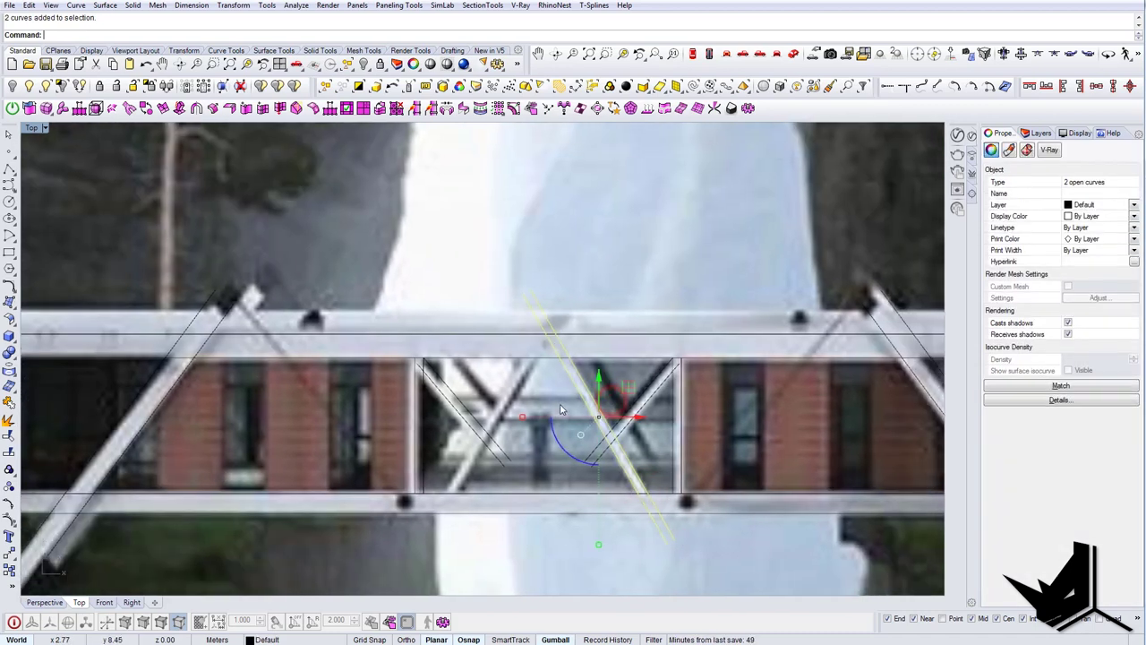
text(mirror)
key(Return)
click(552, 511)
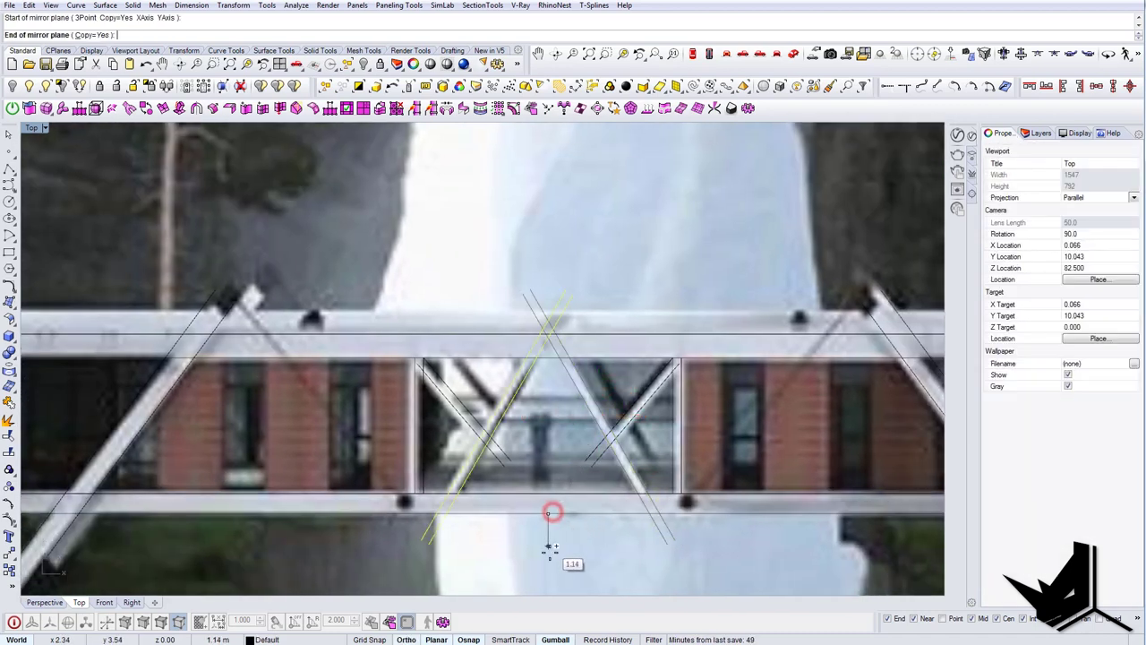
click(550, 552)
Step: Draw a vertical line between the top and bottom beams at the right edge of the first brick panel near the bridge's left end
scroll(549, 548, down, 8)
right_drag(565, 550, 556, 449)
right_drag(700, 437, 494, 432)
right_drag(461, 392, 609, 388)
right_drag(355, 409, 601, 414)
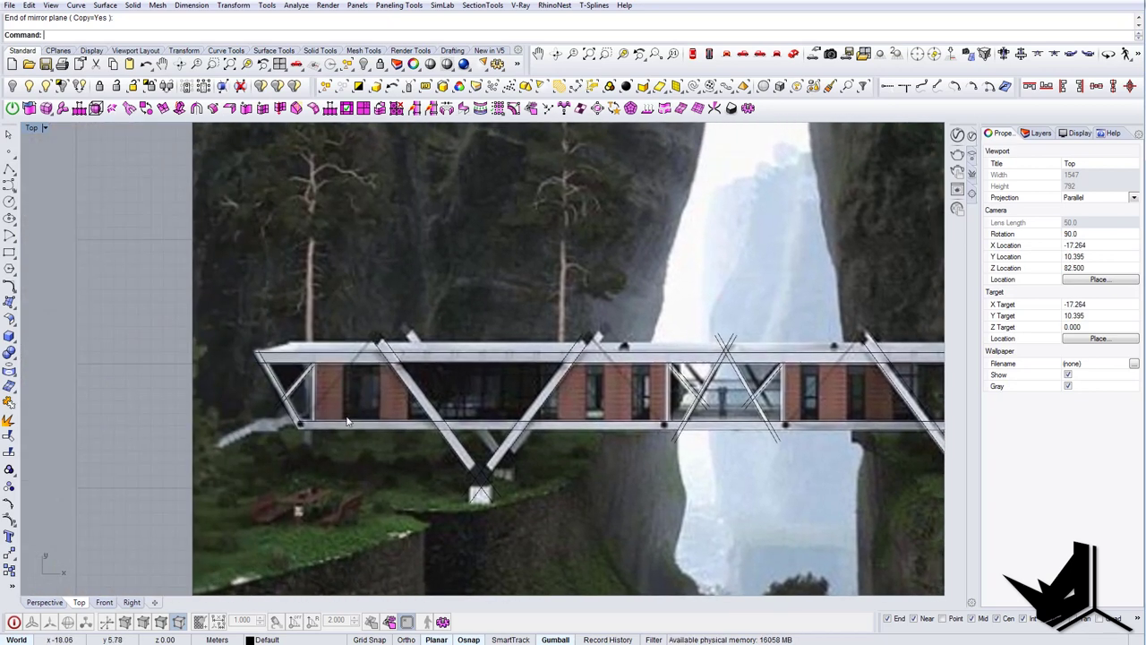
scroll(361, 418, up, 2)
mouse_move(465, 419)
right_down()
mouse_move(498, 428)
mouse_move(447, 440)
mouse_move(487, 452)
mouse_move(457, 443)
right_up()
text(l)
key(Return)
scroll(404, 436, up, 3)
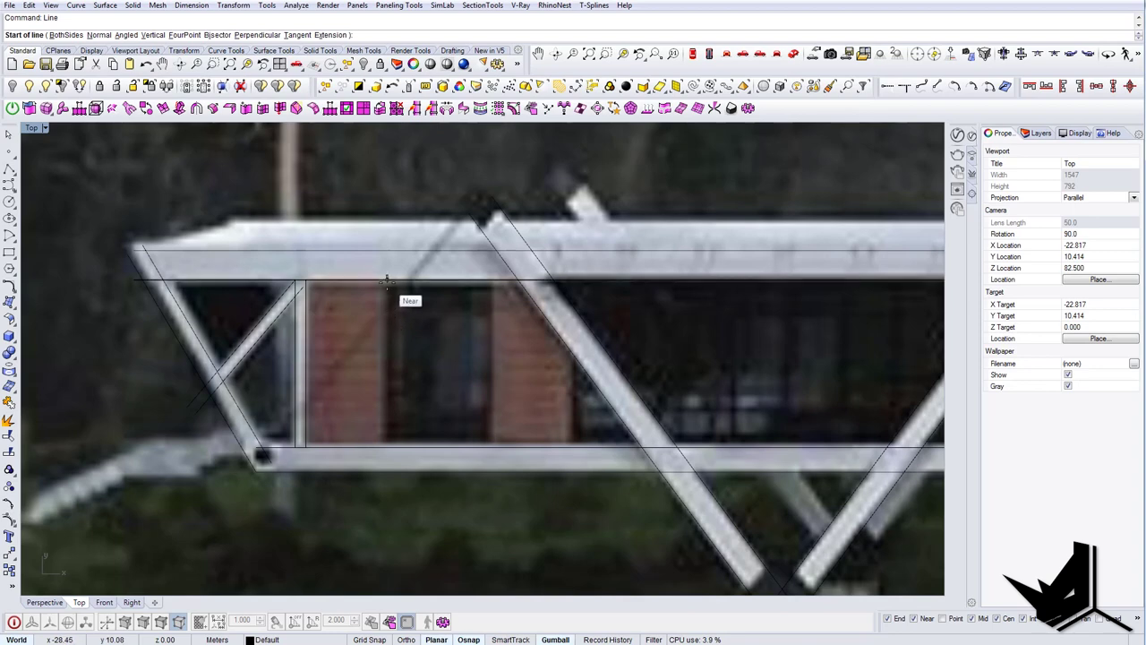
click(387, 283)
click(389, 448)
Step: Duplicate the vertical panel line to the left and right edges of the second brick panel
click(390, 401)
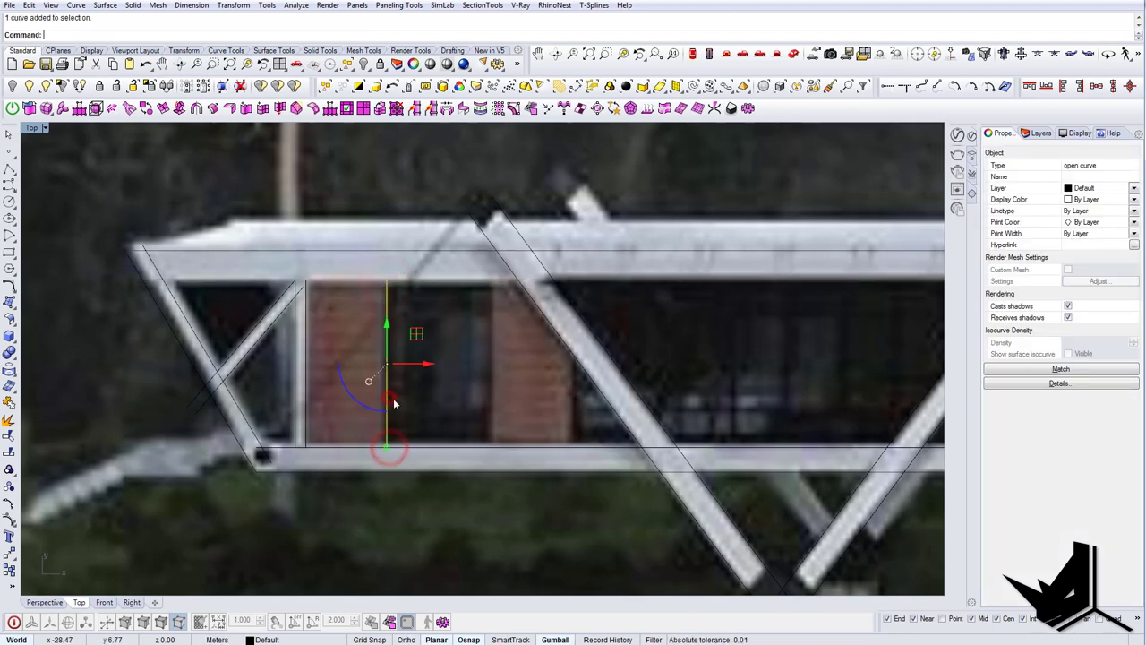
drag(427, 366, 537, 352)
drag(416, 372, 334, 385)
text(copy)
key(Return)
click(306, 382)
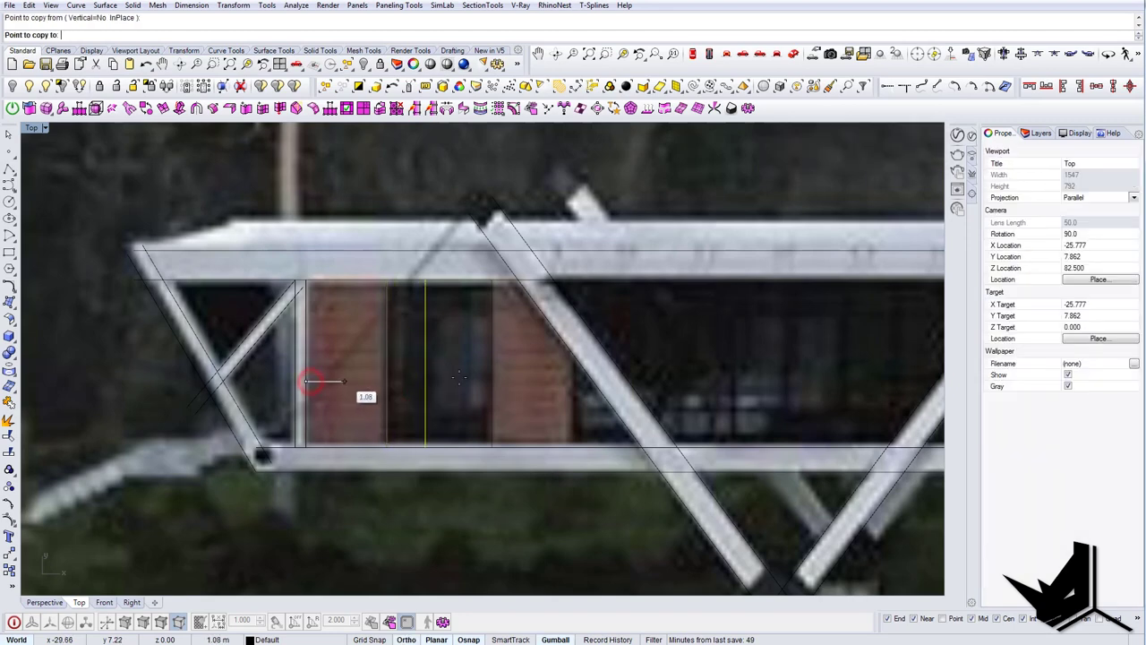
click(498, 383)
key(Return)
Step: Copy the two lines bounding the second brick panel to the brick panel beside the left V support's right arm
scroll(498, 389, down, 8)
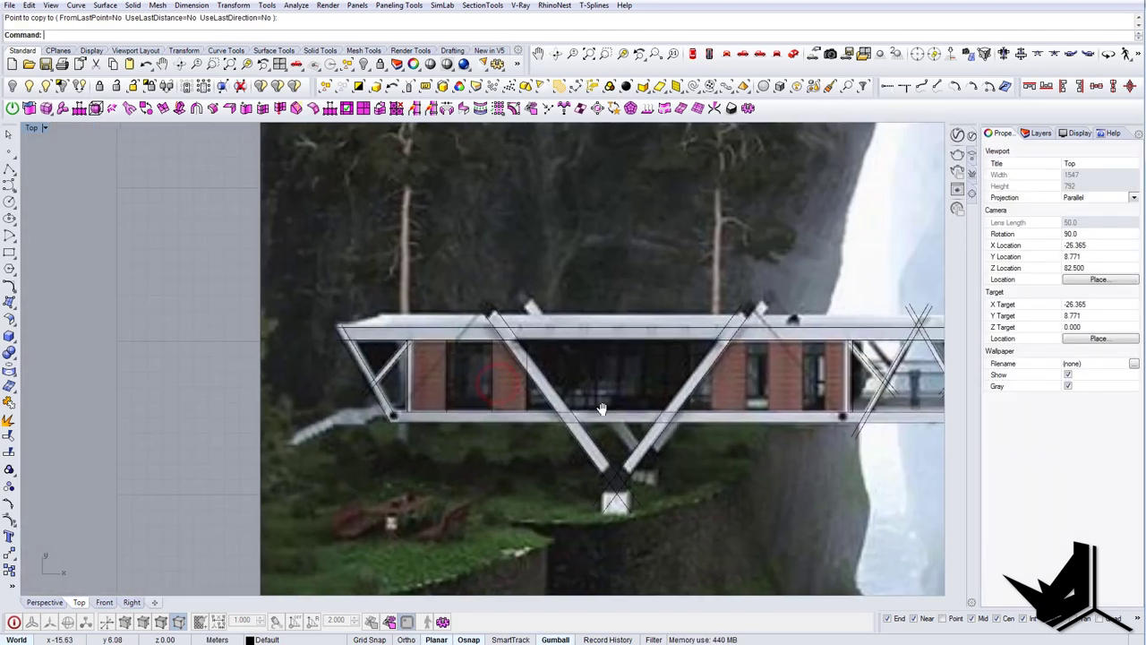
right_drag(604, 410, 418, 411)
scroll(391, 419, up, 8)
drag(345, 431, 252, 417)
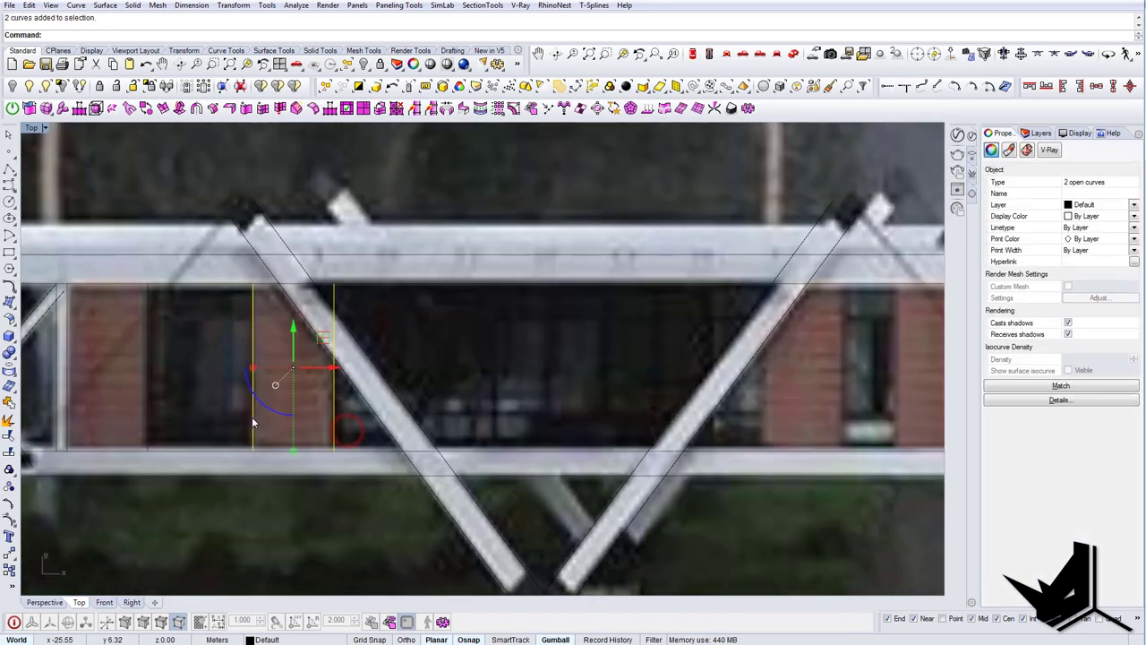
scroll(252, 417, down, 4)
right_drag(313, 429, 275, 434)
key(Return)
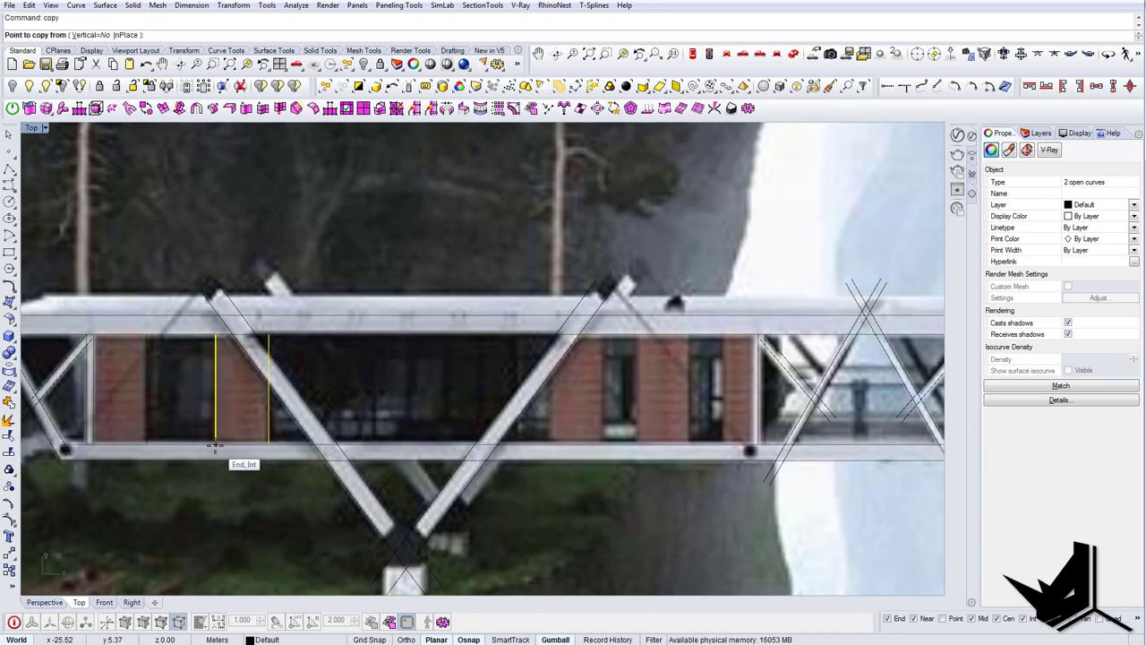
click(216, 444)
scroll(537, 444, up, 5)
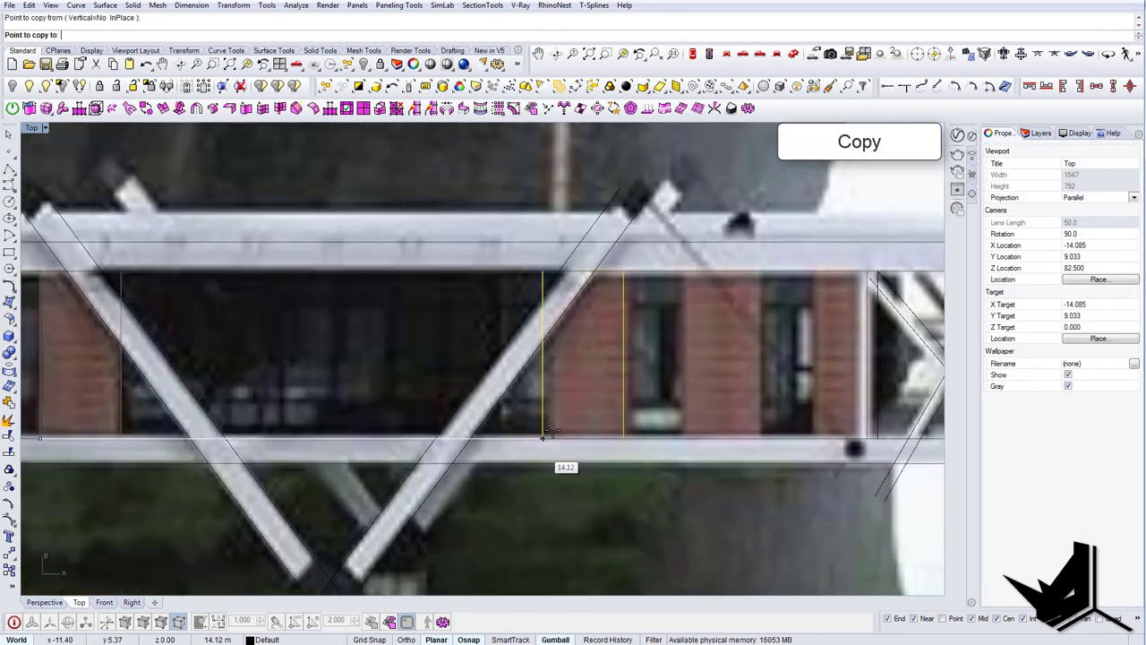
click(549, 431)
key(Return)
Step: Copy the new pair of panel lines to the next brick panel on the right, beyond the narrow window
right_drag(677, 407, 574, 462)
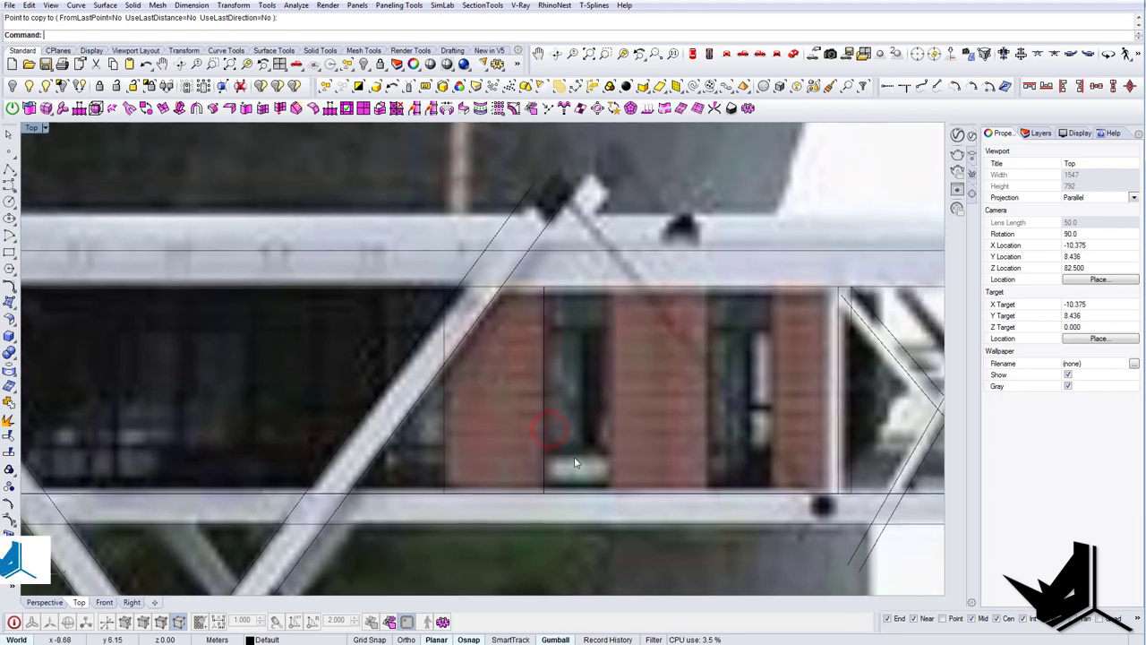
drag(572, 451, 428, 449)
key(Return)
click(445, 445)
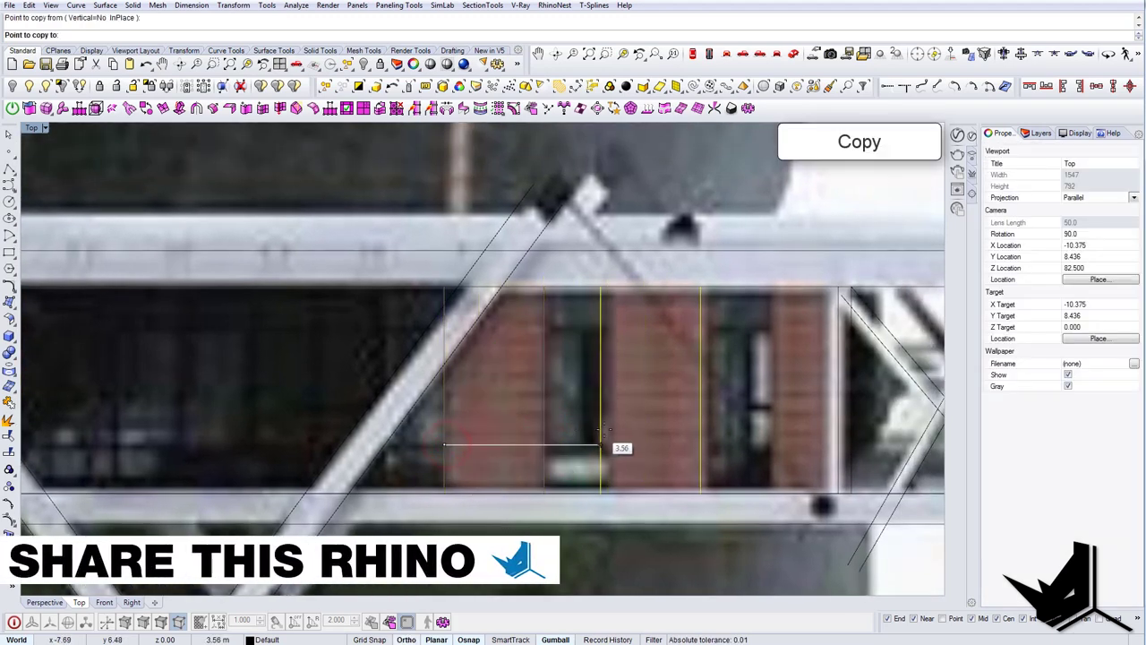
click(612, 430)
key(Return)
key(Escape)
Step: Copy that brick panel's right edge line to the right edge of the window next to the central bay
scroll(612, 460, down, 4)
right_drag(678, 431, 567, 472)
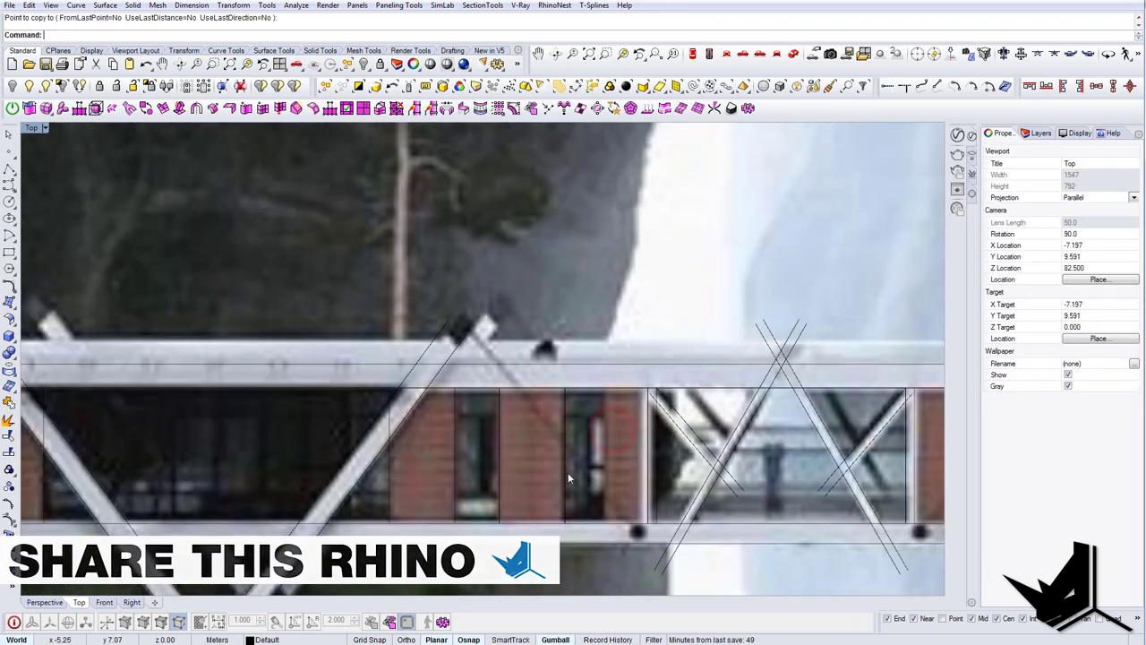
drag(579, 470, 542, 462)
key(Return)
click(565, 442)
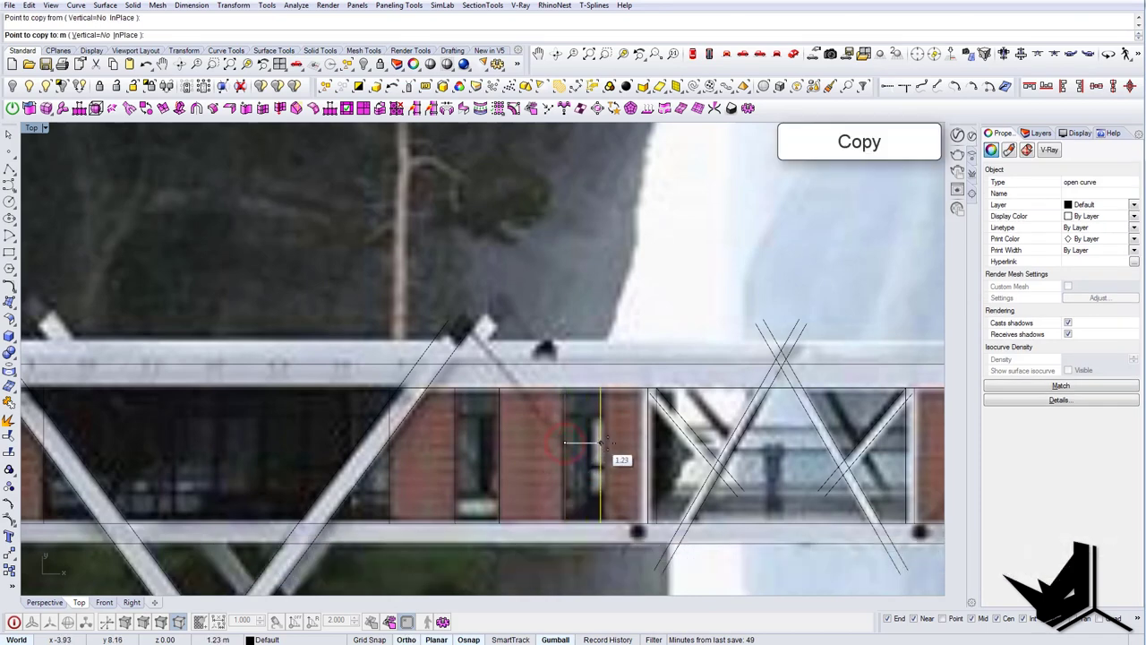
click(606, 443)
key(Return)
scroll(607, 443, down, 8)
key(Escape)
Step: Mirror all eight brick panel lines of the left half to the right half about a vertical axis through the bottom beam's midpoint
right_drag(606, 442, 453, 447)
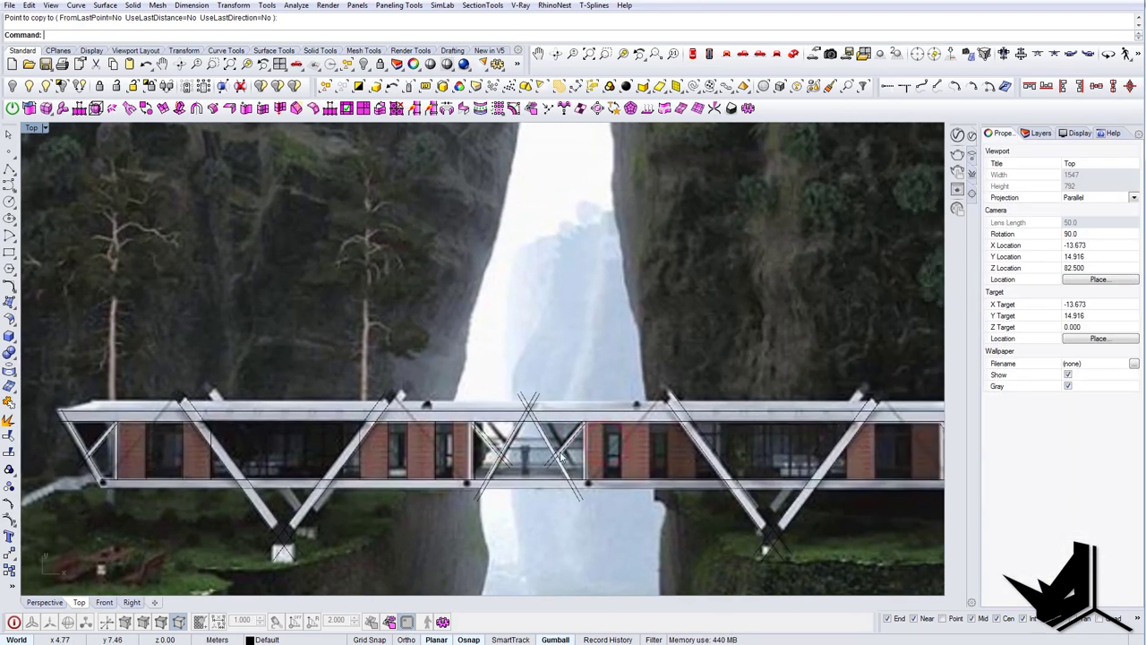
scroll(455, 457, up, 6)
drag(519, 468, 312, 455)
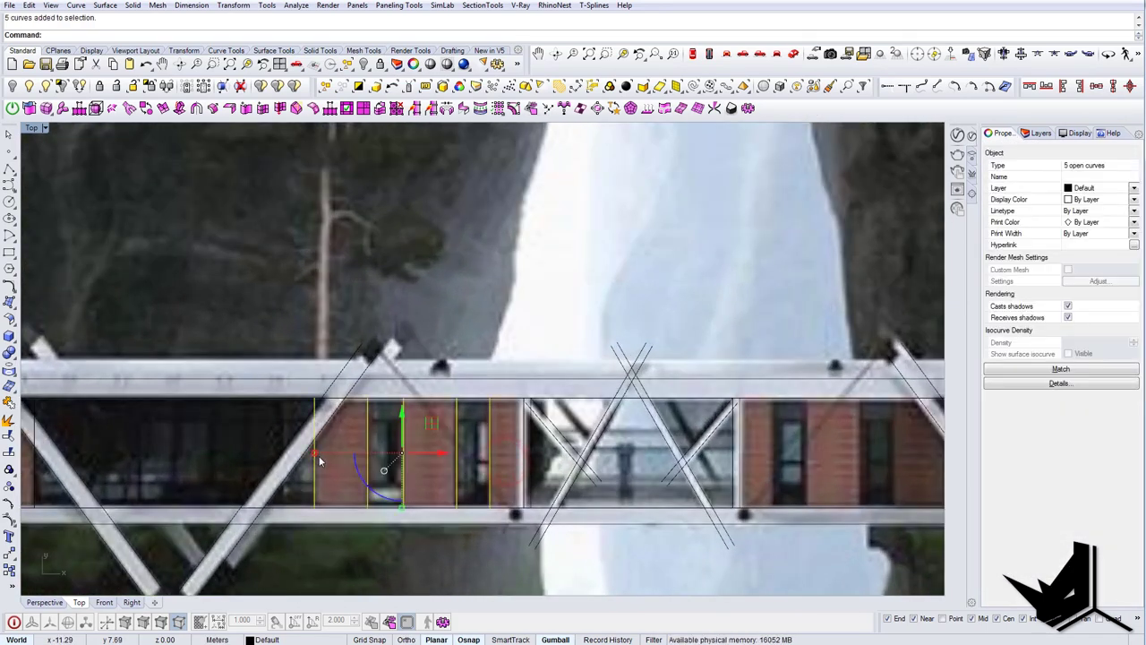
scroll(432, 474, down, 10)
right_drag(372, 464, 464, 438)
scroll(345, 442, up, 8)
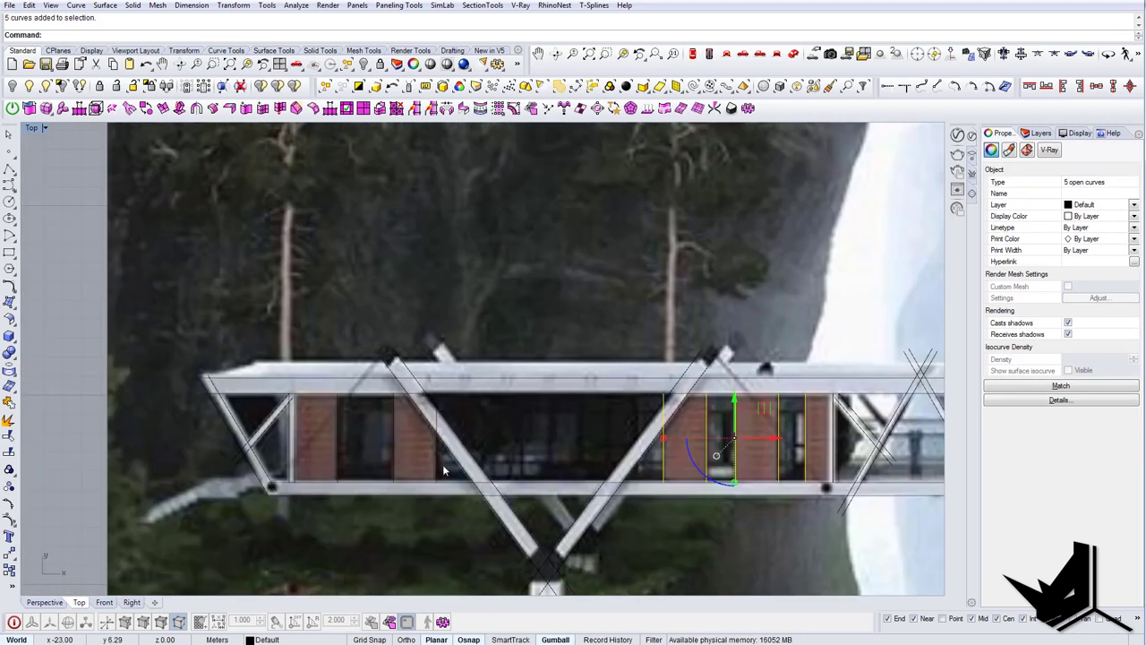
shift+drag(443, 464, 319, 457)
scroll(320, 455, down, 6)
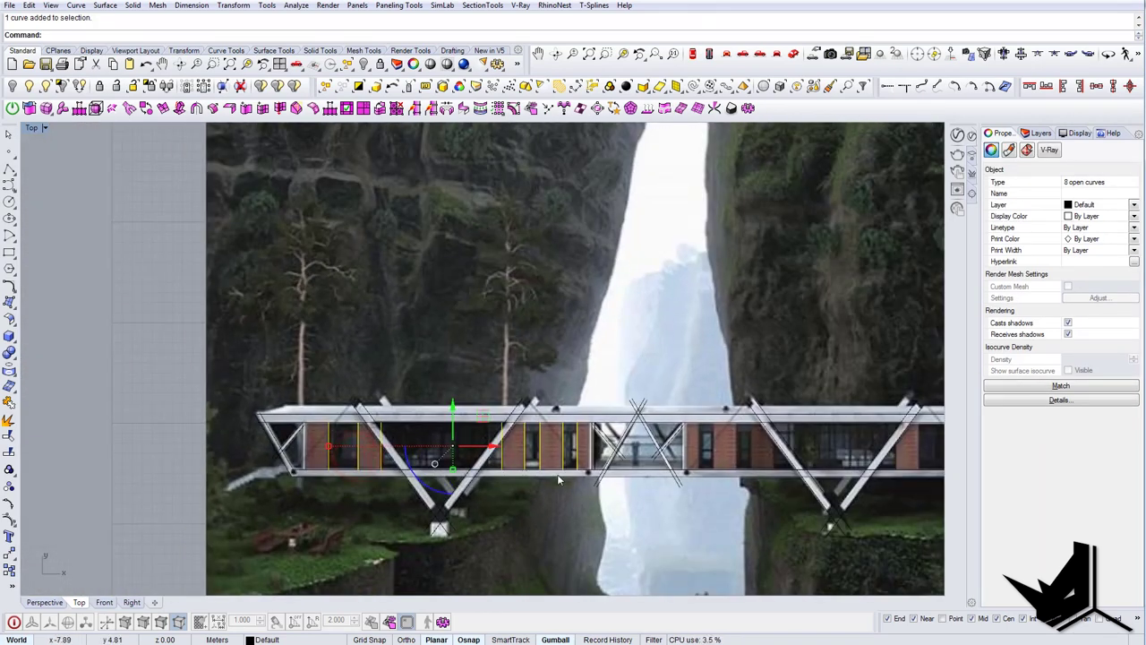
right_drag(626, 494, 493, 456)
text(Mirror)
key(Return)
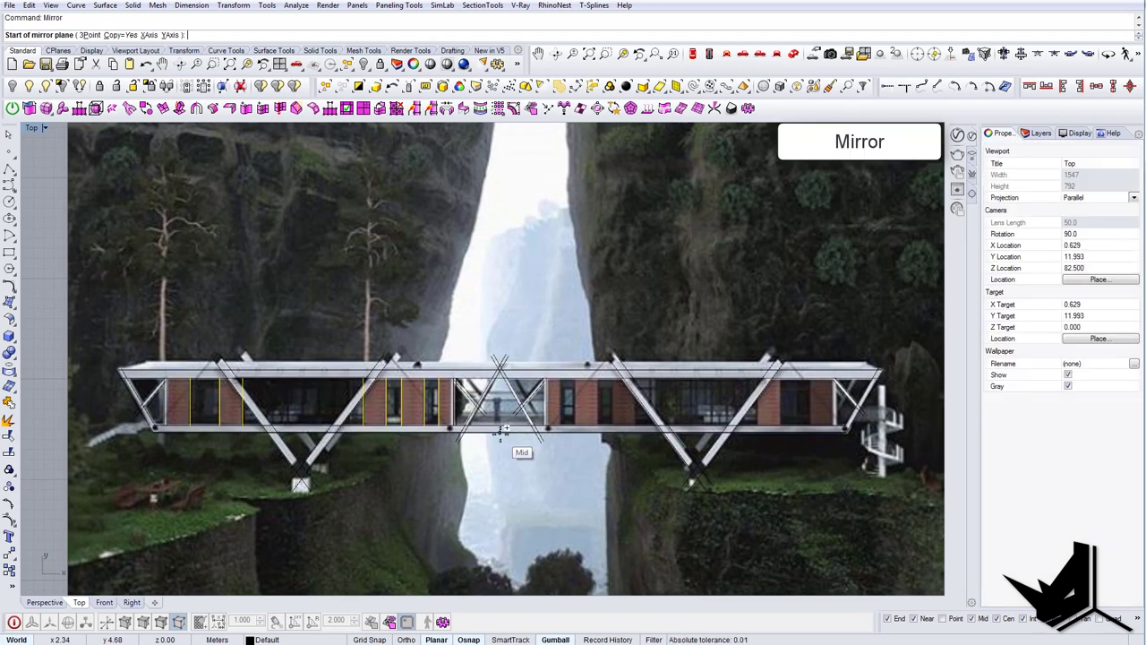
click(500, 437)
click(497, 498)
key(Escape)
Step: Unlock the reference image and raise its Picture Frame material's transparency past the halfway mark so the traced lines stand out
right_drag(609, 480, 546, 495)
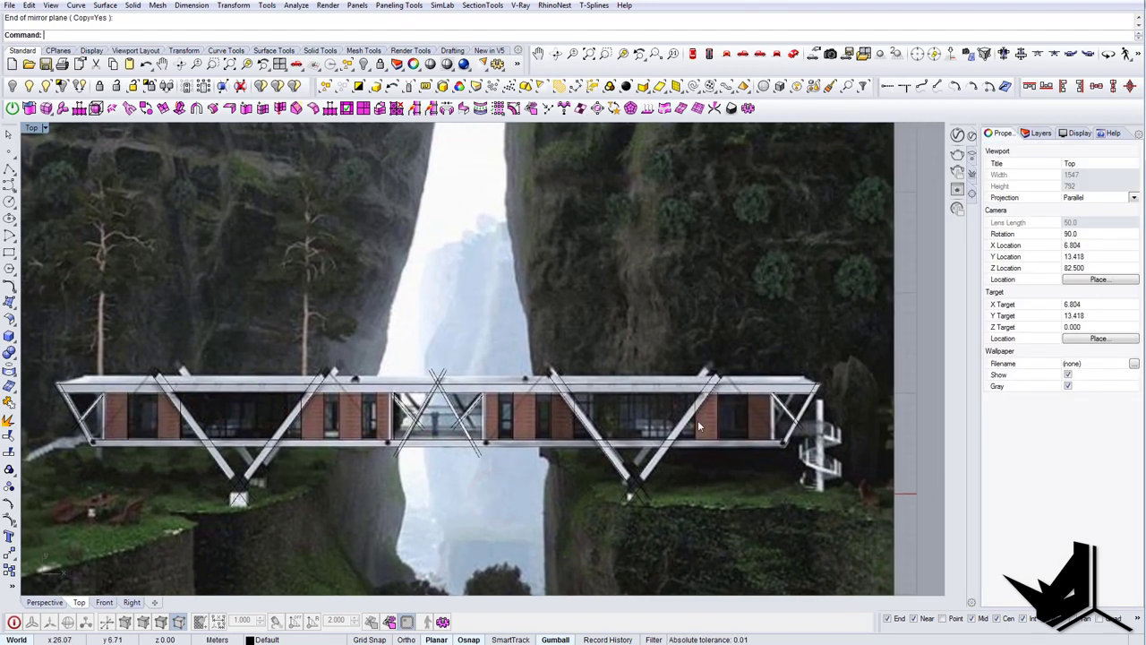
scroll(699, 423, up, 6)
scroll(699, 423, down, 6)
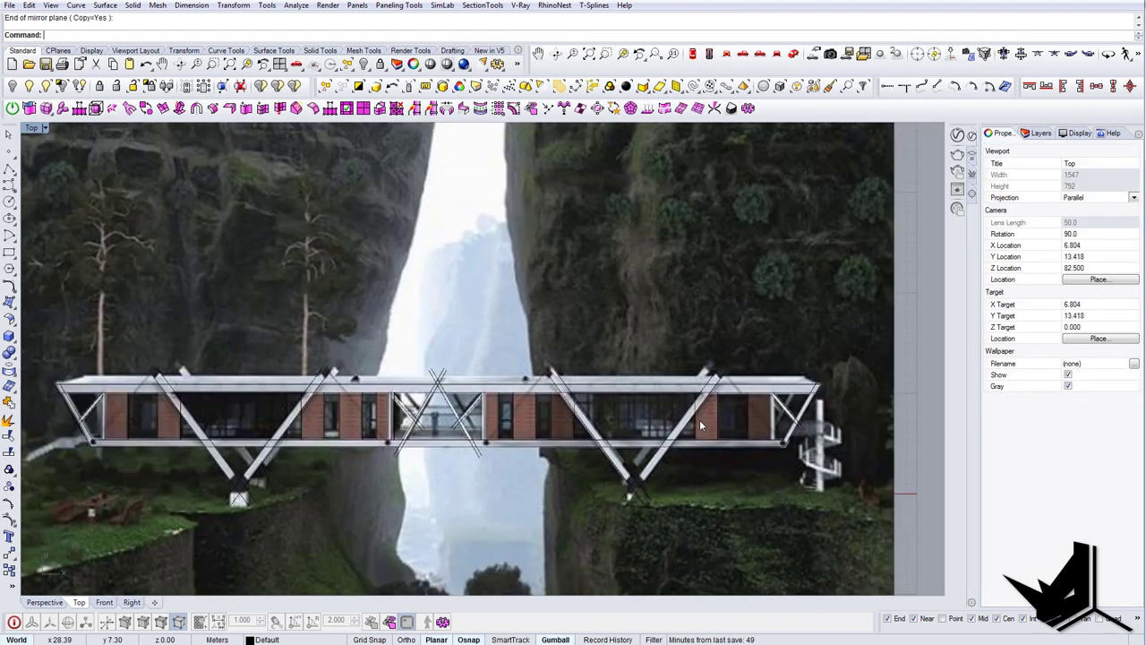
text(Unlock)
key(Return)
click(798, 252)
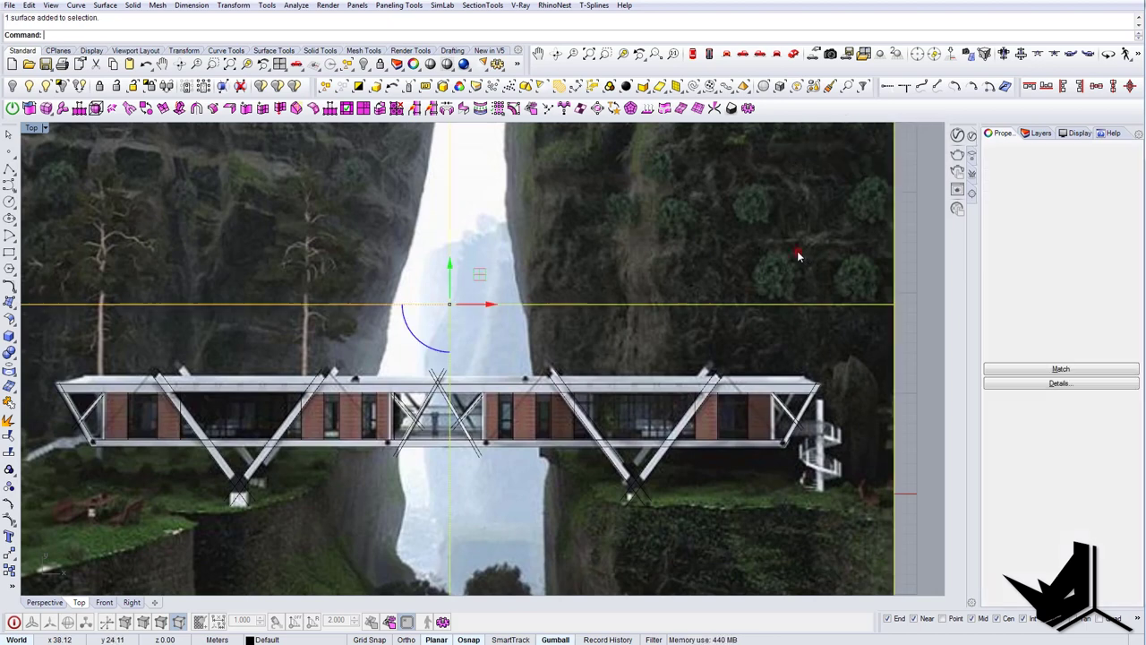
click(1009, 149)
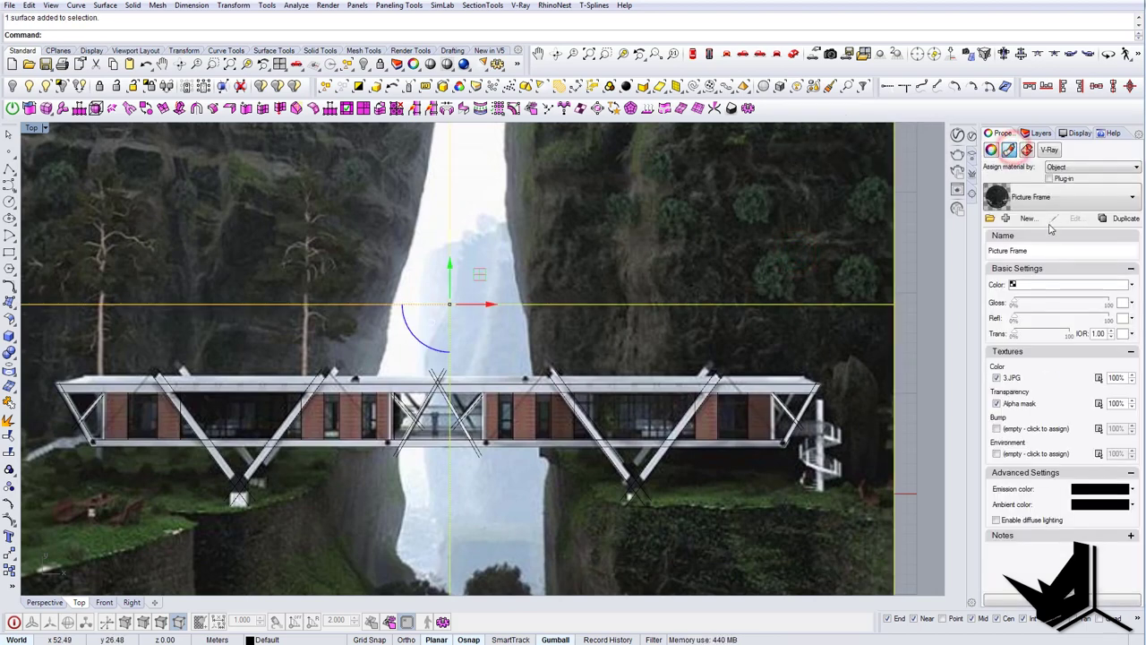
click(1048, 333)
drag(1048, 334, 1054, 334)
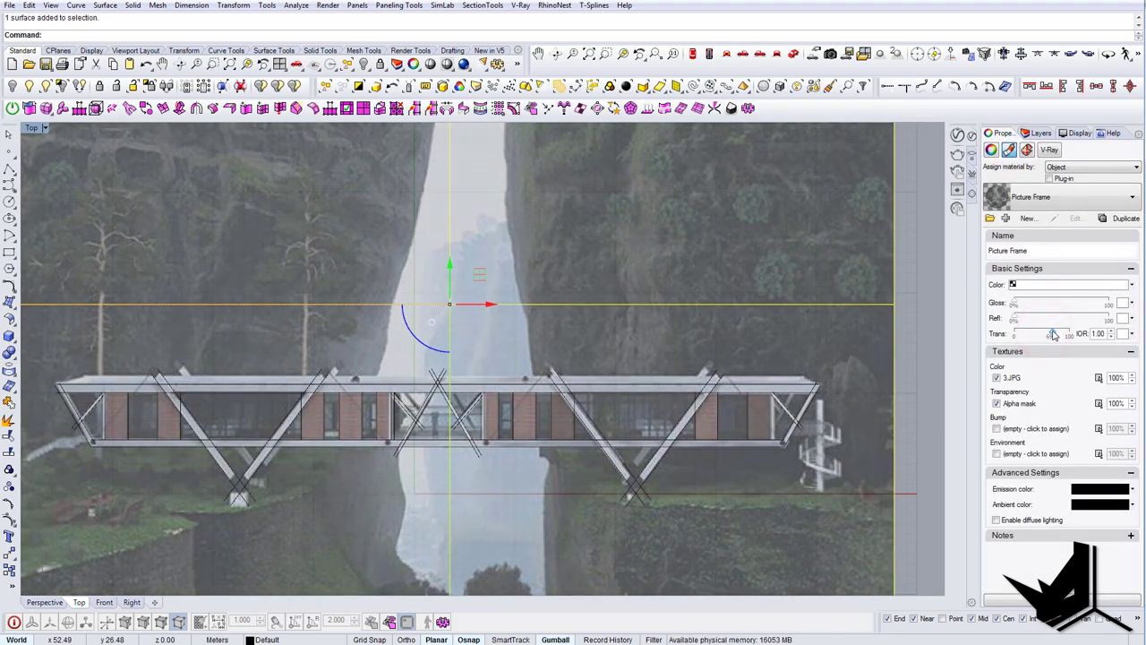
Step: Lock the semi-transparent reference image again
click(916, 353)
click(856, 321)
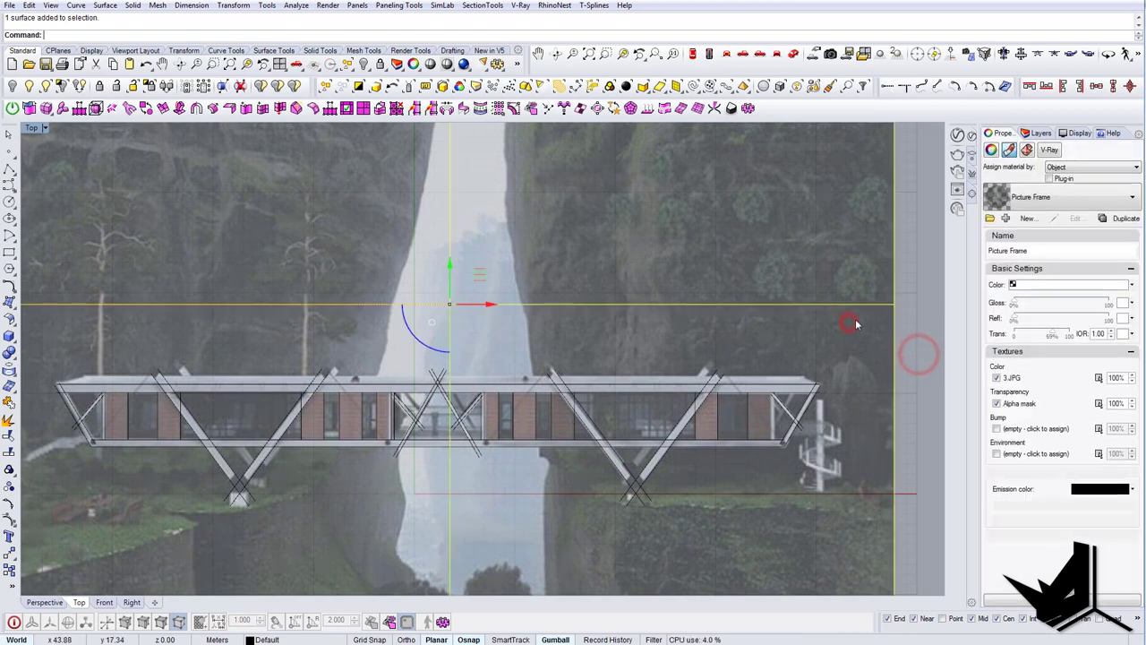
text(Lock)
key(Return)
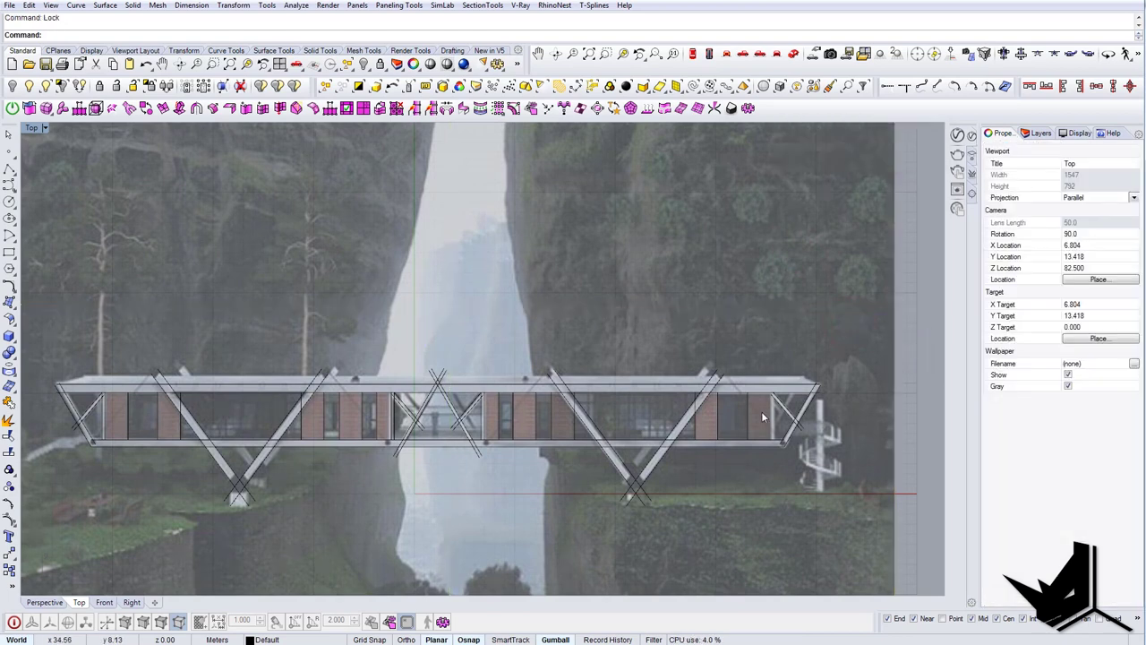
Step: Mirror the left end bay's vertical post lines to the bridge's right end about a vertical axis through the bottom beam's midpoint
scroll(761, 412, up, 4)
right_drag(802, 405, 763, 393)
scroll(763, 392, down, 6)
scroll(764, 397, down, 1)
scroll(258, 403, up, 7)
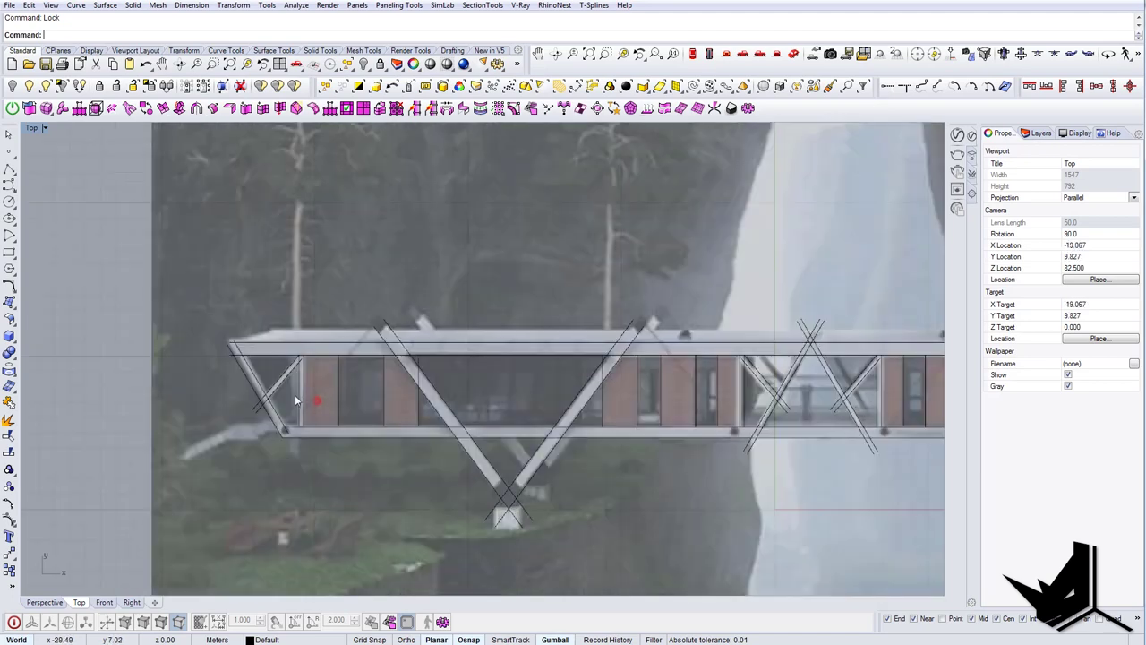
drag(317, 397, 291, 395)
right_drag(391, 399, 363, 394)
scroll(362, 394, down, 6)
text(Mirror)
key(Return)
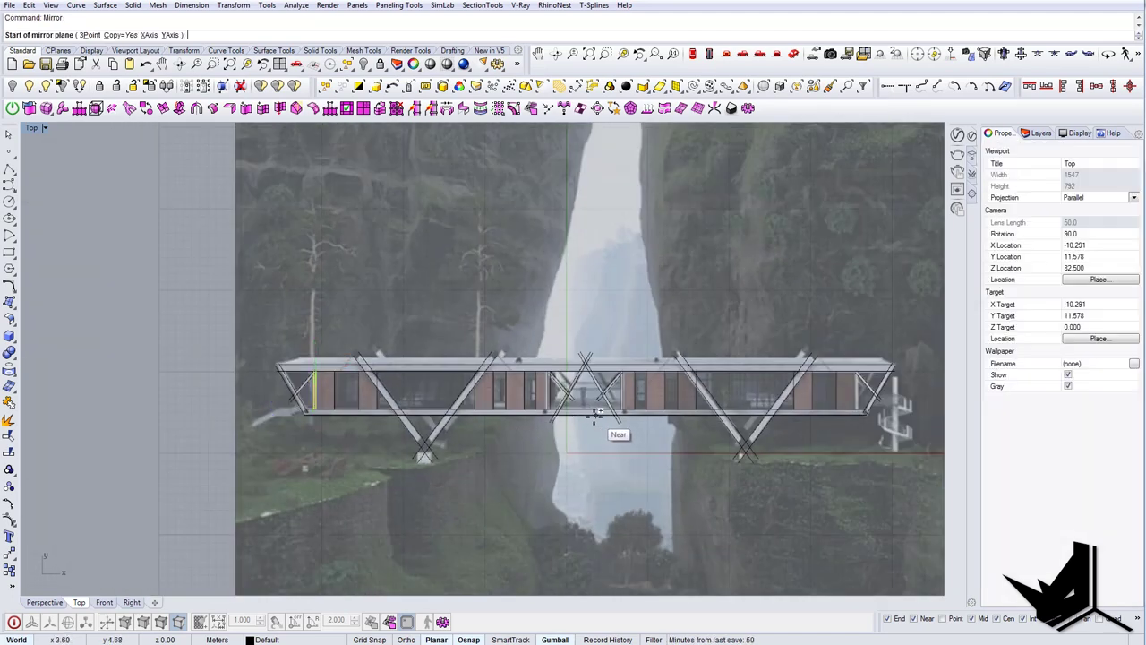
click(588, 416)
click(589, 455)
Step: Examine the traced lines against the image from the bridge's right end to its left, and bring up the reference photo in Windows Photo Viewer
scroll(861, 391, up, 6)
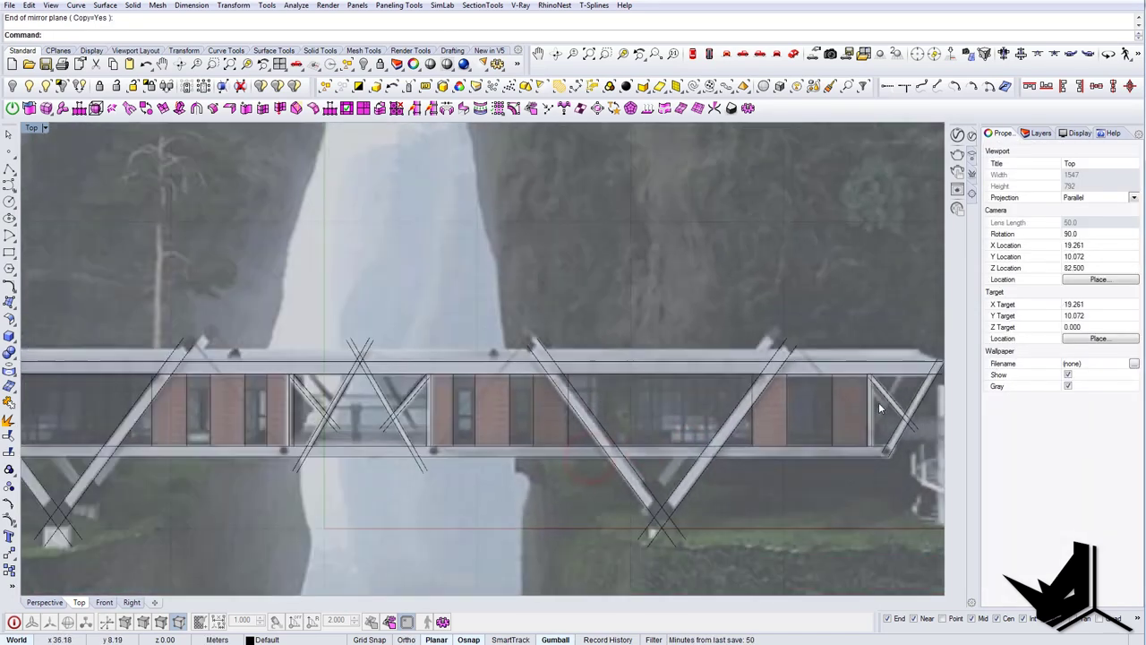
scroll(876, 402, down, 2)
right_drag(860, 409, 684, 391)
scroll(722, 400, up, 4)
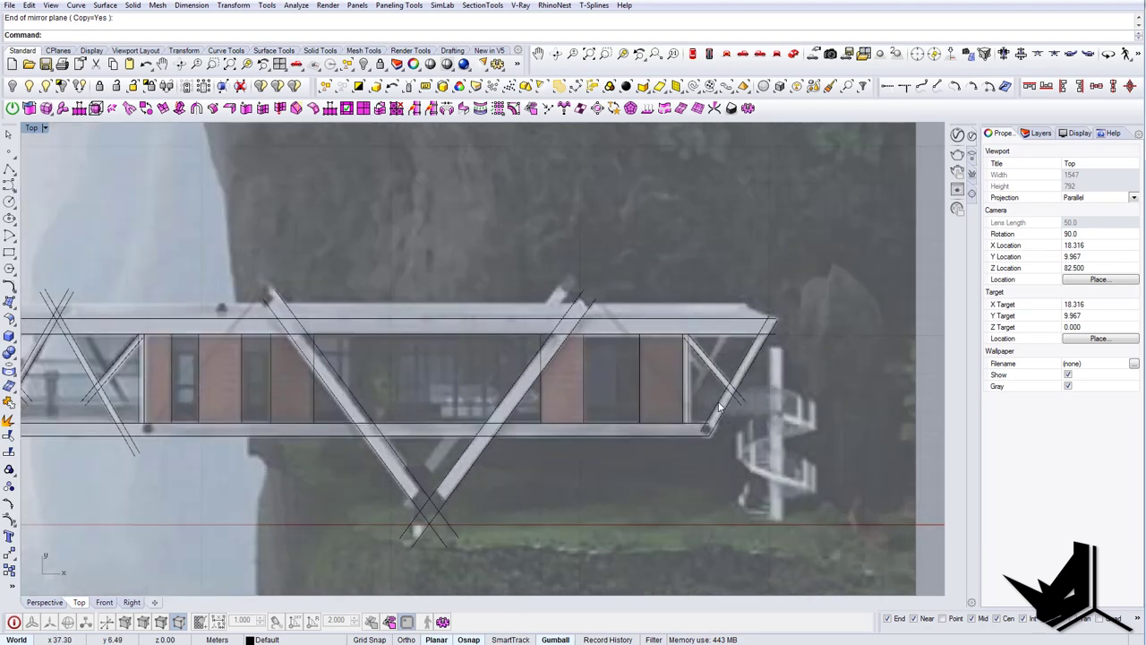
scroll(725, 399, down, 2)
right_drag(557, 411, 681, 405)
right_drag(401, 398, 683, 398)
right_drag(373, 384, 495, 395)
right_drag(373, 411, 463, 413)
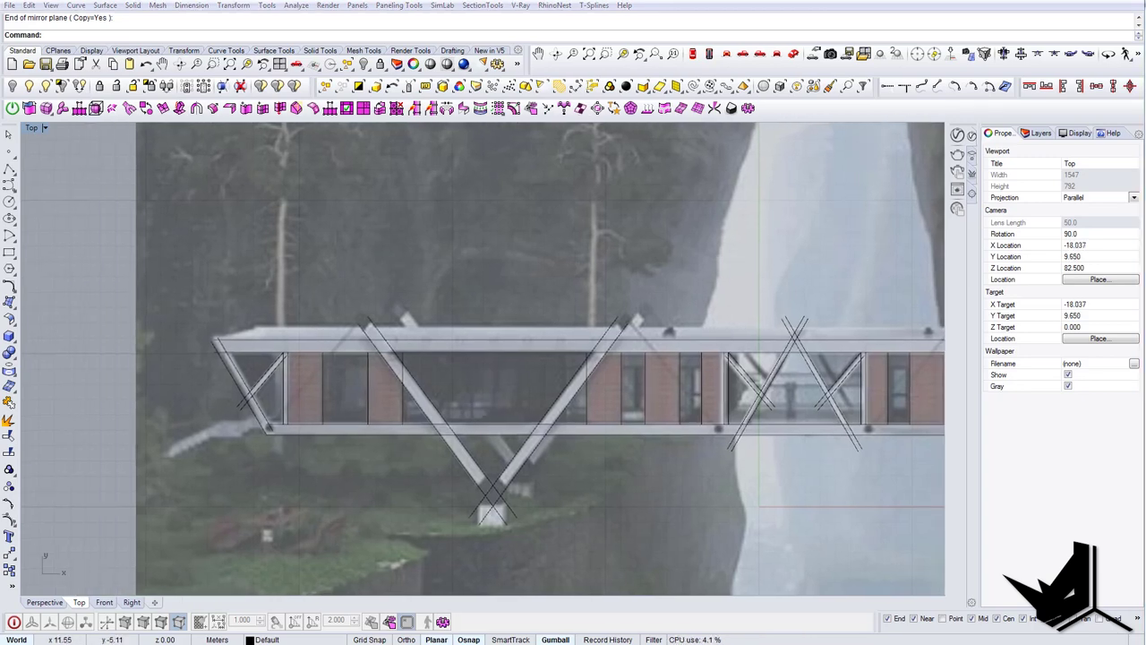
drag(1144, 178, 509, 127)
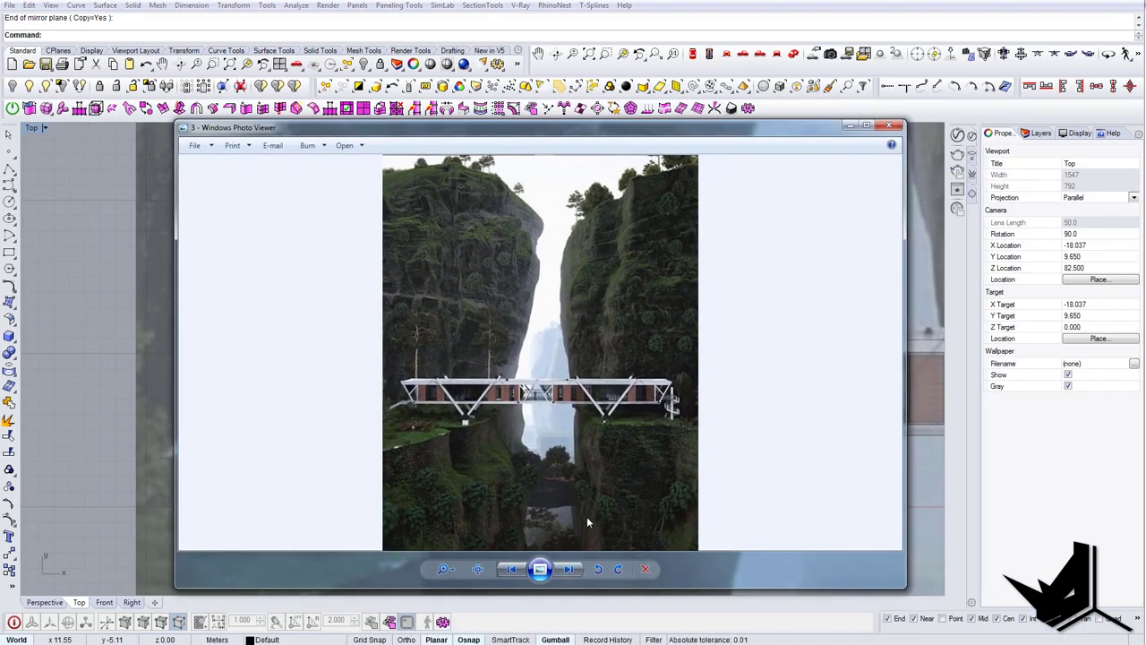
Step: Examine the facade panels and window divisions up close in the next reference photo, and return to the Rhino tracing
click(567, 570)
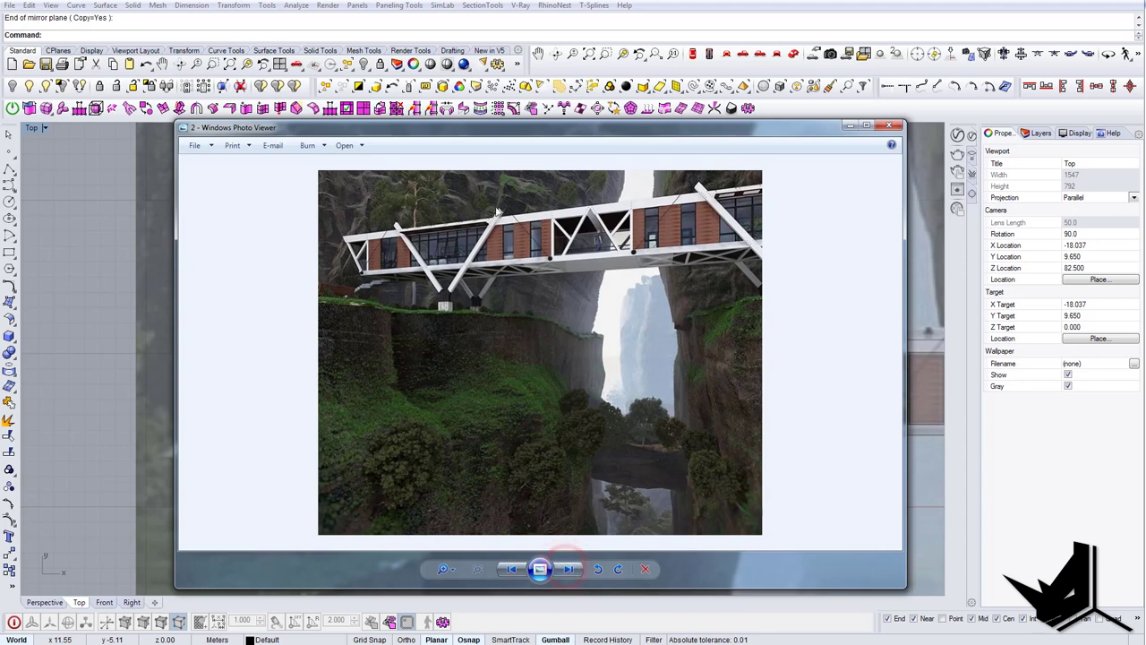
scroll(498, 212, up, 4)
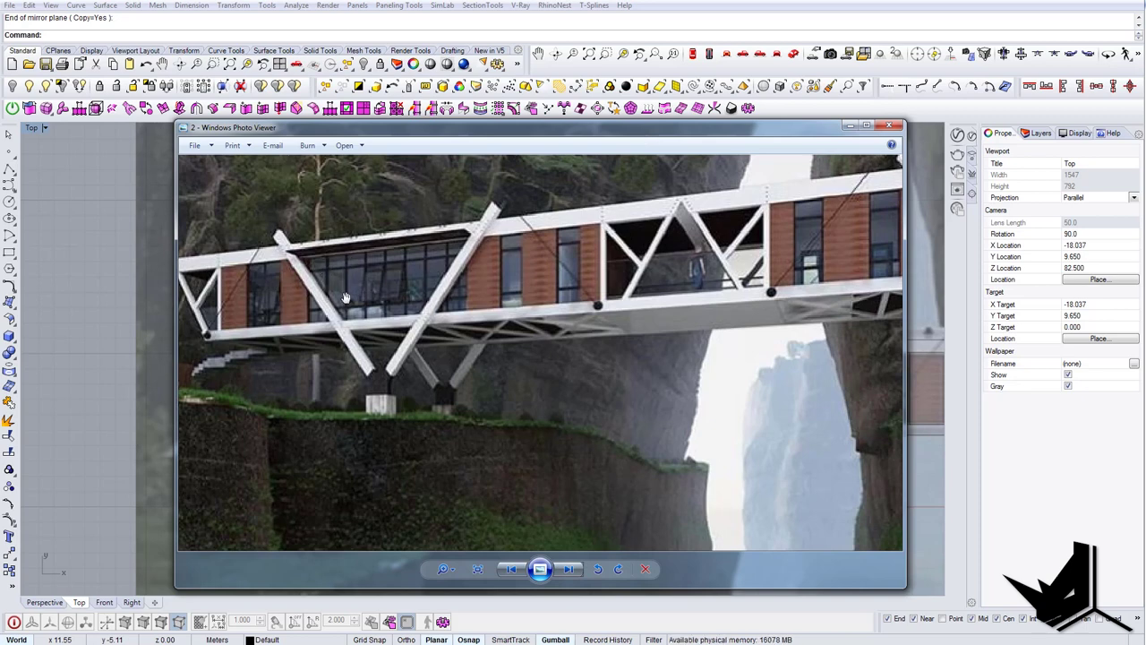
drag(515, 133, 1145, 269)
scroll(362, 375, up, 8)
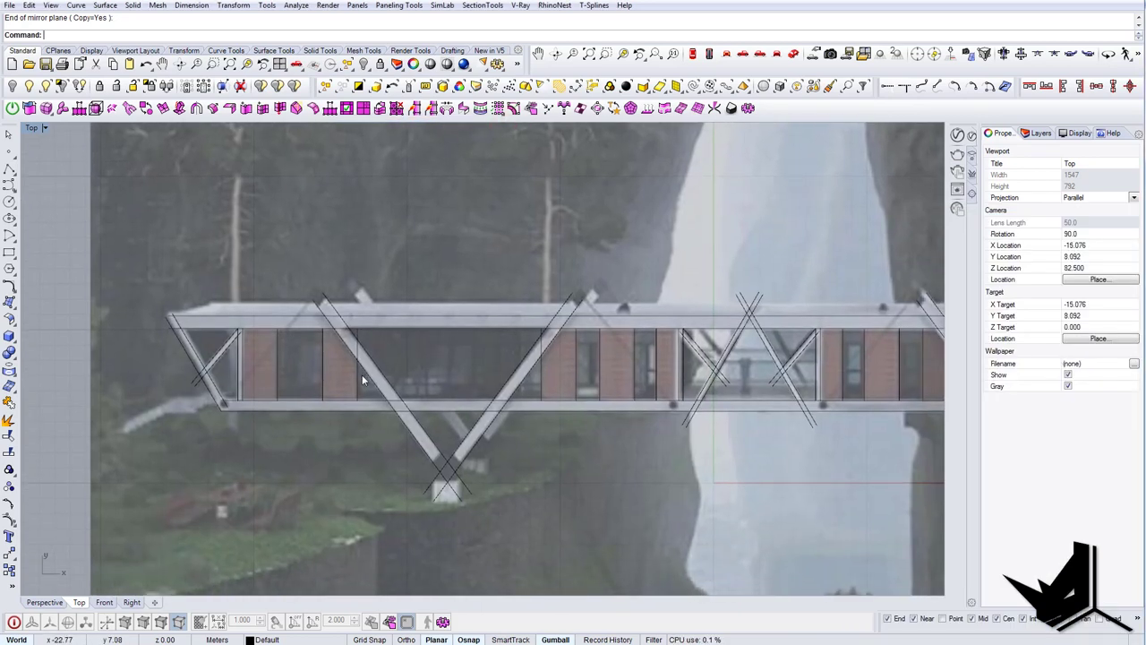
Step: Halve the left window bay by copying its edge line to the midpoint of a temporary horizontal line, and delete that helper
text(line)
key(Return)
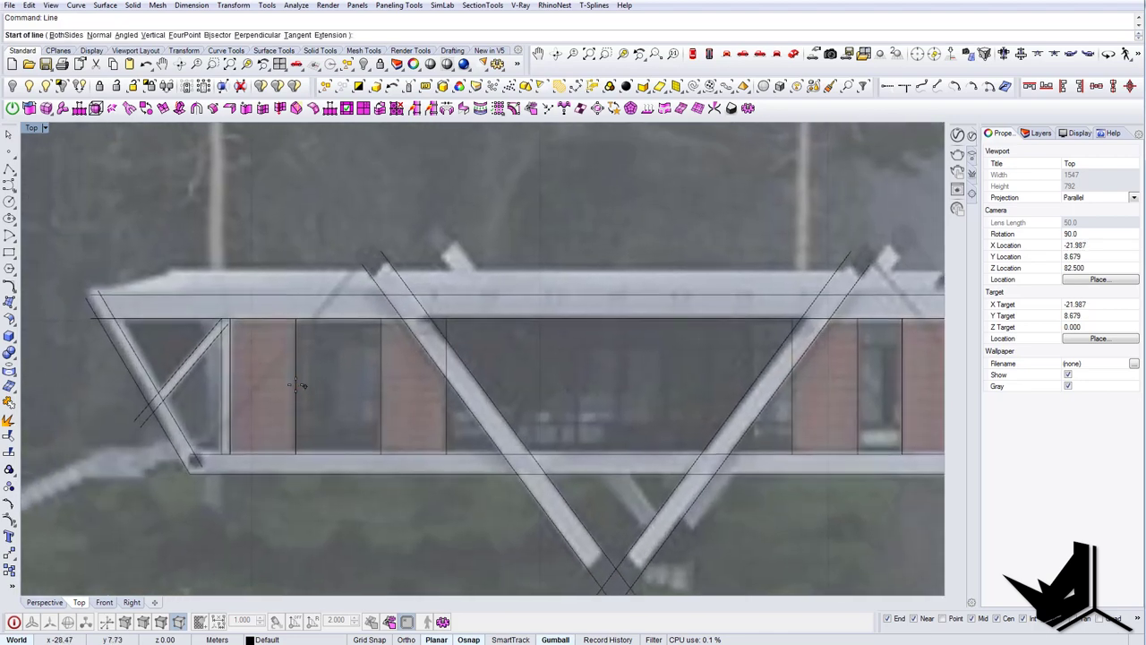
click(296, 385)
click(394, 402)
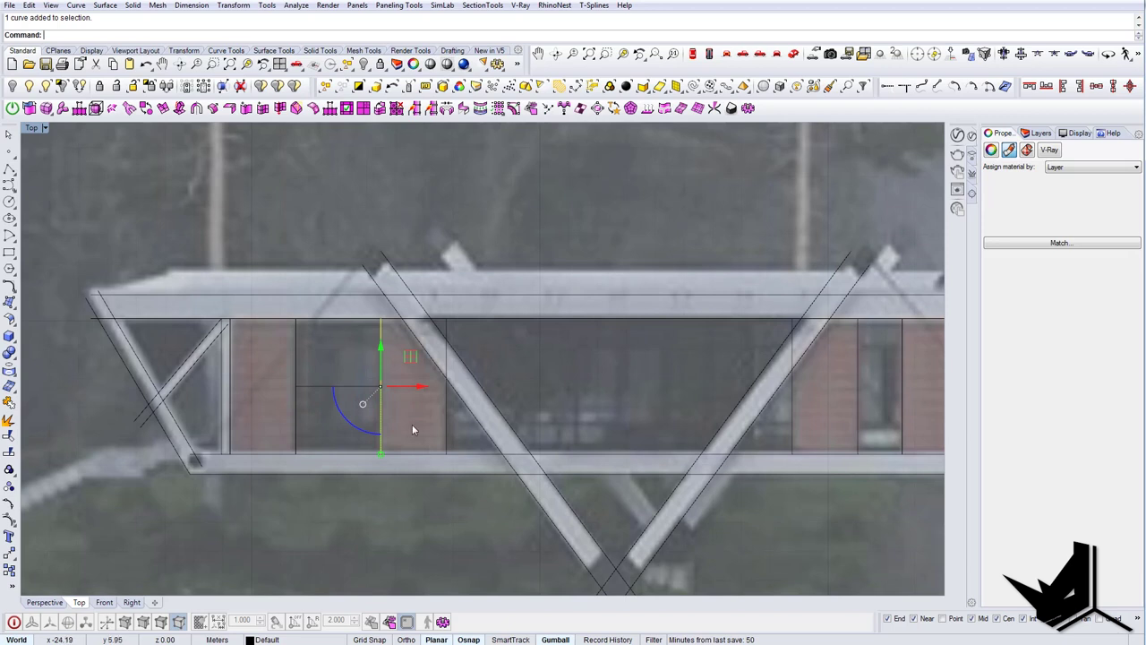
text(copy)
key(Return)
click(381, 386)
click(339, 385)
key(Return)
drag(359, 378, 313, 378)
key(Delete)
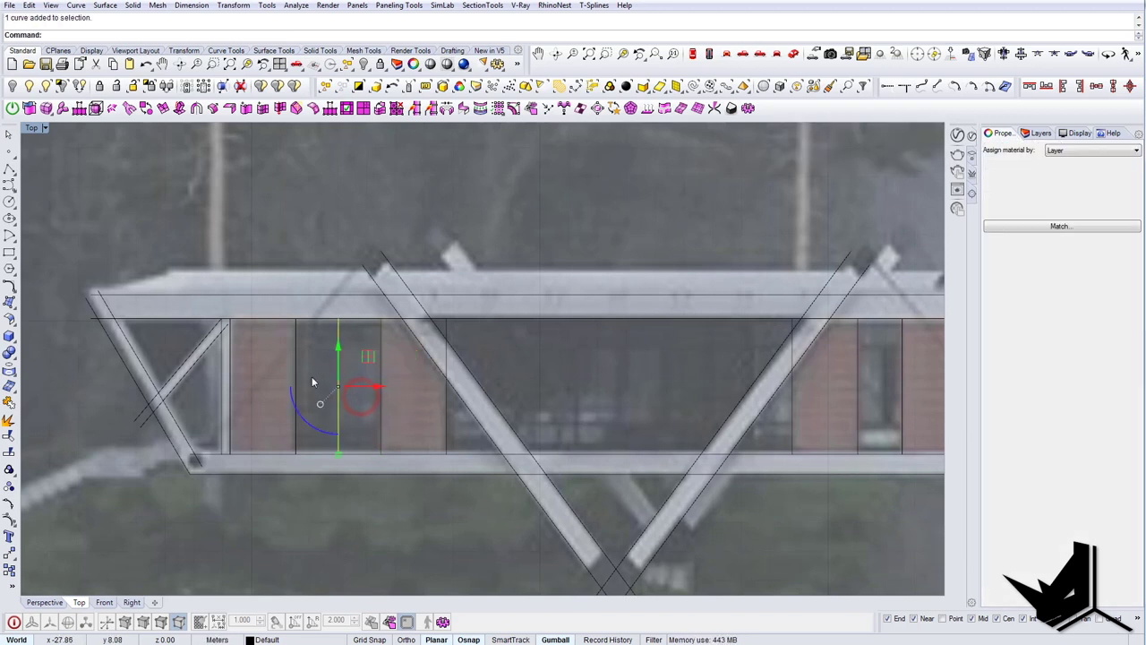
Step: Try to fill the wide glazed opening behind the V brace with vertical lines copied at the half-bay spacing
key(Return)
click(296, 369)
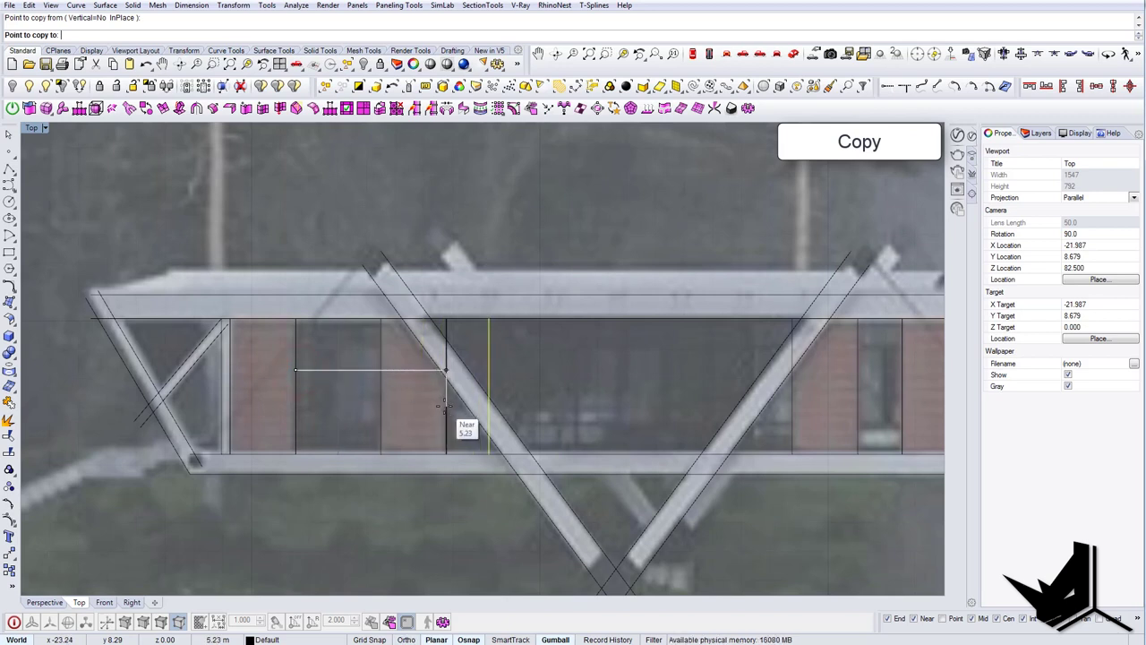
click(445, 406)
key(Return)
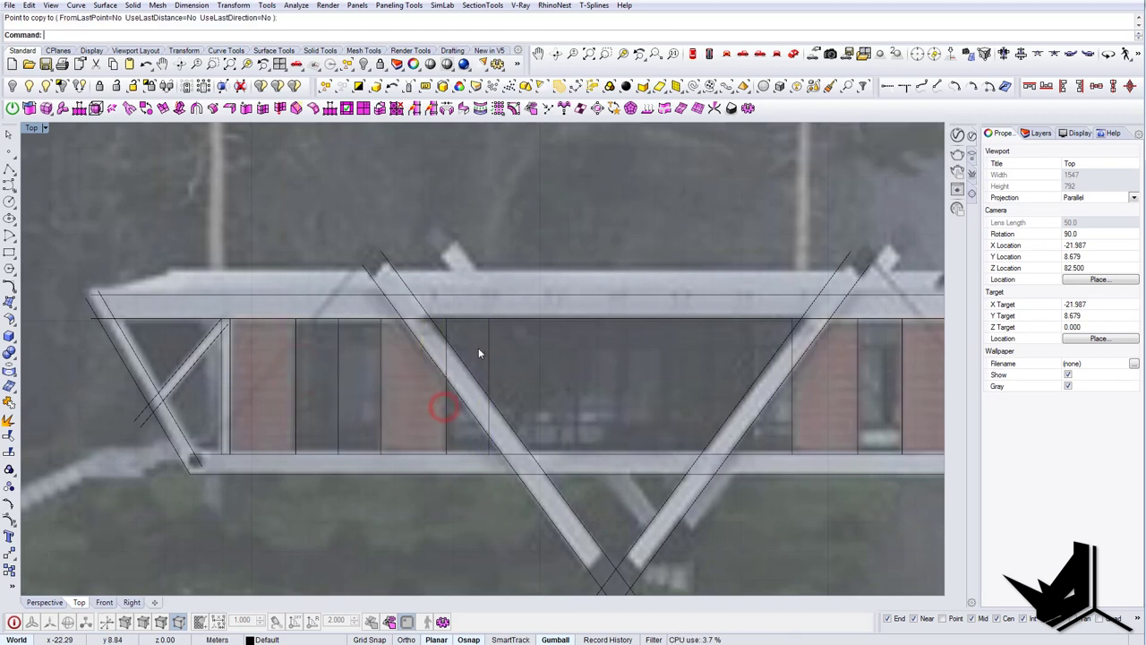
click(489, 343)
key(Return)
click(446, 329)
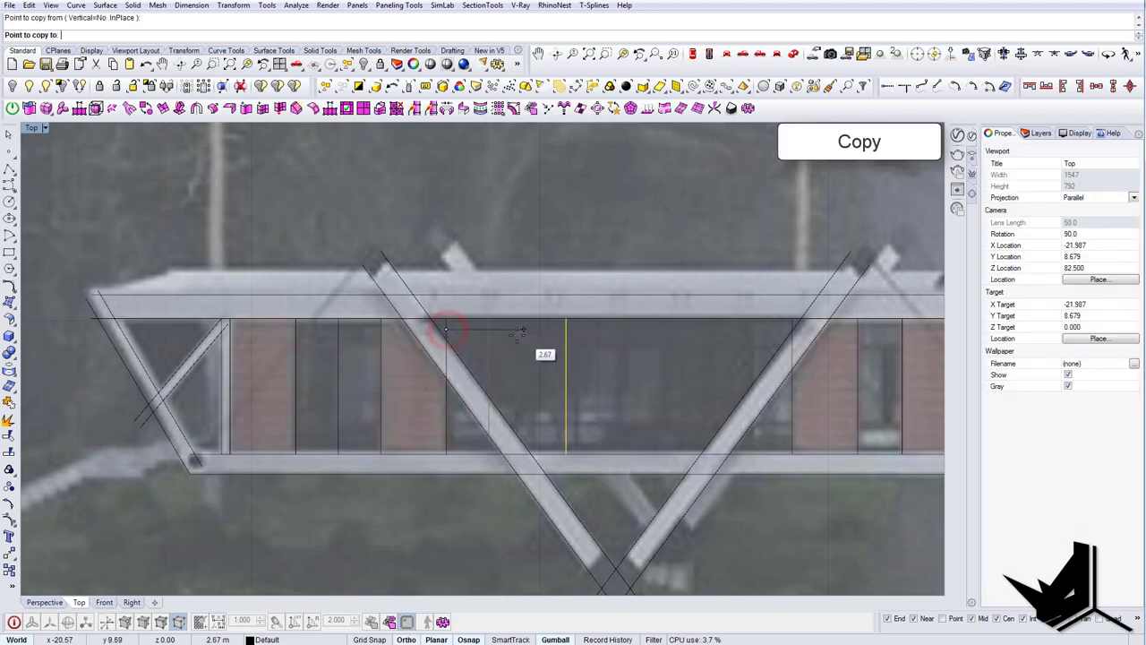
click(491, 333)
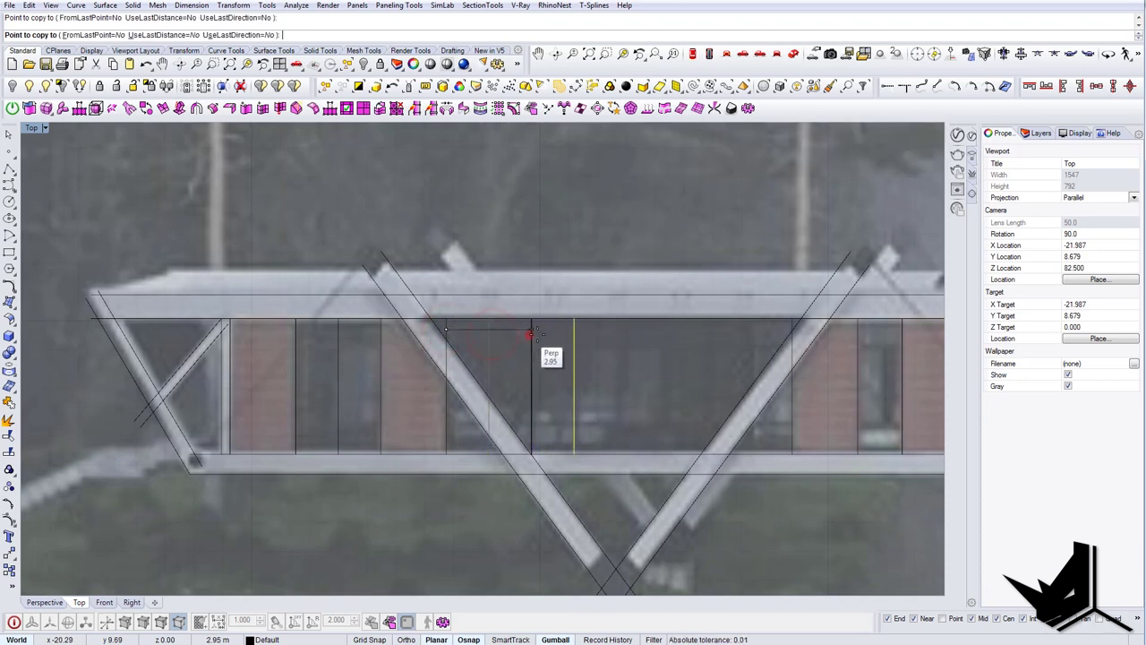
click(530, 333)
click(613, 331)
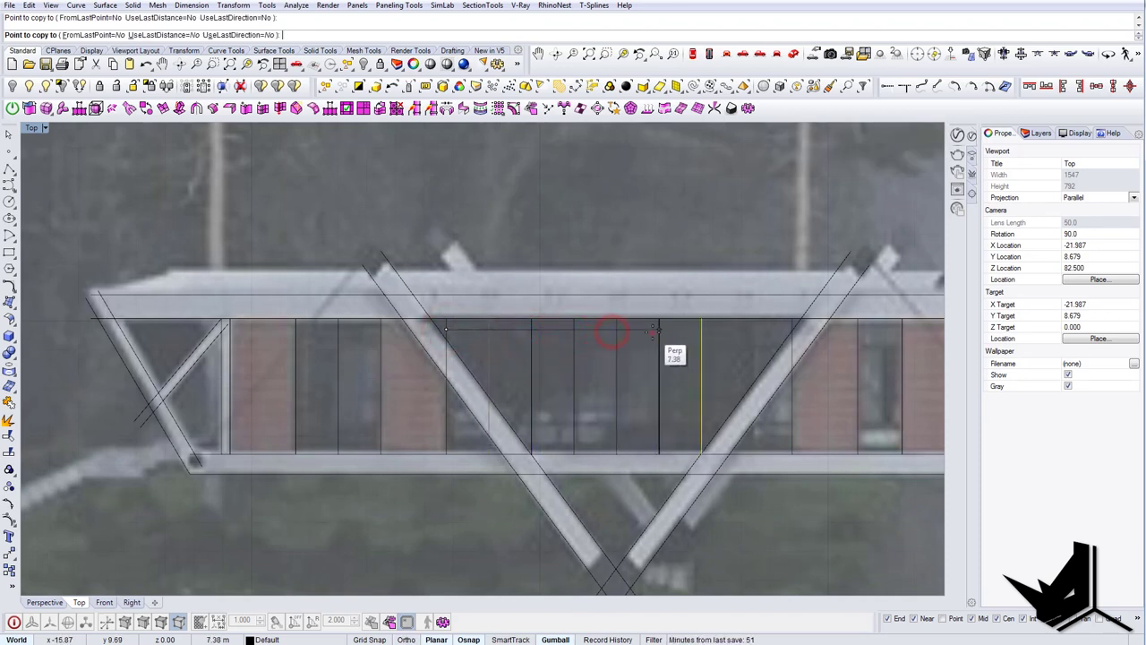
click(653, 333)
right_drag(822, 395, 653, 428)
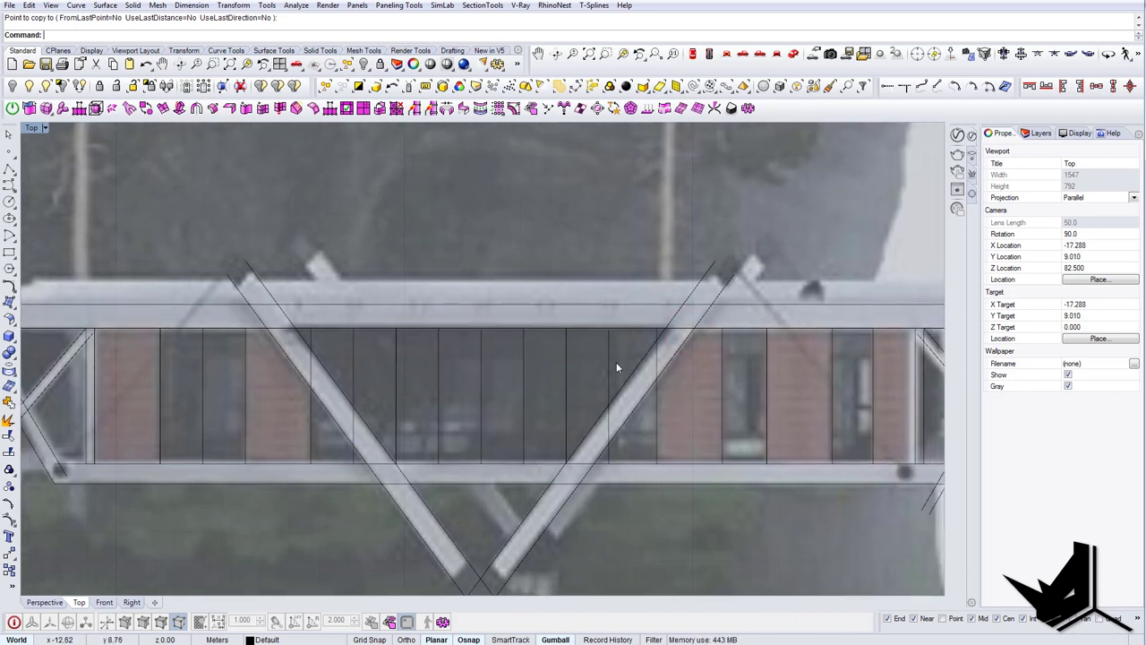
drag(376, 357, 352, 344)
drag(519, 395, 522, 395)
key(Escape)
scroll(521, 392, down, 2)
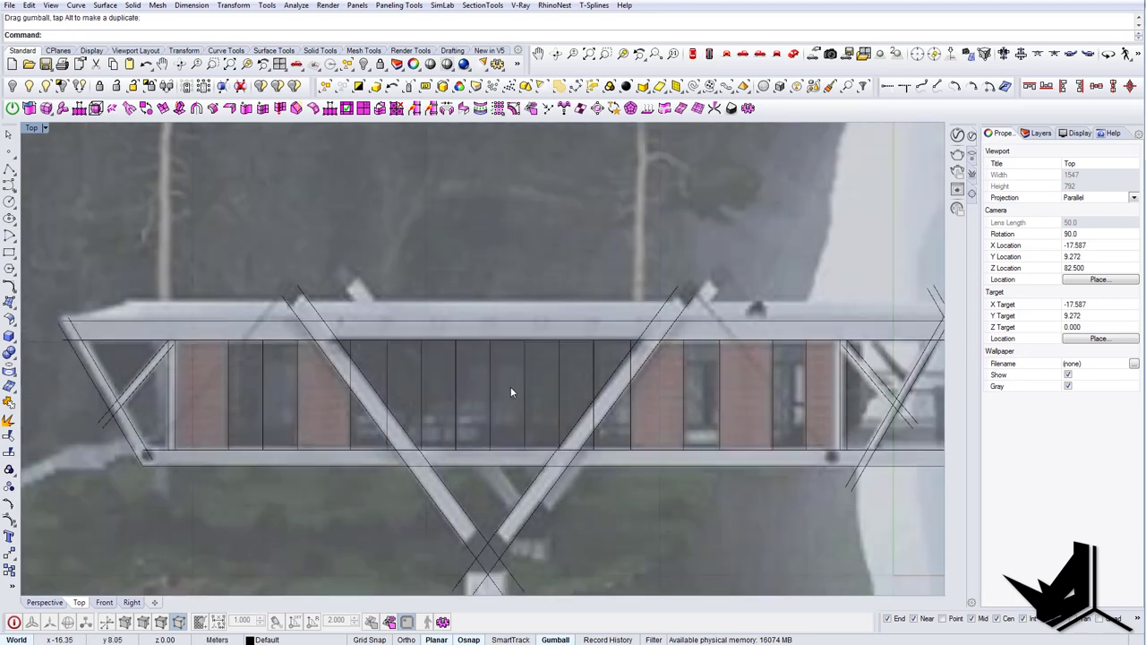
right_drag(510, 386, 548, 376)
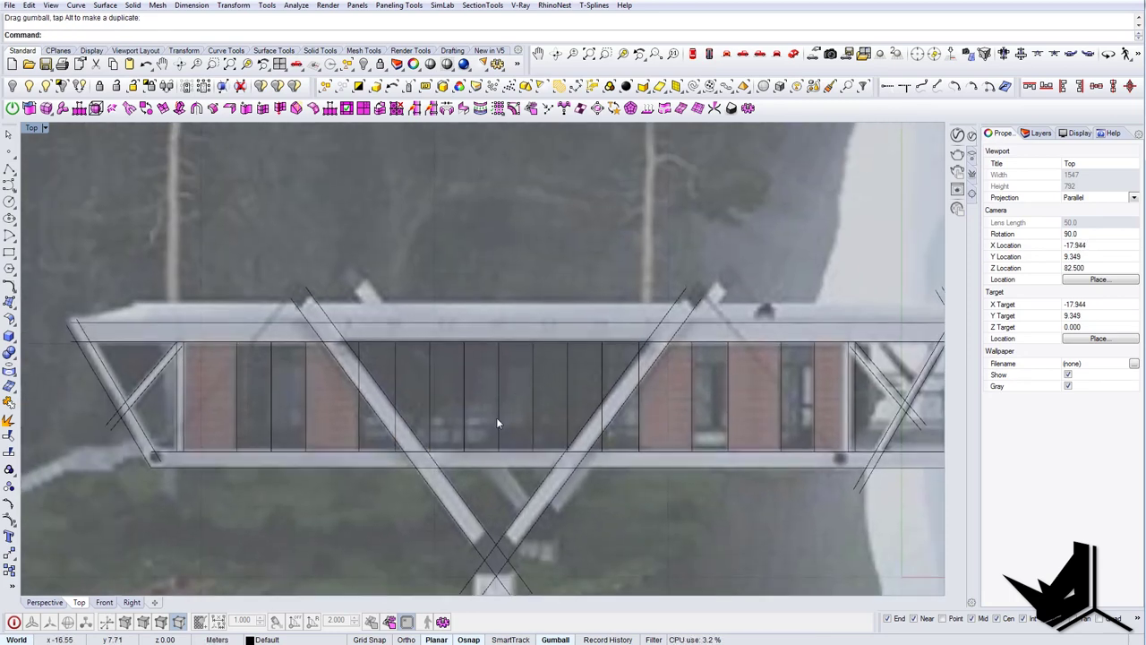
Step: Draw vertical guides down from both ends of the glazed opening and join them below the beam with a horizontal guide about 12 m long
key(space)
click(358, 453)
click(359, 527)
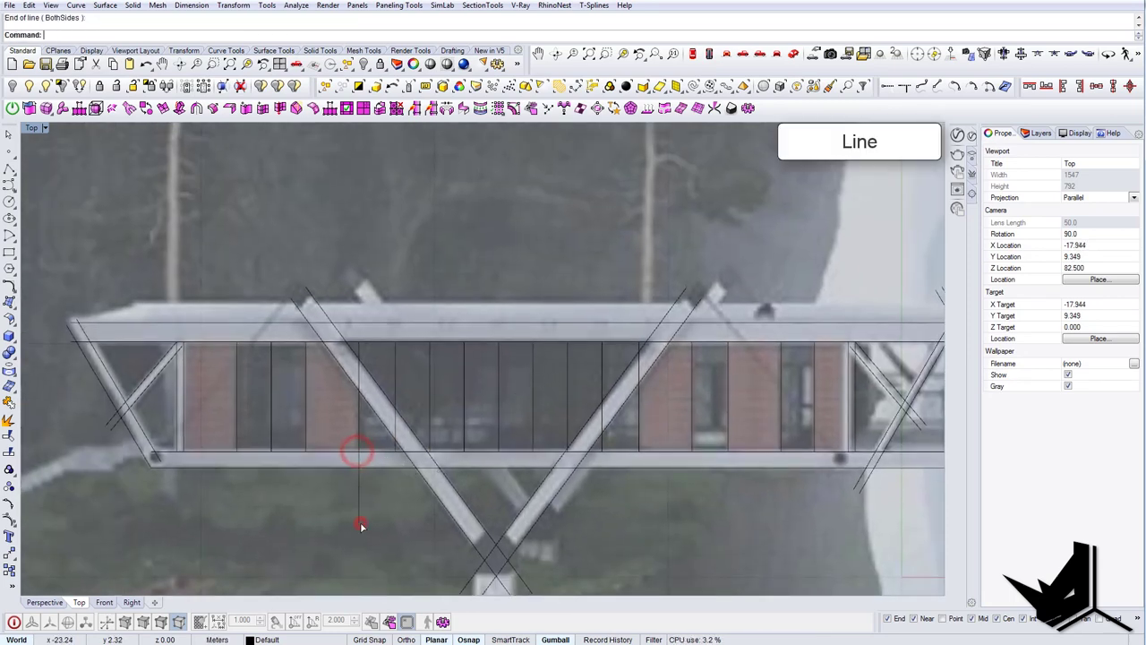
key(space)
click(638, 452)
click(639, 518)
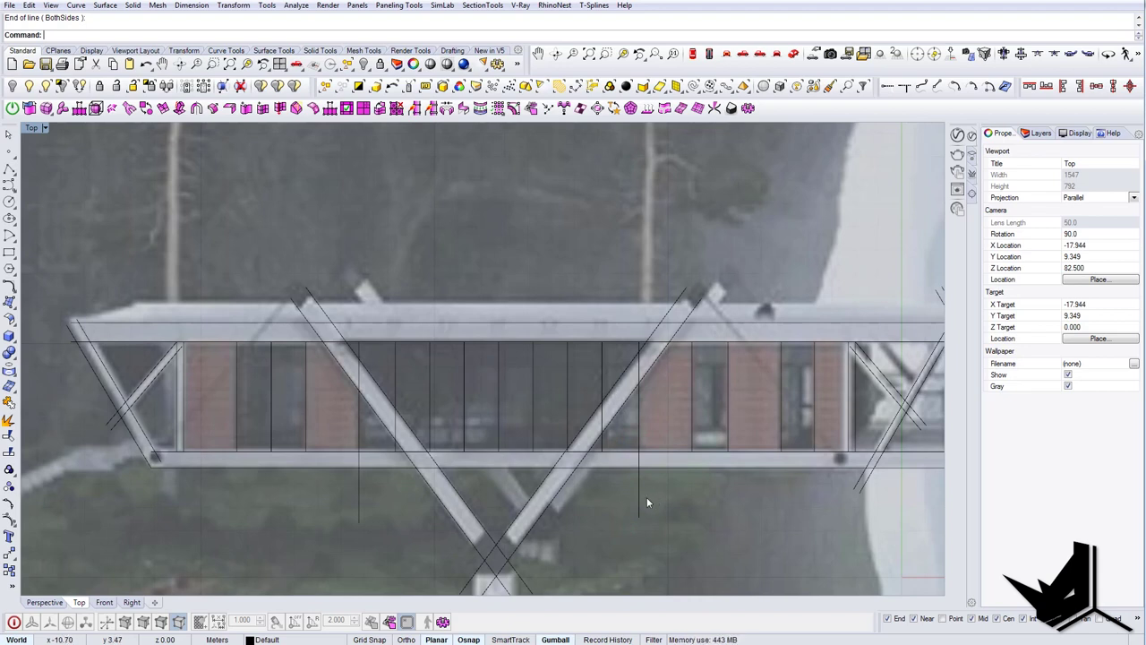
right_drag(646, 503, 620, 502)
key(Return)
click(612, 498)
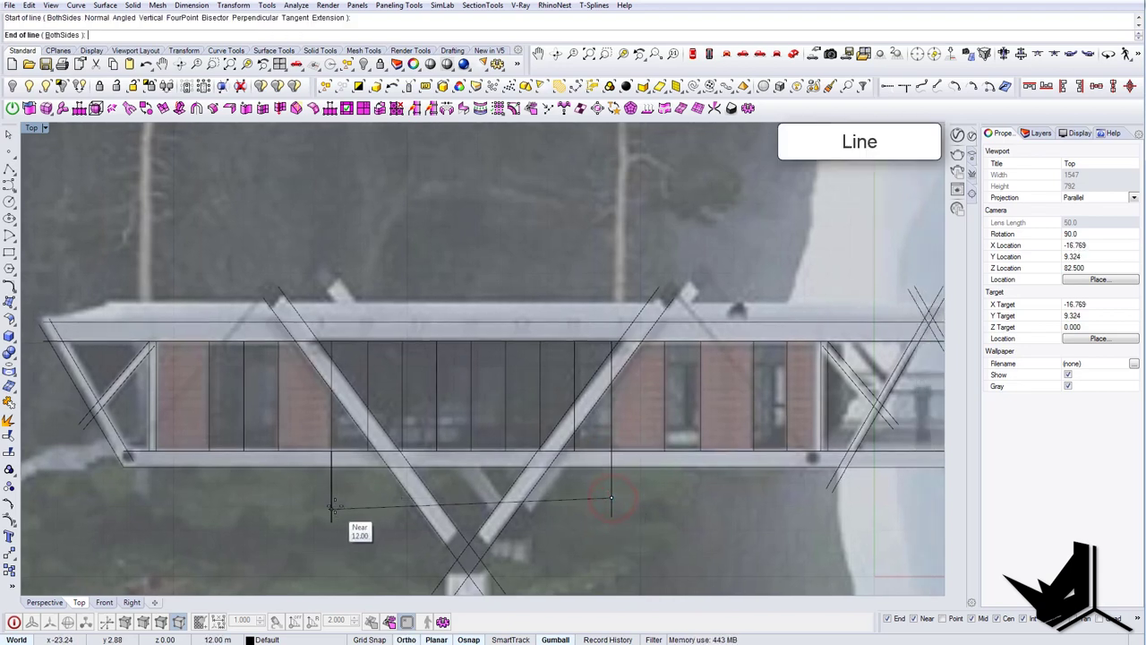
shift+click(332, 498)
Step: Divide the horizontal guide line into 8 segments with points
click(363, 490)
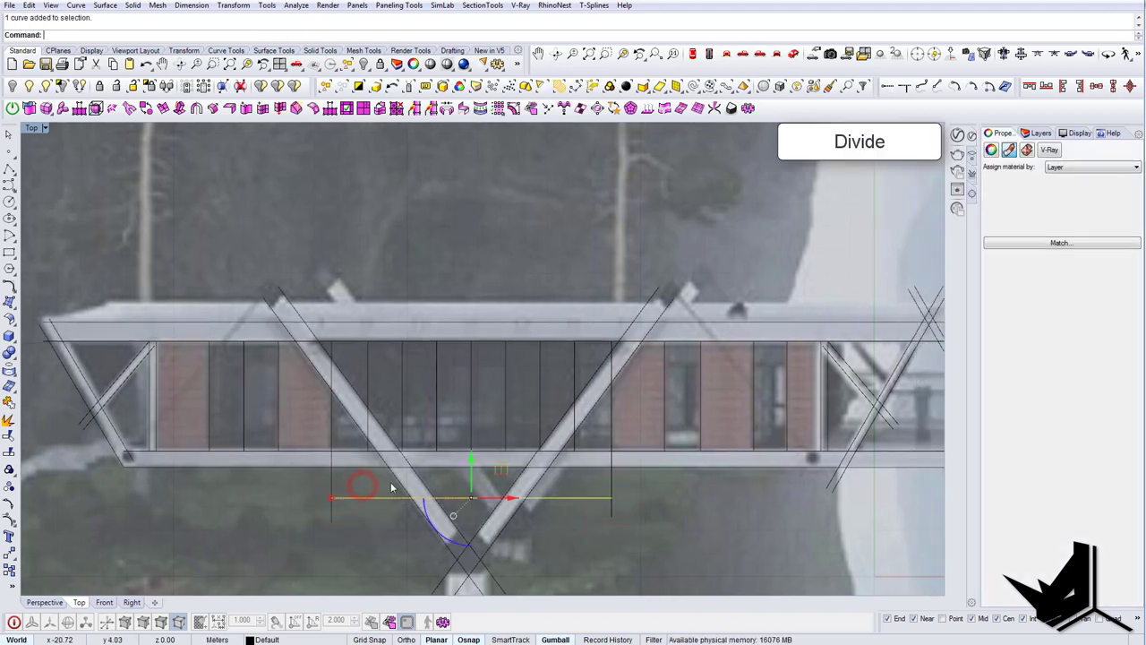
text(Divide)
key(Return)
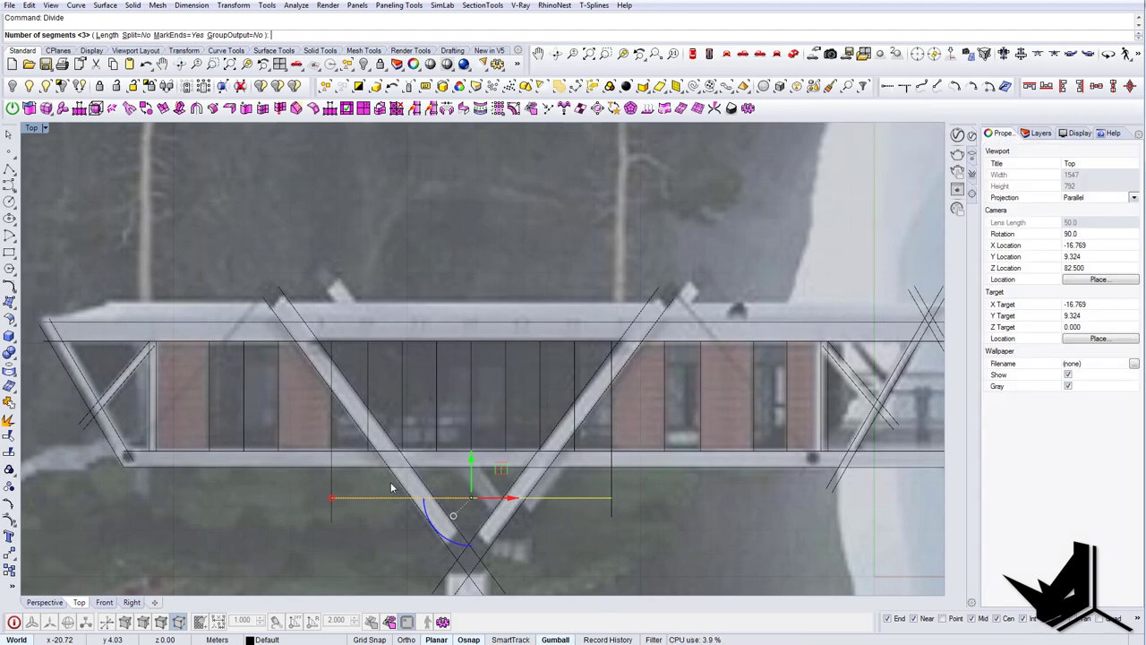
key(Return)
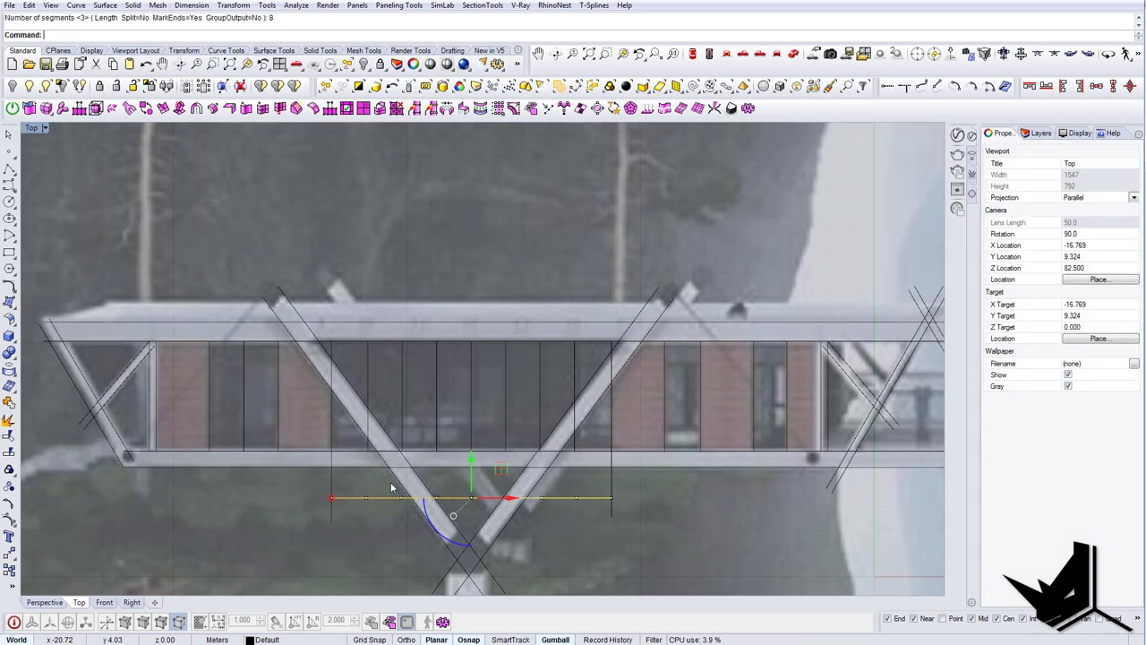
Step: Try to move the rightmost copied vertical line inside the glazed opening
scroll(367, 492, up, 2)
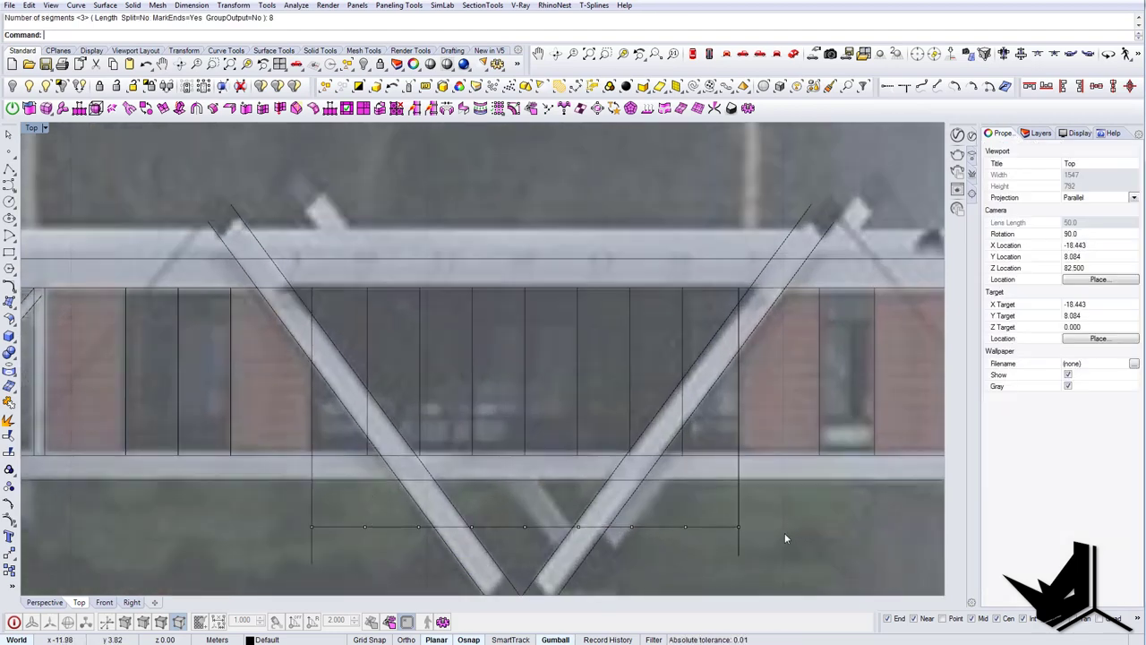
click(682, 337)
right_drag(683, 337, 617, 332)
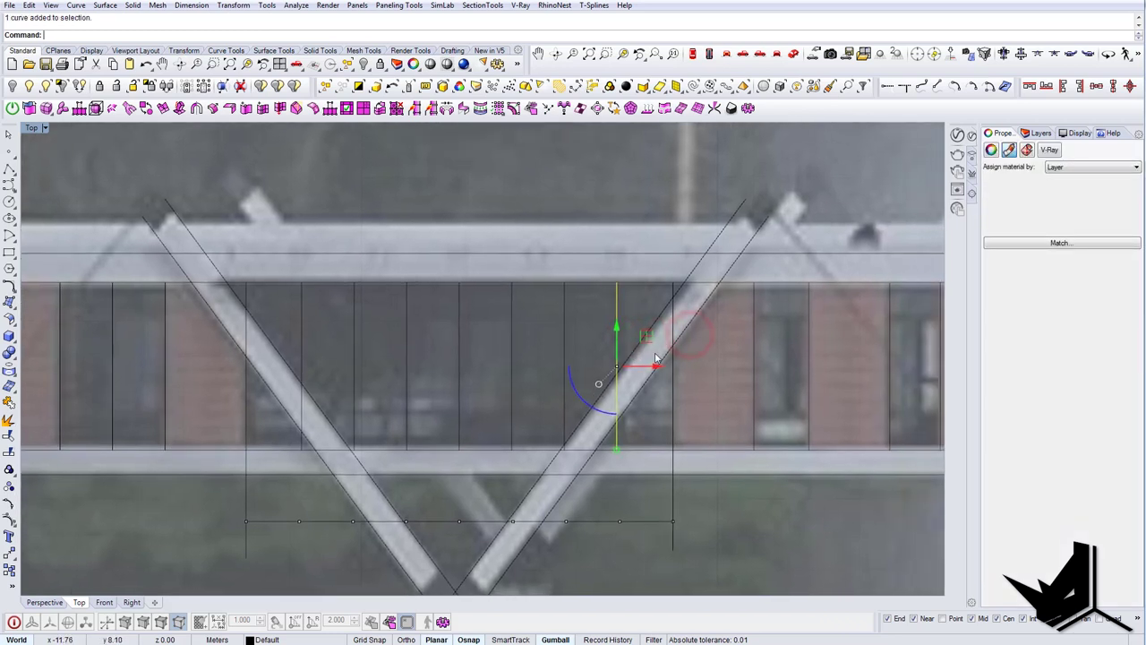
text(m)
key(Return)
click(619, 336)
click(617, 336)
Step: Delete all the copied vertical lines between the two ends of the glazed opening
drag(631, 321, 410, 321)
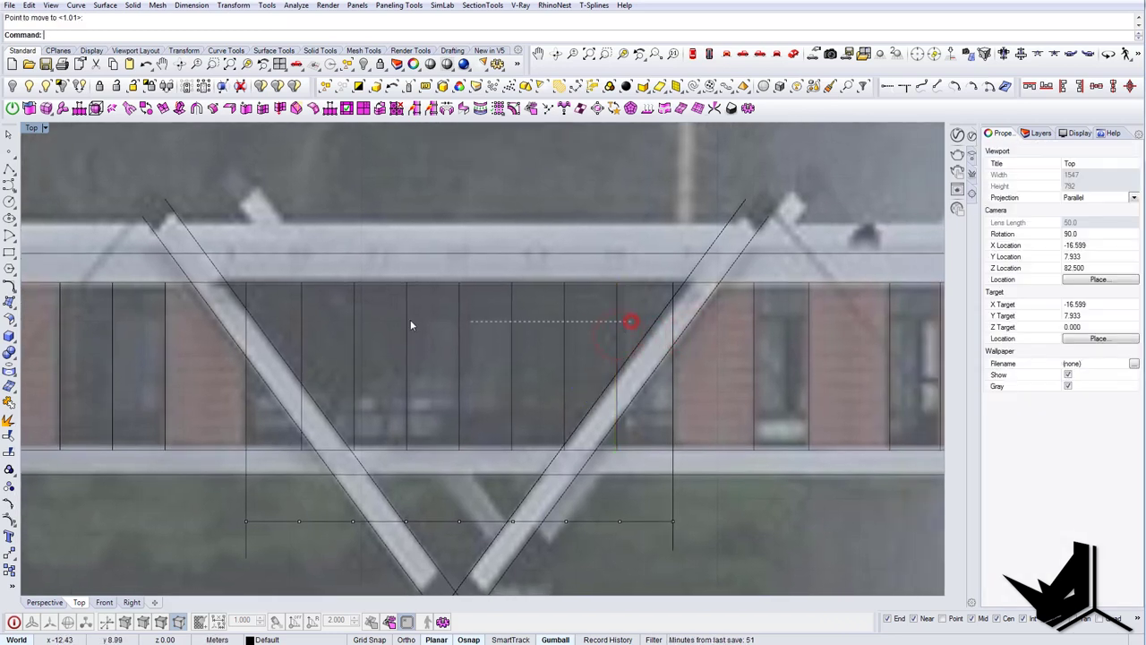
drag(319, 310, 318, 310)
key(Delete)
click(306, 325)
right_drag(308, 325, 330, 324)
key(Delete)
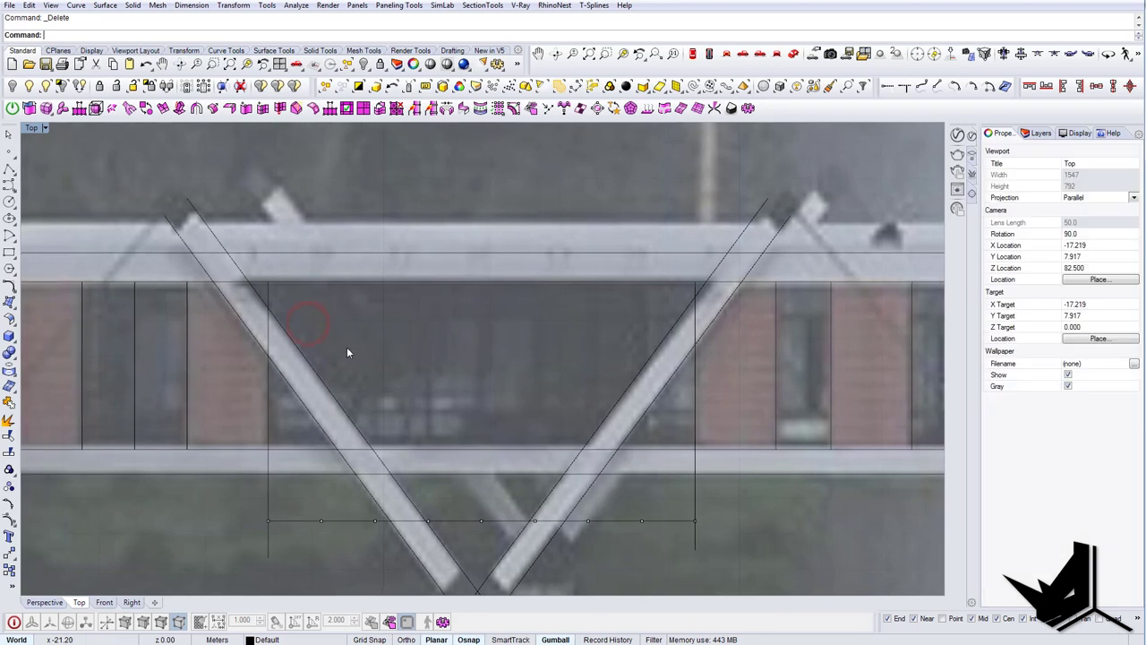
key(Return)
click(325, 522)
key(Escape)
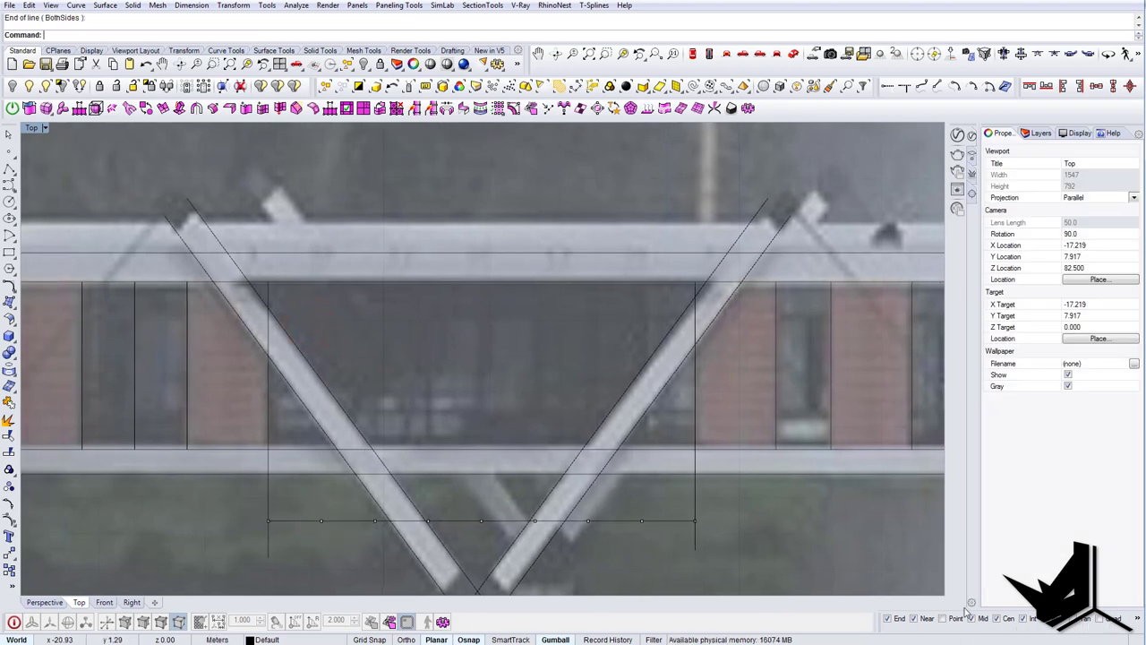
Step: Turn on the Point object snap and draw a vertical line from the guide's first inner division point to the upper beam's underside
drag(873, 619, 466, 620)
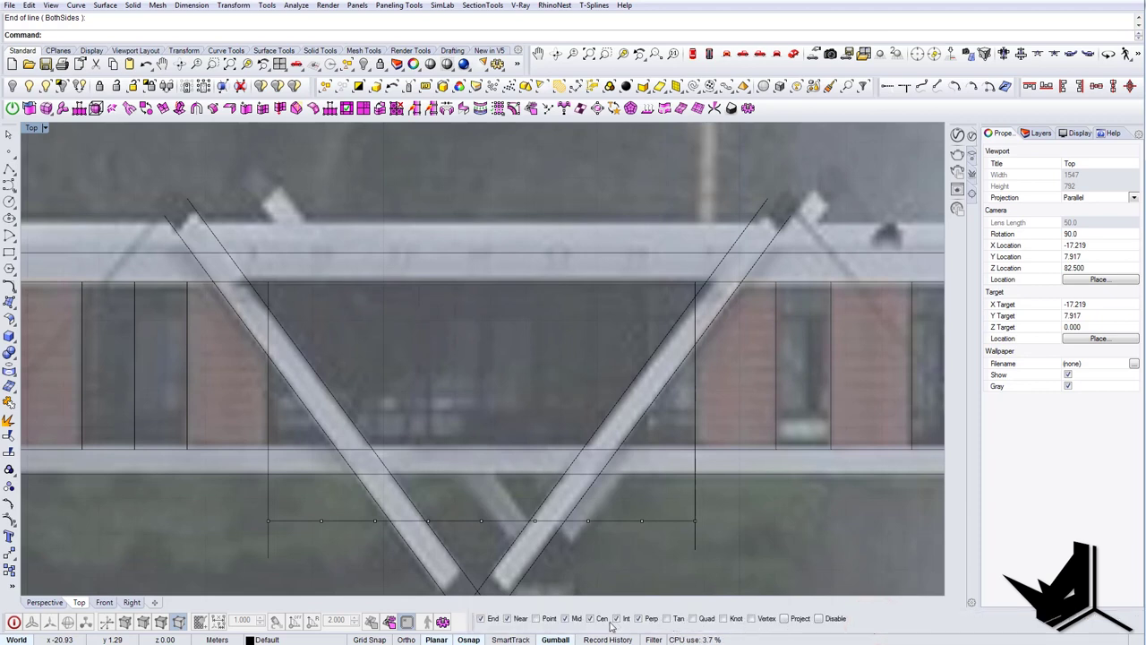
right_drag(394, 427, 445, 418)
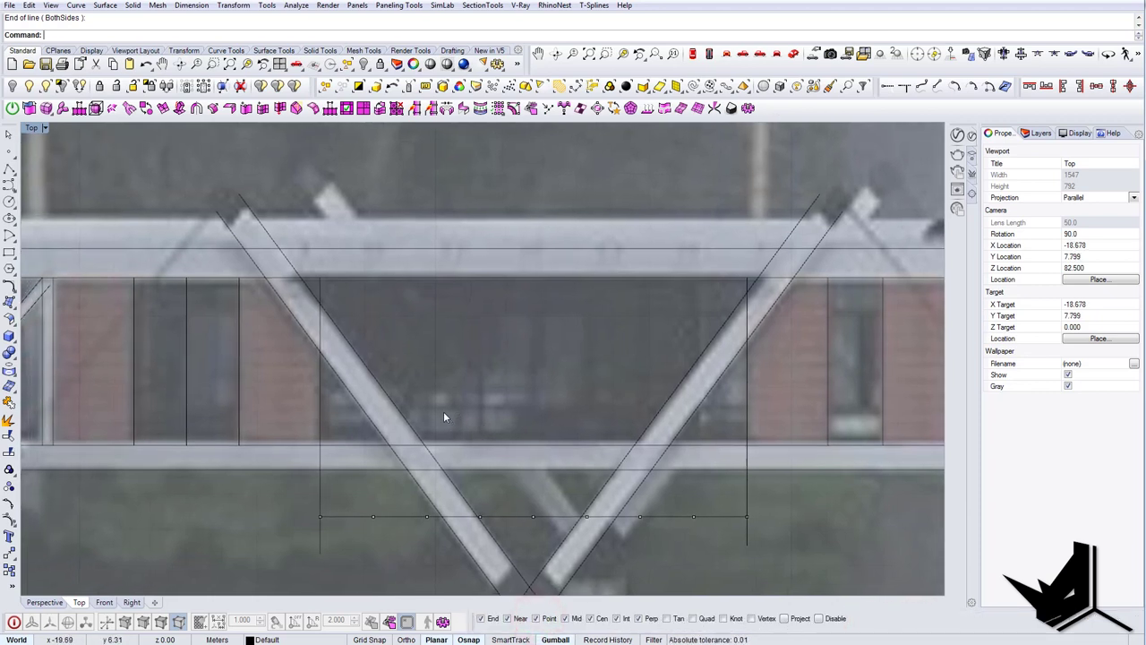
key(Return)
click(374, 516)
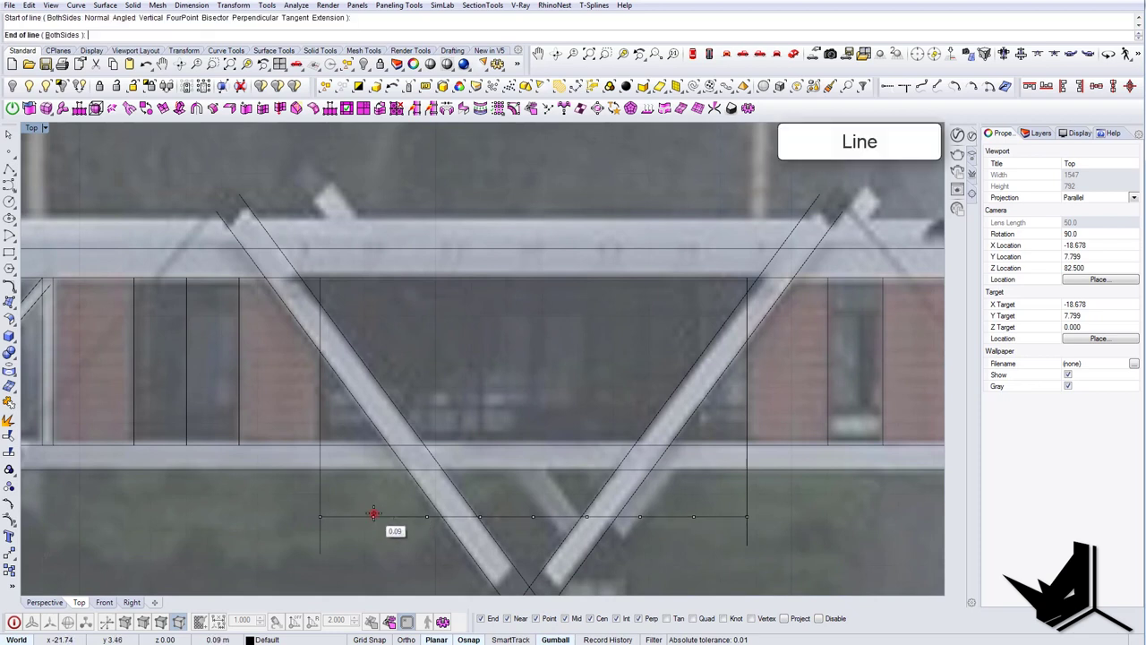
click(373, 282)
Step: Copy the new vertical line from the first inner division point to the second one
click(374, 302)
text(copy)
key(Return)
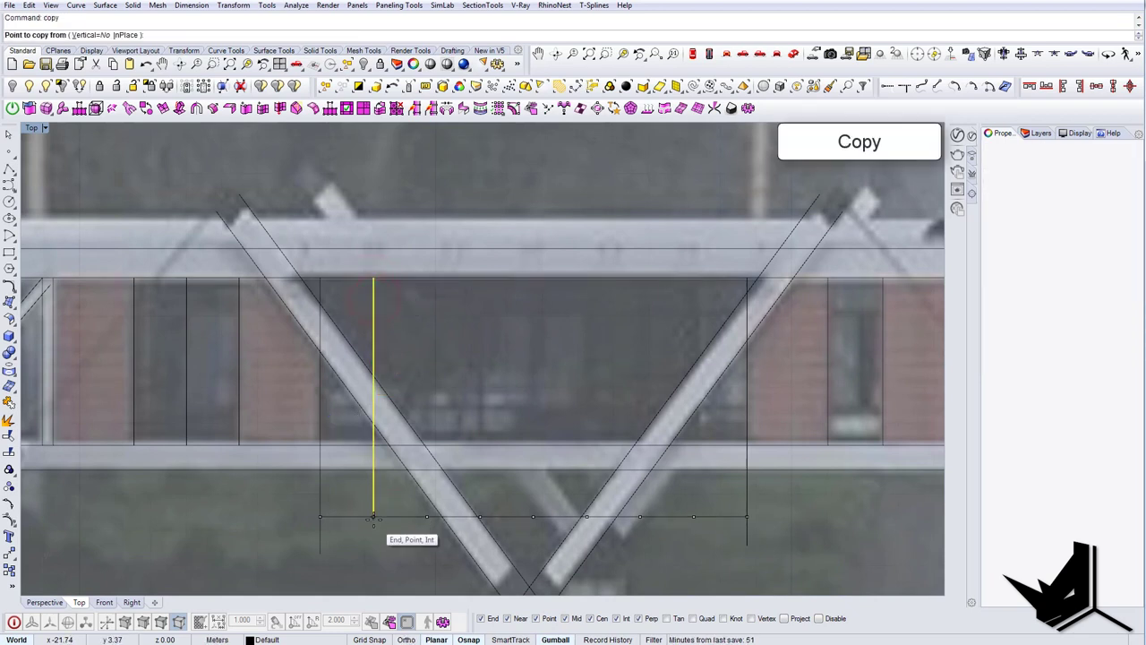
click(373, 517)
click(427, 516)
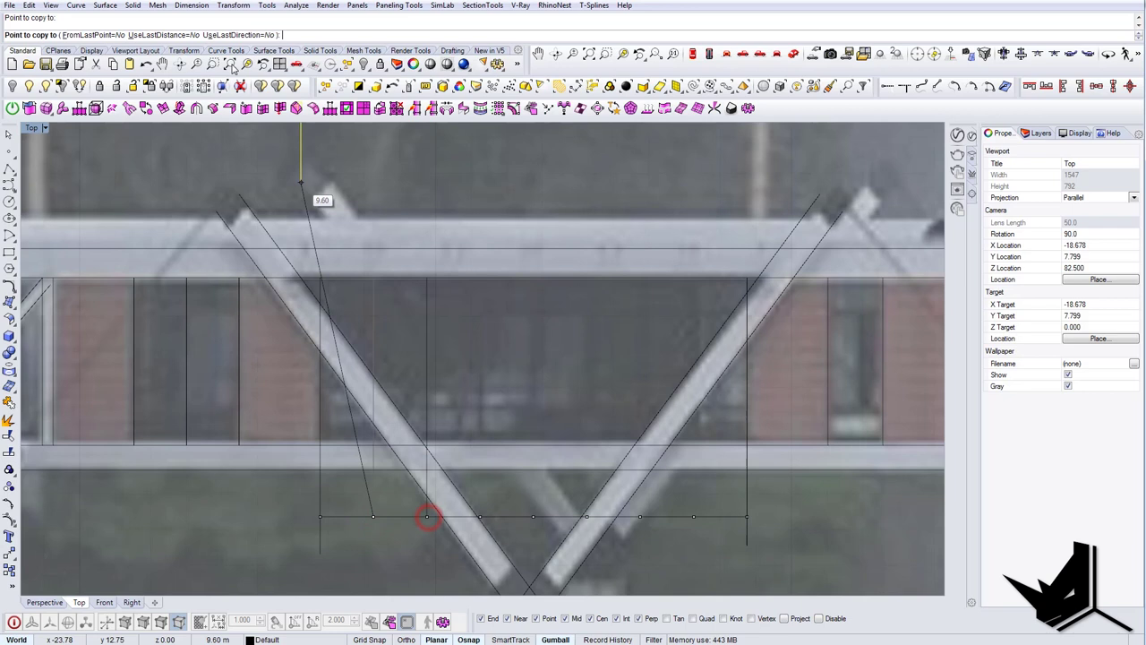
Step: Repeat the copy over the remaining inner division points with FromLastPoint, UseLastDistance and UseLastDirection set to Yes
click(105, 36)
click(151, 36)
click(219, 34)
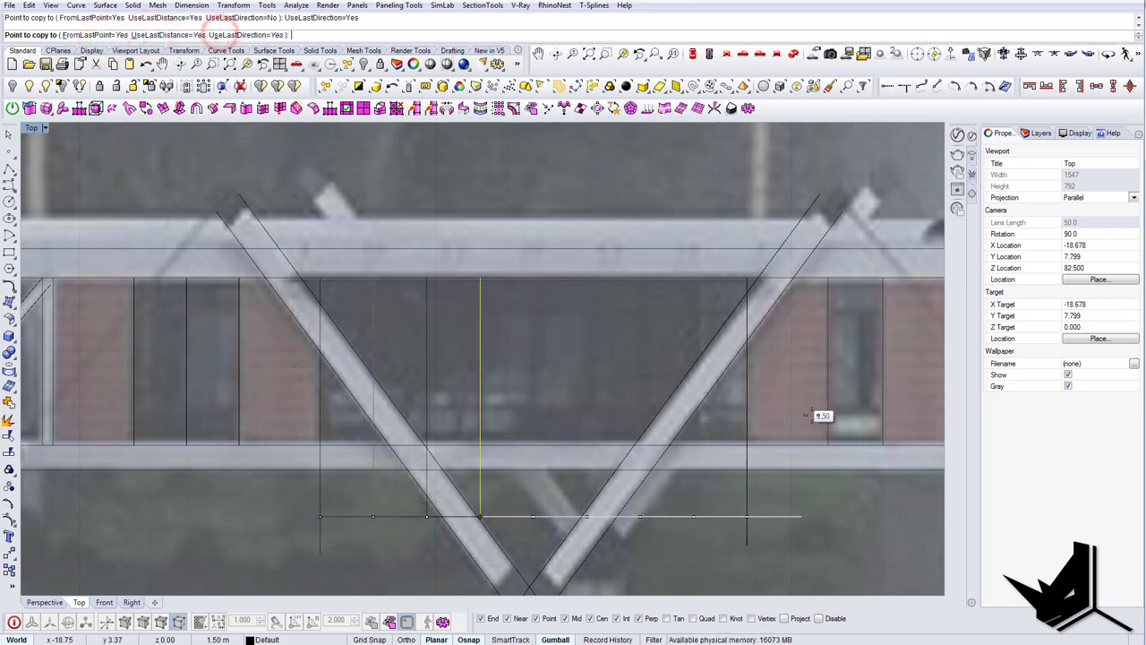
click(839, 445)
click(841, 448)
click(844, 461)
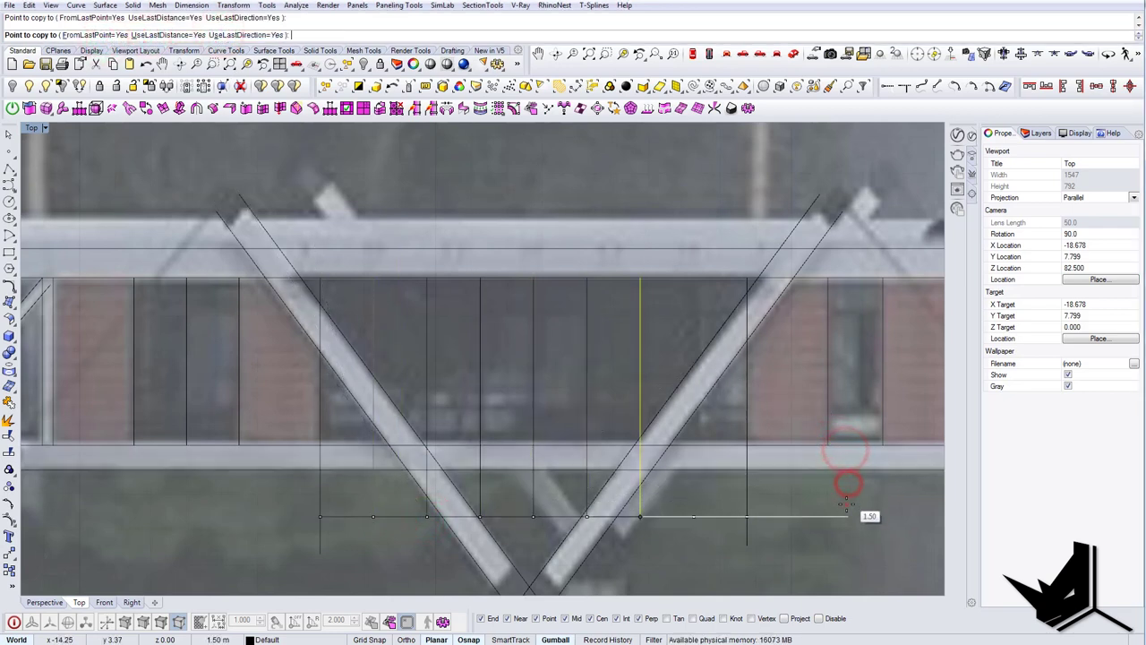
click(847, 488)
click(848, 510)
right_click(849, 518)
Step: Trim the glazed opening's vertical lines below the bottom beam's upper edge, using that edge as the cutting object
scroll(842, 515, down, 4)
right_drag(773, 489, 722, 486)
scroll(701, 482, up, 2)
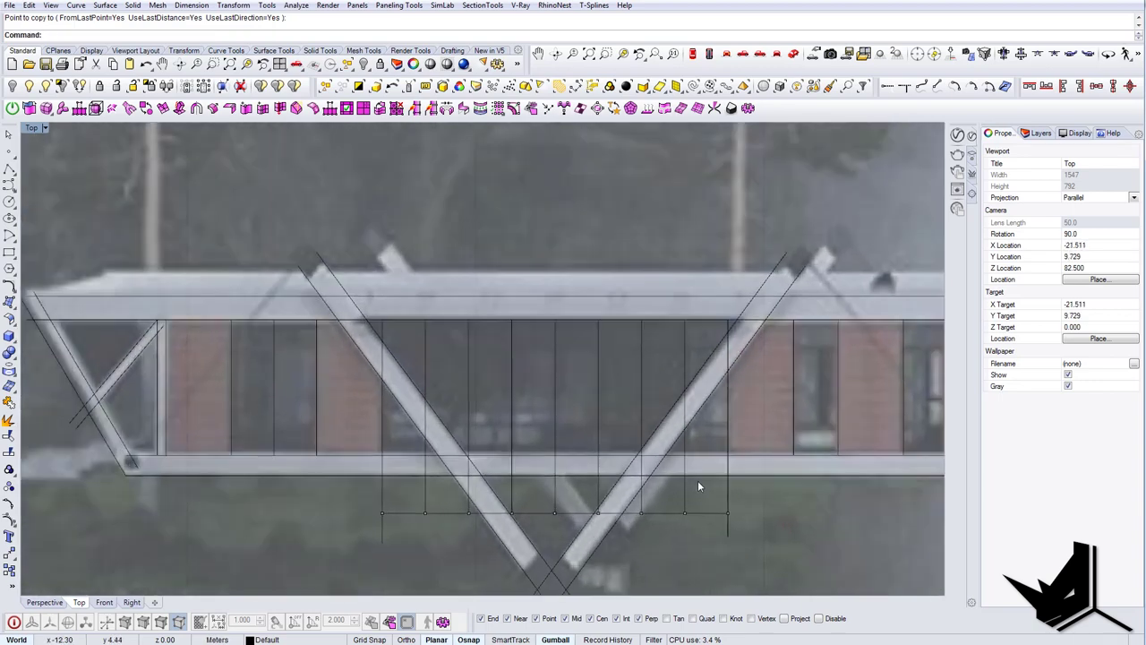
text(trim)
key(Return)
click(621, 454)
key(Return)
drag(737, 496, 675, 493)
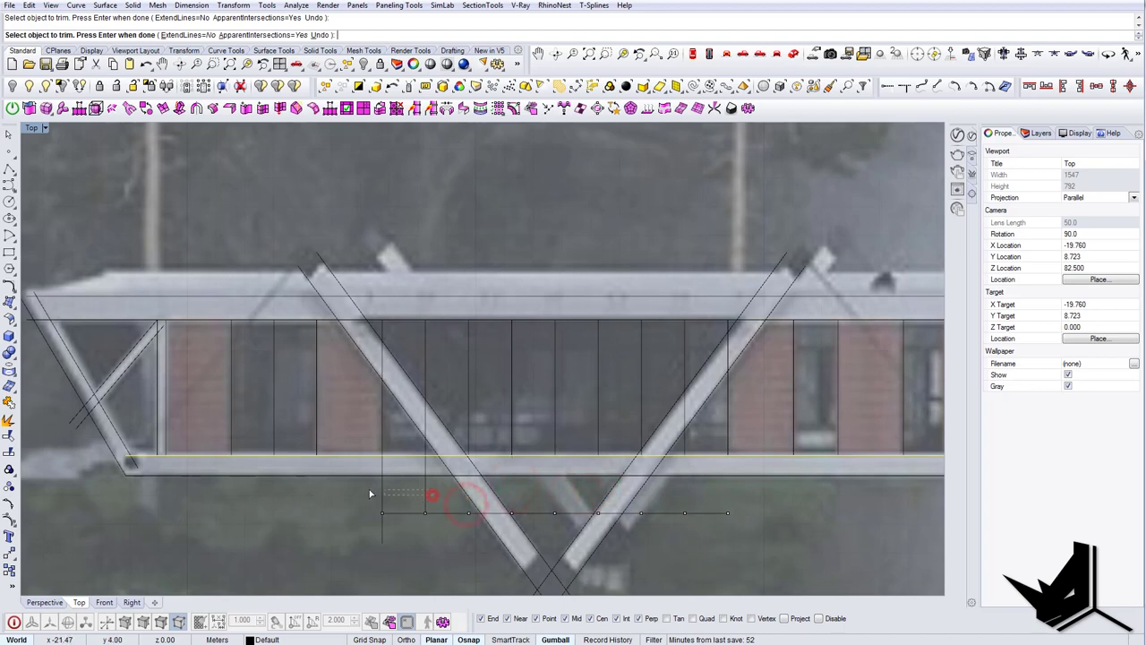
Step: Finish the trim and delete the horizontal guide line with its division points below the bottom beam
scroll(411, 489, down, 6)
drag(369, 490, 607, 512)
key(Return)
key(Delete)
scroll(415, 430, up, 2)
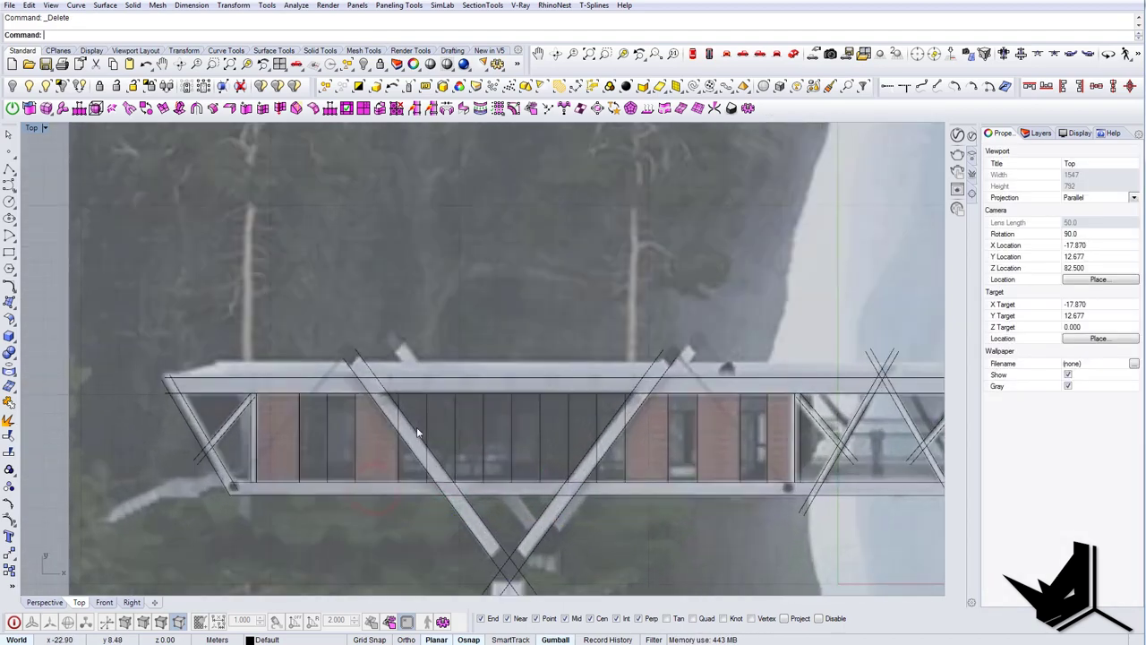
Step: Mirror a copy of the seven inner vertical lines of the left glazed opening across the bridge's central vertical axis
right_drag(659, 433, 529, 430)
scroll(450, 423, down, 3)
scroll(466, 418, up, 5)
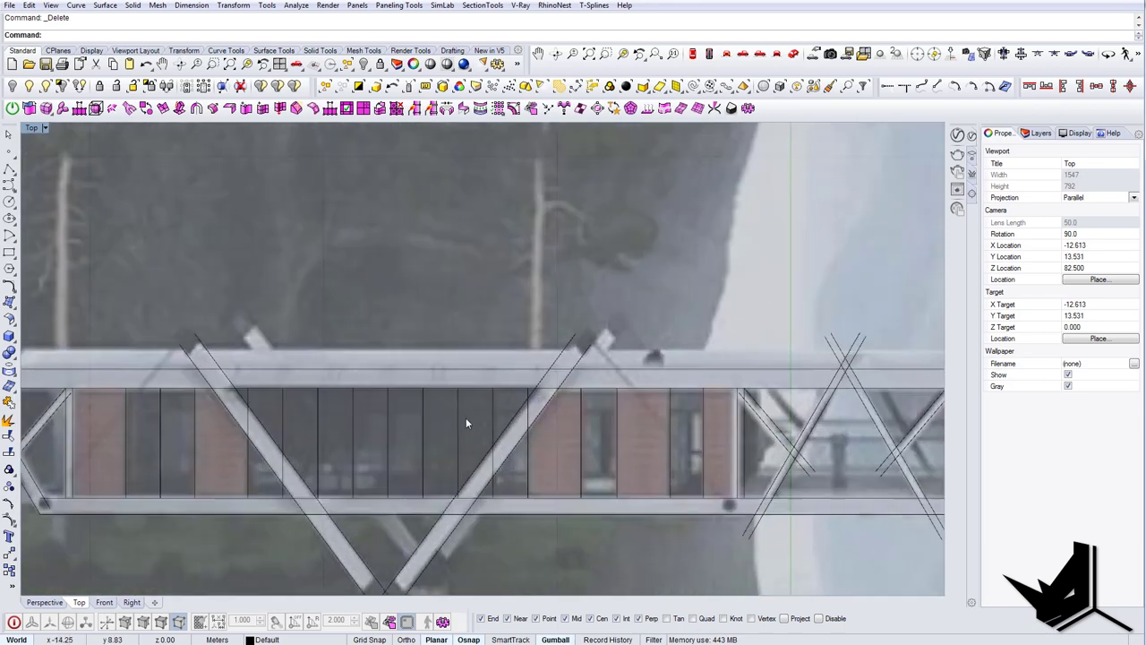
scroll(519, 399, up, 1)
drag(226, 397, 226, 394)
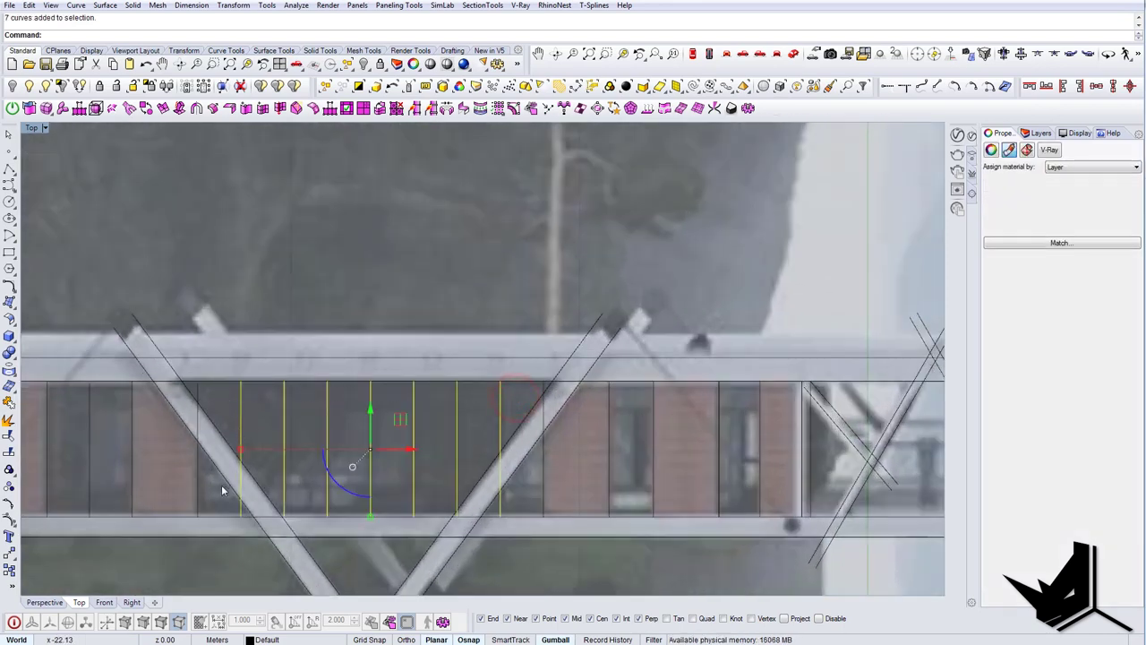
scroll(409, 468, down, 6)
right_drag(667, 512, 544, 483)
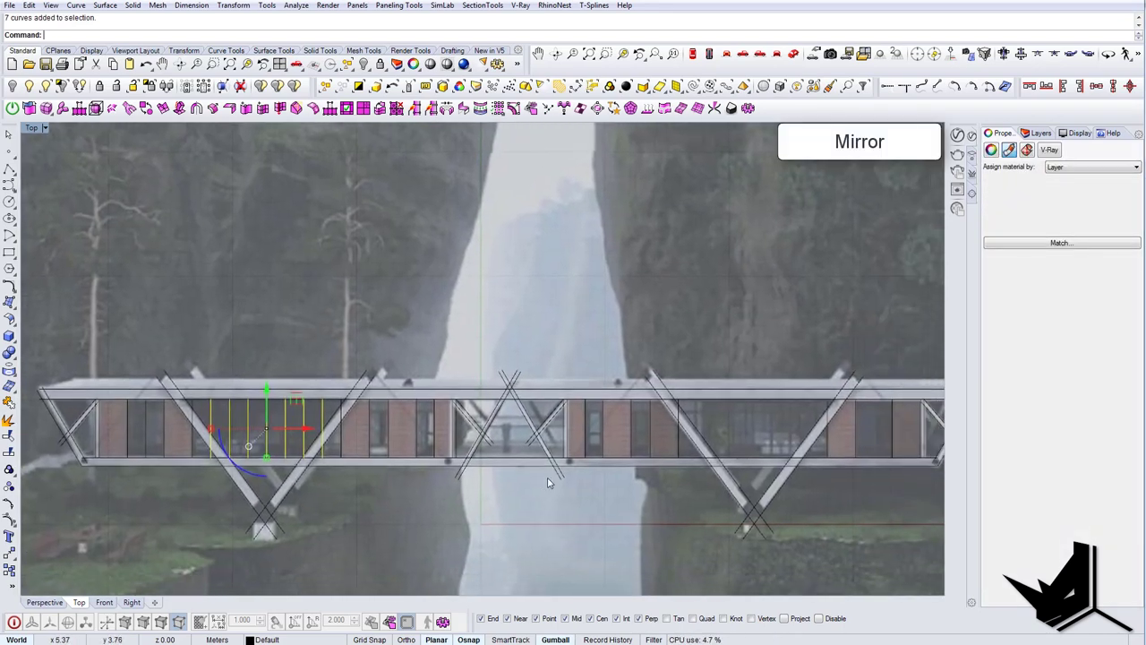
text(mirror)
key(Return)
click(512, 466)
click(516, 512)
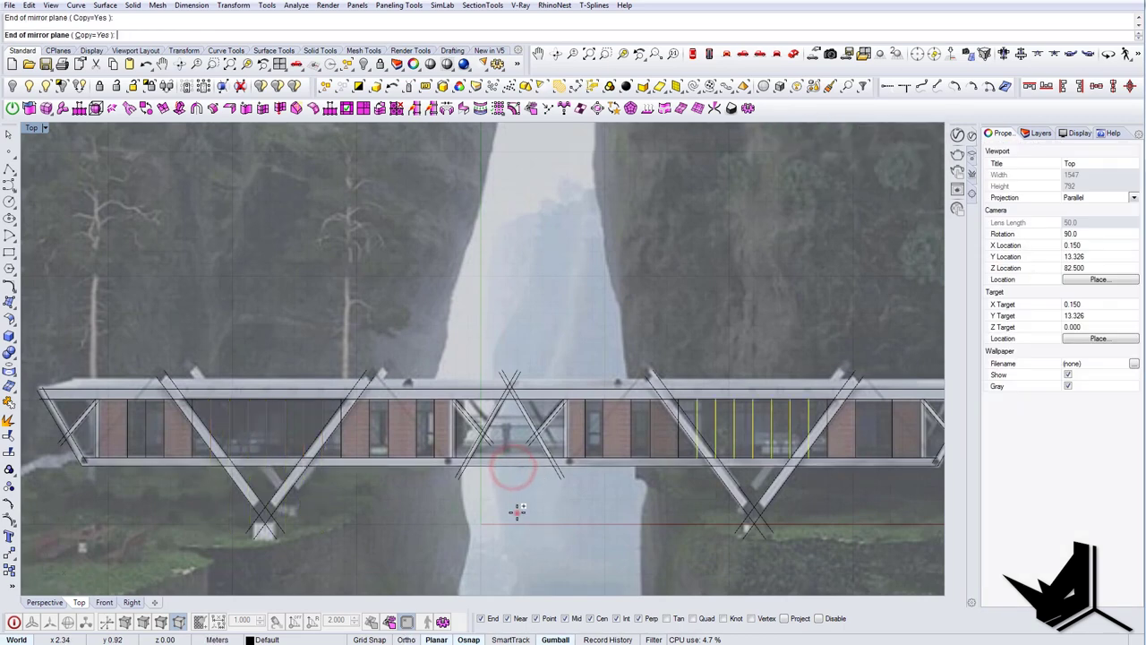
key(Escape)
Step: Mirror a copy of the middle vertical line of the leftmost window across the bridge's centre
right_drag(582, 484, 618, 481)
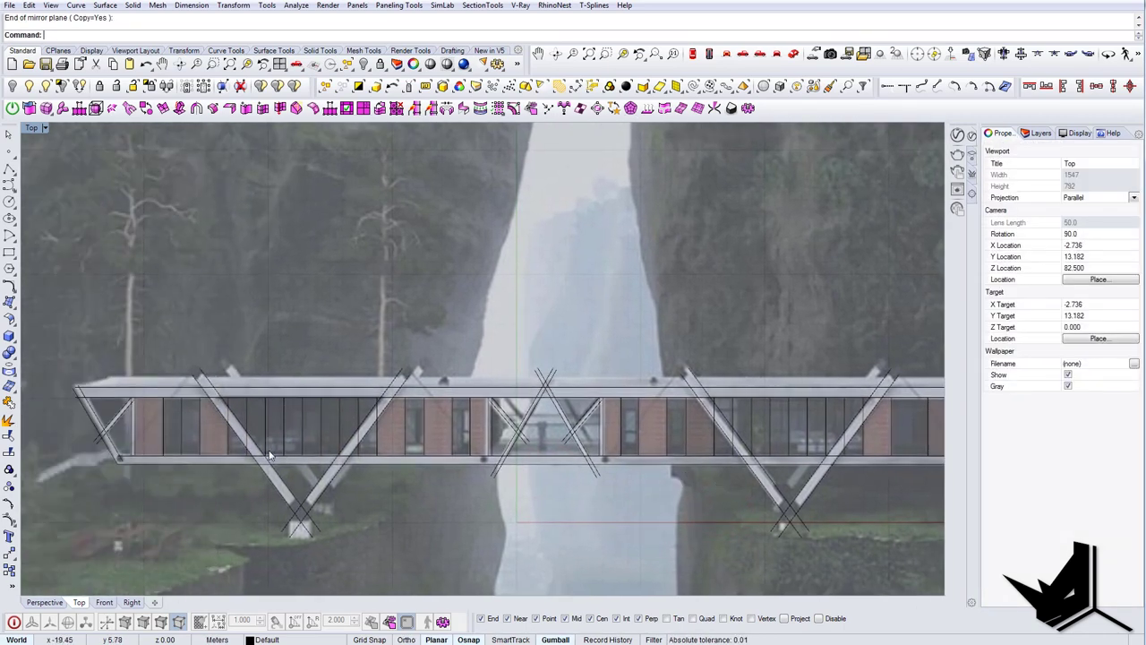
click(181, 433)
right_drag(545, 464, 591, 441)
right_click(530, 430)
click(521, 439)
click(524, 470)
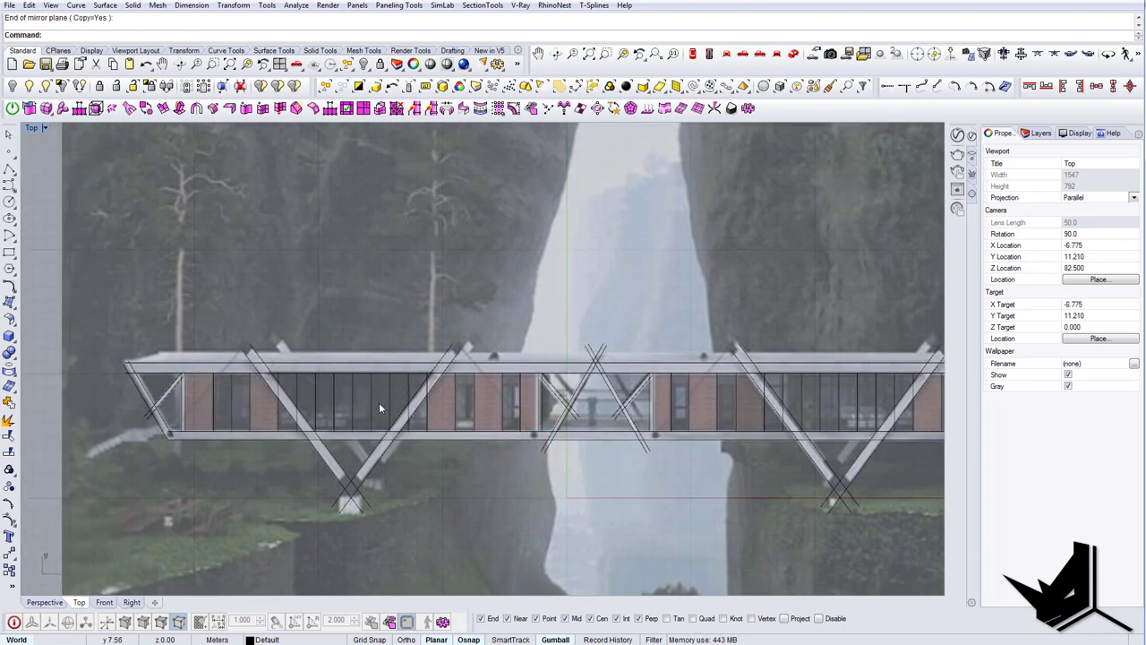
Step: Check the window divisions in the reference photo and draw a horizontal line across the upper glazed opening from its first inner vertical to its far edge
scroll(250, 378, up, 2)
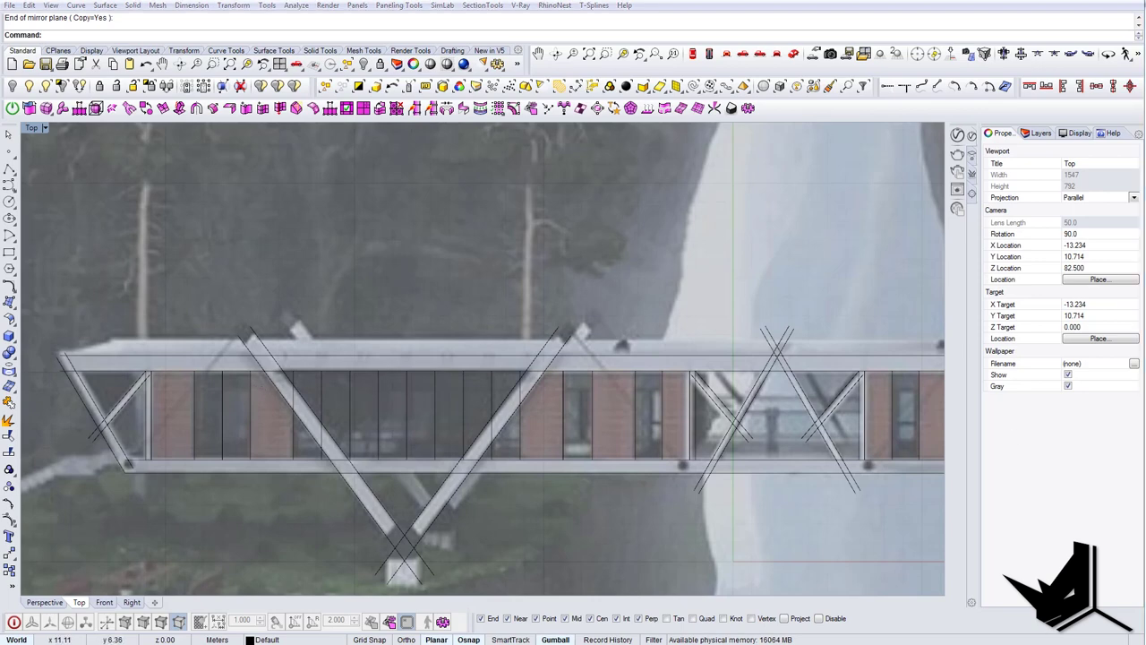
drag(1145, 217, 670, 242)
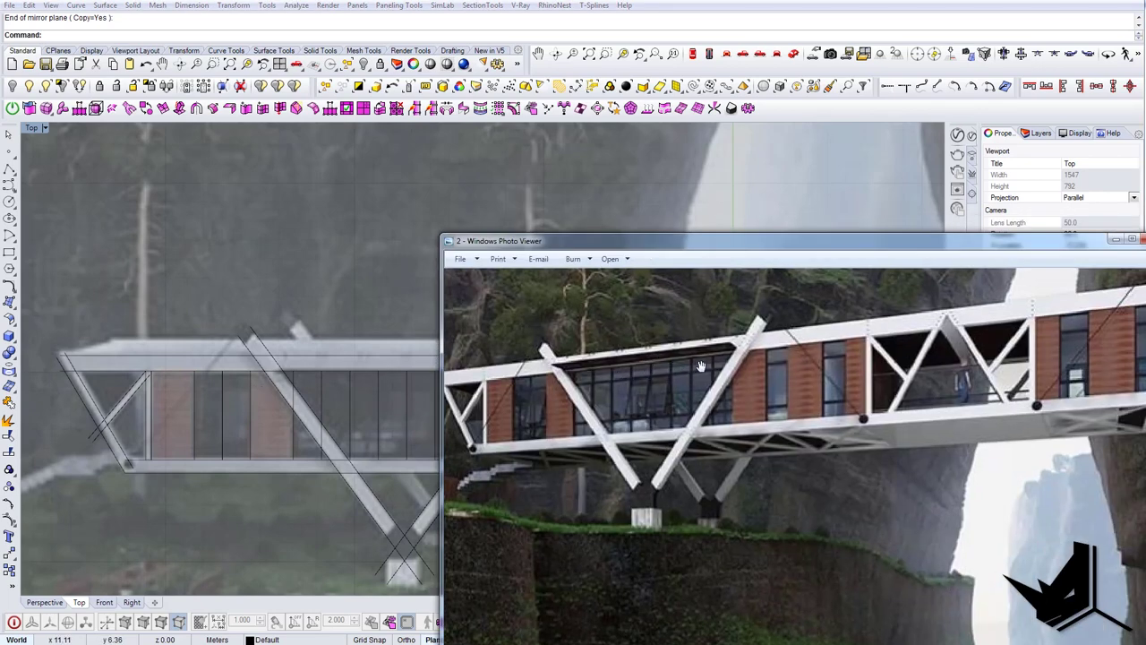
drag(755, 243, 1145, 244)
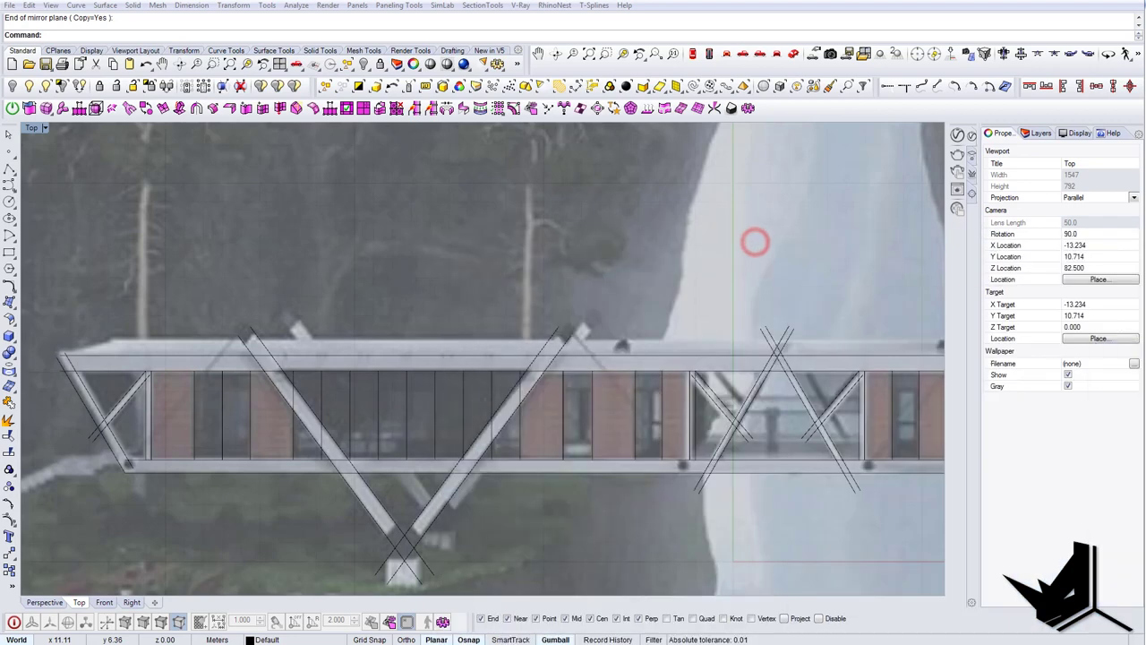
mouse_move(402, 422)
right_down()
mouse_move(424, 426)
mouse_move(389, 417)
right_up()
text(line)
key(Return)
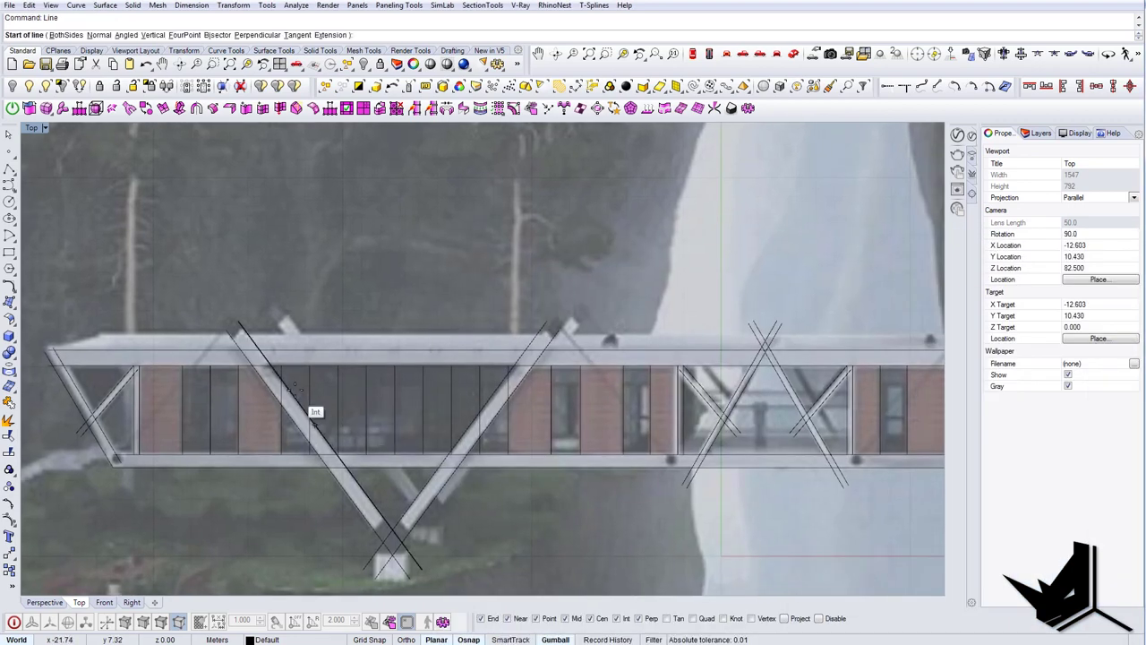
scroll(295, 391, up, 6)
click(322, 380)
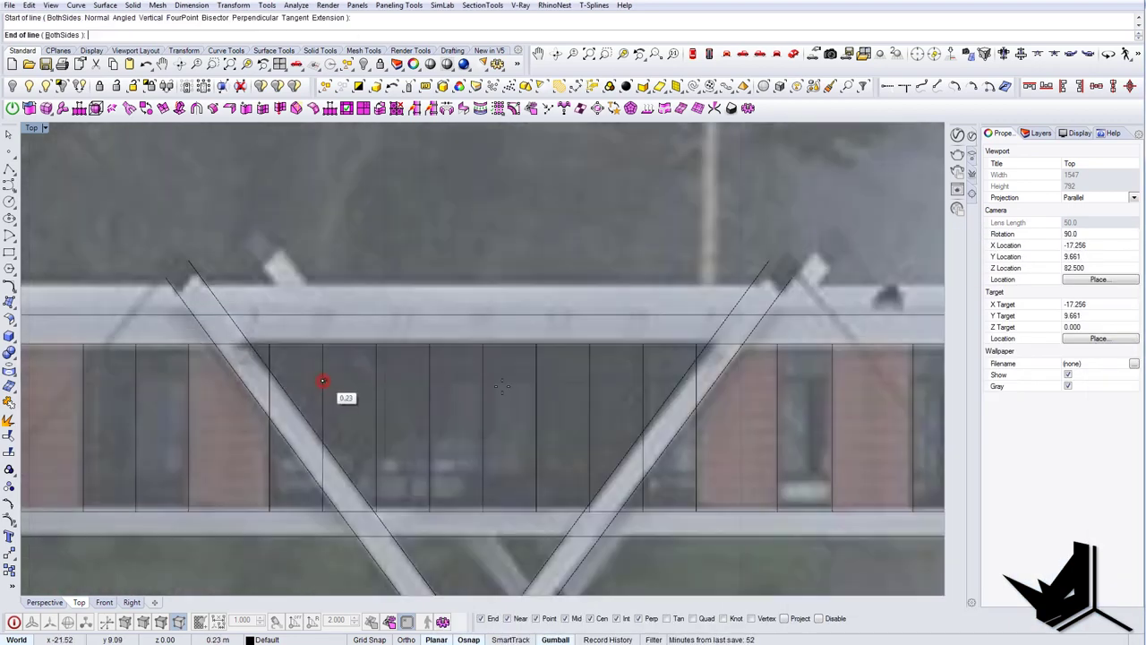
click(697, 379)
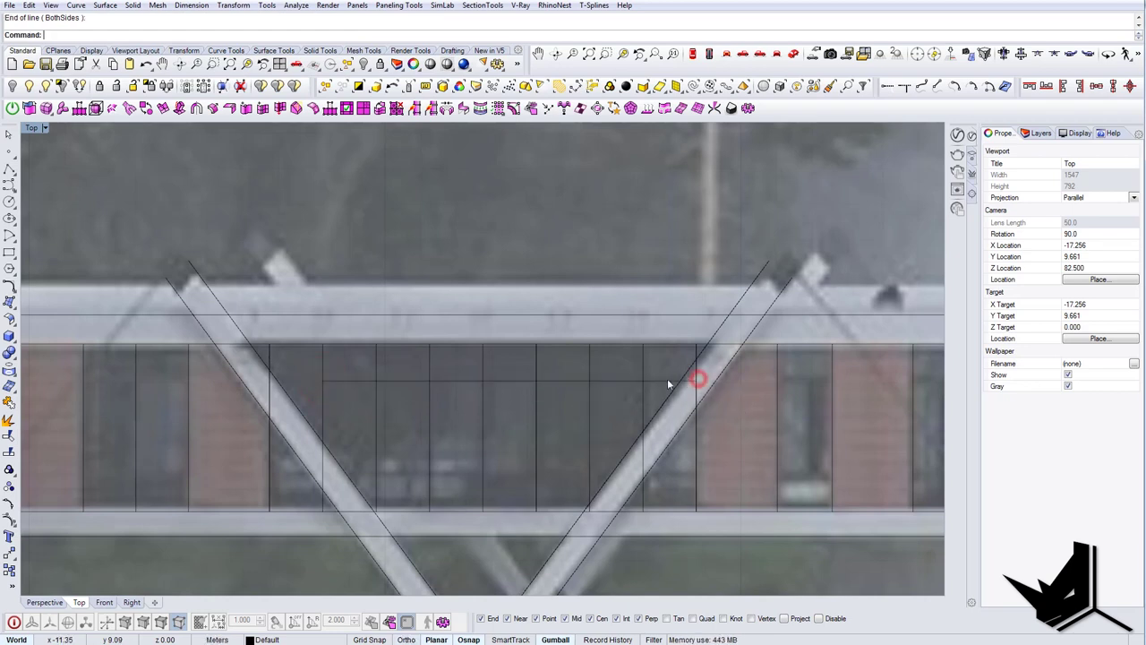
Step: Stretch the horizontal line with Scale1D from its right end so its left end meets the glazed opening's left edge
click(606, 379)
text(sc1)
key(Return)
click(696, 380)
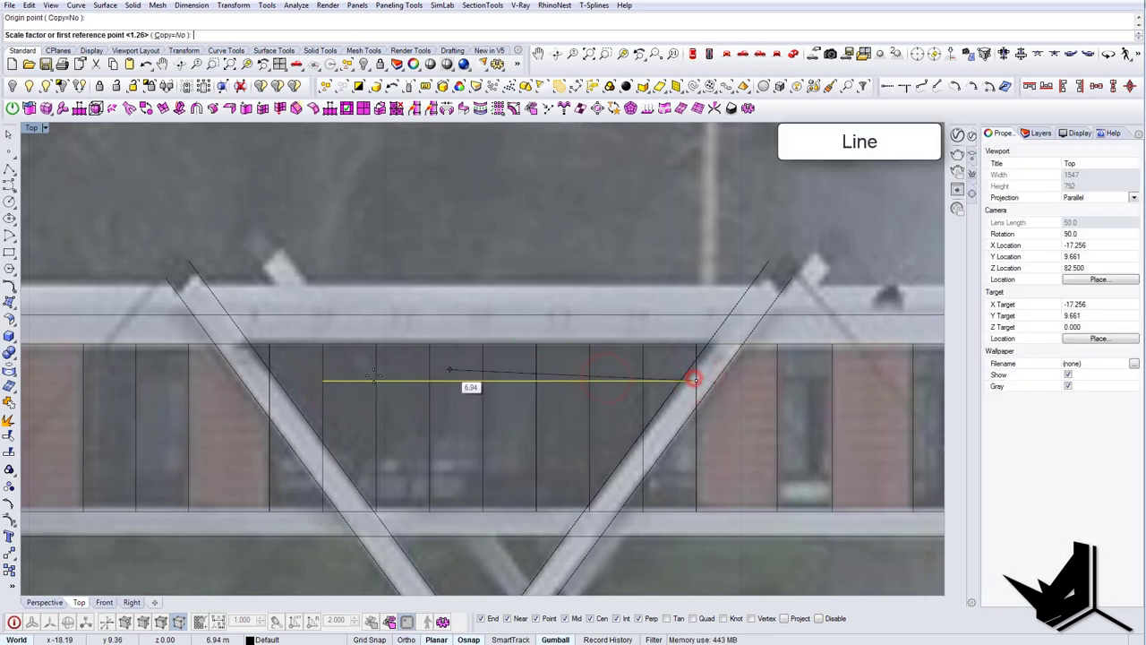
click(322, 380)
click(270, 380)
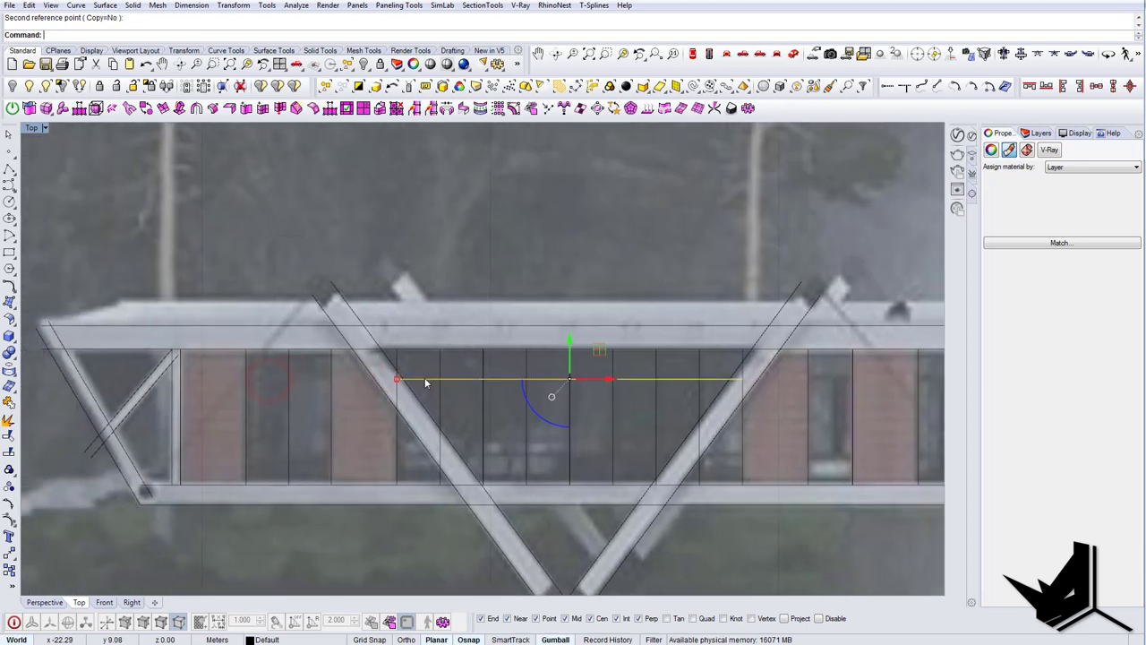
Step: Draw a line continuing the horizontal division to the leftmost window's outer edge and select it together with the long line
click(408, 380)
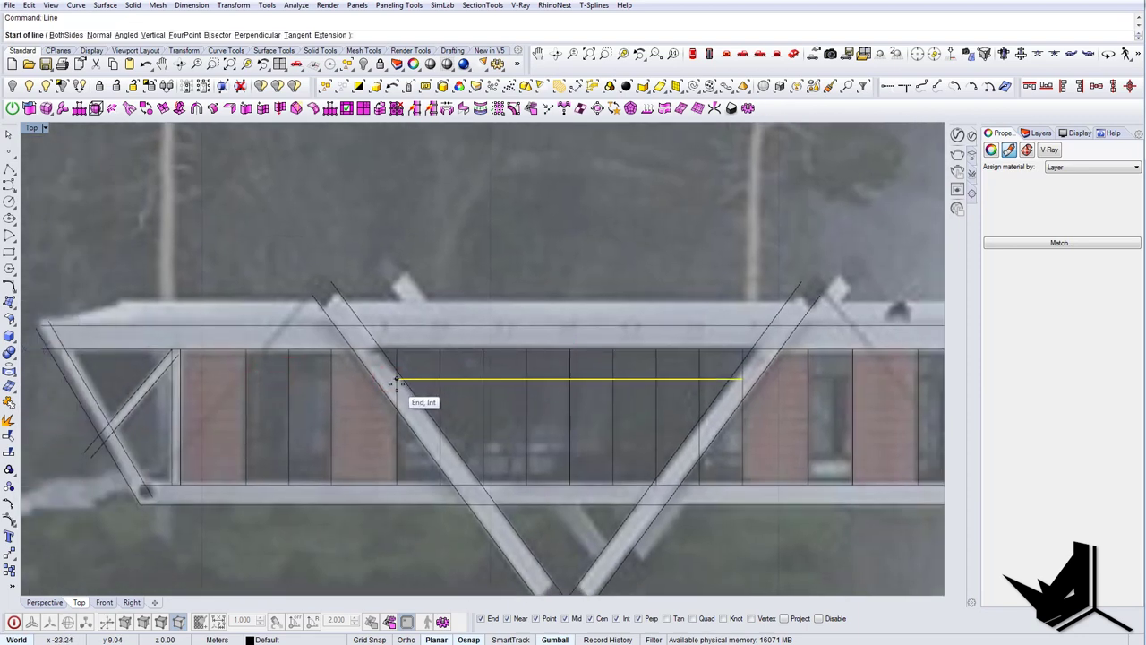
click(246, 380)
key(Escape)
click(416, 378)
shift+click(354, 380)
text(copy)
key(Return)
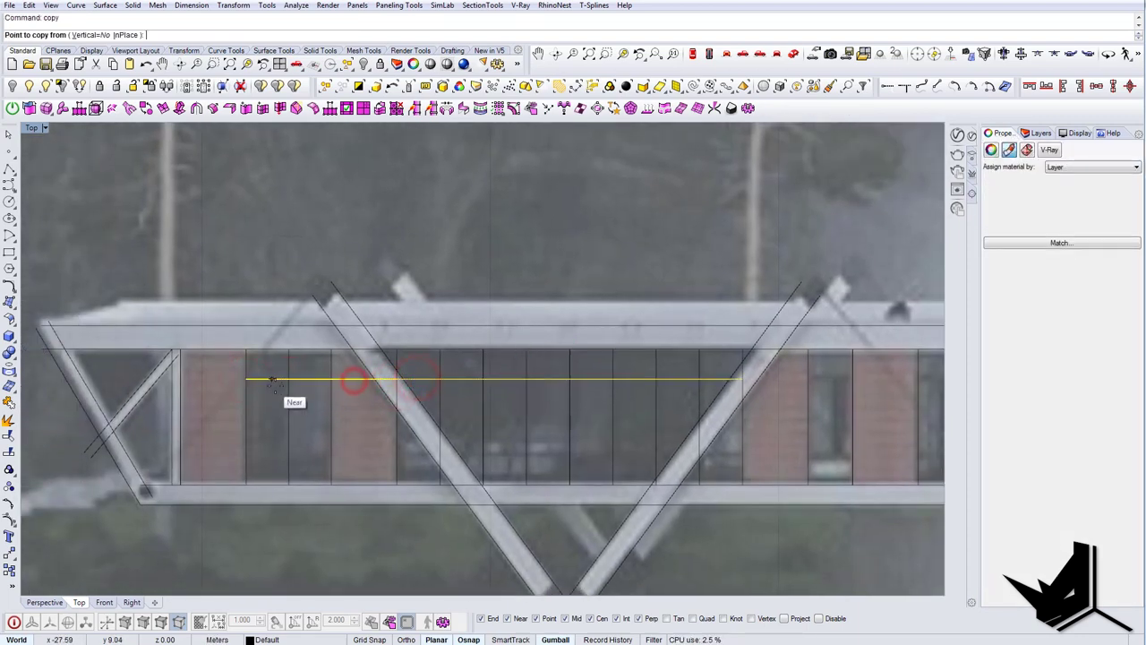
key(Escape)
Step: Mirror a copy of both horizontal lines to the lower part of the windows about a horizontal axis through the vertical lines' midpoint
text(mirror)
key(Return)
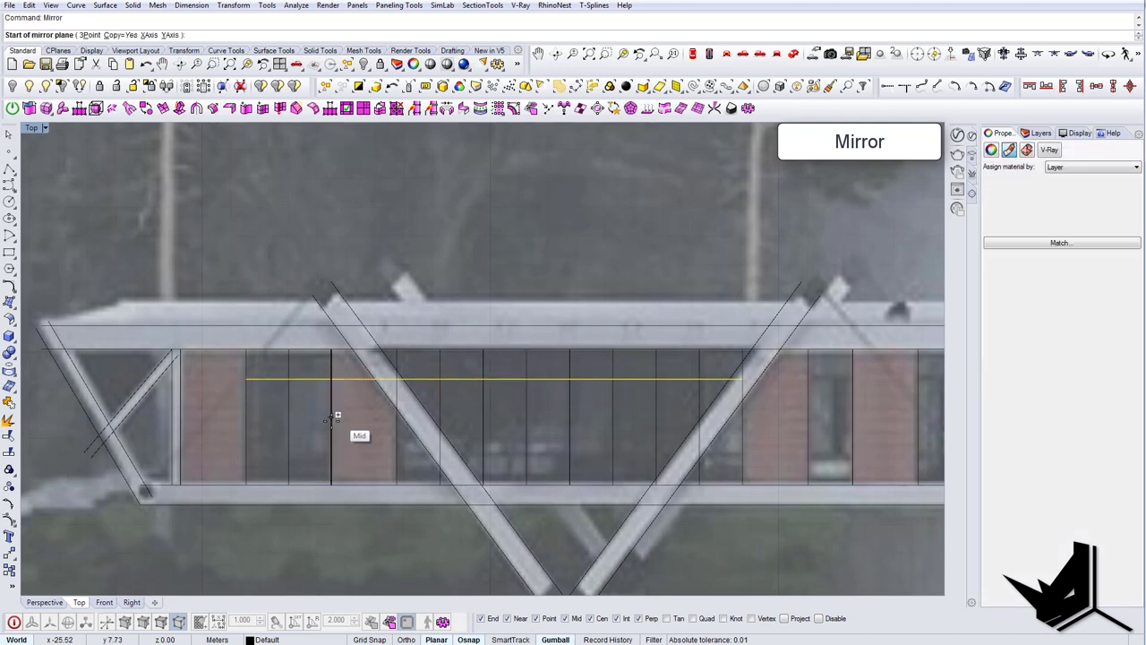
click(332, 417)
shift+click(360, 419)
key(Escape)
right_drag(400, 435, 386, 437)
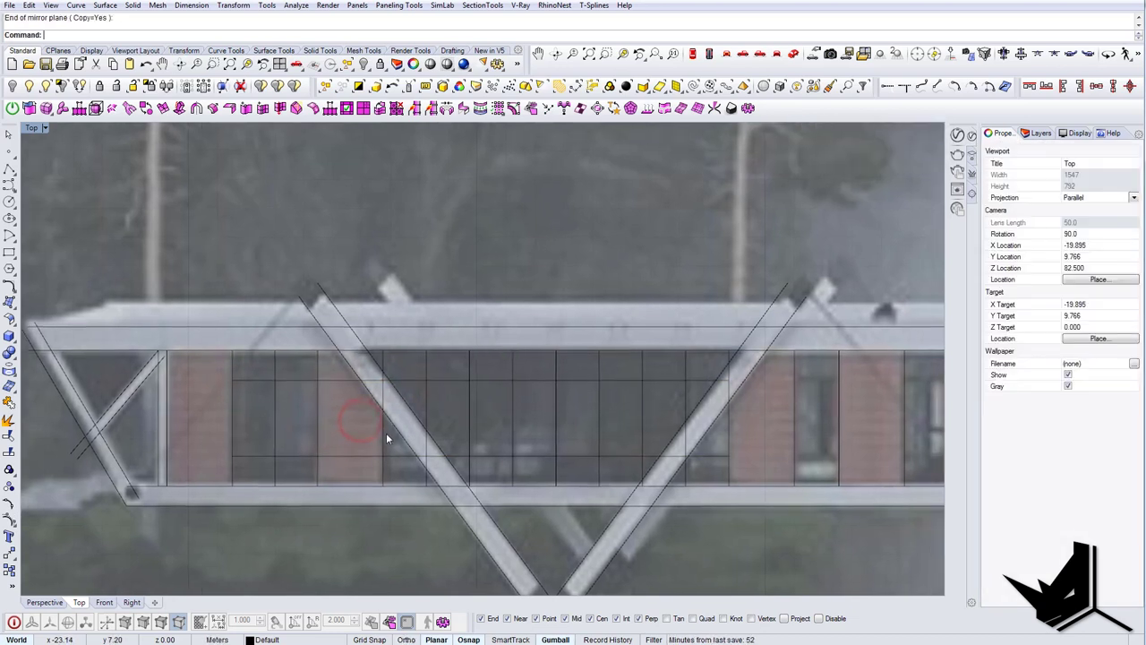
Step: Trim both horizontal divisions over the brick panel left of the glazed opening, using the panel's two vertical edges as cutting objects
text(trim)
key(Return)
click(383, 435)
click(317, 421)
key(Return)
click(332, 454)
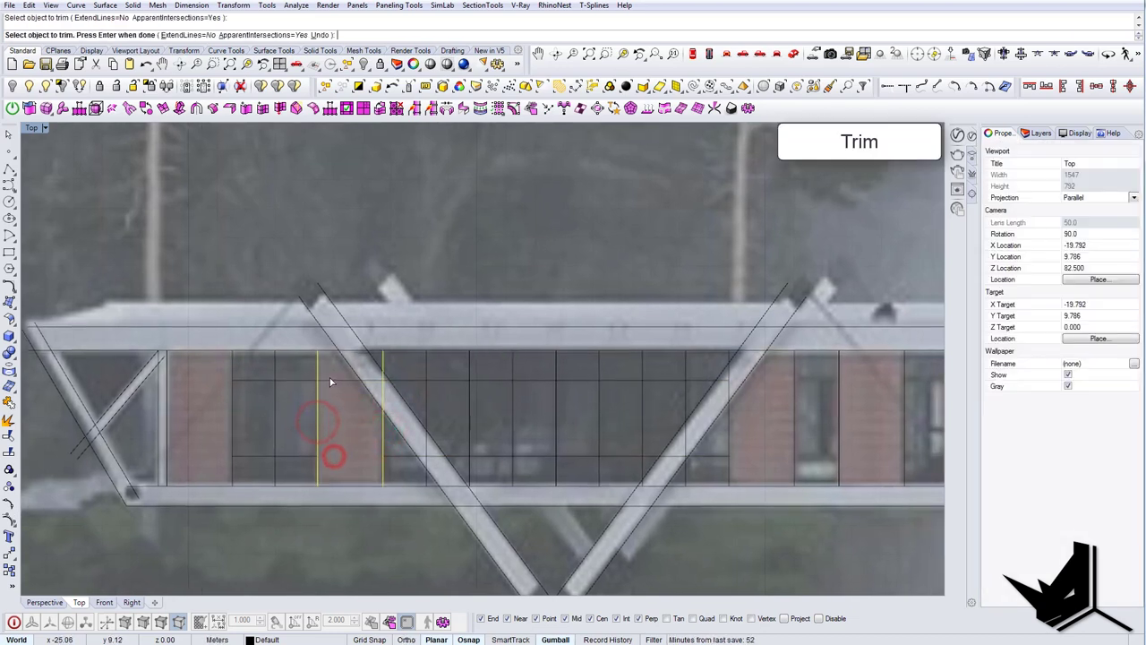
click(329, 378)
key(Return)
drag(302, 467, 284, 373)
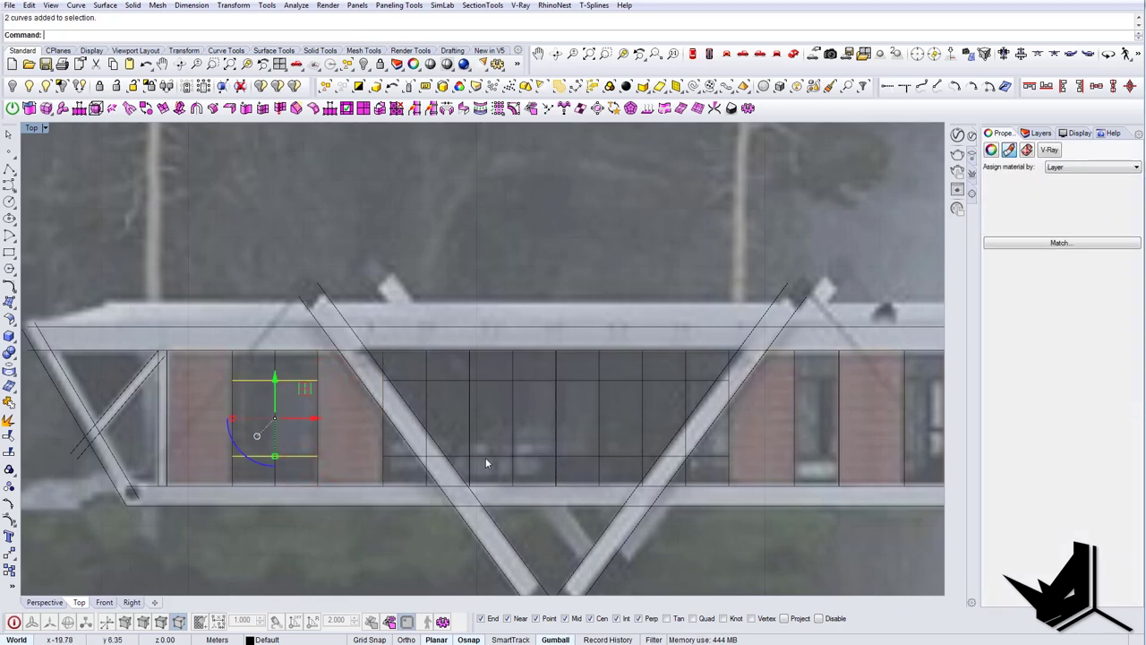
drag(495, 463, 479, 372)
right_drag(609, 417, 423, 401)
scroll(423, 401, down, 4)
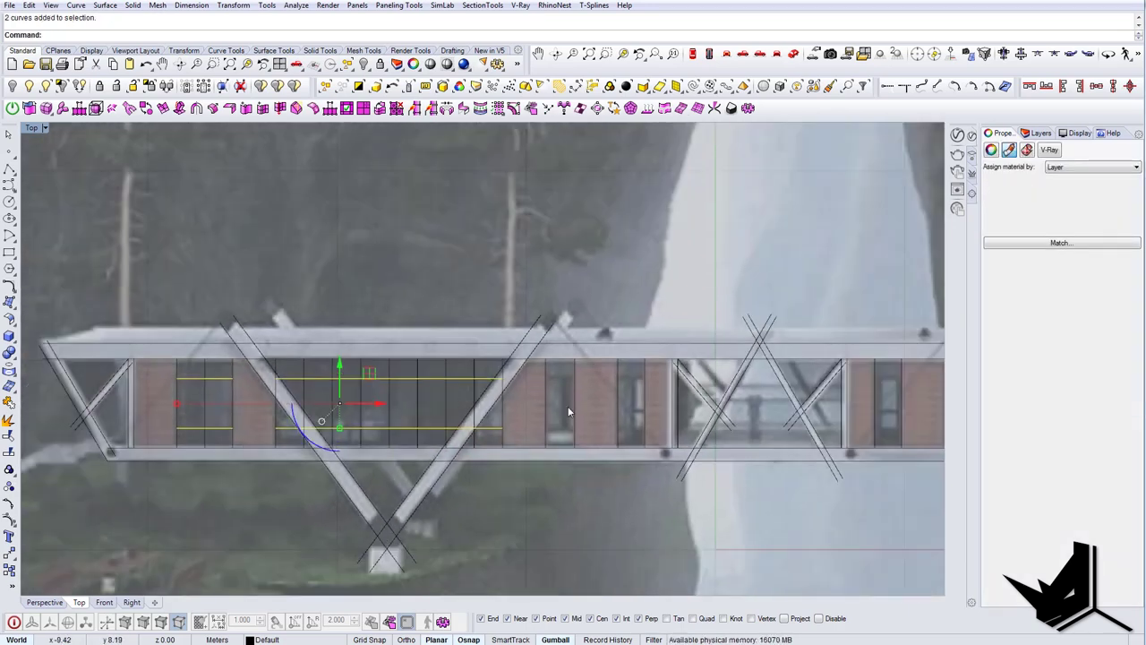
right_drag(570, 408, 436, 369)
key(Escape)
Step: Draw upper and lower horizontal lines from the glazed opening's right edge to the far edge of the last narrow window
text(l)
key(Return)
scroll(388, 359, up, 4)
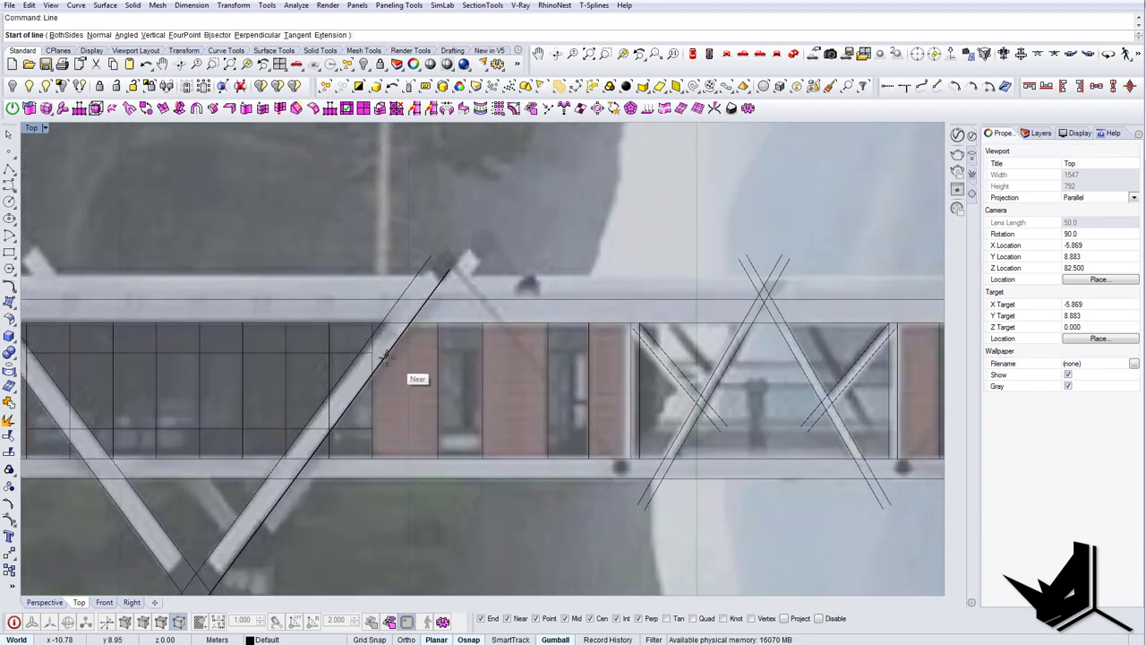
click(373, 354)
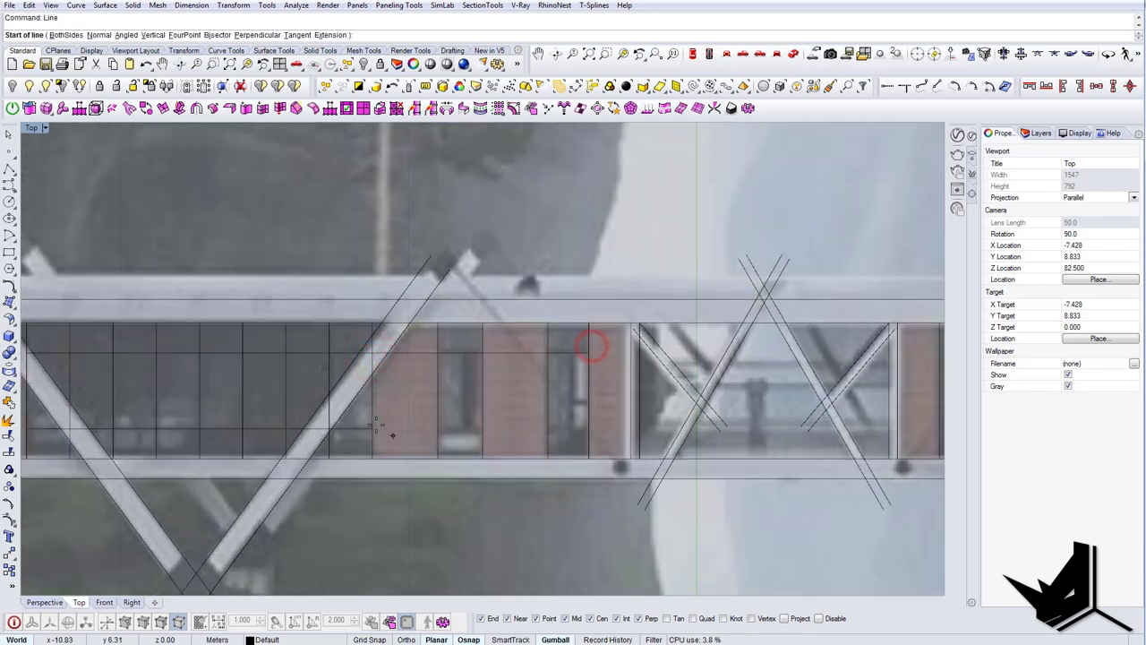
click(592, 426)
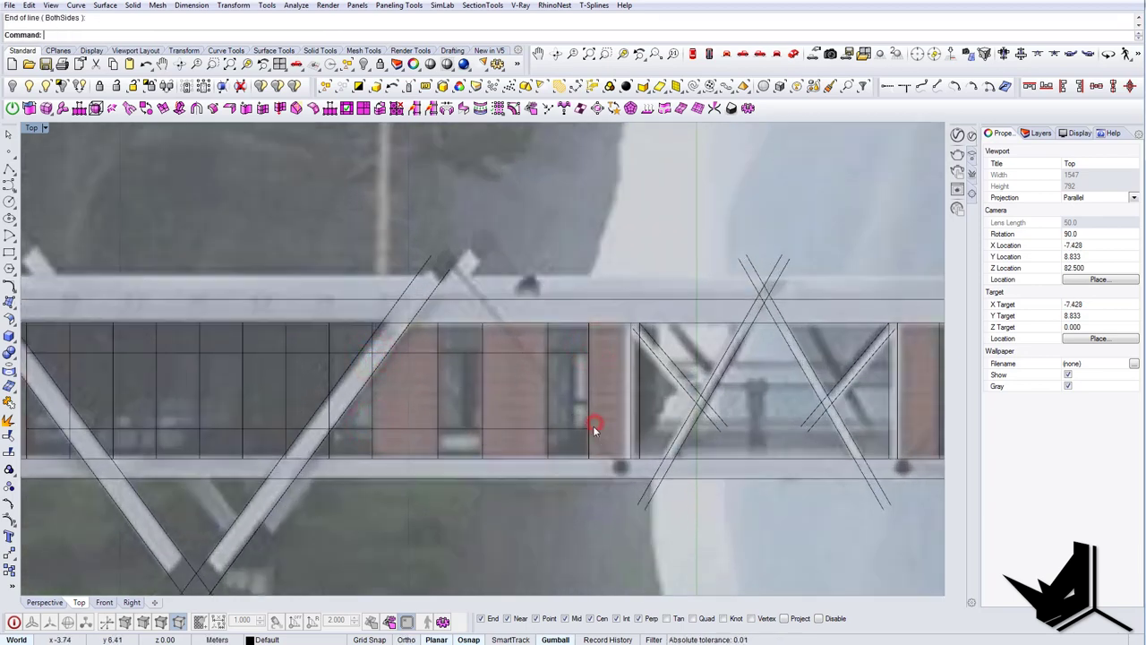
Step: Trim the new horizontal lines over the brick panels, using the four vertical edges of the two narrow windows as cutting objects
text(t)
key(Return)
drag(427, 382, 426, 382)
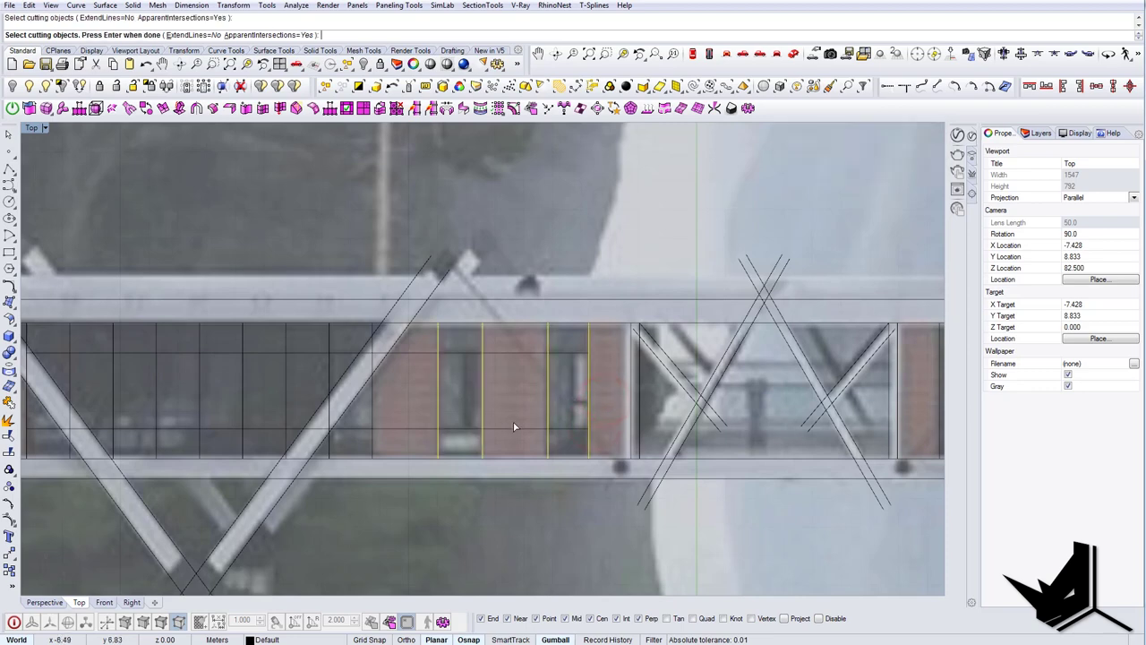
key(Return)
drag(526, 442, 499, 351)
click(417, 355)
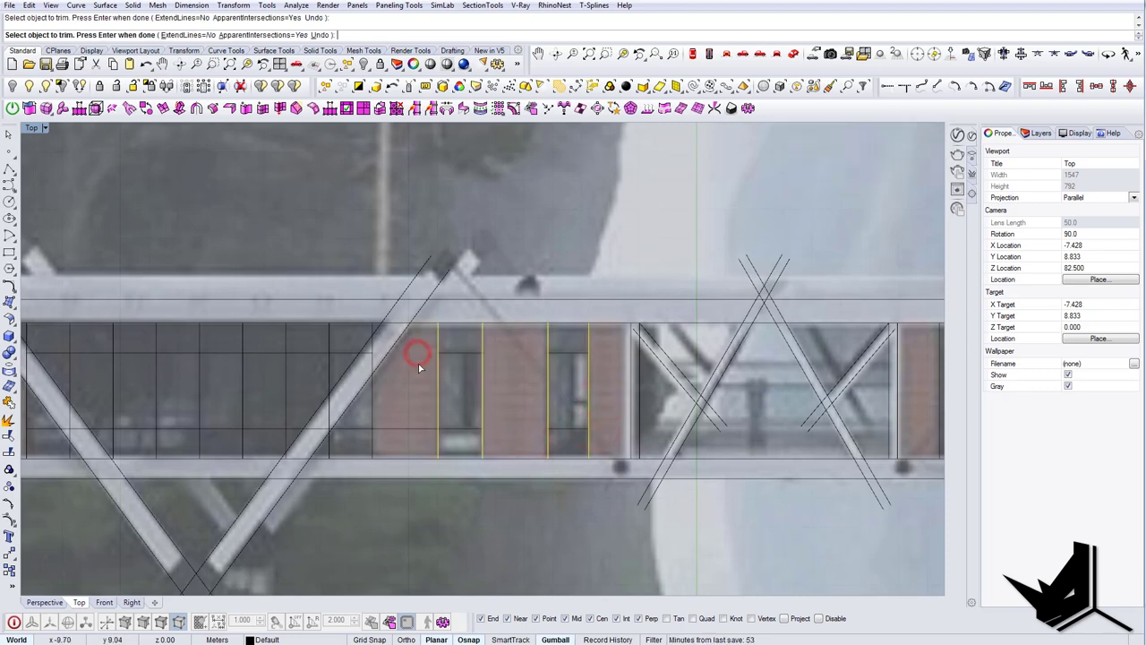
key(Return)
Step: Mirror a copy of all eight horizontal window division lines across the bridge's central vertical axis
scroll(467, 399, down, 6)
scroll(493, 388, up, 2)
right_drag(462, 390, 490, 391)
scroll(491, 392, down, 2)
drag(175, 368, 568, 419)
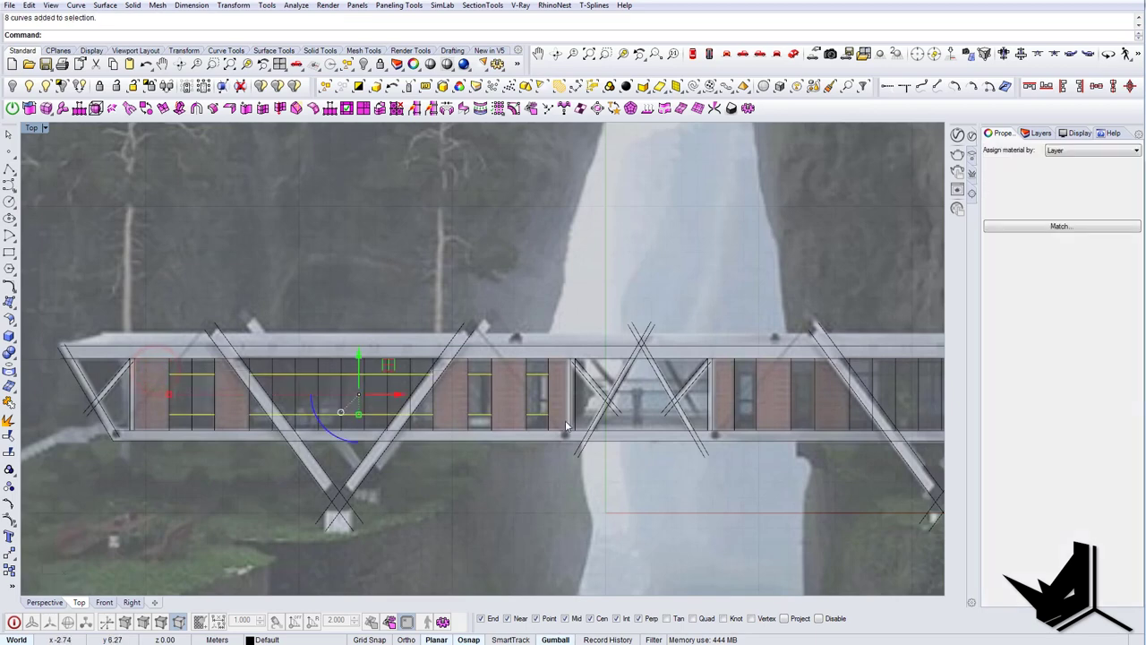
right_drag(568, 447, 432, 429)
scroll(431, 429, down, 8)
text(Mirror)
key(Return)
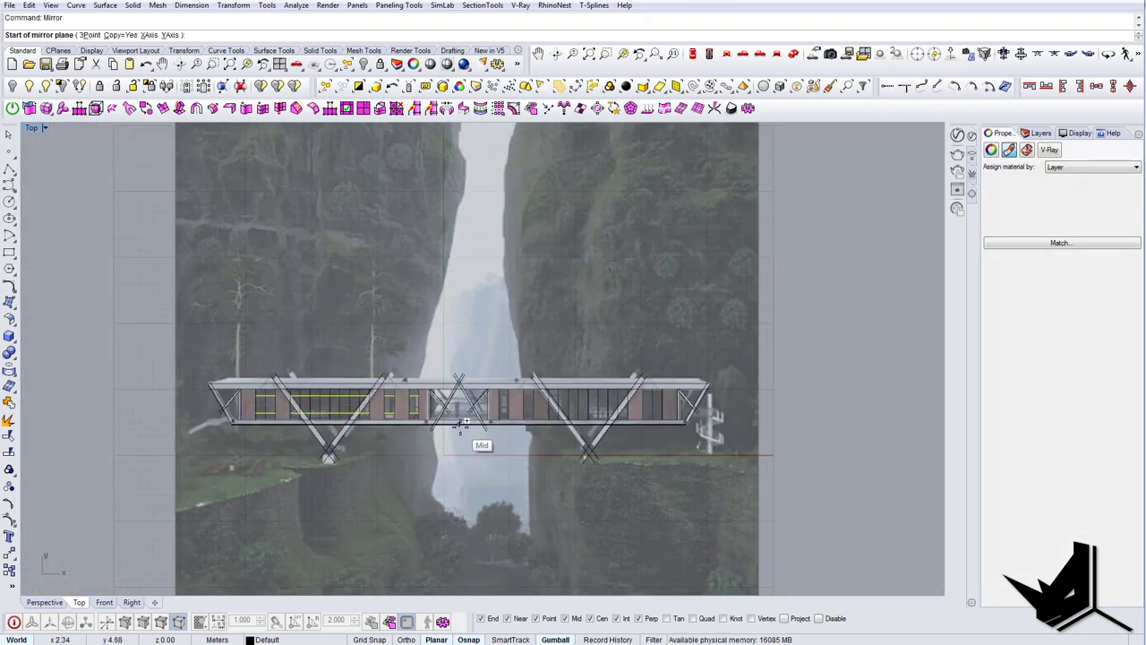
click(460, 428)
click(460, 466)
scroll(565, 413, up, 4)
scroll(565, 413, up, 2)
right_drag(449, 430, 492, 429)
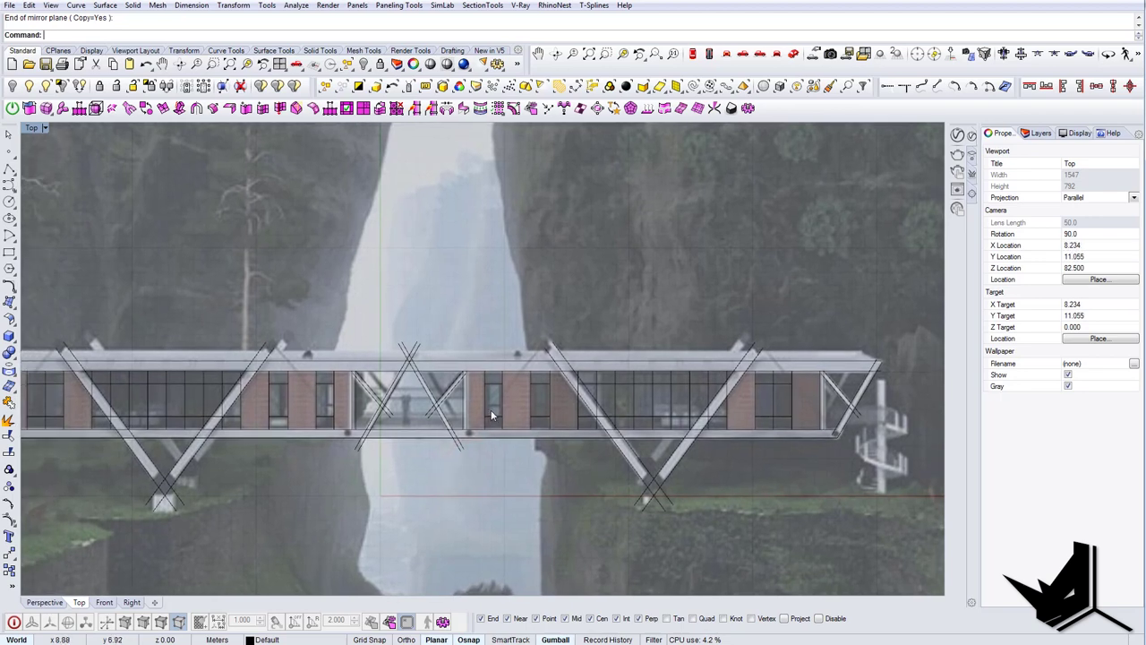
Step: Try to draw a rectangle for the left foundation block, starting from the left crossing of the V-brace lines
right_drag(244, 457, 440, 418)
text(Rectangle)
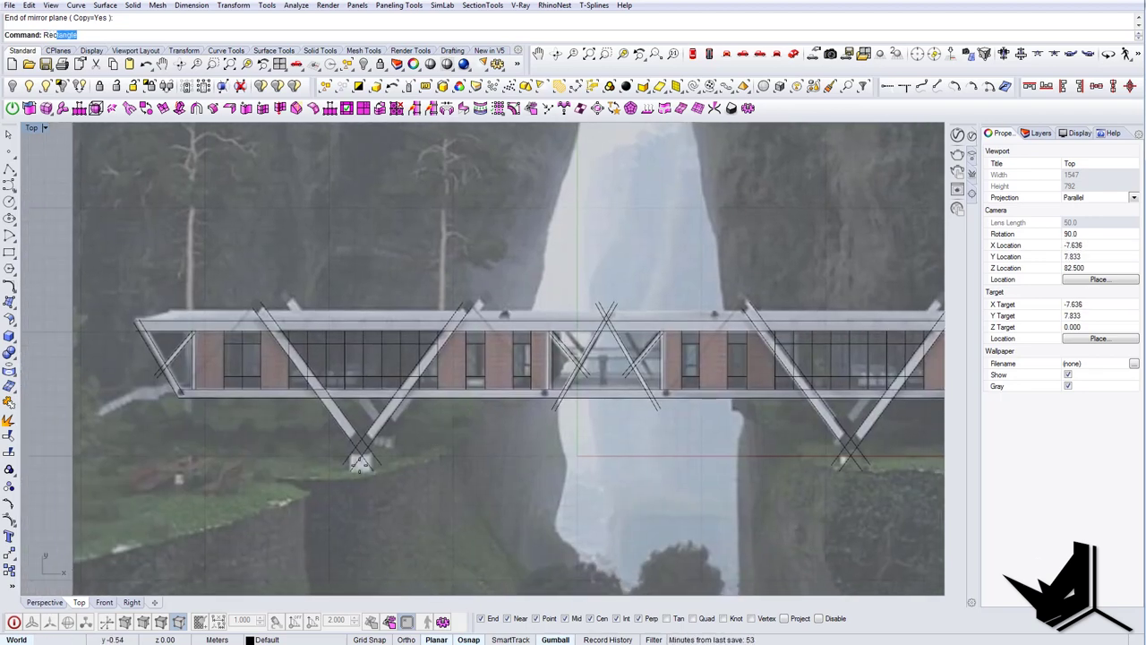
key(Return)
scroll(355, 465, up, 10)
click(358, 405)
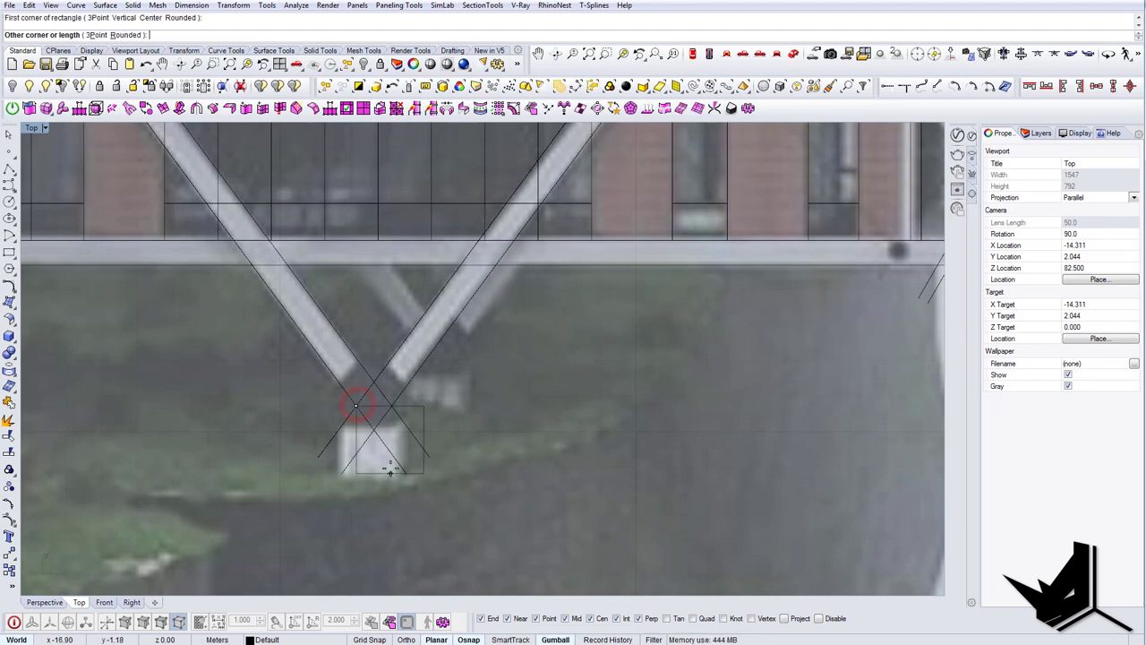
click(392, 407)
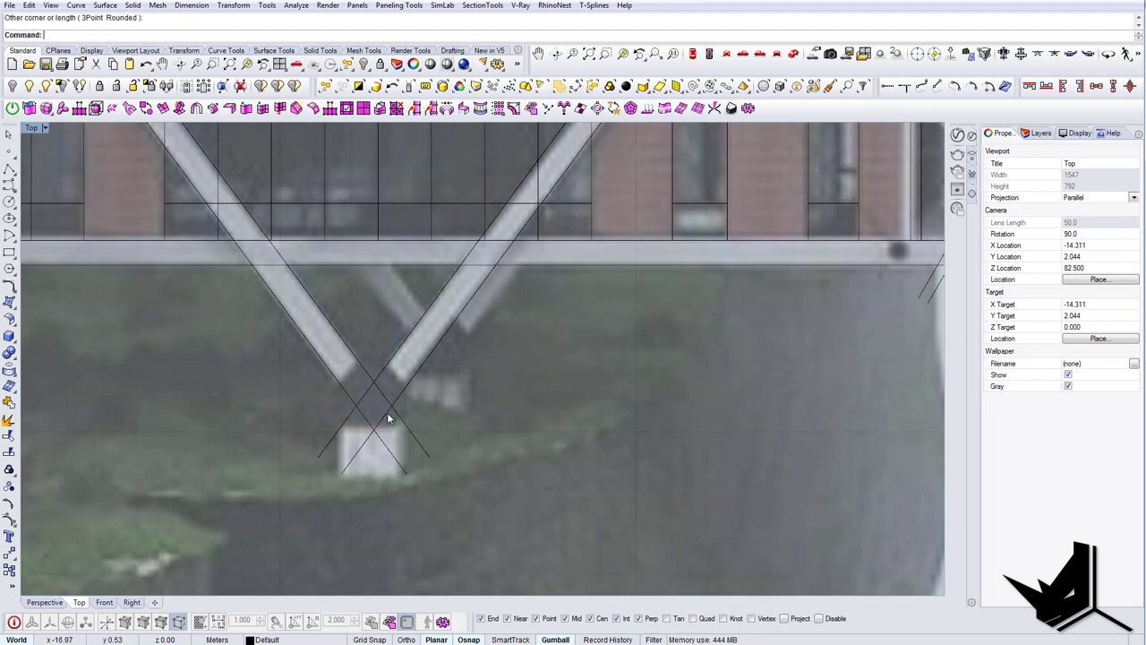
Step: Draw a vertical line from the right crossing of the V-brace lines down to the base of the left foundation block
text(line)
key(Return)
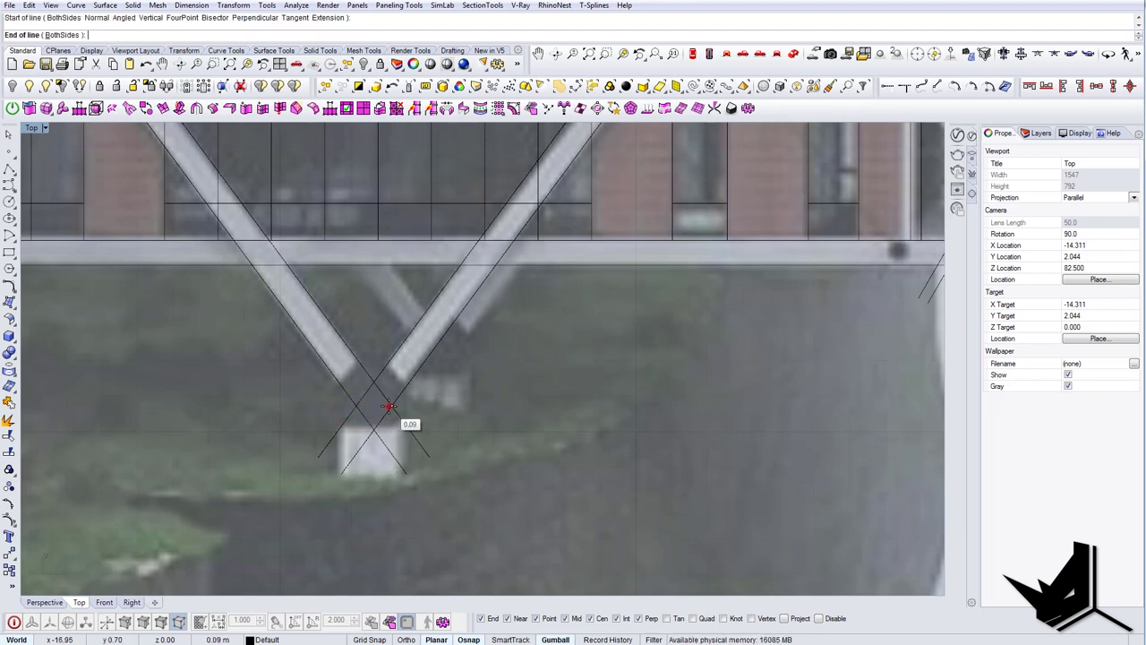
click(391, 407)
click(392, 480)
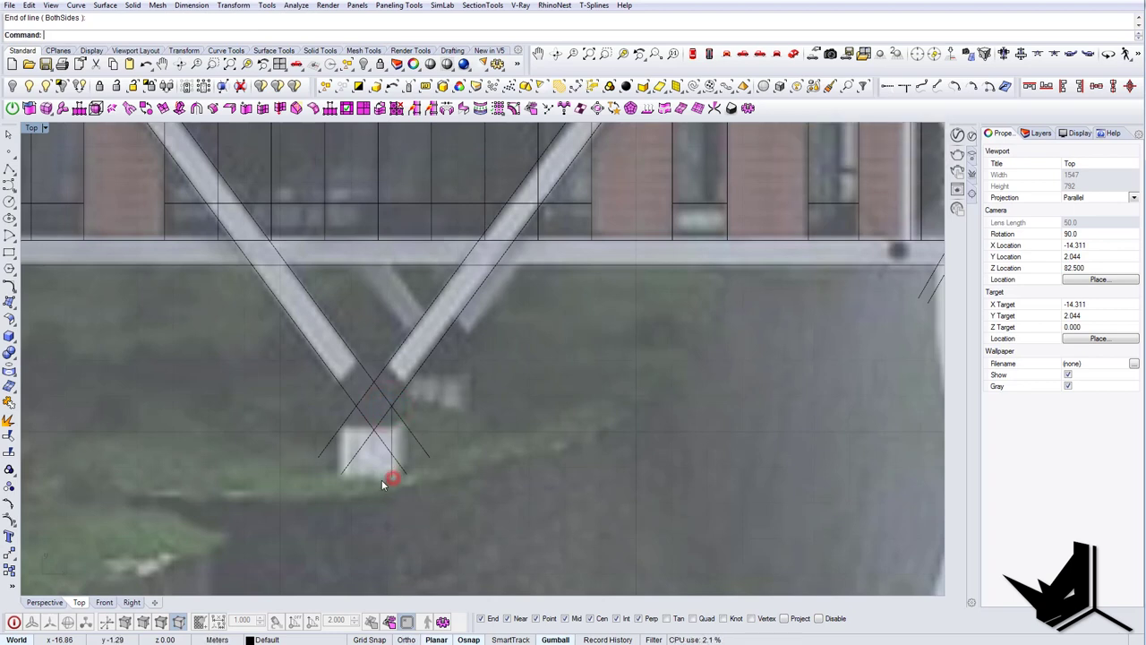
Step: Mirror the foundation's vertical line to the block's other side, using a vertical axis through the inner crossing of the V-brace lines
click(391, 433)
right_drag(390, 433, 398, 440)
text(mirror)
key(Return)
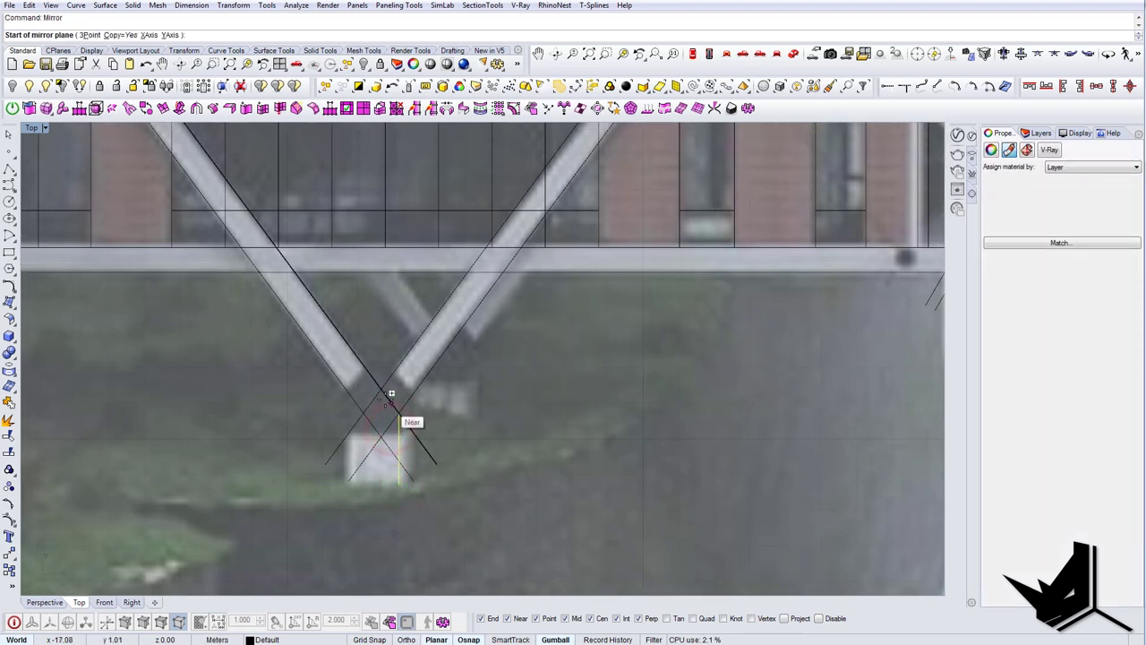
click(381, 390)
click(372, 342)
Step: Widen the spacing of the two vertical lines symmetrically to match the sides of the foundation block in the image
click(363, 472)
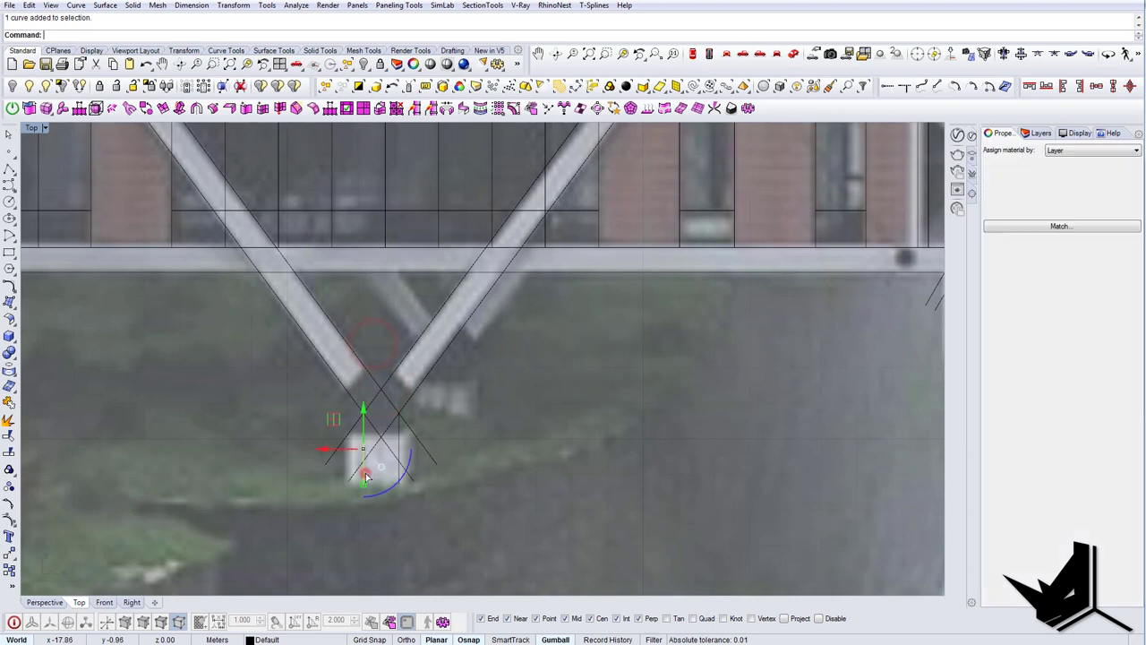
shift+click(397, 472)
drag(364, 449, 350, 451)
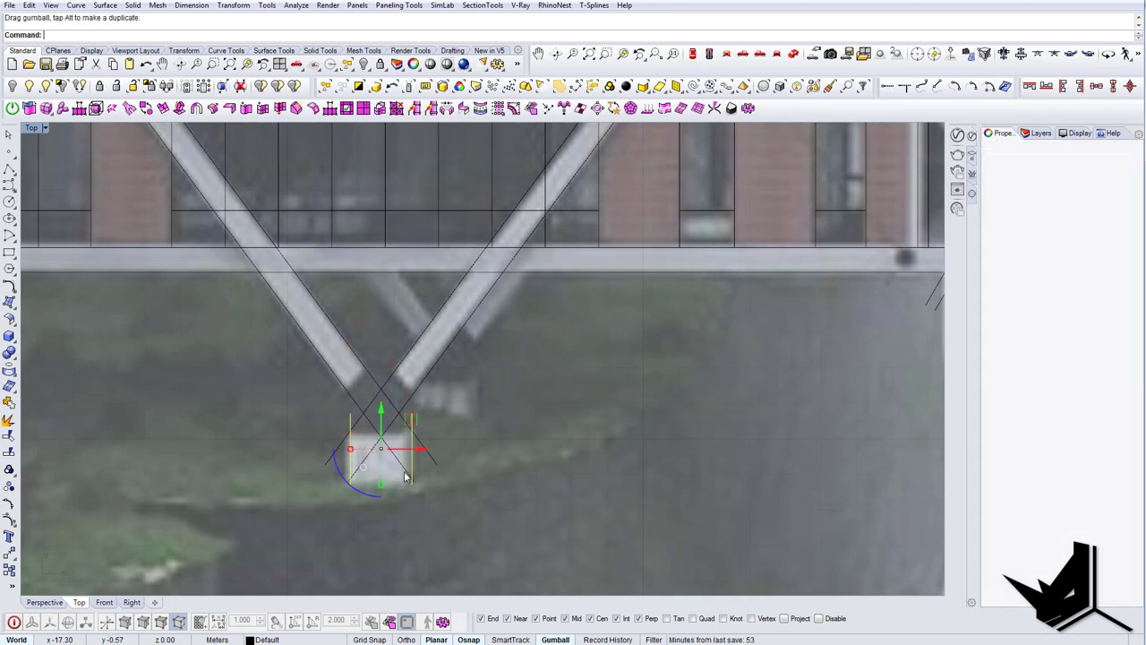
Step: Stretch both vertical lines upward with Scale1D from their lower ends until they reach the outer V-brace lines
text(scale1d)
key(Return)
click(413, 484)
click(413, 413)
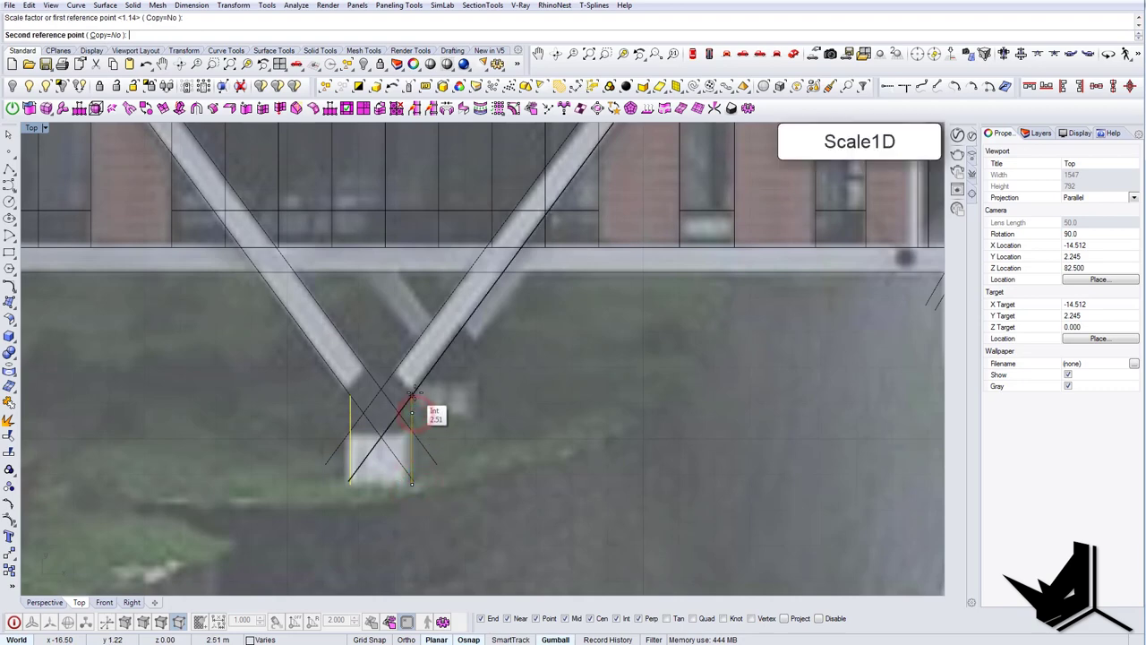
click(414, 393)
key(Escape)
right_drag(415, 473, 417, 461)
Step: Draw a horizontal base line joining the lower ends of the foundation block's two vertical lines
right_drag(384, 509, 359, 480)
text(l)
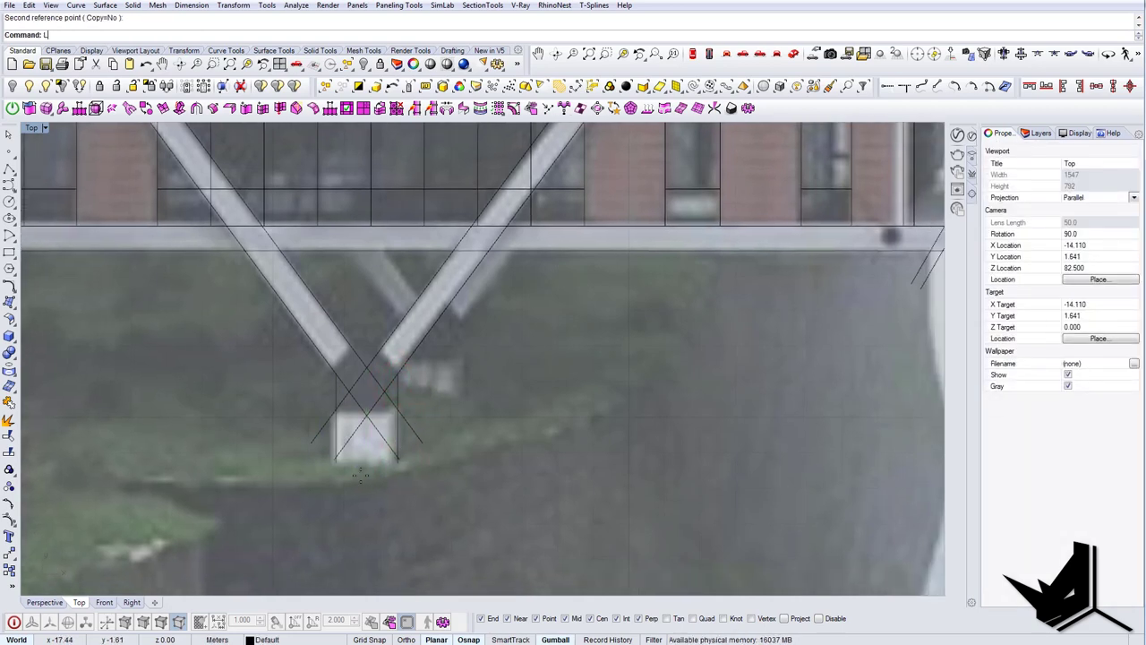
key(Return)
click(337, 468)
click(399, 470)
scroll(399, 470, down, 7)
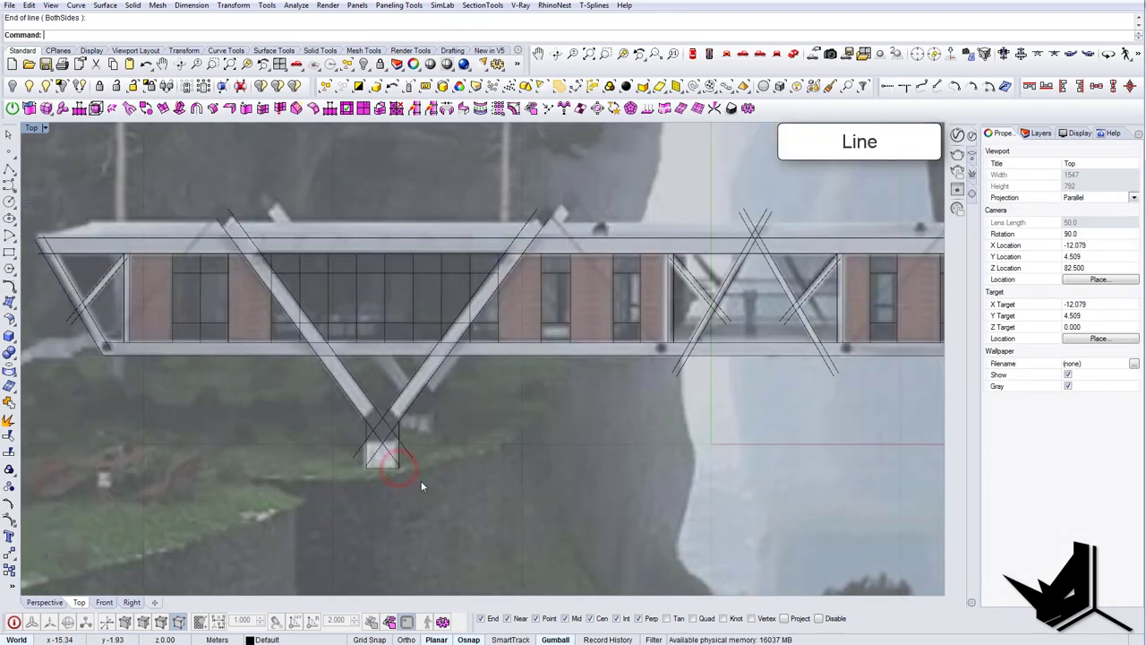
Step: Trim the V-brace line ends inside and around the foundation block, so the inner lines meet in a point
text(trim)
key(Return)
drag(439, 493, 342, 410)
scroll(376, 447, up, 8)
key(Return)
click(398, 469)
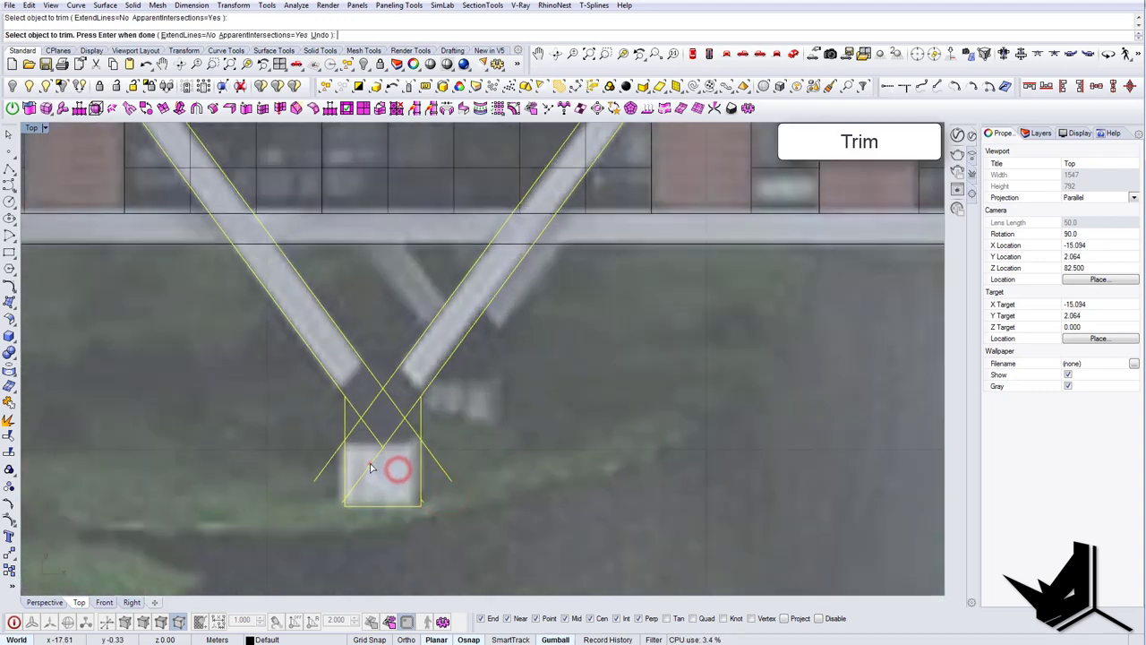
click(371, 463)
click(341, 501)
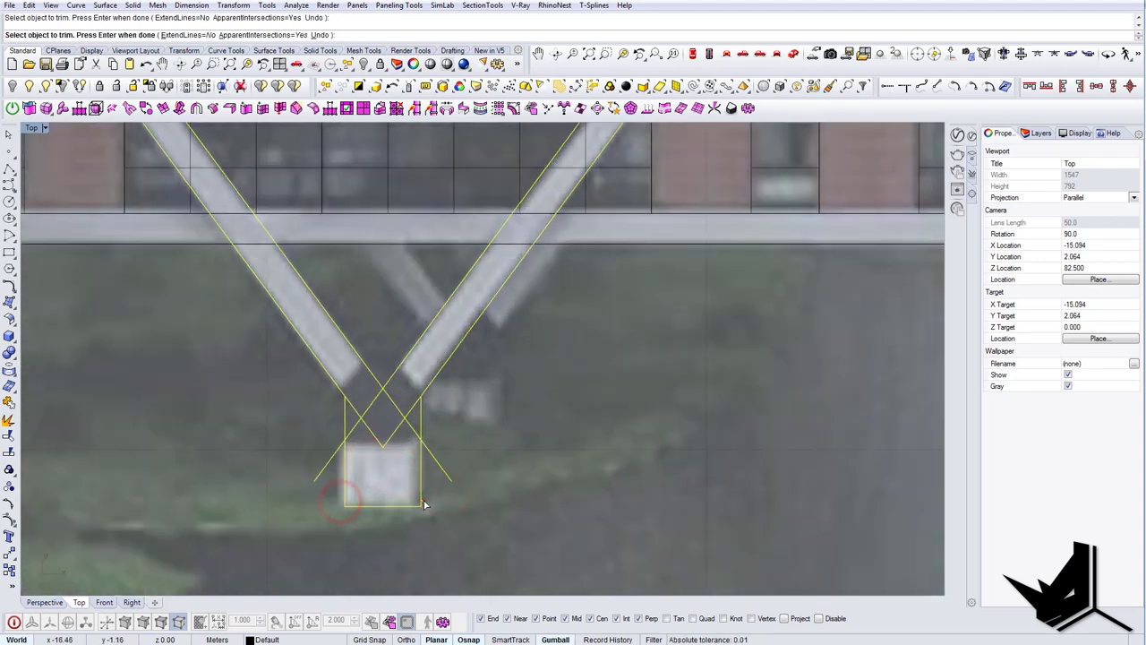
click(421, 501)
click(455, 531)
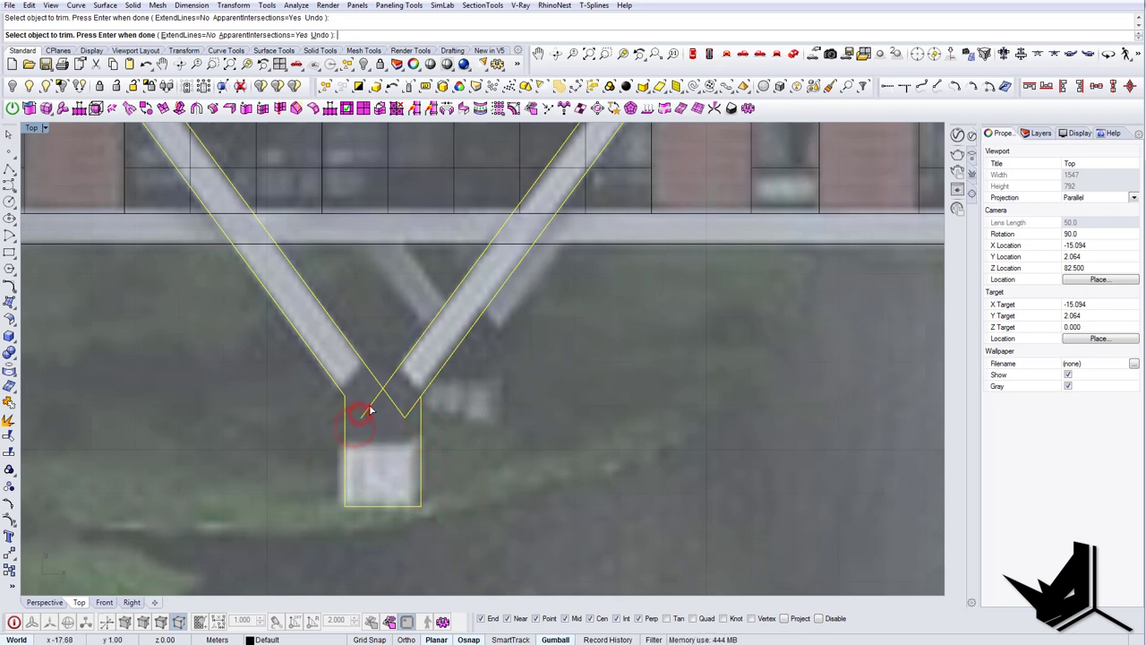
click(410, 413)
key(Return)
right_drag(379, 445, 403, 470)
text(l)
key(Return)
click(362, 412)
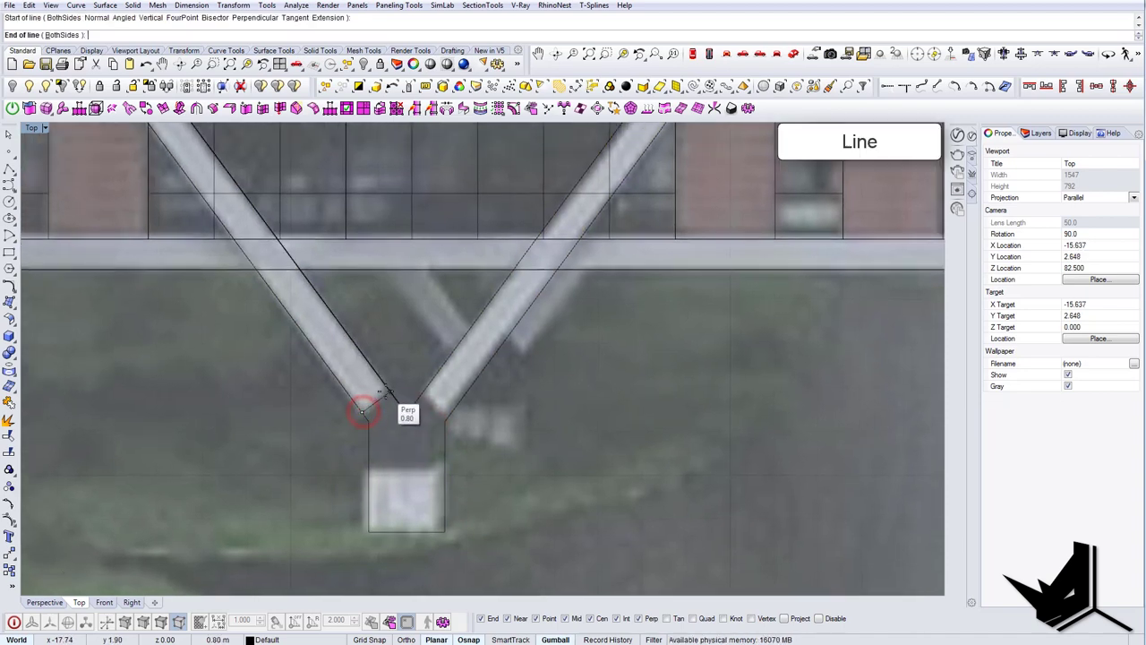
key(Escape)
scroll(383, 403, up, 6)
scroll(441, 444, down, 15)
scroll(463, 445, up, 14)
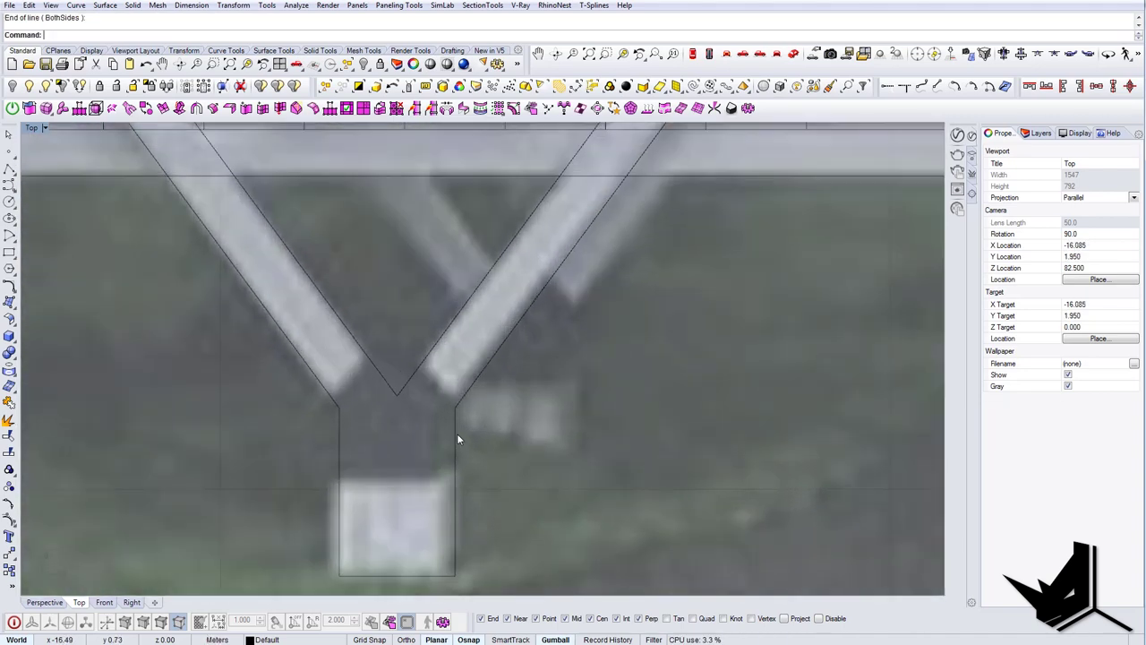
Step: Draw end lines across both V-brace legs, perpendicular to the inner edges from the block's upper corners, and join them with a horizontal line
key(Return)
click(445, 404)
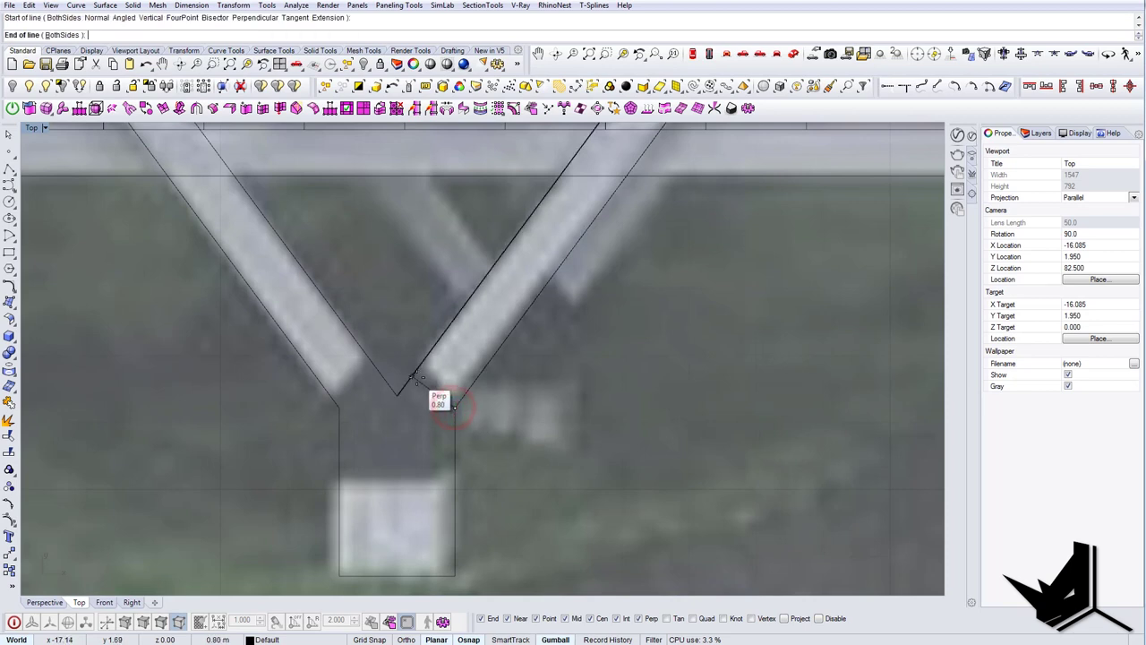
click(412, 377)
key(Return)
click(339, 406)
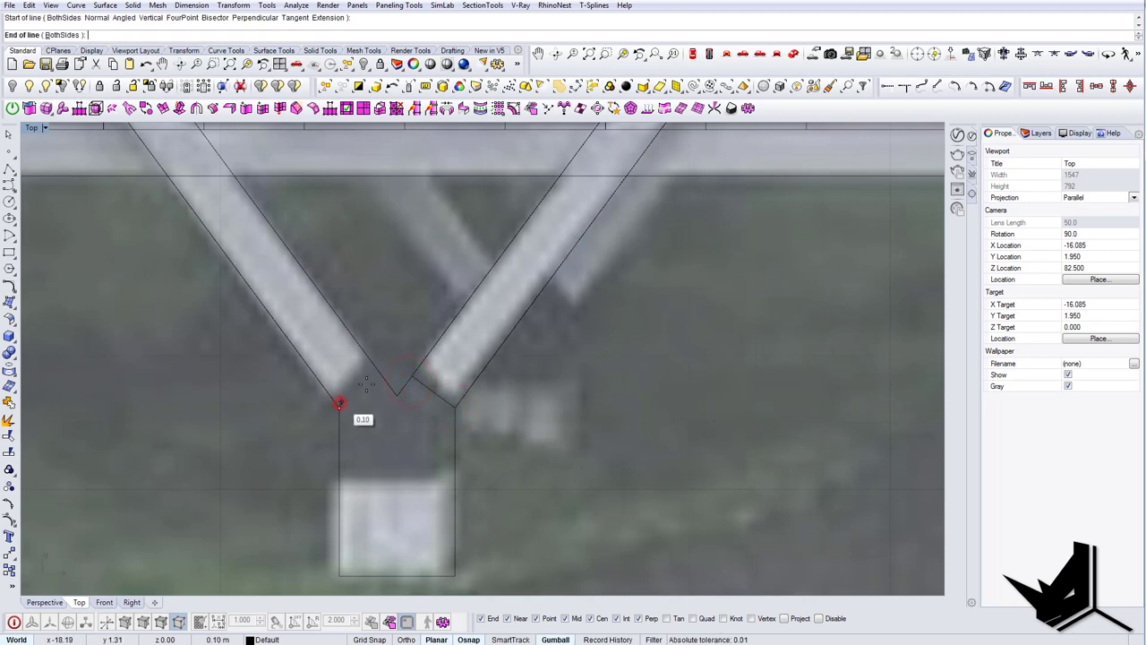
click(382, 377)
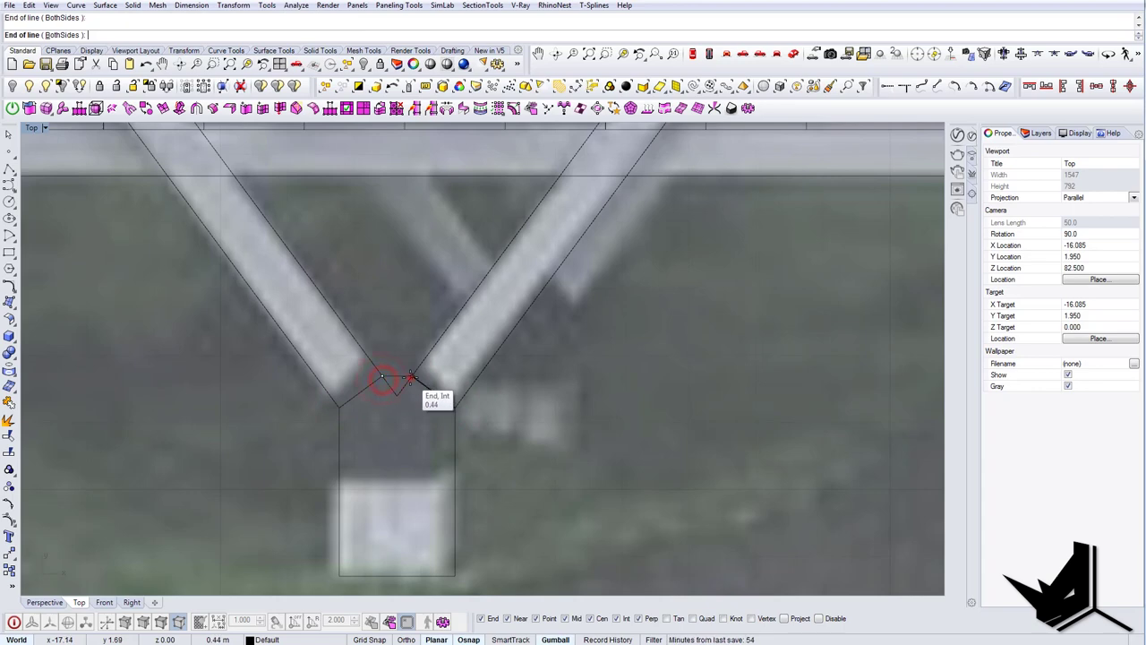
Step: Trim away the small tip of the inner V-brace lines below the new horizontal line
drag(263, 350, 261, 349)
key(Return)
key(Escape)
text(TR)
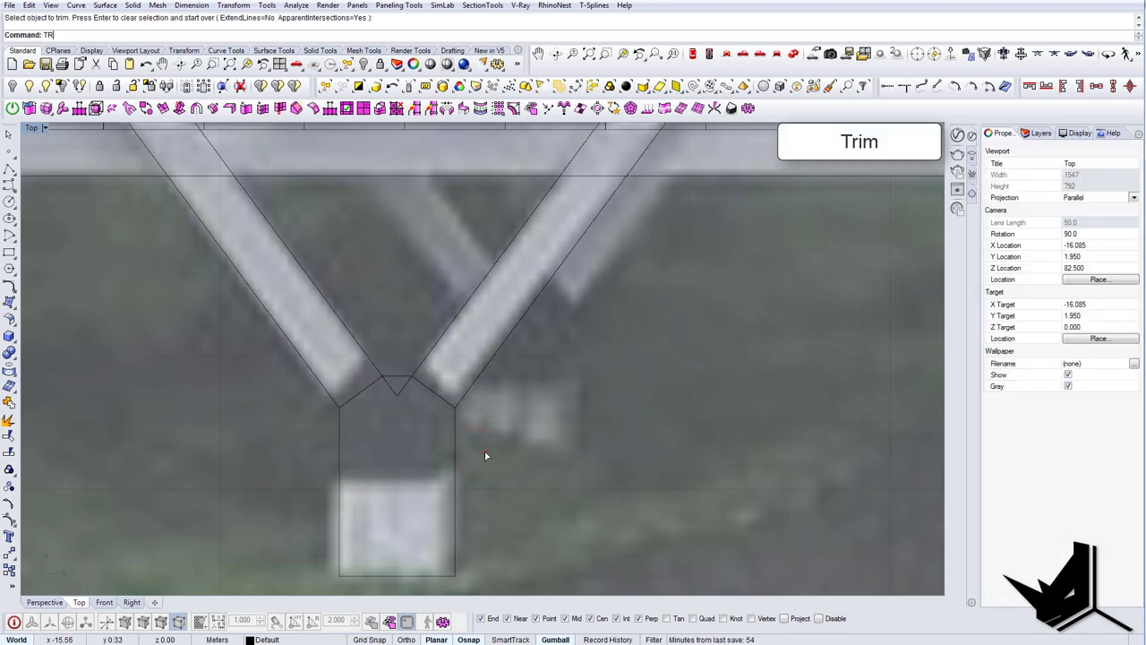
key(Return)
drag(485, 452, 277, 358)
key(Return)
click(402, 392)
key(Return)
Step: Delete the untrimmed V-brace lines on the right half of the bridge
scroll(403, 399, down, 14)
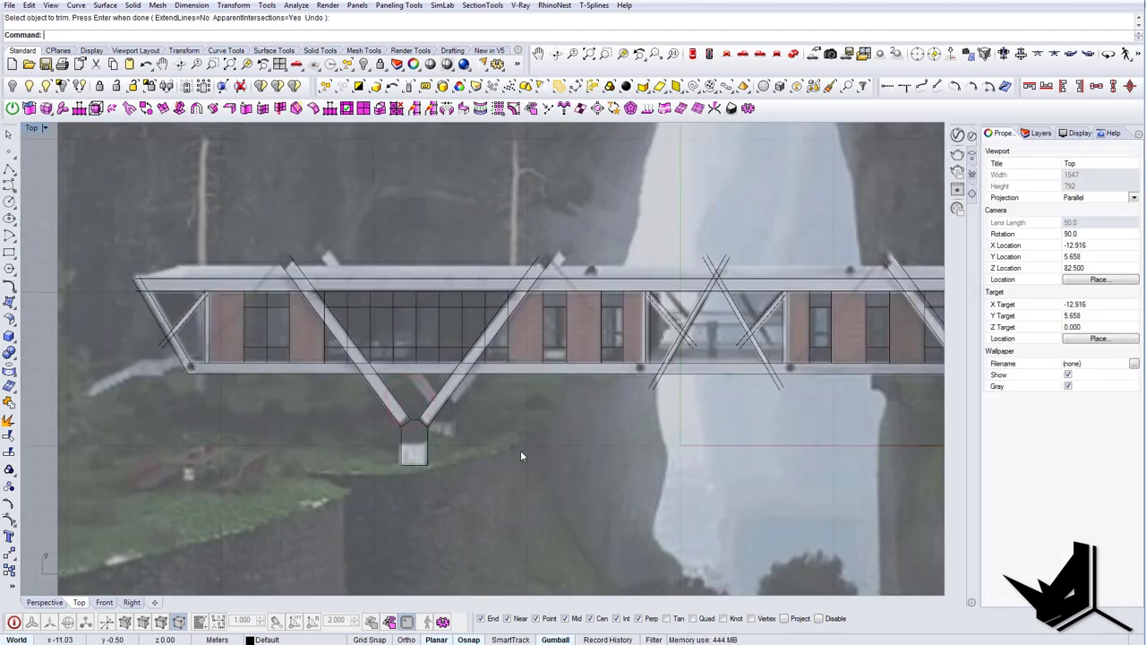
right_drag(521, 451, 474, 458)
scroll(474, 458, down, 6)
right_drag(718, 452, 655, 452)
scroll(655, 452, up, 2)
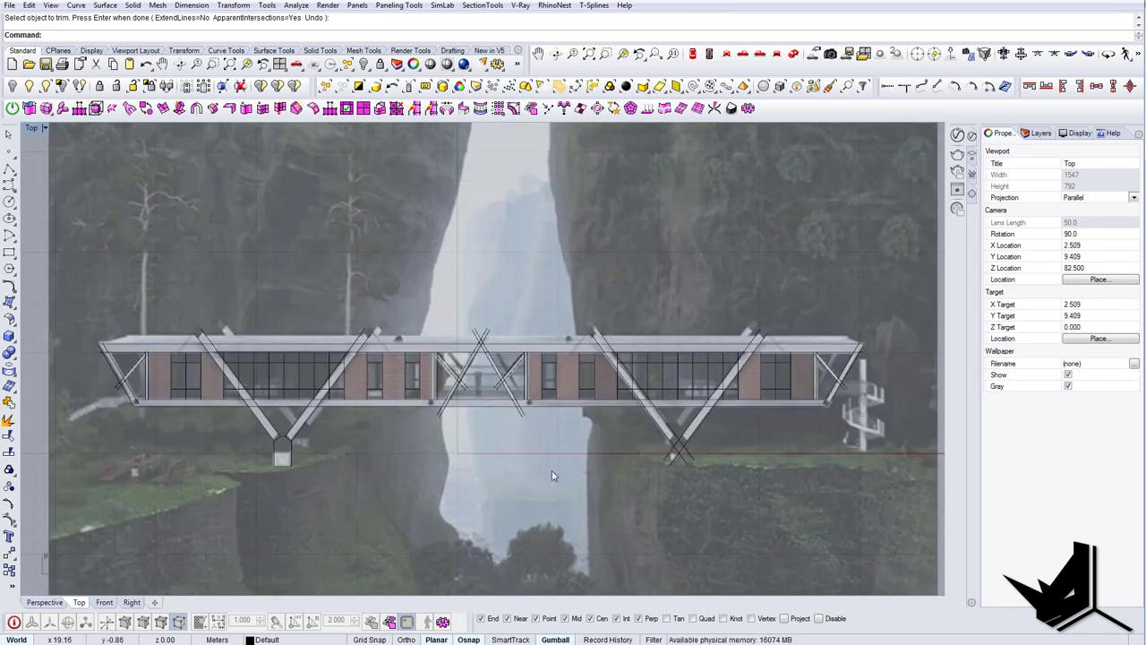
drag(761, 483, 591, 441)
key(Delete)
Step: Mirror a copy of the finished left V-brace with its foundation block across the bridge's central vertical axis
drag(355, 470, 243, 422)
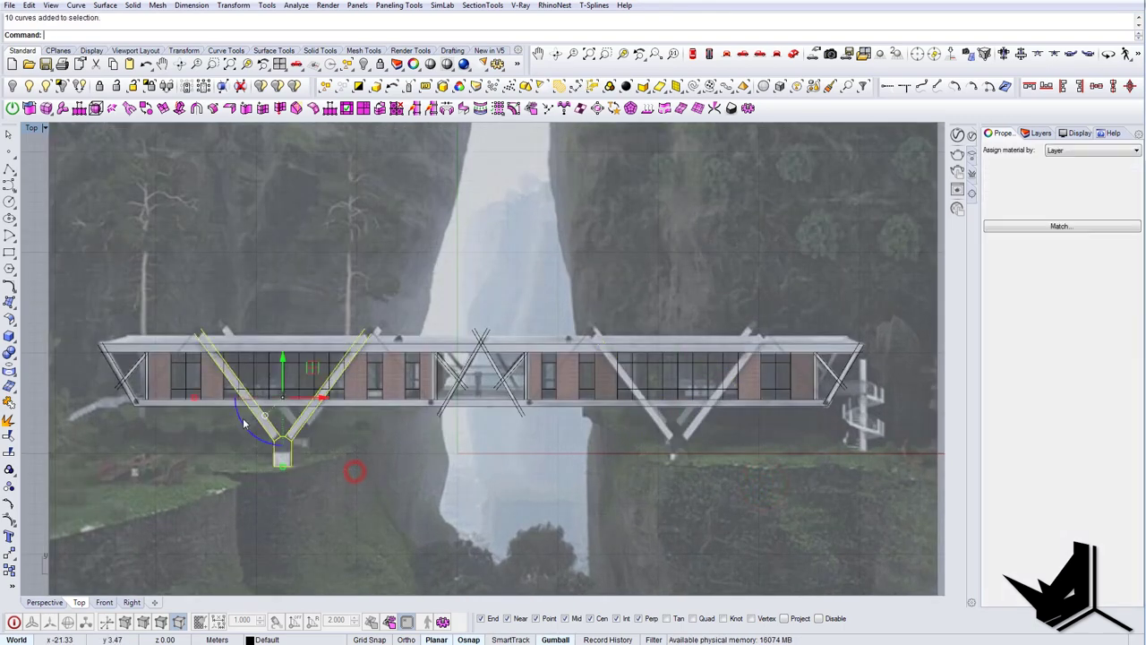
right_drag(363, 462, 379, 466)
text(mi)
key(Return)
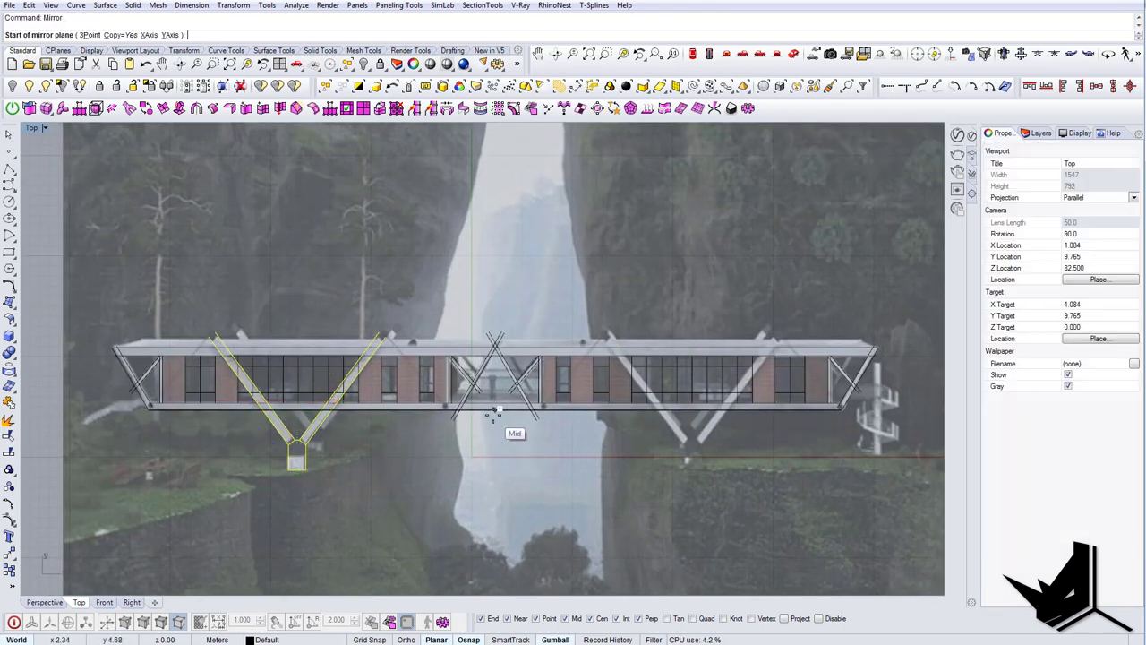
click(493, 415)
click(496, 472)
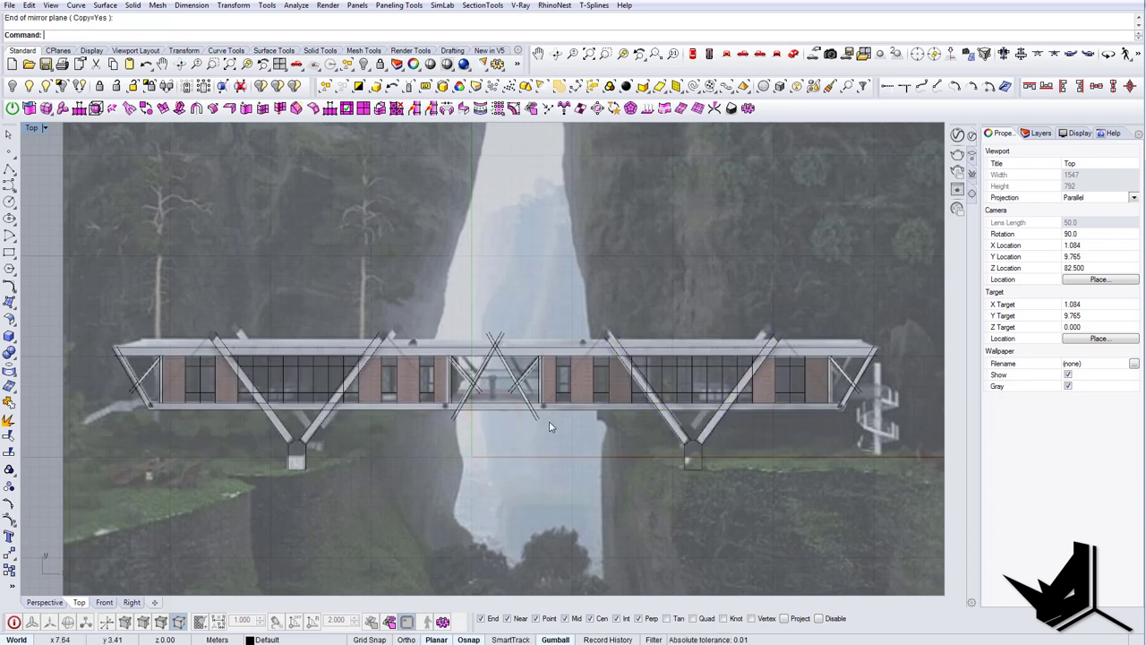
right_drag(423, 429, 411, 410)
scroll(447, 364, up, 2)
right_drag(588, 362, 479, 363)
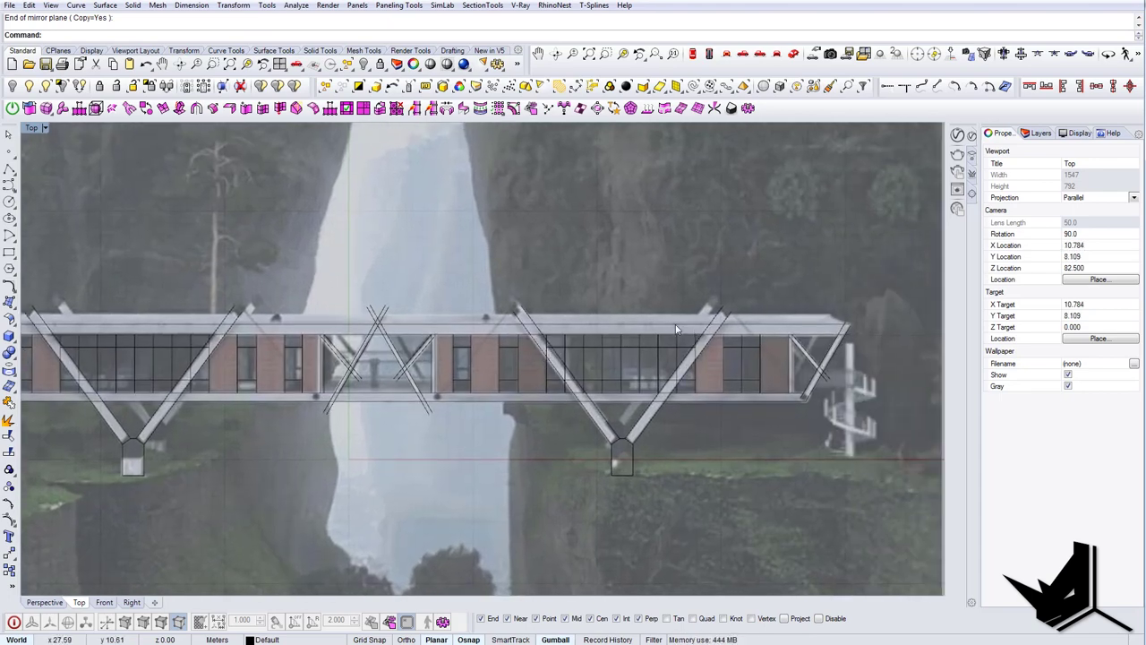
scroll(313, 365, up, 2)
right_drag(280, 368, 508, 356)
right_drag(372, 355, 408, 357)
right_drag(336, 337, 359, 338)
text(line)
key(Return)
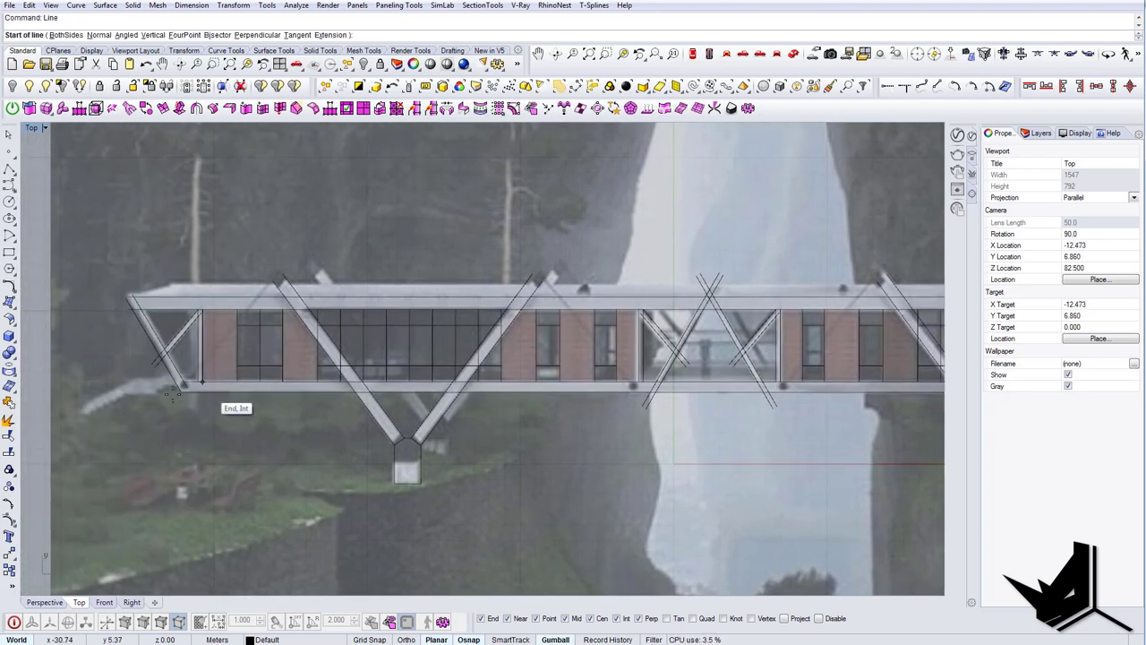
scroll(181, 394, up, 8)
key(Escape)
Step: Trim the overlapping line ends at the lower corner of the bridge's left end, where the slanted end brace meets the bottom beam
text(trim)
key(Return)
drag(229, 417, 199, 361)
key(Return)
click(197, 372)
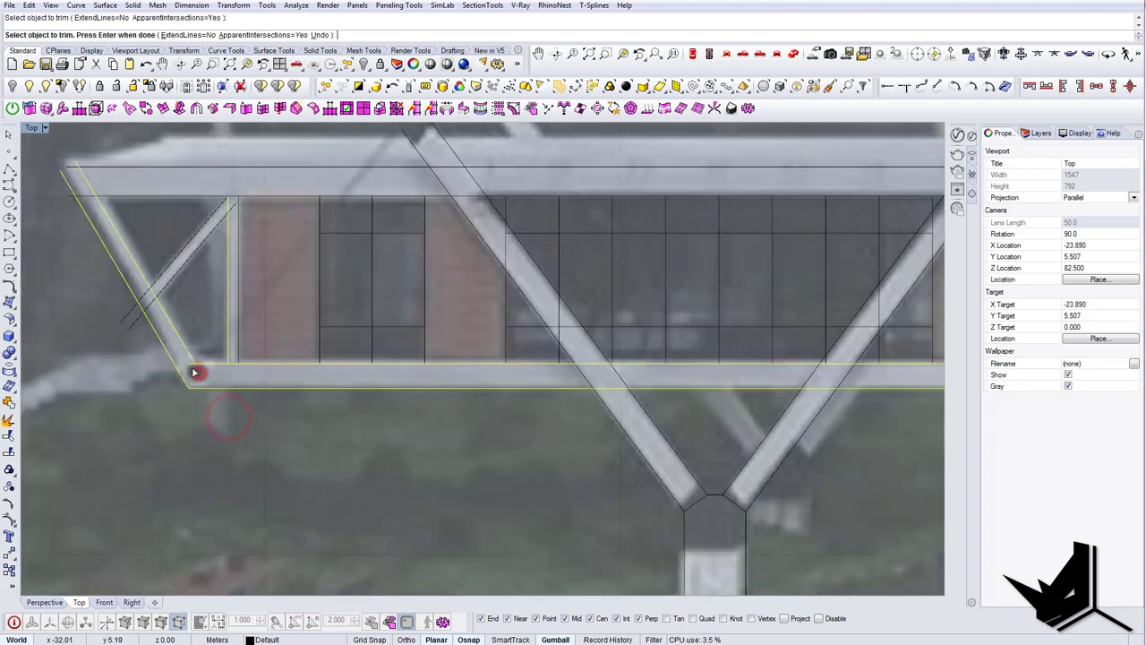
click(191, 363)
key(Return)
Step: Draw a diagonal line from the inner lower corner of the left end, through the left V-brace's upper outer endpoint, past the roof
right_drag(260, 417, 275, 444)
text(line)
key(Return)
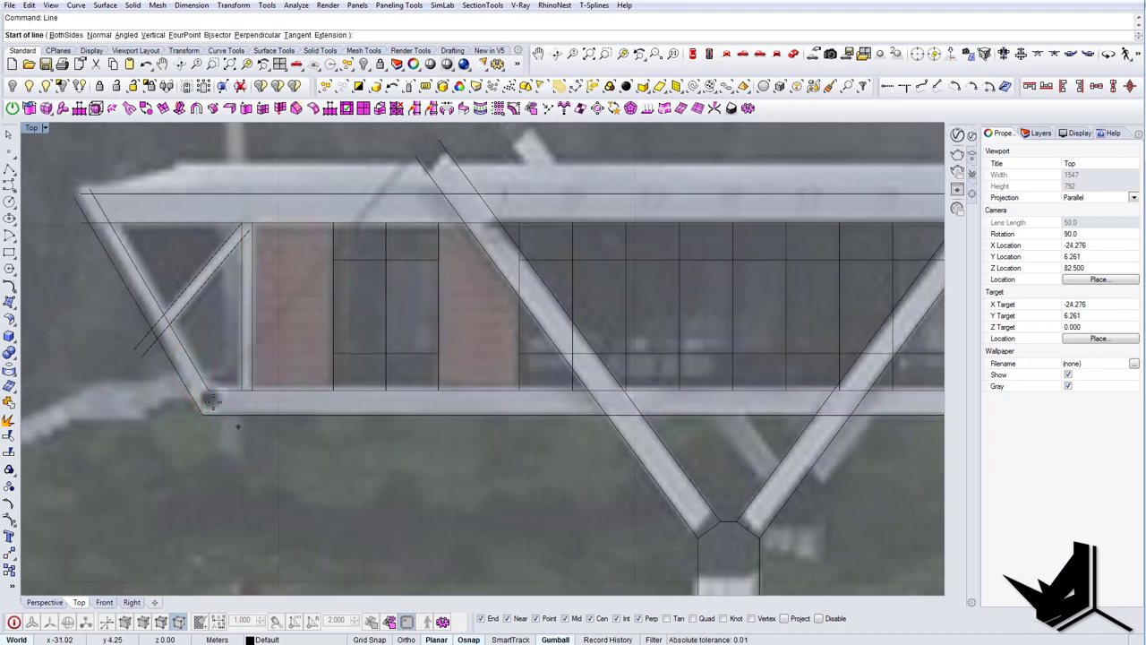
scroll(213, 399, up, 6)
click(208, 384)
scroll(276, 459, down, 2)
scroll(285, 459, down, 8)
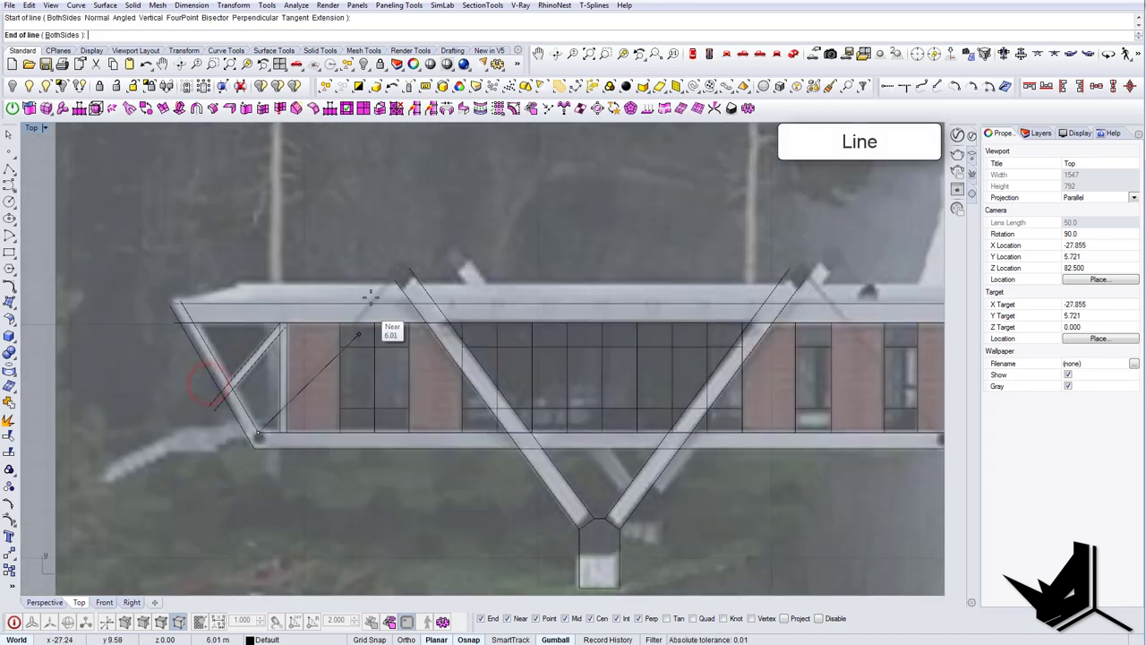
scroll(383, 277, up, 4)
key(Tab)
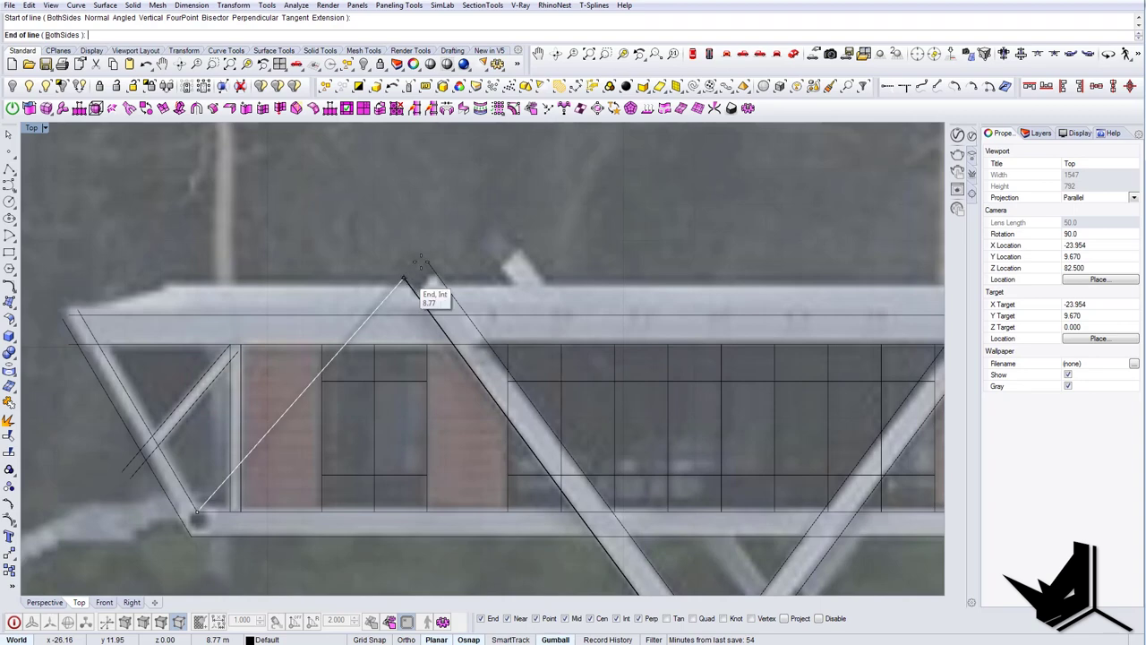
click(457, 236)
Step: Mirror a copy of the new diagonal line to the right end across the bridge's central vertical axis
click(440, 237)
scroll(439, 254, down, 8)
right_drag(629, 339, 465, 319)
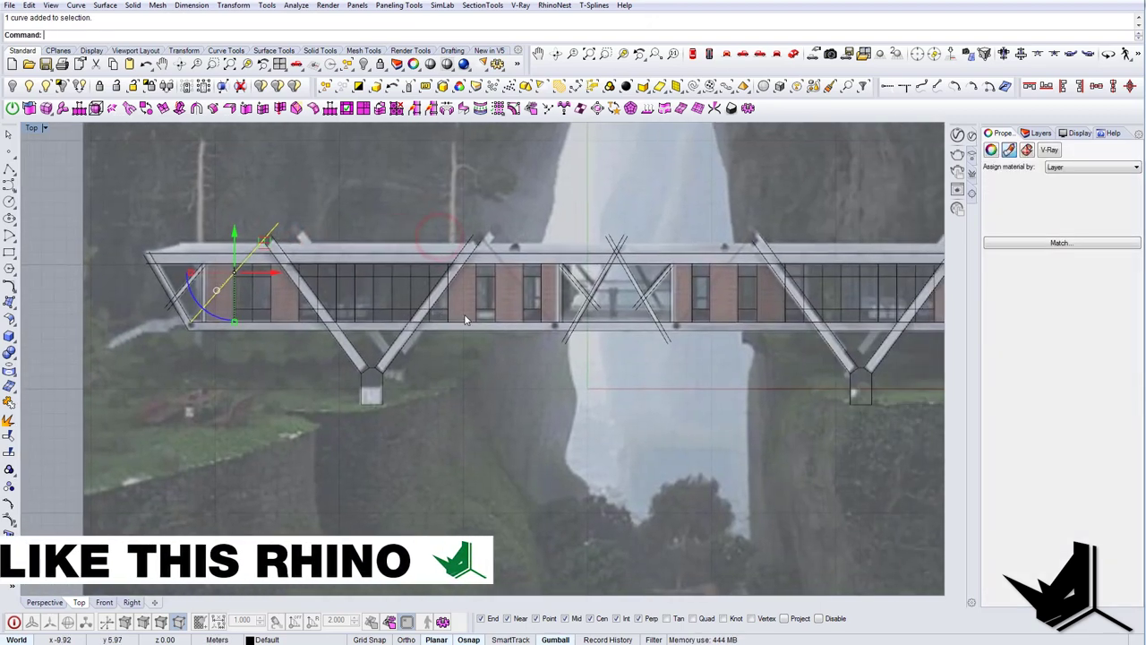
scroll(462, 315, down, 6)
text(mirror)
key(Return)
click(544, 323)
shift+click(552, 368)
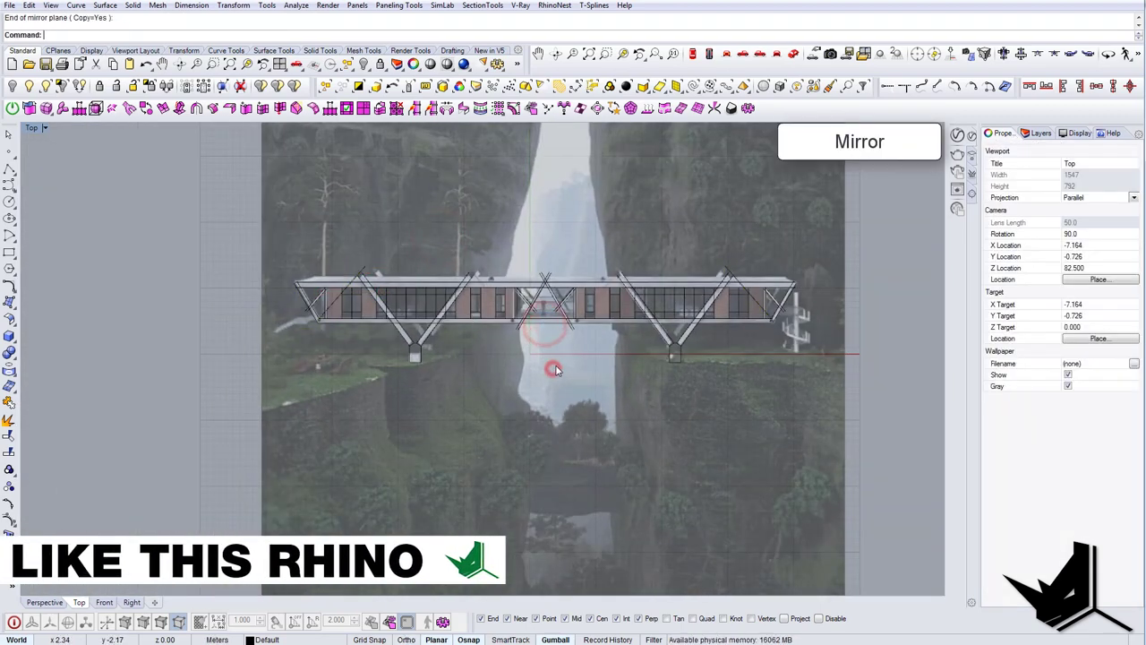
Step: Copy the right-end diagonal about 39.1 m horizontally to the foot of the post on the left side of the central opening
scroll(674, 273, up, 6)
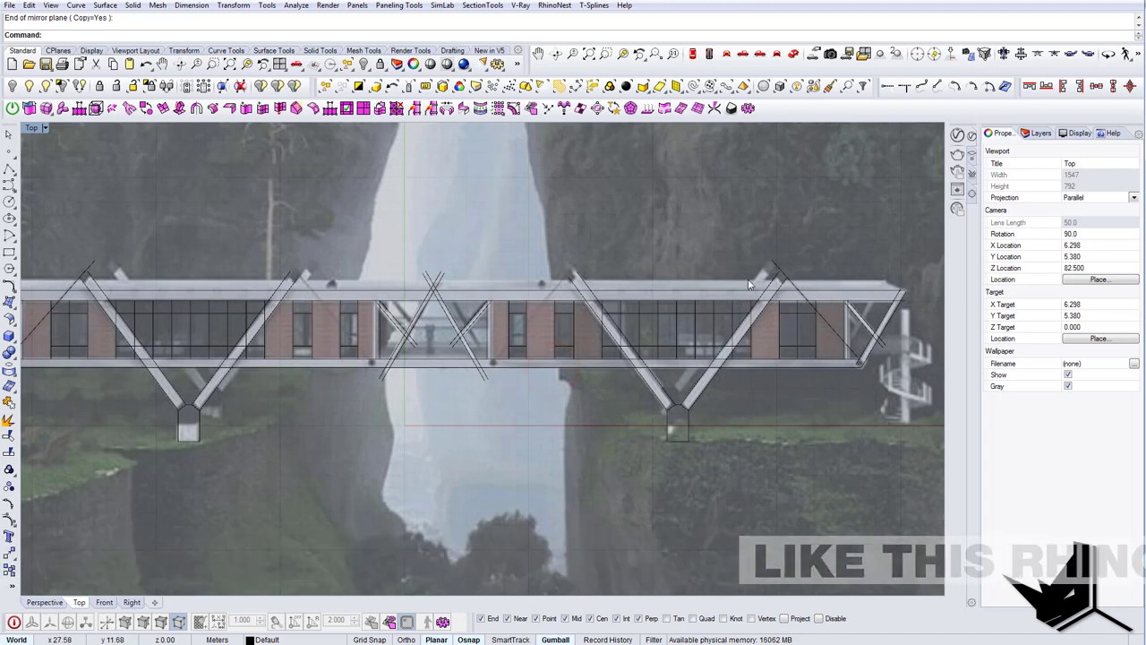
click(776, 265)
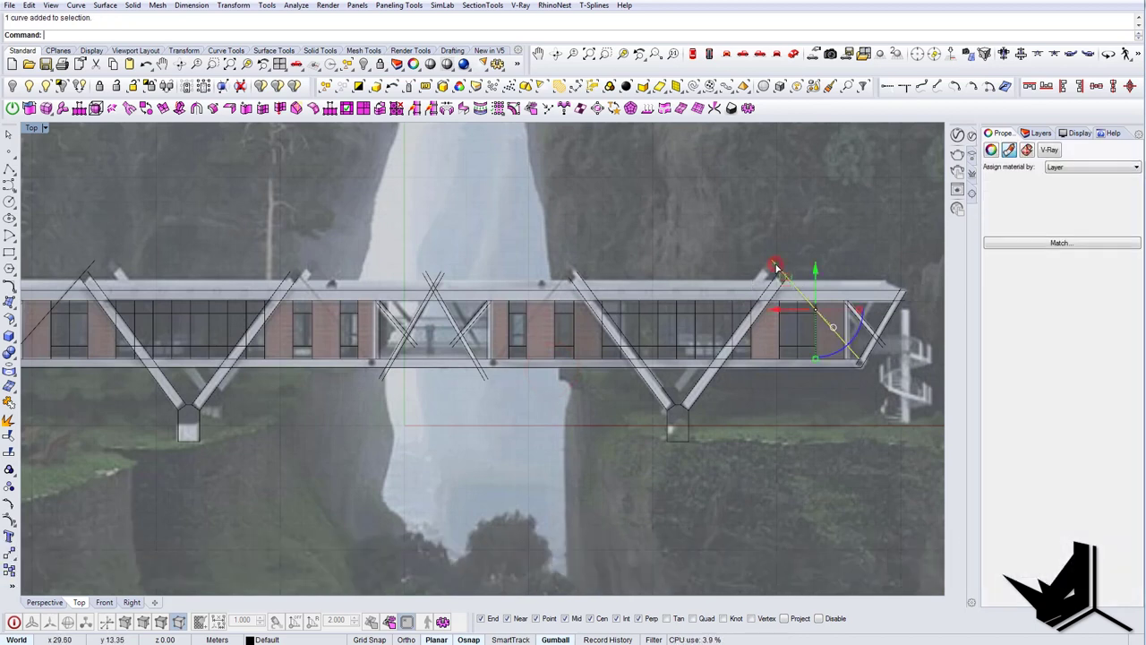
text(copy)
key(Return)
click(859, 360)
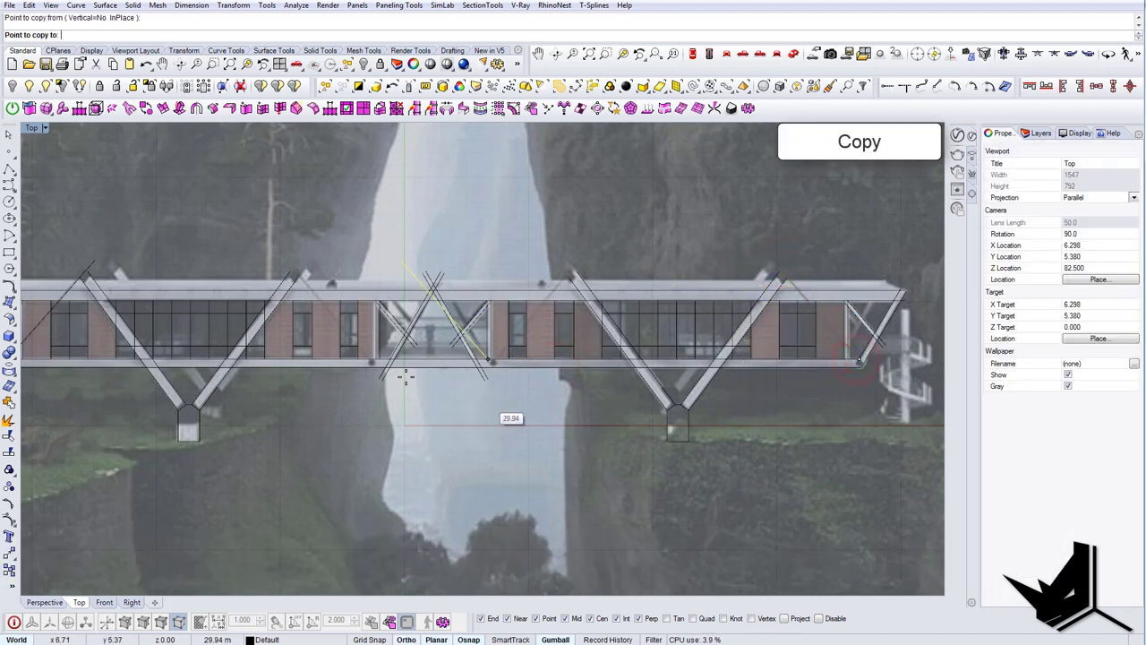
scroll(396, 450, up, 2)
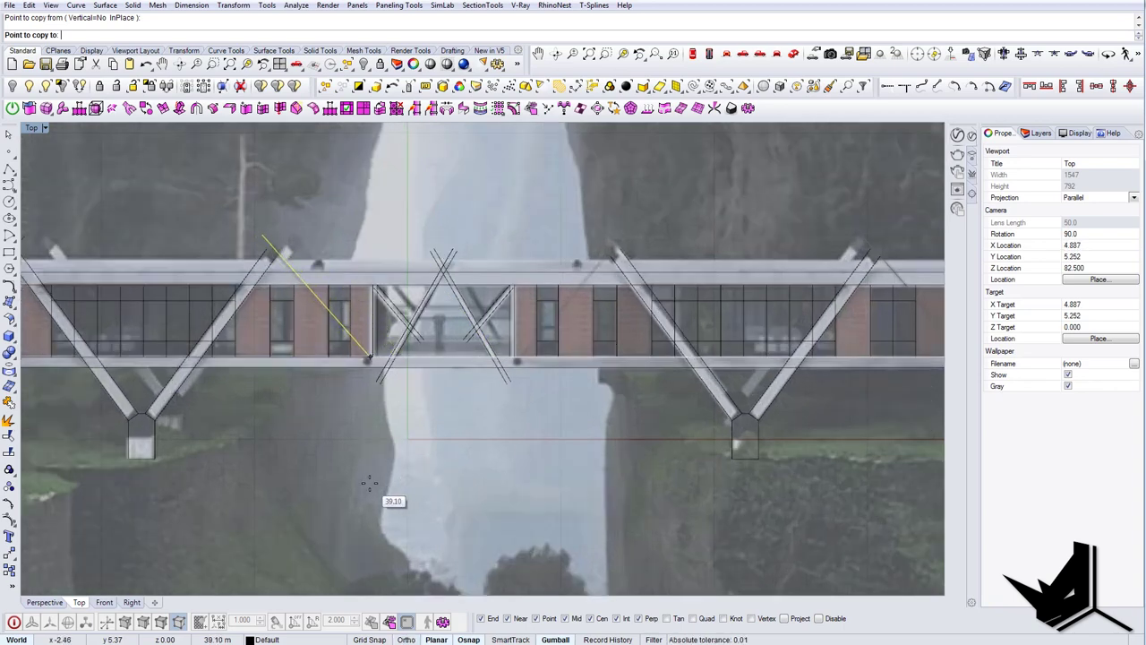
shift+click(369, 482)
right_click(368, 482)
Step: Mirror a copy of the diagonal beside the central opening across the bridge's central vertical axis
click(262, 235)
right_drag(469, 356, 455, 345)
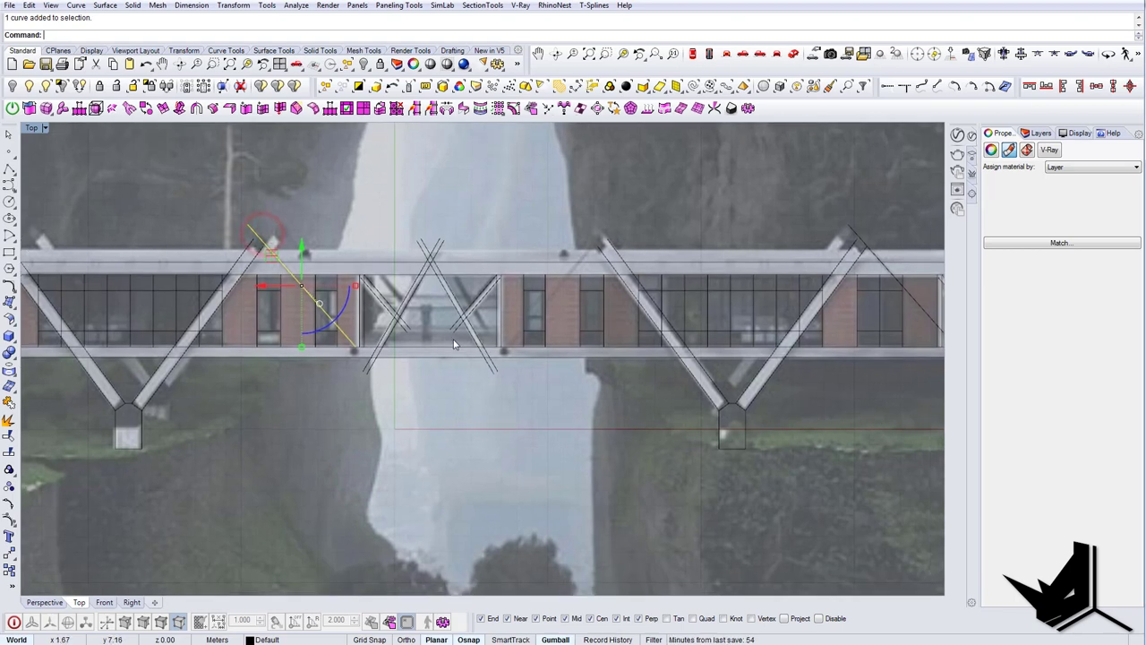
text(mi)
key(Return)
click(433, 358)
click(439, 436)
key(Escape)
scroll(444, 429, down, 8)
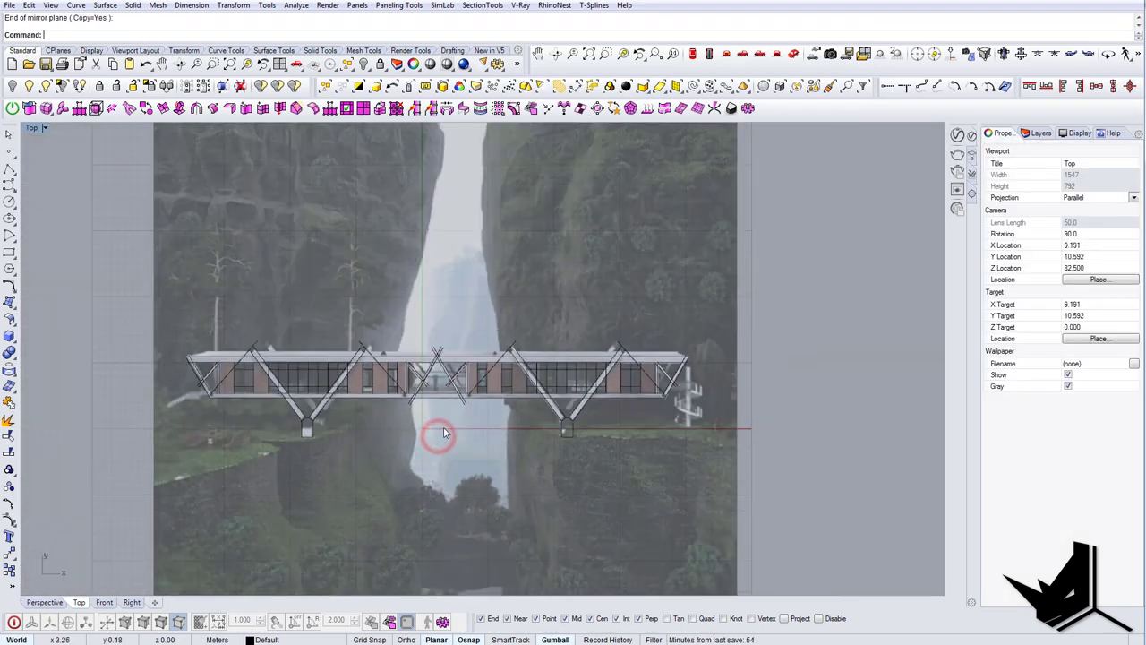
right_drag(503, 408, 500, 348)
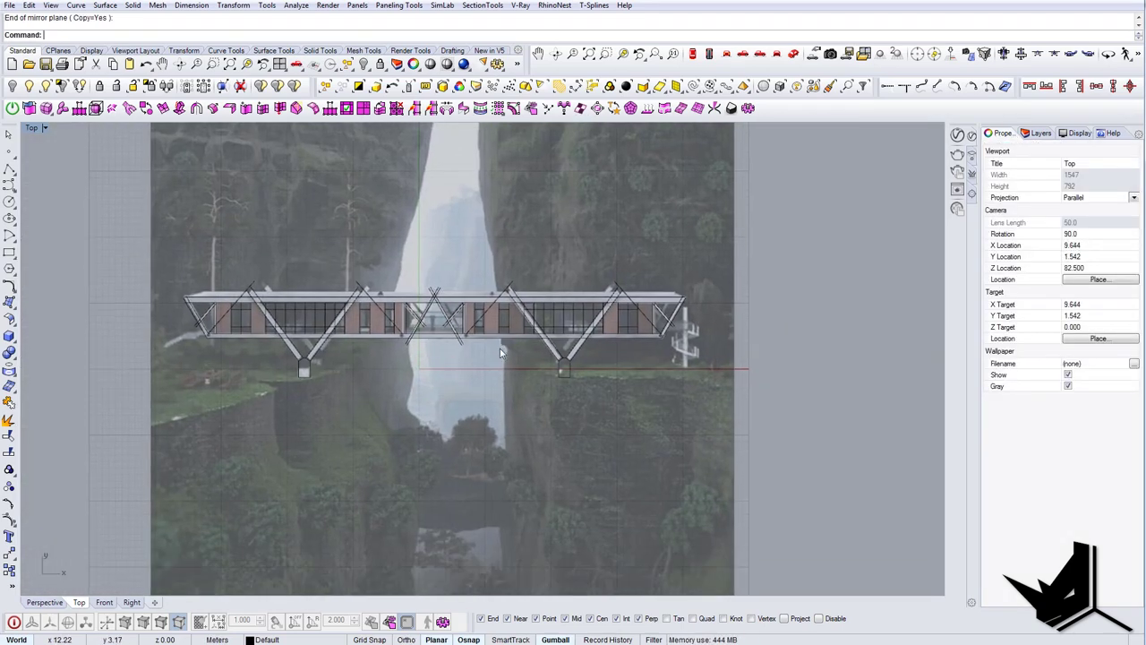
Step: Unlock the background reference picture and hide it so only the traced linework remains
scroll(501, 349, down, 2)
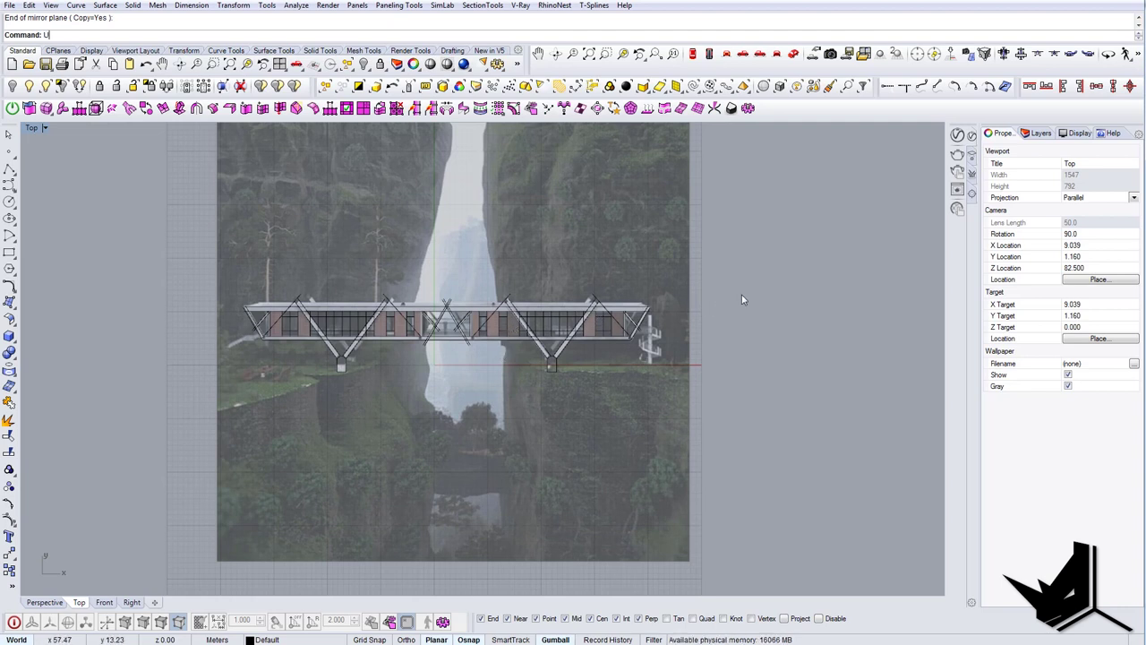
key(Return)
click(633, 299)
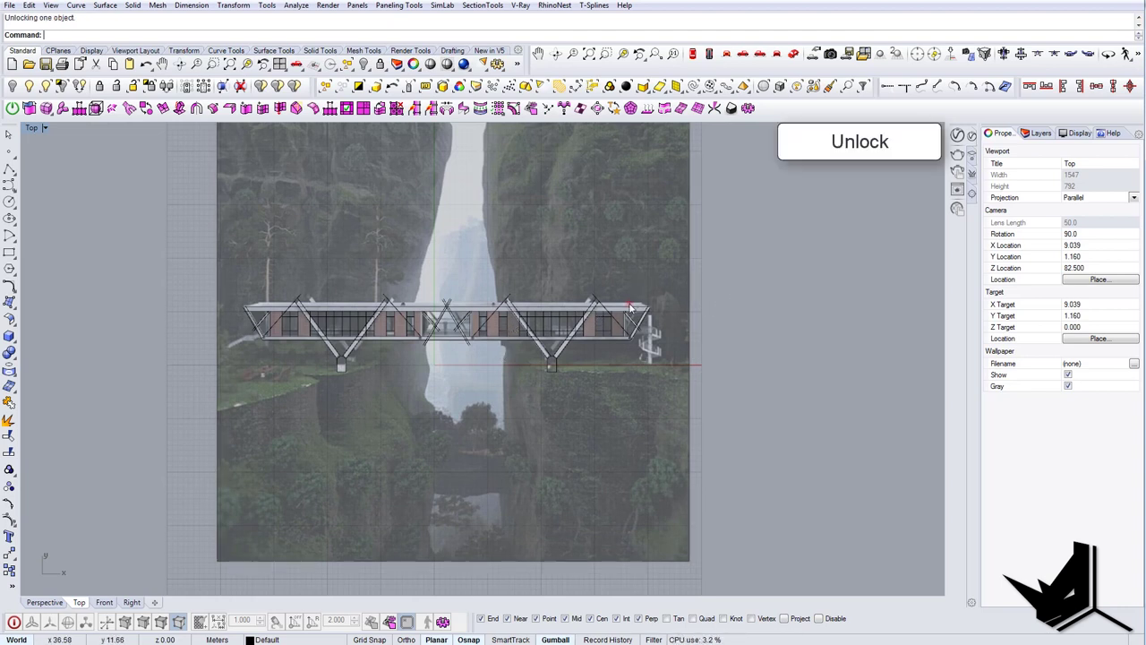
click(654, 254)
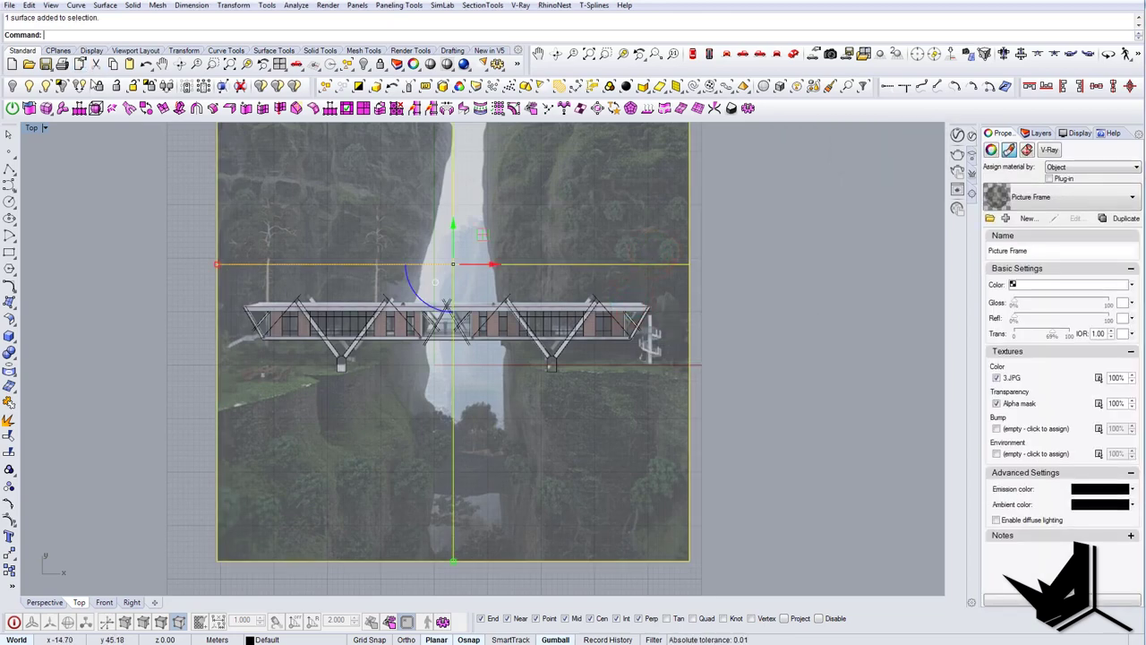
click(13, 86)
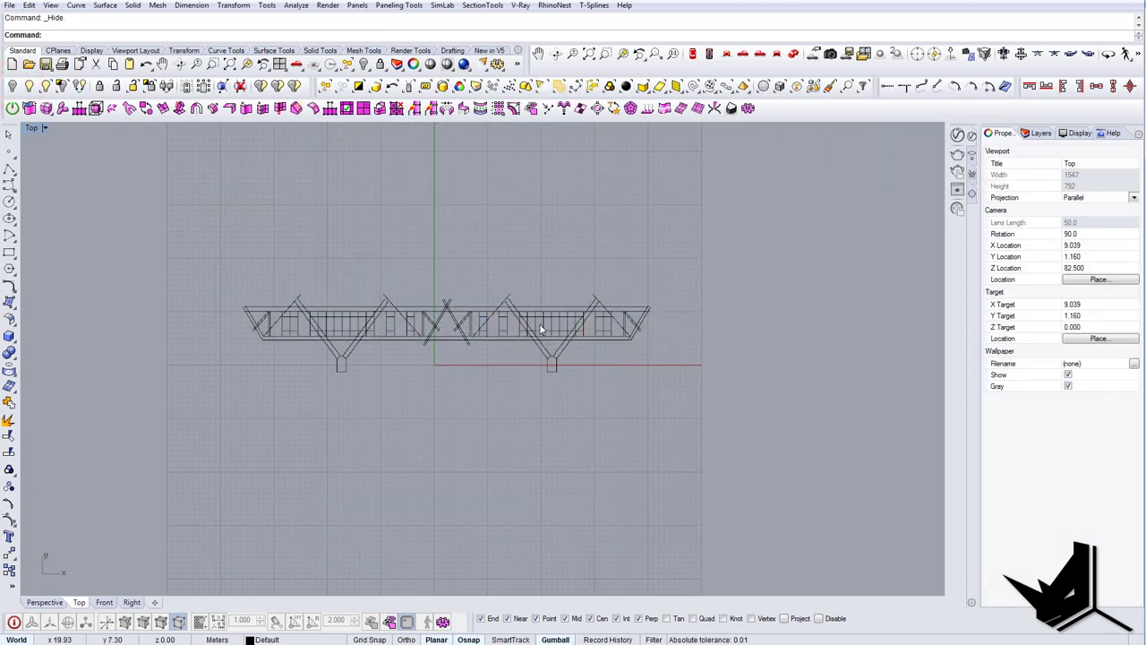
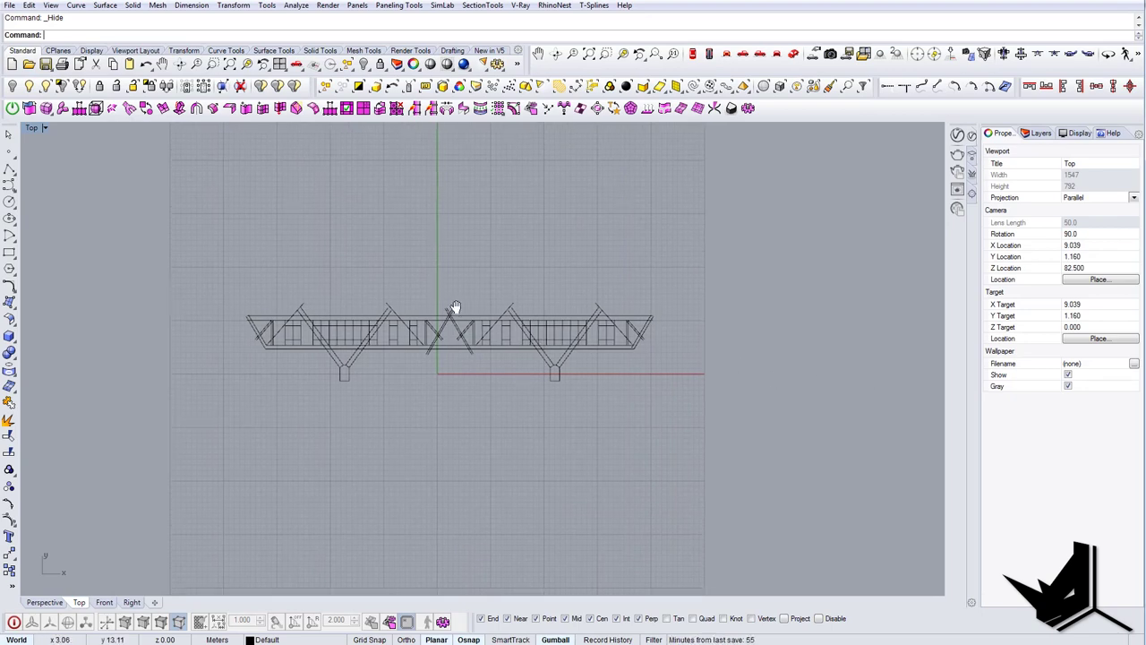
Step: Fillet the outer slanted line at the left end with the roof's upper line, using radius 0
scroll(389, 329, up, 4)
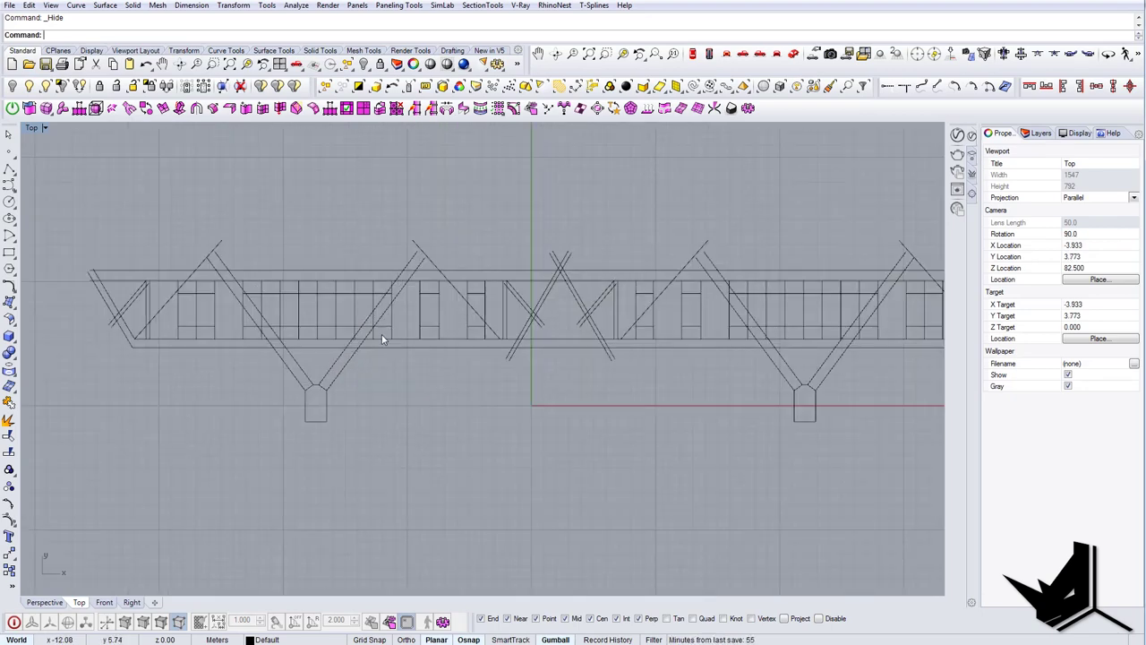
scroll(243, 299, up, 2)
scroll(180, 310, up, 3)
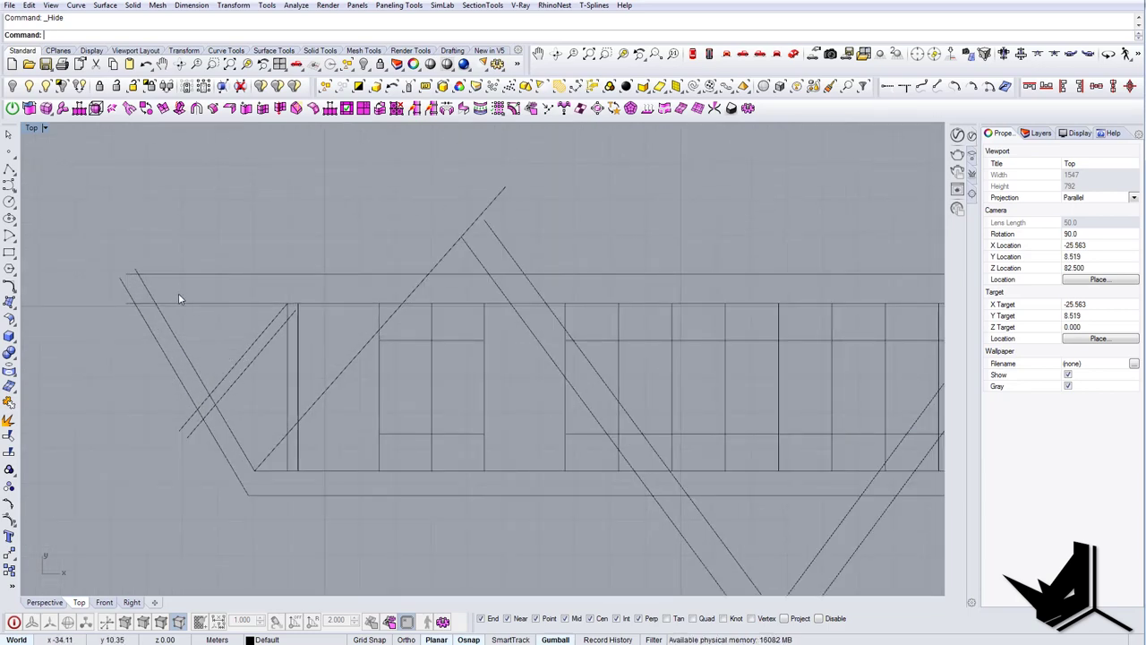
right_drag(176, 277, 216, 279)
text(Fillet)
key(Return)
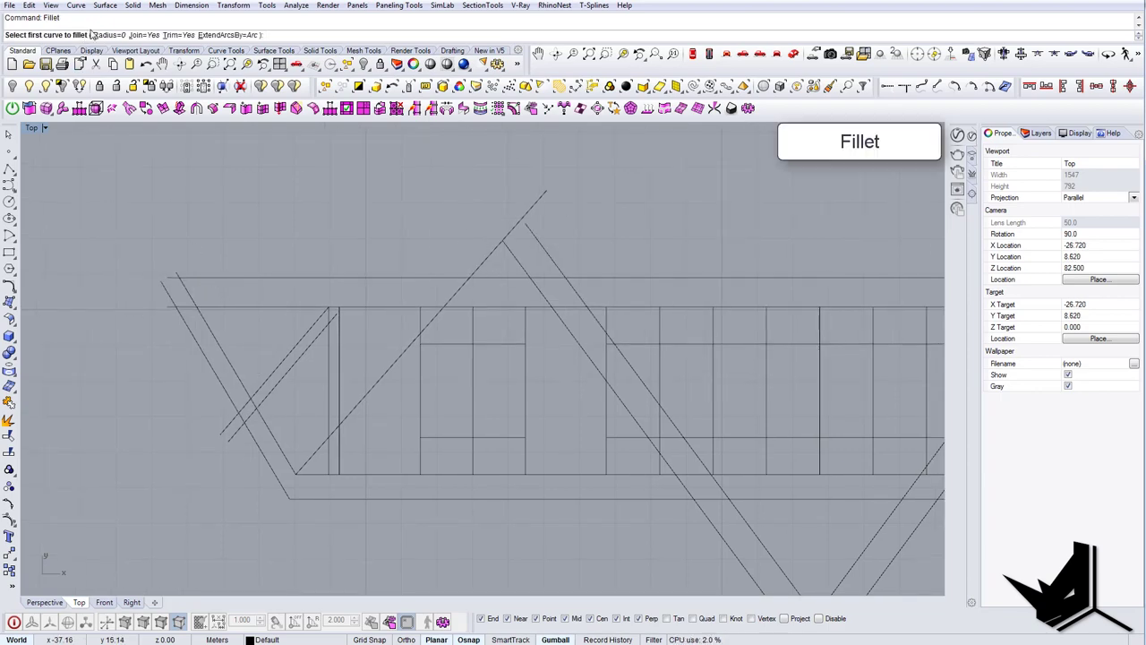
click(165, 283)
click(205, 279)
Step: Fillet the outer slanted line at the right end with the roof's upper line, using radius 0
scroll(240, 292, down, 10)
right_drag(417, 302, 70, 333)
right_drag(725, 300, 618, 309)
scroll(689, 323, up, 8)
right_click(717, 350)
click(712, 350)
click(712, 340)
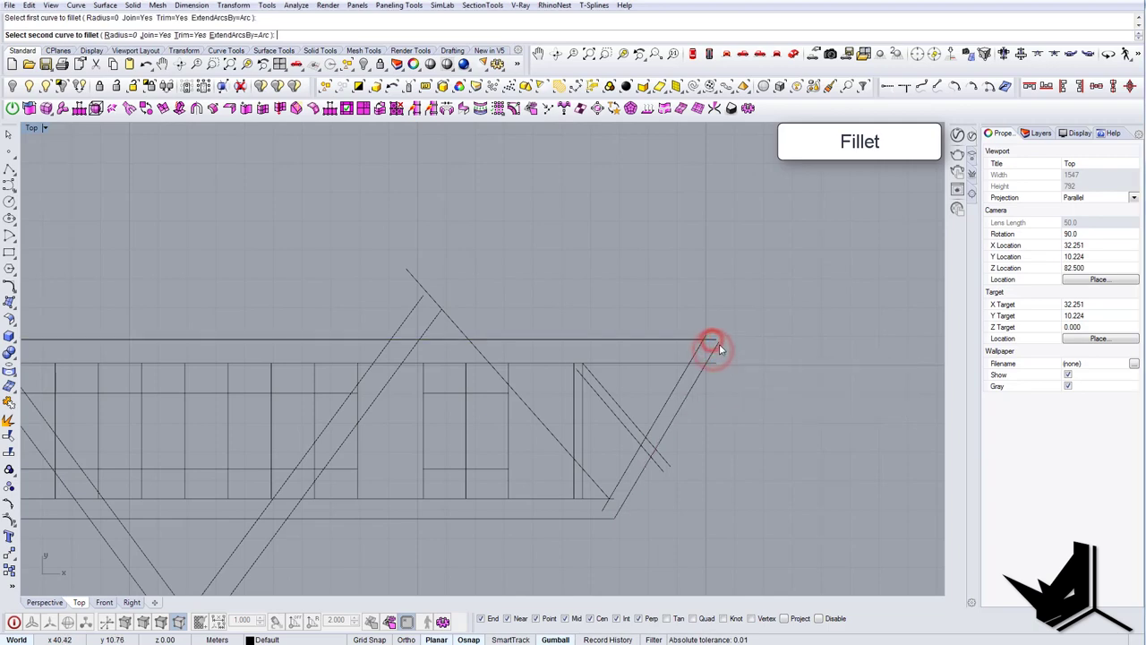
right_click(719, 344)
click(716, 339)
click(717, 347)
click(769, 379)
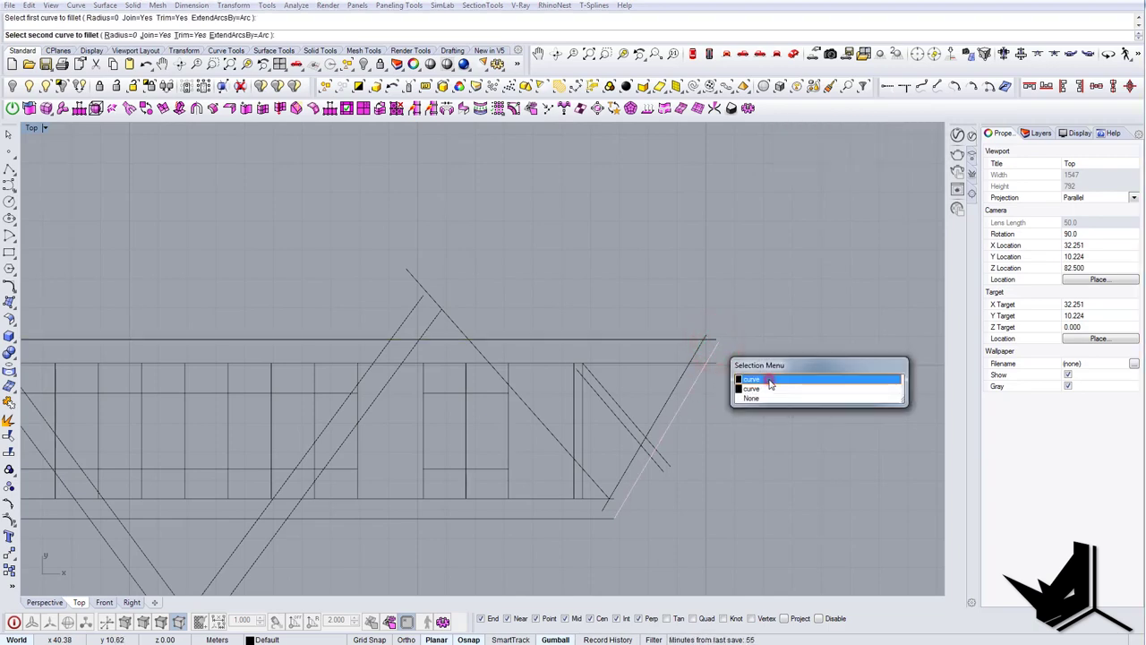
scroll(770, 379, down, 10)
scroll(748, 380, up, 6)
click(740, 380)
key(Escape)
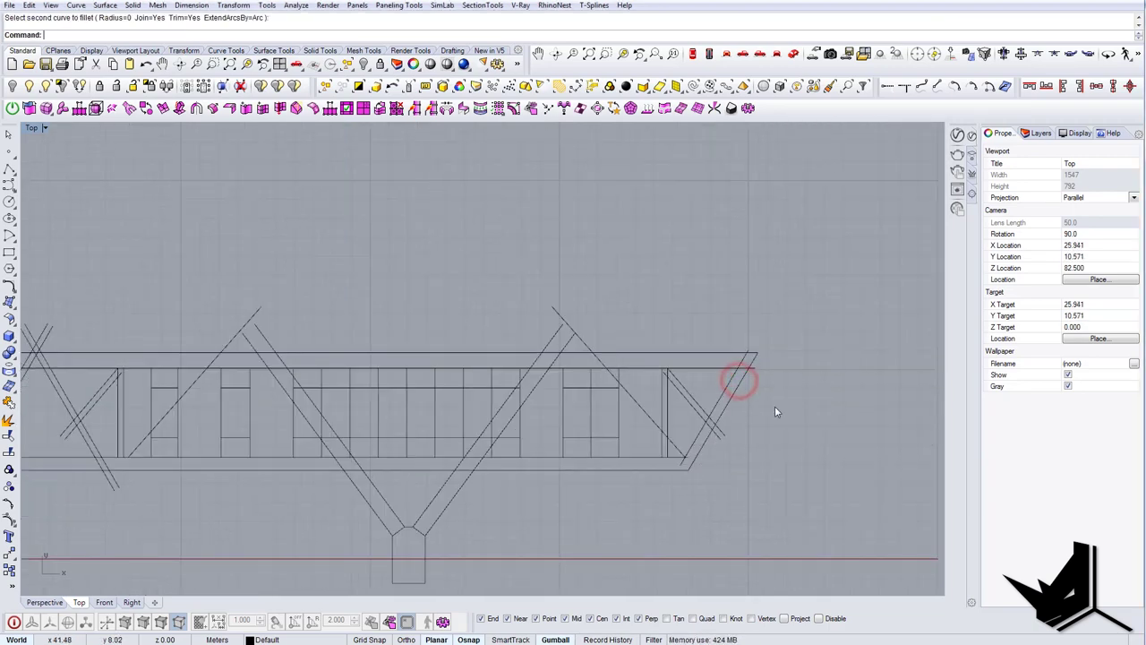
Step: Delete the duplicate outer slanted curve at the right end and check the drawing for remaining duplicates
click(739, 394)
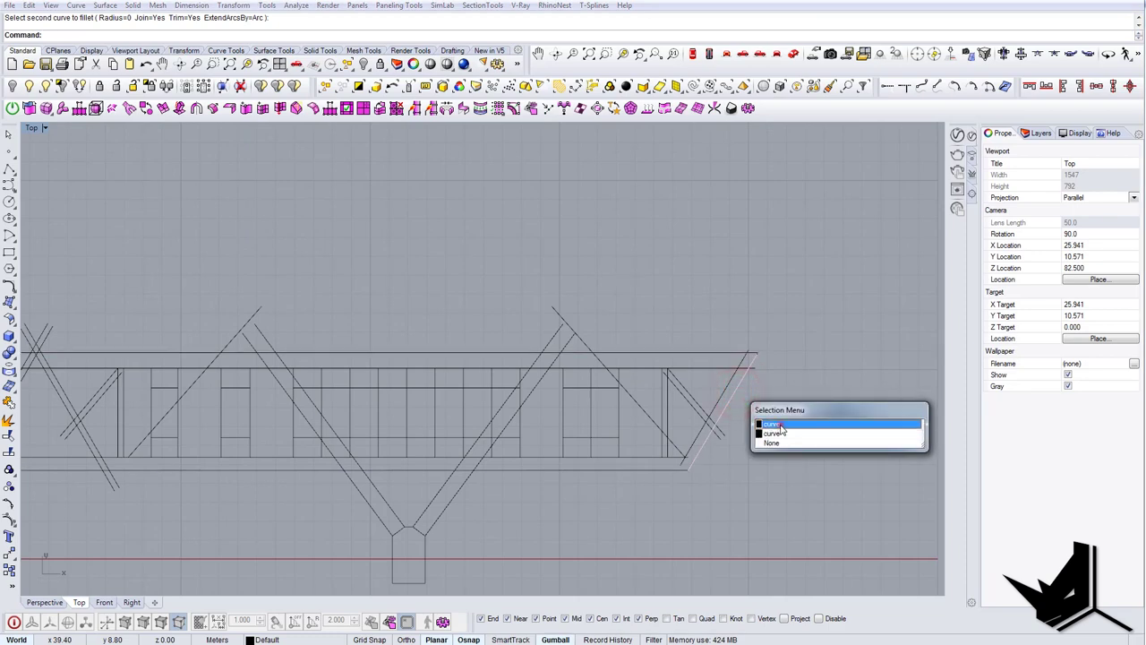
click(780, 425)
key(Delete)
scroll(781, 427, down, 2)
scroll(770, 420, down, 2)
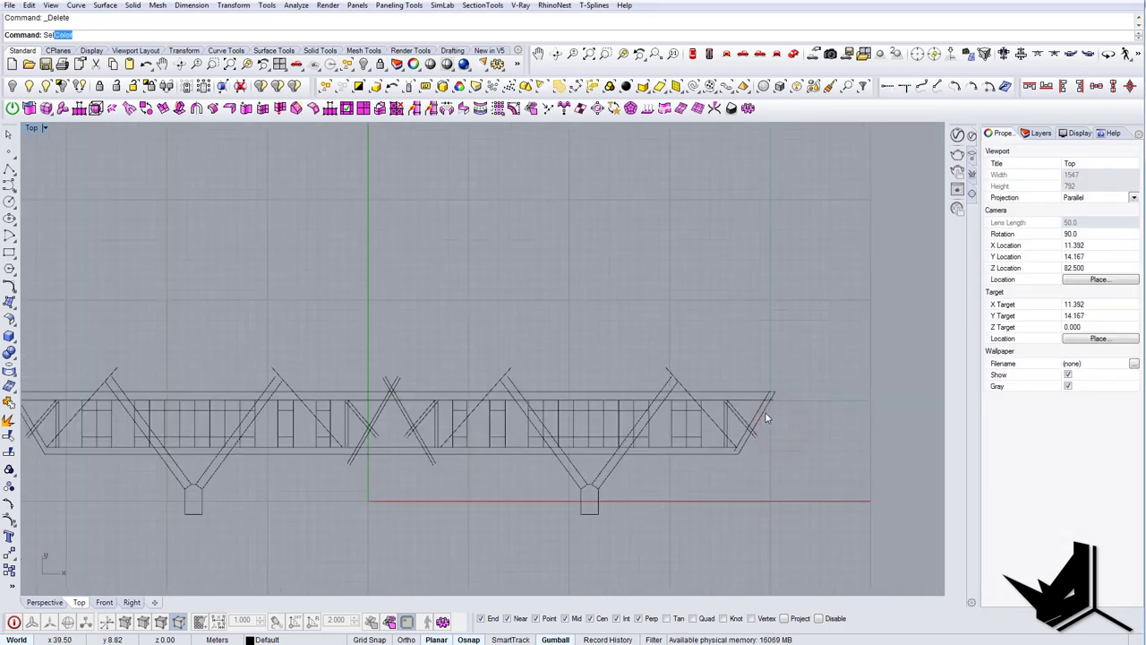
key(Return)
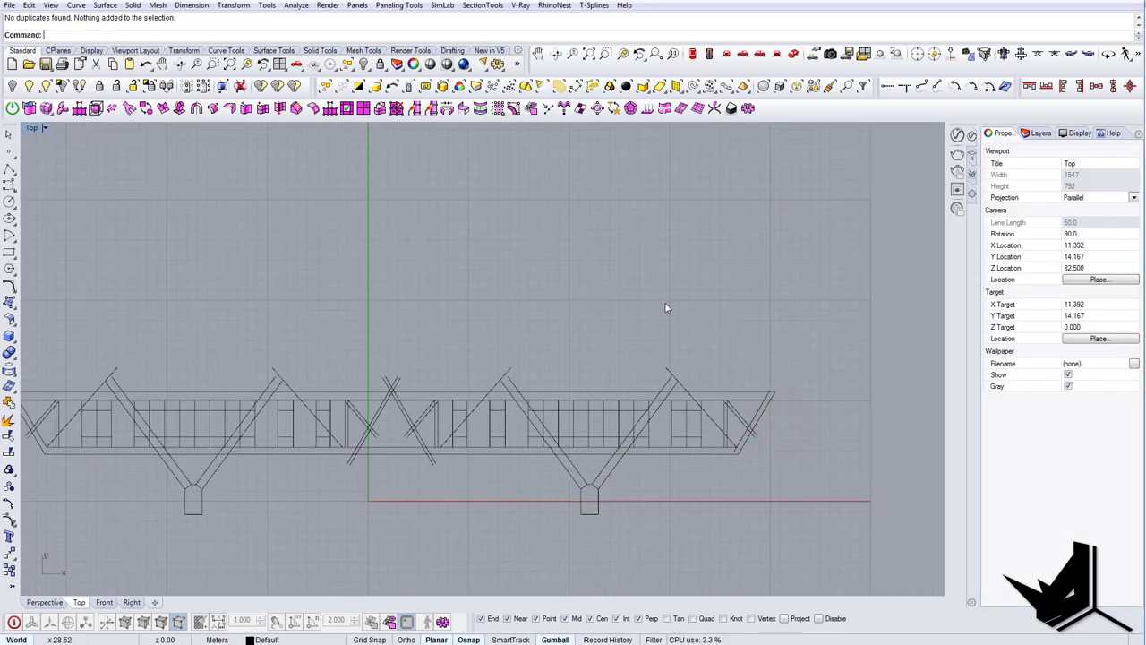
scroll(661, 311, down, 6)
scroll(430, 379, up, 6)
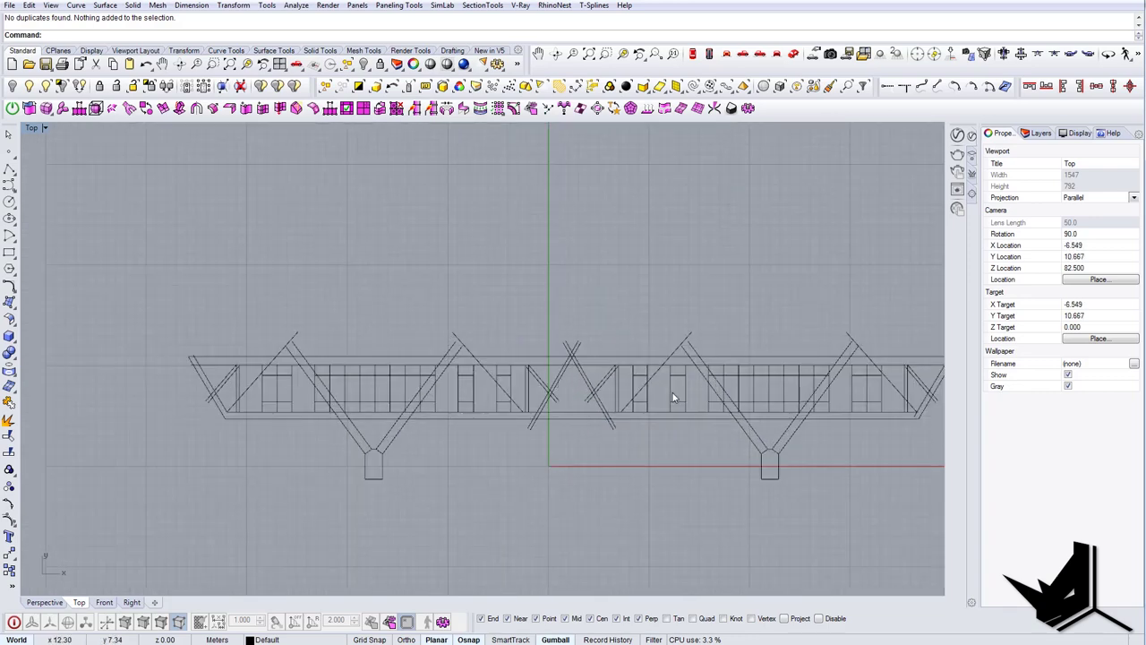
Step: Trim the lower tails of both central diagonal pairs at the floor band's upper line, using the central curves as cutting objects
right_drag(638, 376, 608, 360)
text(Trim)
key(Return)
drag(634, 459, 439, 300)
key(Return)
scroll(503, 403, up, 8)
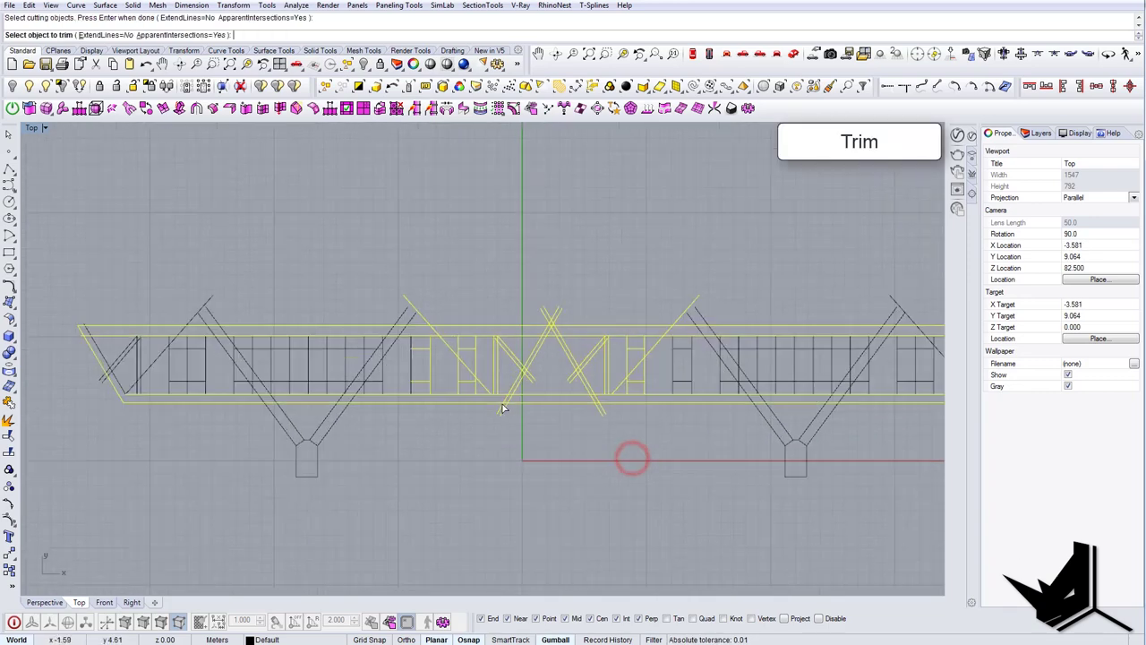
drag(523, 430, 481, 385)
scroll(521, 402, up, 6)
scroll(498, 383, down, 4)
scroll(702, 405, up, 4)
drag(767, 449, 758, 447)
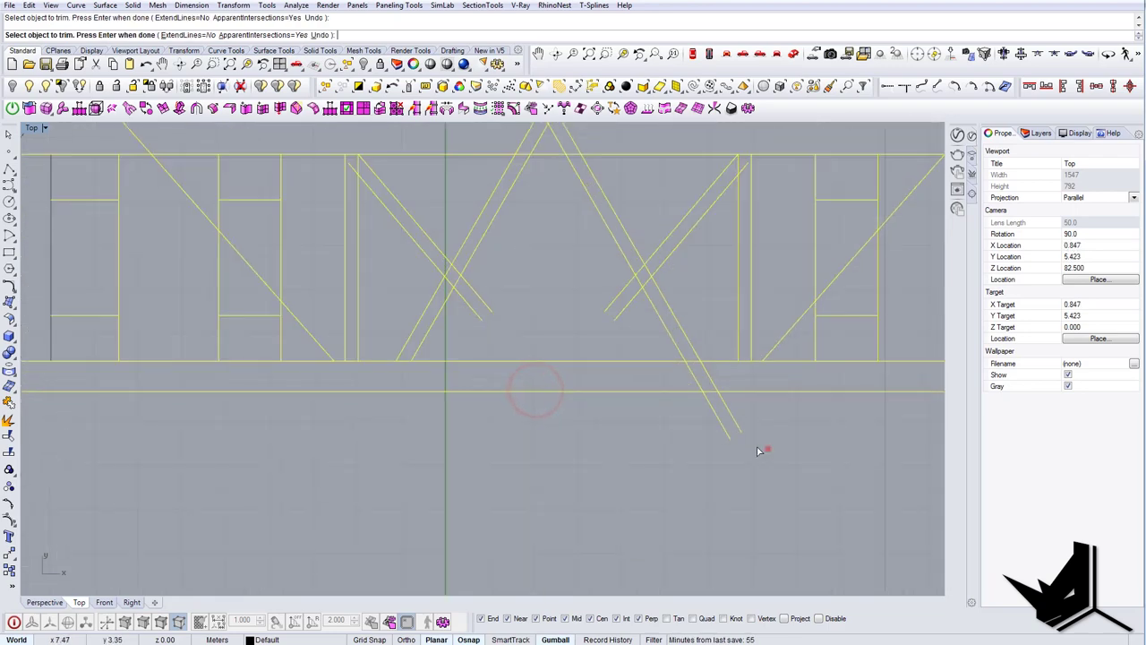
click(731, 385)
Step: Trim the short braces' overhanging lower ends and the overlapping segments where they meet the central diagonals
drag(628, 321, 580, 292)
drag(463, 300, 462, 297)
scroll(451, 275, up, 8)
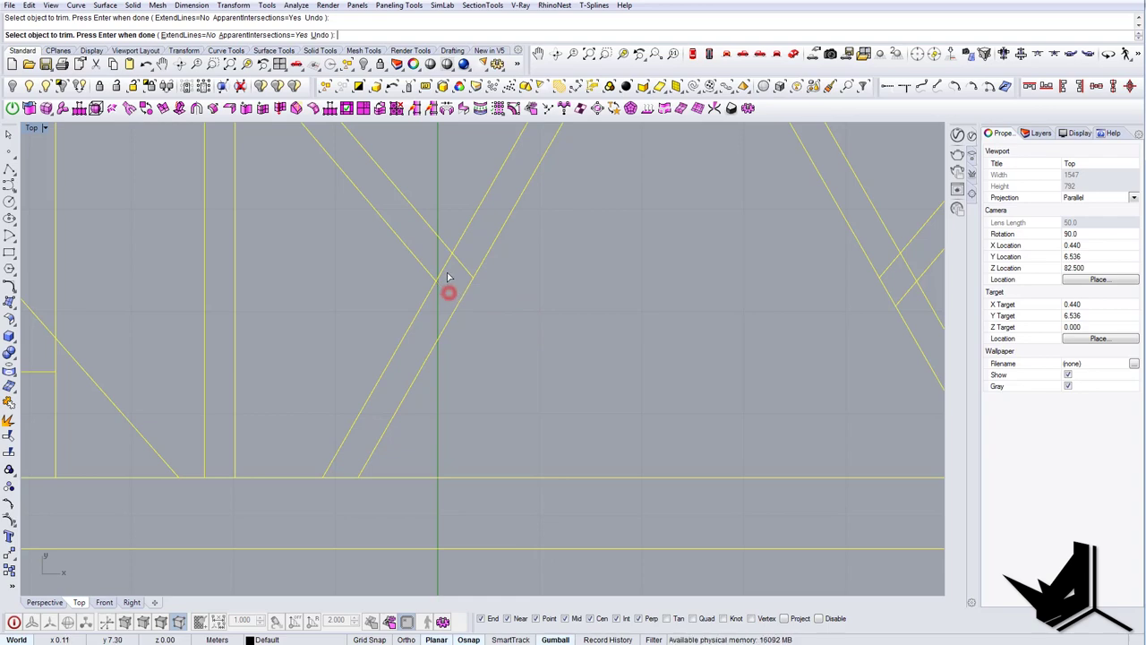
click(446, 270)
click(464, 265)
scroll(446, 329, down, 7)
scroll(630, 317, up, 6)
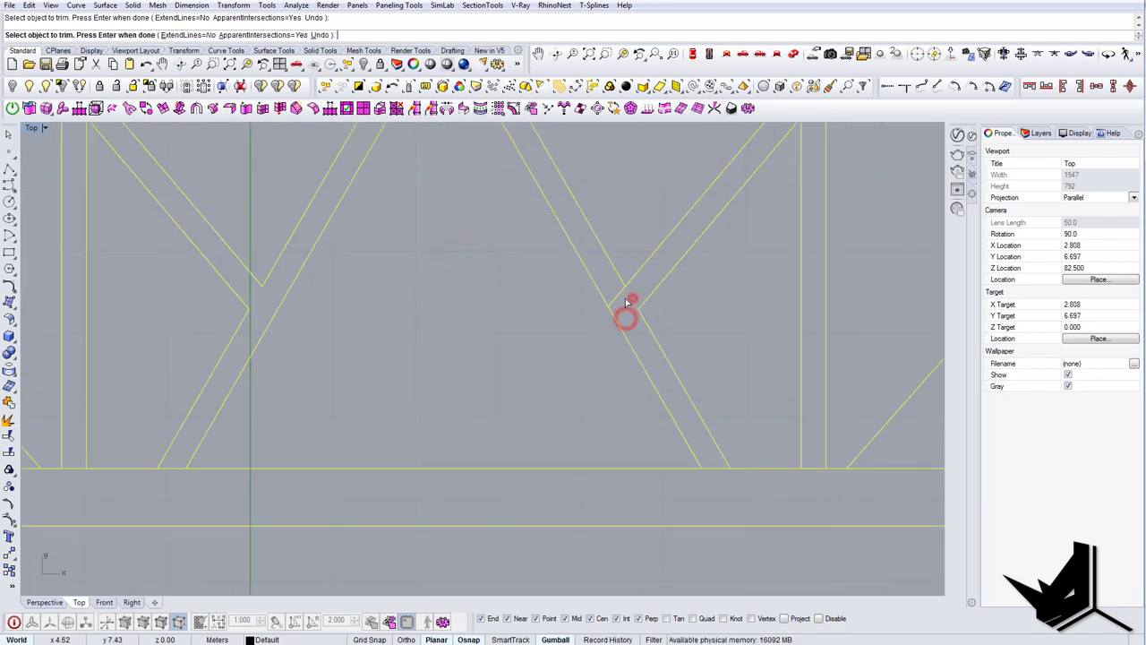
click(618, 297)
Step: Trim the crossing tips of the central diagonals down to the roof band's lower line
scroll(639, 378, down, 8)
scroll(608, 235, up, 8)
drag(619, 236, 511, 227)
scroll(580, 246, up, 6)
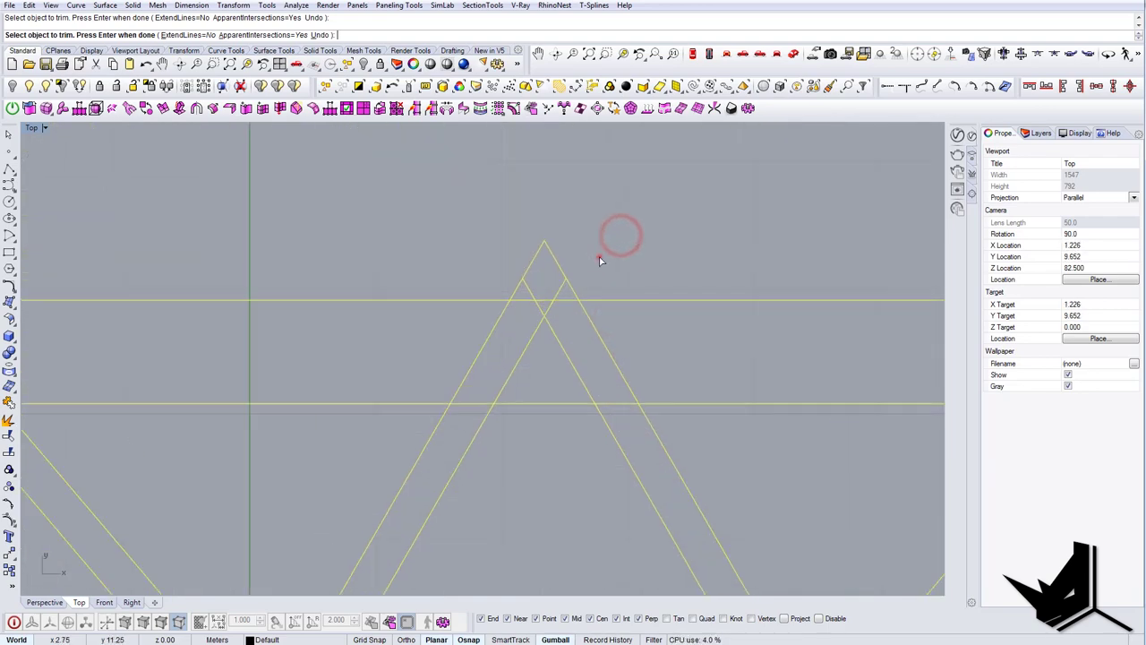
drag(600, 258, 512, 254)
scroll(484, 305, down, 3)
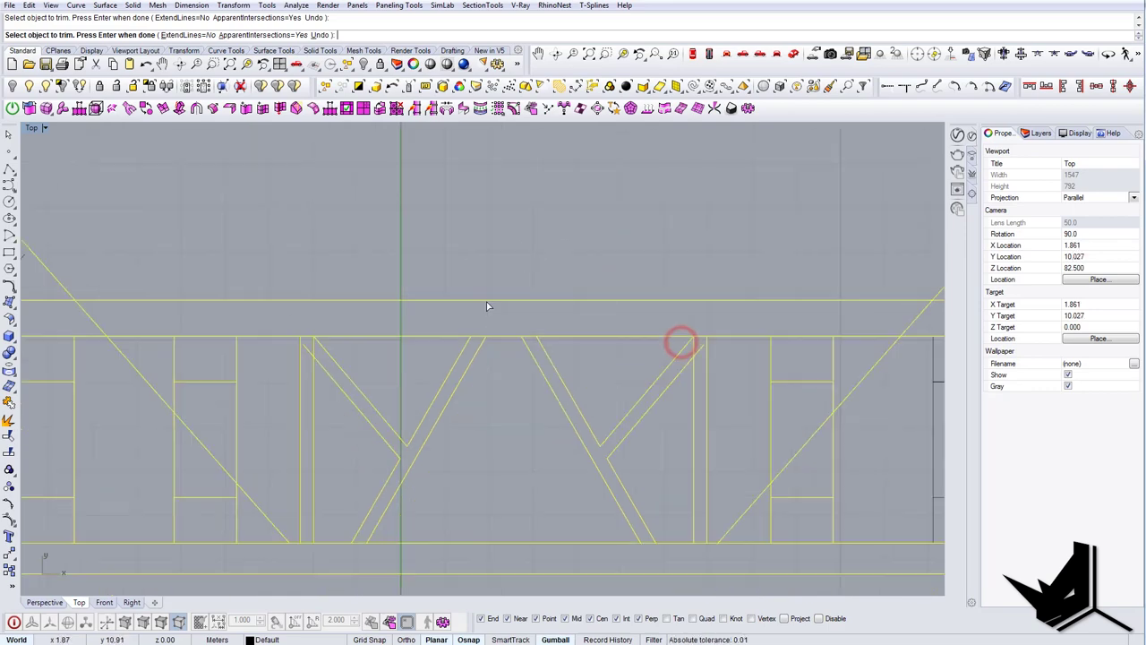
scroll(405, 327, up, 4)
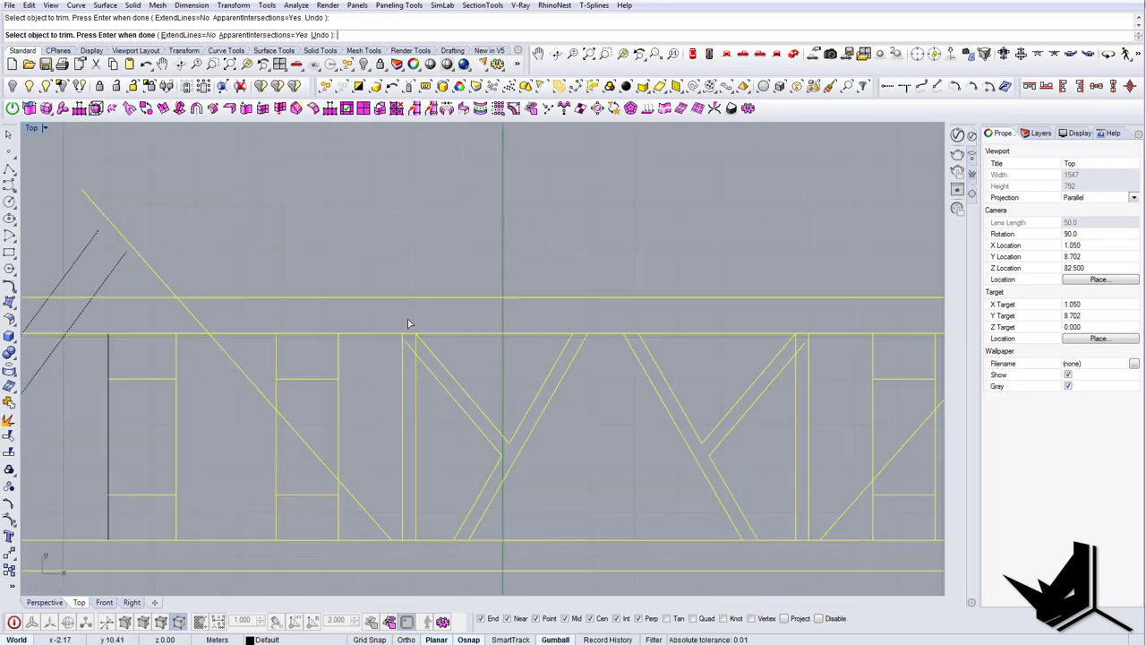
Step: Trim the short braces' upper ends and overlapping post segments beside the central opening, and finish trimming
click(422, 357)
scroll(421, 358, down, 6)
scroll(707, 356, up, 8)
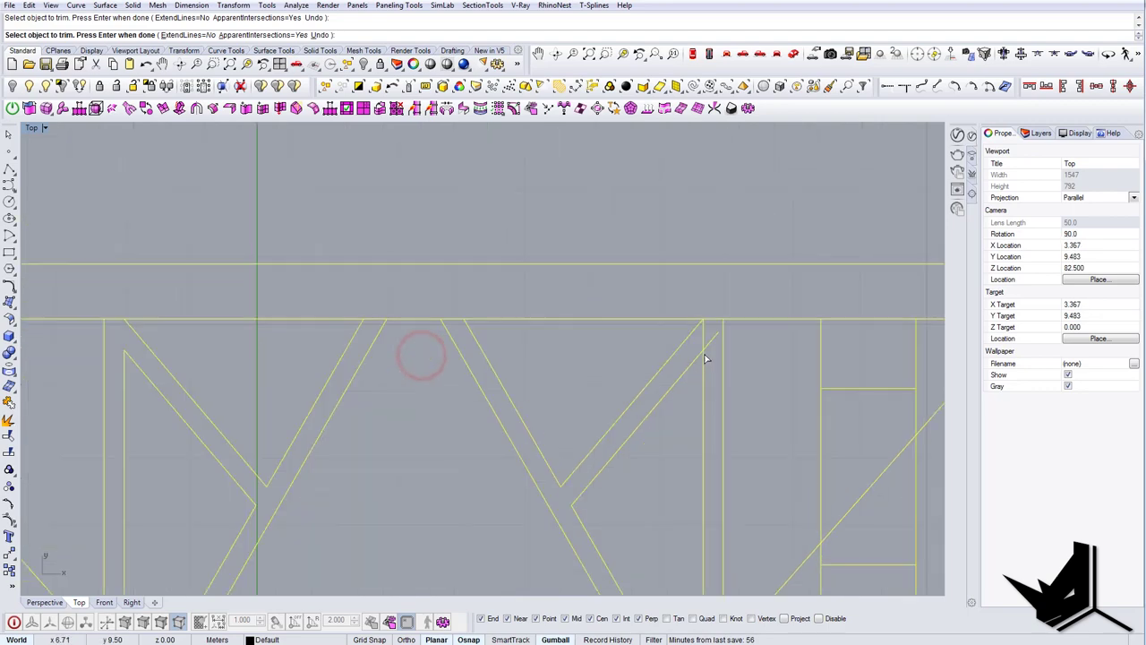
click(714, 338)
scroll(662, 288, down, 15)
key(Return)
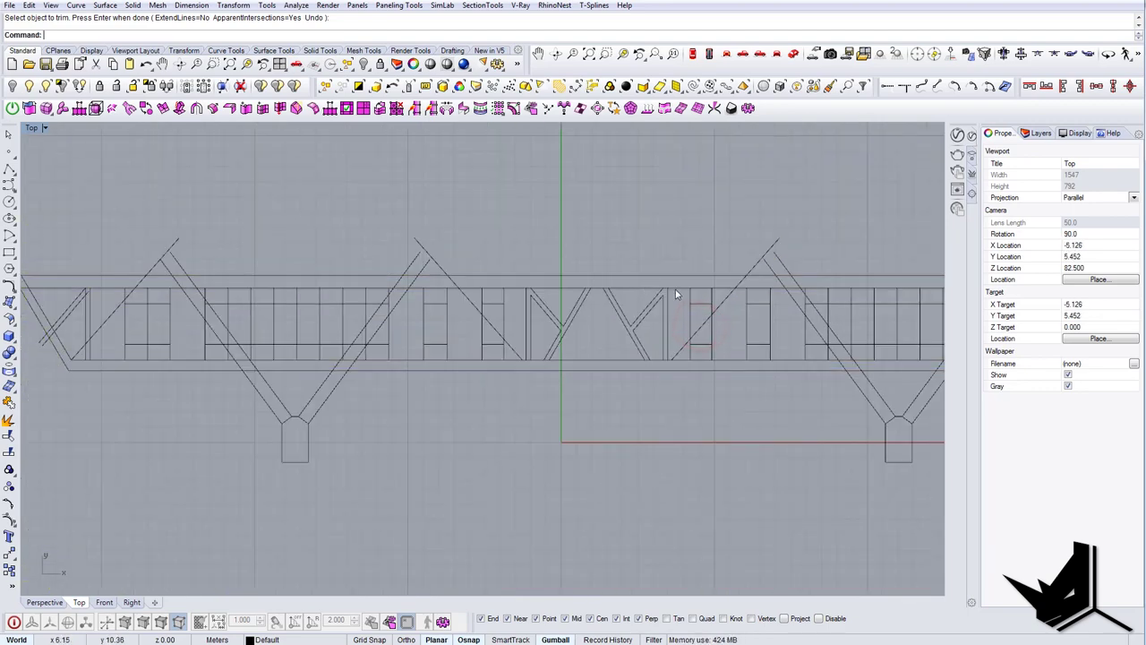
Step: Draw short lines closing the upper ends of the post and diagonal in the left central brace
scroll(674, 290, up, 4)
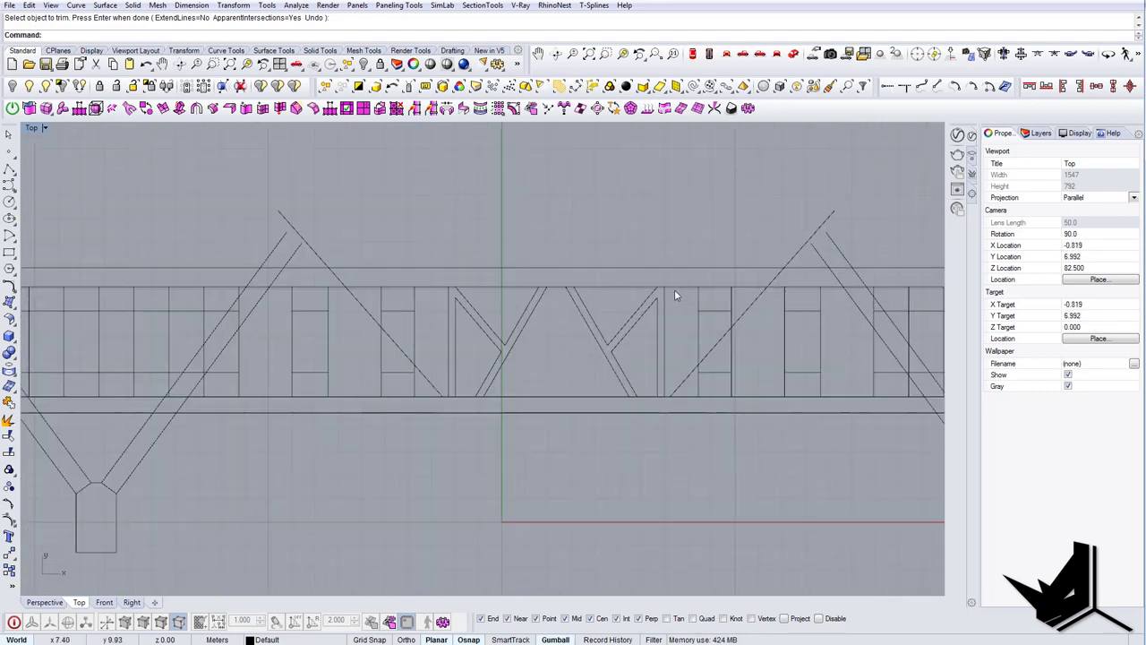
click(513, 337)
click(534, 368)
drag(533, 364, 444, 306)
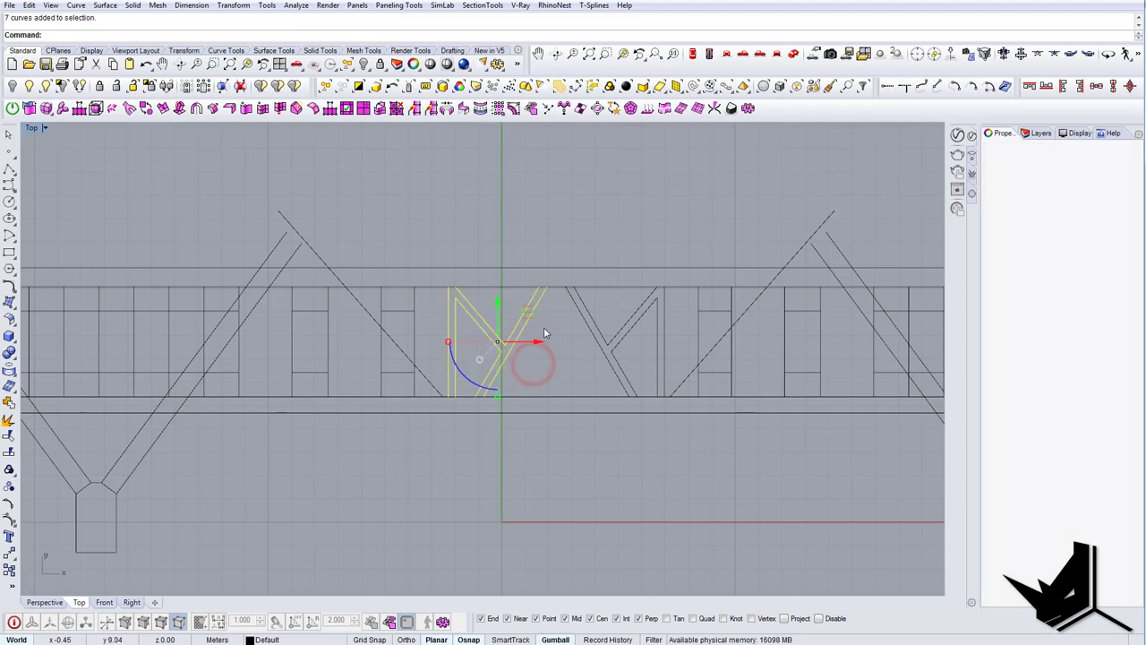
right_drag(525, 310, 481, 342)
scroll(446, 301, up, 10)
text(line)
key(Return)
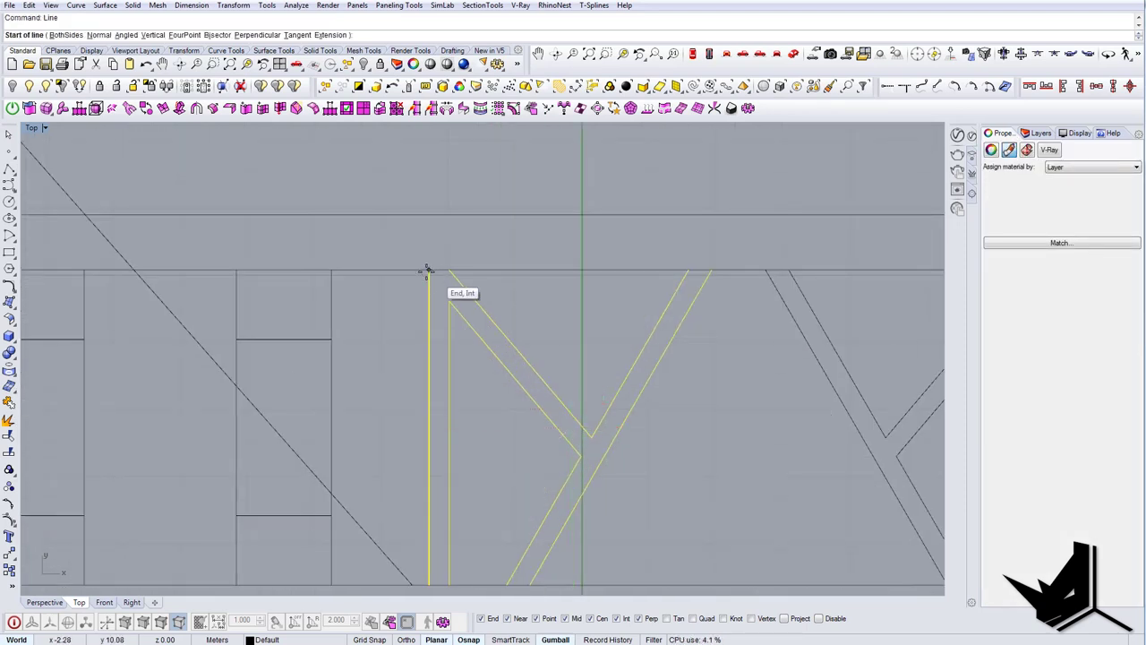
click(429, 271)
click(447, 269)
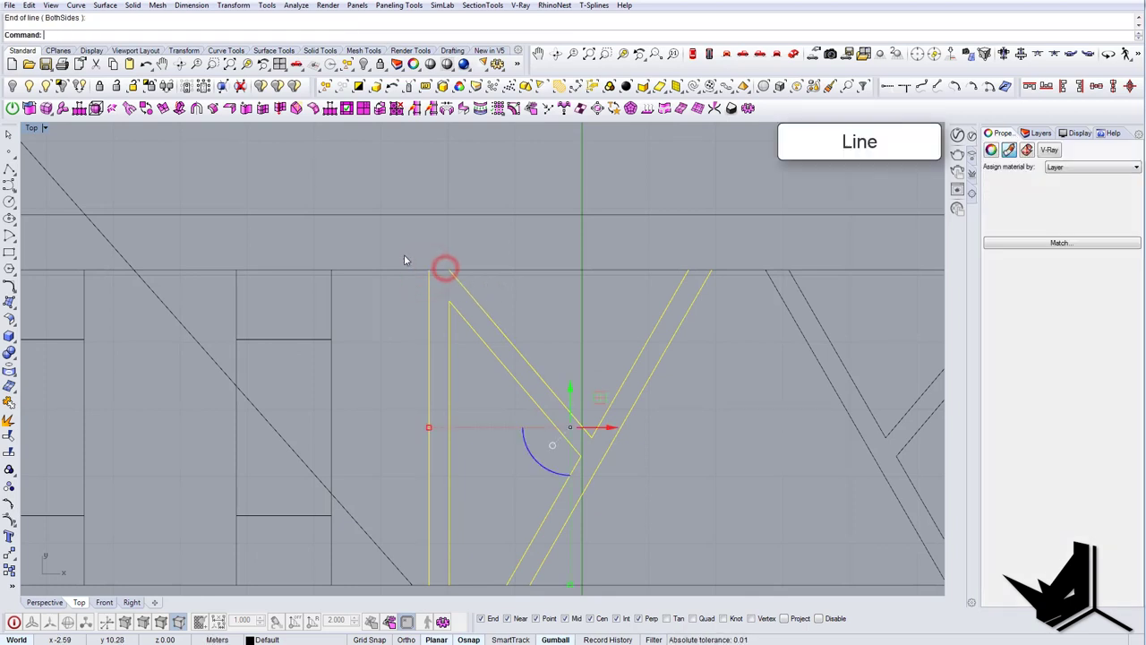
key(Return)
click(689, 270)
click(712, 270)
Step: Draw short lines closing the lower ends of the diagonal and post in the left central brace
scroll(689, 275, down, 4)
scroll(553, 449, up, 4)
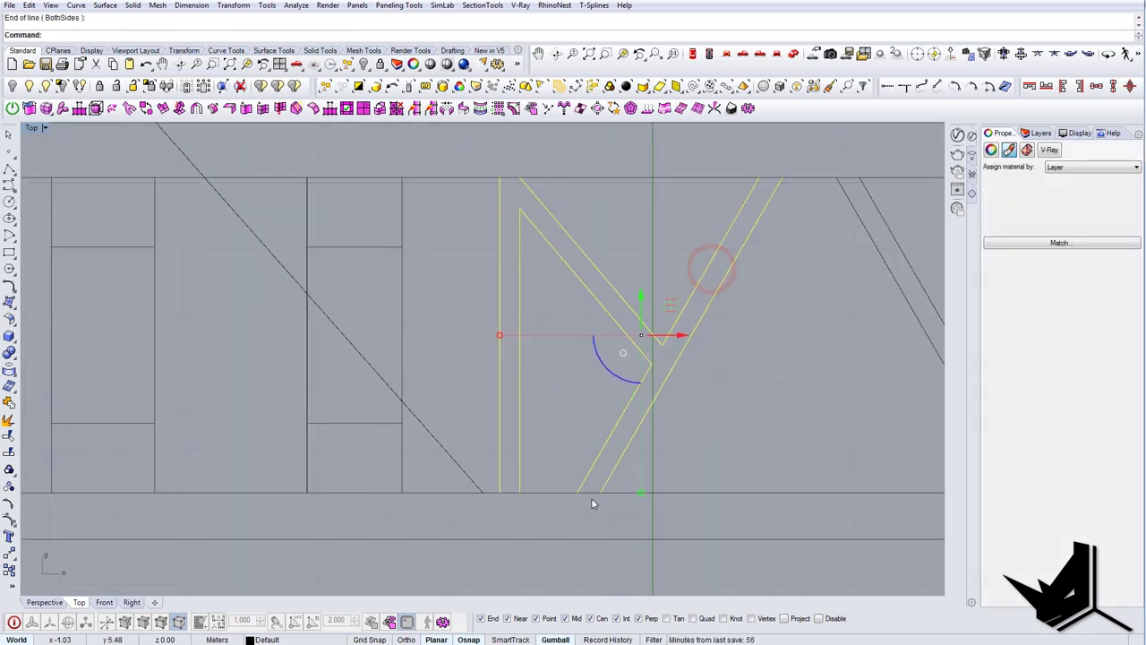
key(Return)
click(580, 492)
click(601, 491)
key(Return)
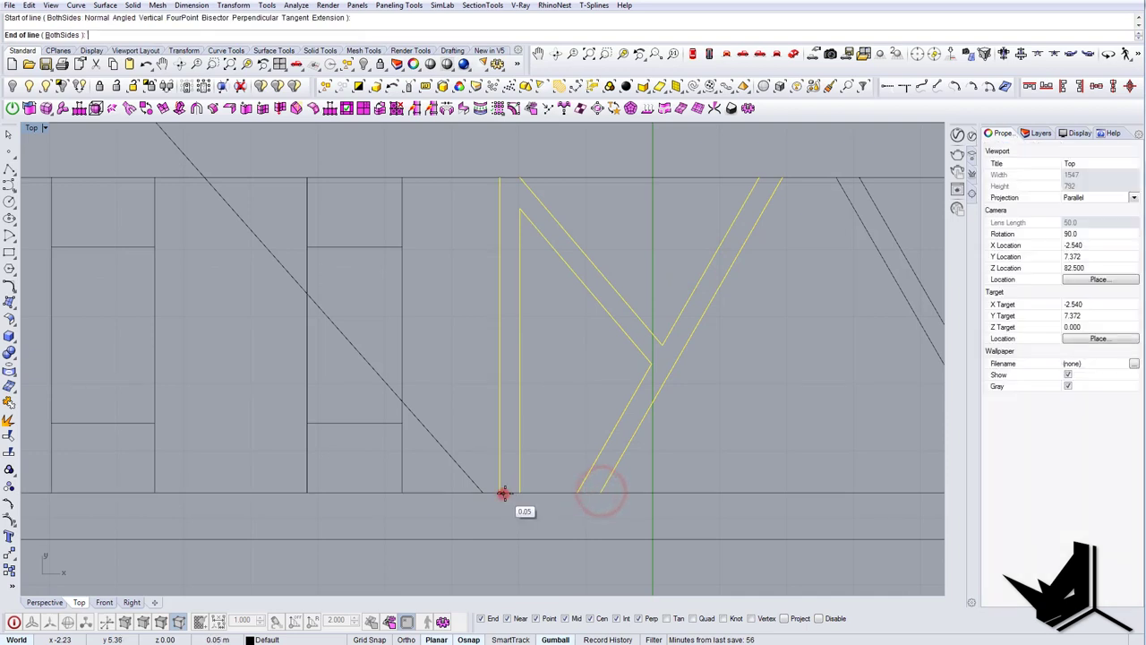
click(505, 493)
Step: Select all outline curves of the left central brace and join them into one closed curve
scroll(506, 493, down, 3)
click(492, 284)
drag(641, 493, 671, 524)
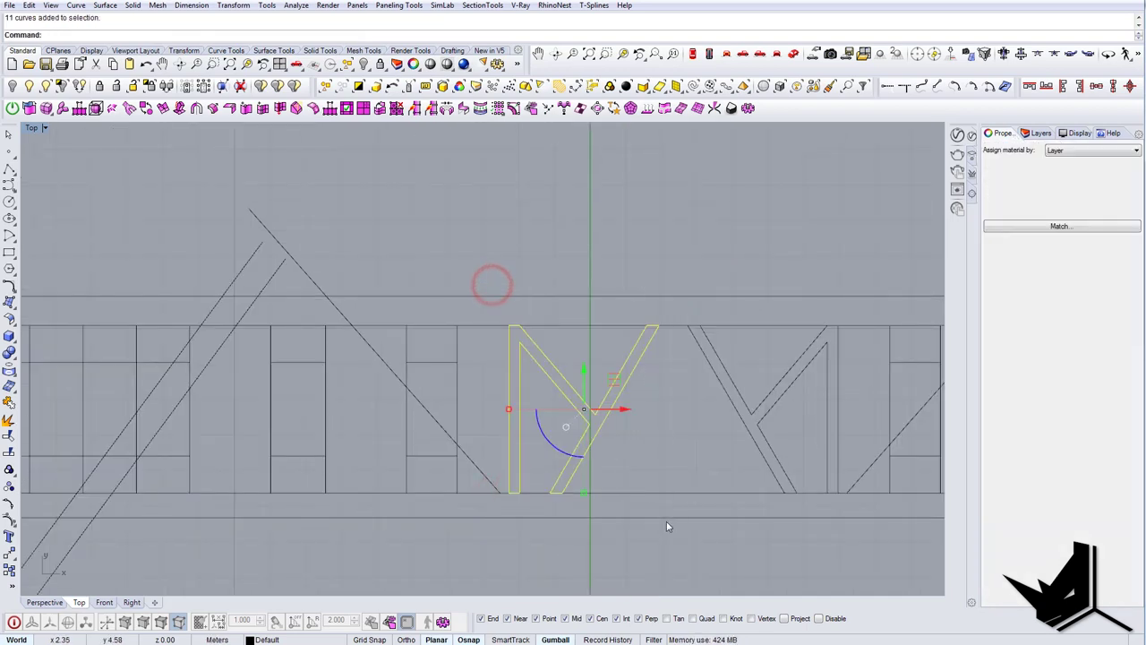
text(Join)
key(Return)
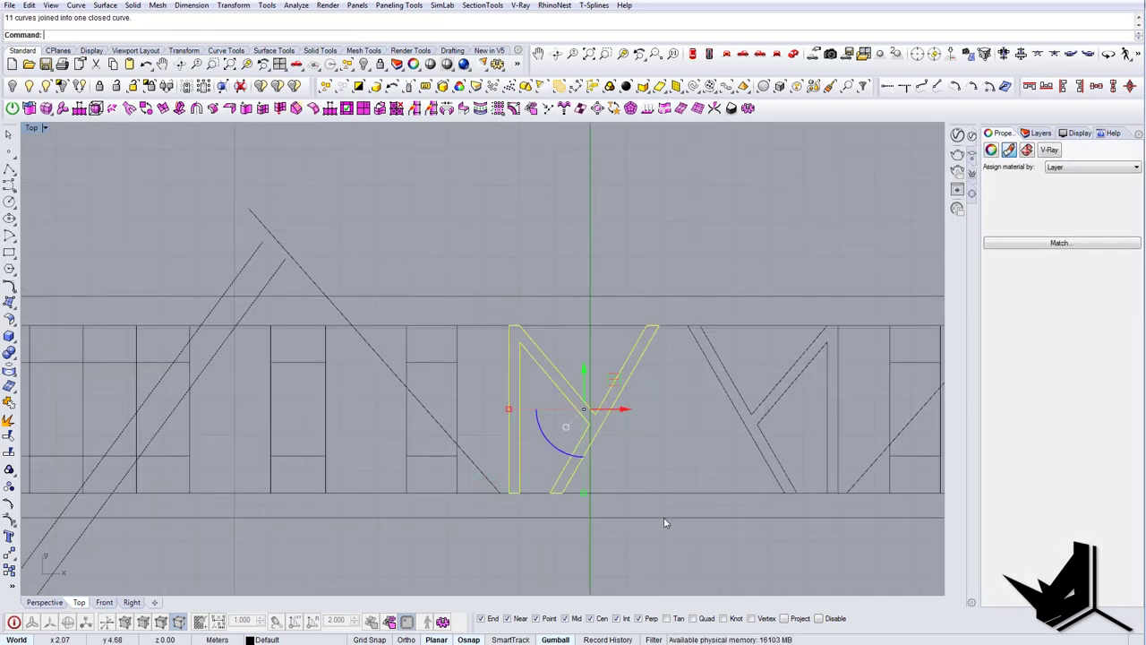
key(Escape)
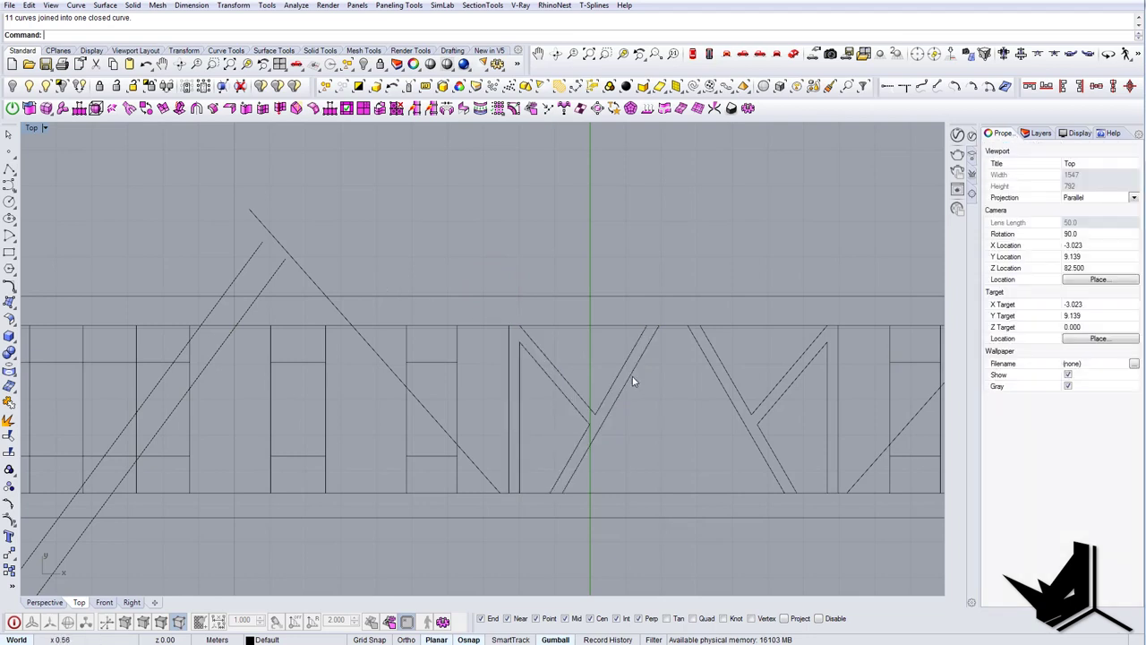
Step: Create a planar surface from the left central brace's closed outline
click(608, 417)
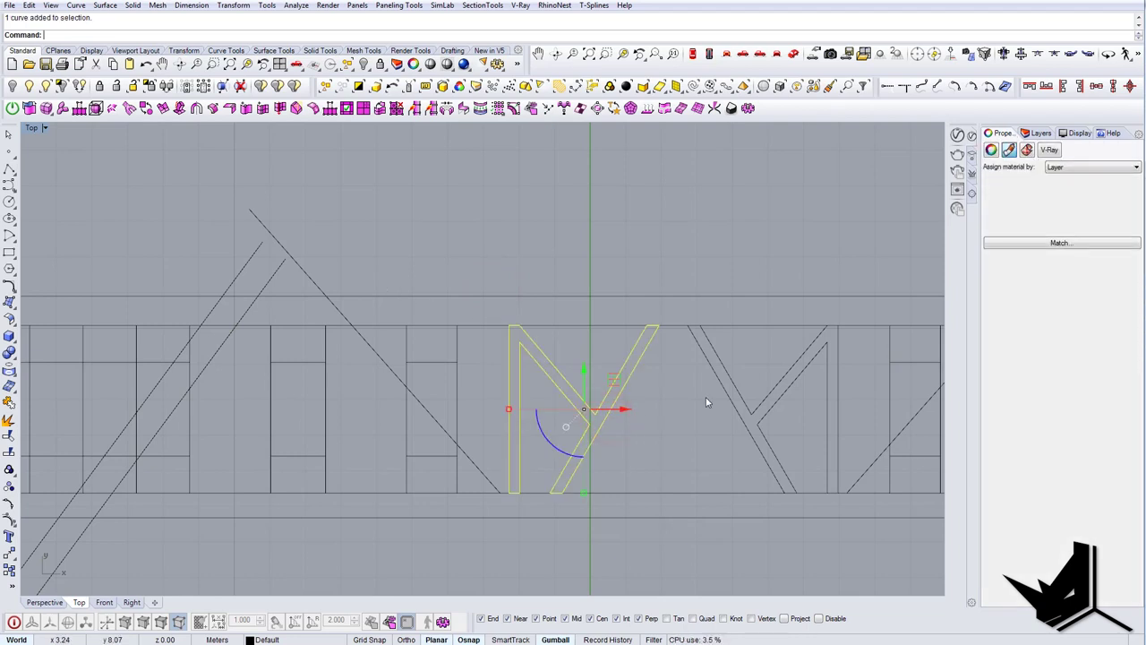
text(planarsrf)
key(Return)
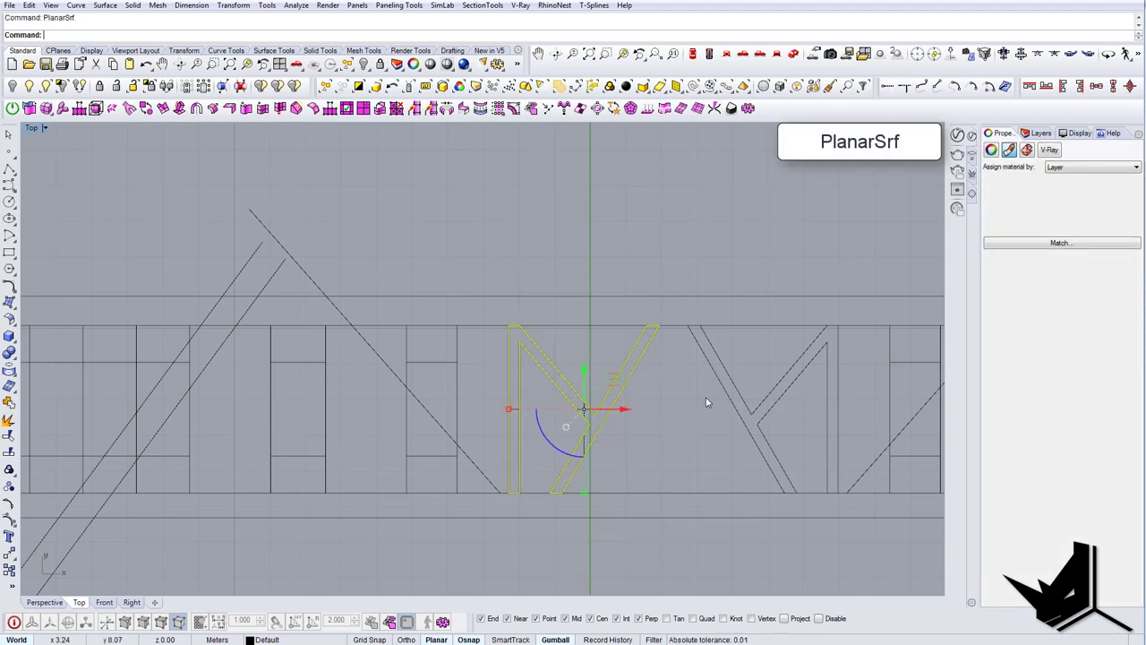
Step: Switch the Top view to a shaded display and inspect the left central brace's planar surface
text(W2)
key(Return)
key(Escape)
right_drag(705, 400, 525, 356)
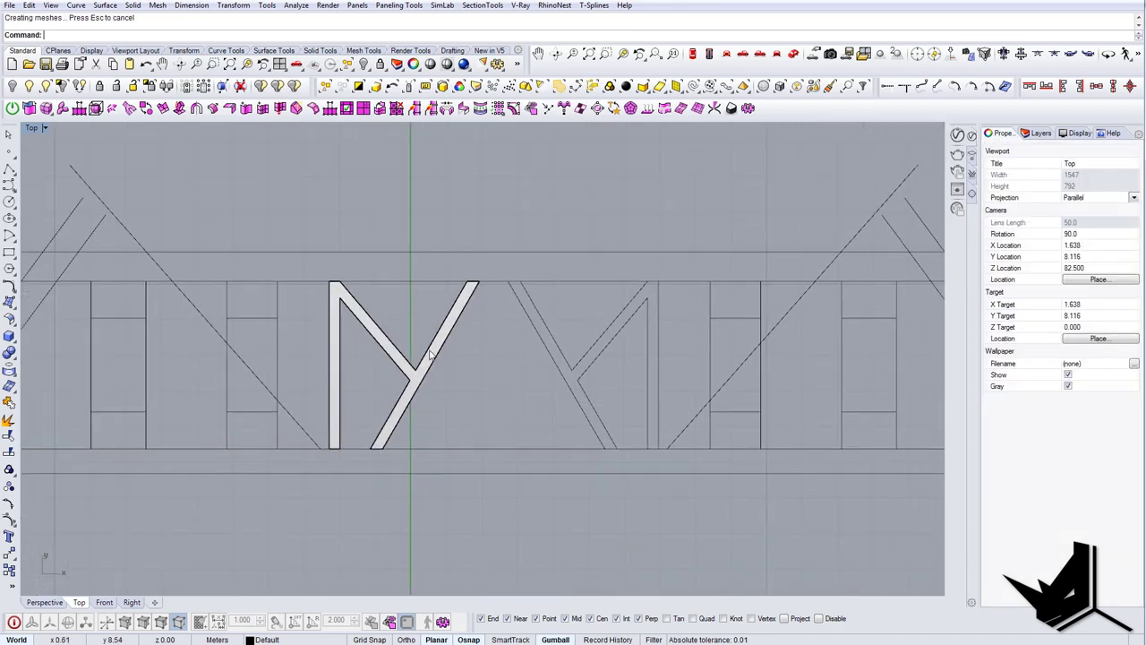
scroll(405, 338, down, 4)
right_drag(406, 339, 494, 351)
scroll(498, 363, up, 4)
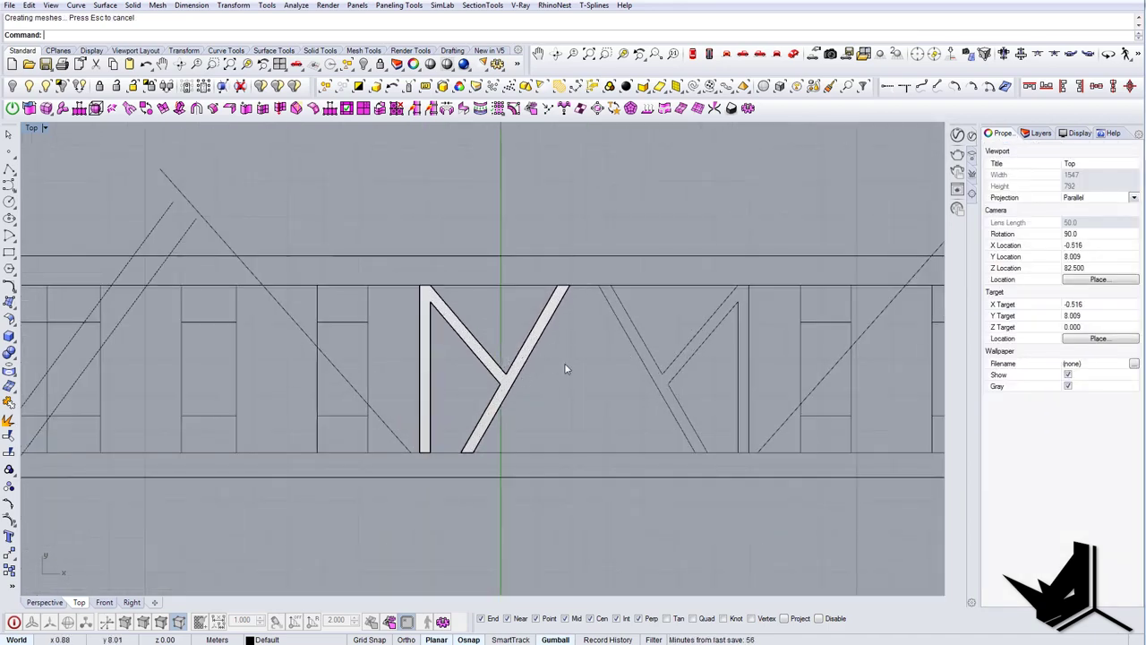
Step: Try to create a planar surface from the right central brace's outline curves
right_drag(599, 358, 523, 356)
click(624, 392)
drag(686, 401, 559, 318)
text(PS)
key(Return)
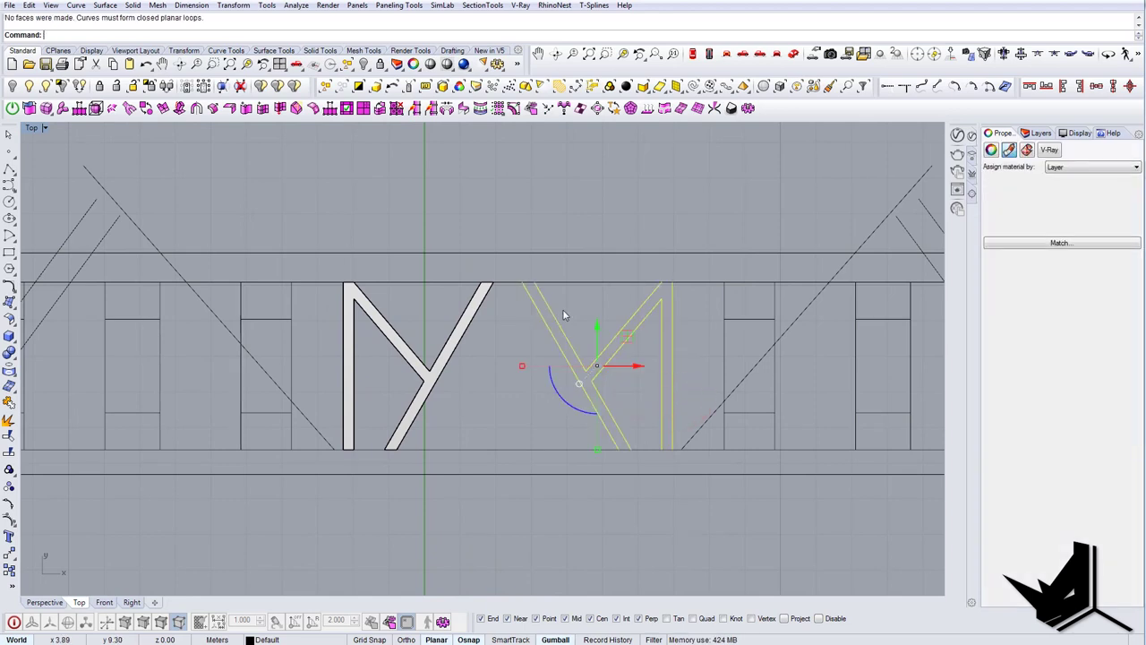
key(Escape)
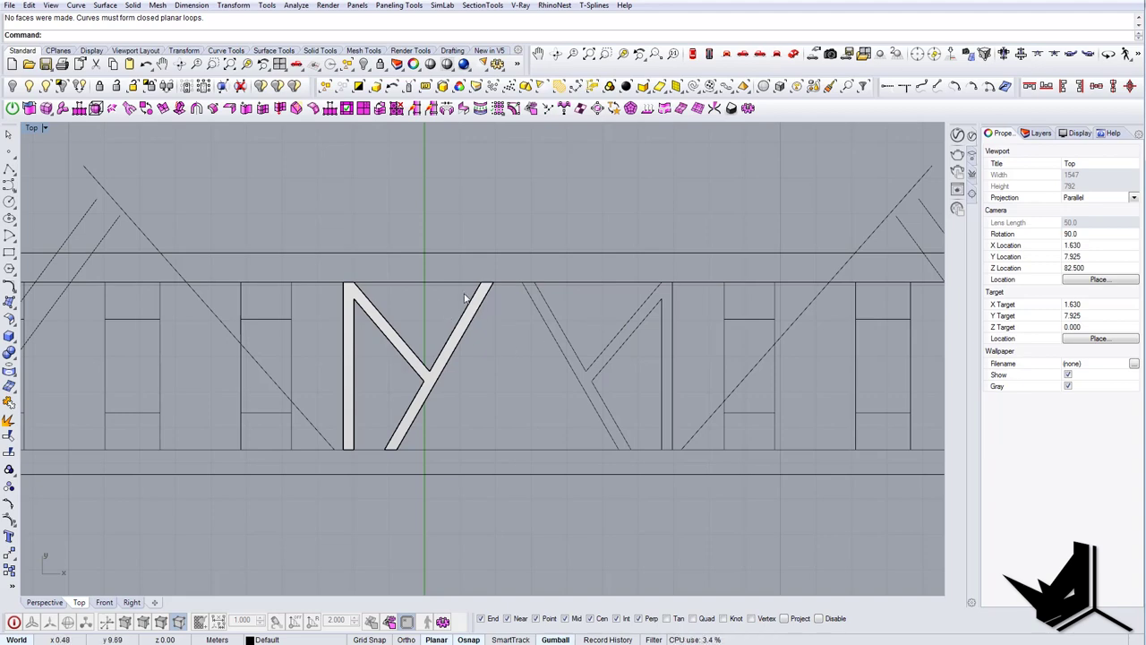
Step: Delete the left central brace's planar surface, keeping its closed outline curve
scroll(570, 338, down, 12)
scroll(570, 338, up, 10)
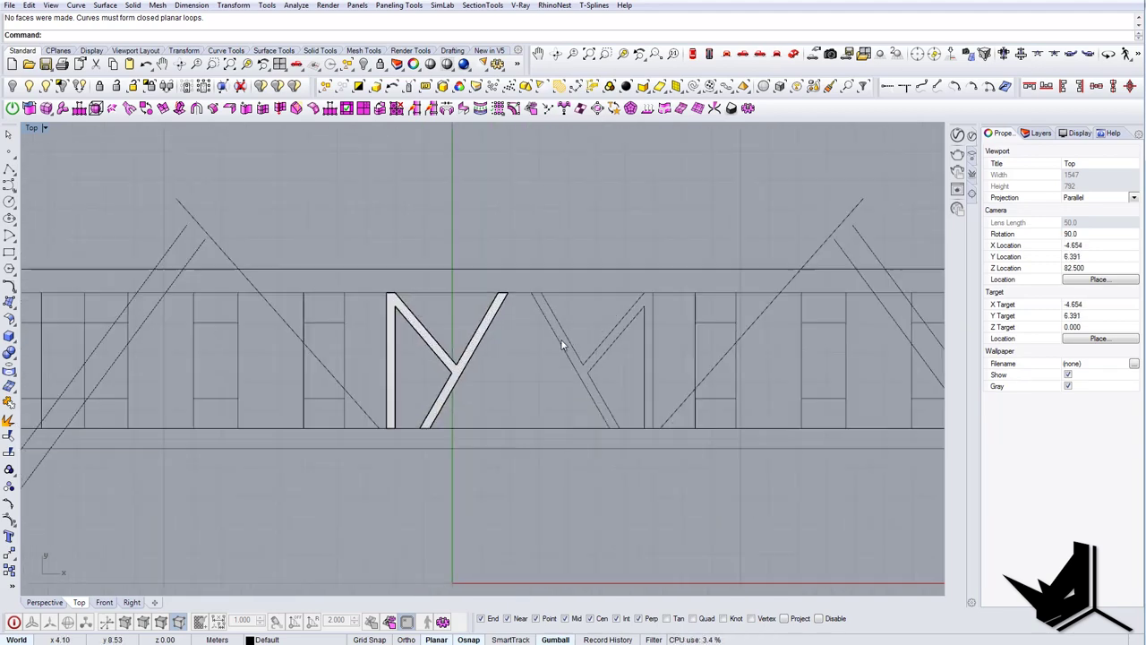
click(473, 340)
click(521, 380)
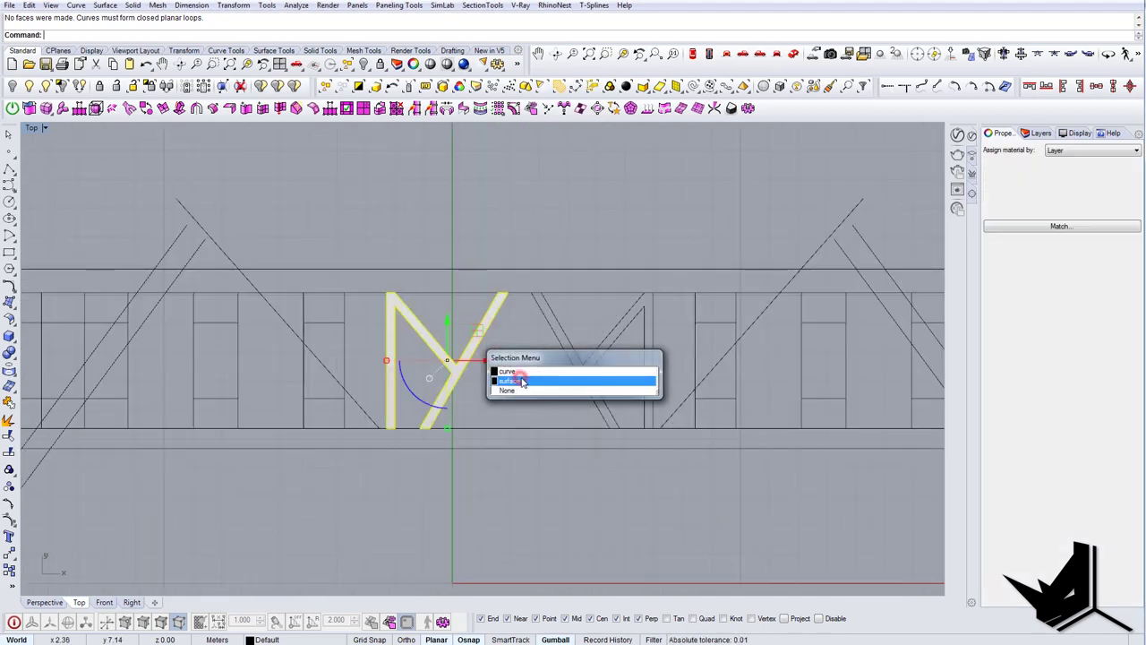
key(Delete)
Step: Delete all the outline curves of the right central brace
click(480, 335)
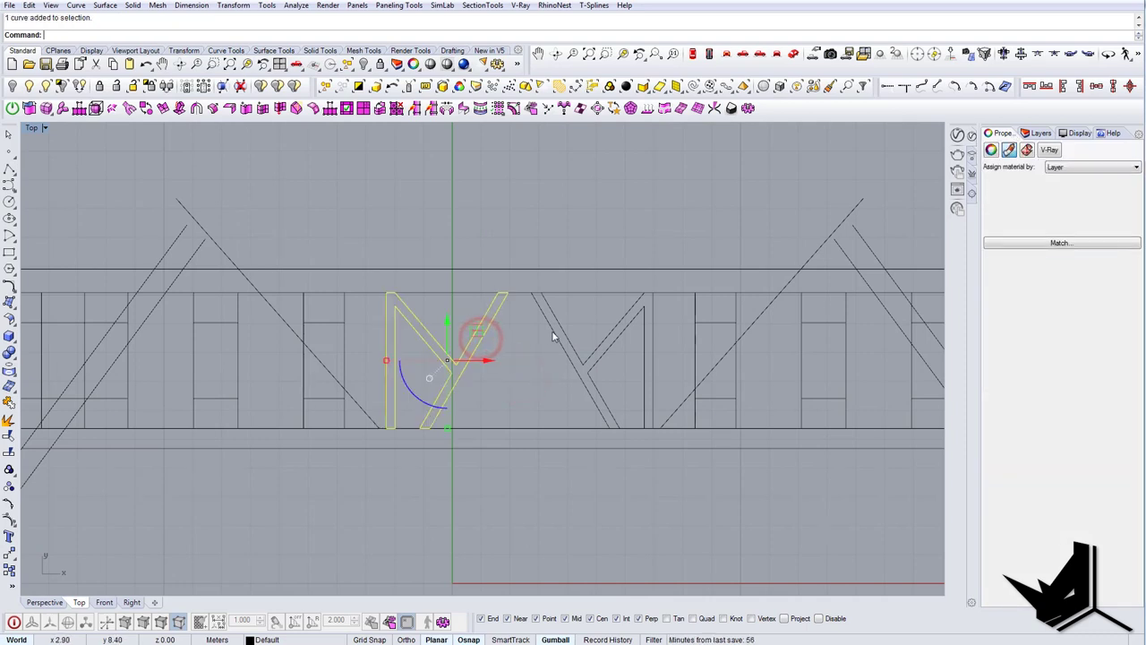
click(584, 330)
drag(538, 321, 534, 318)
drag(663, 386, 546, 316)
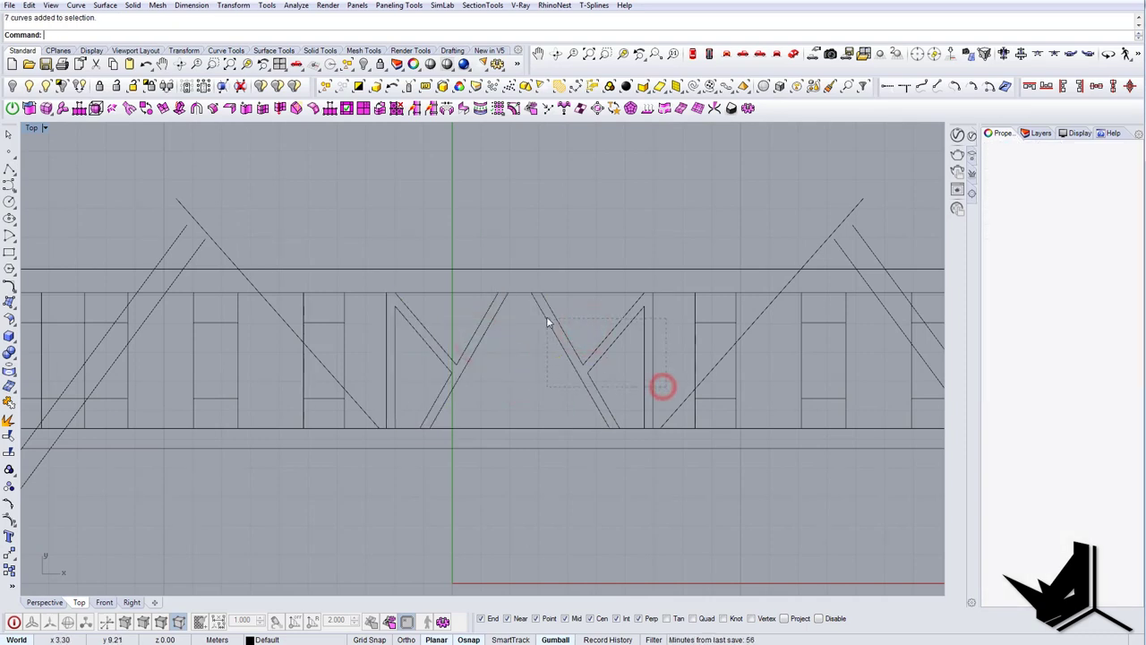
key(Delete)
Step: Mirror the left central brace's closed outline about a vertical axis through the middle of the bridge
right_drag(526, 359, 564, 338)
drag(549, 362, 432, 302)
right_drag(545, 363, 528, 340)
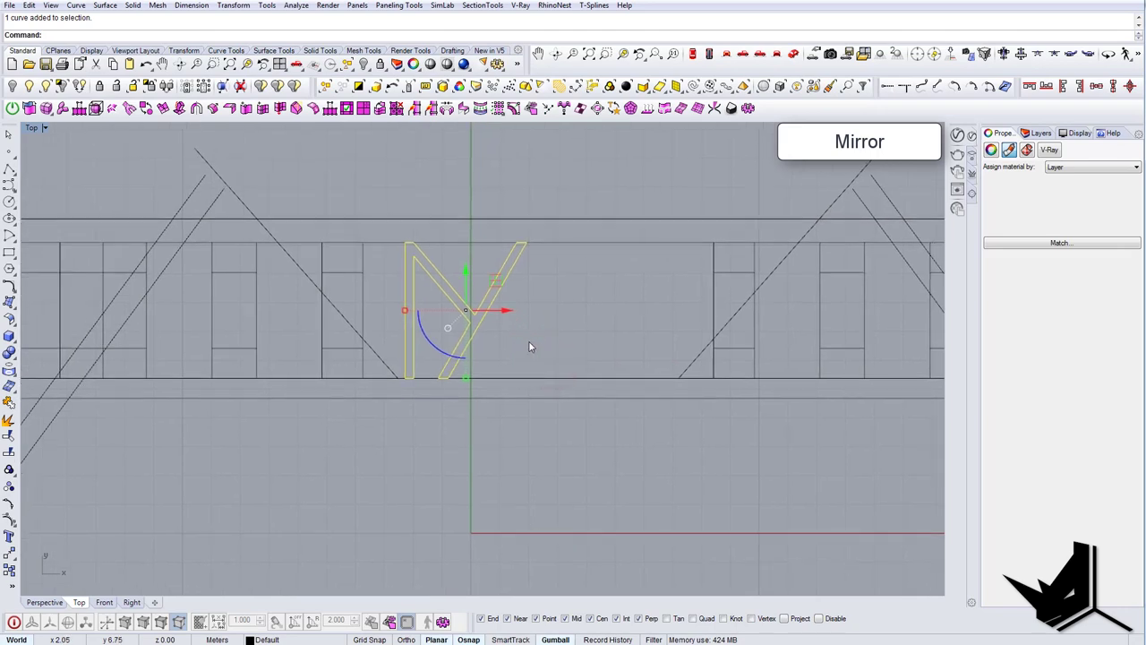
text(Mirror)
key(Return)
click(537, 400)
click(539, 469)
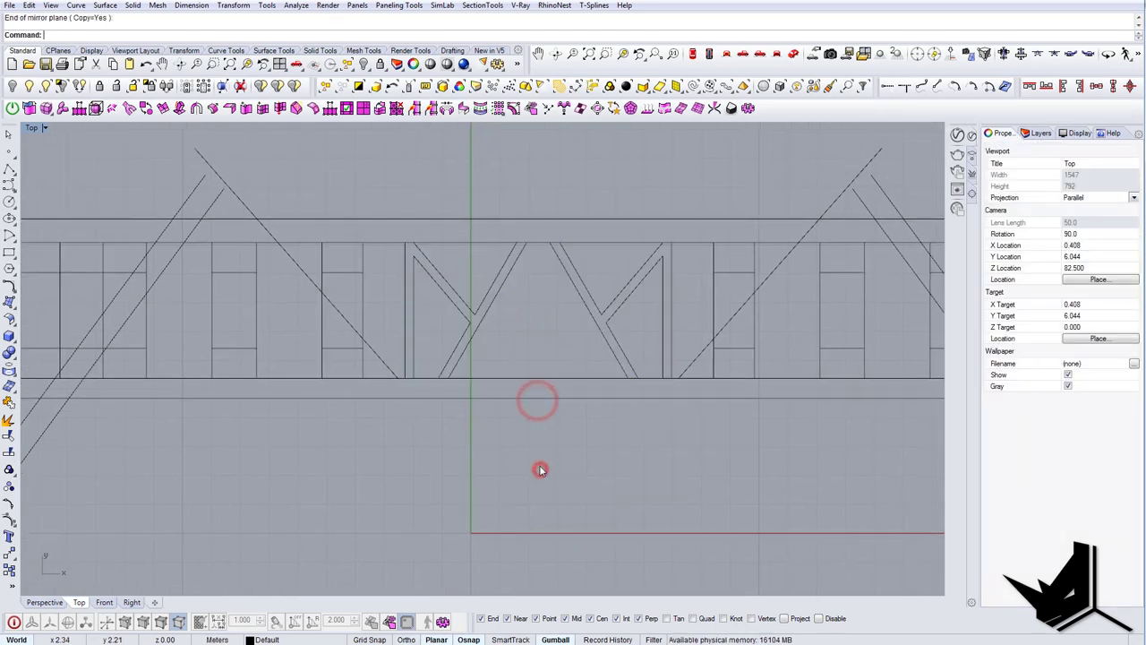
Step: Select the four single slanted wire lines that run from the V-support tops down to the lower chord
scroll(540, 469, down, 8)
right_drag(569, 446, 605, 430)
scroll(491, 374, up, 6)
right_drag(493, 373, 663, 368)
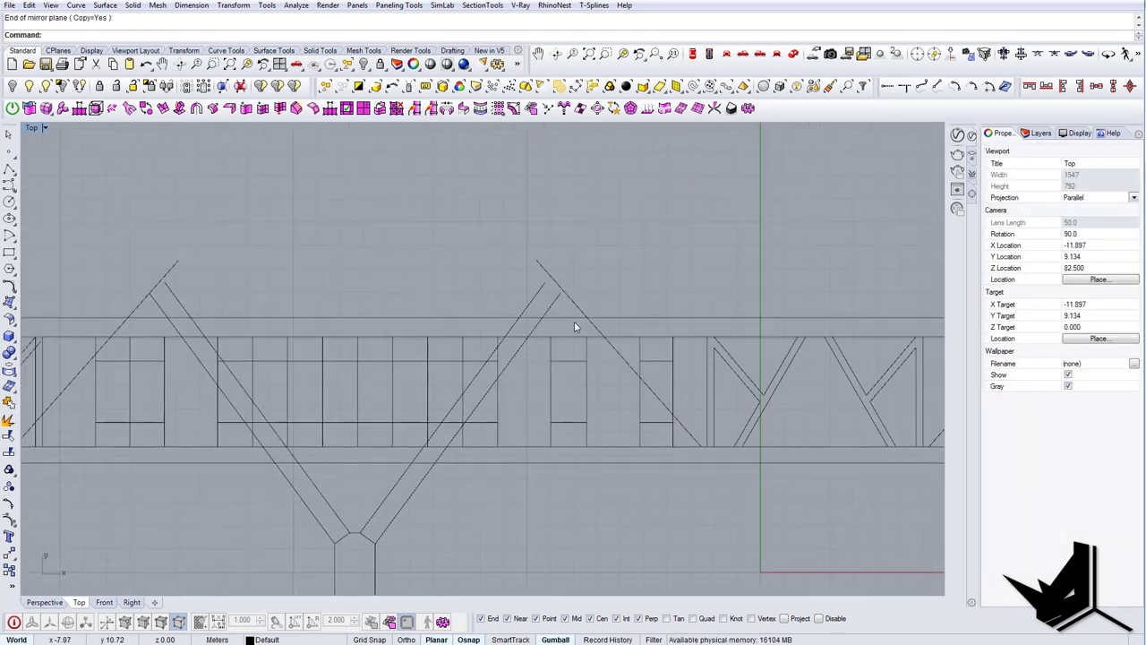
scroll(578, 320, down, 3)
scroll(586, 311, up, 4)
scroll(586, 311, down, 3)
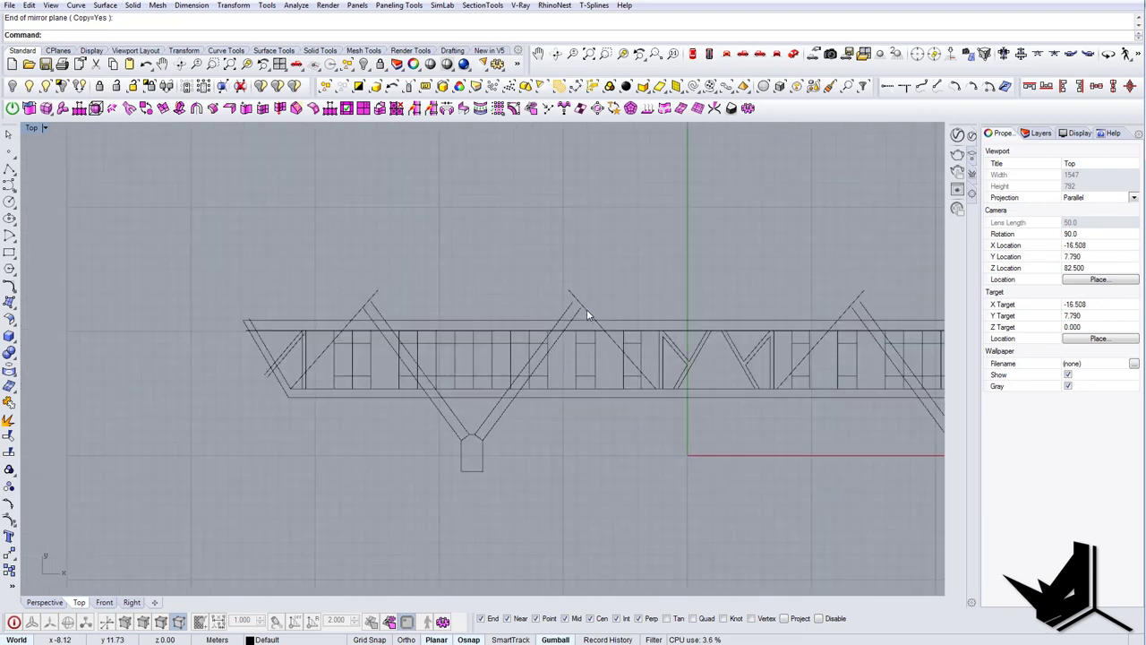
click(587, 310)
shift+click(379, 291)
right_drag(874, 307, 584, 319)
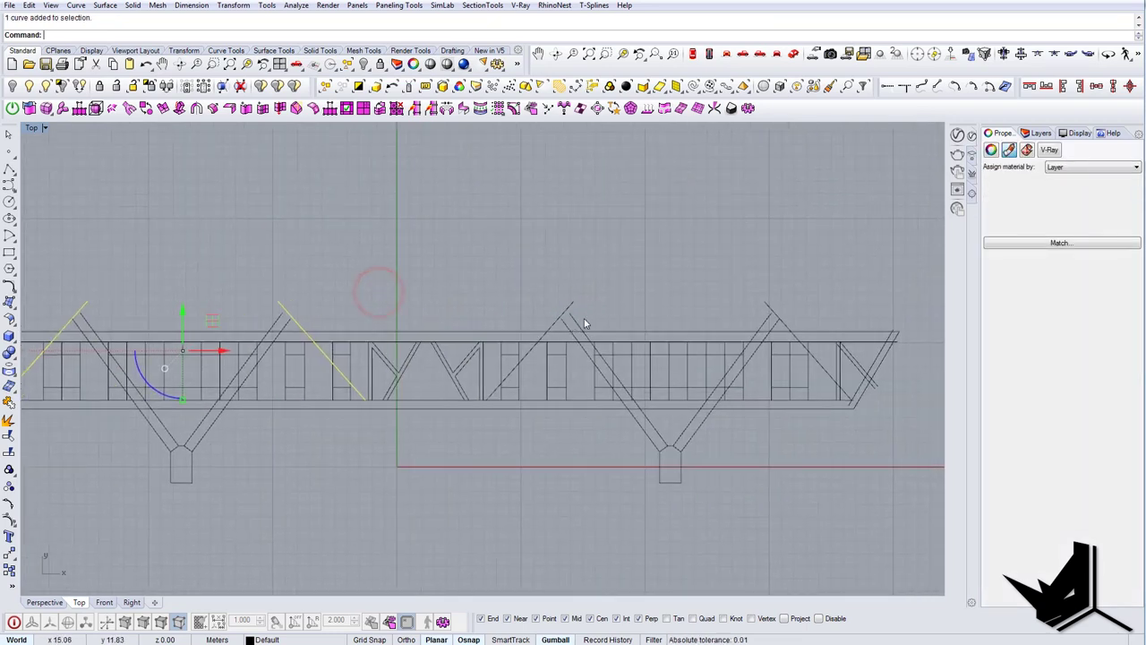
shift+click(572, 309)
shift+click(767, 309)
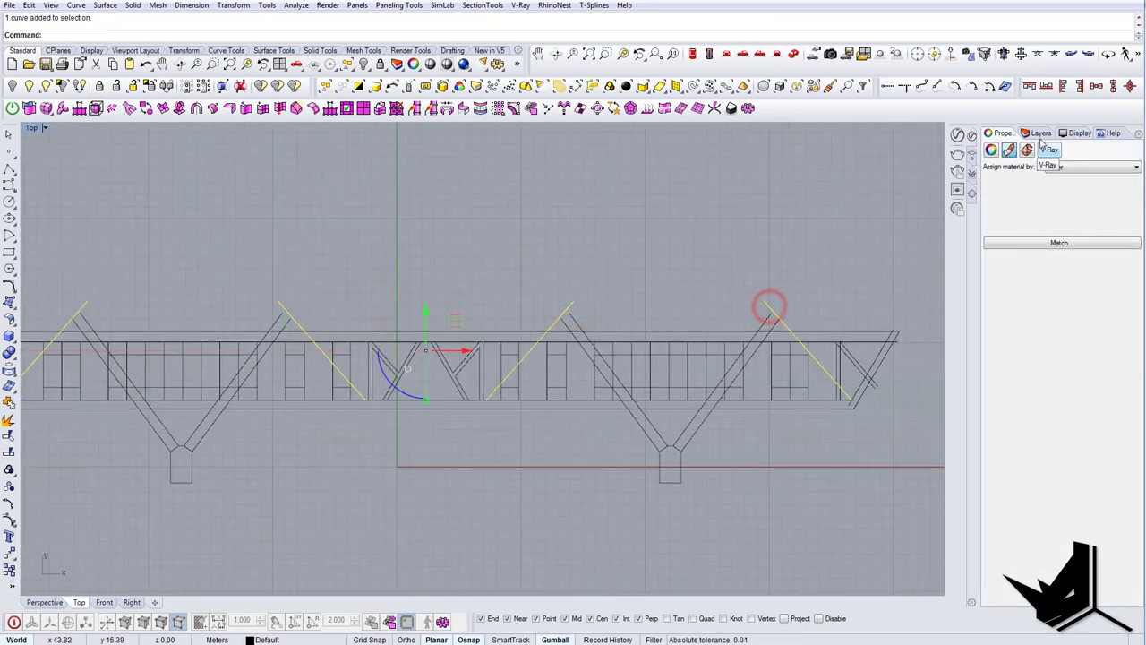
Step: Rename Layer 02 as Wires
click(1040, 133)
click(1004, 183)
right_click(1003, 191)
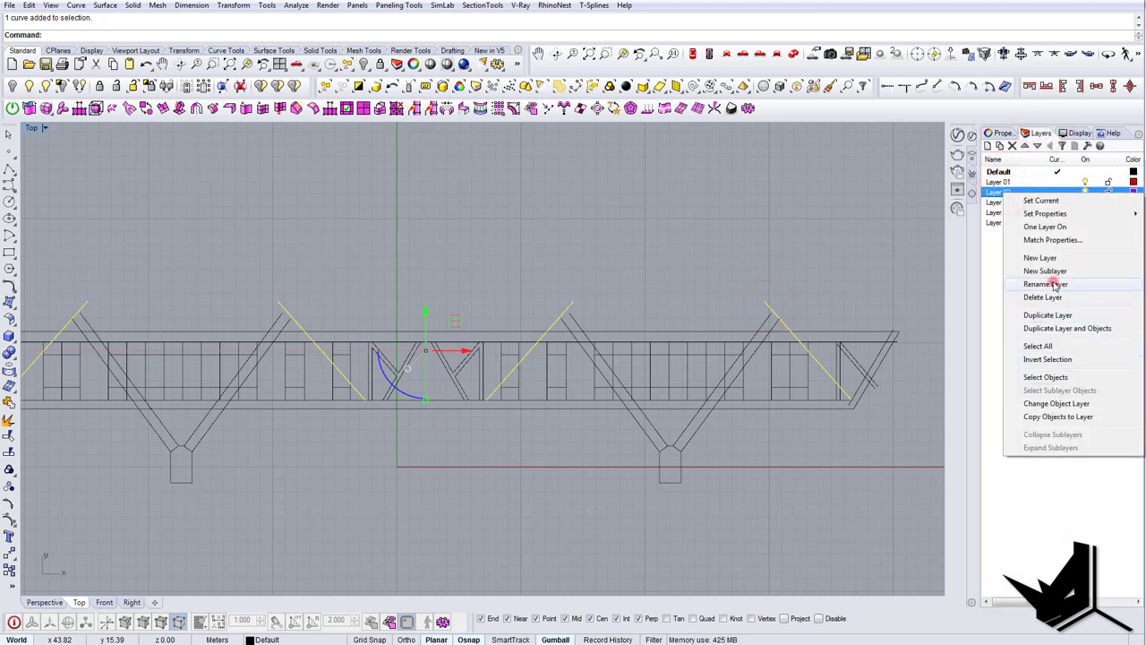
click(1055, 284)
text(Wires)
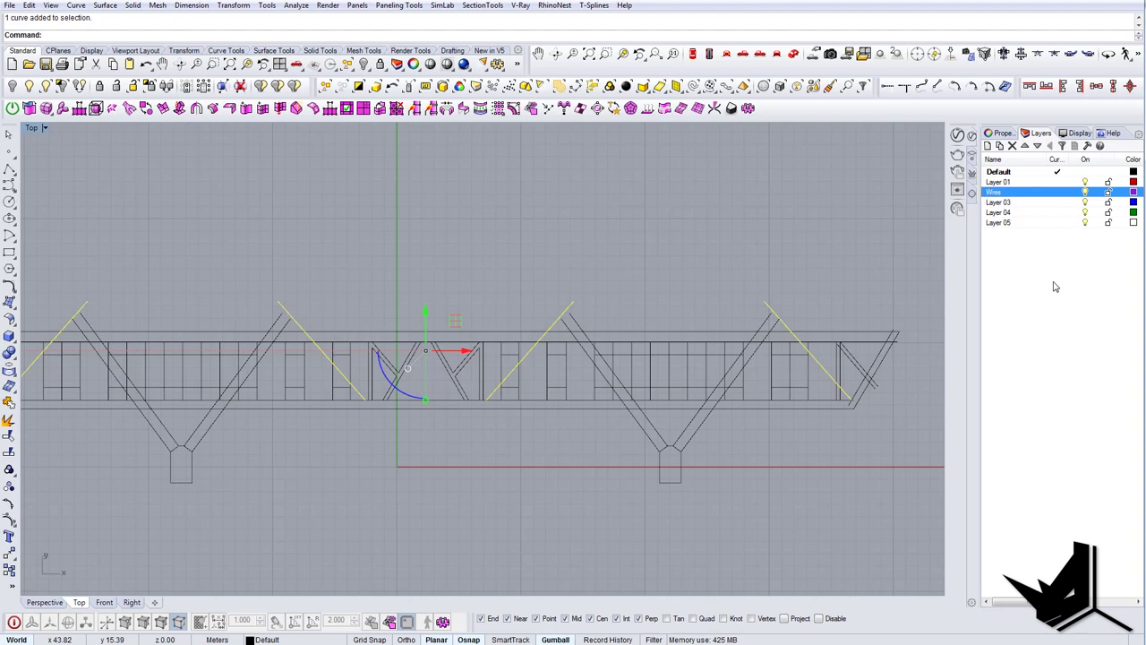
double_click(998, 193)
text(Wi)
Step: Move the four selected wire lines to the Wires layer and clear the selection
right_click(1000, 192)
click(1071, 402)
click(703, 263)
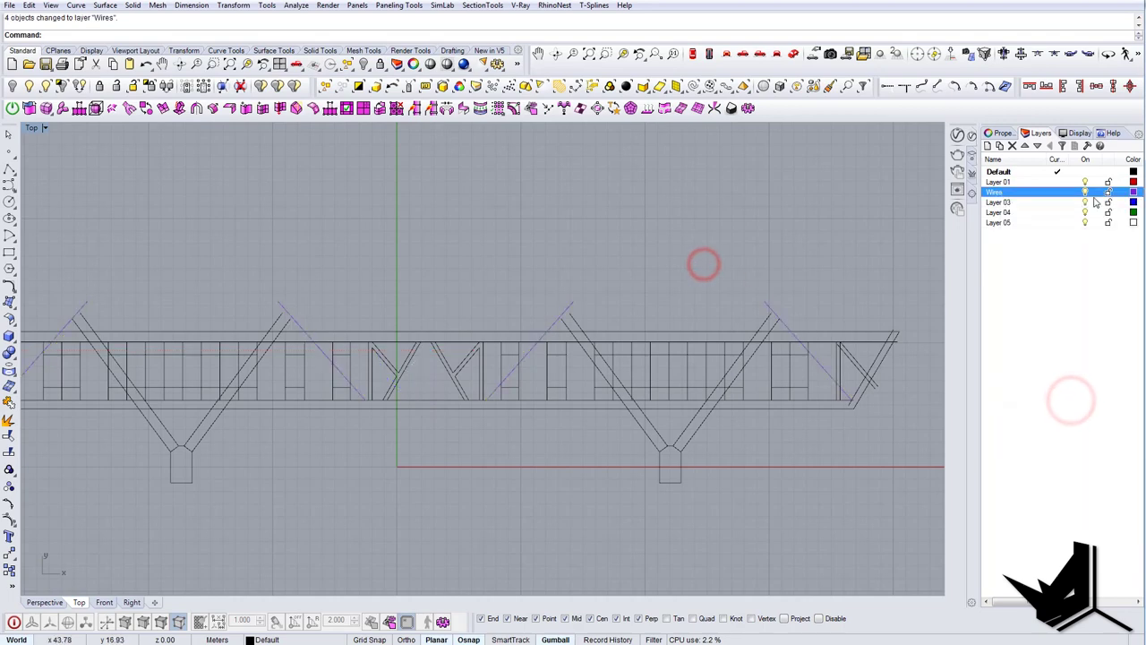
Step: Examine the wire lines and the remaining linework in the left half of the bridge
right_drag(524, 310, 573, 263)
scroll(577, 273, down, 8)
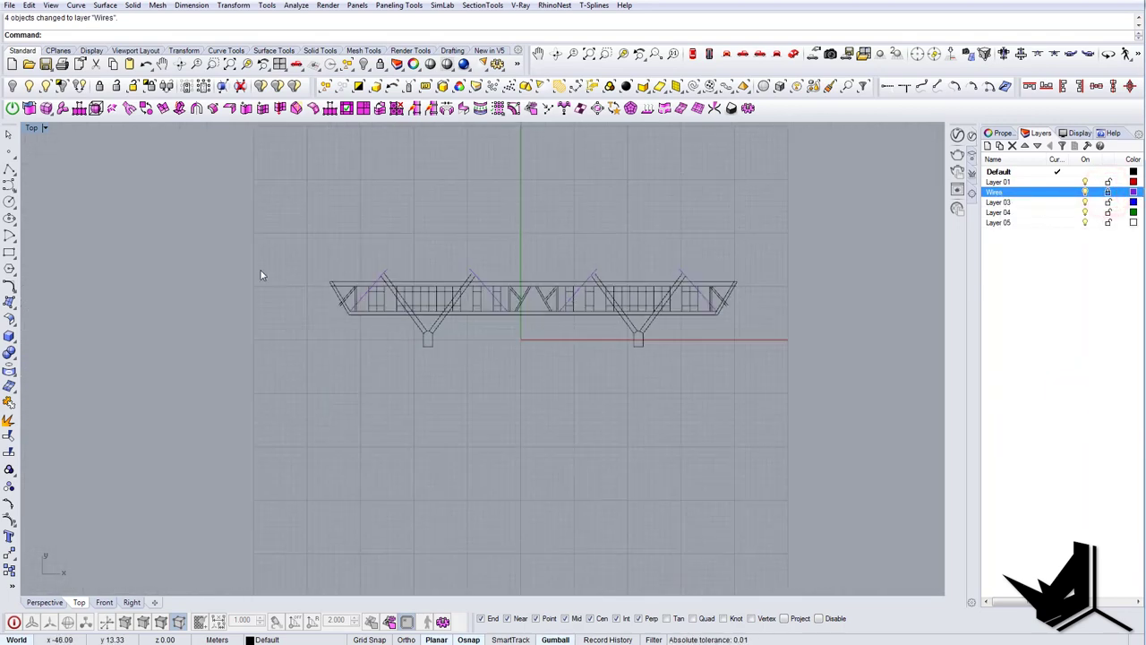
scroll(323, 283, up, 8)
scroll(462, 332, up, 4)
click(399, 304)
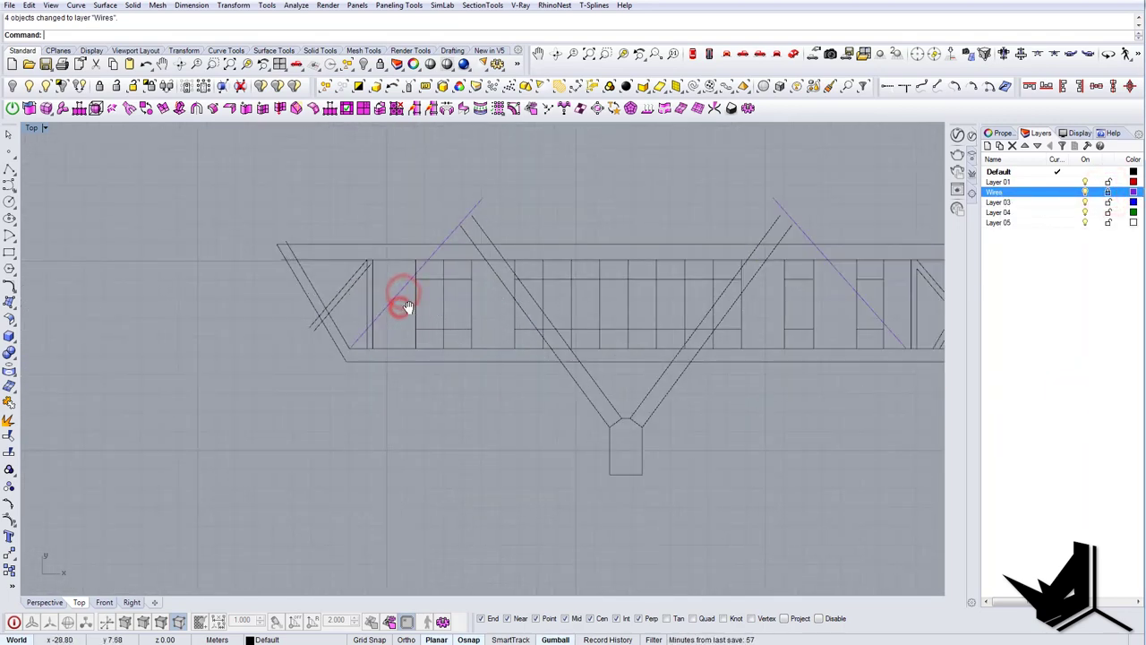
right_drag(430, 313, 383, 379)
right_drag(501, 341, 418, 351)
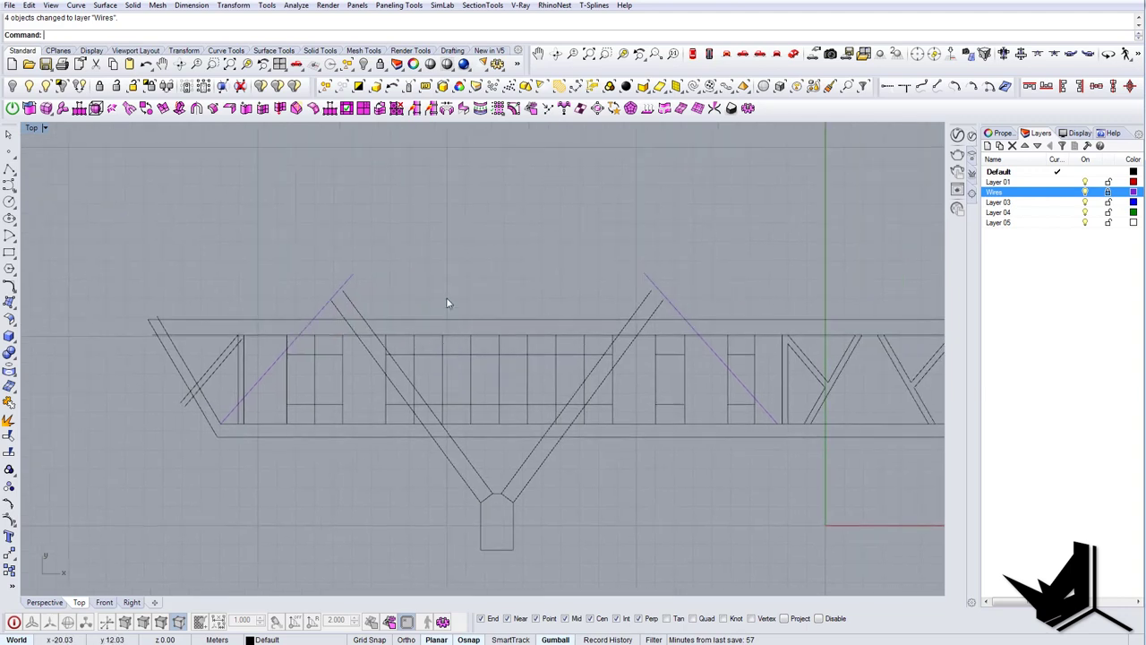
right_drag(311, 352, 464, 356)
Step: Trim the left end brace's diagonals where they overshoot the post and slanted edge, and remove the edge segment between them
scroll(344, 394, up, 6)
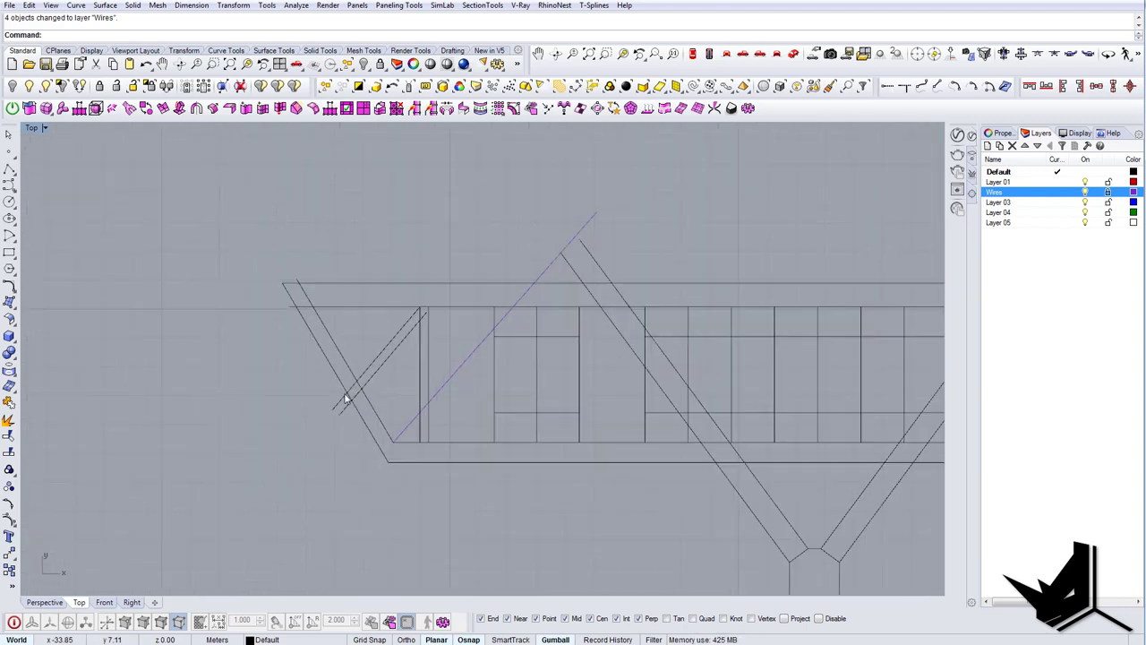
text(Trim)
key(Return)
drag(465, 521, 212, 189)
key(Return)
scroll(443, 308, up, 8)
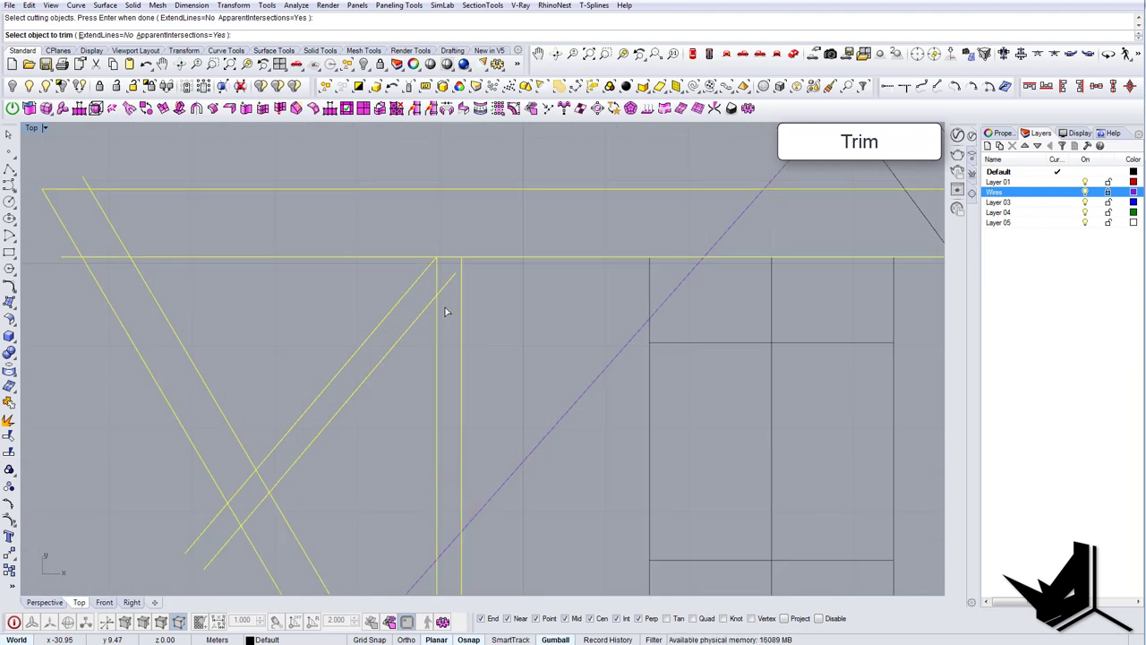
click(442, 280)
scroll(394, 362, down, 5)
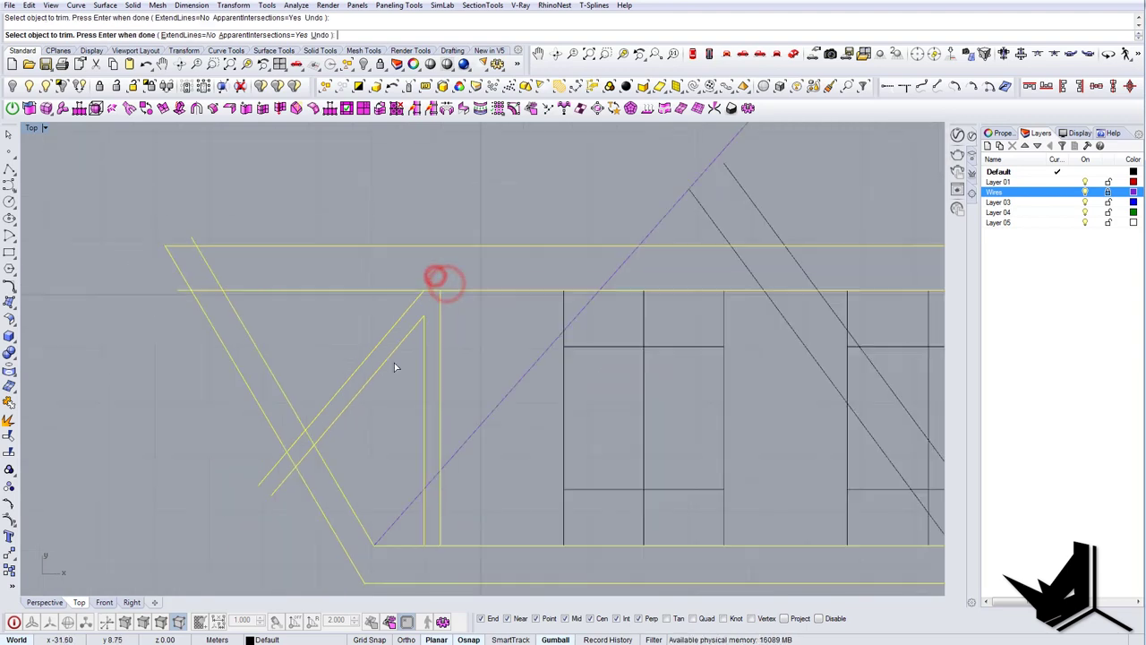
click(370, 414)
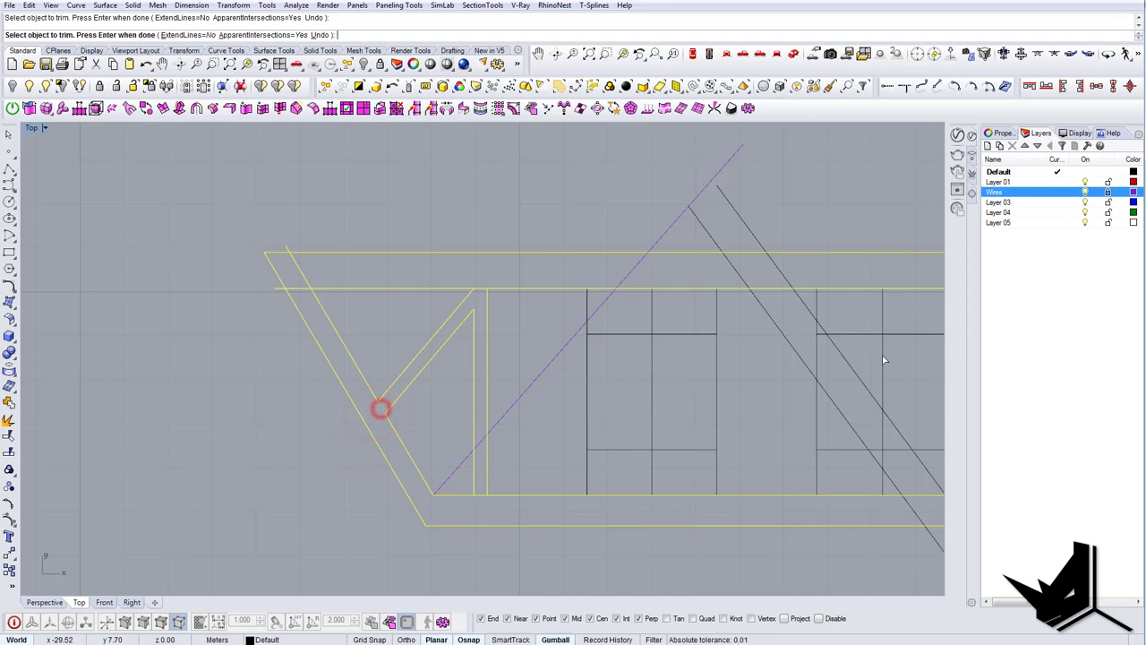
Step: Switch to the reference photo in Windows Photo Viewer, check the bridge's end brace, and finish the trim
drag(1145, 268, 1145, 552)
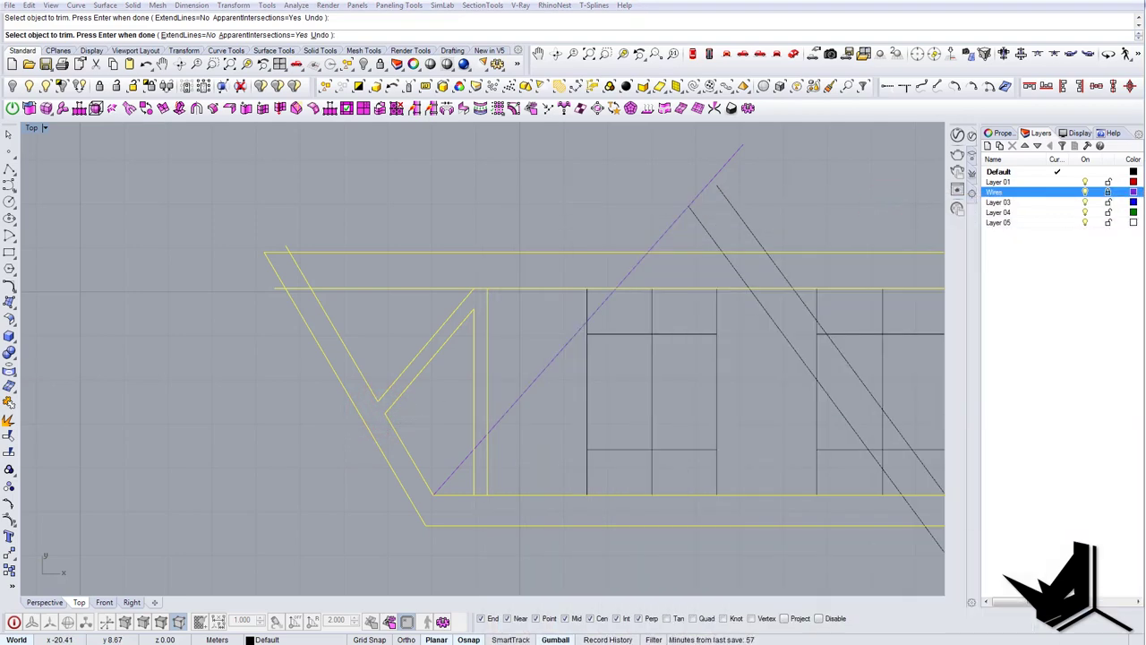
key(alt+Tab)
drag(408, 433, 455, 454)
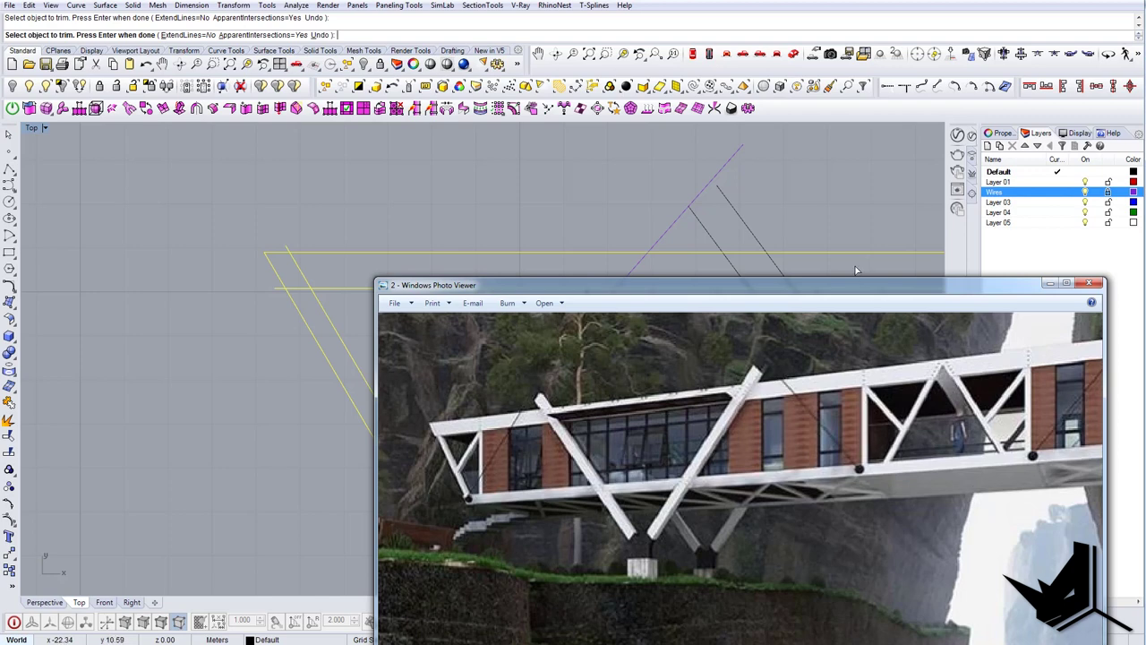
drag(838, 287, 1145, 447)
right_drag(412, 312, 413, 343)
scroll(326, 328, up, 2)
key(Escape)
scroll(347, 324, down, 4)
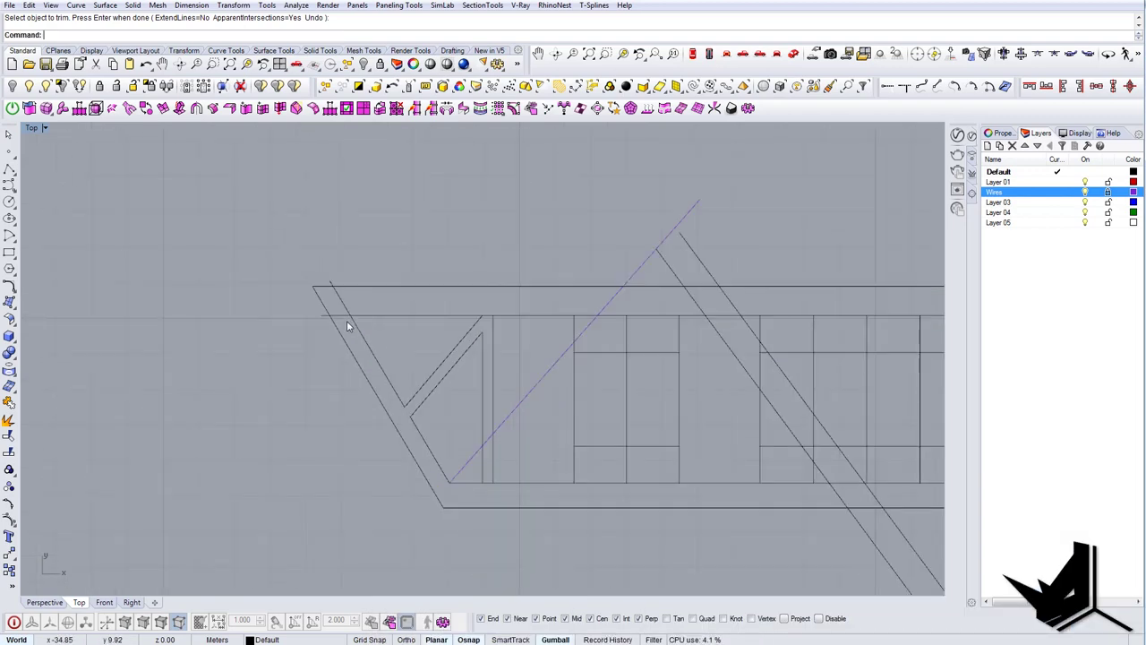
Step: Trim the inner slanted line above the upper chord's lower edge and that edge's overshoot at the bridge's left end
text(TR)
key(Return)
drag(389, 342, 324, 281)
key(Return)
click(331, 281)
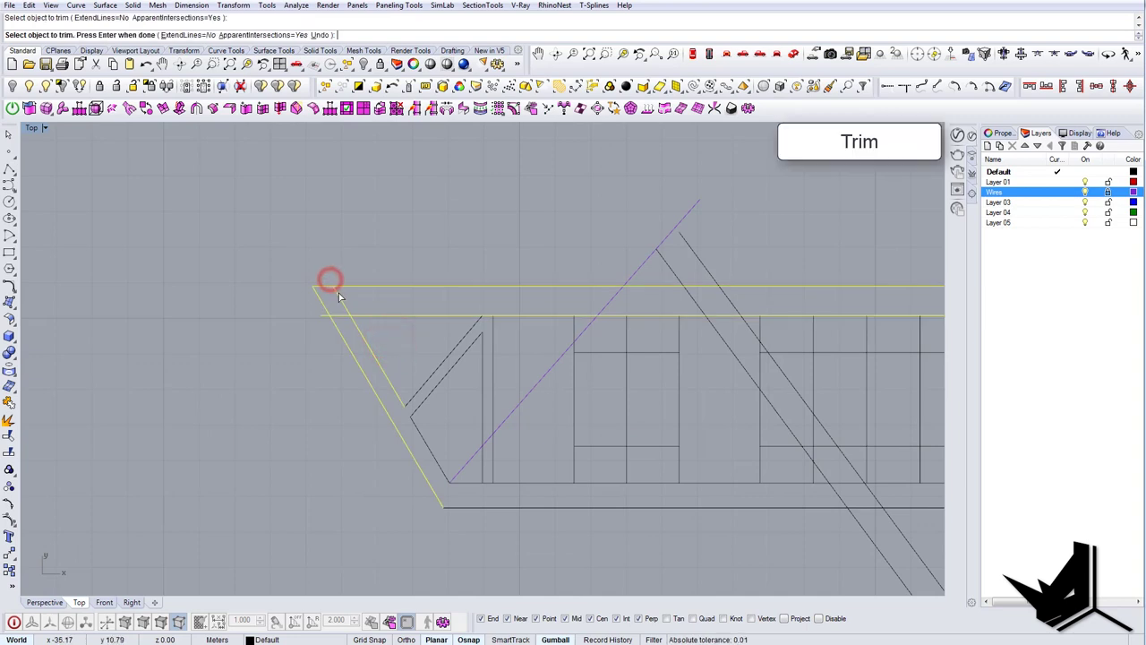
click(338, 293)
click(324, 317)
right_drag(444, 415, 437, 387)
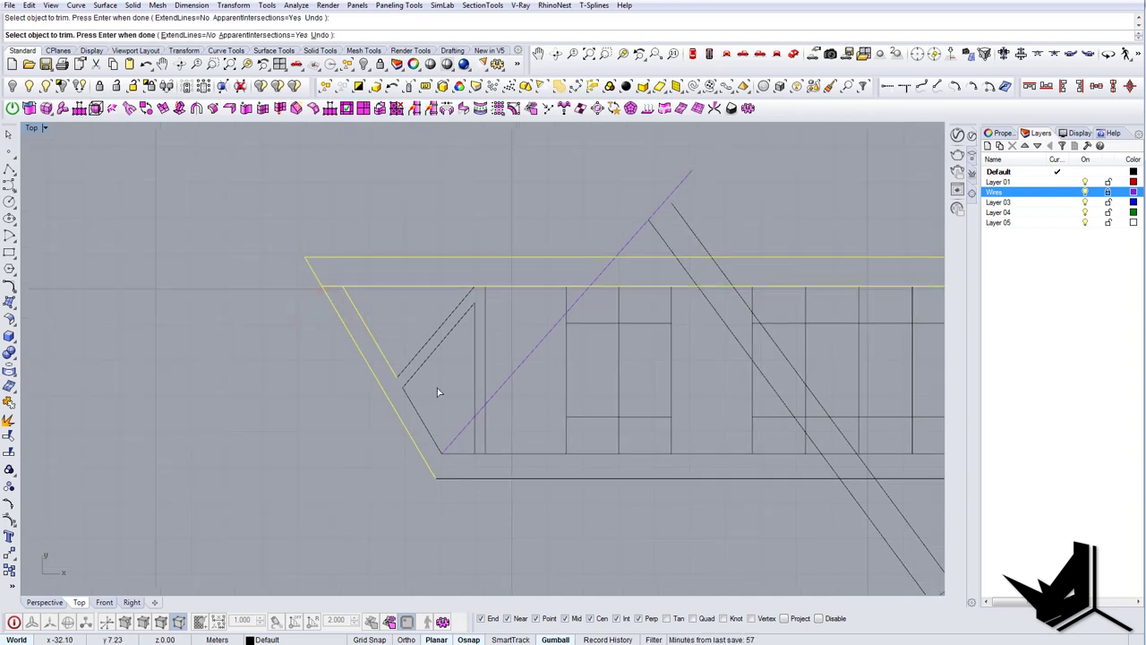
key(Return)
Step: Draw a horizontal line from the left end's inner lower corner outward past the outer slanted edge
right_drag(457, 477, 486, 471)
text(l)
key(Return)
scroll(484, 460, up, 8)
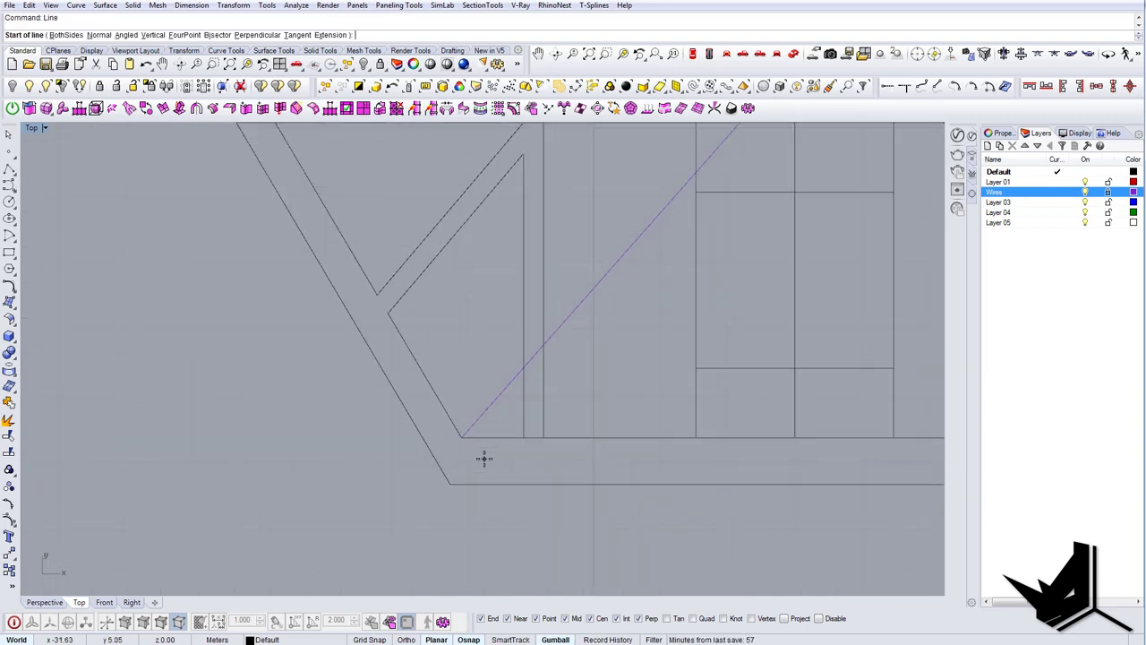
click(458, 434)
key(Escape)
click(479, 434)
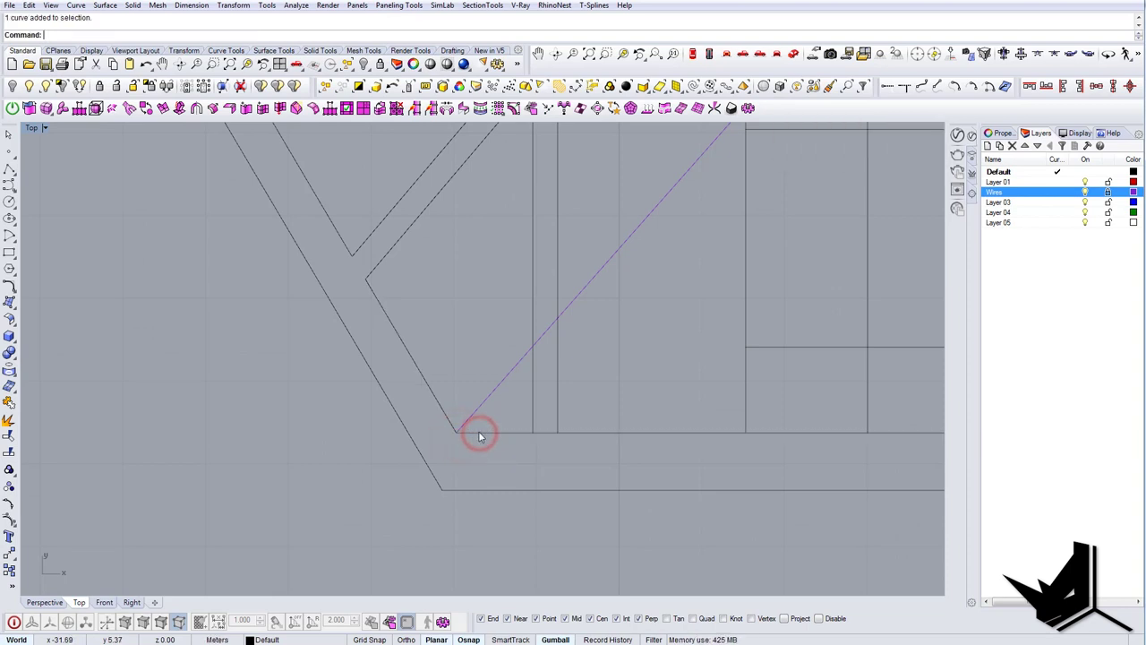
click(456, 433)
shift+click(345, 434)
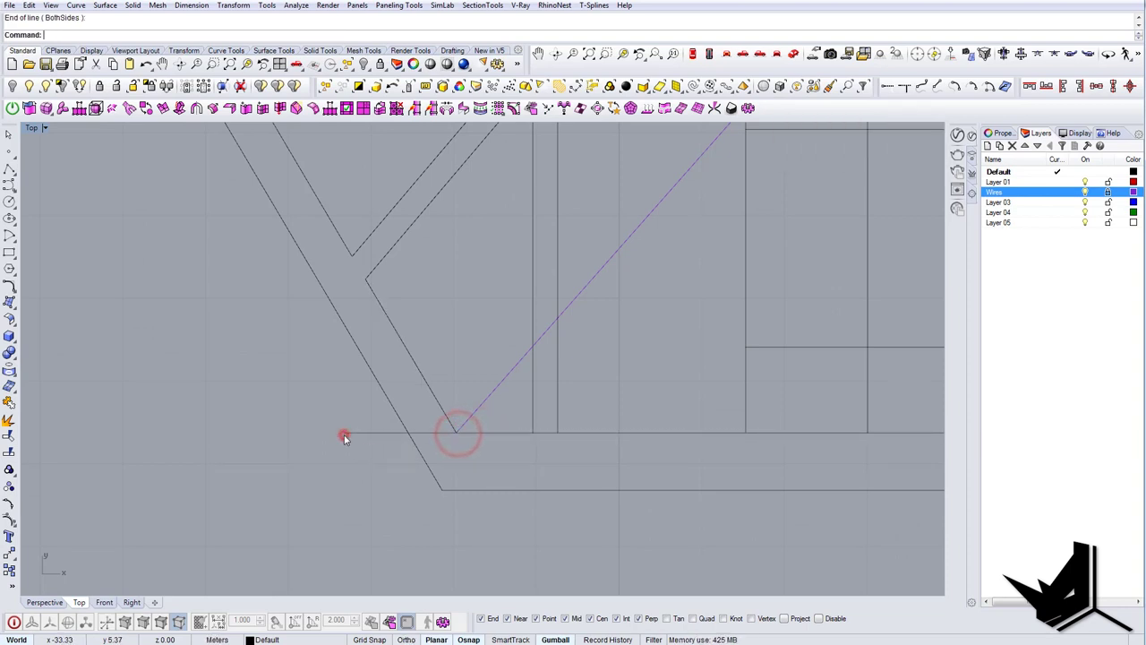
scroll(354, 432, down, 8)
right_drag(411, 392, 438, 423)
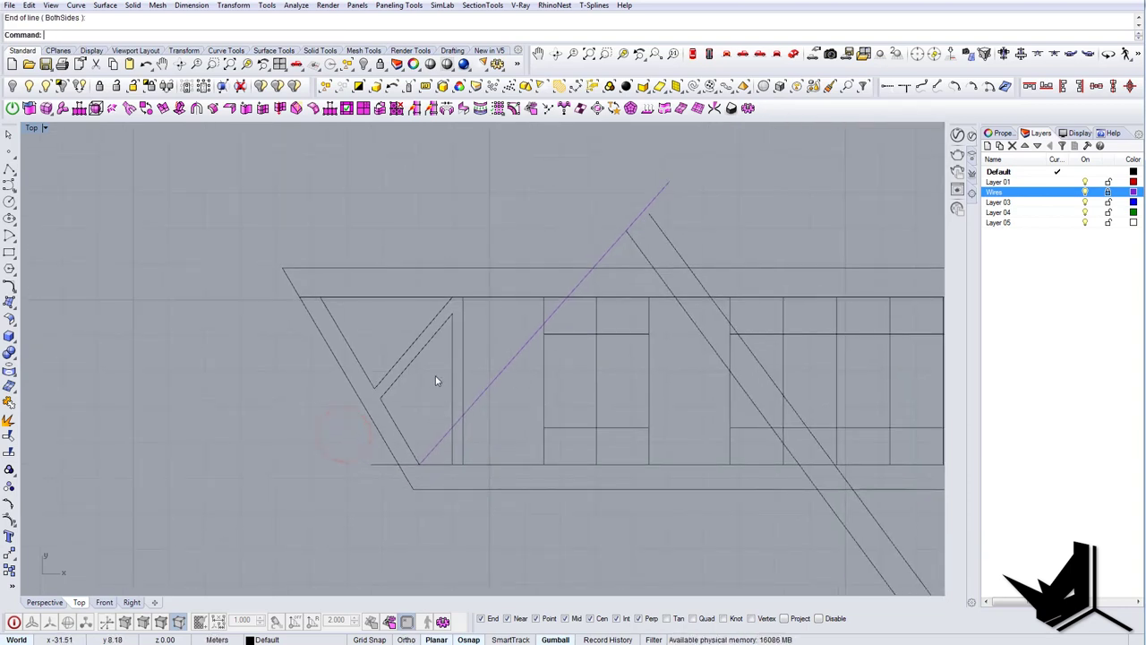
click(443, 438)
drag(479, 426, 323, 310)
key(Escape)
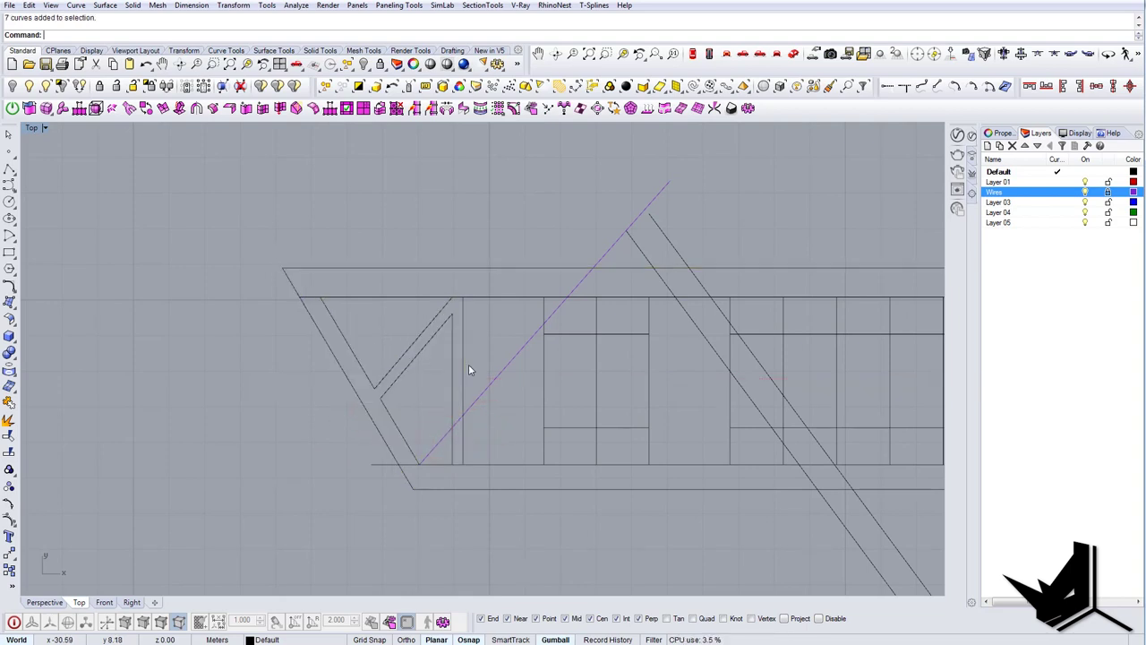
Step: Use CurveBoolean on the left end's linework to create one closed outline around its slanted member, diagonal and post
right_drag(474, 407, 442, 374)
text(cb)
key(Return)
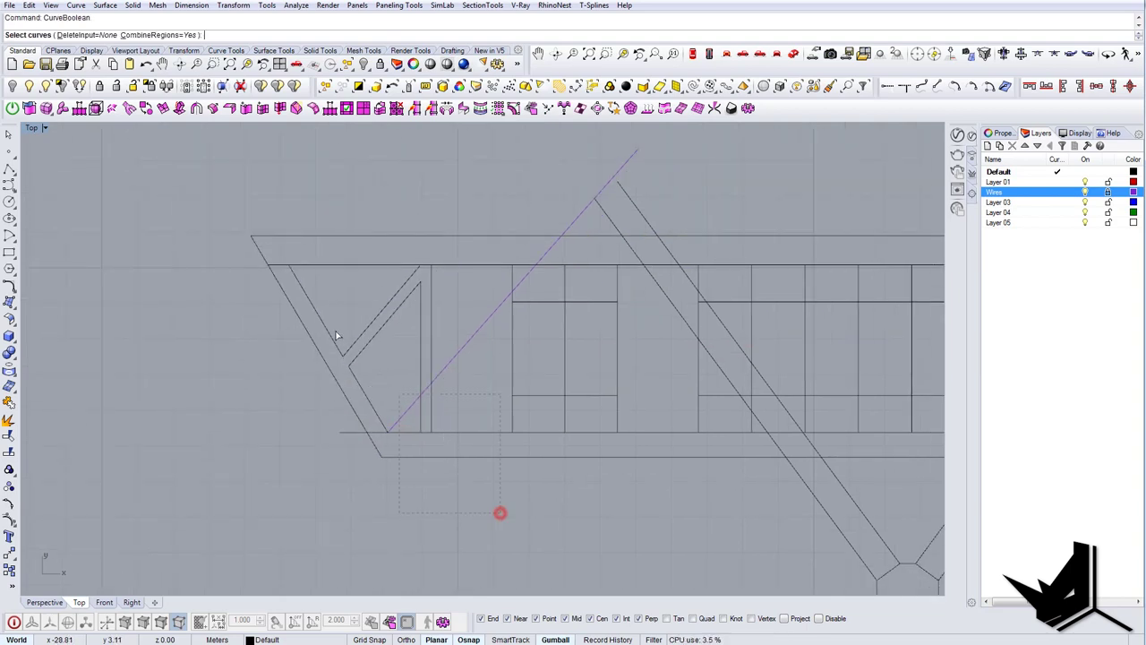
drag(336, 334, 241, 250)
key(Return)
click(298, 304)
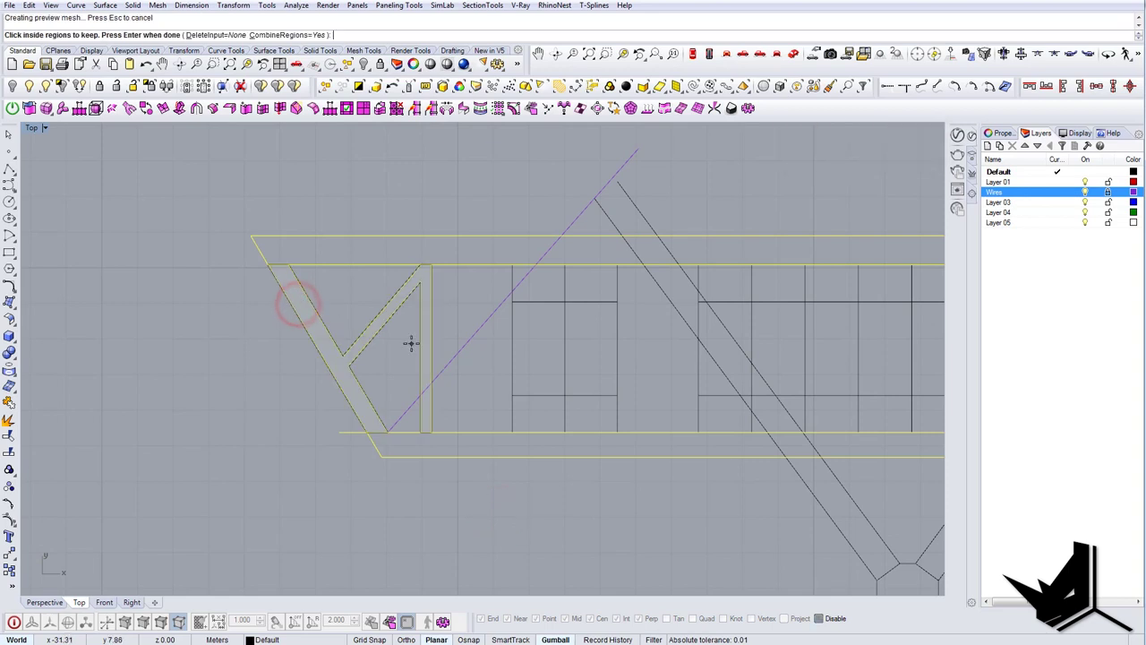
key(Return)
right_drag(411, 349, 391, 330)
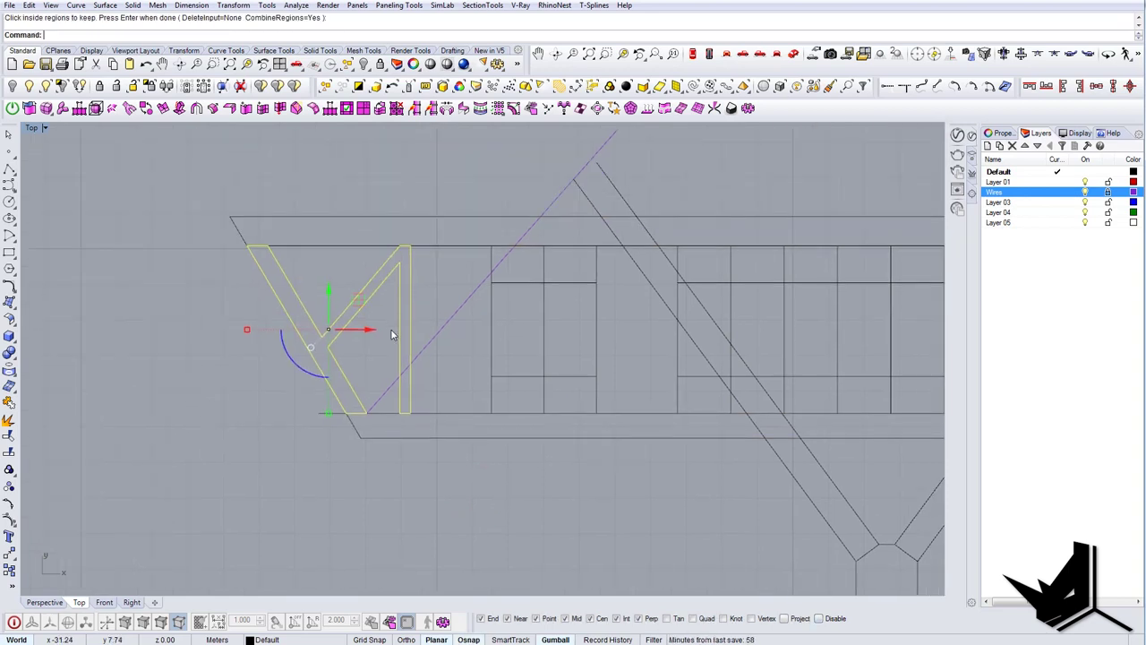
drag(368, 330, 138, 307)
right_drag(317, 333, 558, 353)
key(ctrl+z)
Step: Move the closed brace outline -10 m along X, clear of the bridge's left end
click(591, 352)
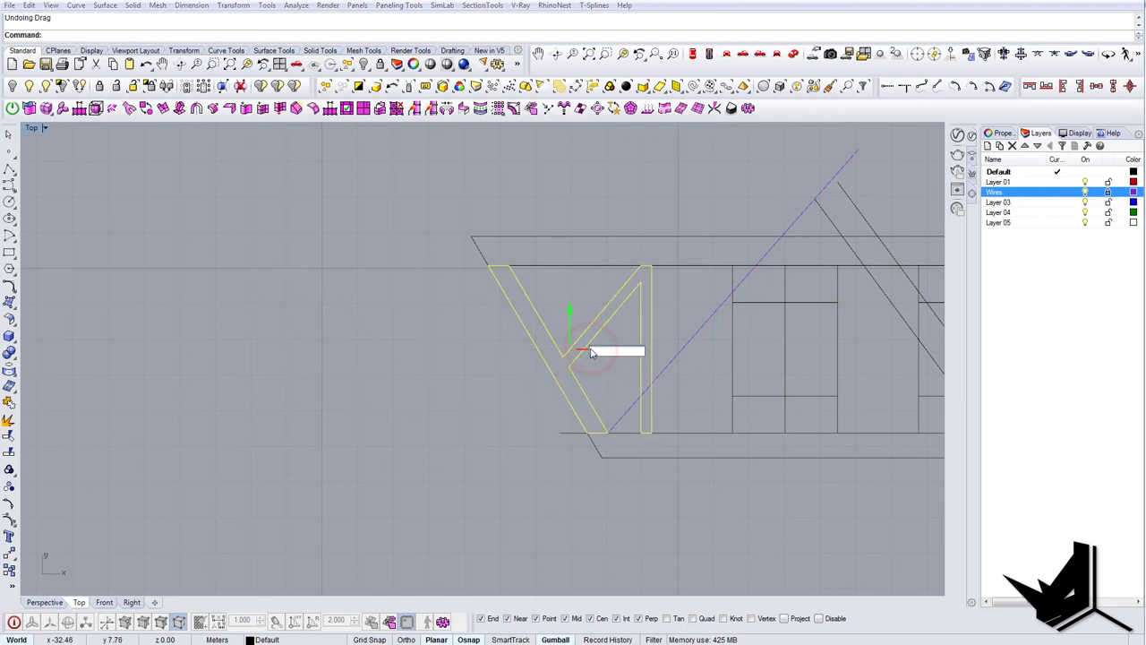
text(-10)
key(Return)
key(Escape)
scroll(633, 326, up, 2)
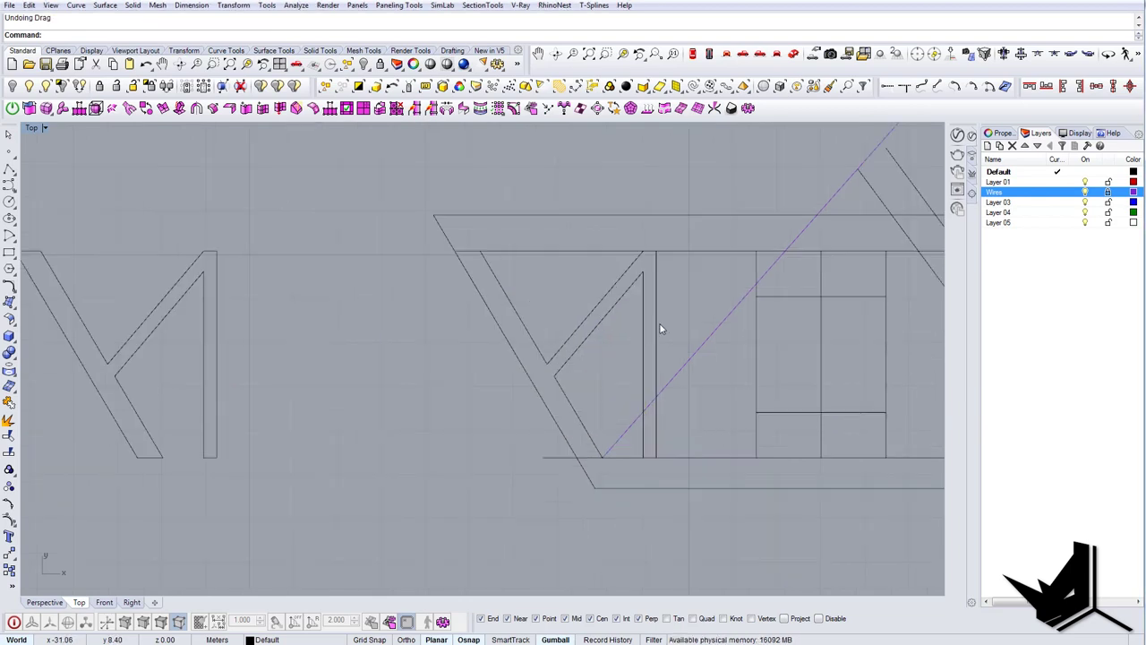
Step: Delete the original post, diagonals and inner slanted lines left inside the bridge's left end
drag(666, 322, 573, 286)
key(Delete)
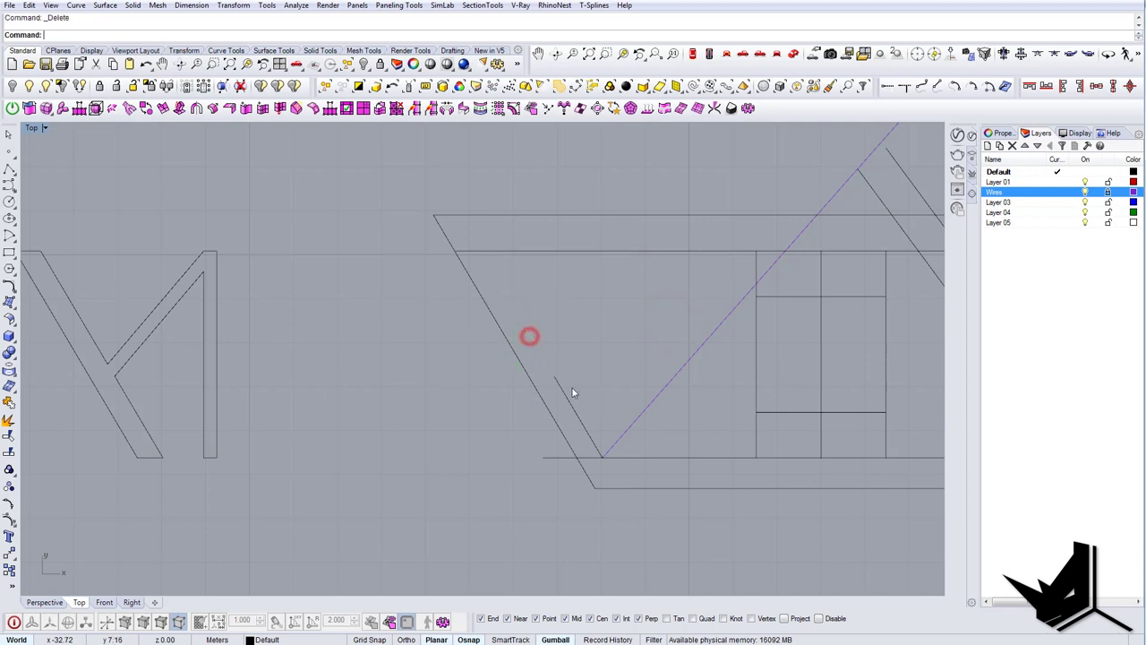
click(564, 391)
key(Delete)
click(531, 376)
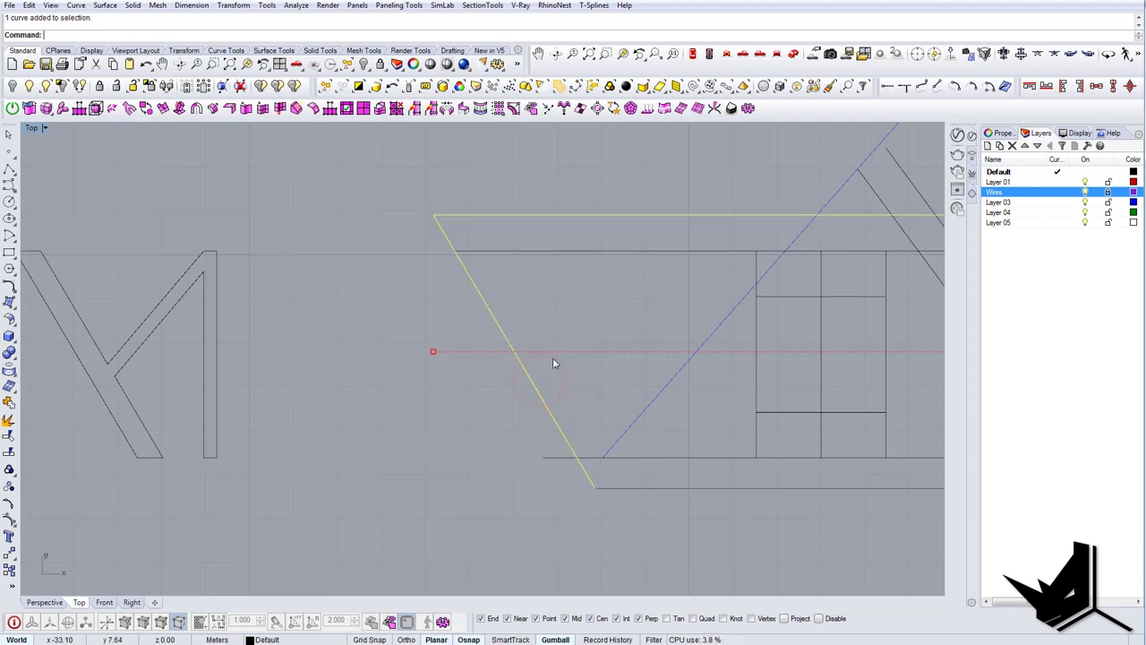
right_drag(554, 362, 523, 360)
key(Escape)
Step: Trim away the left end's outer slanted edge between the upper and lower chords
scroll(521, 360, down, 6)
text(trim)
key(Return)
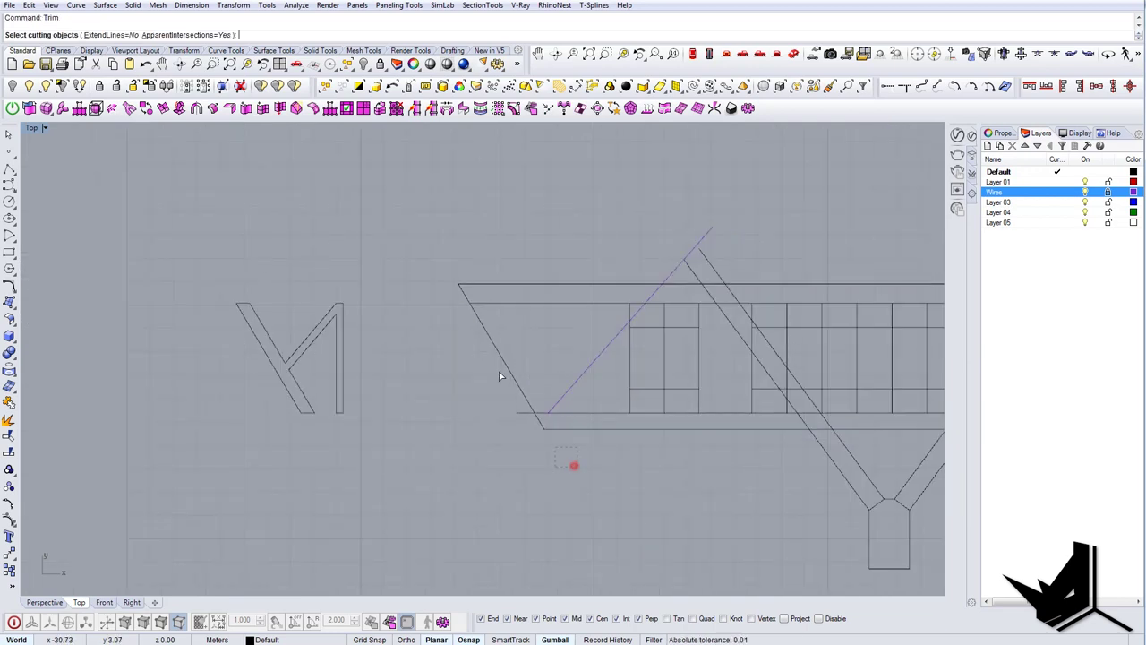
drag(575, 465, 501, 288)
key(Return)
drag(514, 340, 456, 321)
key(Return)
scroll(532, 421, up, 2)
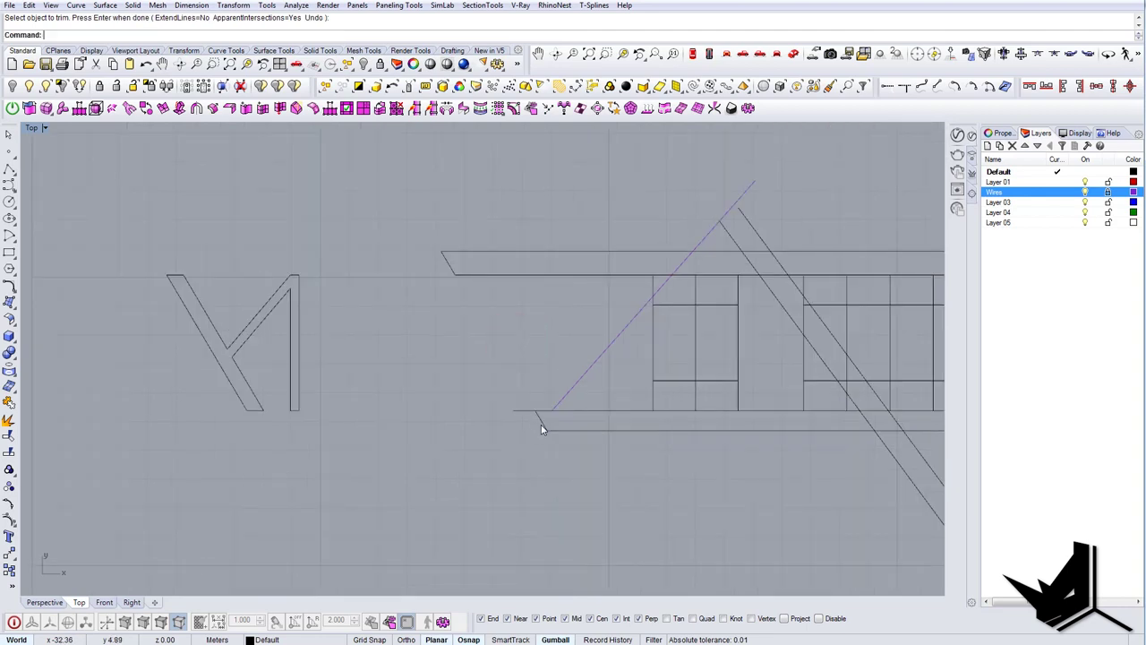
Step: Trim the lower chord's top line where it overshoots the slanted edge at the left end
text(trim)
key(Return)
drag(572, 466, 513, 388)
key(Return)
click(522, 412)
key(Return)
scroll(523, 425, down, 6)
click(516, 347)
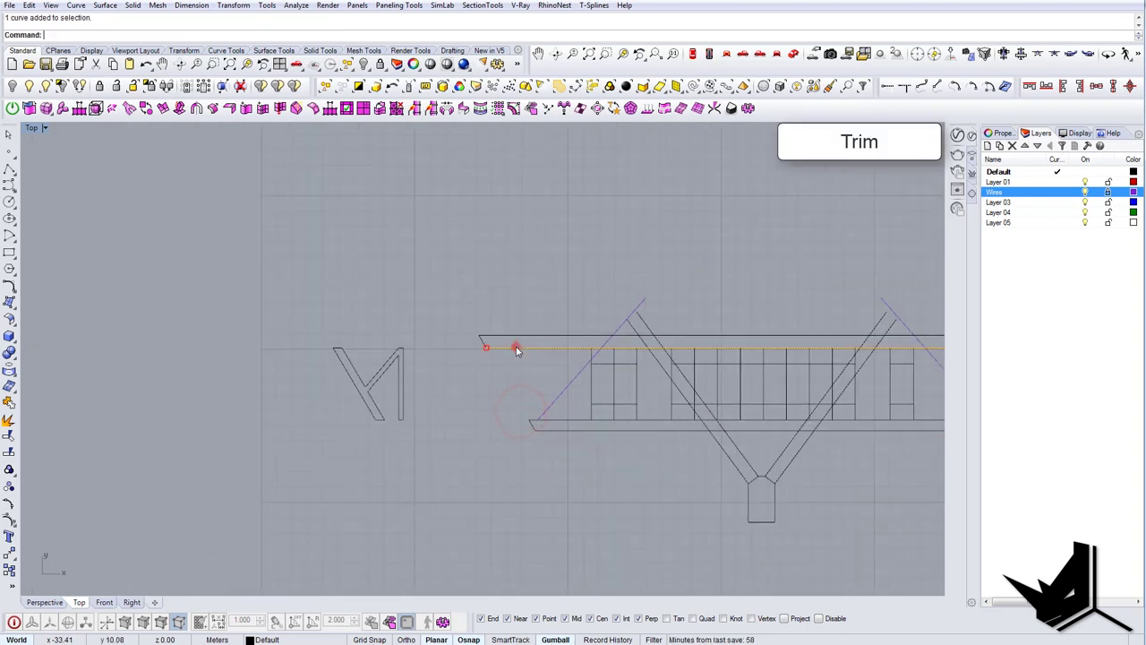
key(Escape)
Step: Move the closed brace outline 10 m along X, back into the bridge's left end
drag(445, 431, 394, 396)
click(392, 385)
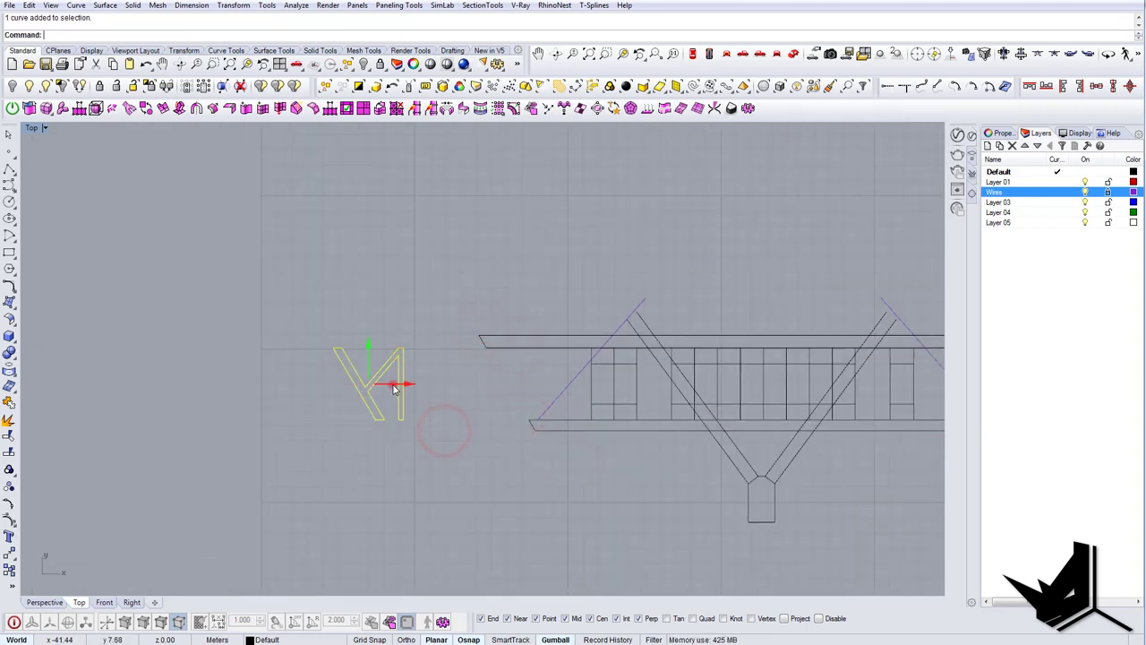
text(10)
key(Return)
key(Escape)
Step: Inspect the chord lines along the bridge and how they meet the slanted edges at its right end
right_drag(533, 354, 444, 354)
scroll(434, 349, up, 2)
click(434, 348)
scroll(422, 352, down, 10)
right_drag(667, 365, 419, 359)
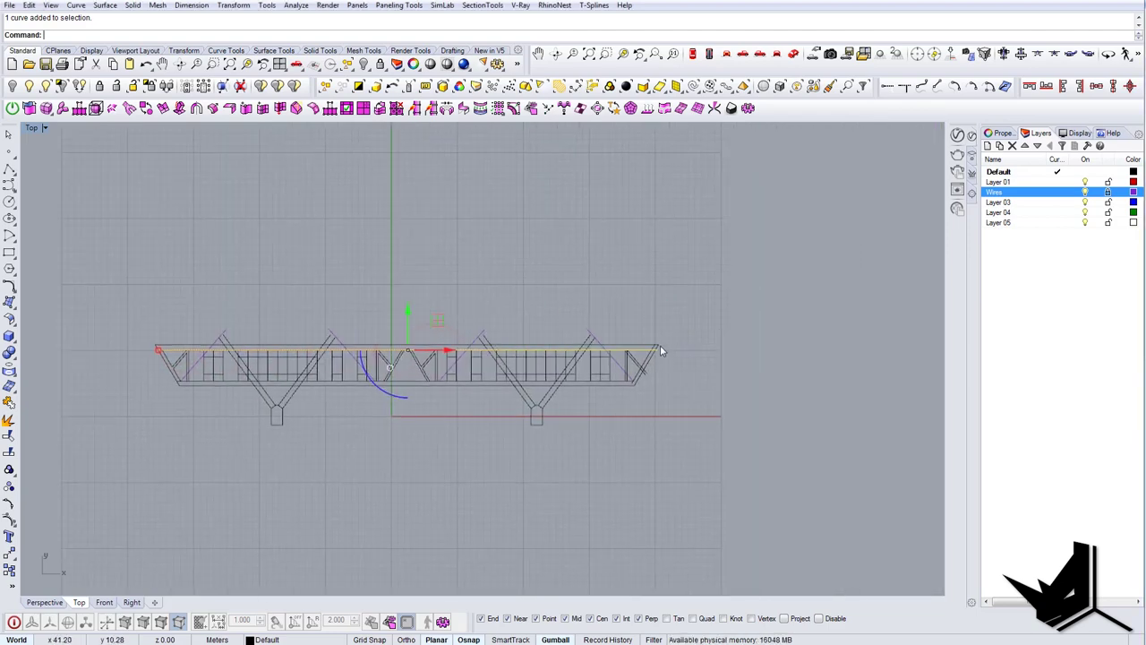
scroll(660, 345, up, 15)
key(Escape)
scroll(668, 370, down, 8)
scroll(668, 376, down, 4)
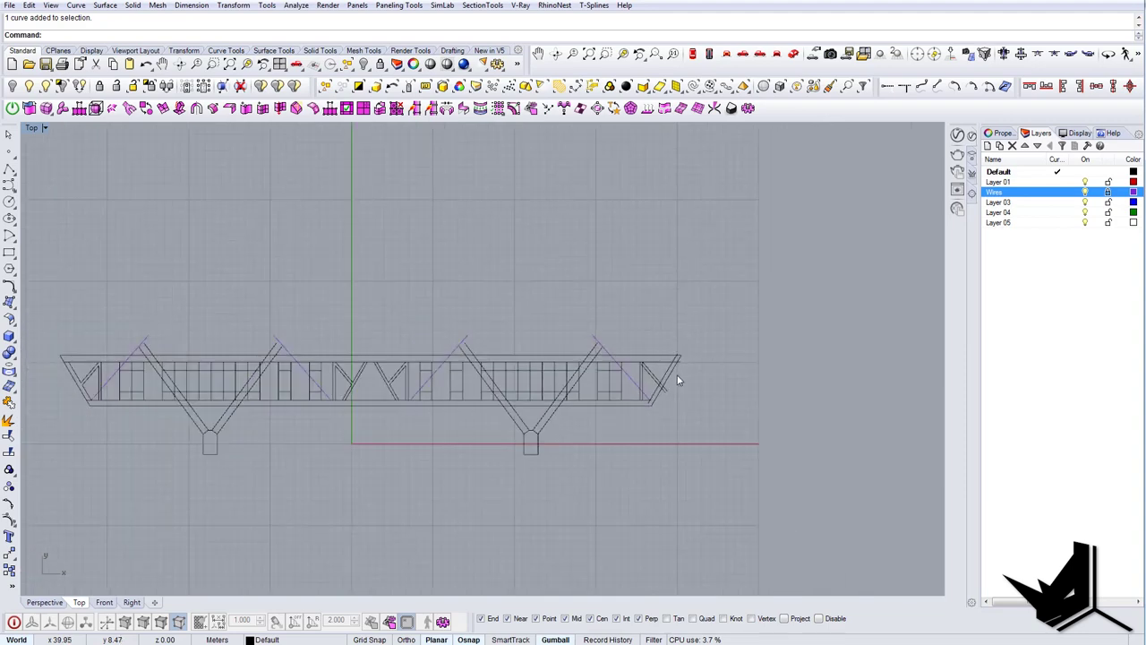
right_drag(557, 391, 627, 384)
right_drag(700, 378, 610, 389)
scroll(622, 389, up, 6)
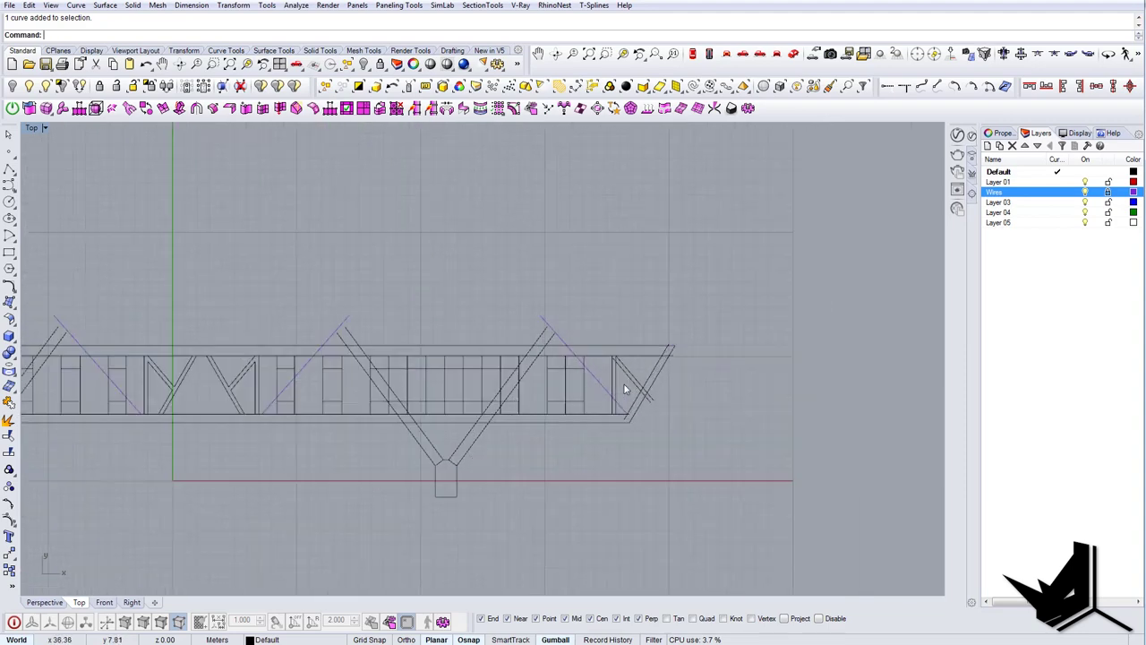
text(T)
scroll(669, 389, down, 8)
key(Escape)
scroll(679, 387, up, 10)
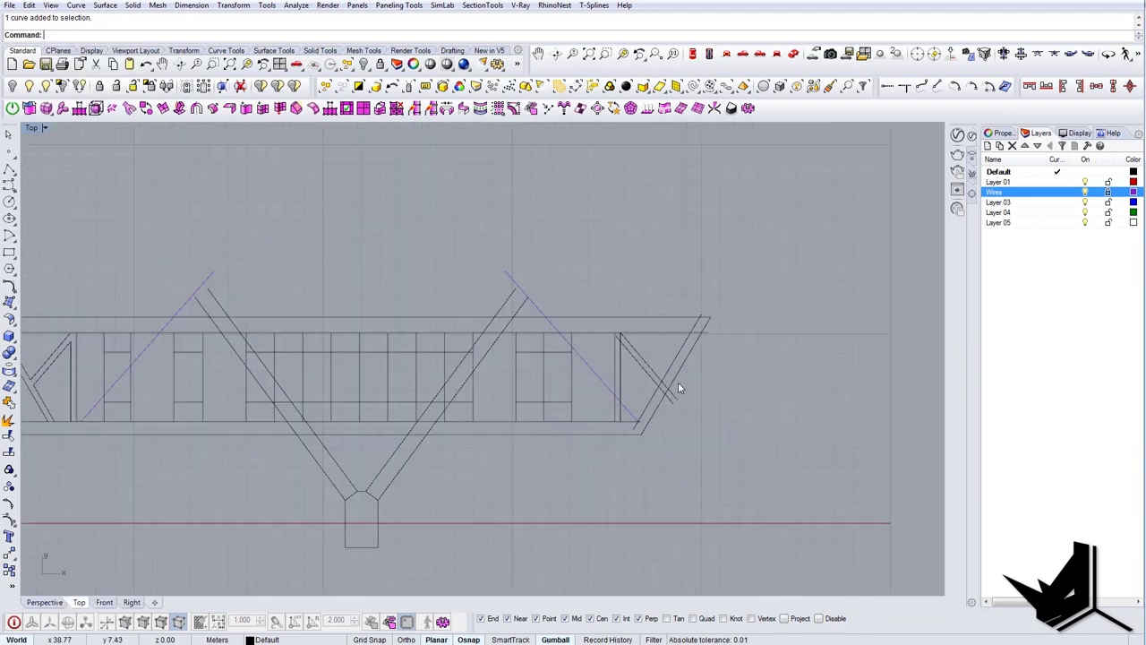
click(602, 421)
key(Escape)
scroll(656, 421, up, 8)
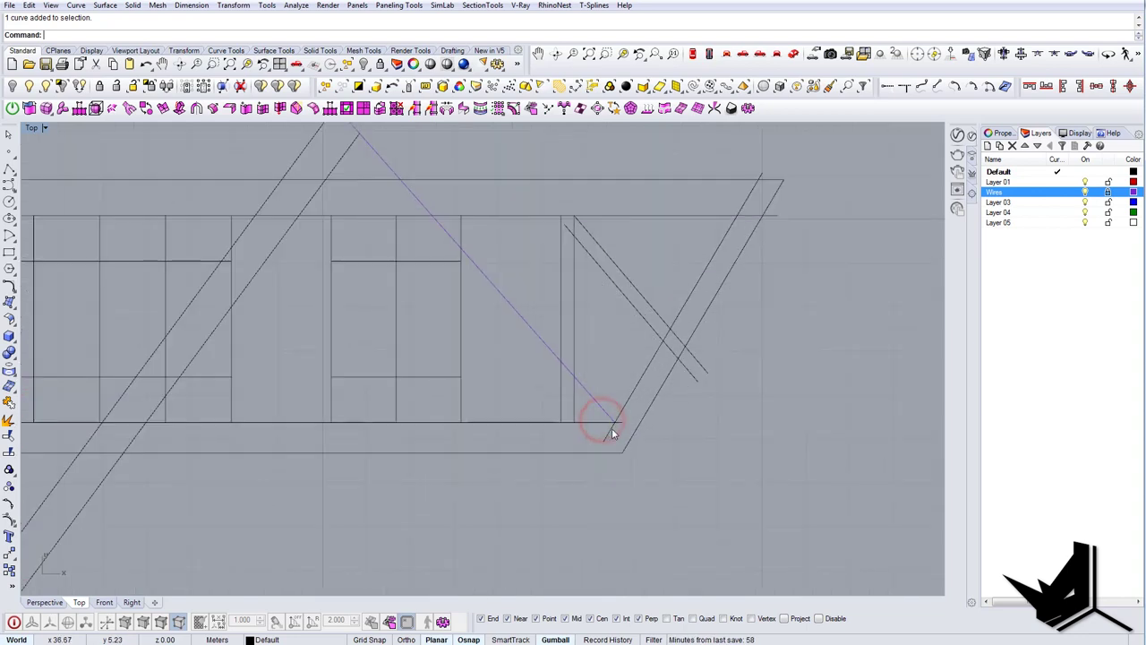
click(599, 422)
right_drag(605, 422, 640, 429)
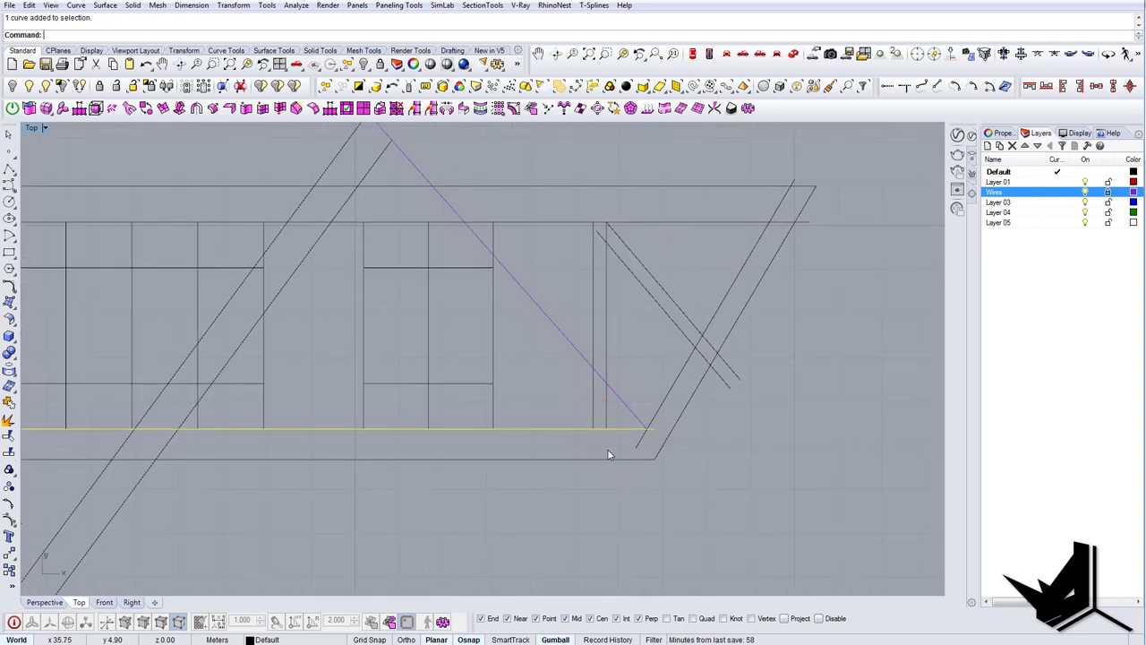
key(Escape)
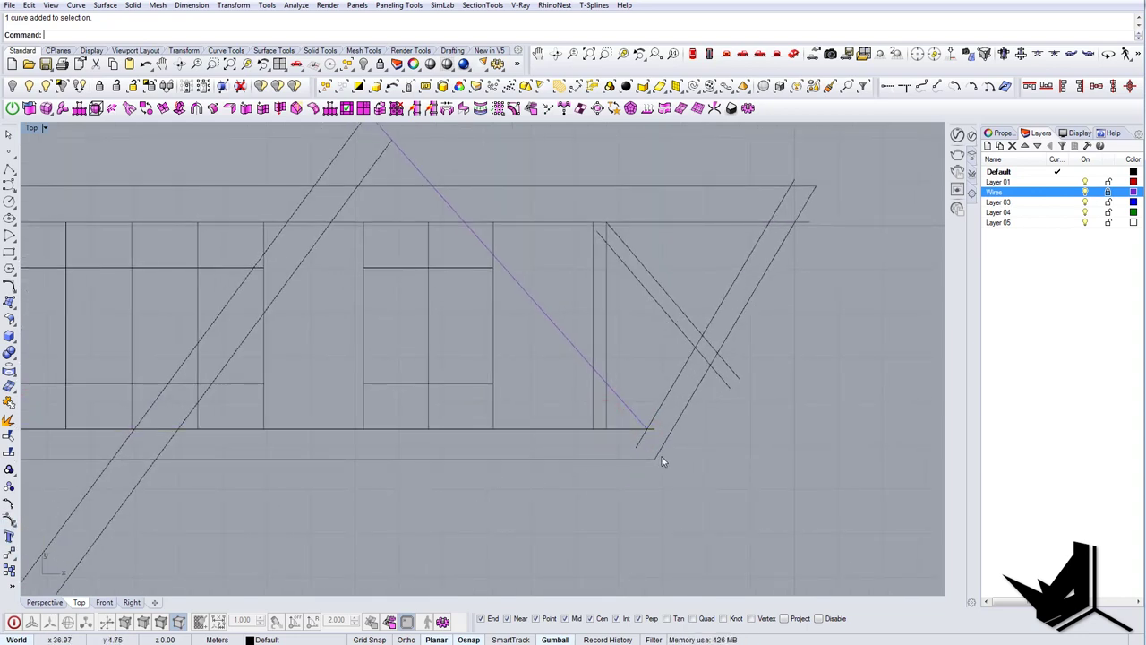
Step: Extend the lower chord's top line to the outer slanted edge at the bridge's right end
text(Exte)
click(74, 110)
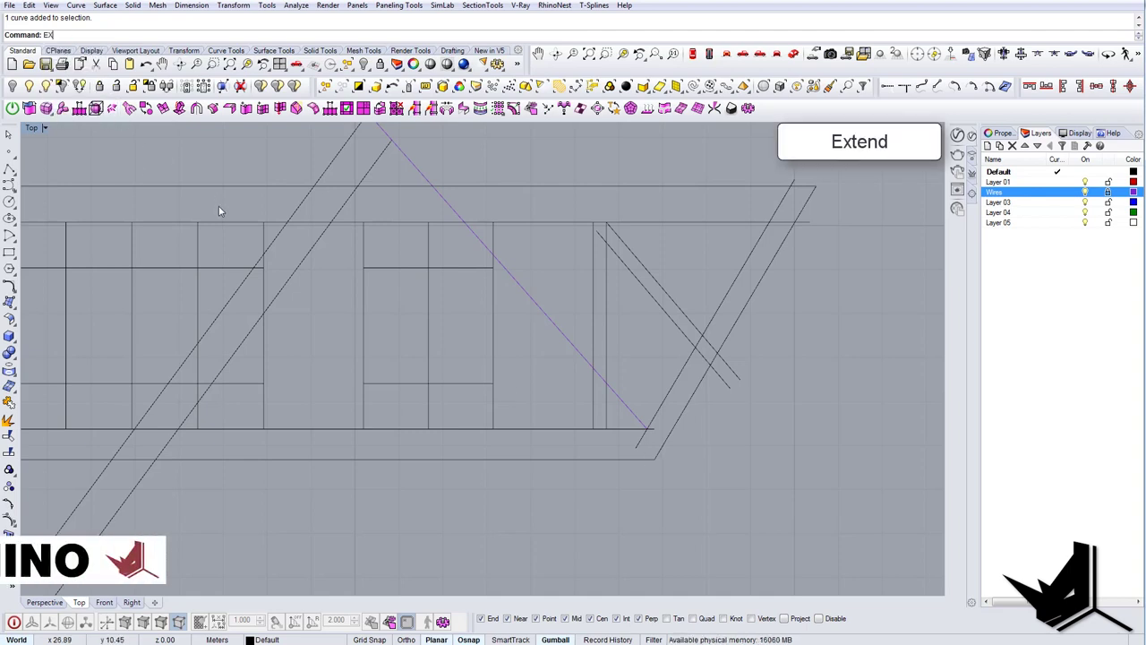
click(681, 414)
key(Return)
click(651, 429)
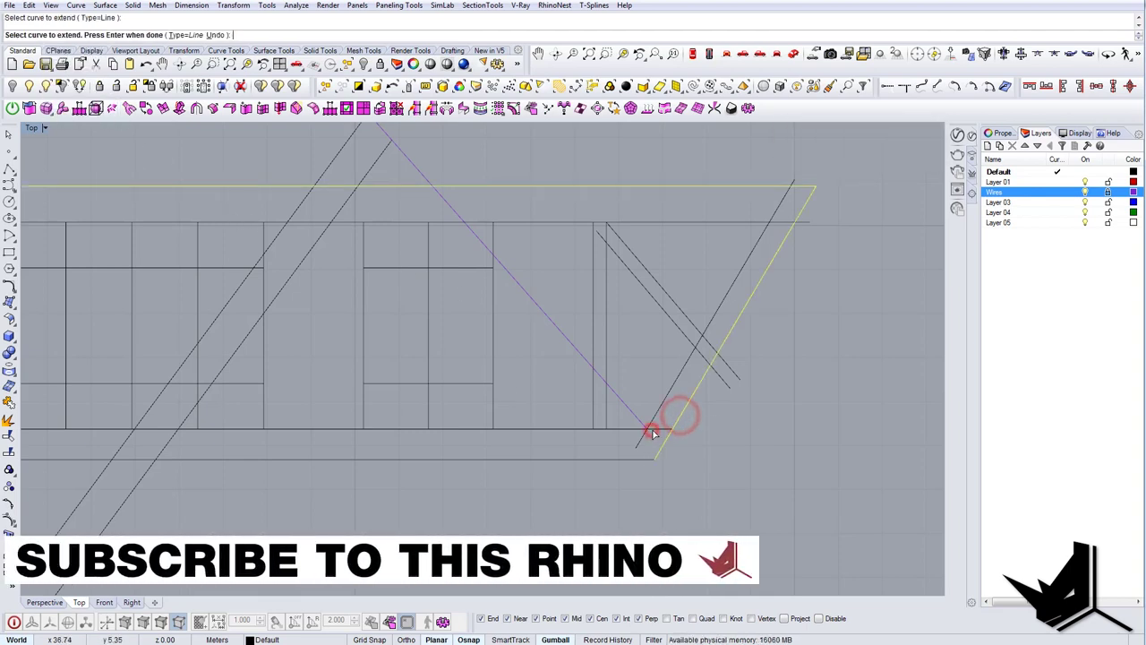
key(Return)
Step: Trim the upper chord's lower line beyond the right end's slanted edge and remove the inner slanted line
scroll(743, 385, down, 4)
scroll(755, 285, up, 4)
text(trim)
key(Return)
drag(826, 376, 715, 205)
key(Return)
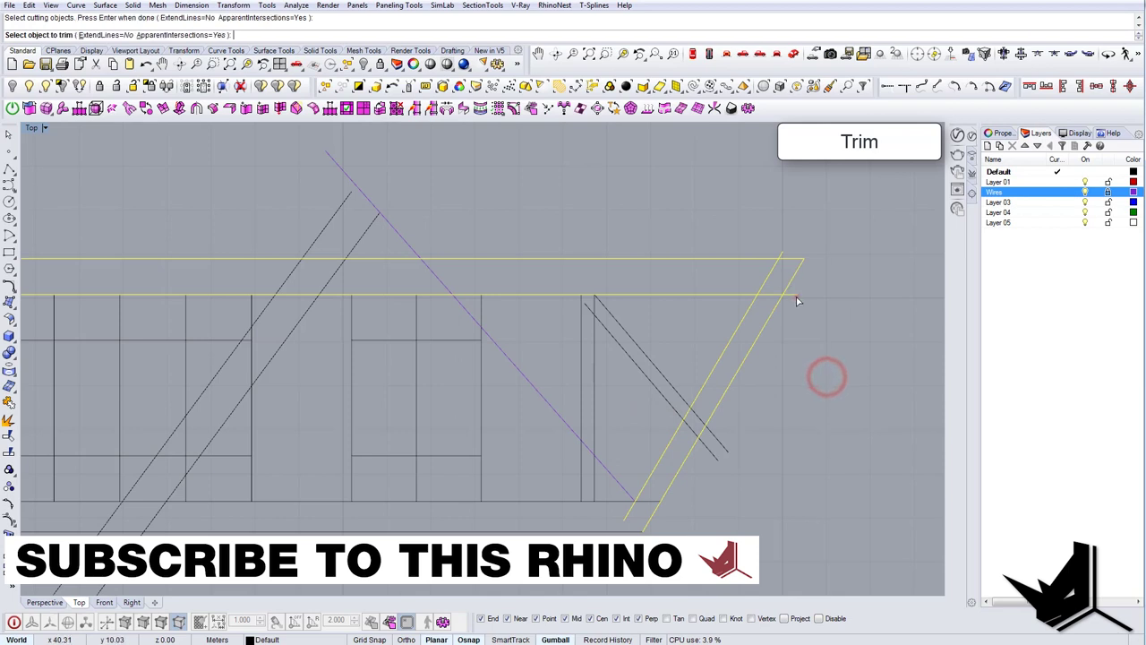
click(796, 296)
click(773, 273)
click(783, 252)
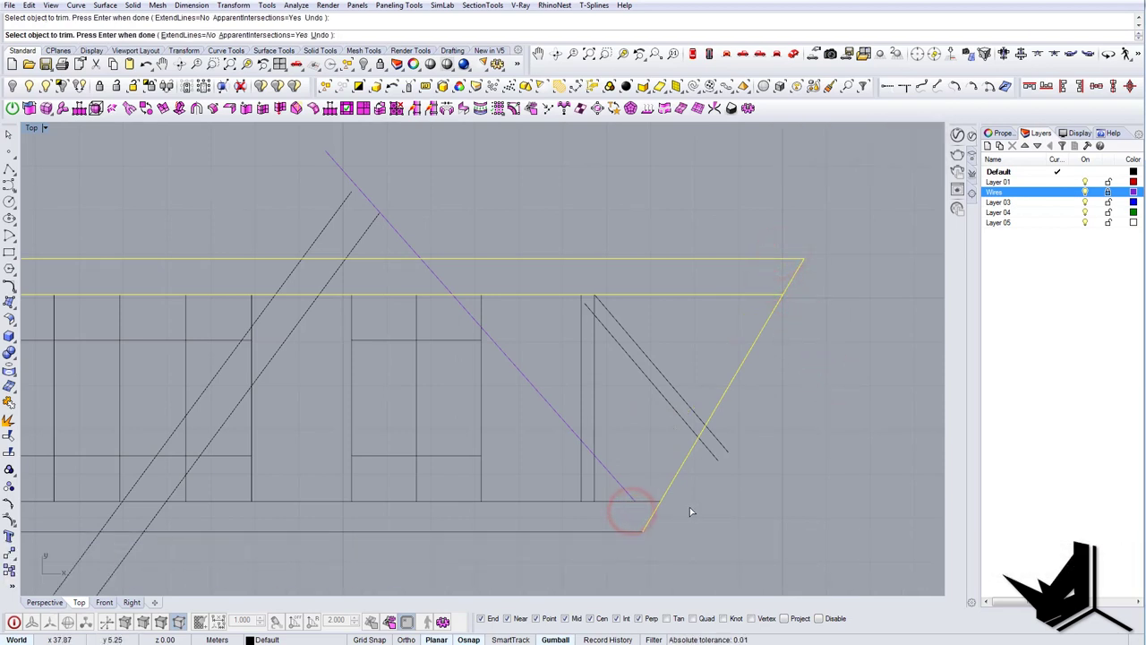
key(Return)
Step: Trim away the right end's post, diagonals and the outer slanted edge segment between the two chords
text(trim)
key(Return)
drag(775, 530, 494, 223)
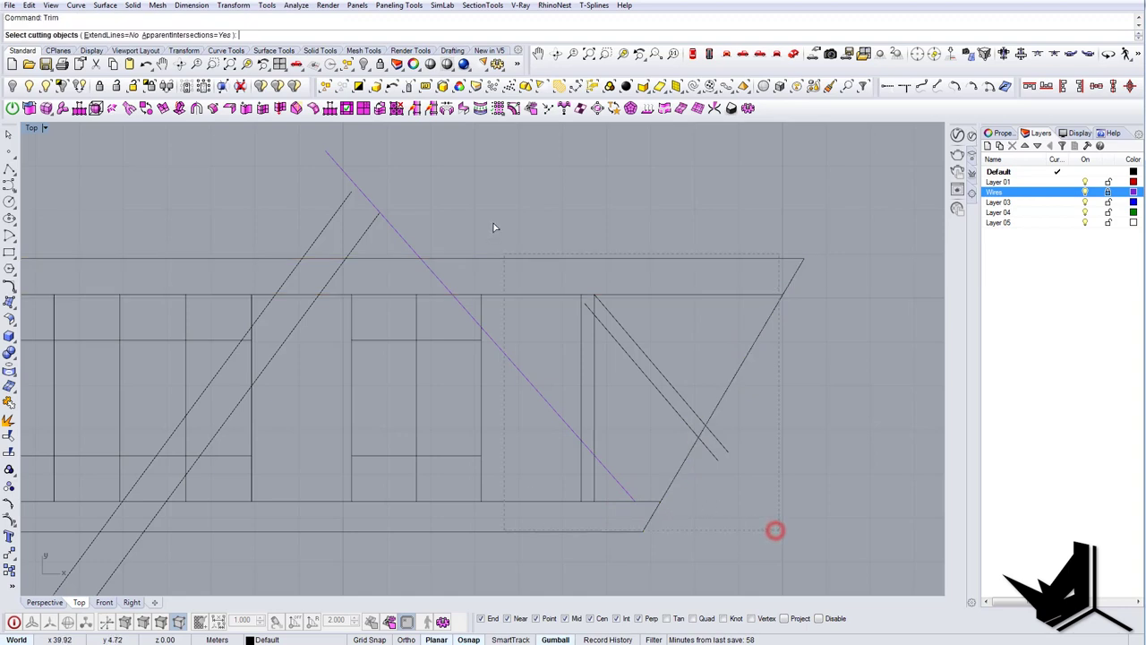
key(Return)
drag(667, 329, 566, 310)
click(736, 471)
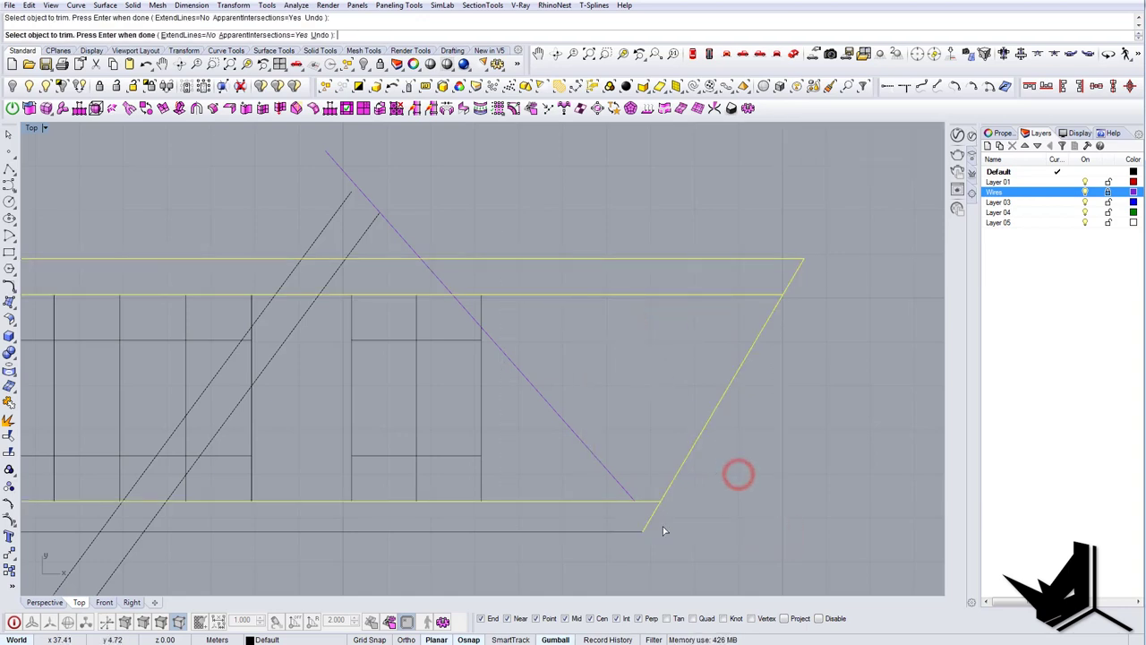
drag(745, 443, 684, 395)
key(Return)
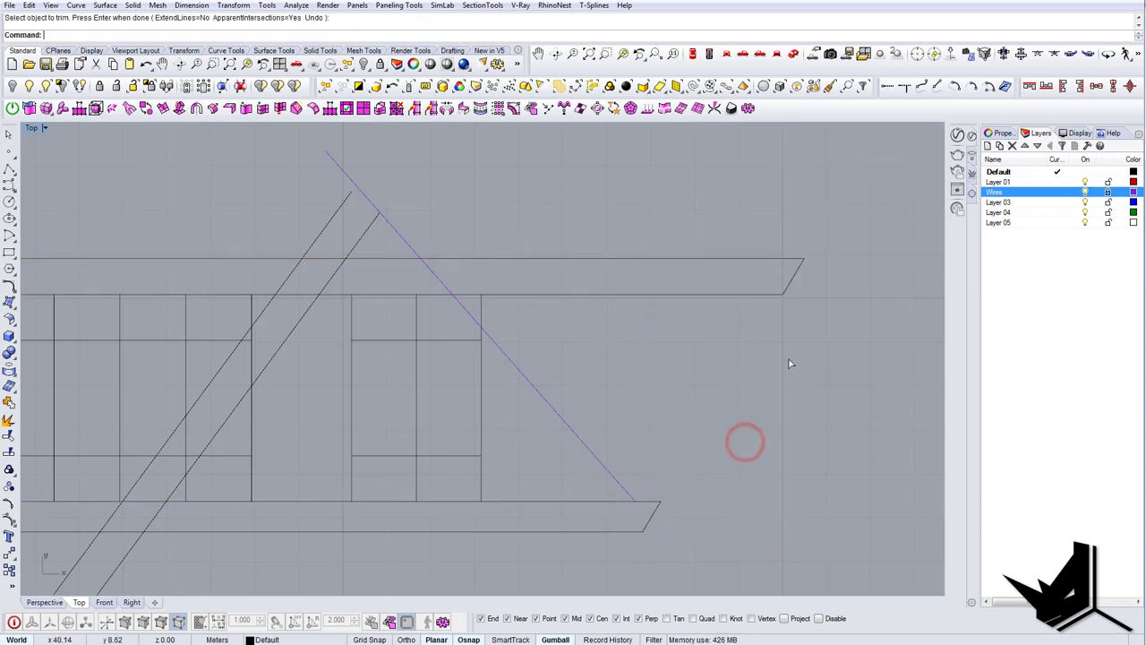
Step: Join the lower chord's long lines, short left extension and slanted edges at both ends into one outline
scroll(787, 361, down, 8)
scroll(712, 427, down, 7)
scroll(228, 428, up, 3)
click(221, 427)
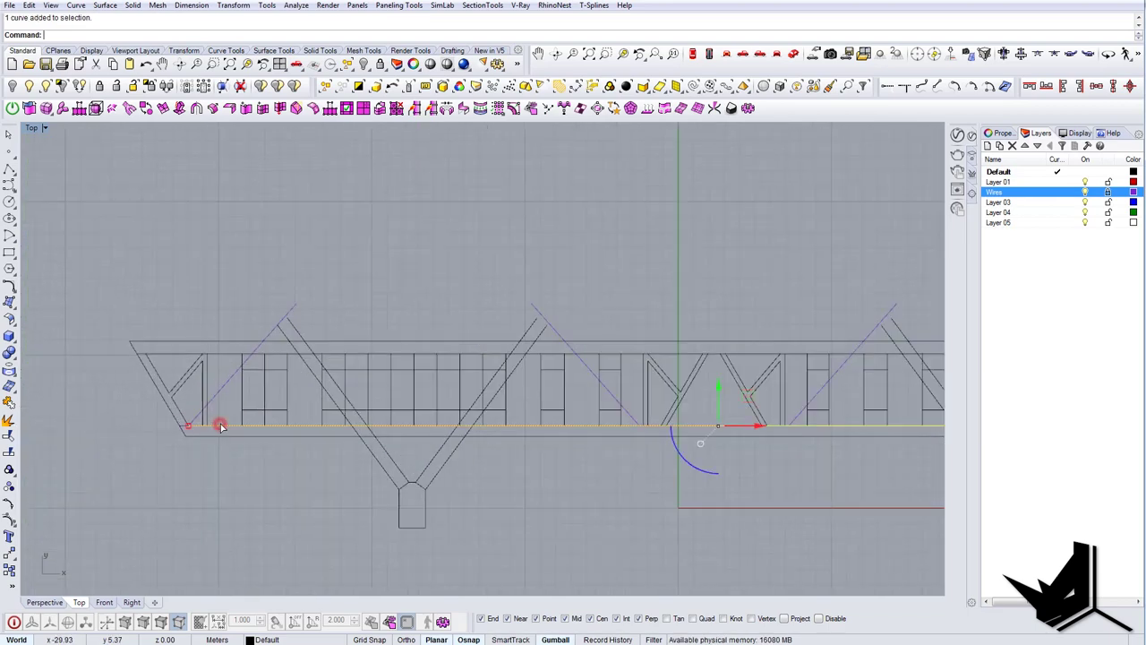
scroll(215, 430, up, 5)
click(237, 410)
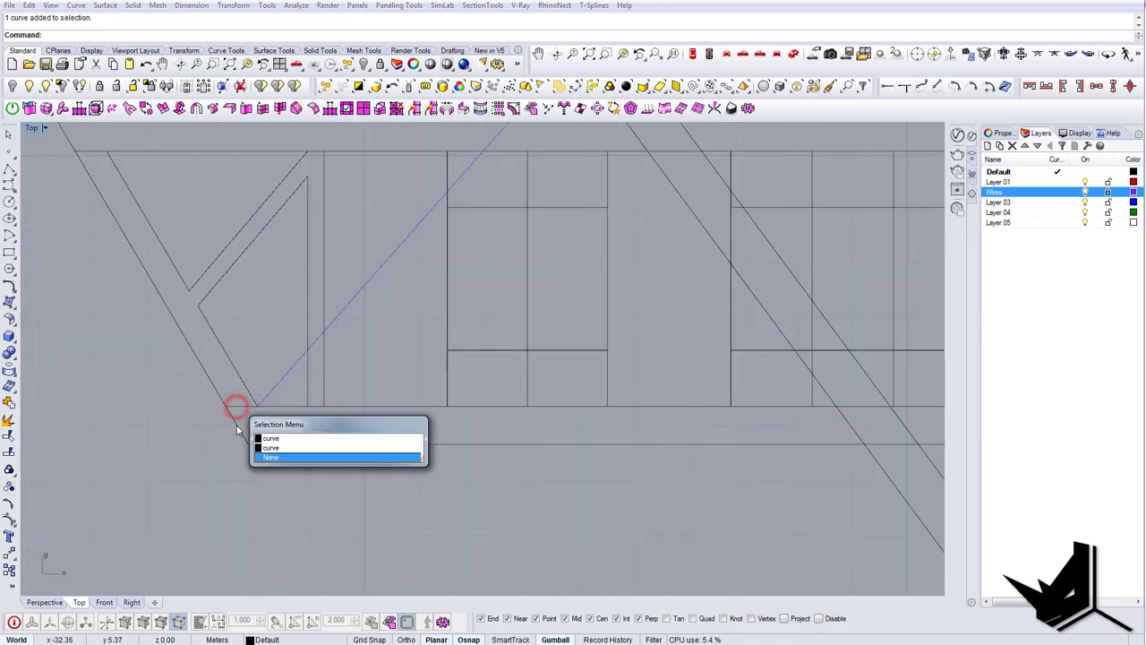
click(269, 438)
click(353, 408)
scroll(330, 457, down, 11)
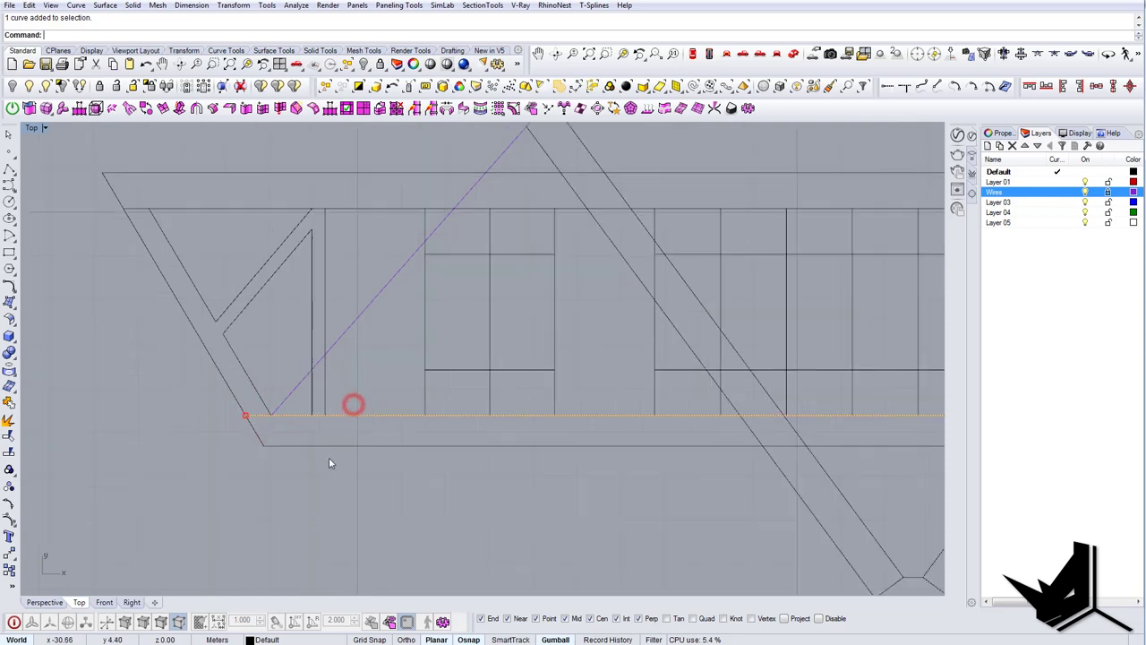
right_drag(637, 460, 291, 453)
scroll(815, 445, up, 2)
right_drag(814, 445, 291, 435)
scroll(548, 437, up, 2)
scroll(551, 436, up, 6)
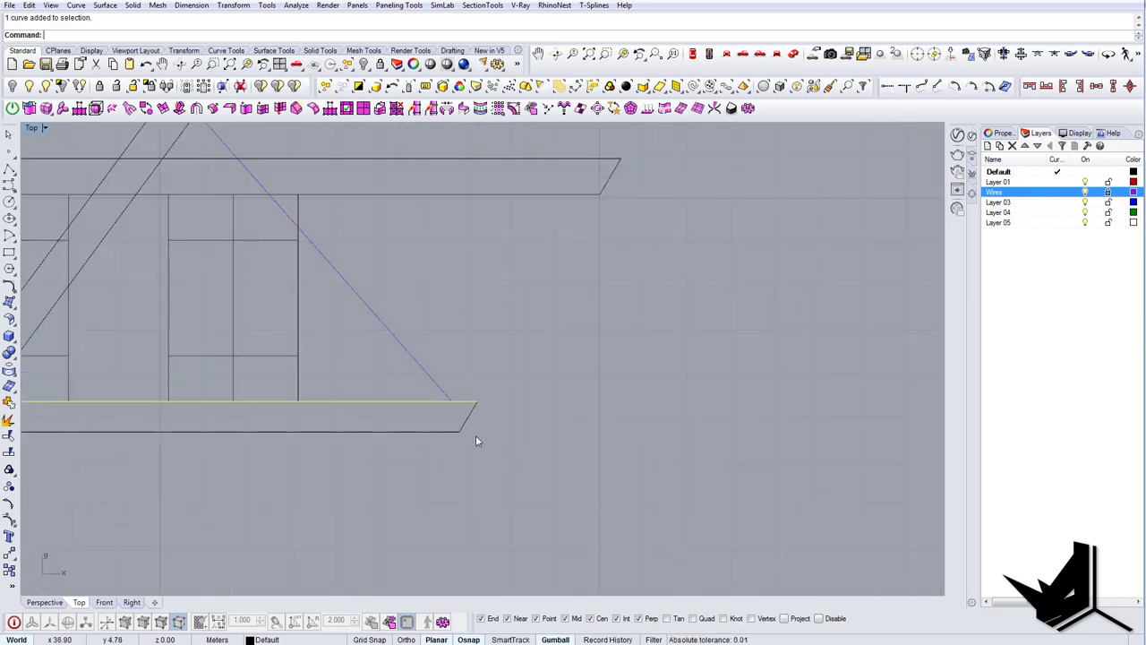
shift+drag(481, 444, 452, 426)
scroll(465, 437, down, 8)
right_drag(466, 437, 713, 430)
scroll(712, 430, down, 4)
right_drag(99, 425, 506, 467)
scroll(295, 480, up, 14)
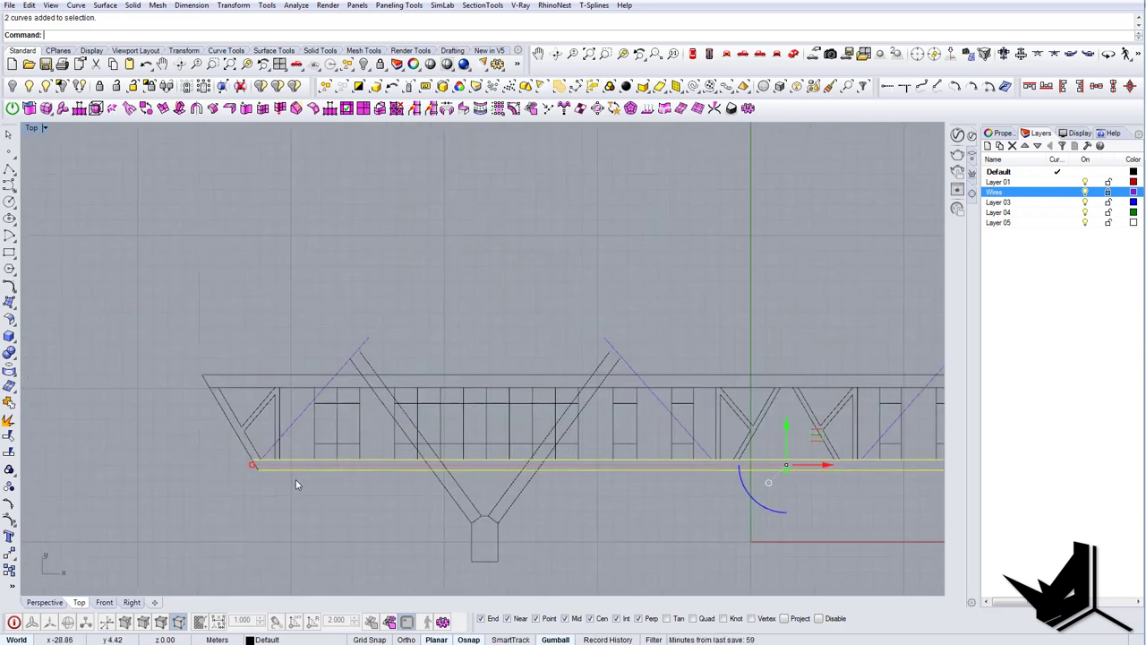
shift+drag(367, 500, 306, 430)
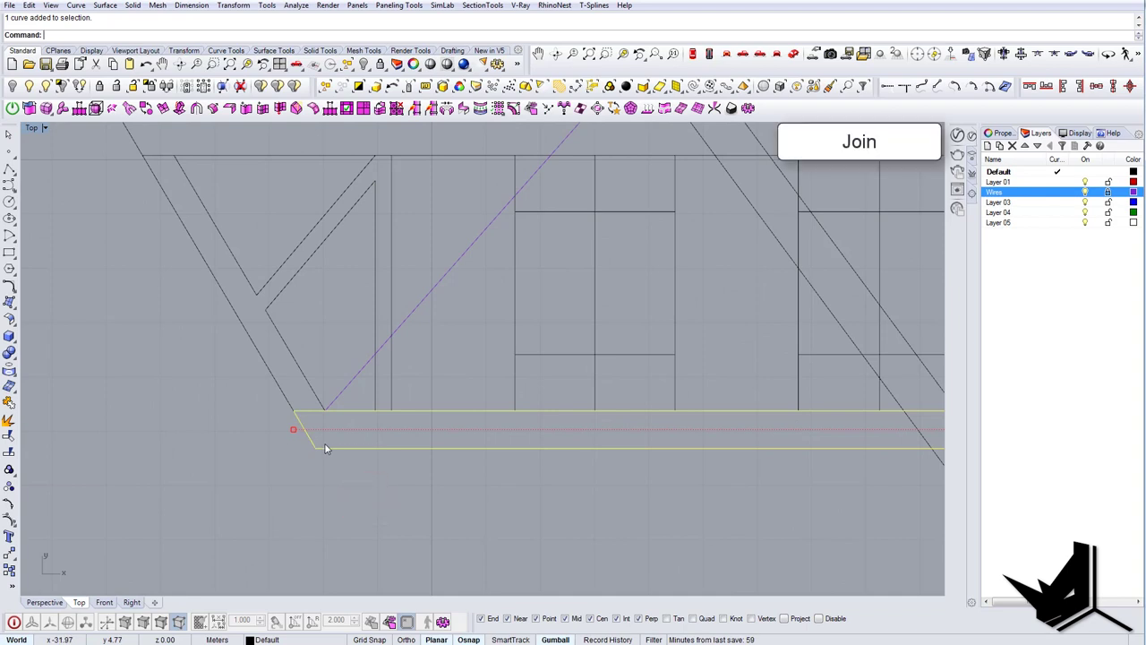
key(Return)
Step: Show the lower chord outline's control points and examine the corners at both ends for surplus points
click(420, 434)
click(444, 412)
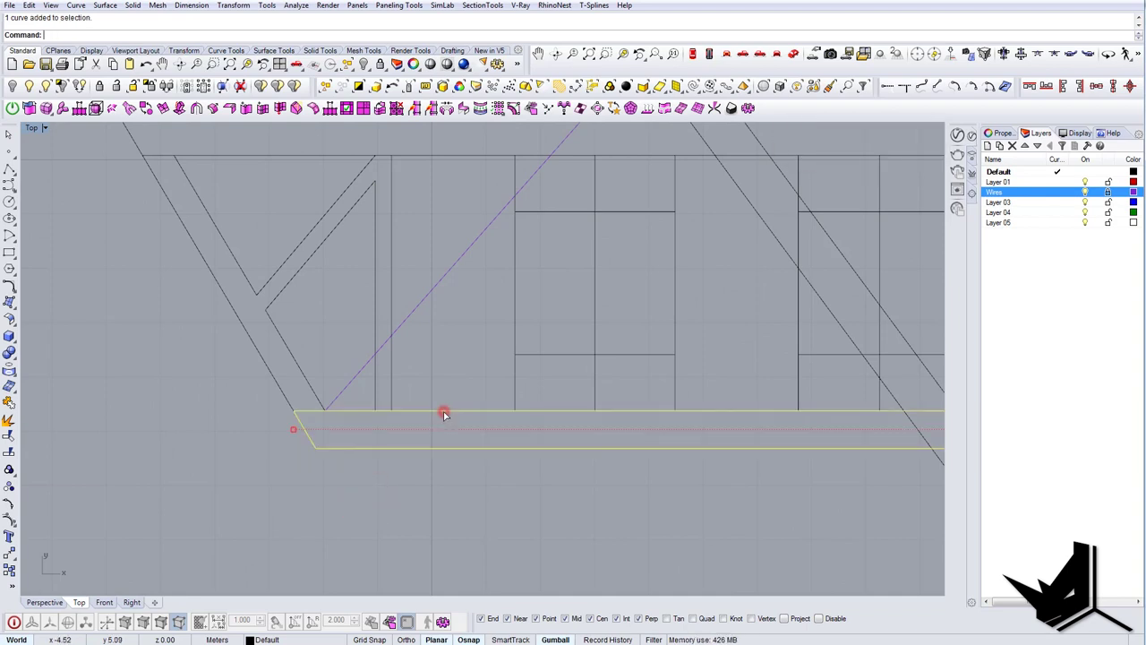
click(9, 516)
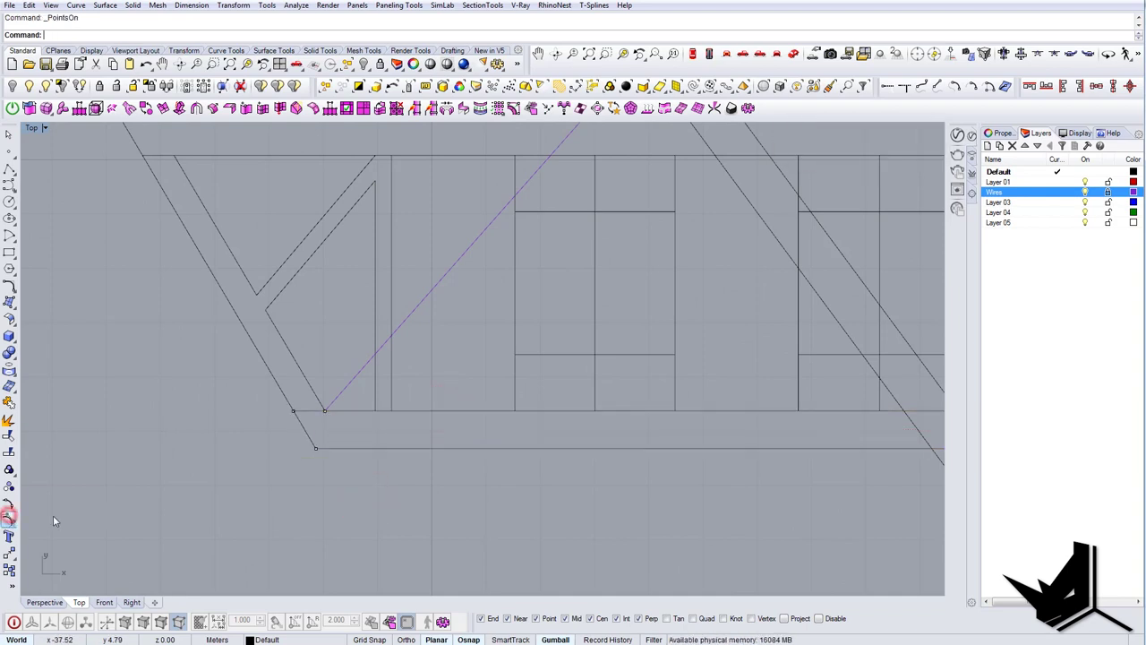
right_drag(497, 456, 162, 427)
scroll(89, 421, down, 9)
right_drag(770, 430, 337, 414)
right_drag(629, 410, 327, 418)
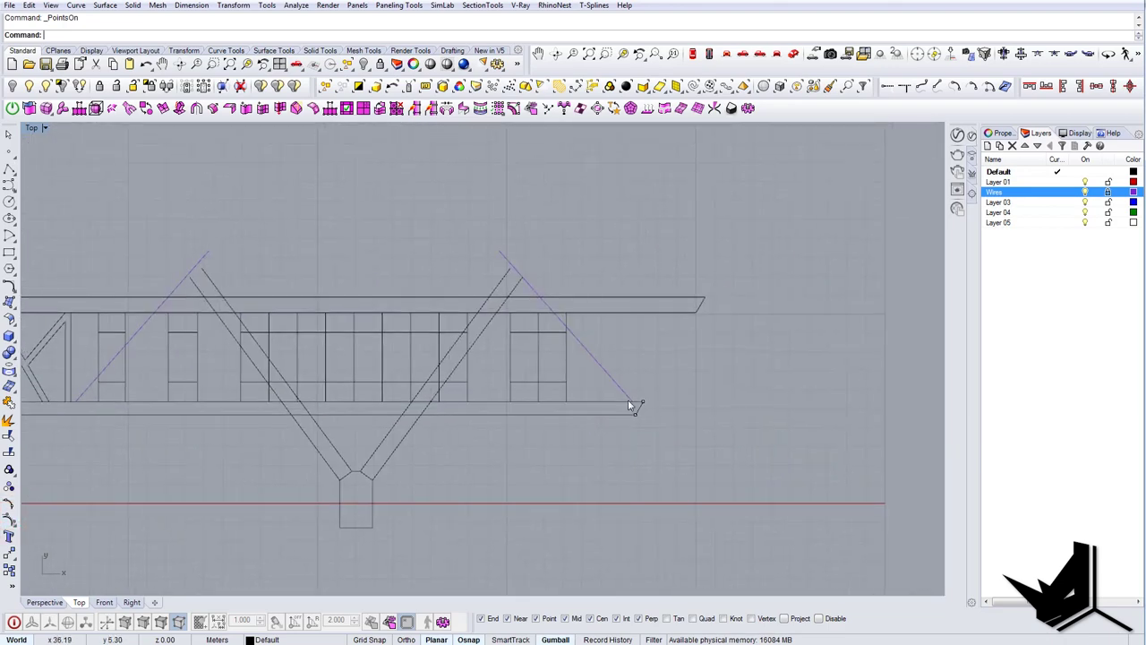
scroll(628, 400, up, 7)
scroll(648, 406, up, 2)
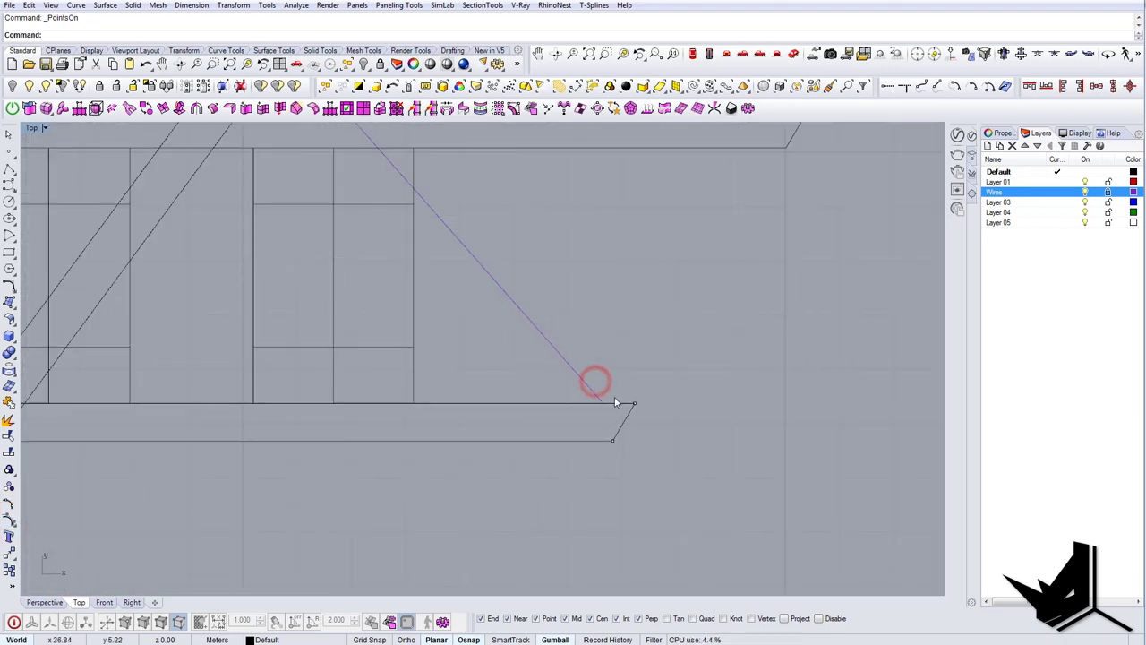
scroll(621, 406, down, 13)
right_drag(424, 407, 732, 417)
scroll(97, 421, up, 2)
right_drag(98, 421, 428, 425)
scroll(389, 419, up, 14)
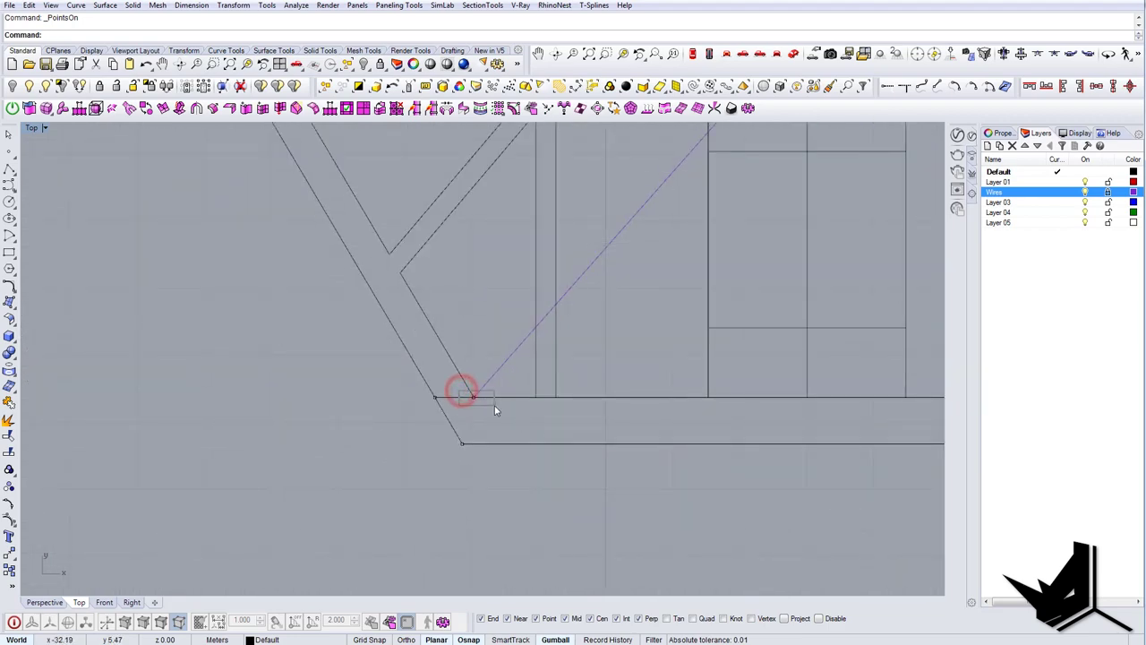
drag(495, 407, 506, 408)
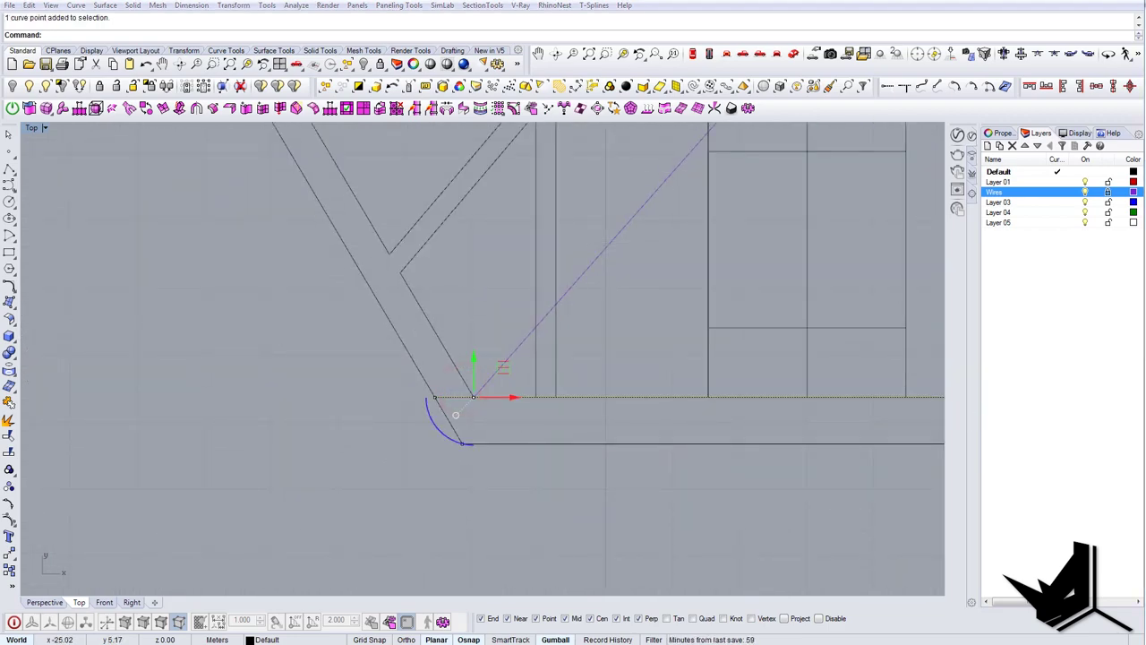
right_drag(496, 417, 383, 446)
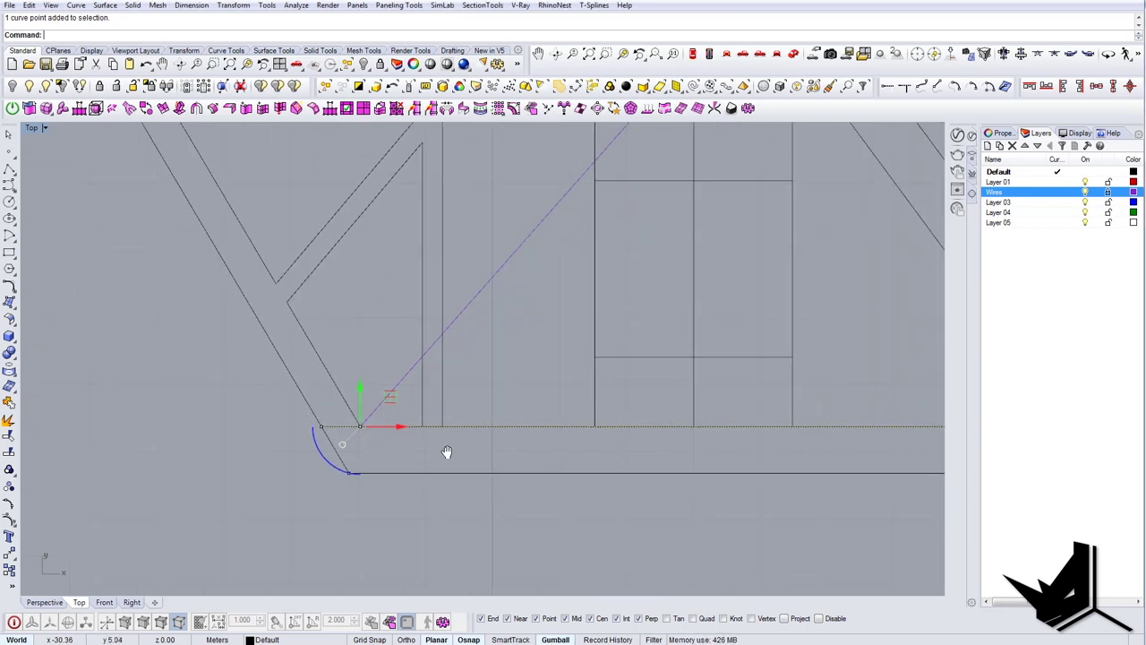
scroll(379, 432, down, 6)
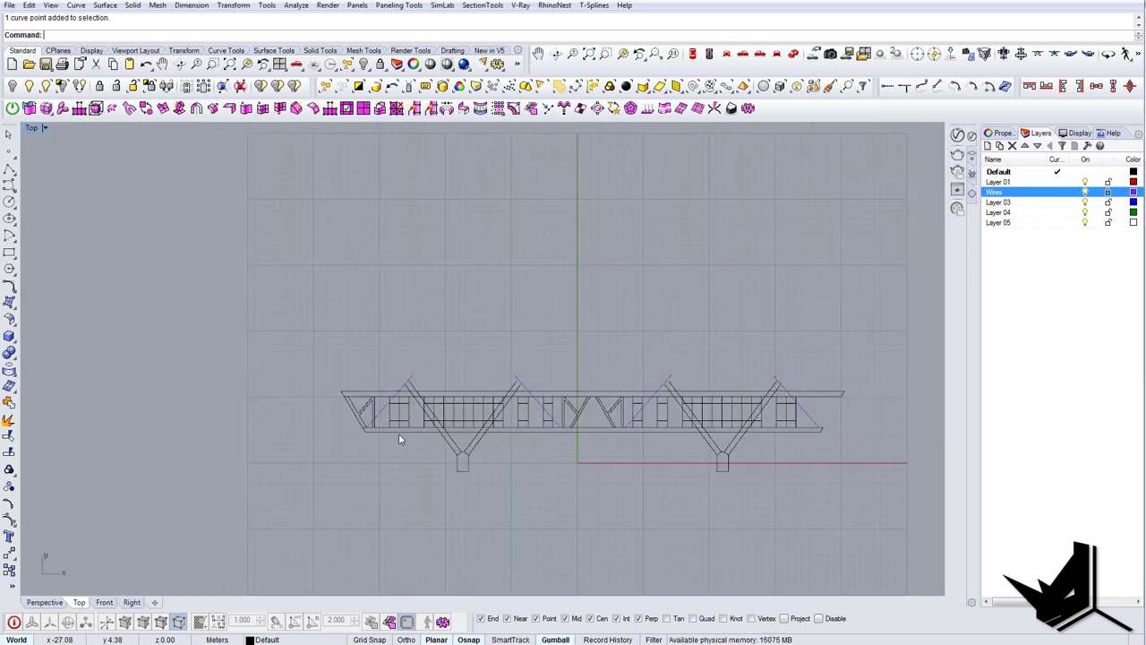
Step: Simplify the lower chord outline and show its control points to check the left end's corners
scroll(398, 433, up, 3)
click(376, 417)
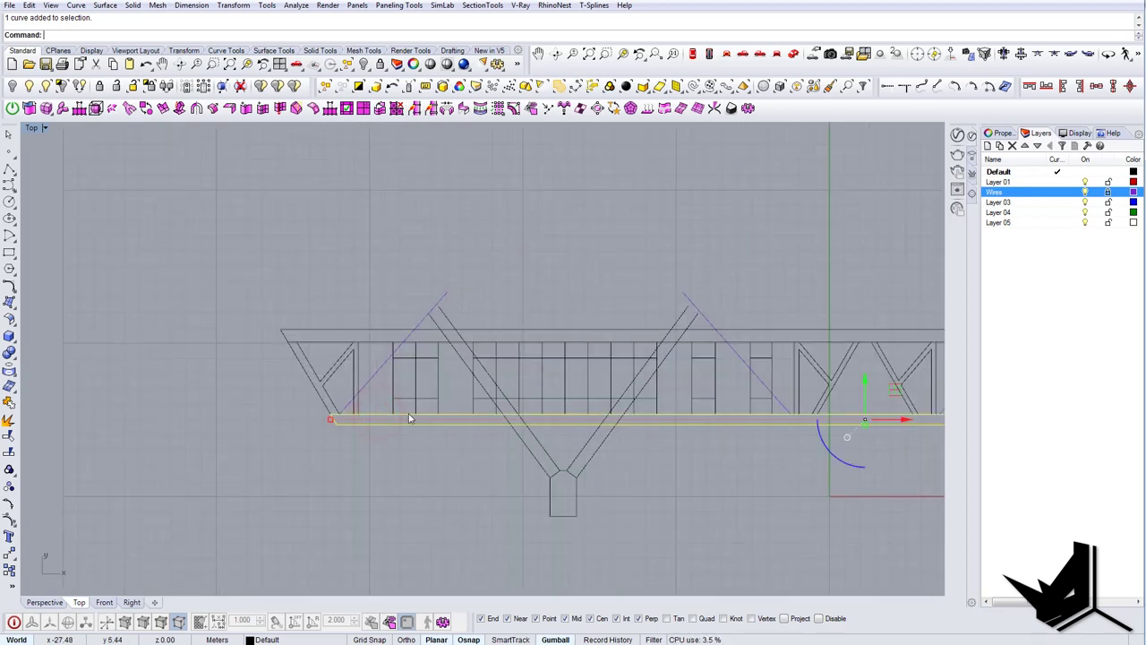
text(Sim)
key(Return)
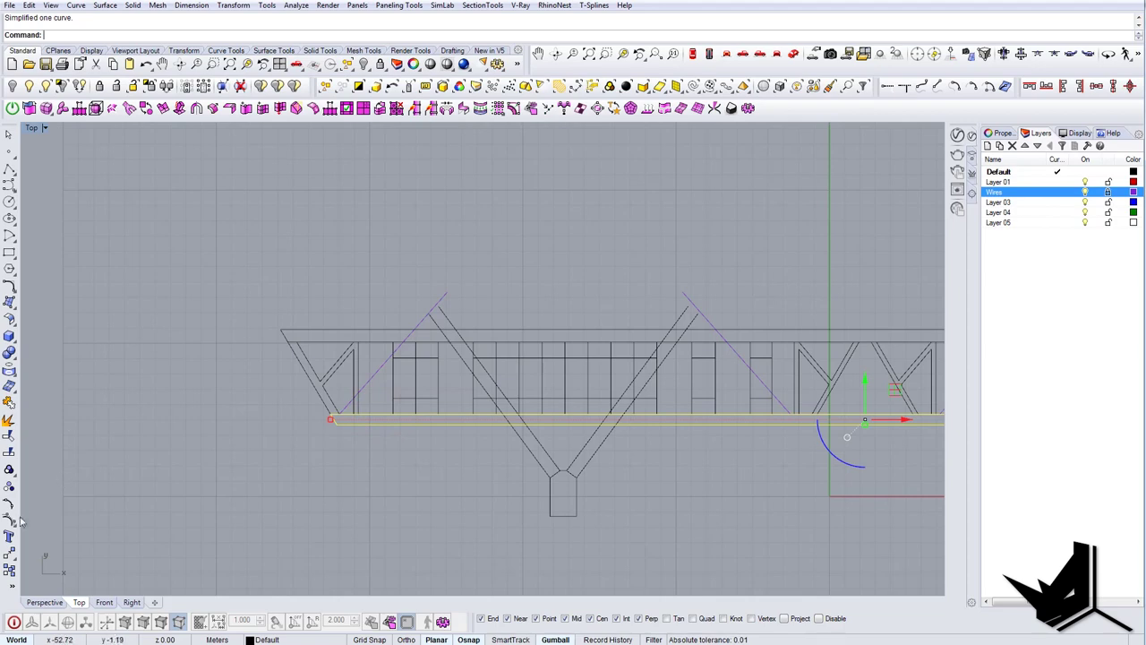
click(11, 520)
right_drag(356, 415, 307, 417)
scroll(286, 424, up, 13)
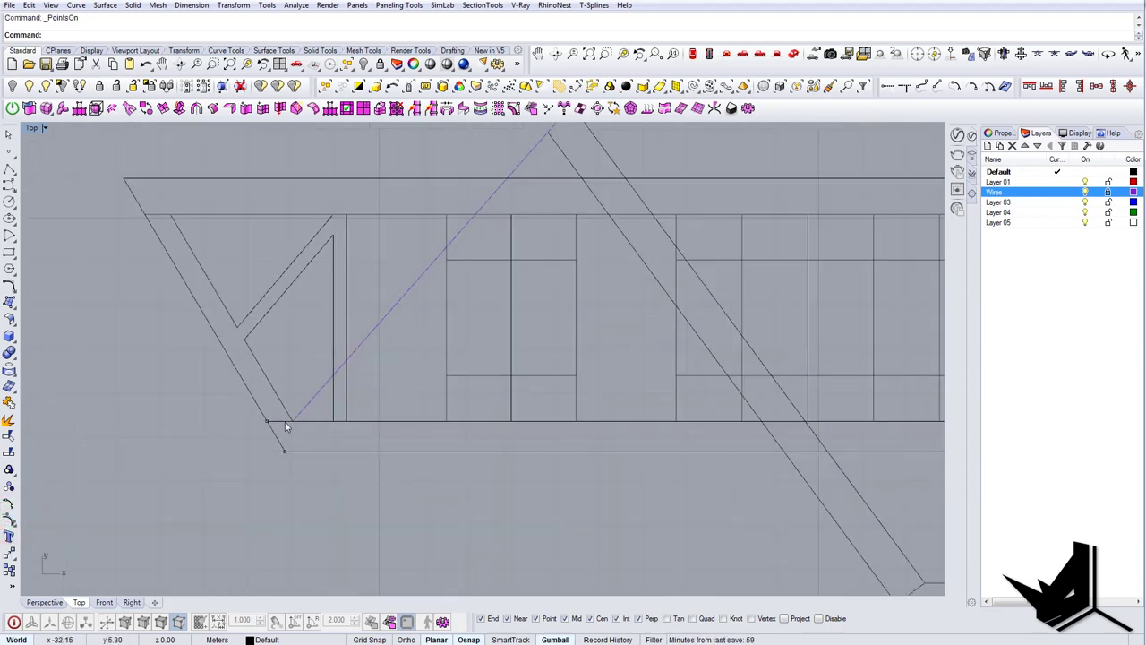
drag(280, 415, 316, 430)
scroll(314, 425, down, 16)
right_drag(522, 433, 426, 427)
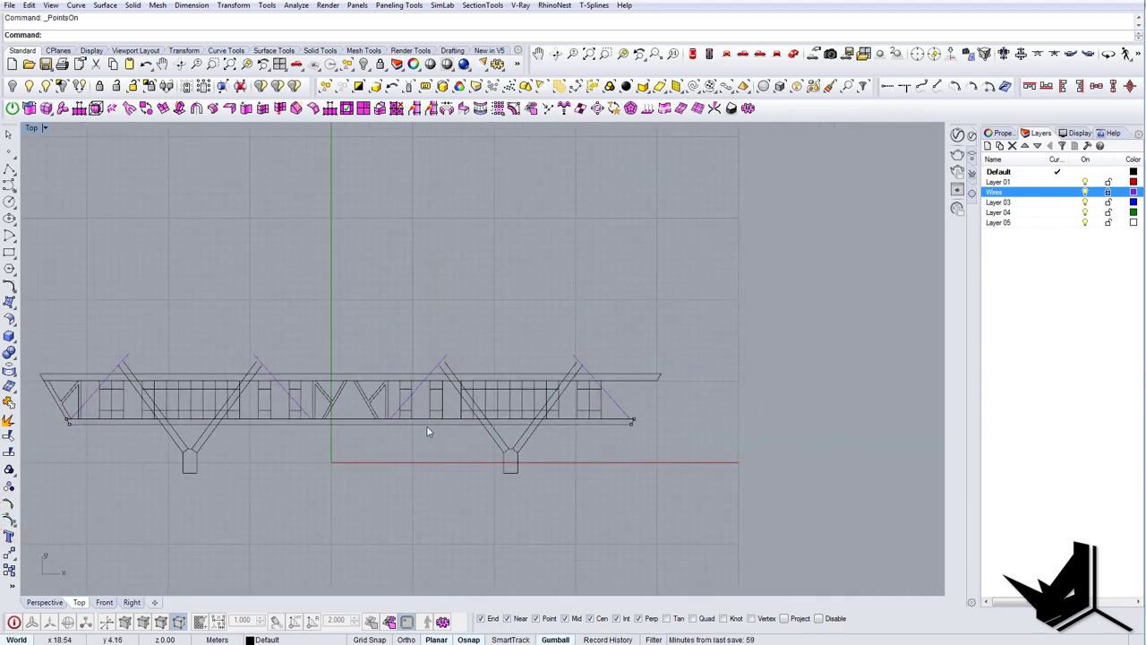
Step: Join the upper chord's curves into one closed outline and check the selection of both chord outlines
click(398, 417)
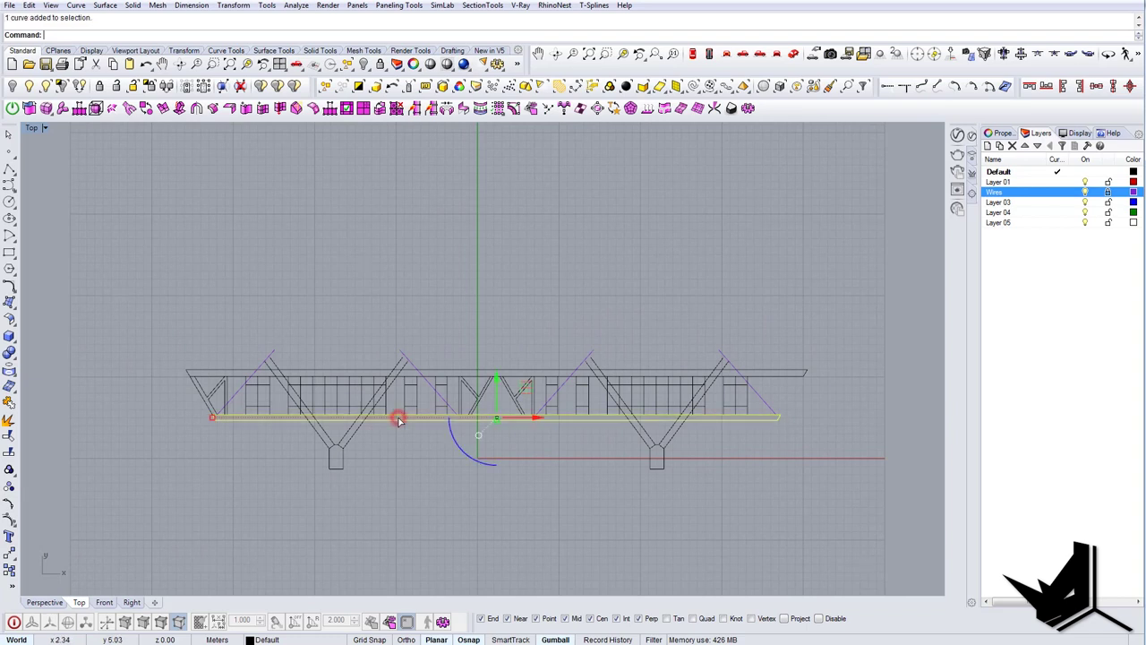
click(341, 369)
scroll(802, 378, up, 2)
click(783, 377)
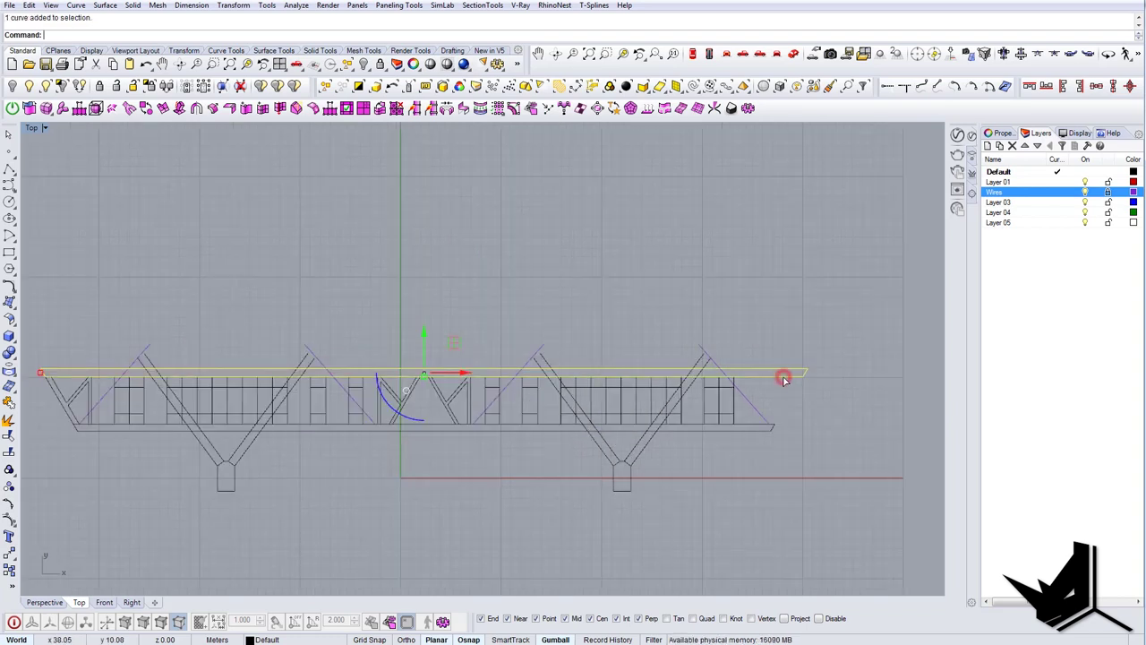
key(Return)
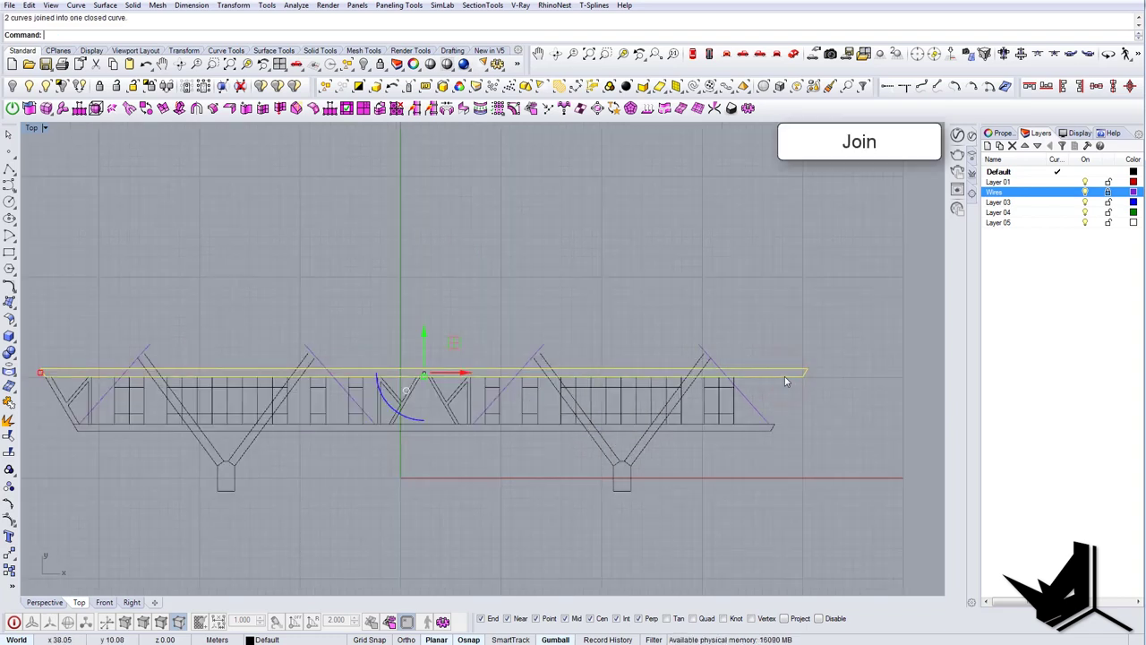
key(Escape)
click(784, 377)
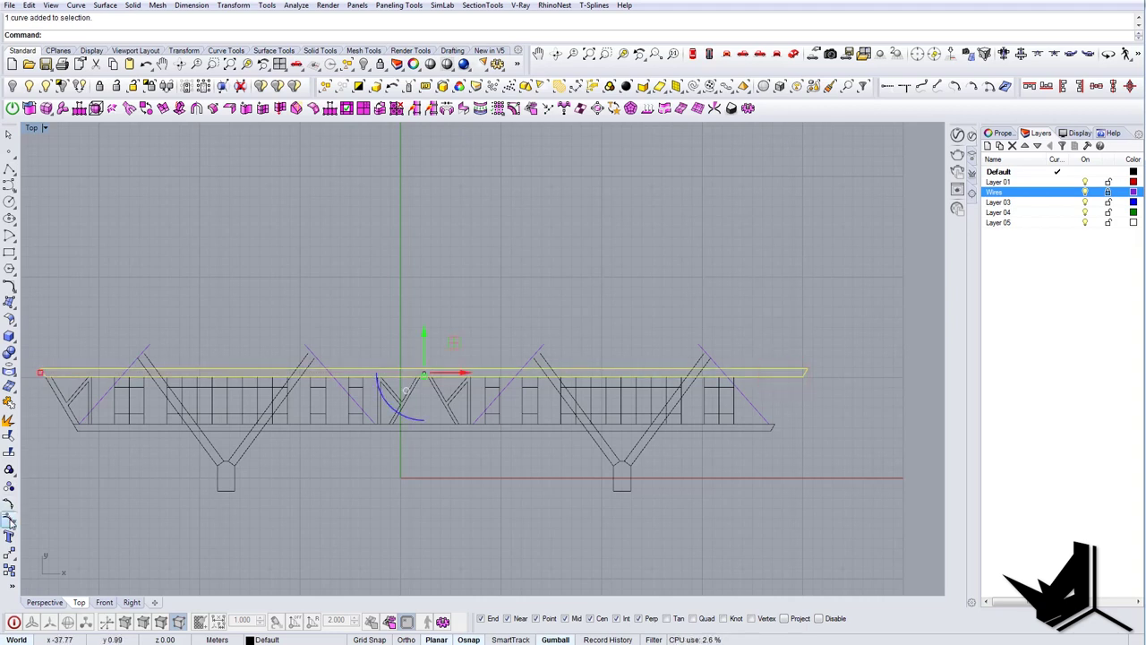
click(10, 521)
click(790, 371)
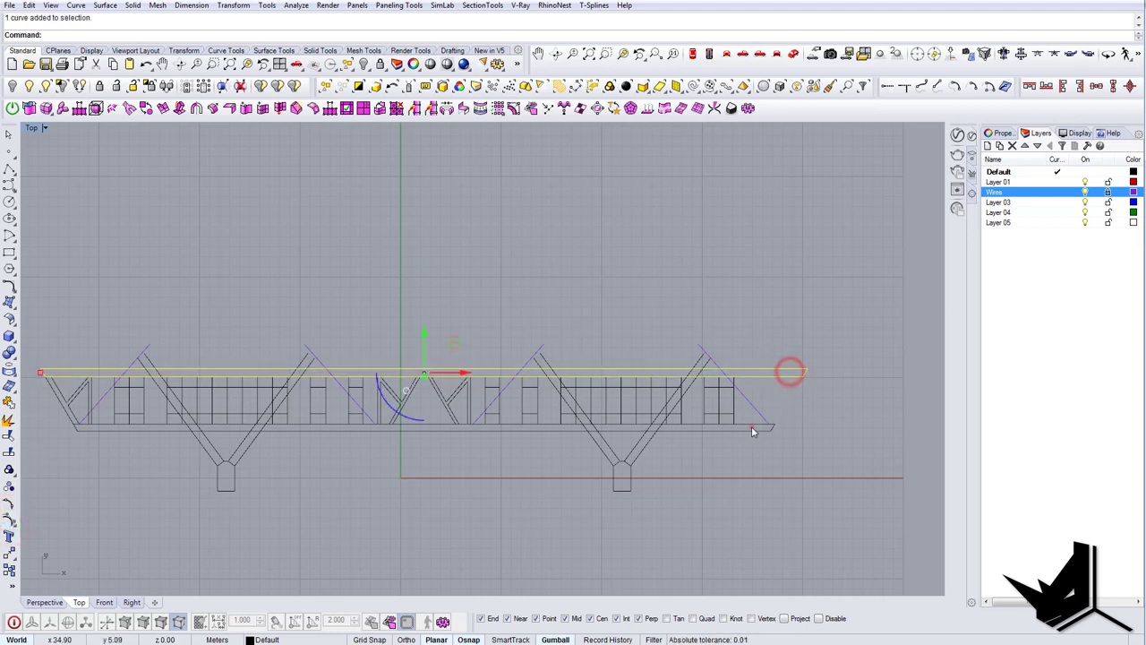
click(753, 428)
shift+click(776, 378)
Step: Select the brace outline between the two chords at the bridge's left end
right_drag(56, 415, 212, 417)
click(222, 403)
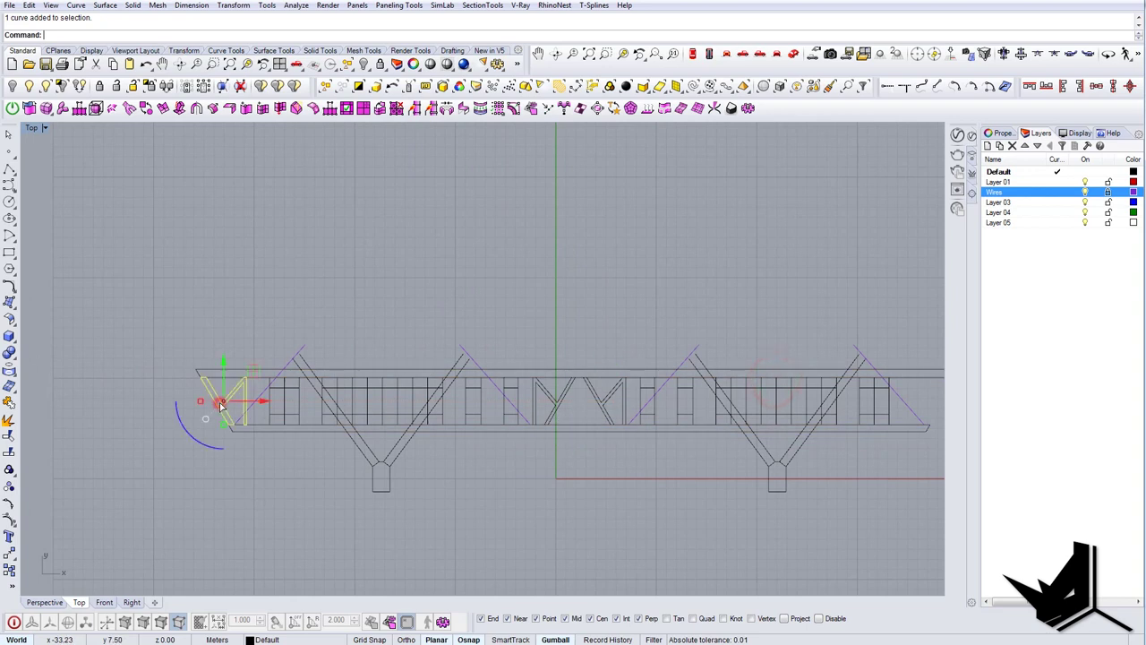
right_drag(610, 471, 435, 430)
text(m)
key(Return)
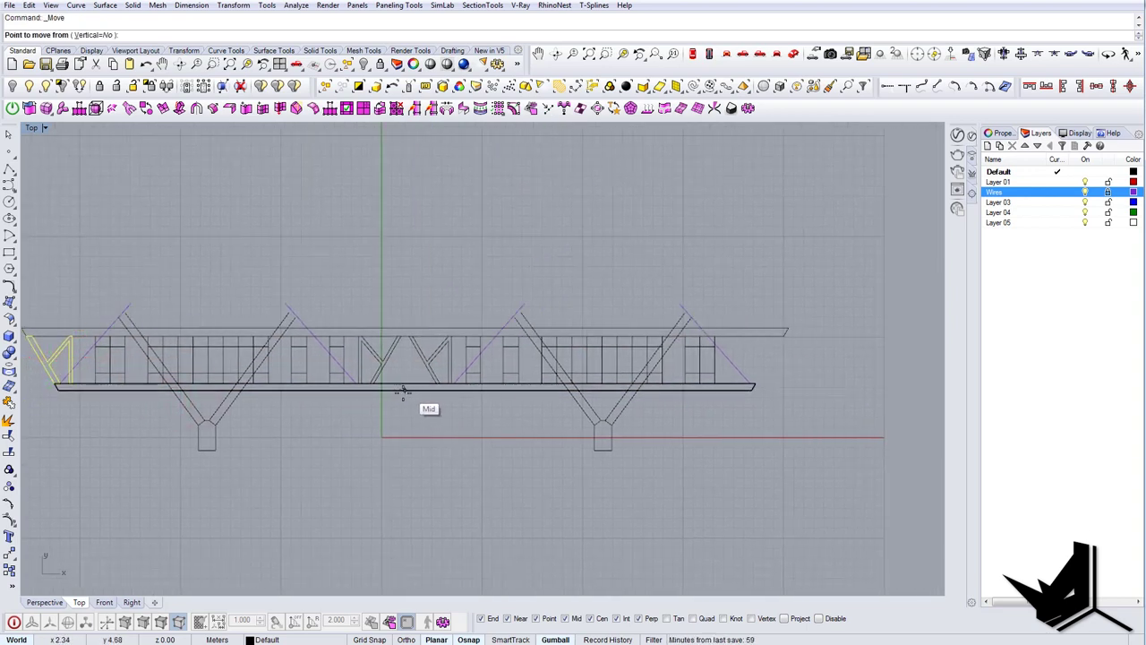
click(405, 391)
key(Escape)
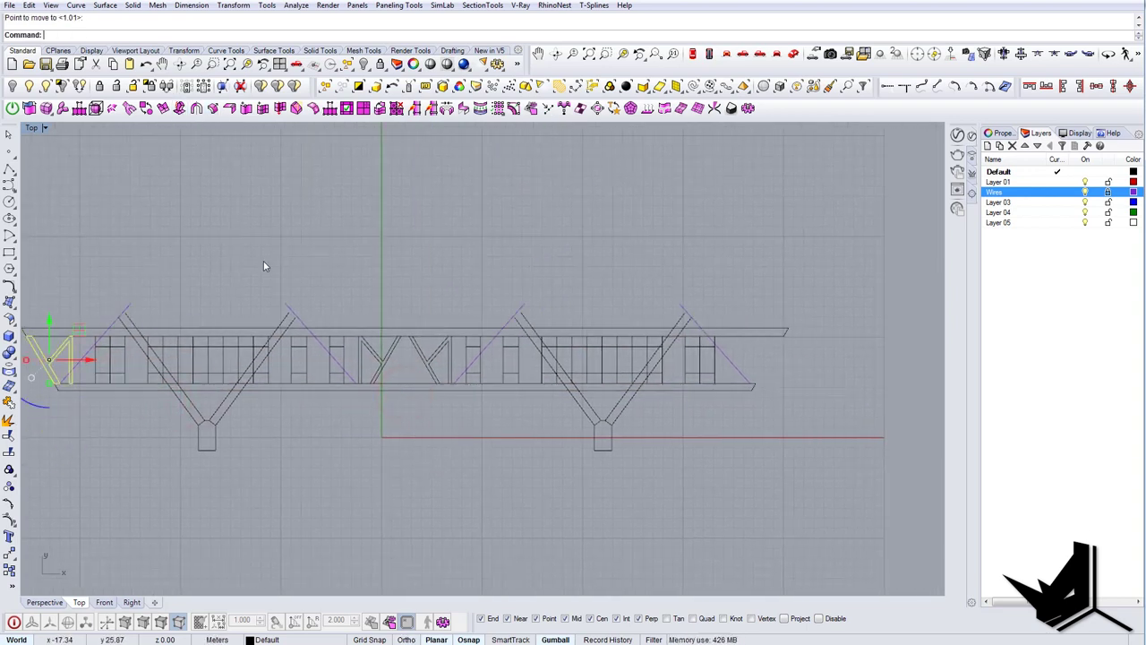
Step: Mirror a copy of the left end brace to the right end about a vertical line through the lower chord's midpoint
right_drag(418, 407, 427, 409)
text(Mirror)
key(Return)
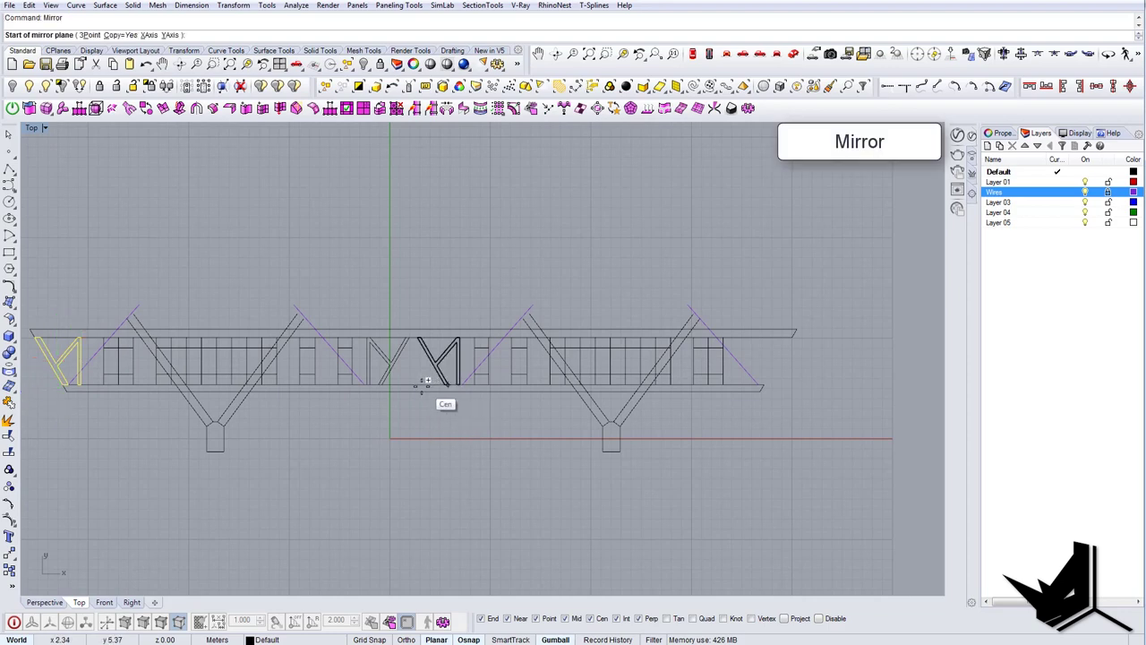
click(414, 391)
click(411, 509)
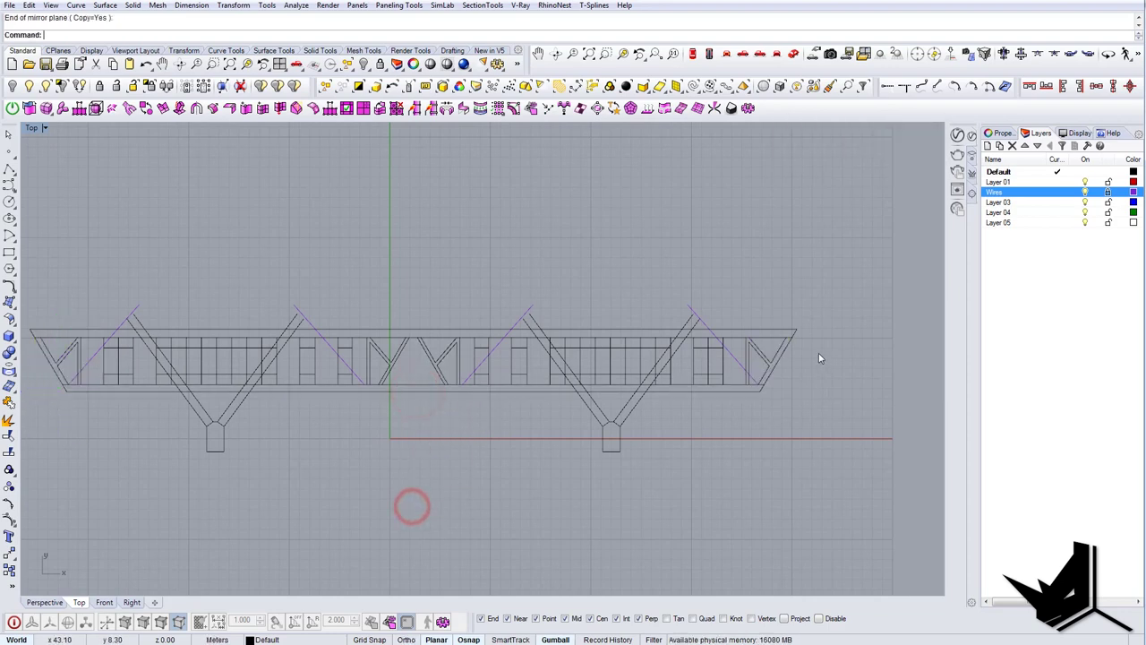
Step: Examine the mirrored brace at the right end and the window division lines in the bridge's left bay
scroll(818, 353, up, 3)
scroll(759, 355, down, 10)
right_drag(720, 348, 759, 369)
scroll(738, 364, up, 6)
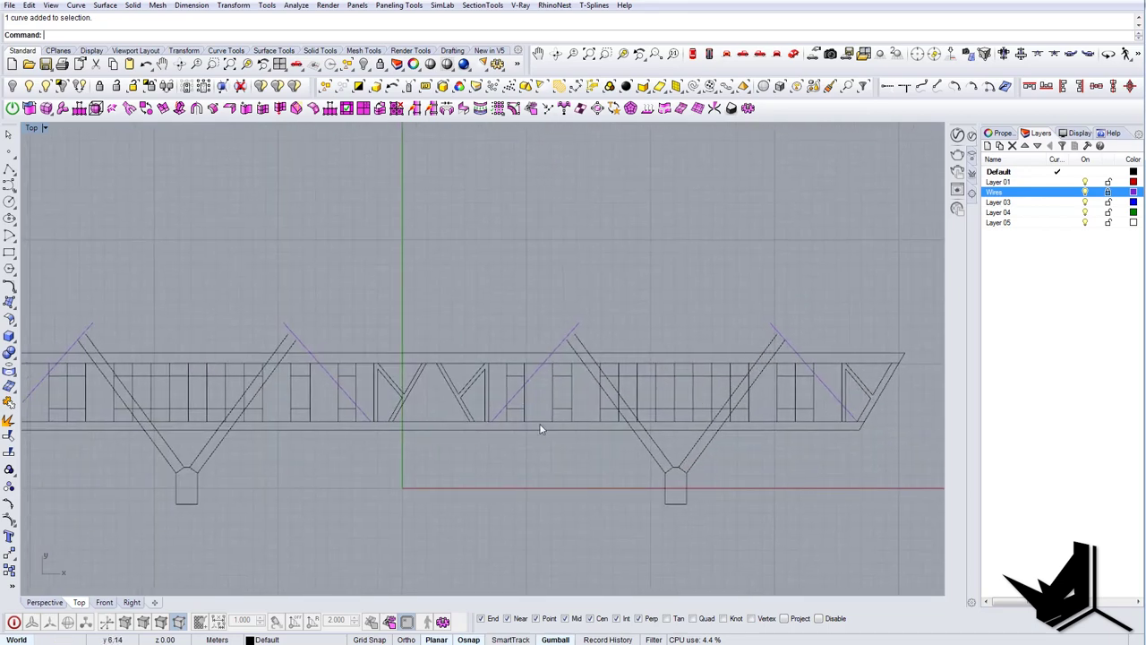
right_drag(397, 417, 620, 413)
scroll(332, 379, up, 8)
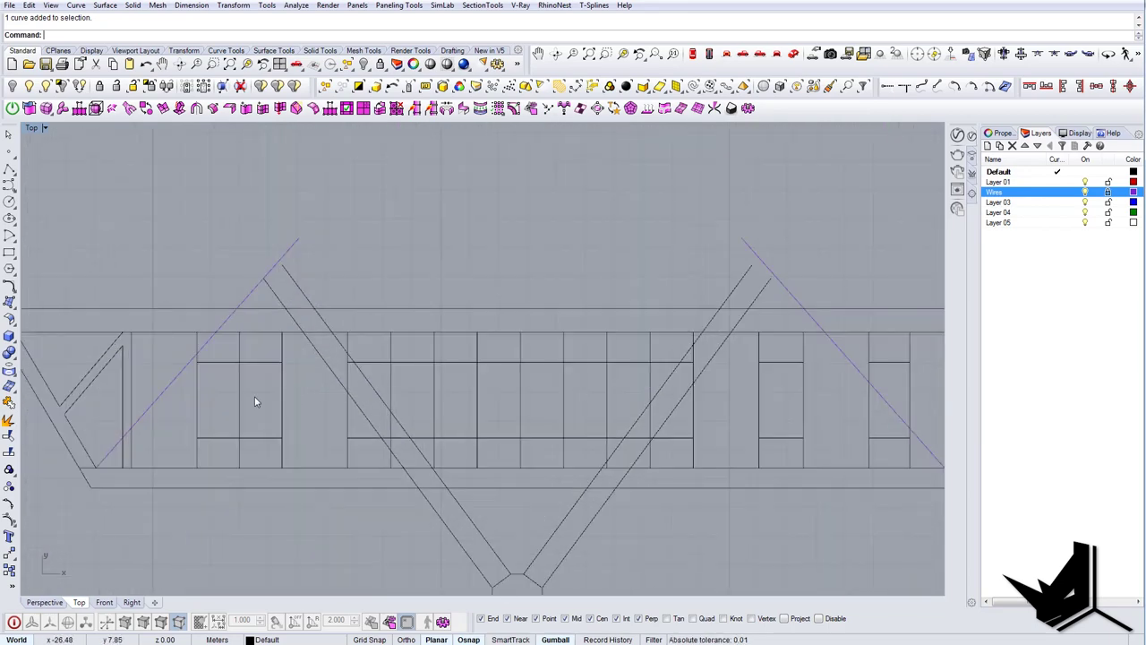
right_drag(253, 392, 470, 376)
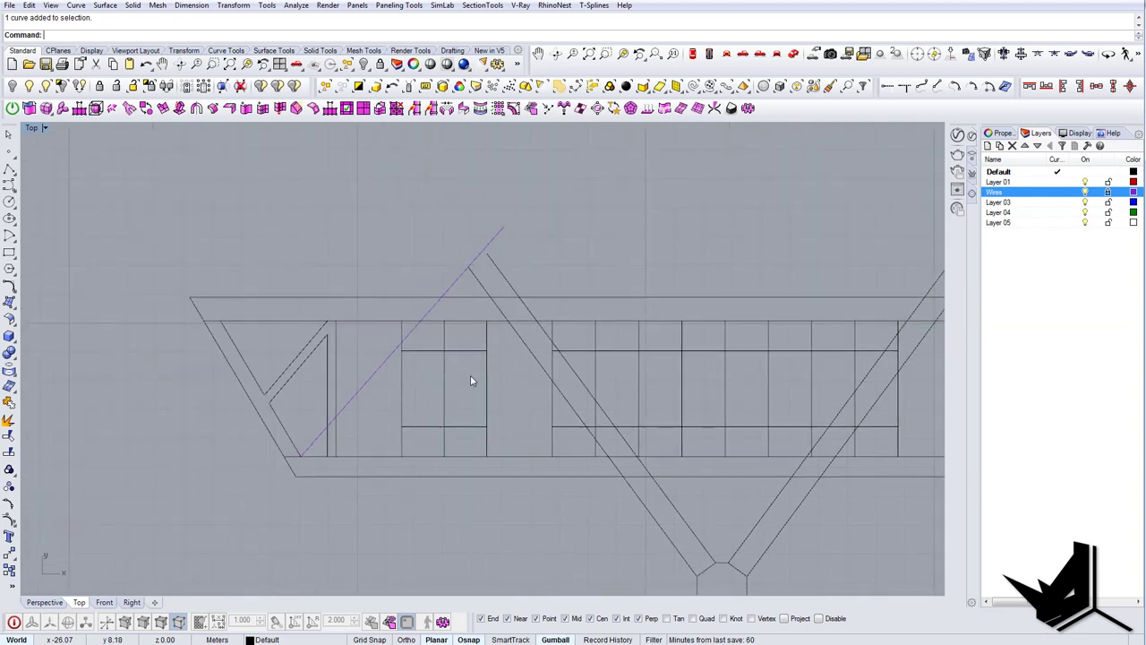
scroll(407, 336, up, 3)
key(Escape)
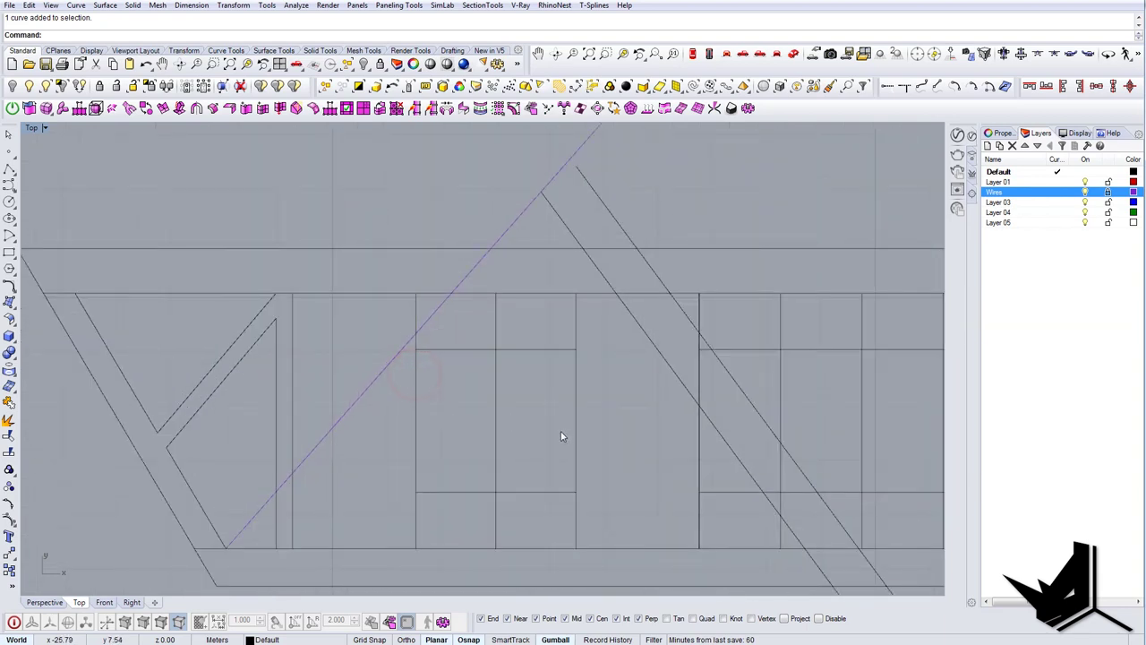
scroll(468, 455, down, 3)
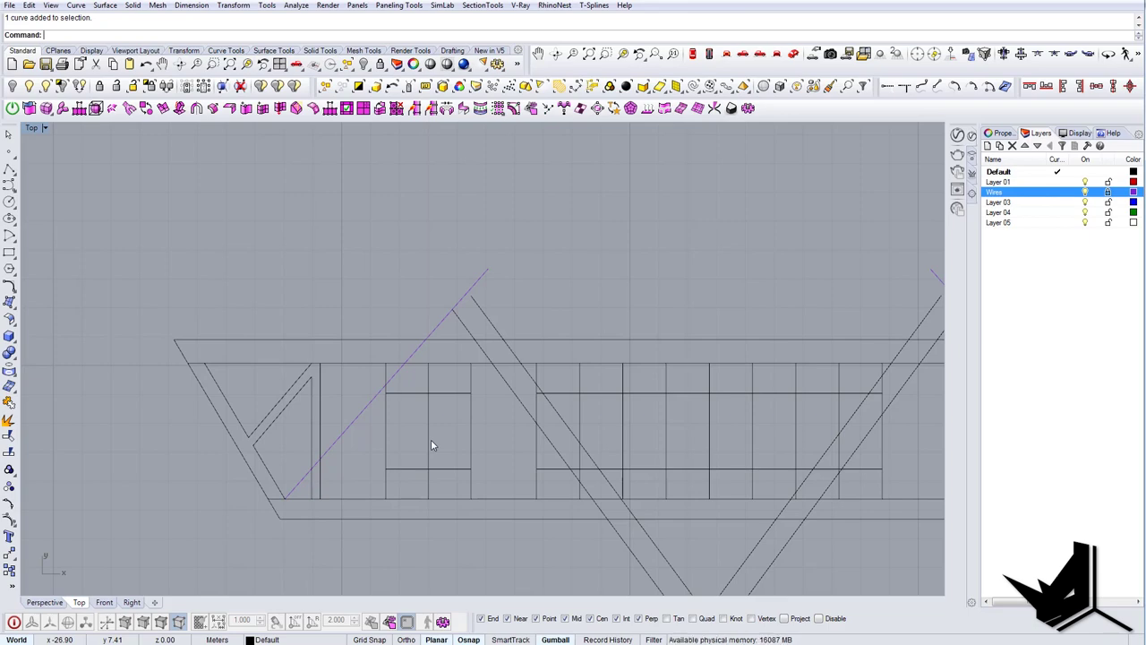
scroll(473, 494, down, 2)
scroll(461, 510, up, 4)
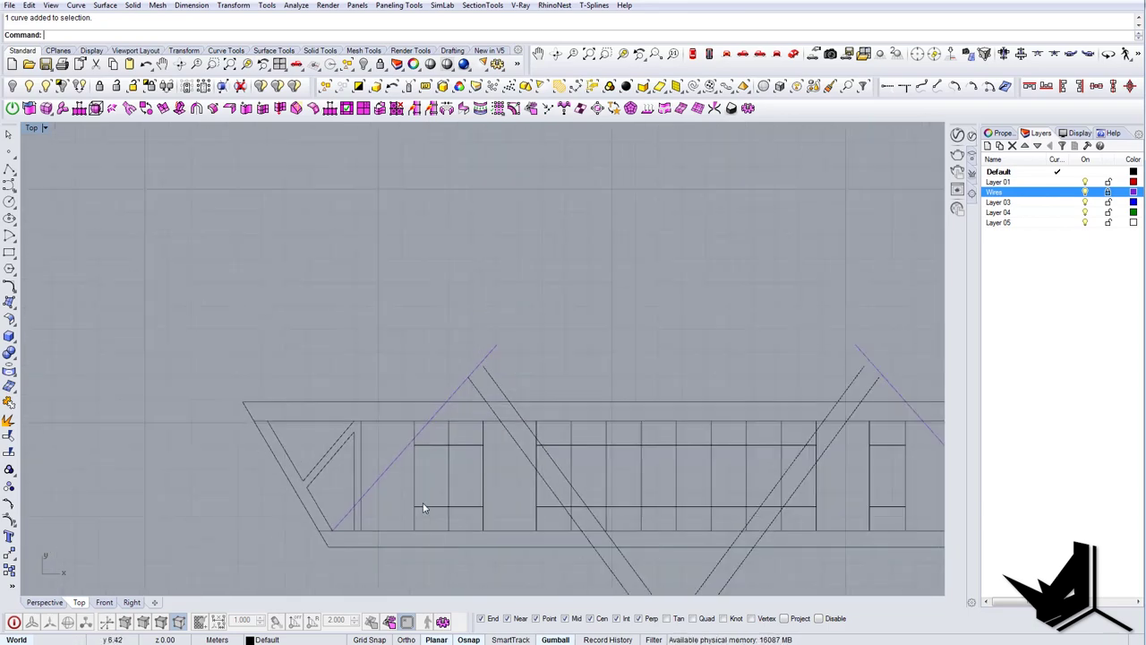
scroll(421, 504, down, 8)
right_drag(531, 509, 586, 465)
scroll(451, 450, up, 4)
scroll(451, 455, up, 4)
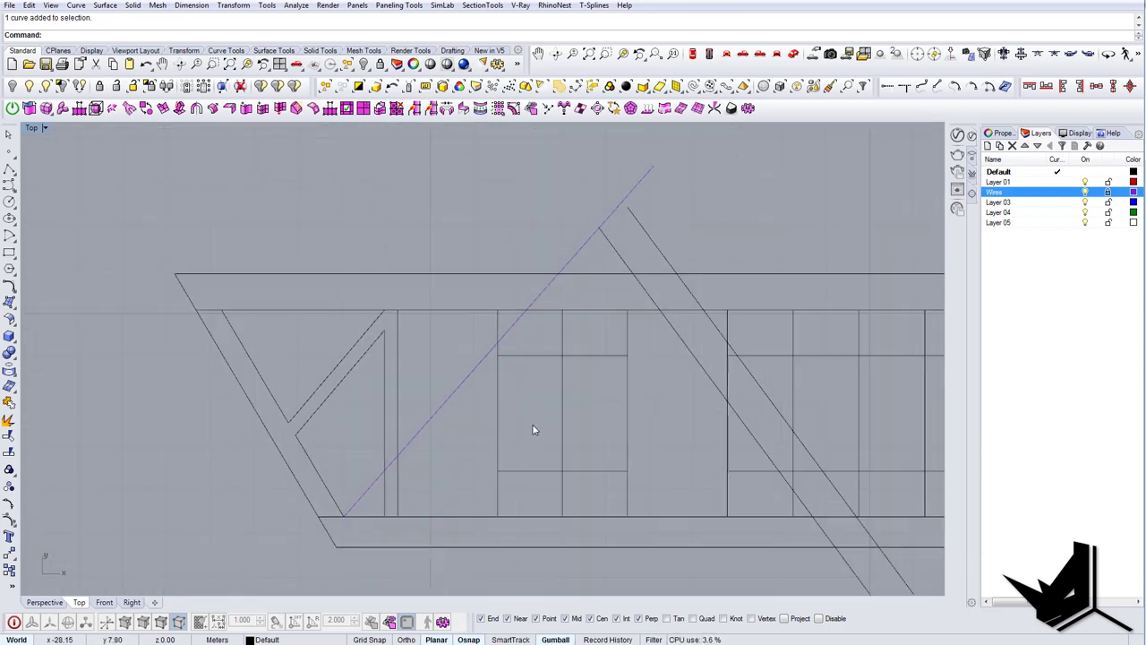
Step: Offset the leftmost window's left and middle vertical lines by 0.05 into its left pane
scroll(535, 430, down, 1)
right_drag(441, 450, 455, 451)
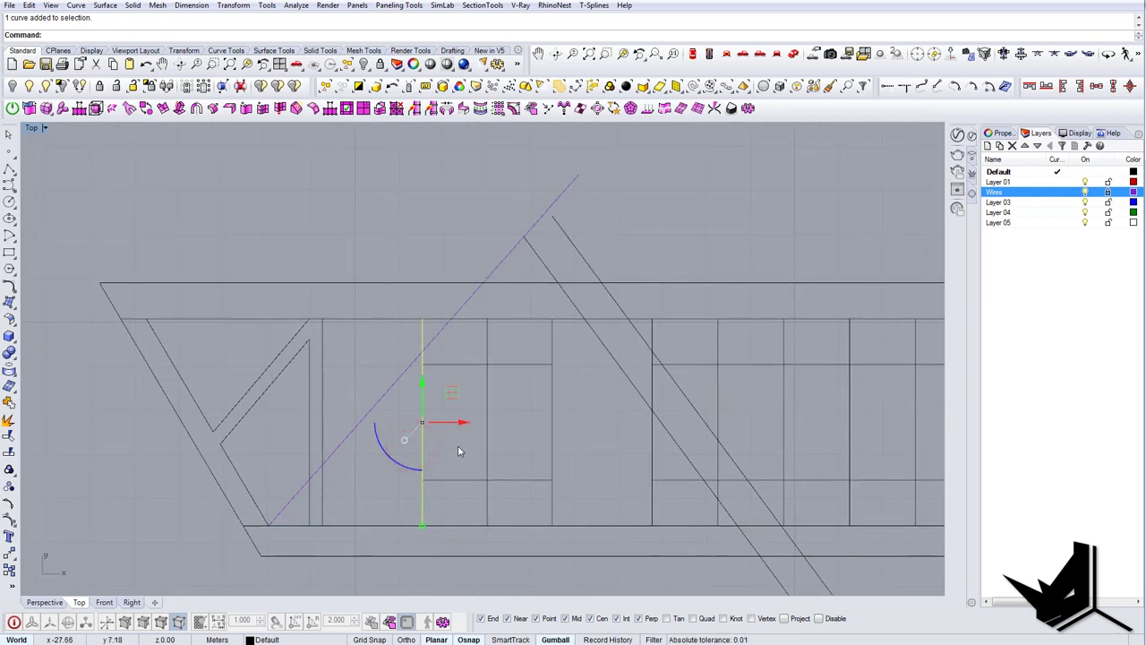
right_click(458, 445)
text(d)
key(Return)
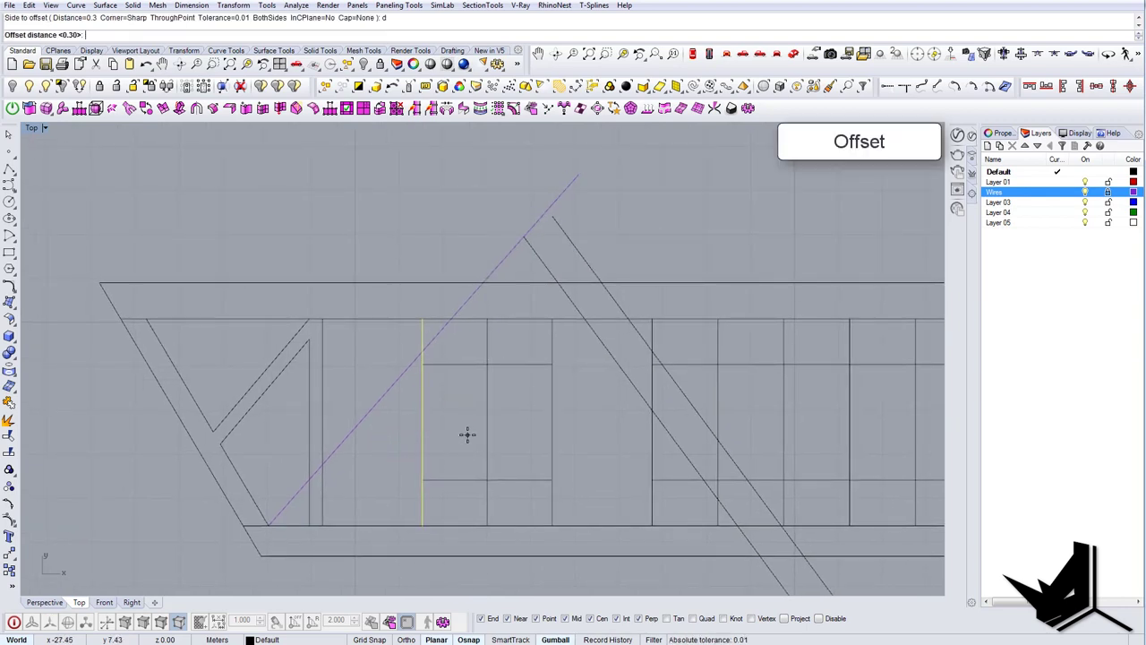
text(0.05)
key(Return)
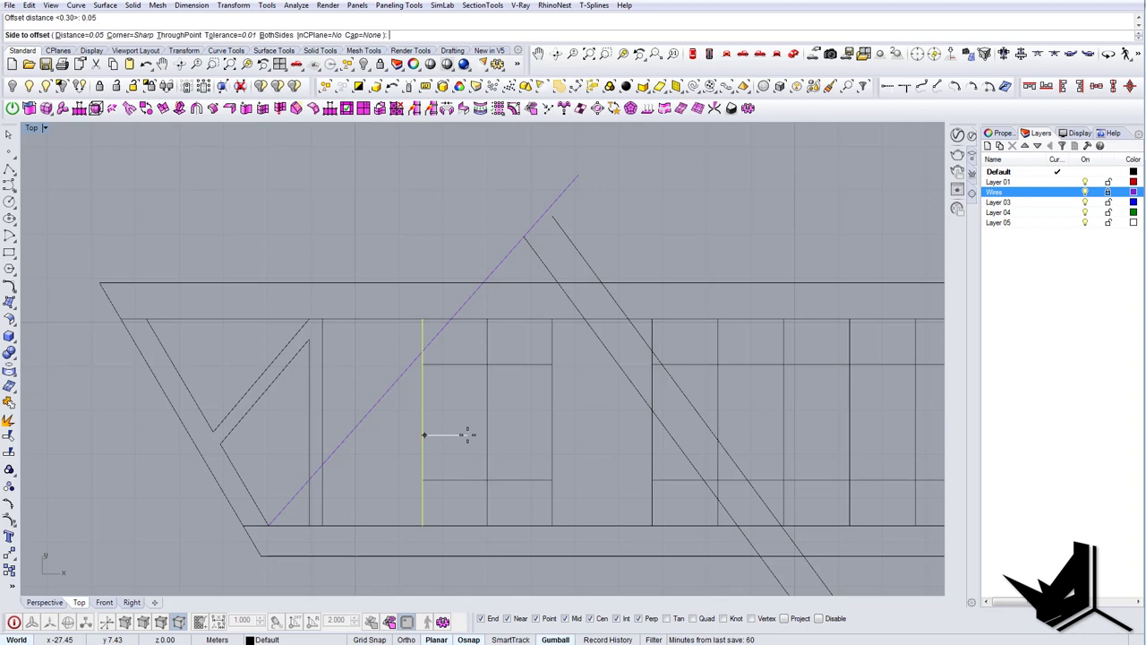
click(465, 433)
scroll(459, 367, up, 2)
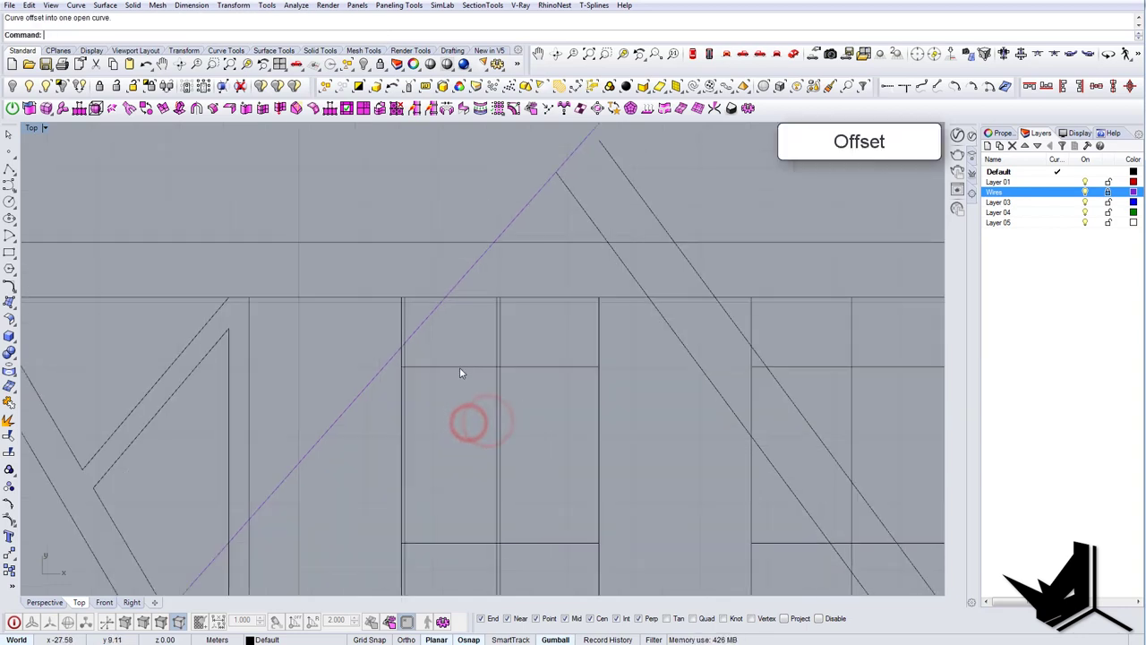
Step: Select the leftmost window's upper horizontal line
click(459, 366)
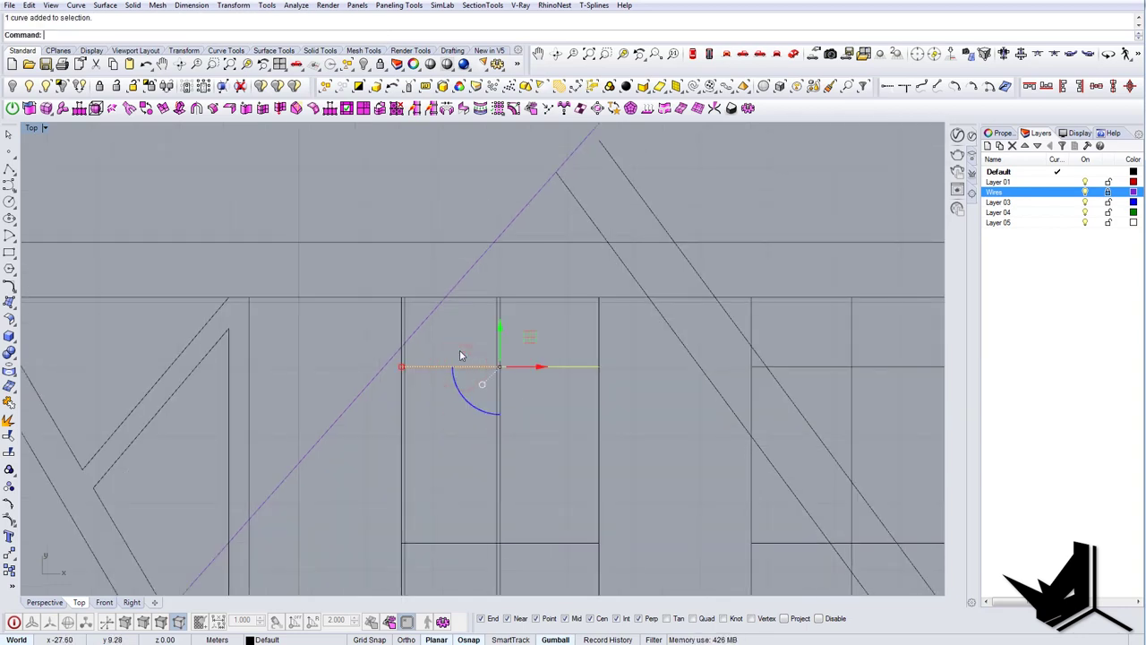
Step: Offset the frame's upper and lower horizontal lines inward to give each crossbar a thickness
right_click(457, 391)
click(450, 400)
key(Escape)
right_drag(461, 537, 449, 475)
scroll(449, 475, up, 2)
click(447, 480)
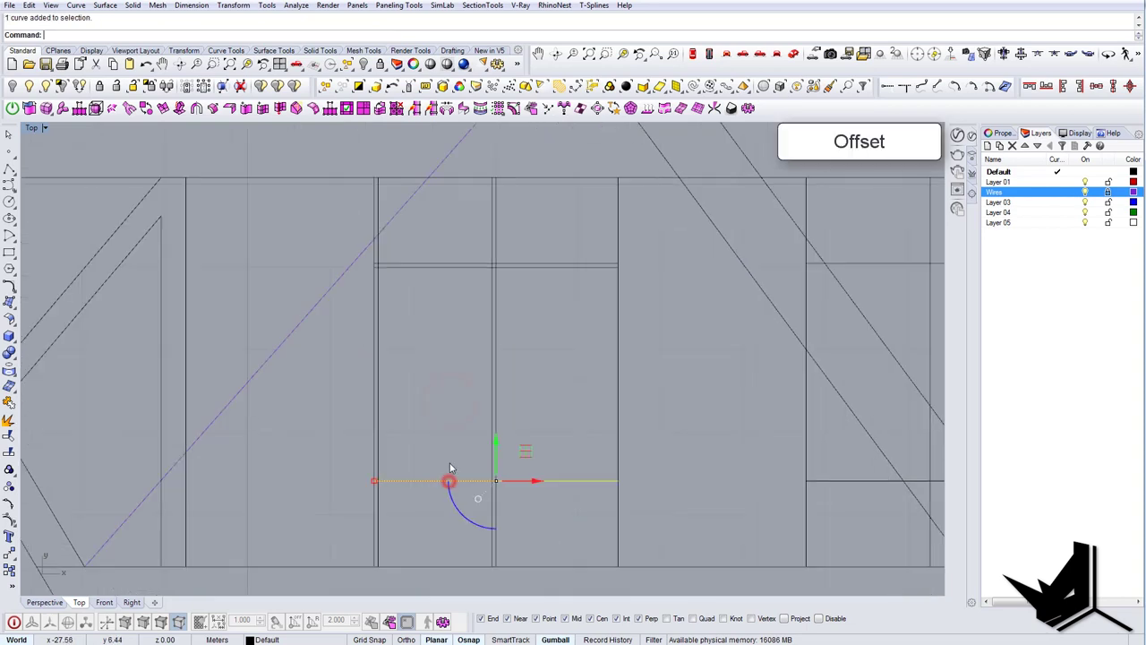
right_click(449, 459)
click(448, 433)
scroll(504, 449, down, 6)
right_drag(544, 401, 511, 355)
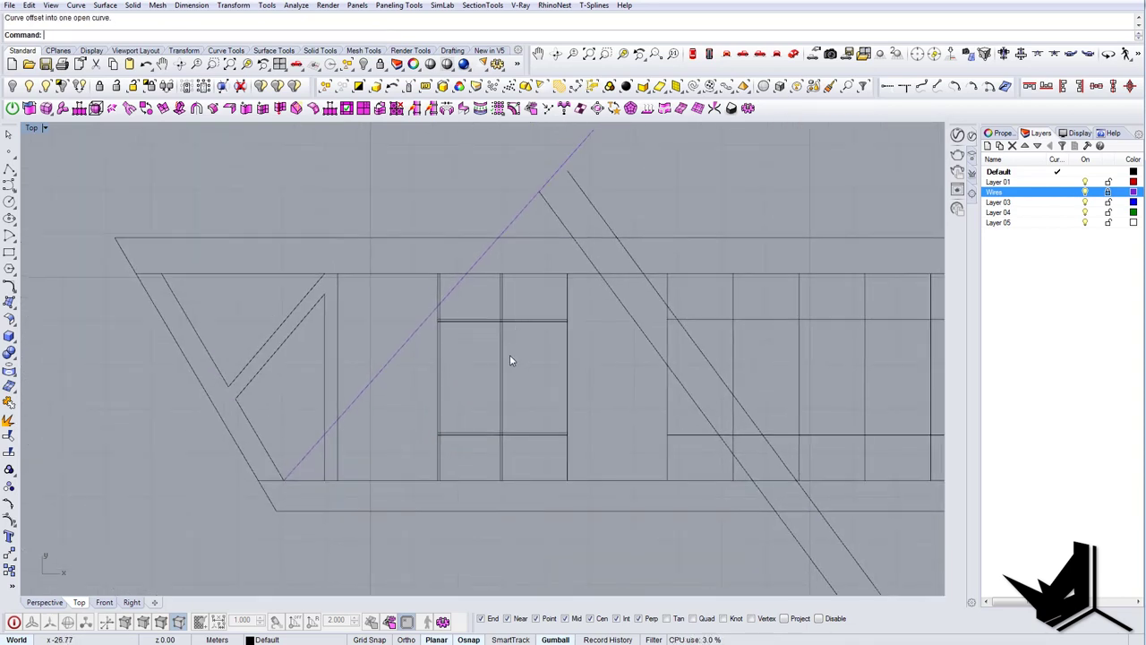
Step: Using all frame curves as cutters, trim away both crossbar line pairs where they extend past the middle pair of vertical lines
scroll(501, 307, up, 6)
scroll(541, 326, down, 6)
right_drag(553, 389, 539, 382)
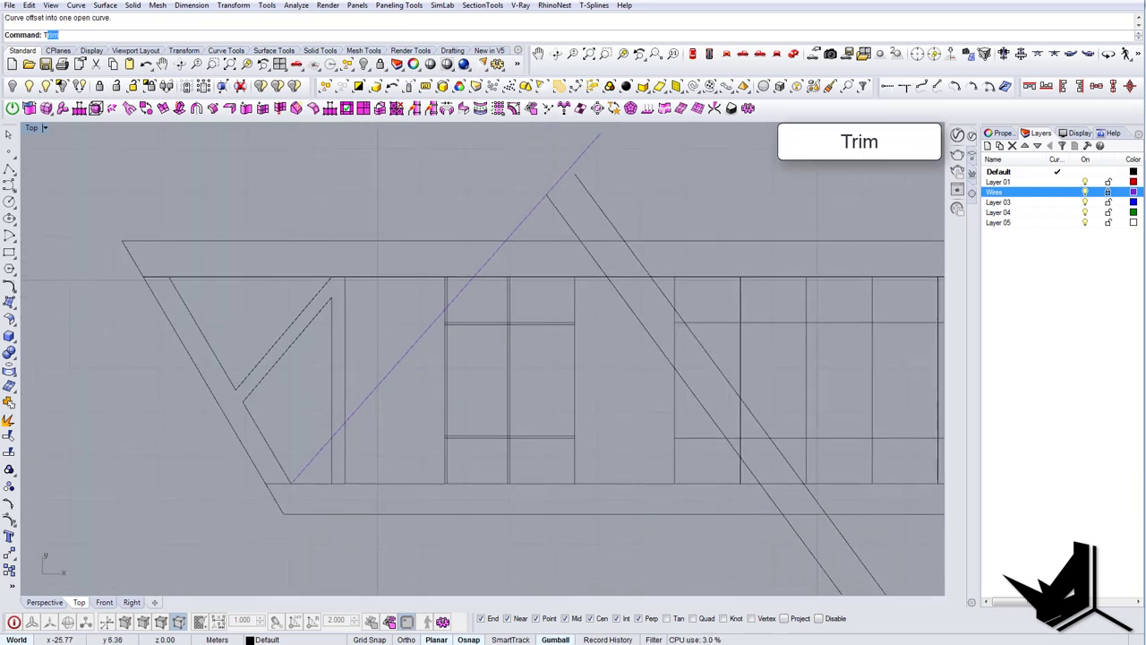
key(Return)
drag(593, 462, 435, 318)
scroll(541, 335, up, 8)
right_click(560, 360)
drag(560, 360, 526, 273)
scroll(526, 274, down, 4)
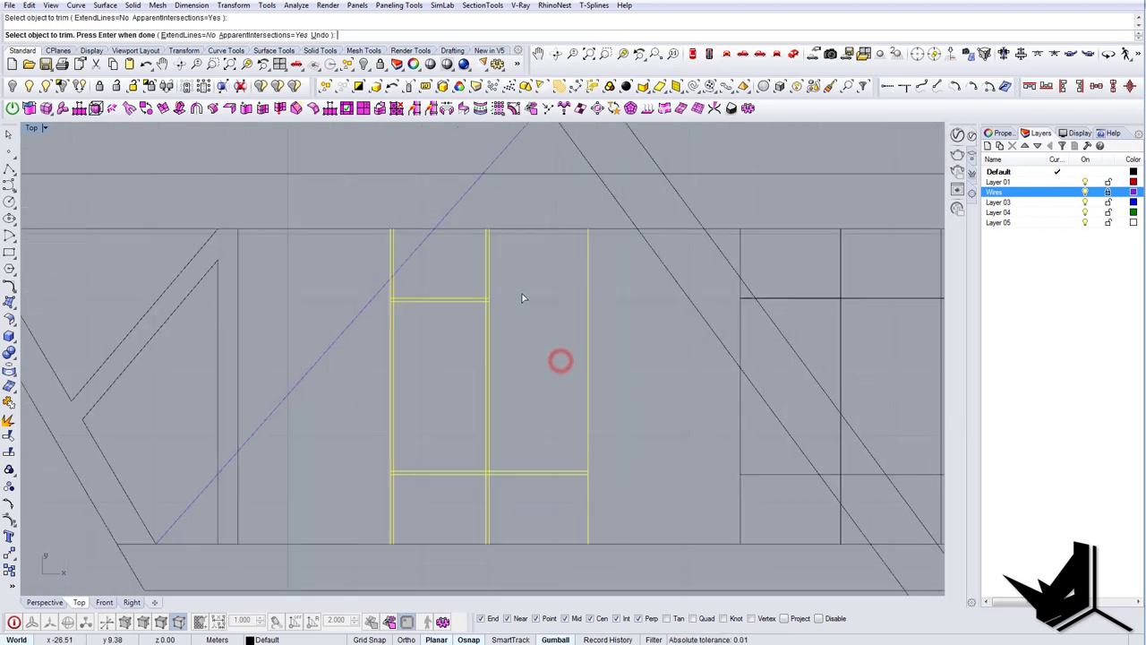
drag(534, 405, 510, 489)
Step: Trim the overlapping line segments at the two junctions of the lower crossbar with the vertical bars
scroll(487, 477, up, 10)
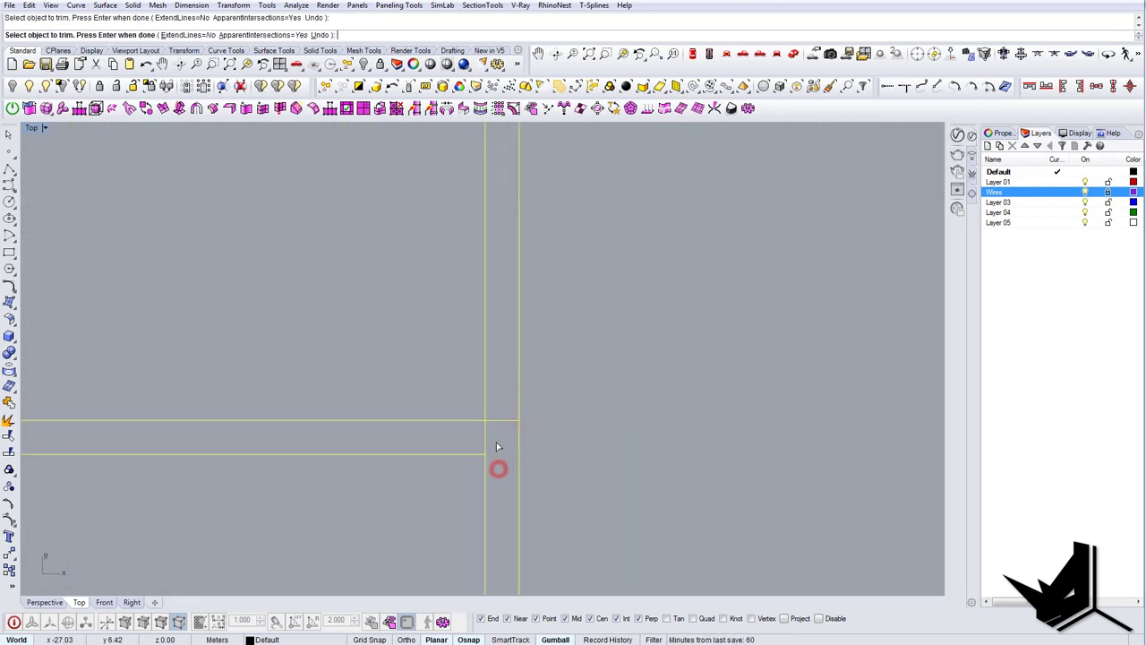
drag(499, 430, 494, 412)
scroll(535, 430, down, 5)
scroll(200, 435, up, 6)
drag(205, 434, 153, 392)
scroll(247, 487, down, 10)
Step: Trim the overlapping line segments at the two junctions of the upper crossbar and end the Trim command
scroll(252, 352, up, 9)
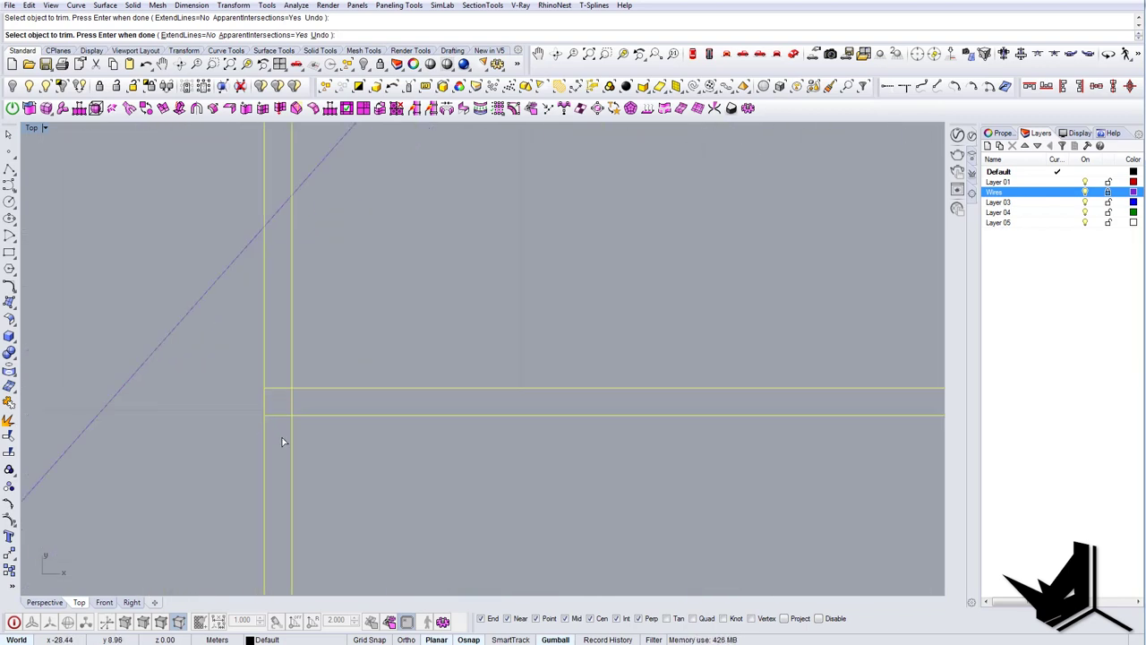
drag(274, 389, 274, 385)
drag(302, 402, 281, 402)
scroll(283, 403, down, 8)
scroll(573, 413, up, 10)
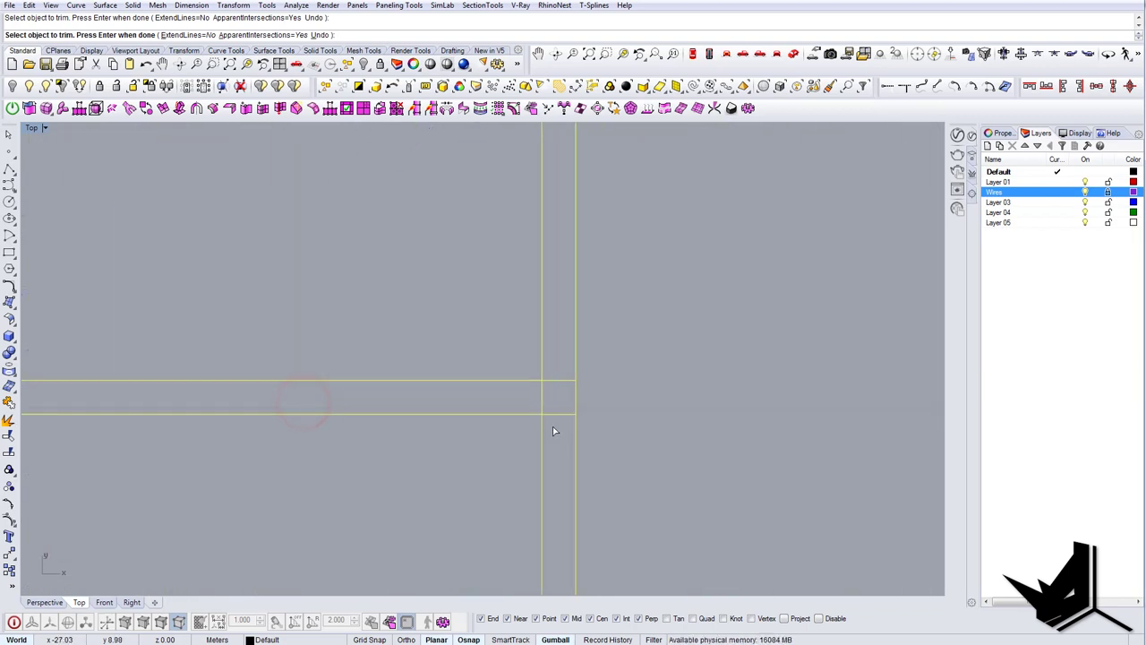
drag(555, 433, 537, 401)
scroll(539, 402, down, 10)
key(Return)
scroll(533, 402, down, 3)
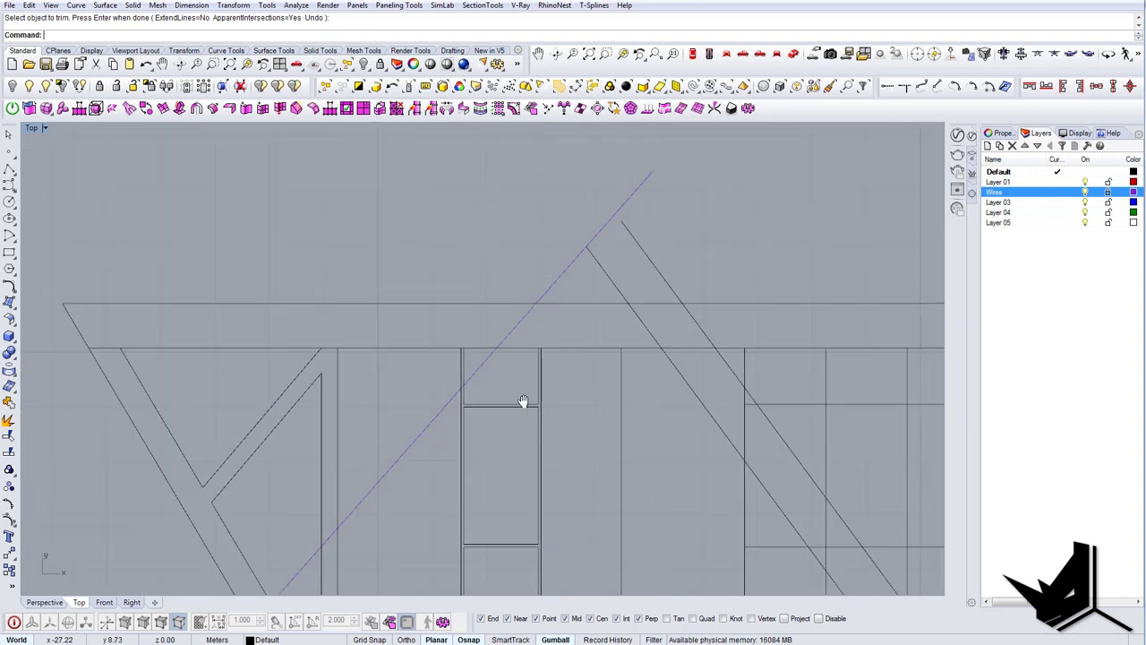
right_drag(522, 402, 491, 309)
scroll(489, 487, up, 6)
drag(568, 466, 357, 344)
scroll(358, 343, down, 4)
right_drag(367, 338, 420, 452)
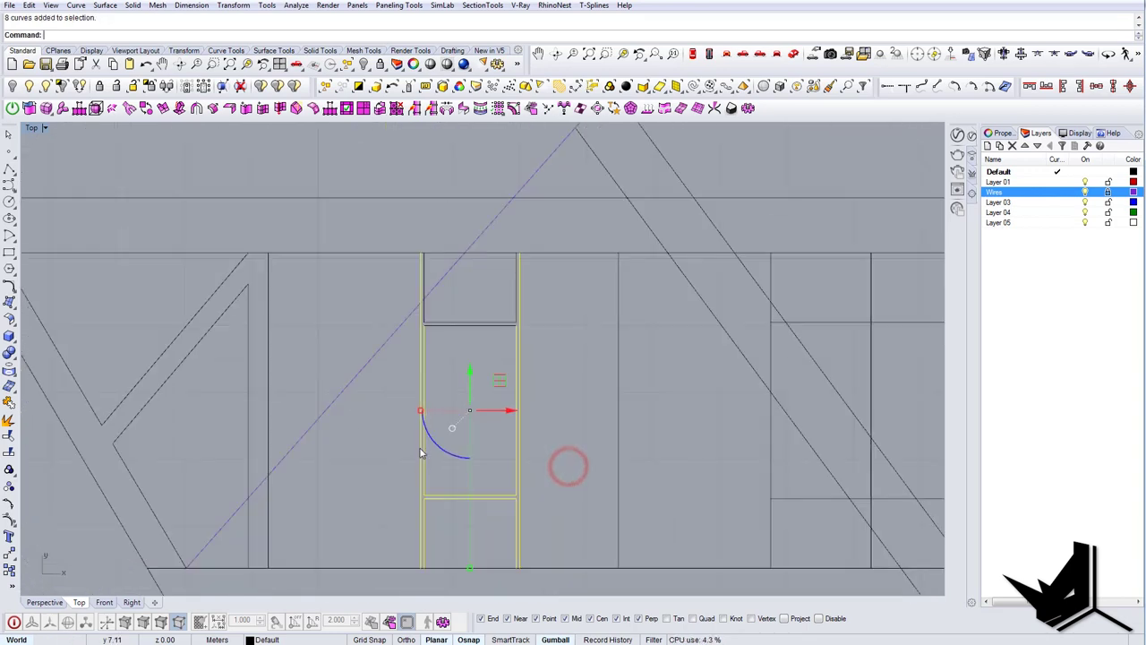
key(Escape)
right_drag(487, 415, 465, 384)
Step: Try to extract the closed frame outline from the trimmed curves with CurveBoolean
text(cb)
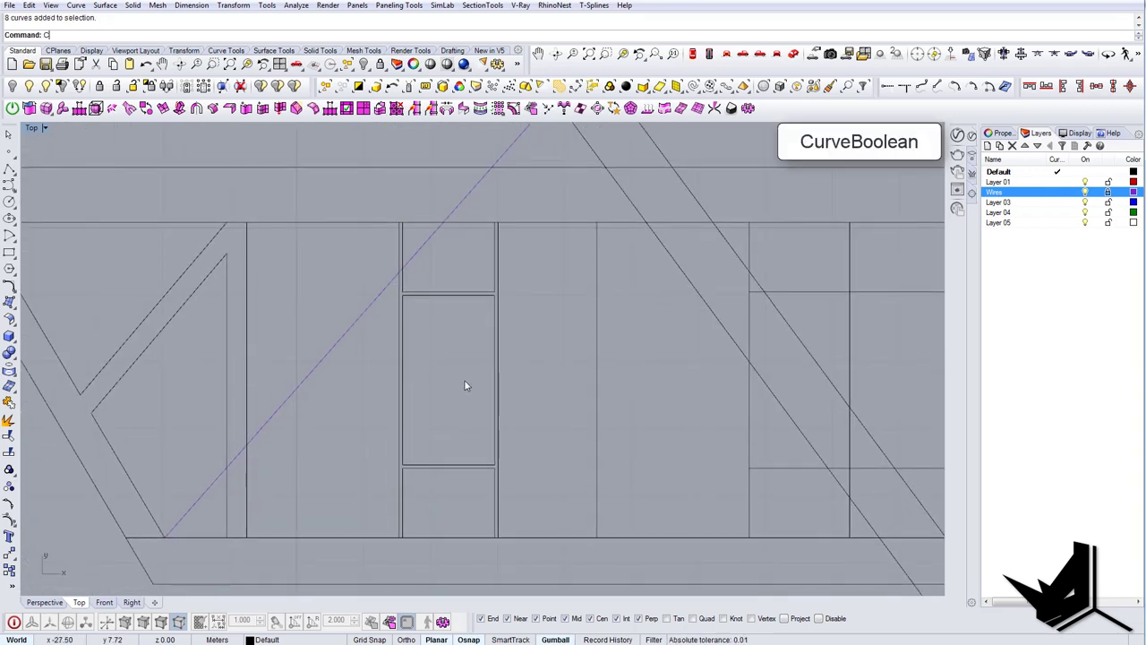
key(Return)
drag(365, 192, 539, 543)
key(Return)
scroll(487, 464, up, 9)
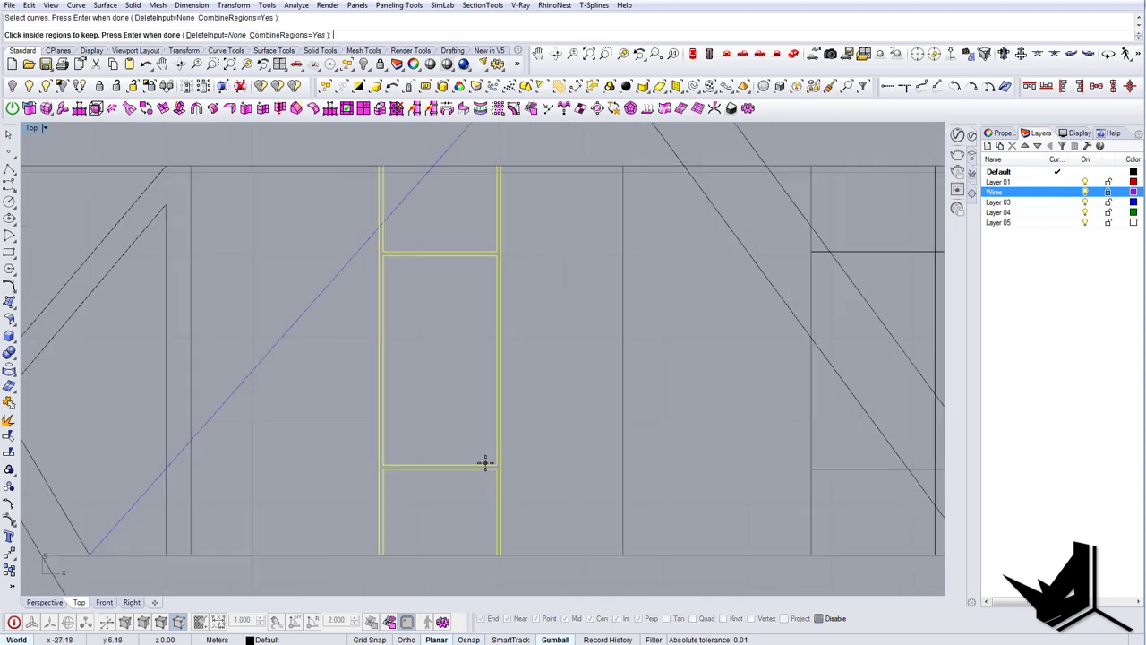
click(508, 475)
scroll(511, 475, down, 4)
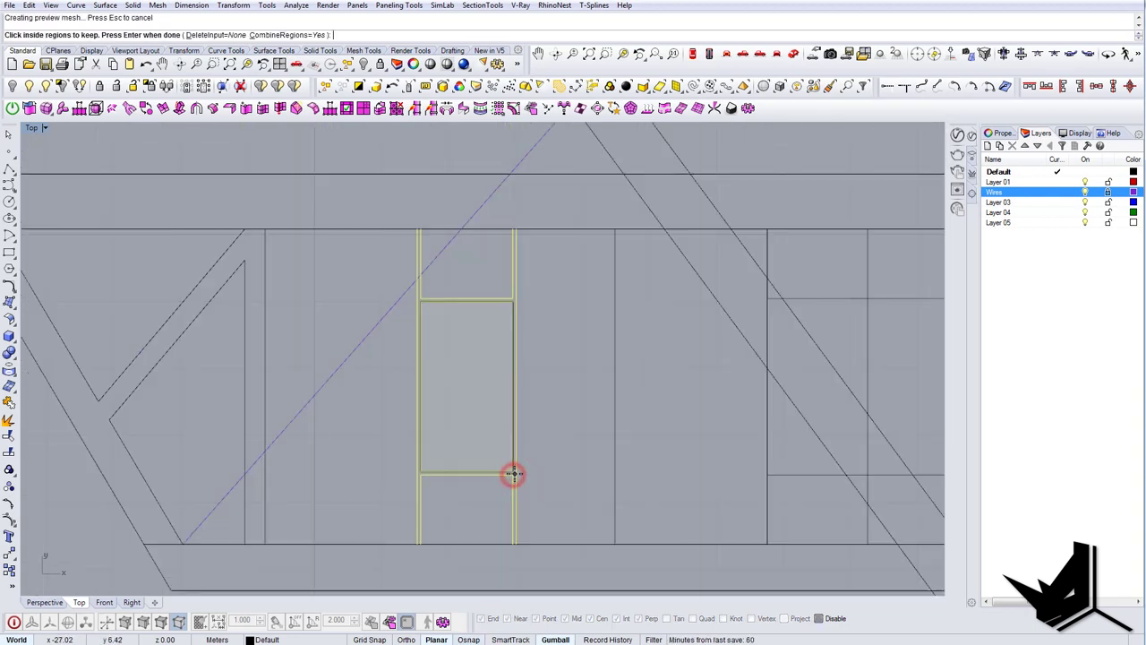
scroll(513, 479, up, 3)
key(Return)
Step: Create the closed ladder-shaped frame outline with CurveBoolean, keeping the region inside the bars of the trimmed curves
key(Return)
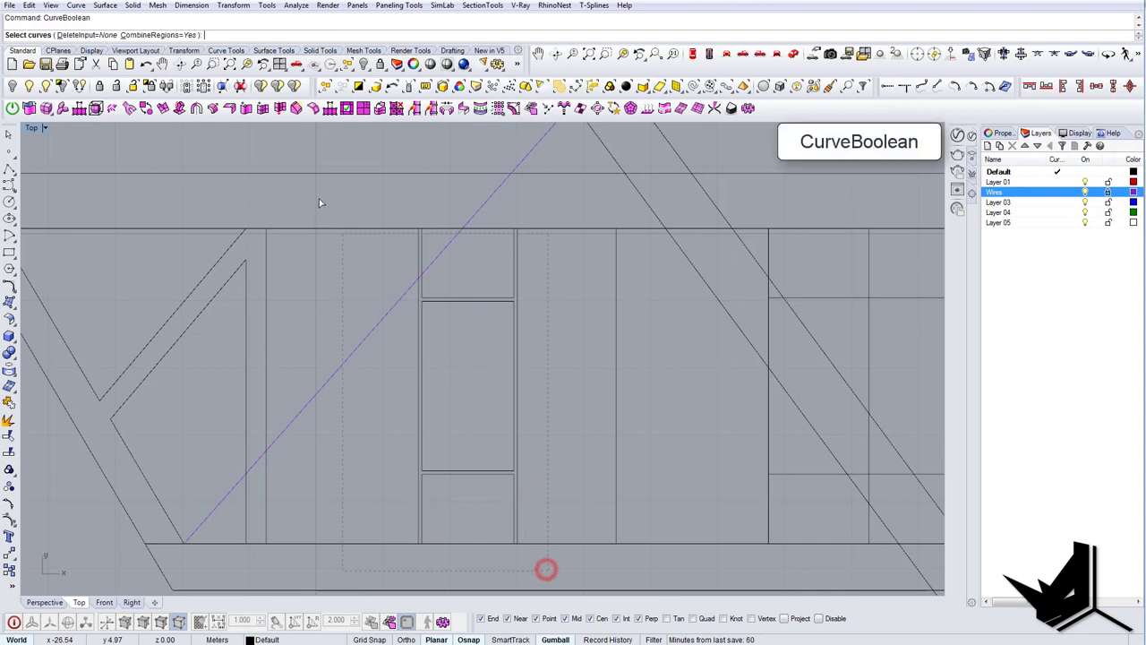
drag(545, 569, 497, 205)
key(Return)
scroll(517, 508, up, 5)
click(512, 503)
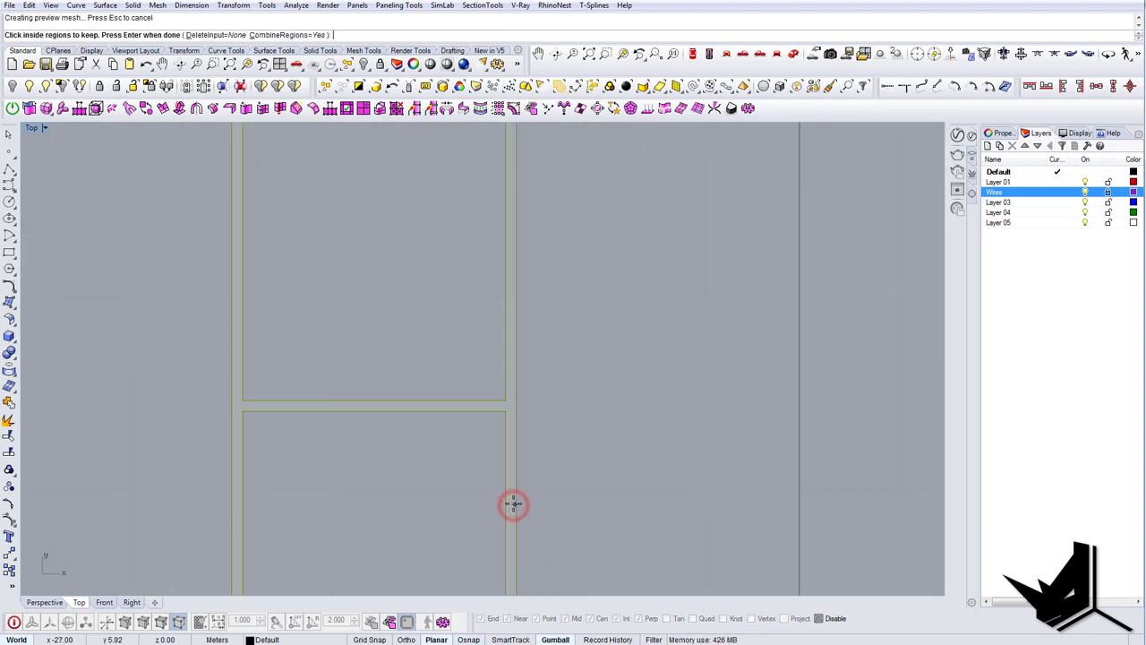
scroll(512, 503, down, 6)
key(Return)
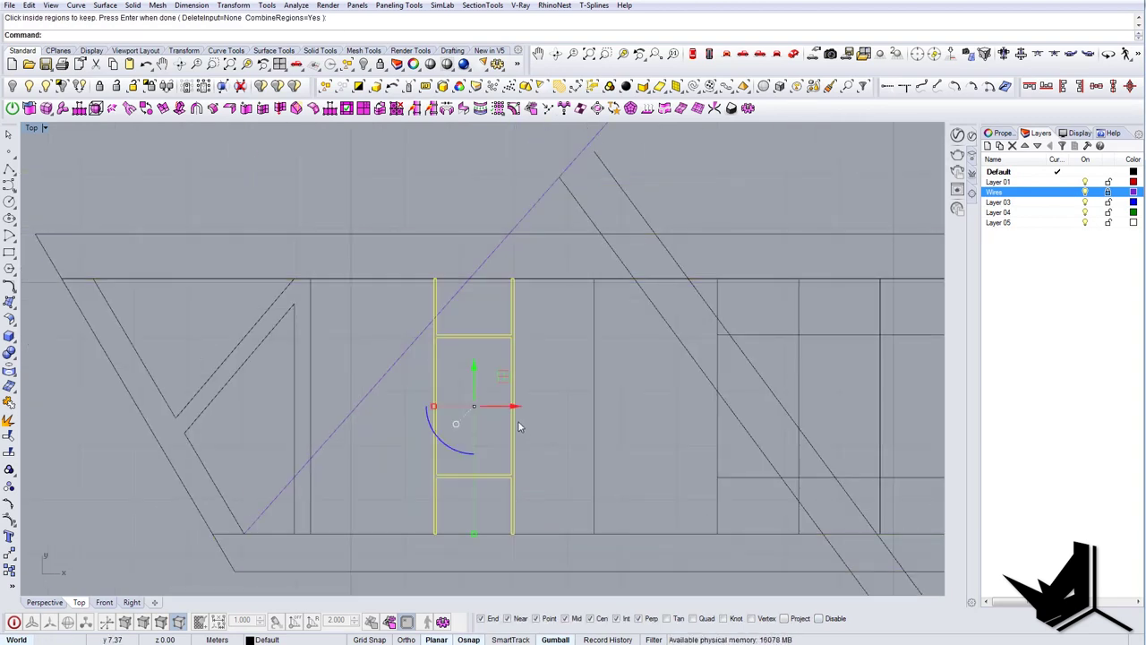
Step: Move the new frame outline -20 along the X axis, clear of the drawing
scroll(542, 406, down, 6)
click(536, 400)
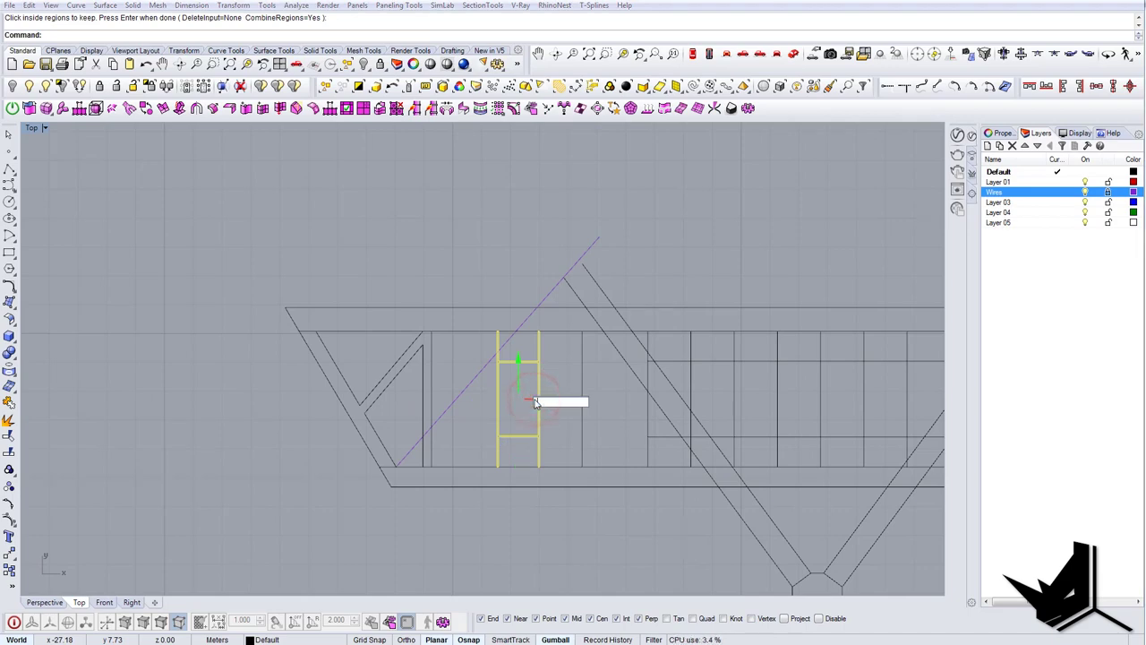
text(-20)
key(Return)
scroll(534, 400, down, 7)
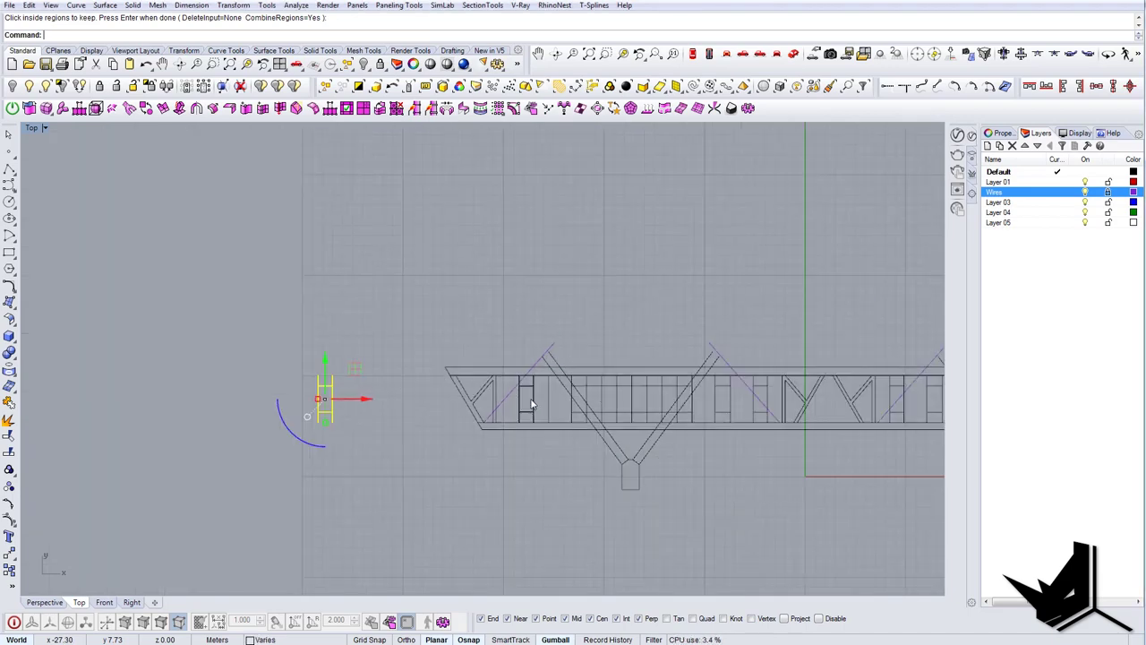
Step: Delete the leftover trimmed frame curves from their original place in the truss drawing
scroll(533, 401, up, 7)
scroll(543, 433, up, 3)
click(551, 488)
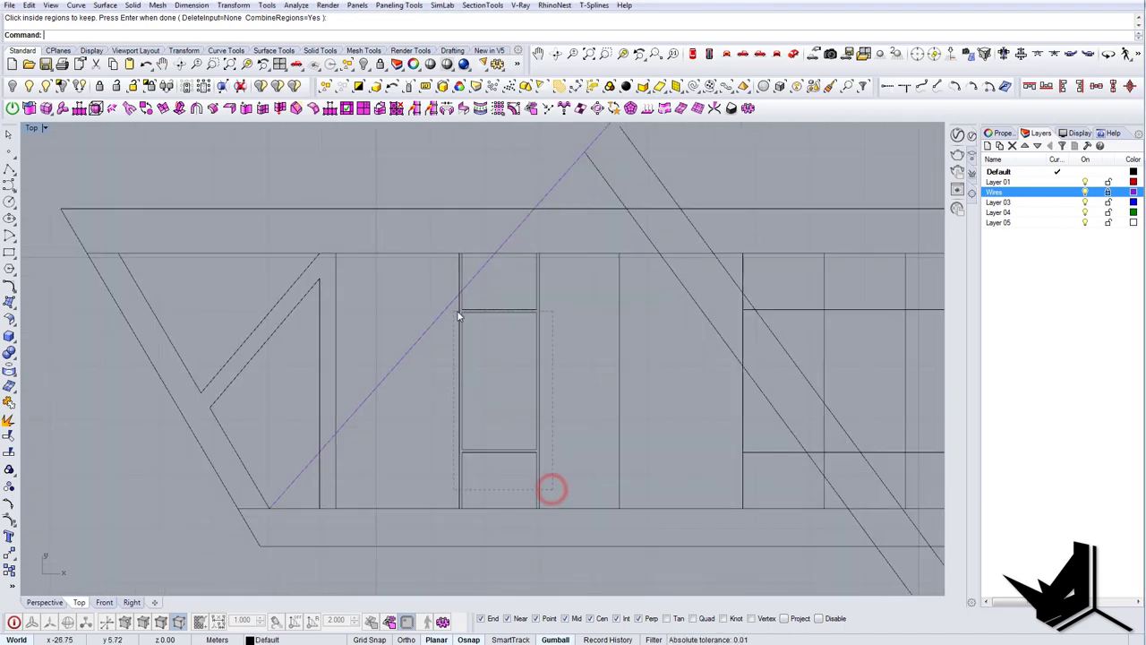
drag(459, 309, 456, 308)
key(Delete)
Step: Move the ladder-shaped frame outline 20 along the X axis, back into the truss drawing
scroll(517, 323, down, 12)
drag(233, 407, 191, 333)
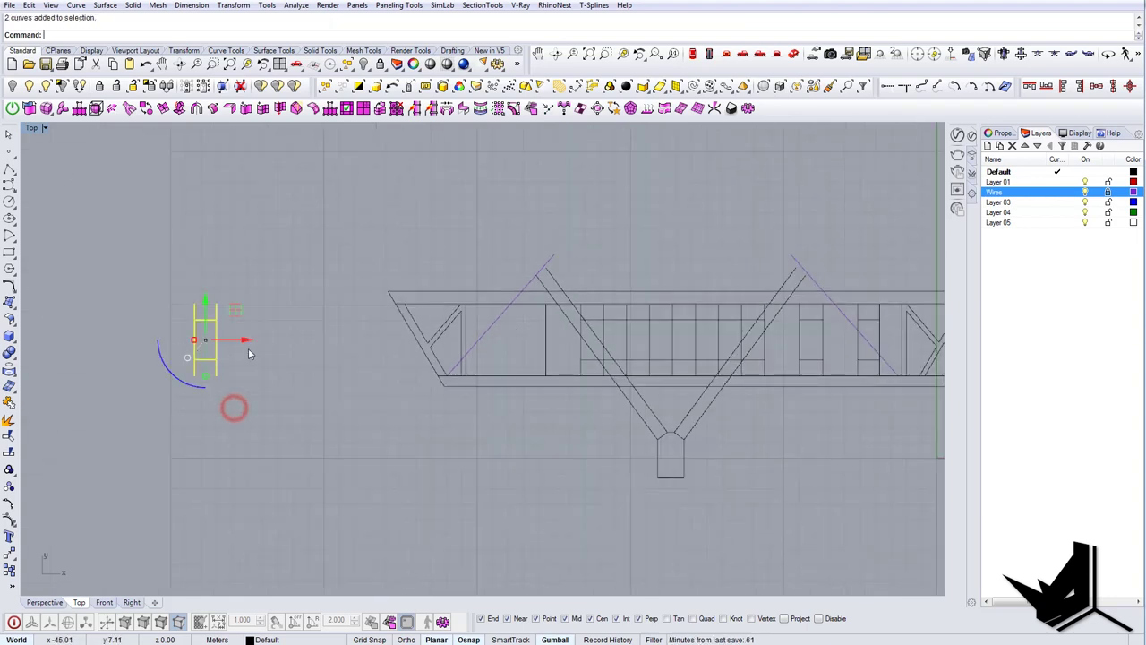
click(235, 341)
click(236, 341)
text(20)
key(Return)
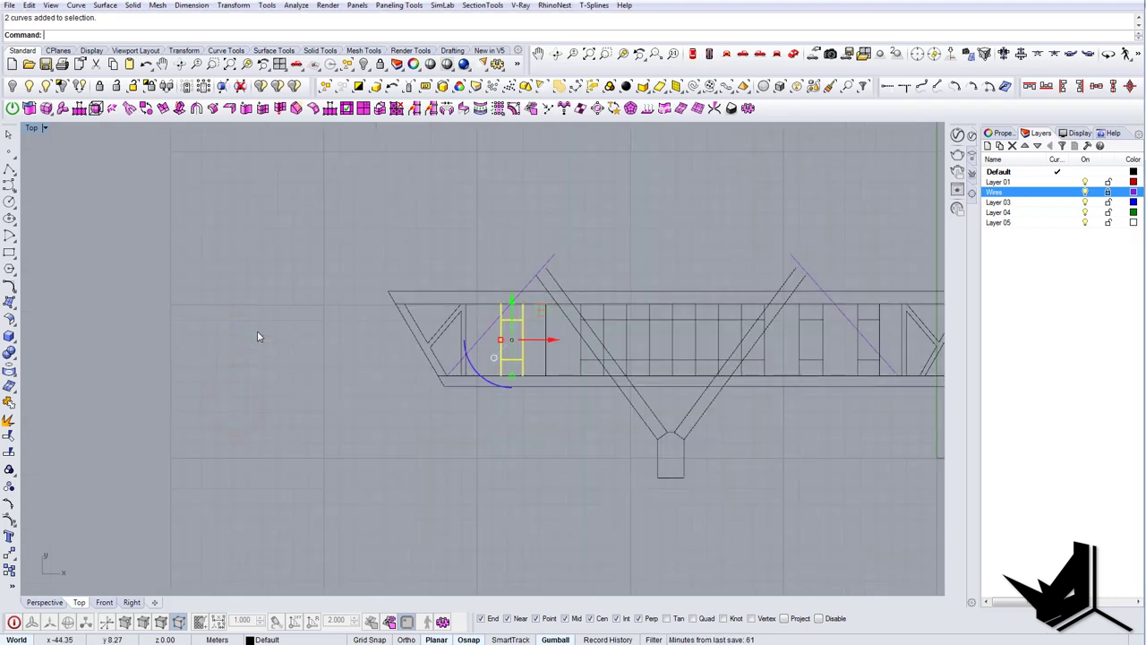
key(Escape)
Step: Show the model in perspective and create a planar surface from the frame's outer and inner closed curves
scroll(502, 340, up, 13)
right_drag(556, 333, 441, 398)
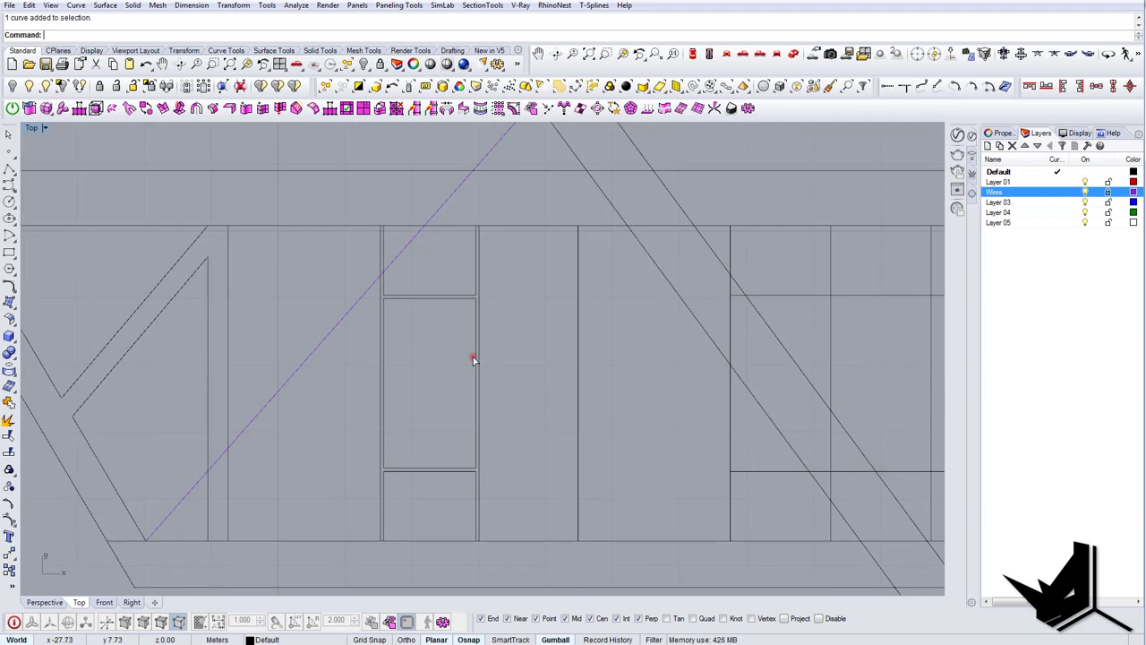
click(473, 356)
key(Escape)
drag(402, 307, 383, 295)
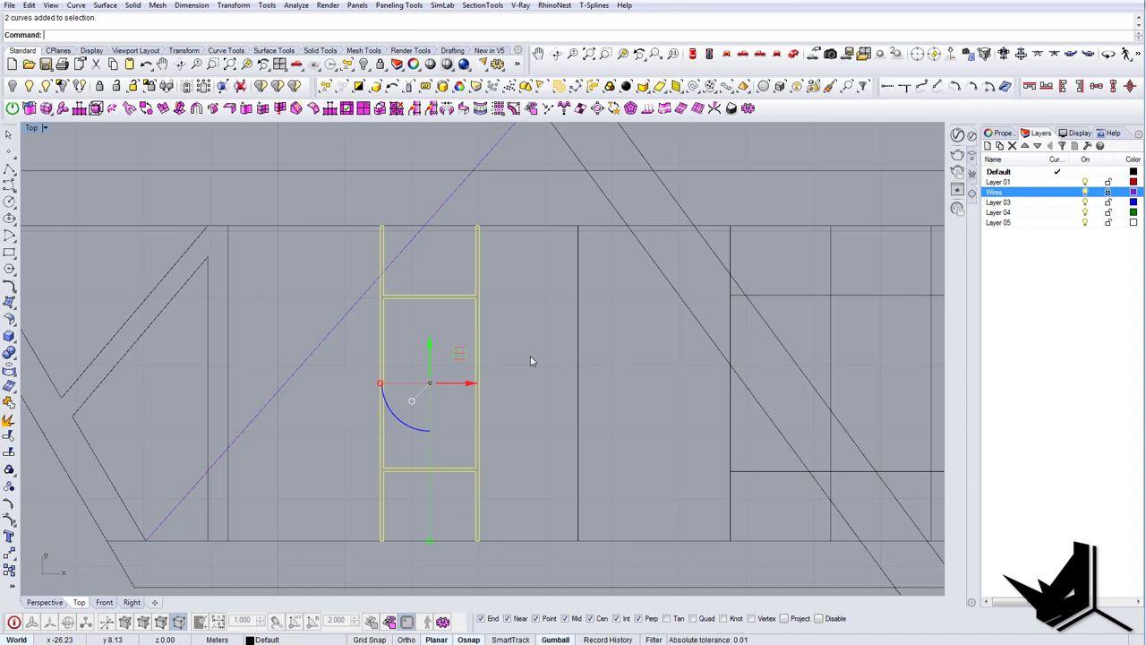
click(793, 54)
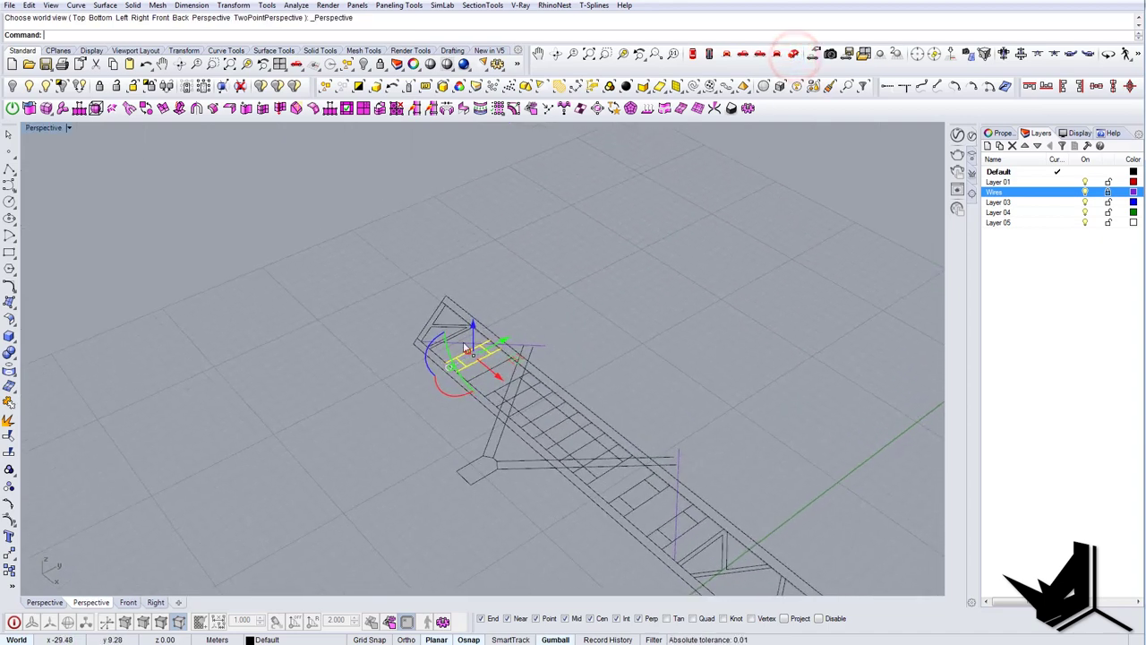
text(ps)
key(Return)
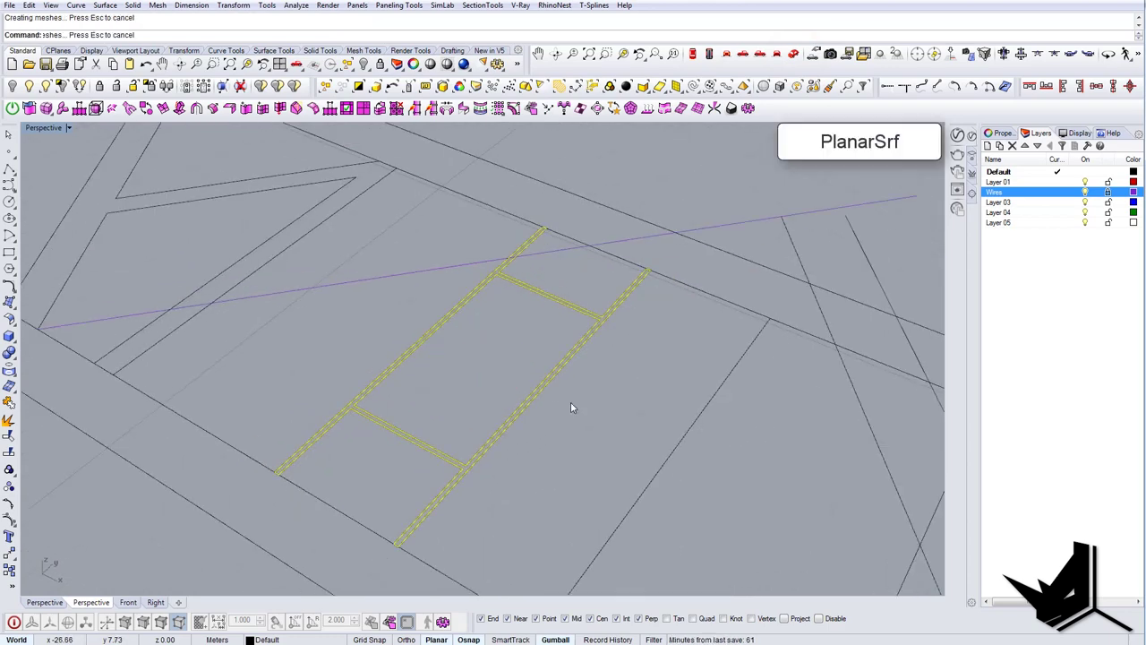
key(Escape)
Step: Extrude the ladder-shaped frame surface slightly upward into thin solid bars
scroll(449, 492, up, 6)
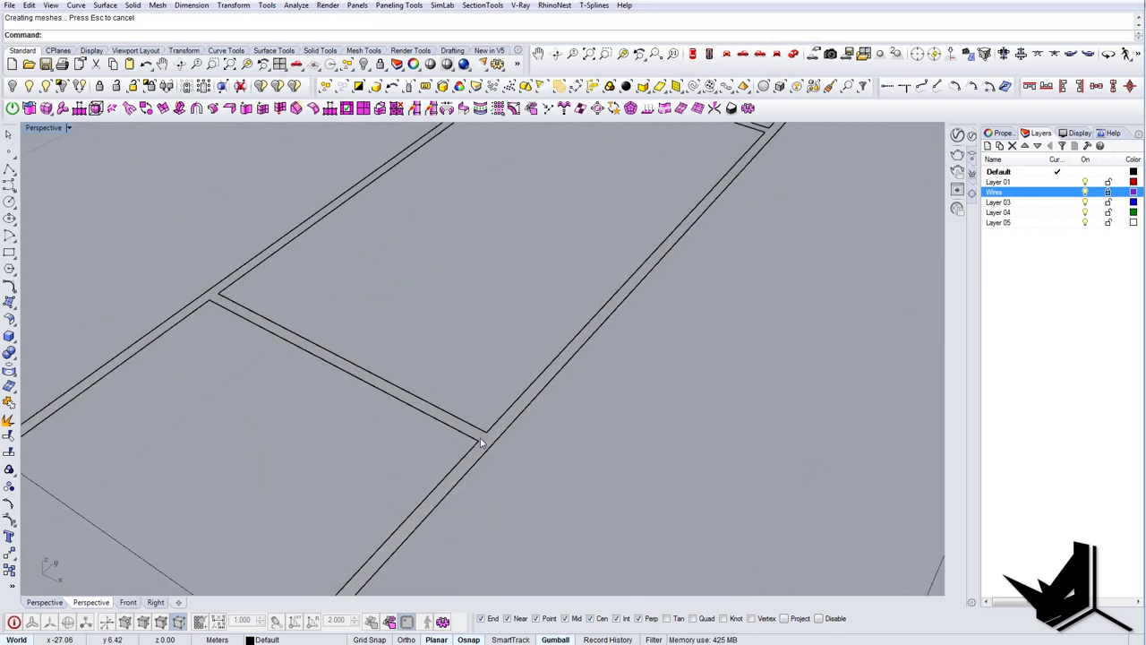
click(484, 439)
scroll(484, 438, down, 8)
right_drag(475, 430, 438, 377)
scroll(476, 354, up, 6)
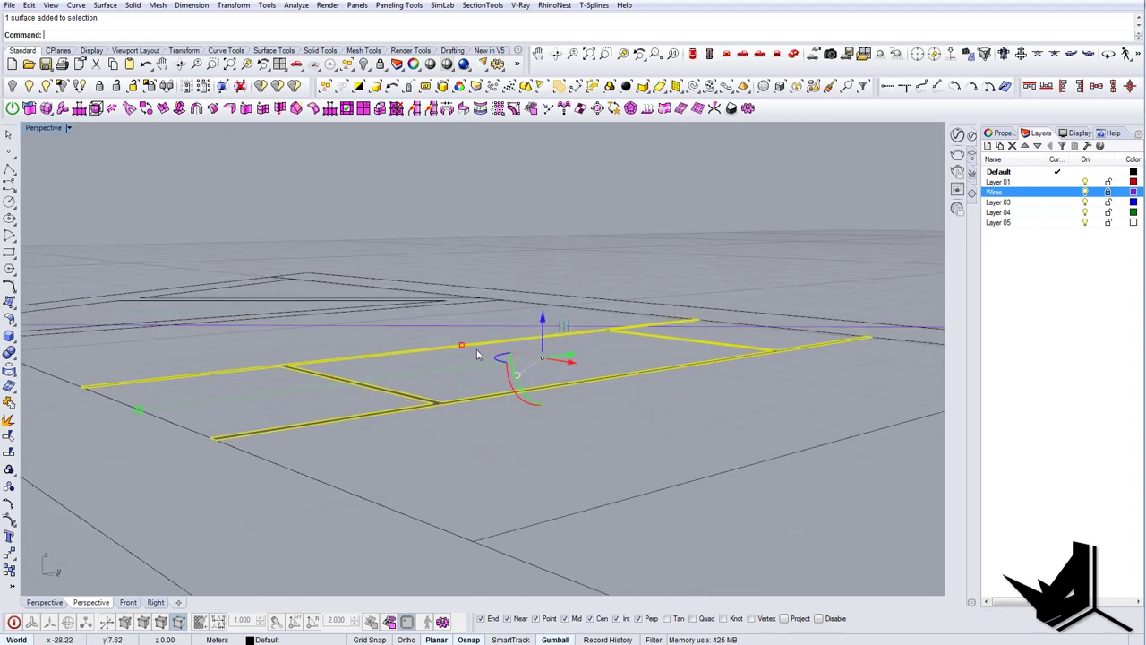
shift+right_drag(499, 352, 504, 376)
ctrl+alt+drag(549, 346, 546, 339)
key(Escape)
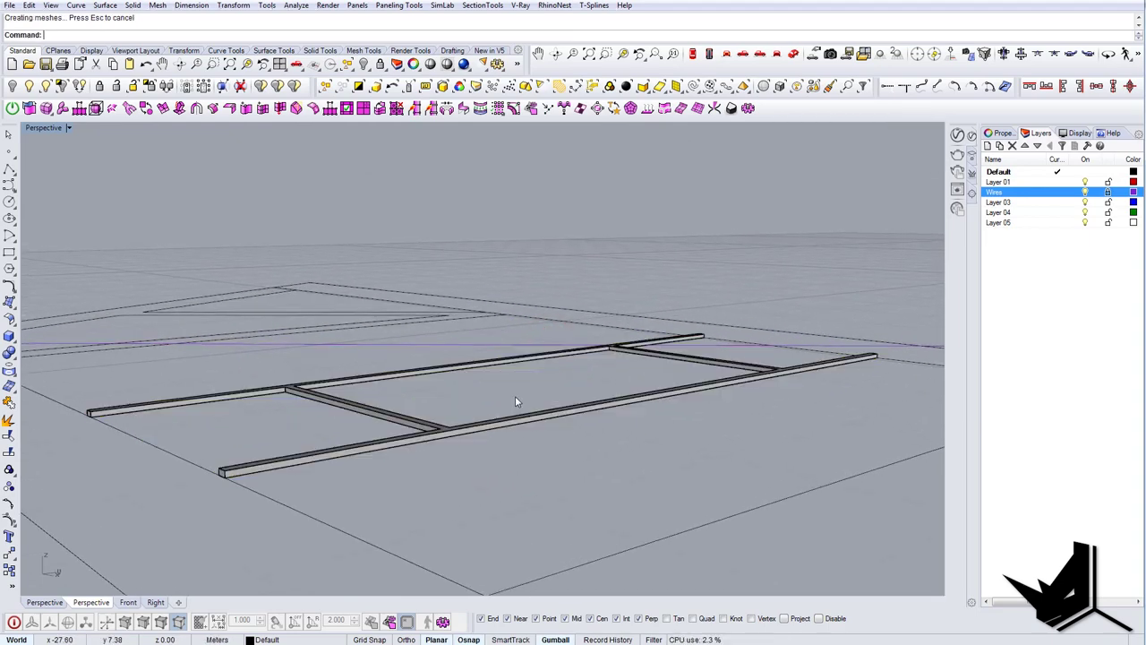
Step: Fill the frame's central opening with a planar surface made from its inner rectangular curve
right_drag(516, 397, 427, 391)
scroll(544, 428, down, 5)
scroll(442, 414, up, 5)
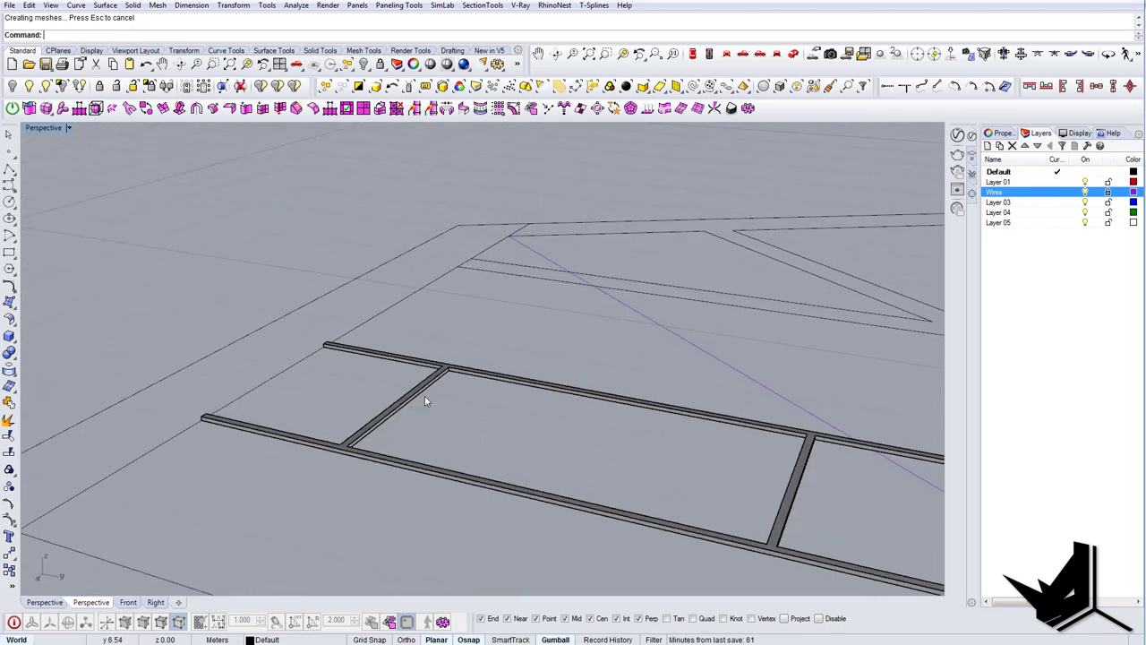
click(425, 391)
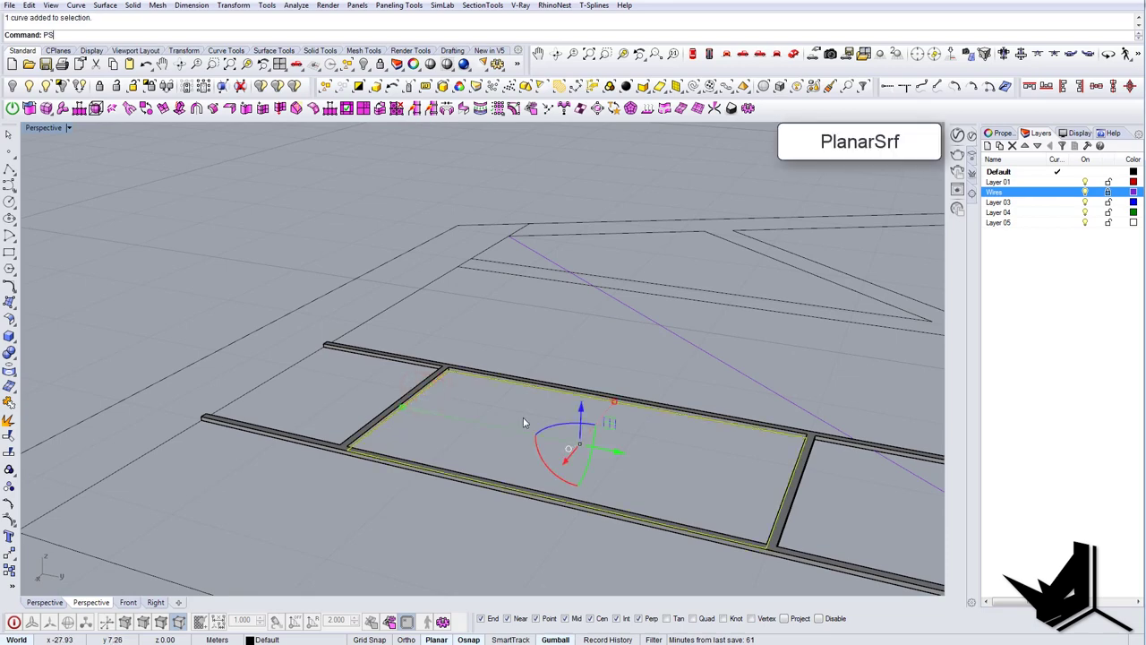
key(Return)
right_drag(523, 416, 477, 390)
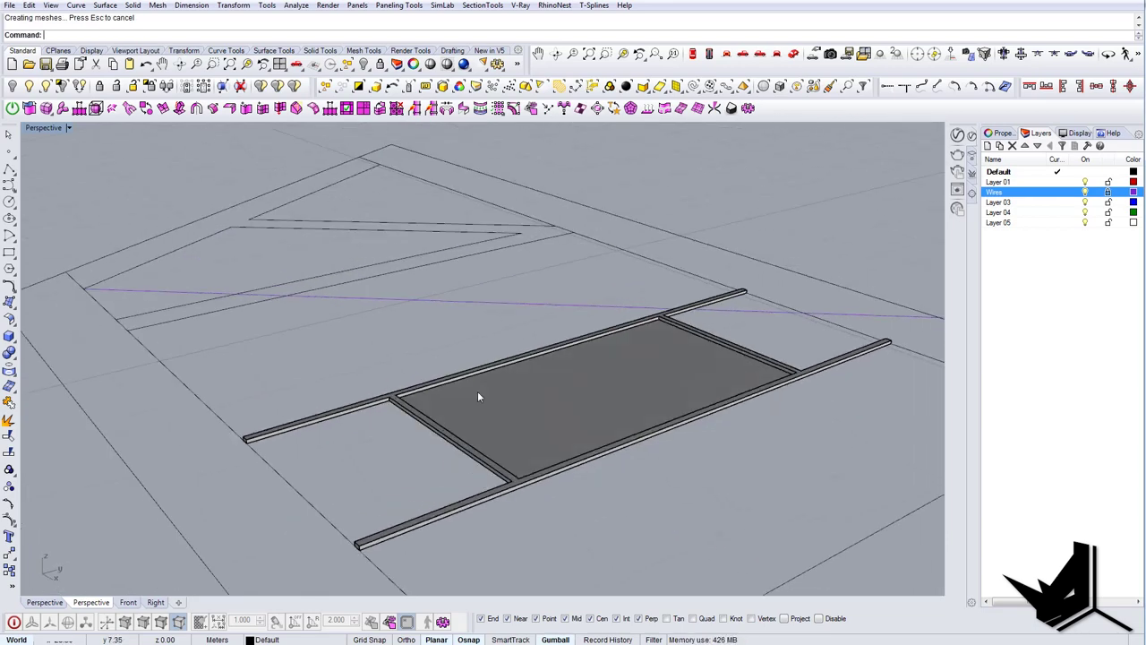
click(422, 431)
click(397, 473)
right_drag(396, 473, 537, 466)
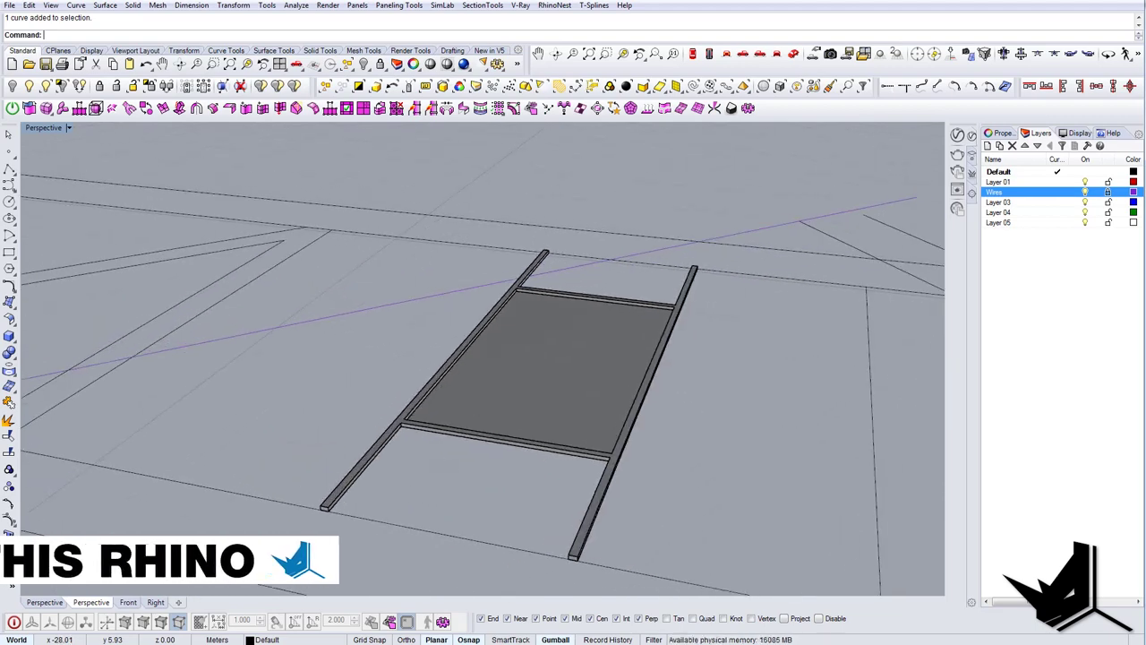
text(Rectangle)
key(Return)
click(332, 514)
right_drag(447, 506, 573, 465)
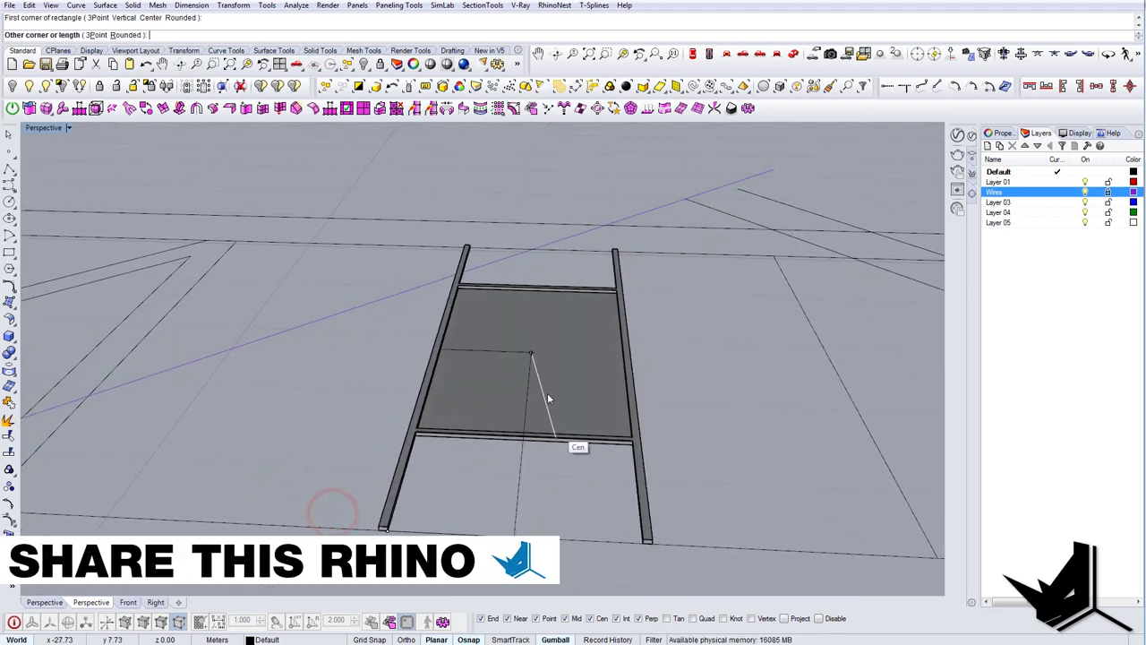
key(Escape)
Step: Stretch the central panel surface lengthwise past both crossbars, close to the ends of the side bars
click(547, 392)
right_drag(538, 398, 402, 436)
scroll(496, 432, up, 2)
shift+right_drag(496, 431, 387, 443)
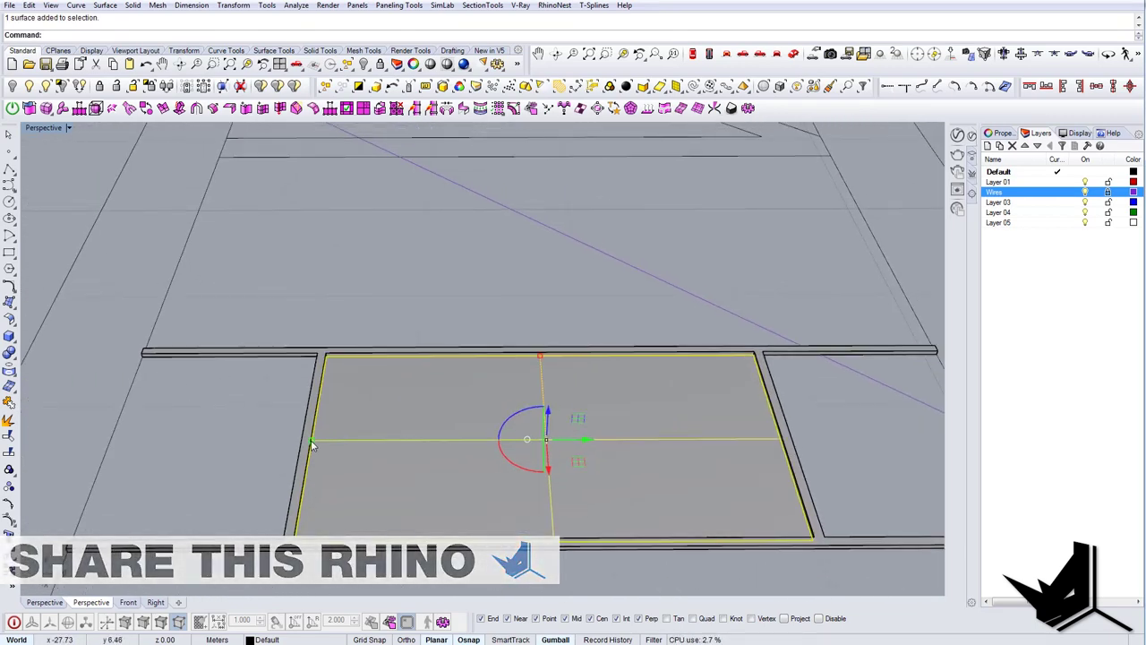
drag(310, 440, 139, 442)
Step: Scale the panel surface lengthwise in one direction from its edge midpoint so it reaches the ends of the side bars
text(s1)
key(Return)
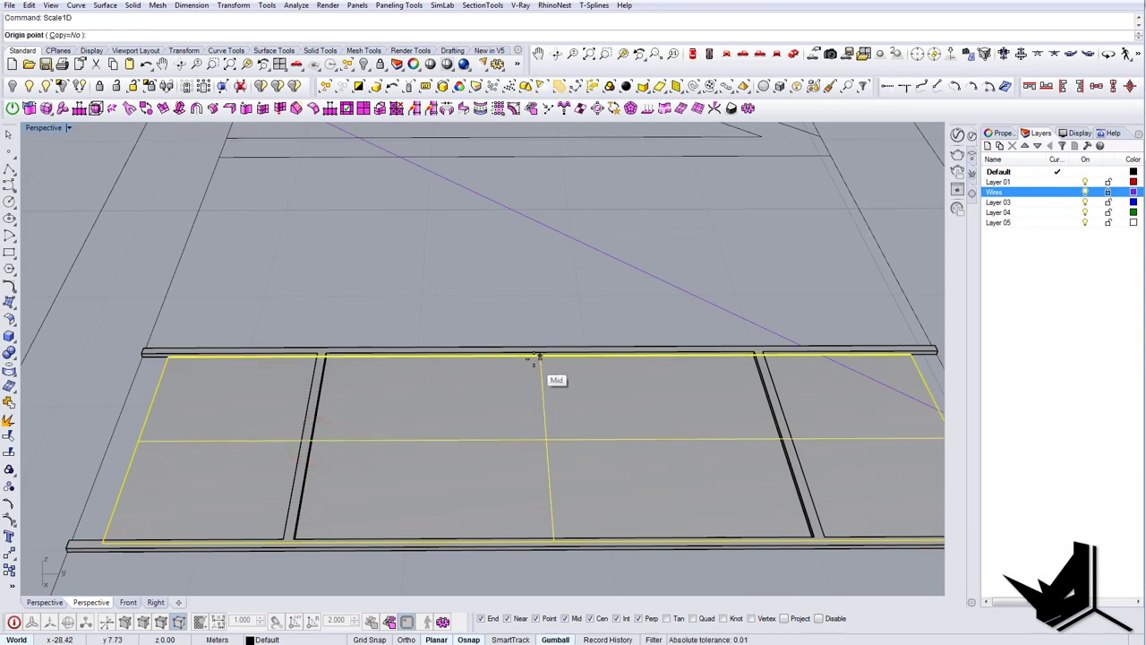
click(538, 359)
scroll(170, 360, up, 5)
click(172, 346)
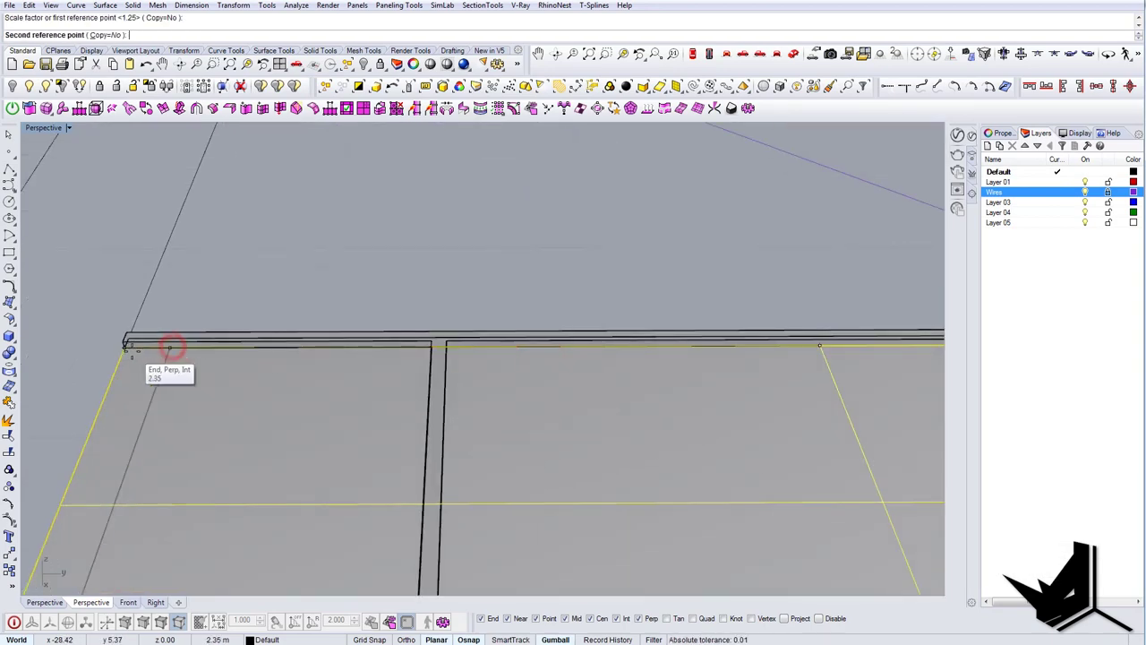
click(127, 349)
scroll(141, 369, down, 6)
key(Escape)
right_drag(323, 385, 464, 446)
scroll(508, 389, down, 5)
scroll(461, 448, up, 5)
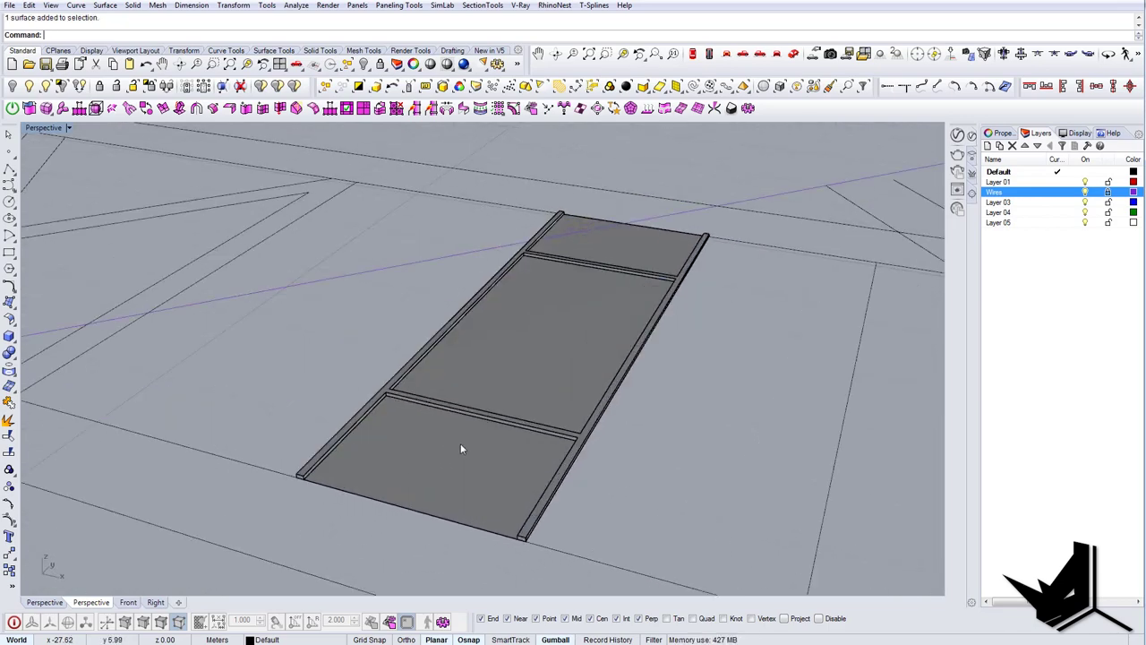
Step: Define the panel surface and ladder-shaped frame as a block named Window 1, with its base point at an end corner of a side bar
shift+click(525, 423)
mouse_move(592, 412)
right_down()
mouse_move(571, 416)
mouse_move(581, 420)
right_up()
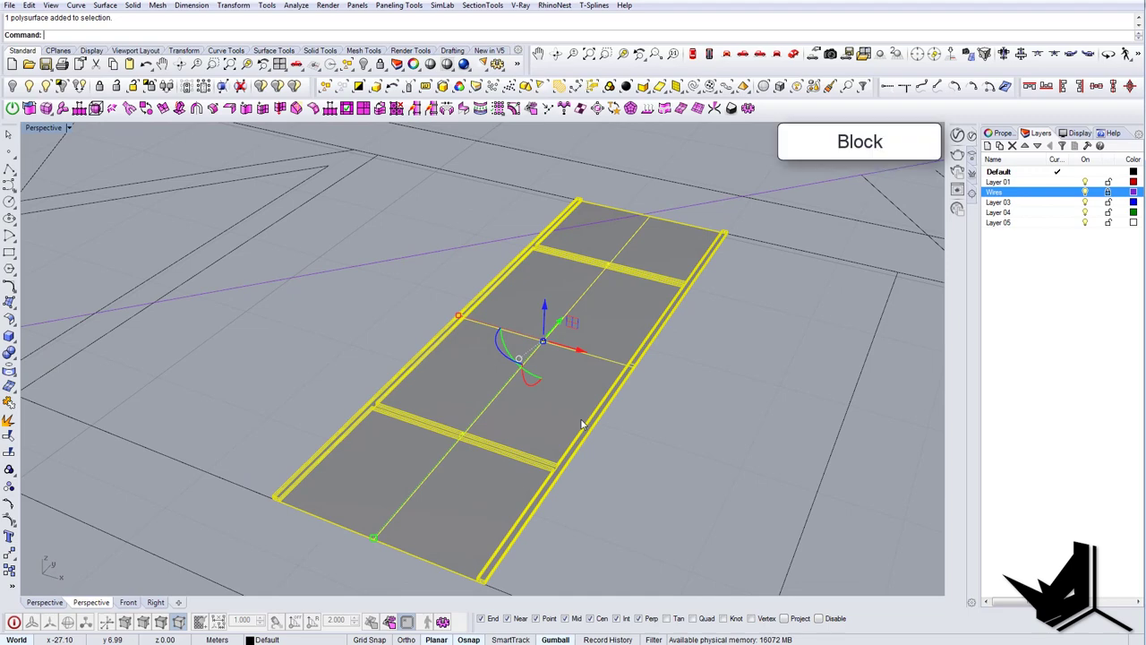
text(Blo)
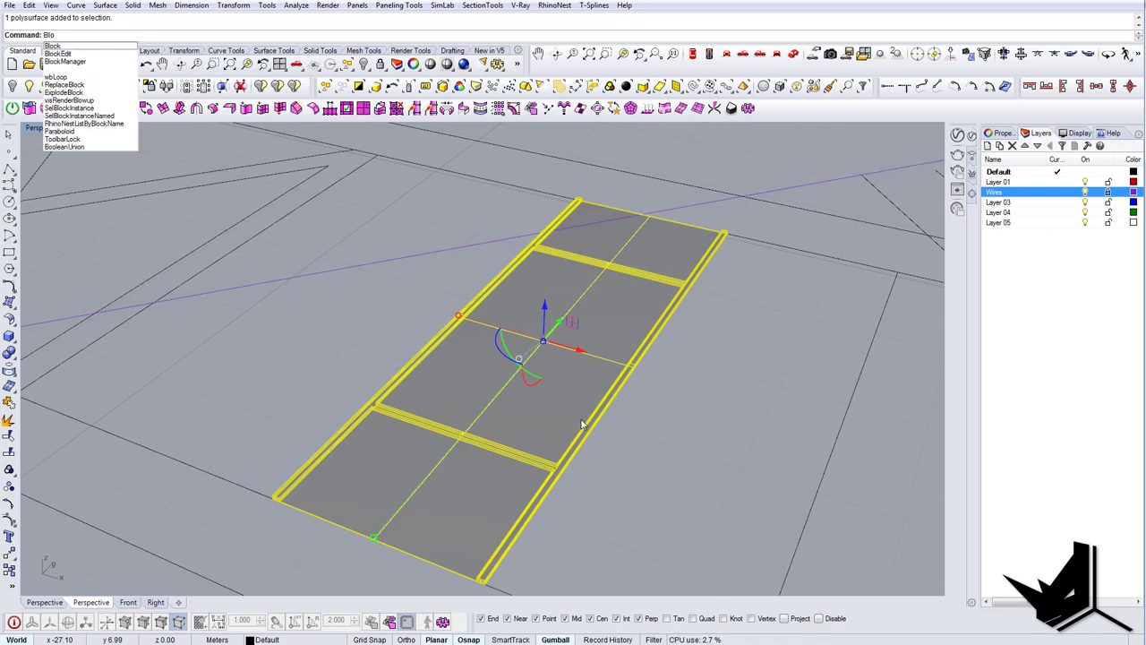
text(ck)
key(Return)
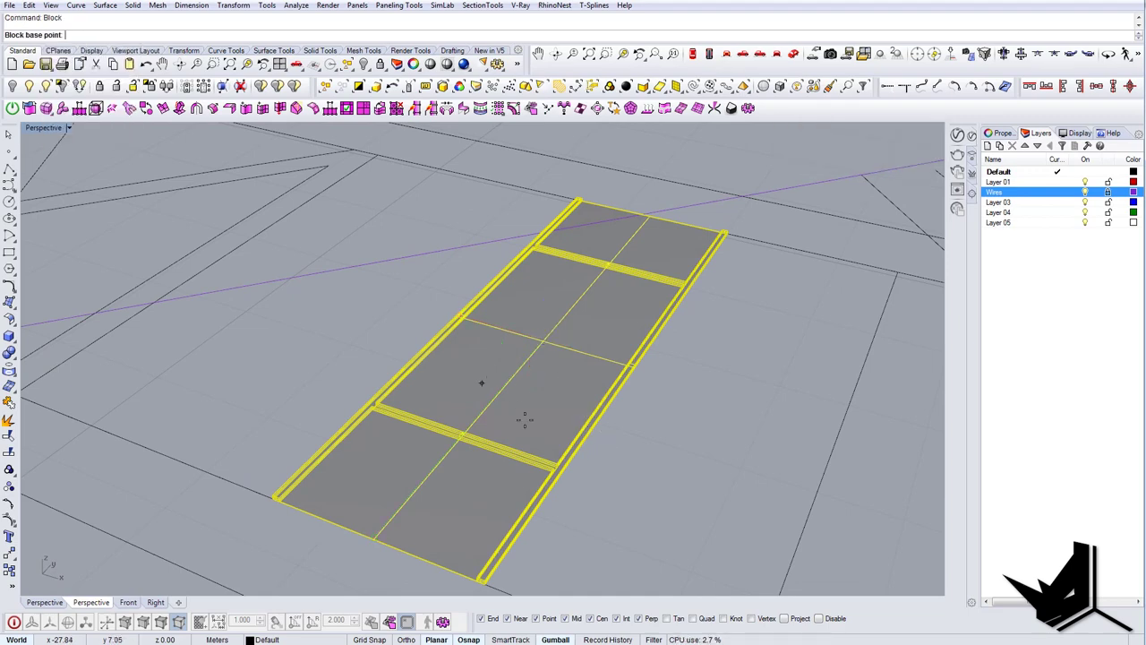
shift+right_drag(525, 420, 521, 313)
scroll(474, 445, up, 6)
click(478, 439)
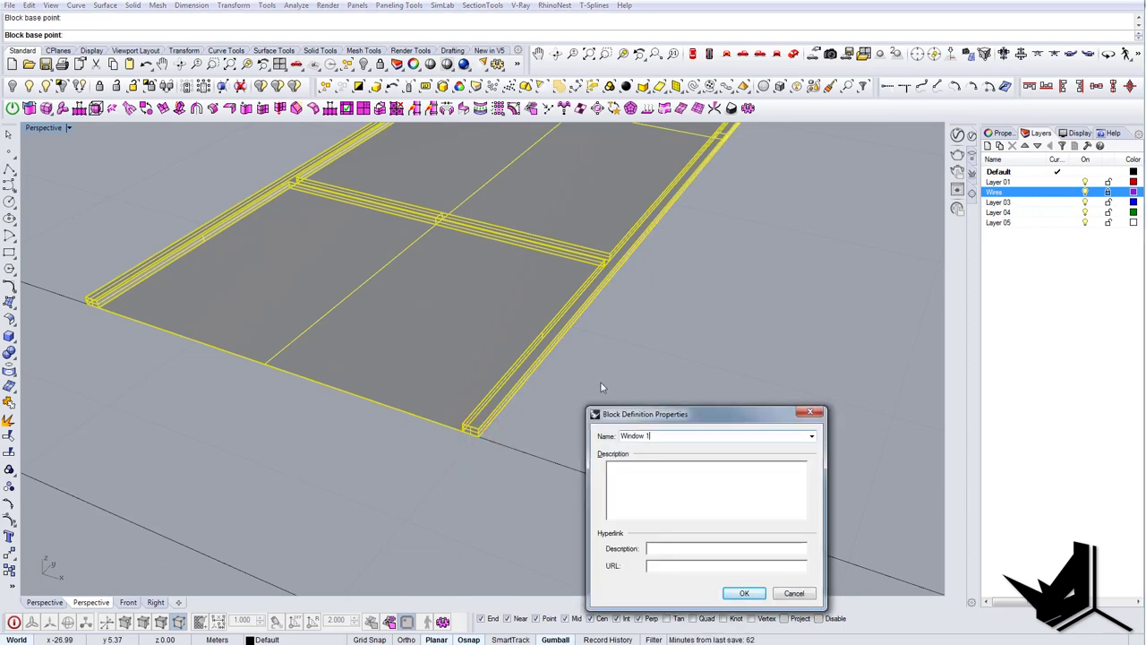
key(Return)
key(Escape)
scroll(457, 352, down, 7)
Step: In the top view, mirror the window block across its long right edge to form an adjoining pair
right_drag(457, 353, 400, 422)
click(491, 346)
click(694, 55)
right_drag(545, 289, 530, 341)
text(Mirror)
key(Return)
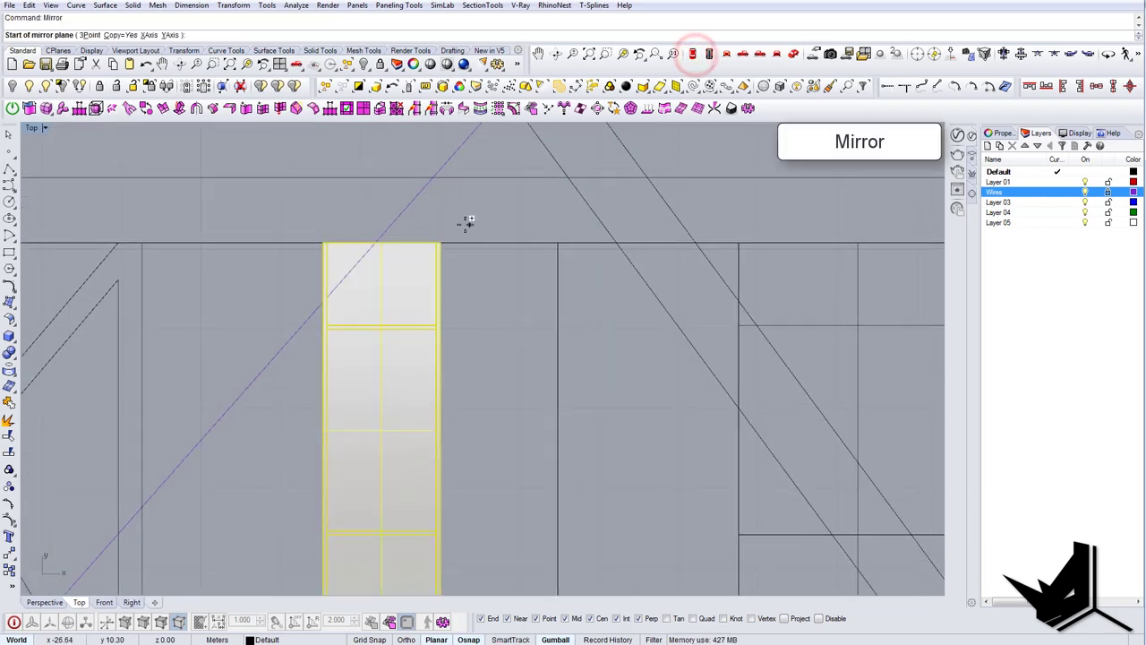
scroll(466, 224, up, 4)
click(429, 251)
shift+click(435, 191)
key(Escape)
scroll(435, 191, down, 7)
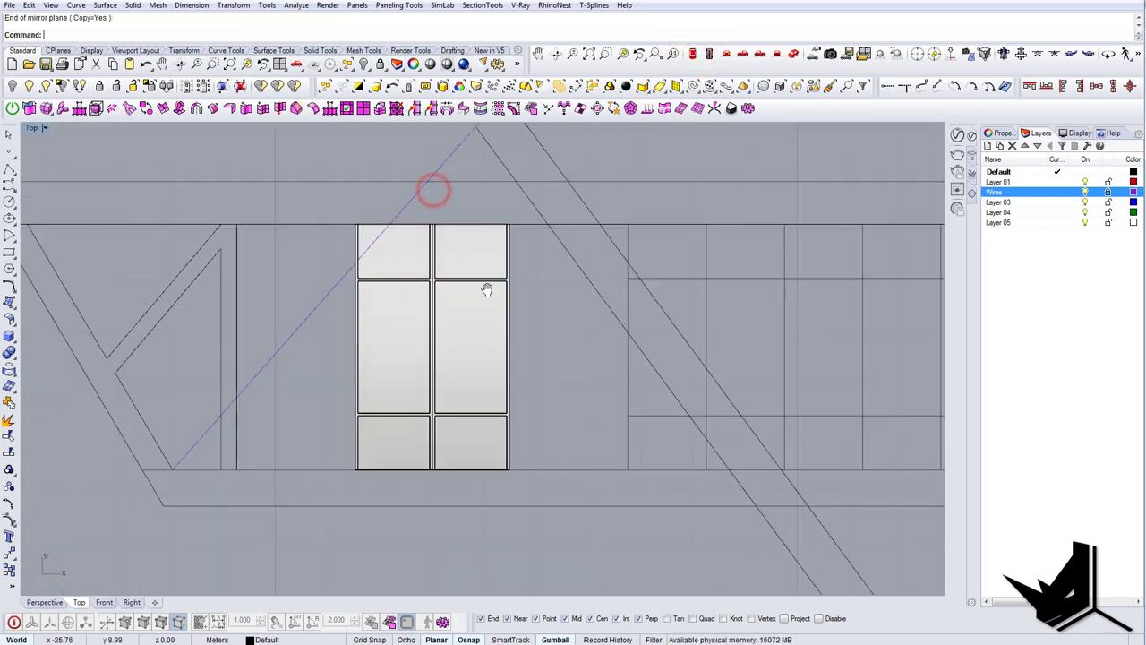
right_drag(486, 287, 381, 304)
click(349, 324)
scroll(331, 237, up, 5)
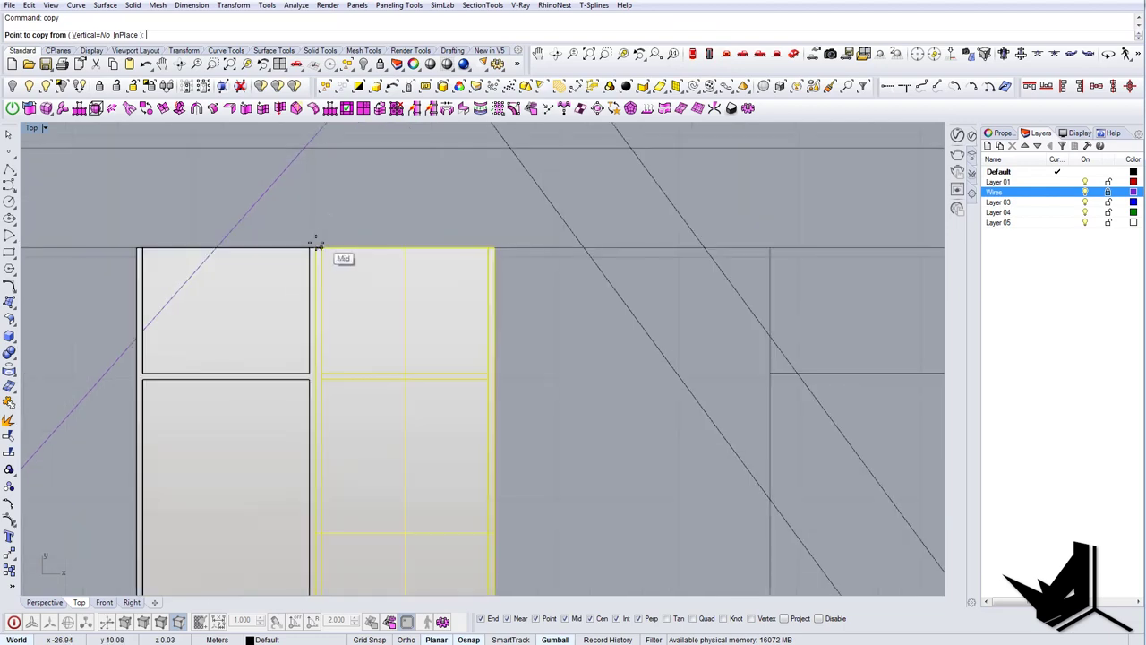
key(Escape)
scroll(356, 312, down, 6)
Step: Mirror the pair of window blocks across the truss drawing's vertical centreline to the opposite end of the building
click(310, 389)
shift+click(381, 395)
scroll(383, 398, down, 10)
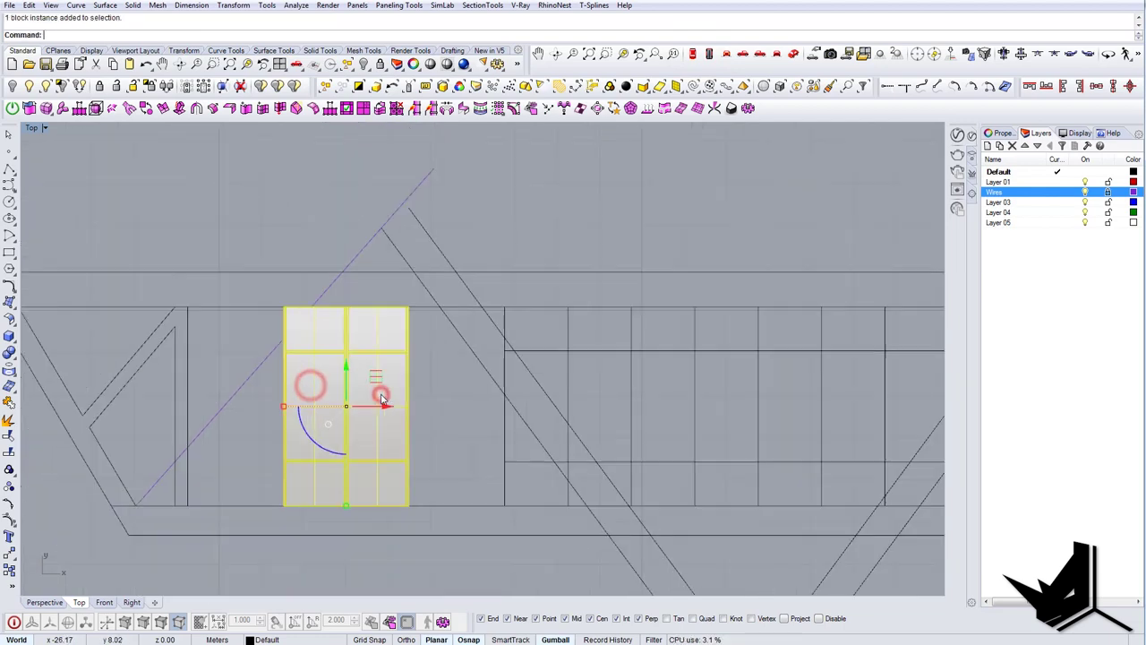
right_drag(455, 414, 318, 367)
scroll(318, 367, down, 3)
click(453, 376)
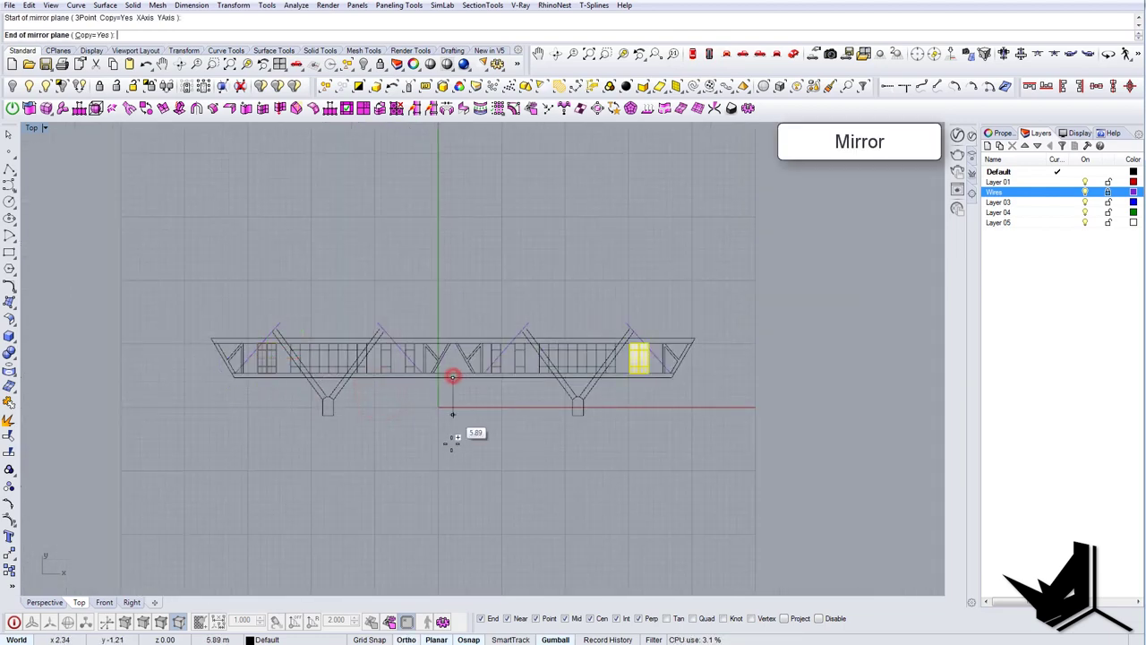
click(453, 444)
key(Escape)
Step: Copy one window of the left pair by its bottom edge midpoint into the single opening nearest the truss's centre braces
scroll(417, 377, up, 6)
right_drag(250, 350, 440, 387)
scroll(552, 388, up, 8)
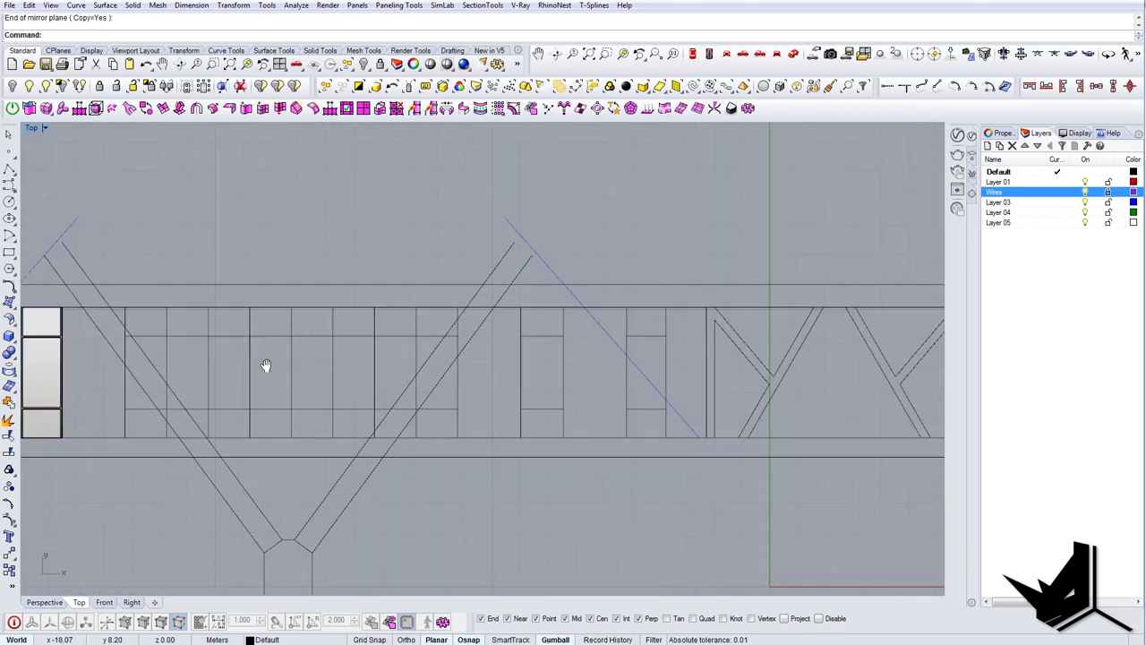
right_drag(264, 366, 472, 379)
click(252, 390)
scroll(235, 471, up, 10)
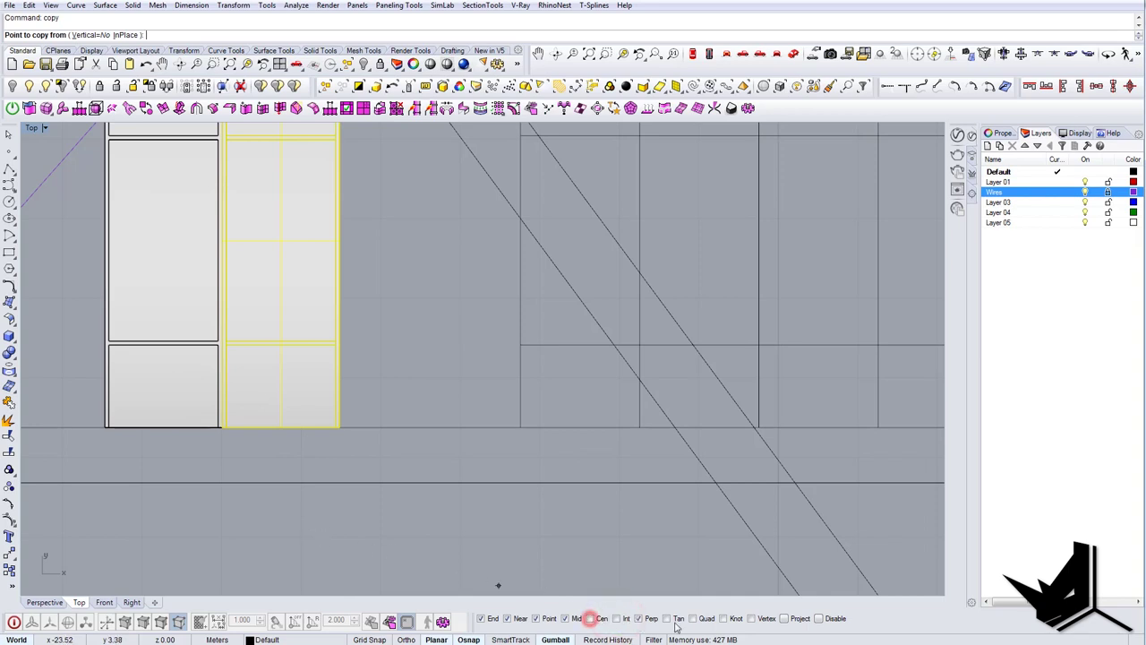
click(276, 428)
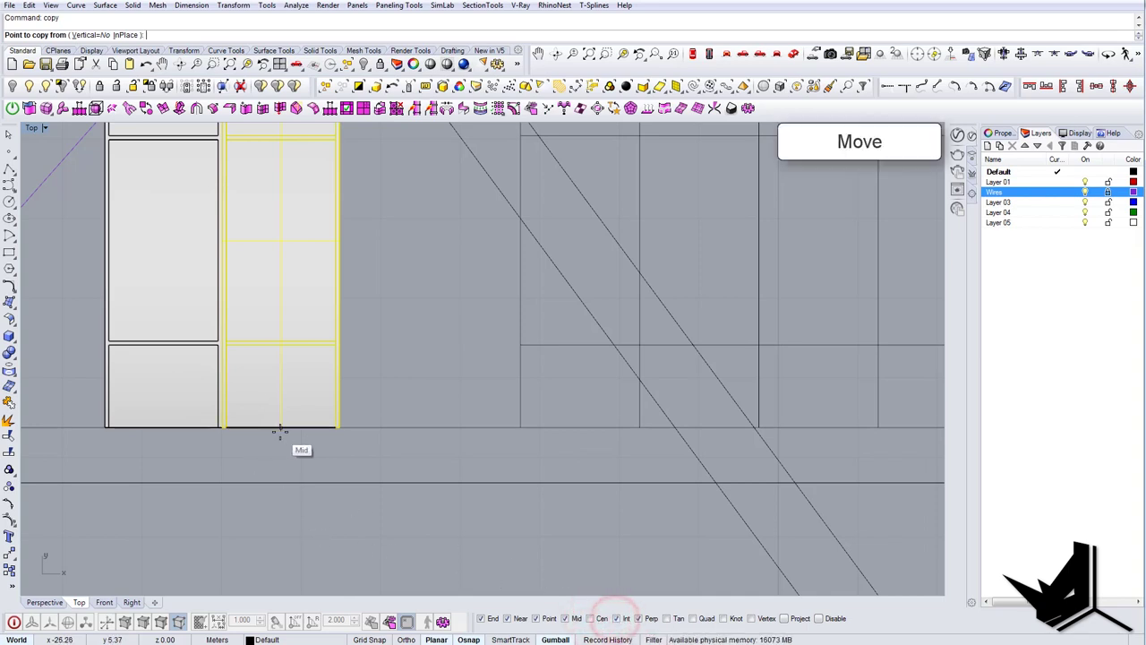
scroll(397, 455, down, 5)
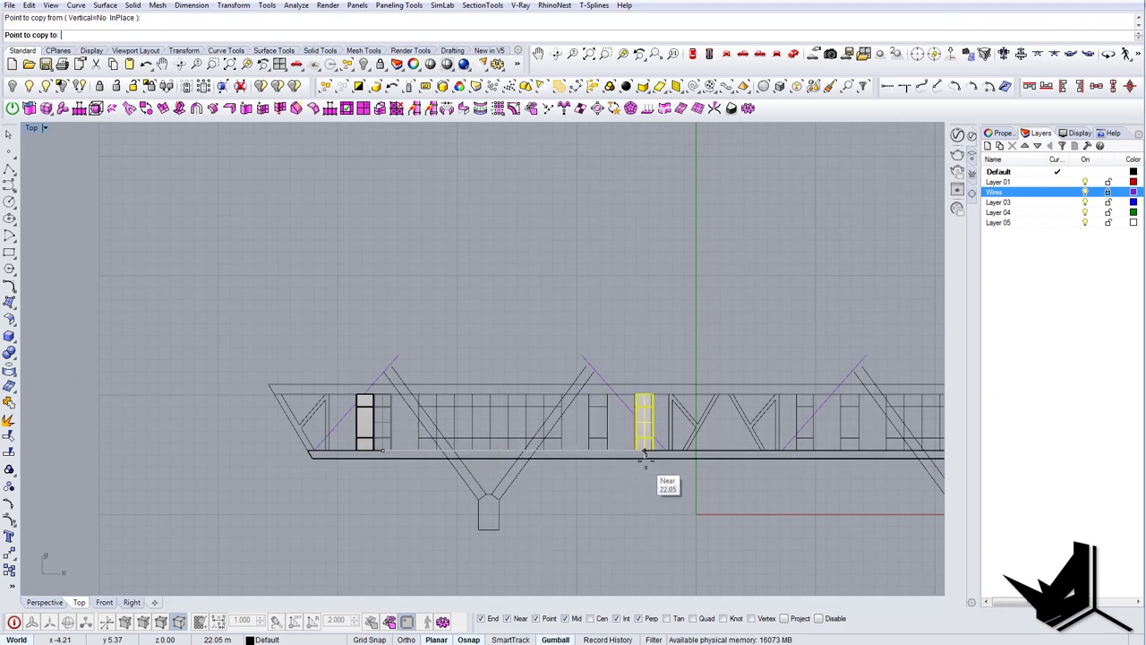
scroll(645, 454, up, 8)
click(639, 411)
right_click(638, 411)
Step: Examine in wireframe how the copied window fits its drawn opening, and return to the shaded display
scroll(652, 328, up, 4)
scroll(653, 329, up, 2)
click(645, 319)
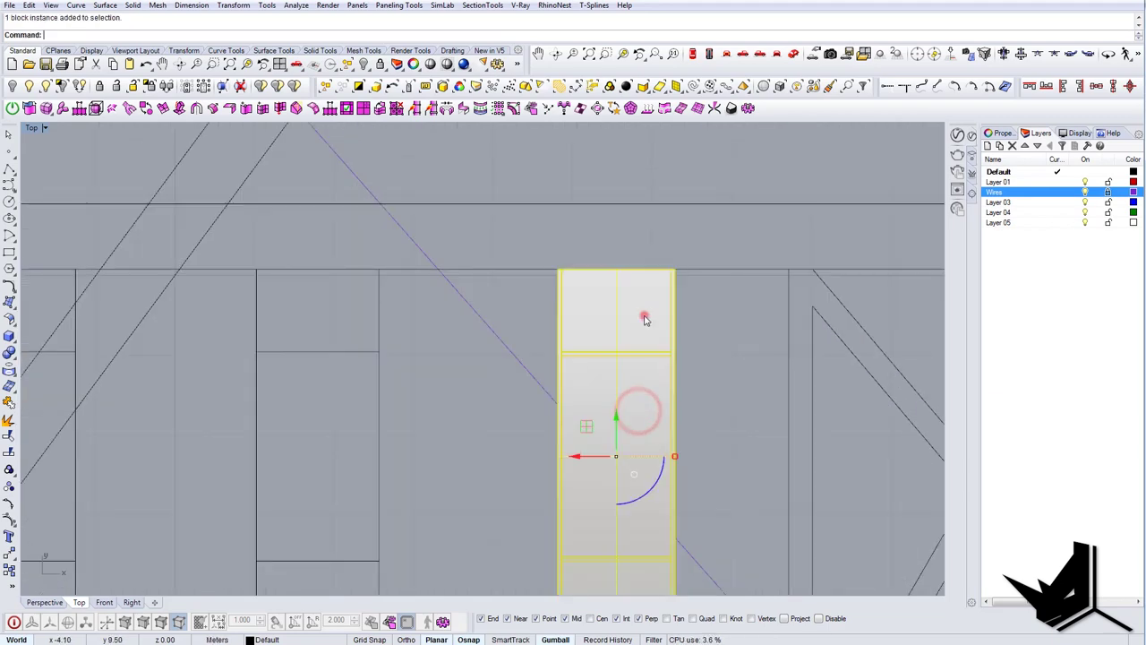
key(Escape)
key(ctrl+alt+w)
scroll(645, 316, up, 4)
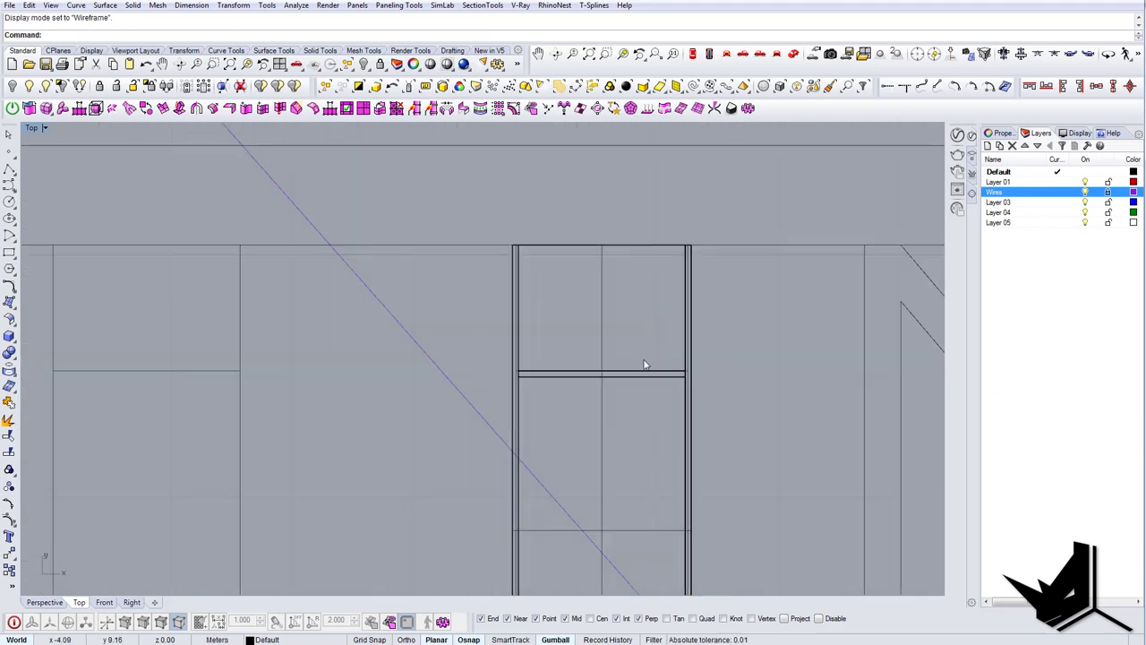
click(641, 376)
key(Escape)
key(ctrl+alt+s)
scroll(640, 376, down, 8)
Step: Copy that window by its bottom edge midpoint into the neighbouring single opening to its left
click(640, 374)
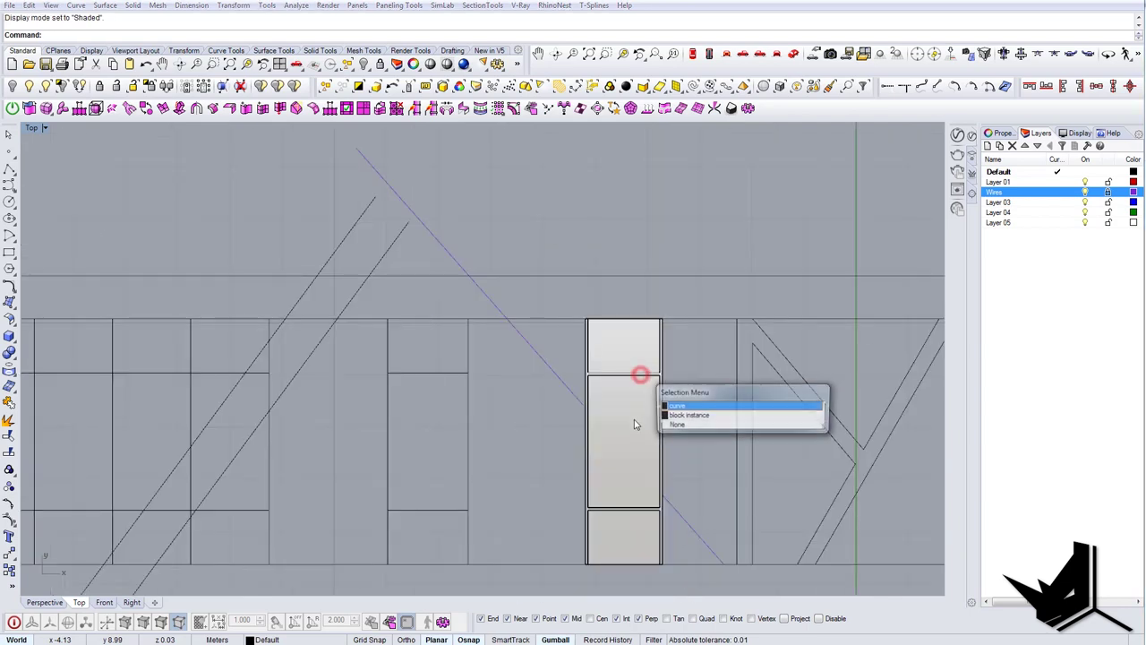
click(638, 436)
right_drag(645, 401, 650, 308)
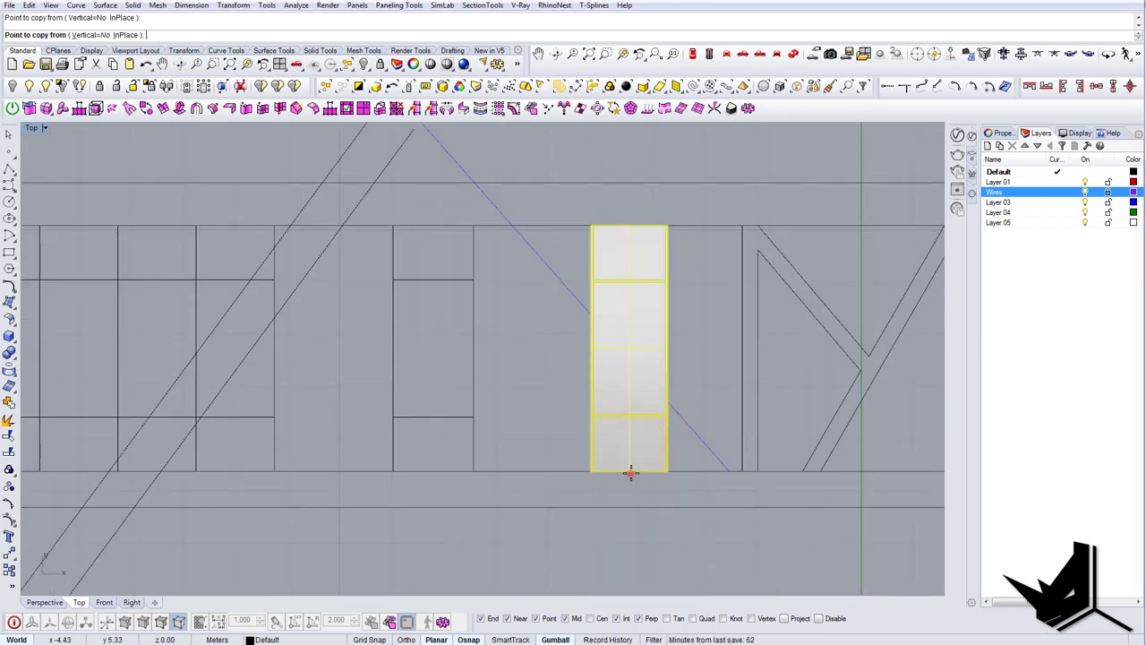
click(630, 471)
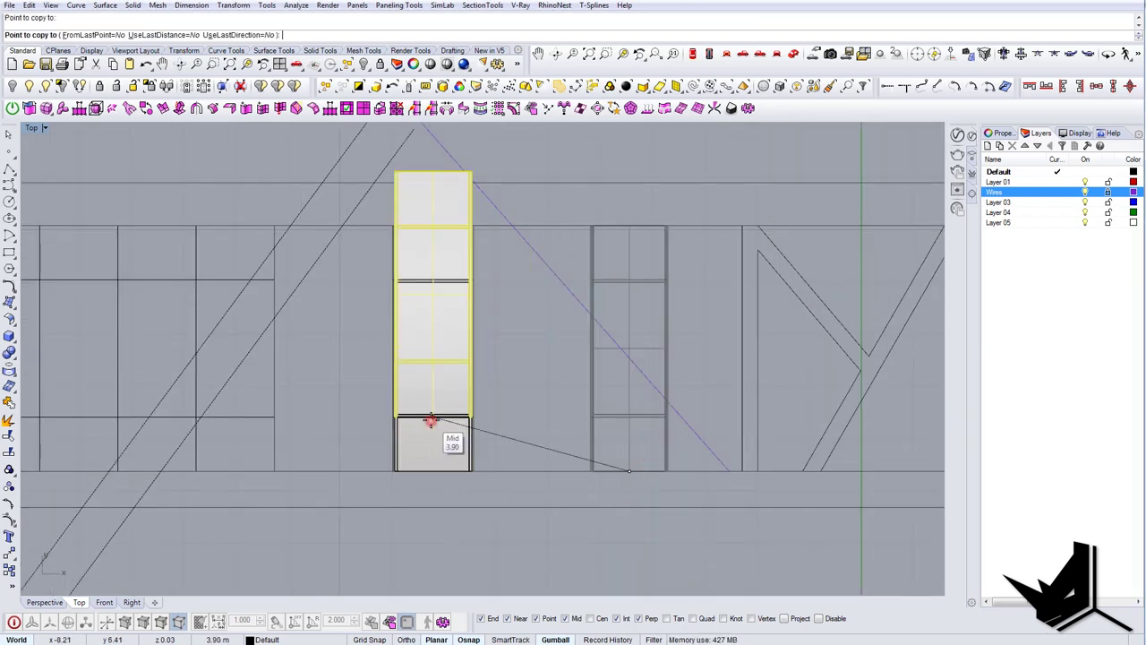
right_click(431, 420)
Step: Mirror the two single windows across the truss's vertical centreline onto the other half of the drawing
scroll(431, 419, down, 8)
scroll(578, 424, down, 8)
right_drag(578, 424, 400, 393)
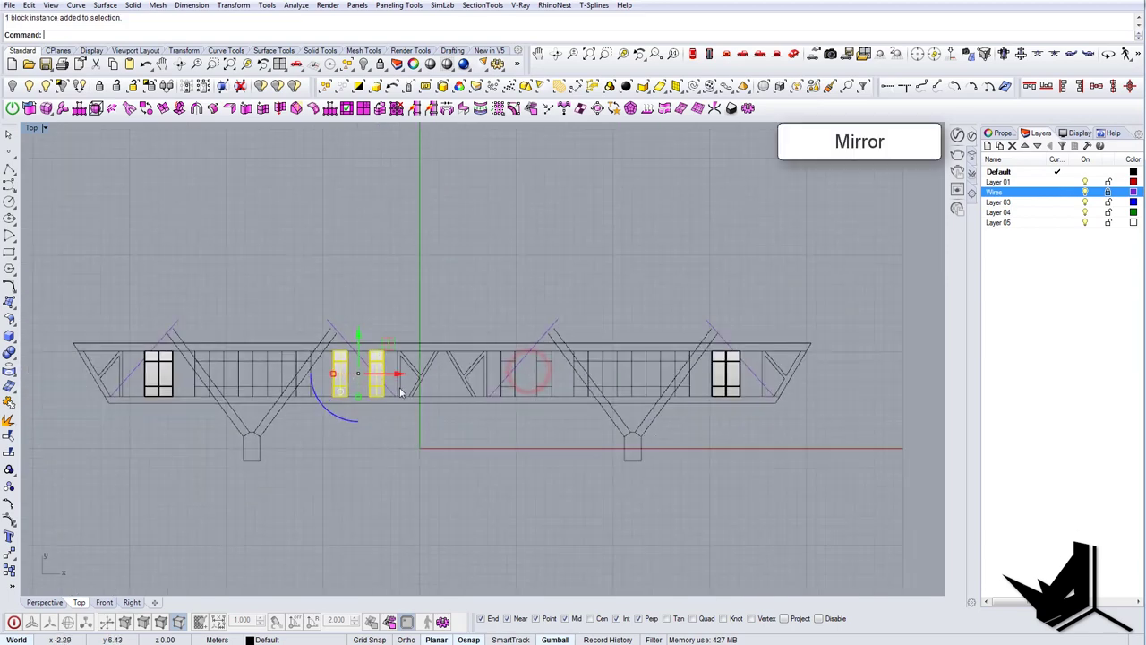
click(445, 408)
click(438, 474)
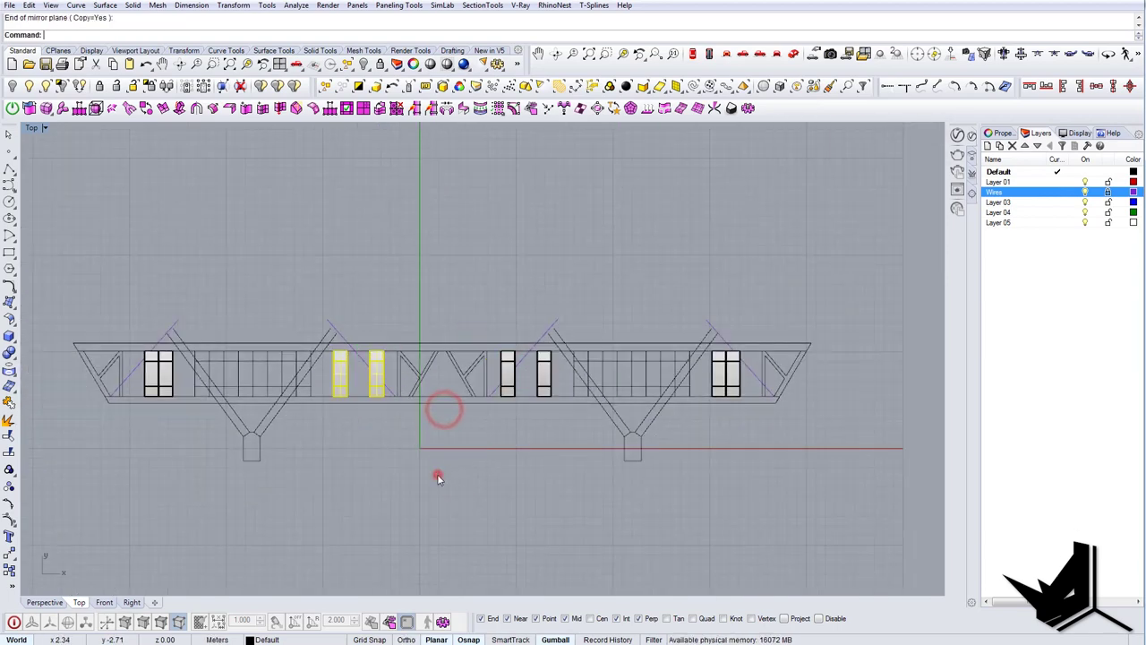
click(438, 475)
Step: Copy the right window of the left pair horizontally by its top edge midpoint onto the start of the long window row
right_drag(438, 474, 570, 482)
scroll(286, 389, up, 14)
right_drag(375, 399, 371, 443)
click(343, 382)
scroll(332, 306, up, 10)
text(copy)
key(Return)
click(336, 320)
scroll(336, 320, down, 3)
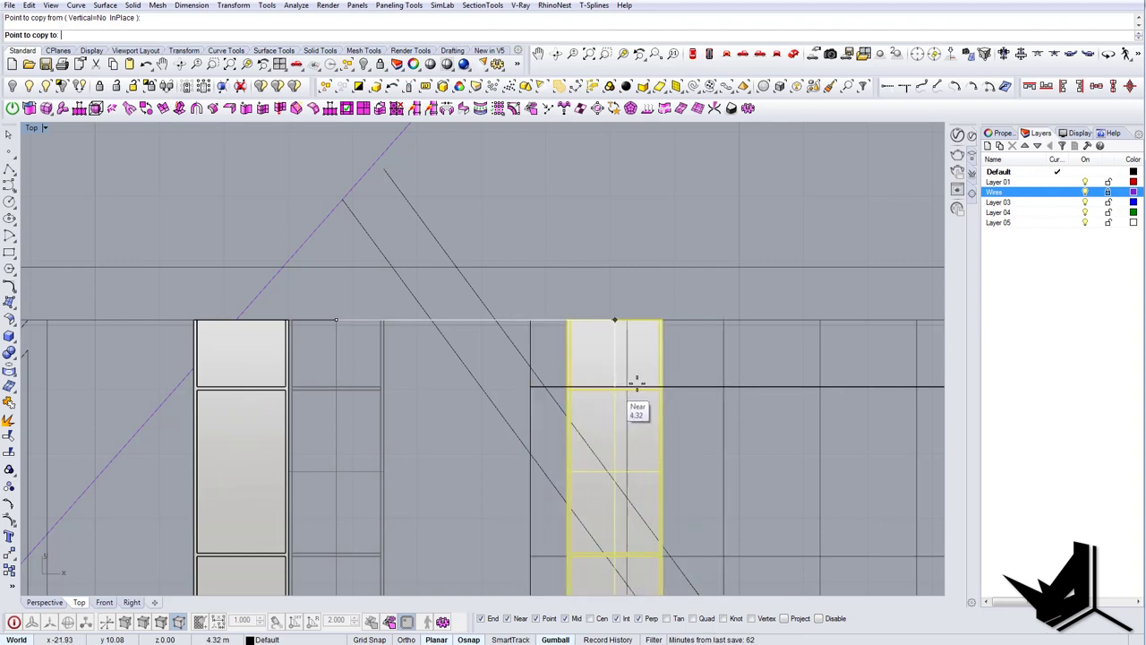
click(652, 379)
key(Escape)
Step: Move the copied window horizontally so its left edge meets the starting line of the long window row
click(660, 353)
right_drag(659, 355, 644, 397)
text(m)
key(Return)
scroll(591, 377, up, 6)
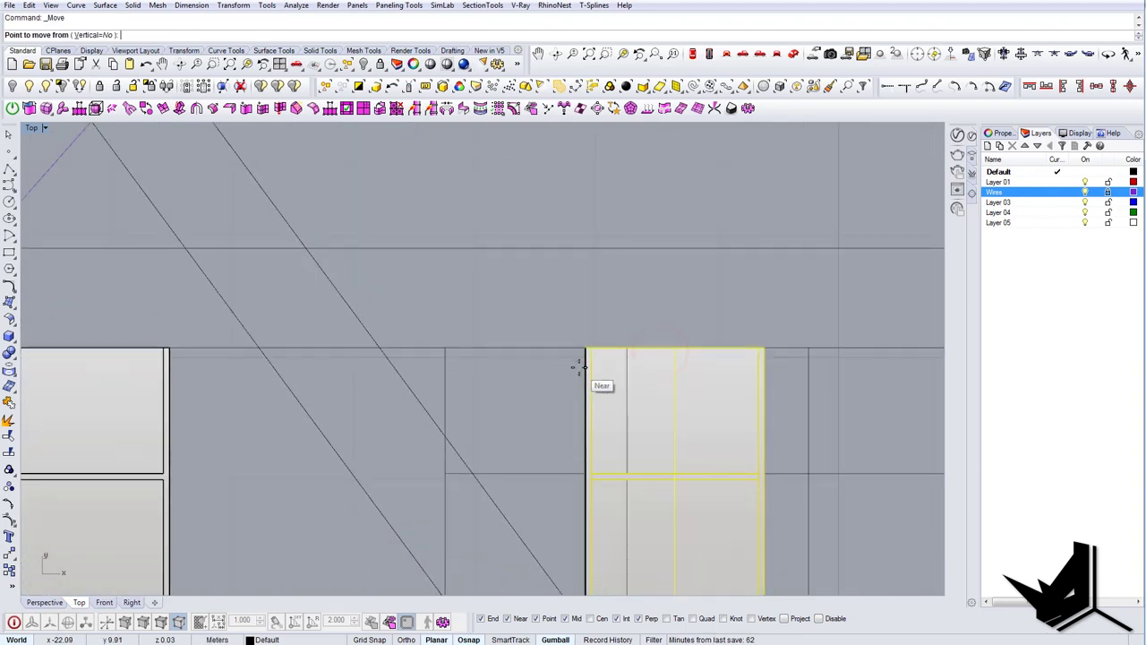
click(579, 368)
shift+click(443, 371)
key(Escape)
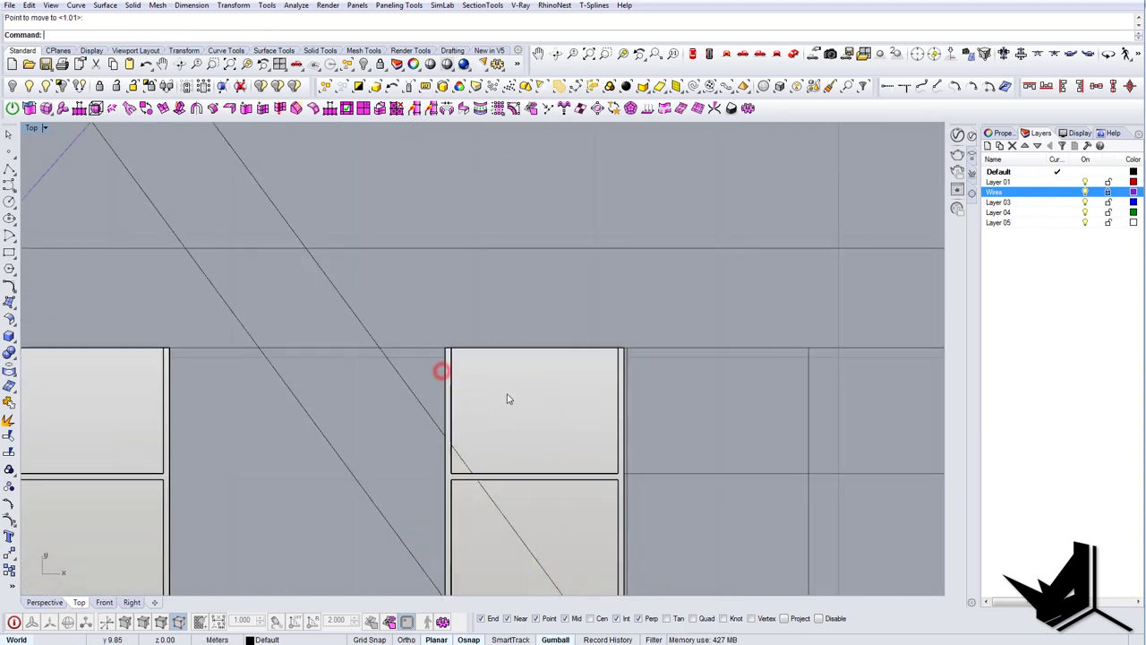
Step: Switch to wireframe display and explode the block instance at the start of the window row
scroll(519, 403, down, 2)
right_drag(560, 413, 532, 372)
scroll(576, 364, up, 6)
scroll(576, 364, up, 2)
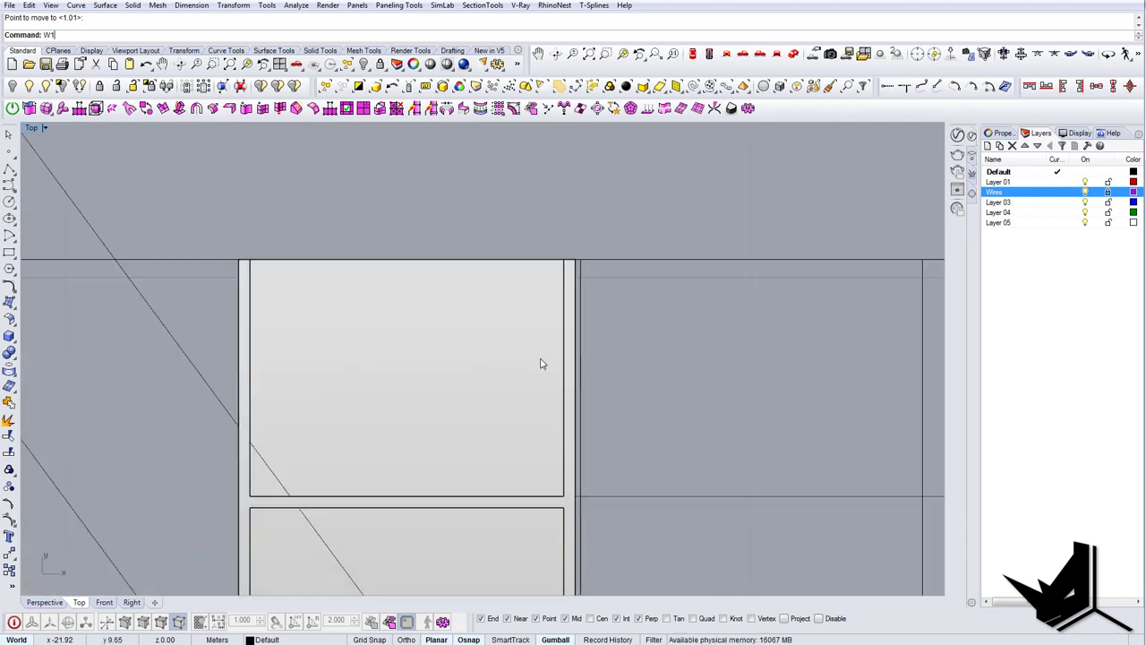
key(Return)
scroll(579, 408, down, 5)
click(572, 450)
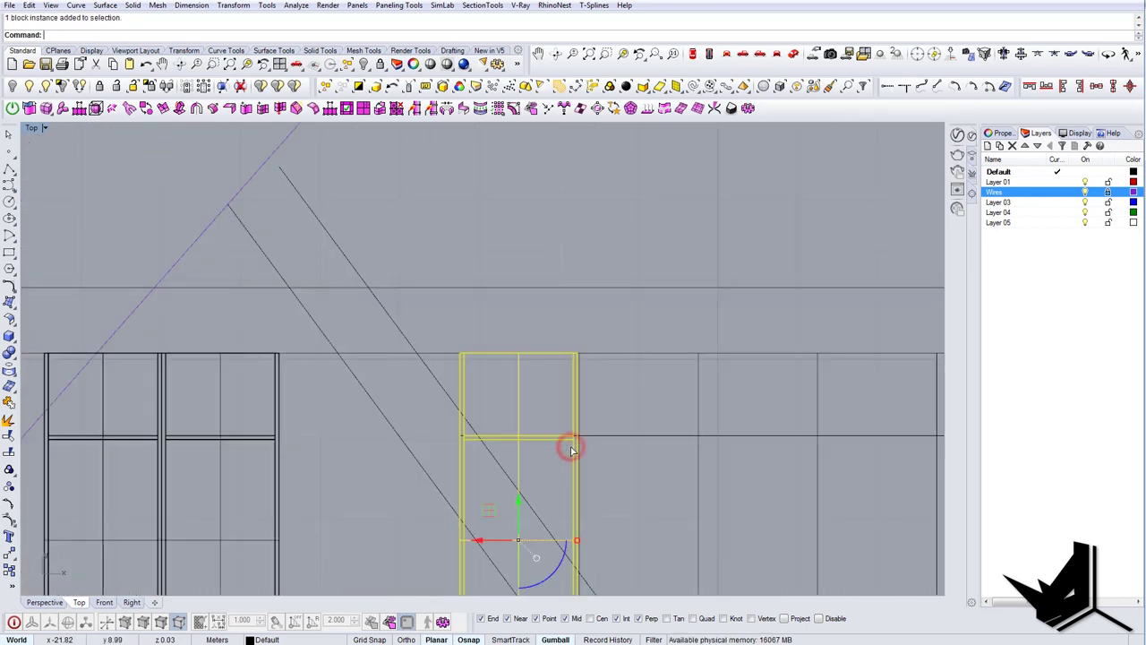
right_drag(565, 453, 545, 317)
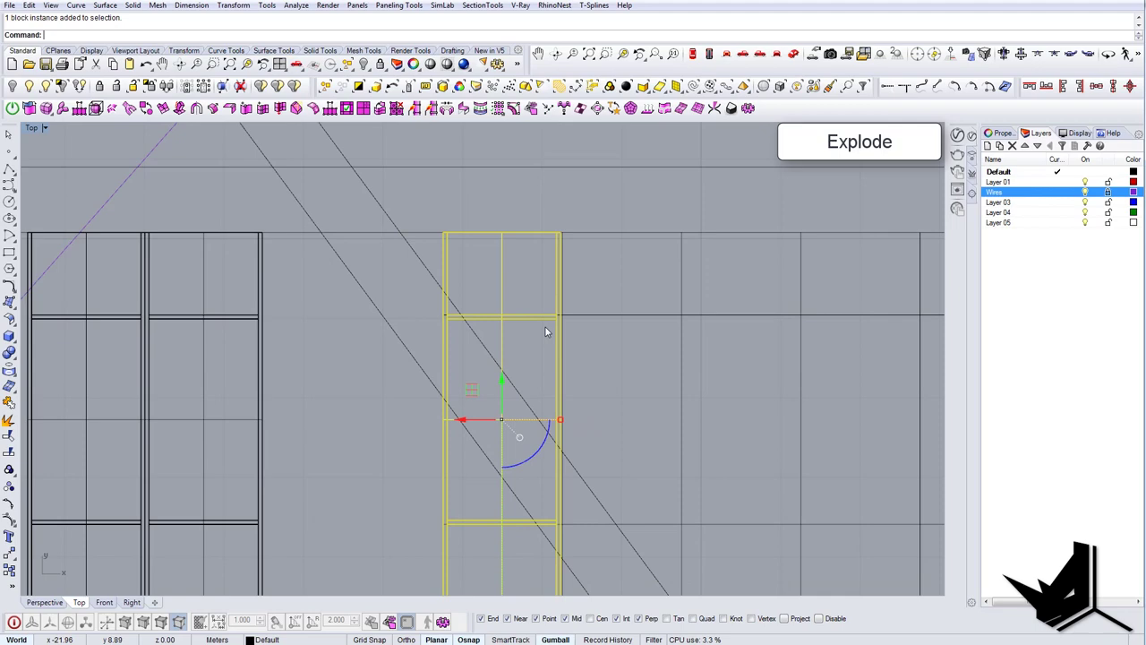
key(Return)
Step: Turn on the exploded frame's solid points and move those of its right side bar 0.02 m right onto the drawn divider line
scroll(547, 329, down, 6)
right_drag(547, 328, 495, 317)
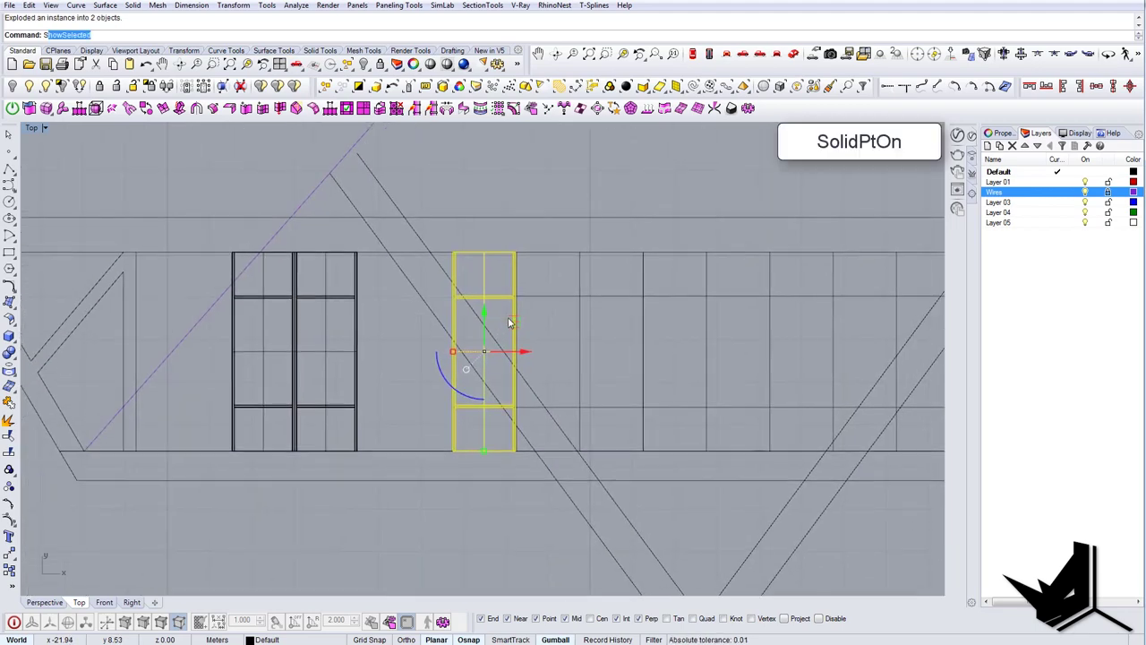
text(SO)
scroll(501, 238, up, 6)
drag(501, 238, 554, 392)
right_drag(557, 349, 540, 170)
scroll(503, 351, up, 2)
scroll(503, 351, up, 2)
shift+drag(498, 368, 536, 536)
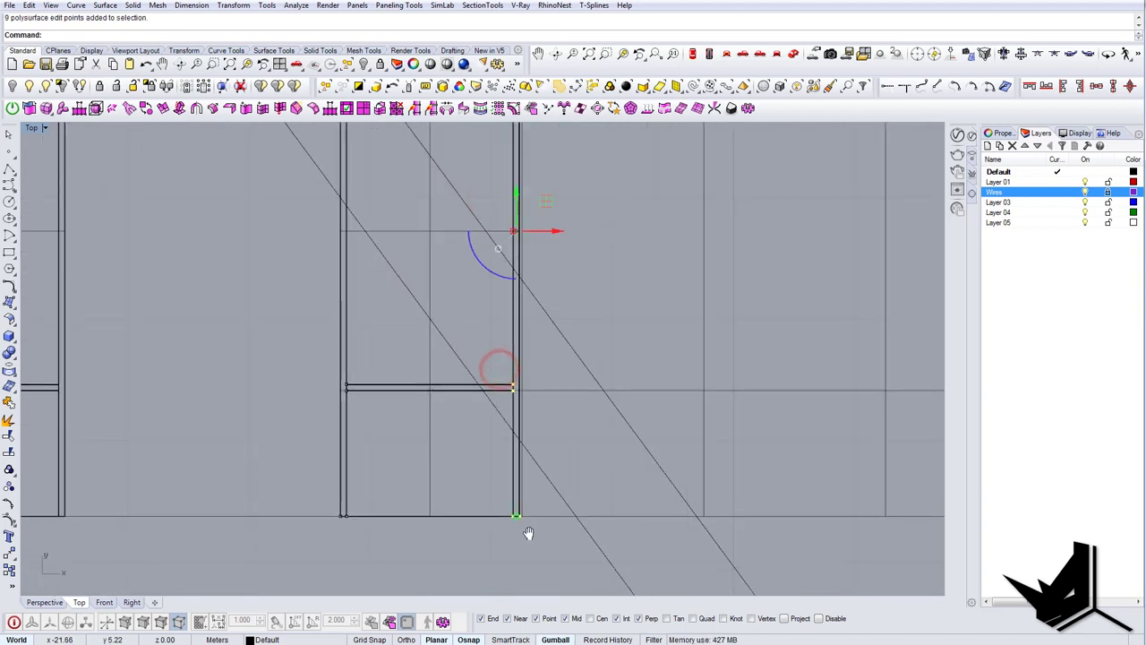
right_drag(528, 530, 495, 457)
text(m)
key(Return)
scroll(488, 441, up, 10)
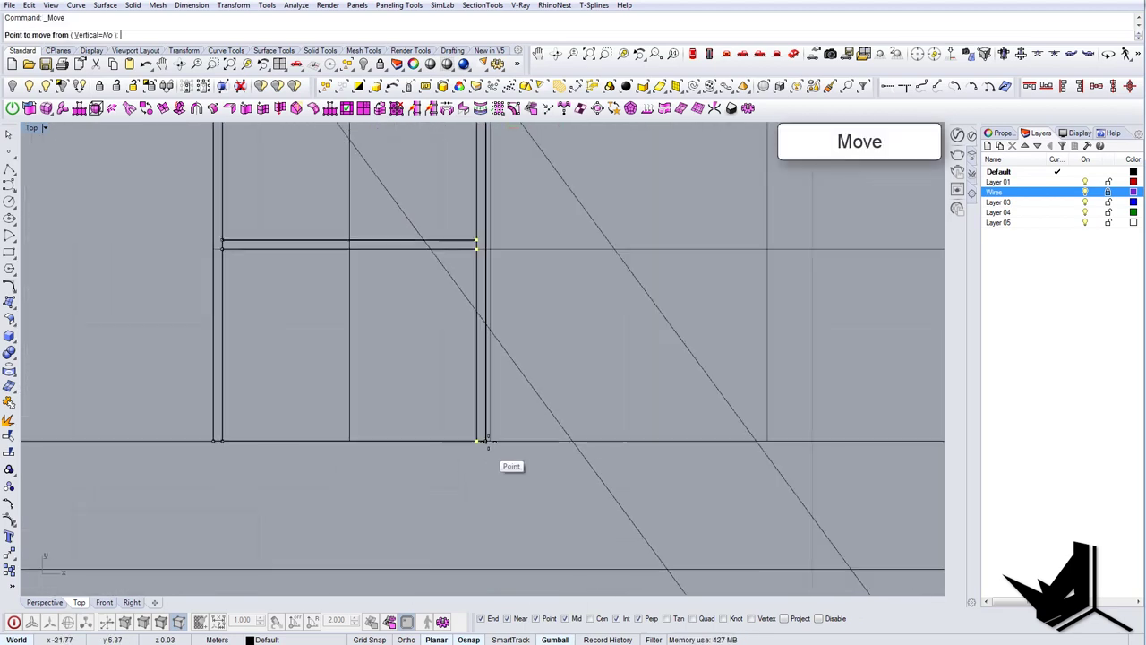
click(483, 412)
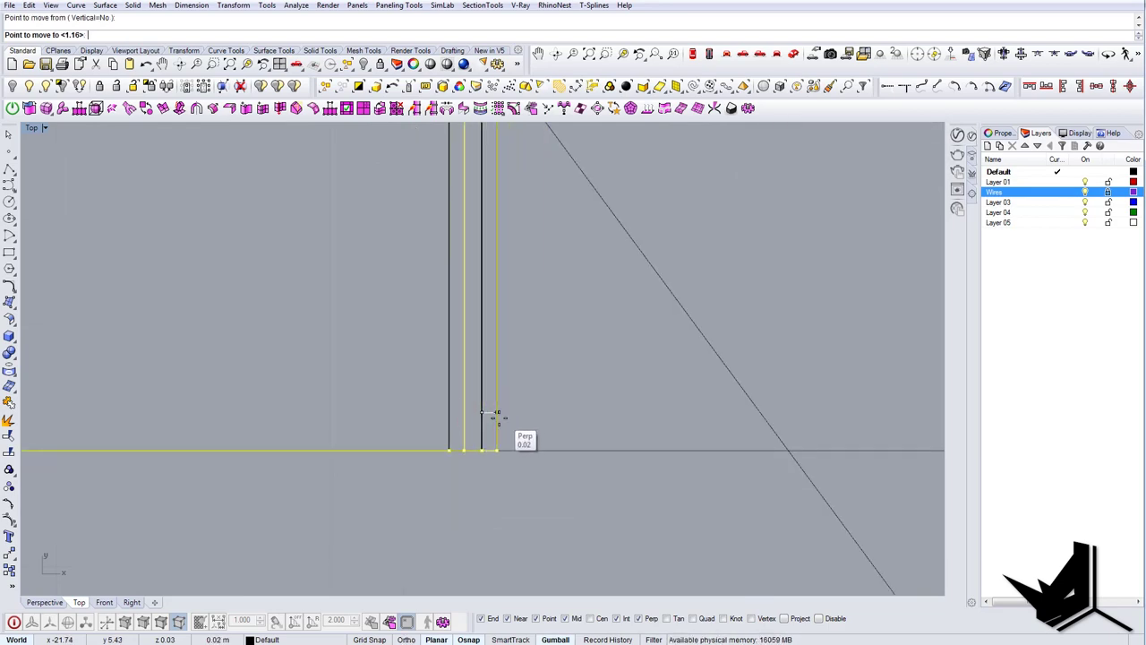
click(499, 418)
scroll(510, 472, down, 3)
scroll(509, 476, down, 2)
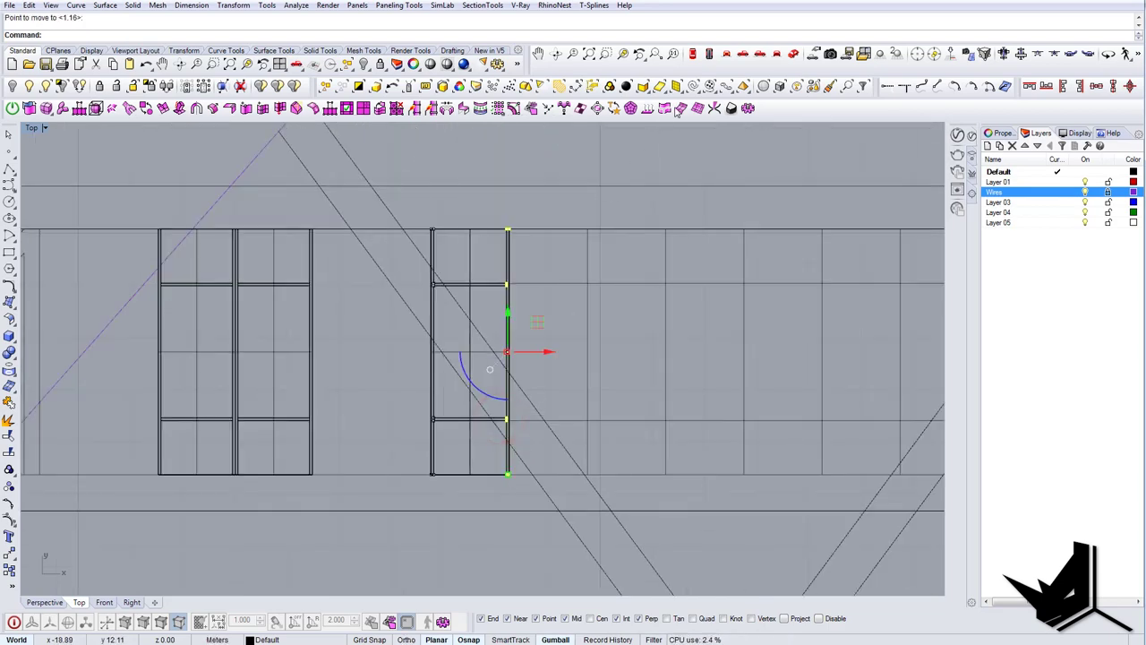
Step: Show the windows in a shaded perspective view and clear the selection
click(796, 54)
right_drag(550, 287, 658, 300)
text(sha)
key(Return)
key(Escape)
right_drag(533, 375, 482, 391)
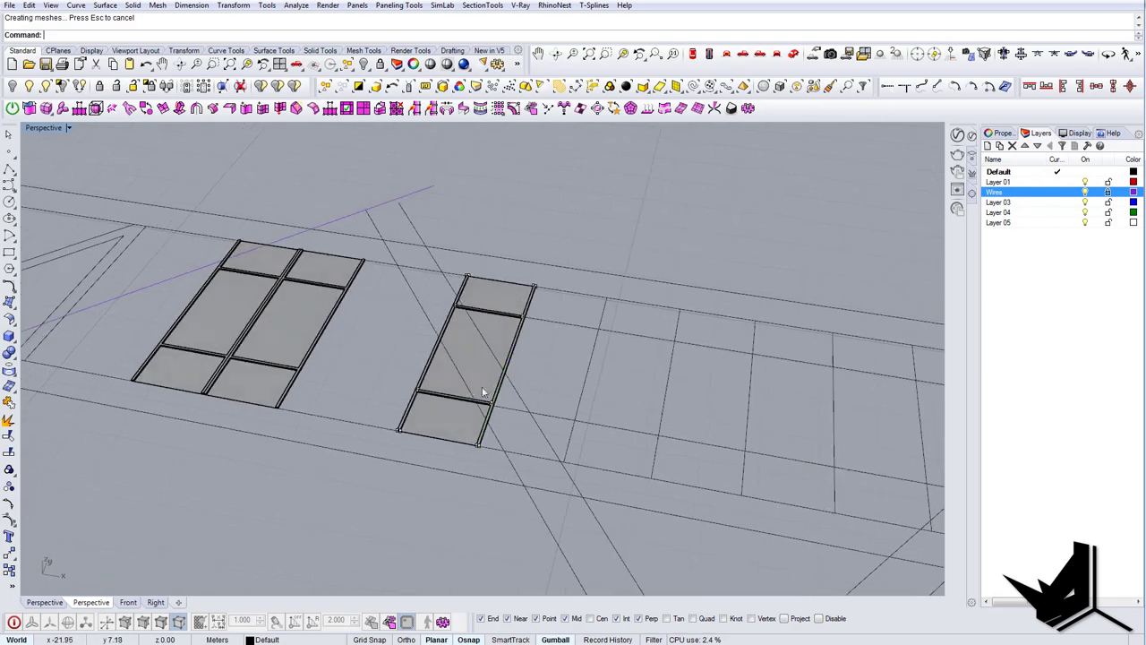
Step: Define the adapted window's frame and glass pieces as a block named "Window 2", based at its lower-right corner
scroll(481, 390, up, 3)
click(419, 361)
shift+click(359, 397)
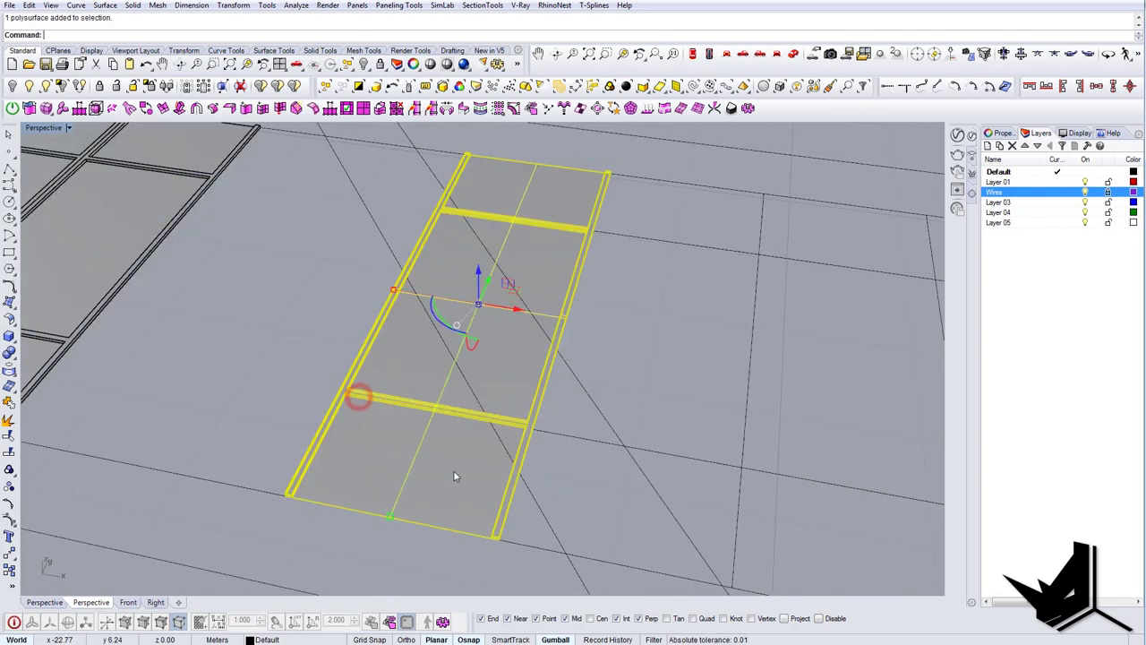
shift+right_drag(457, 473, 440, 429)
text(Block)
key(Return)
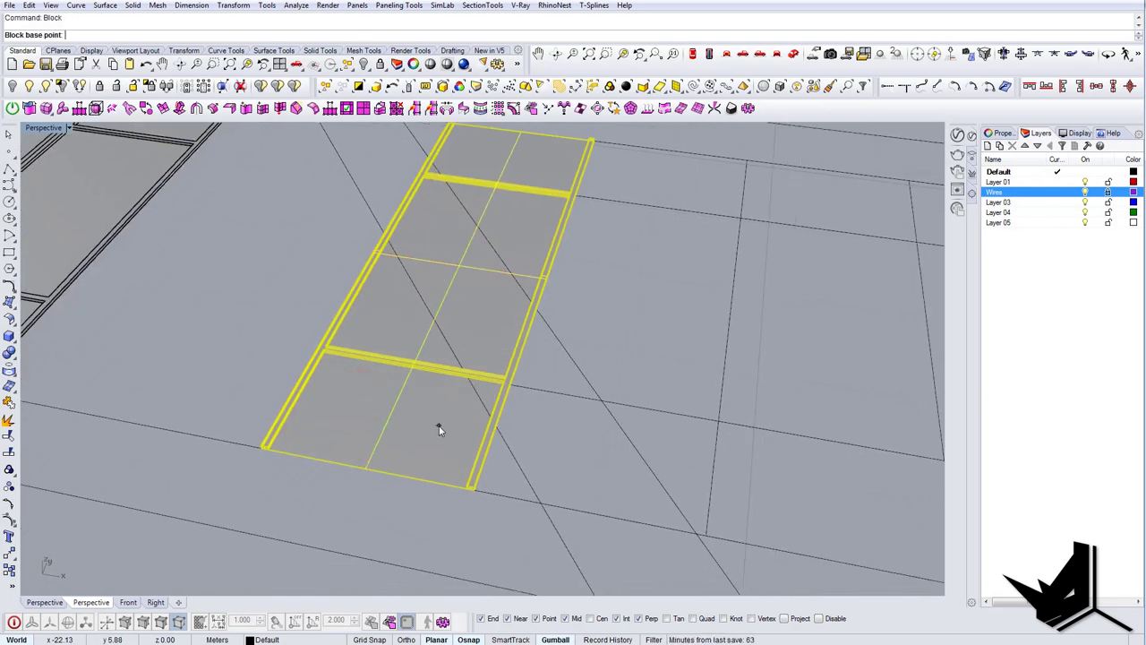
click(476, 491)
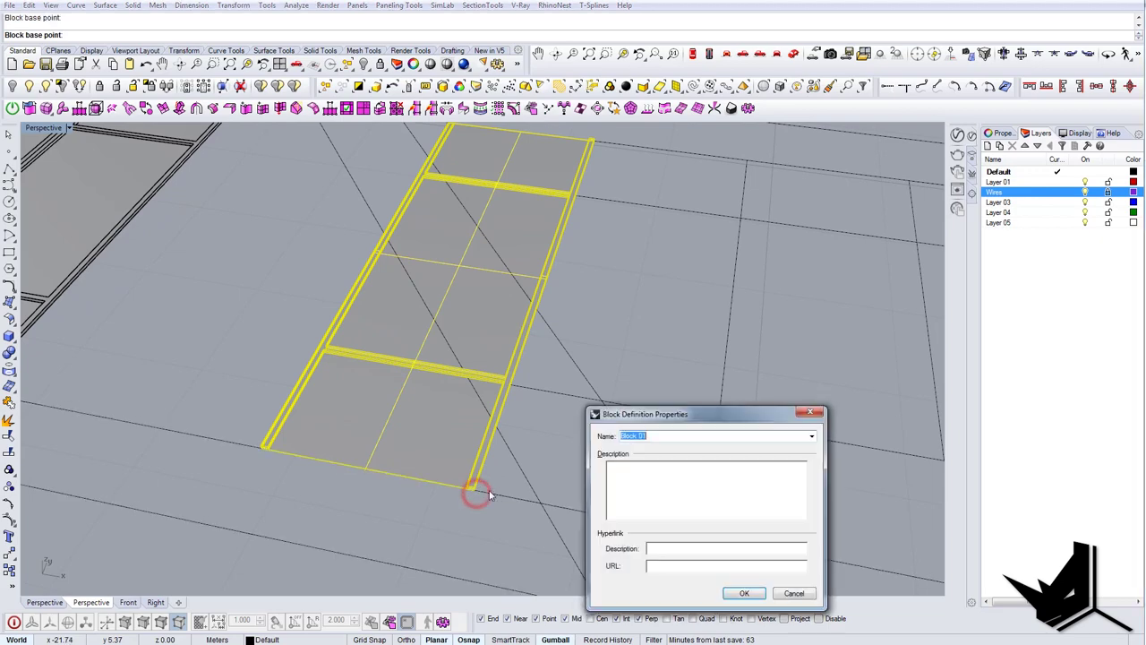
text(Window)
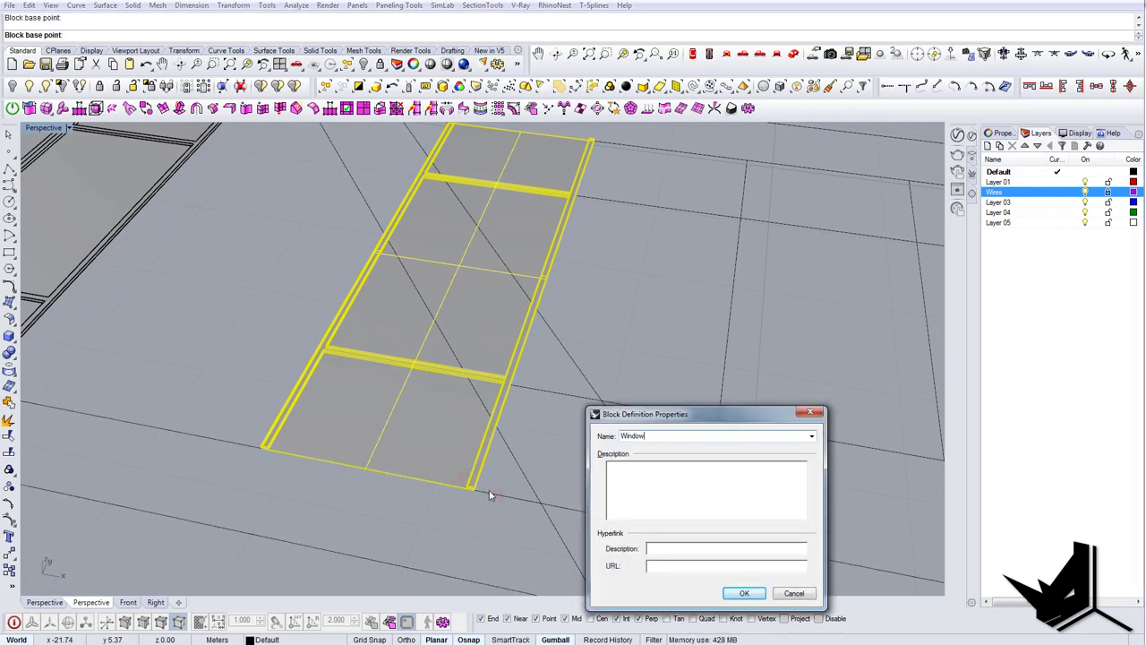
text( 2)
key(Return)
key(Escape)
Step: In the top view, copy the Window 2 block from its upper-left corner to its upper-right corner
scroll(450, 415, down, 7)
right_drag(450, 415, 468, 381)
click(464, 379)
click(694, 54)
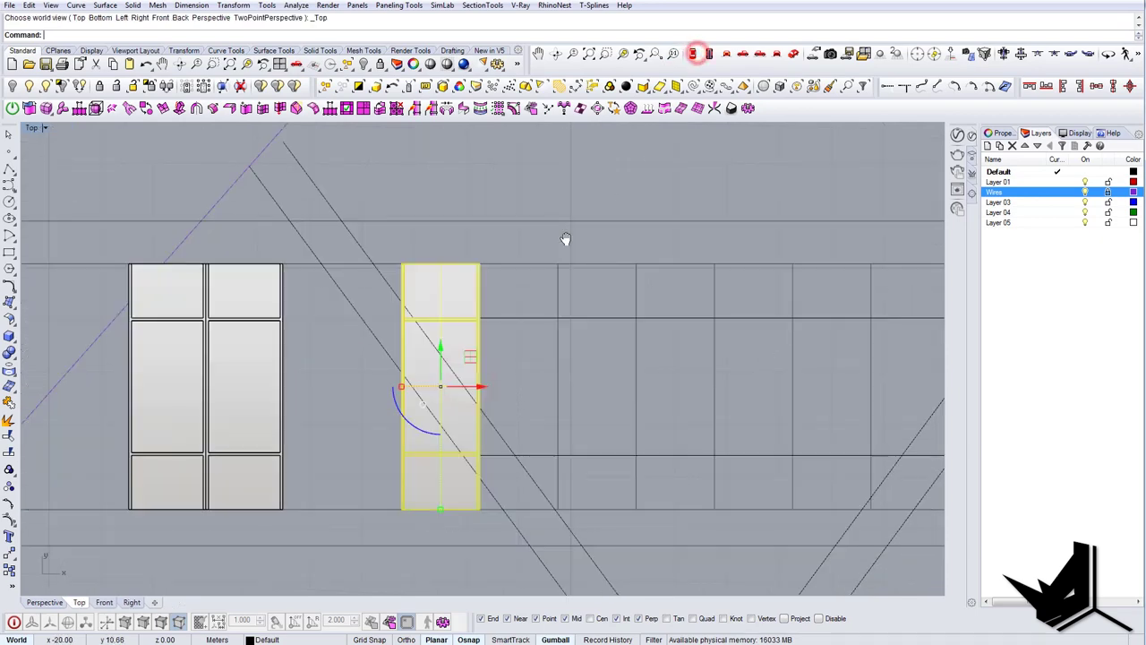
right_drag(565, 239, 515, 332)
scroll(335, 341, up, 14)
click(381, 399)
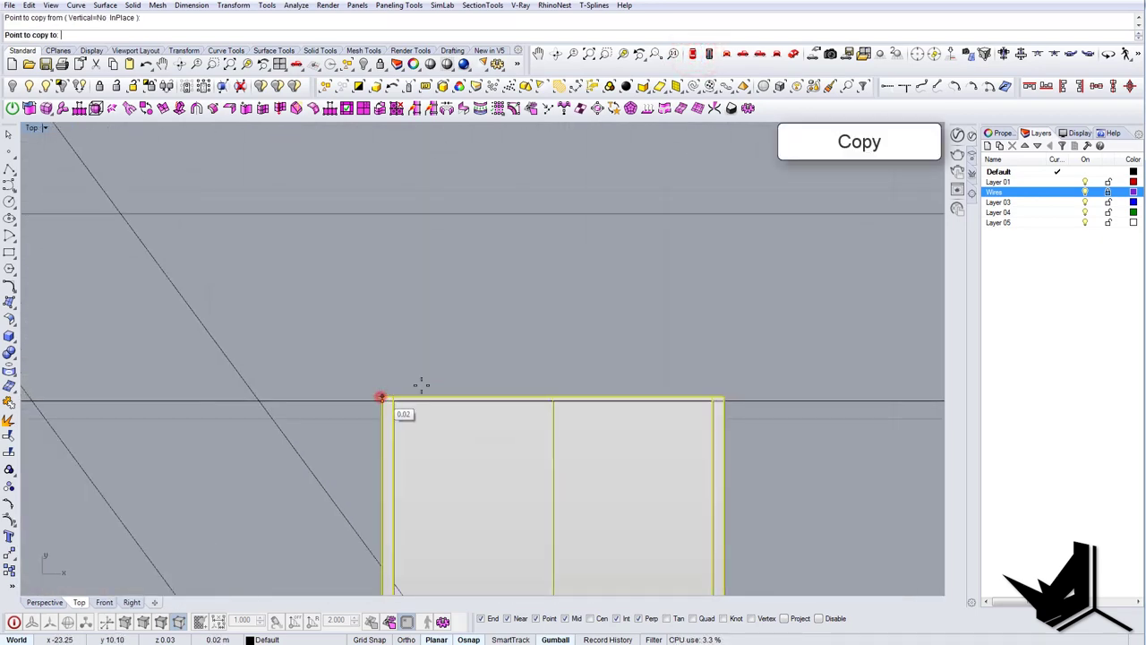
click(723, 400)
Step: Enable FromLastPoint, UseLastDistance and UseLastDirection for the copy and place repeated window copies across the rest of the long row
scroll(394, 330, down, 10)
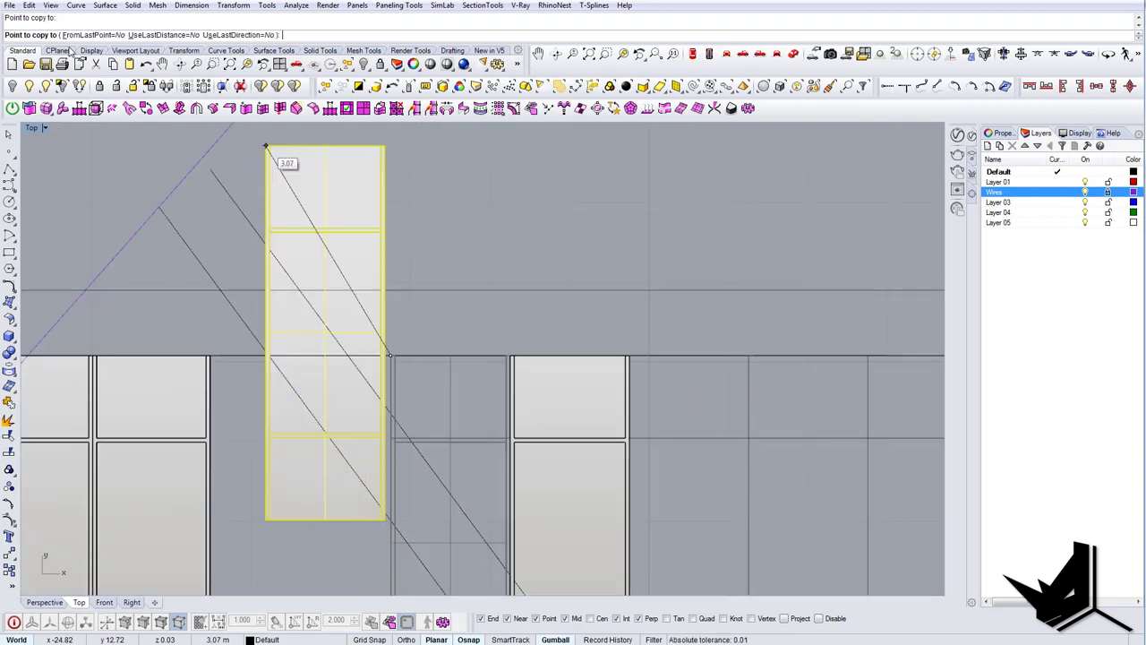
click(84, 35)
click(150, 36)
click(240, 36)
scroll(224, 305, down, 8)
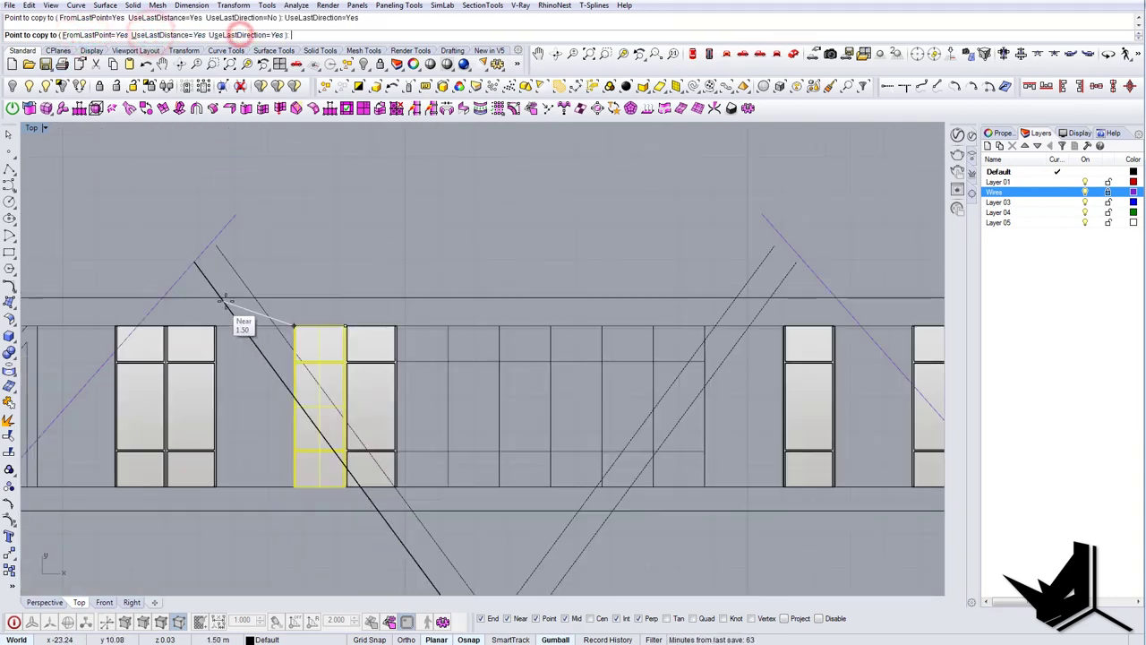
click(540, 250)
click(541, 249)
click(639, 224)
click(714, 230)
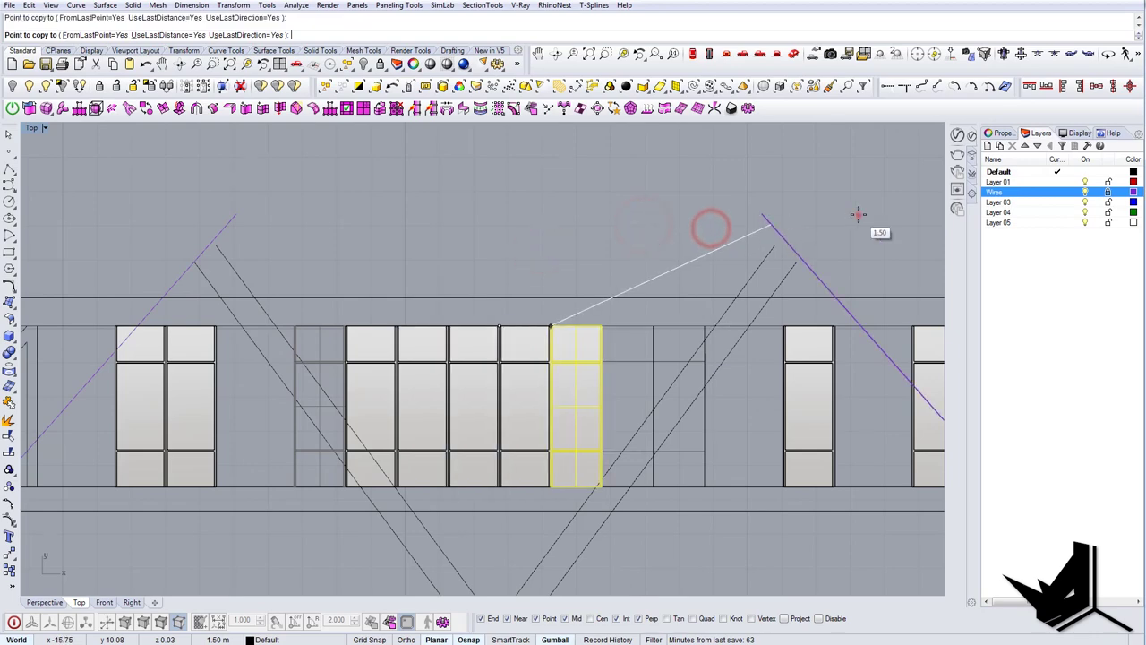
click(858, 215)
click(874, 224)
key(Return)
scroll(408, 291, down, 6)
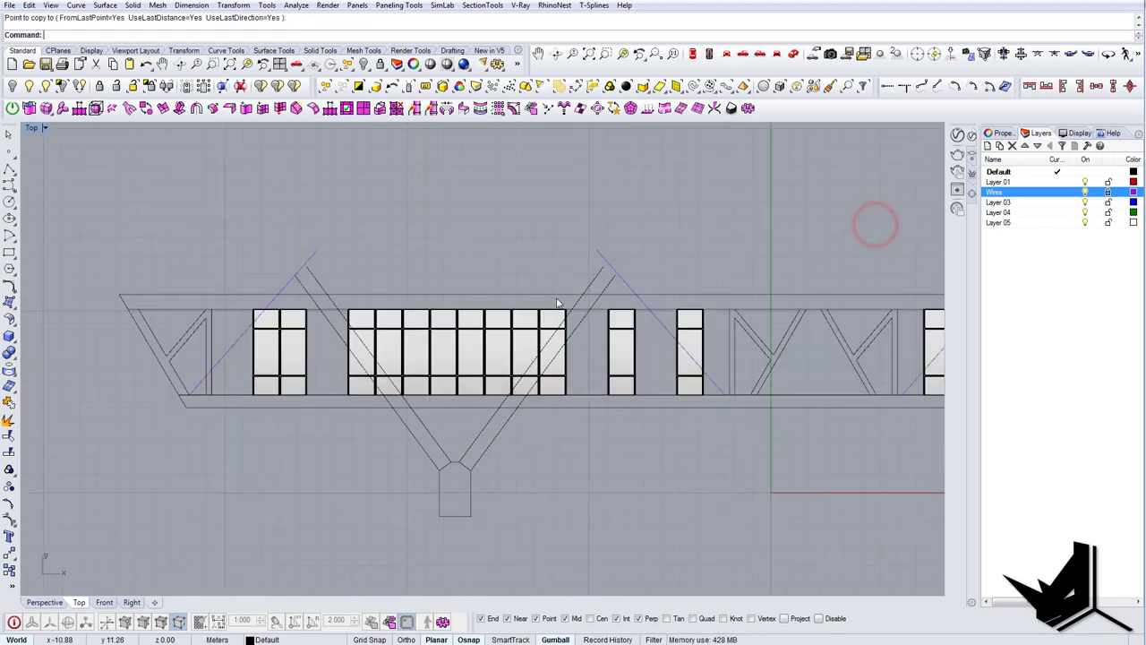
Step: Mirror all windows of the completed long row vertically about the truss midpoint into the matching row on the other half
scroll(526, 340, up, 1)
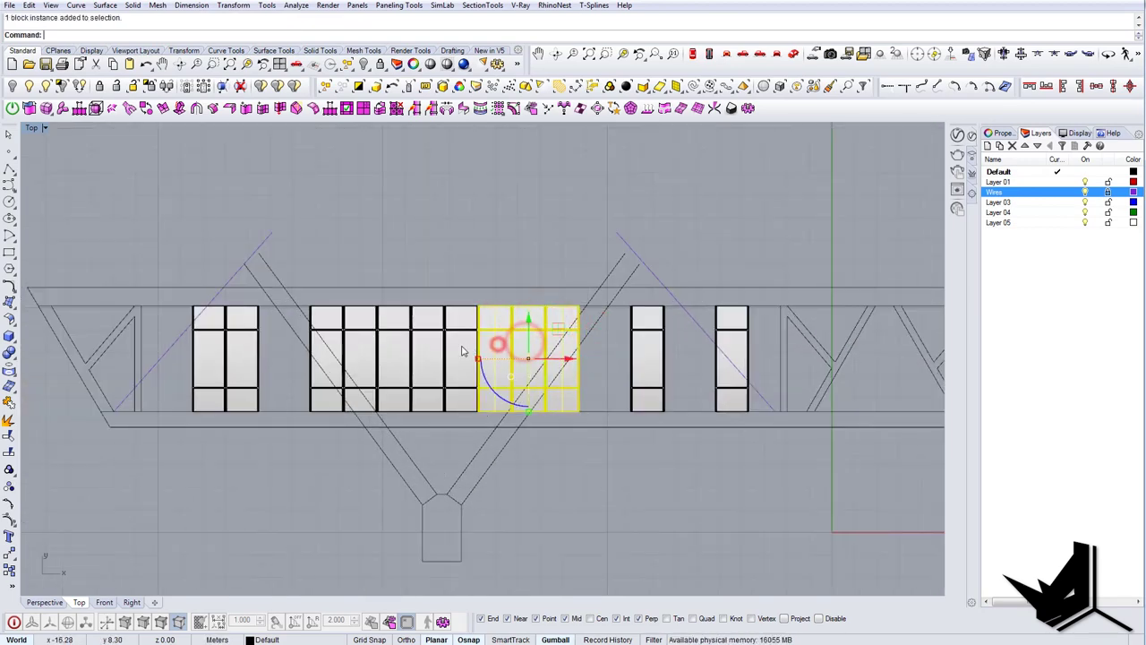
shift+click(338, 326)
scroll(336, 326, down, 8)
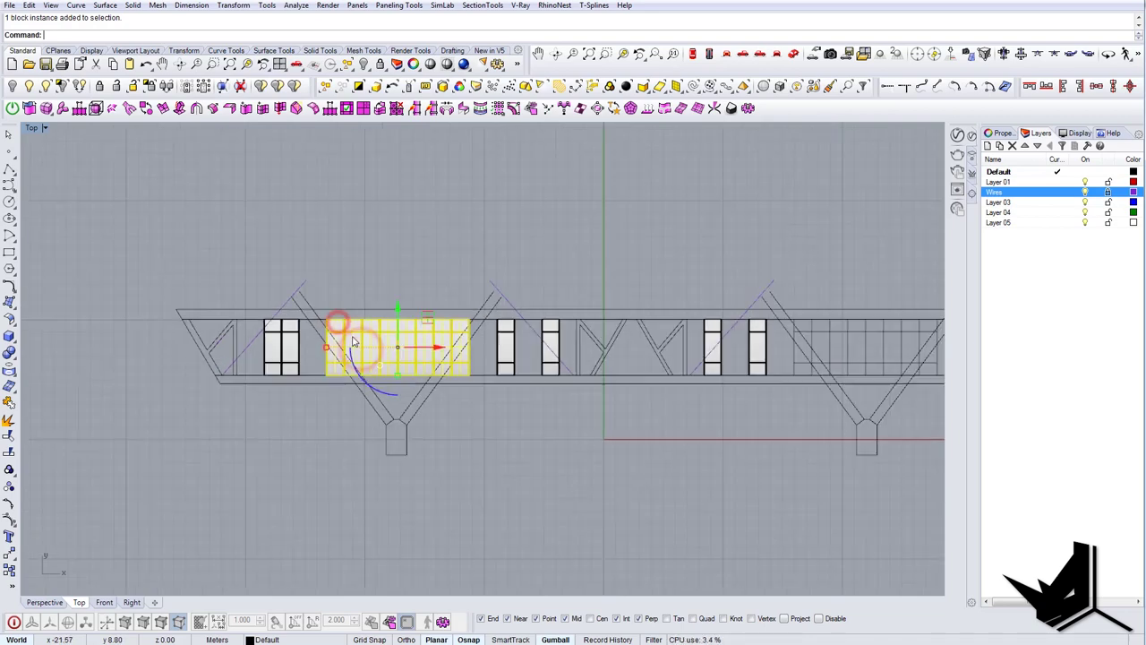
right_drag(573, 364, 507, 355)
text(Mirror)
key(Return)
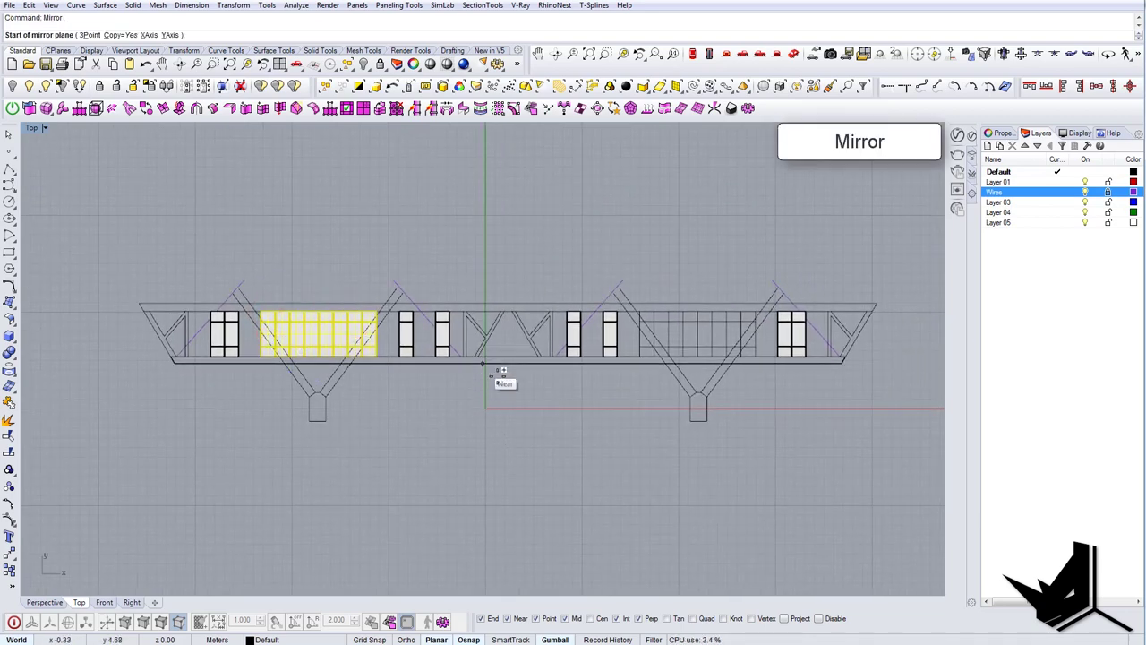
click(508, 370)
click(508, 457)
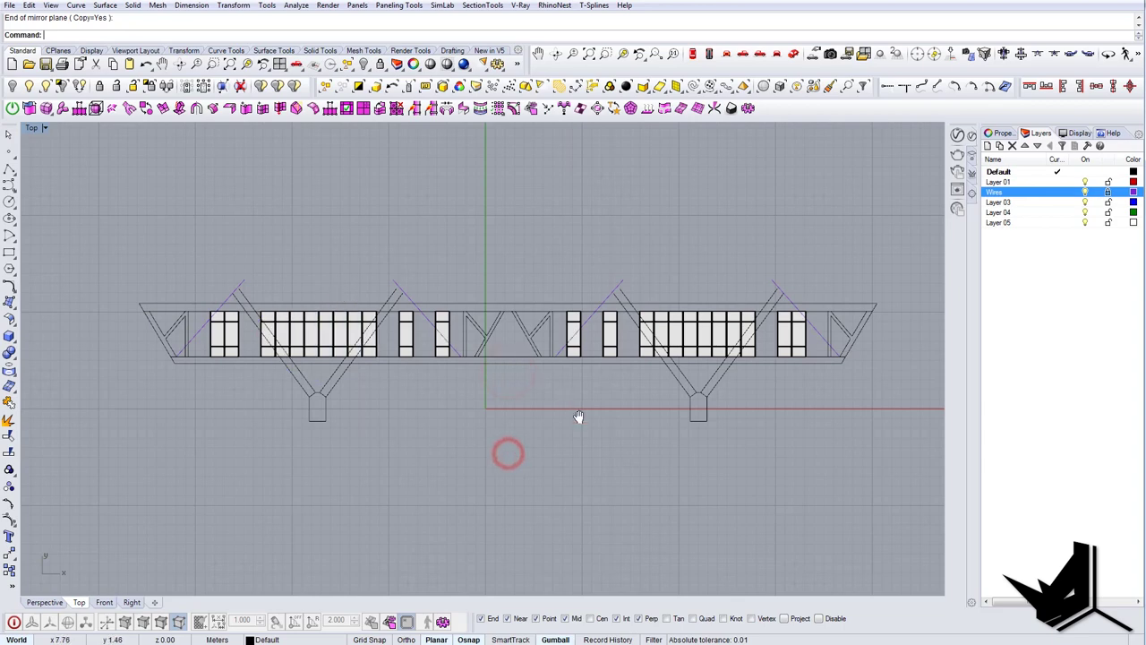
Step: Create planar surfaces from the two brace outlines at the middle of the truss
scroll(578, 417, up, 5)
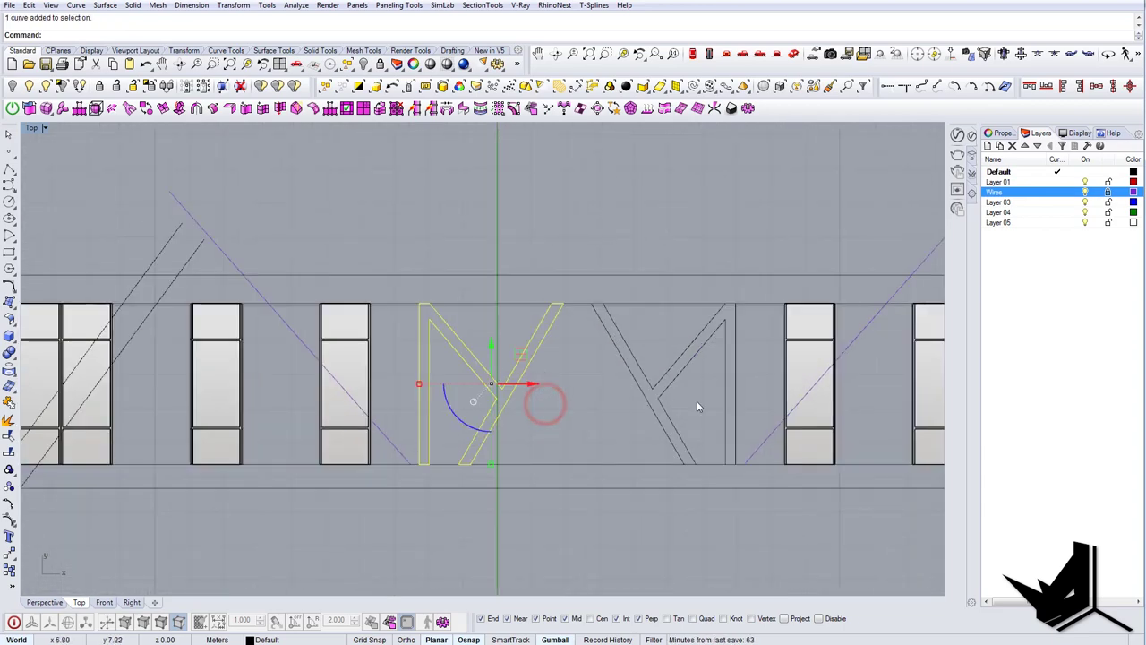
key(Return)
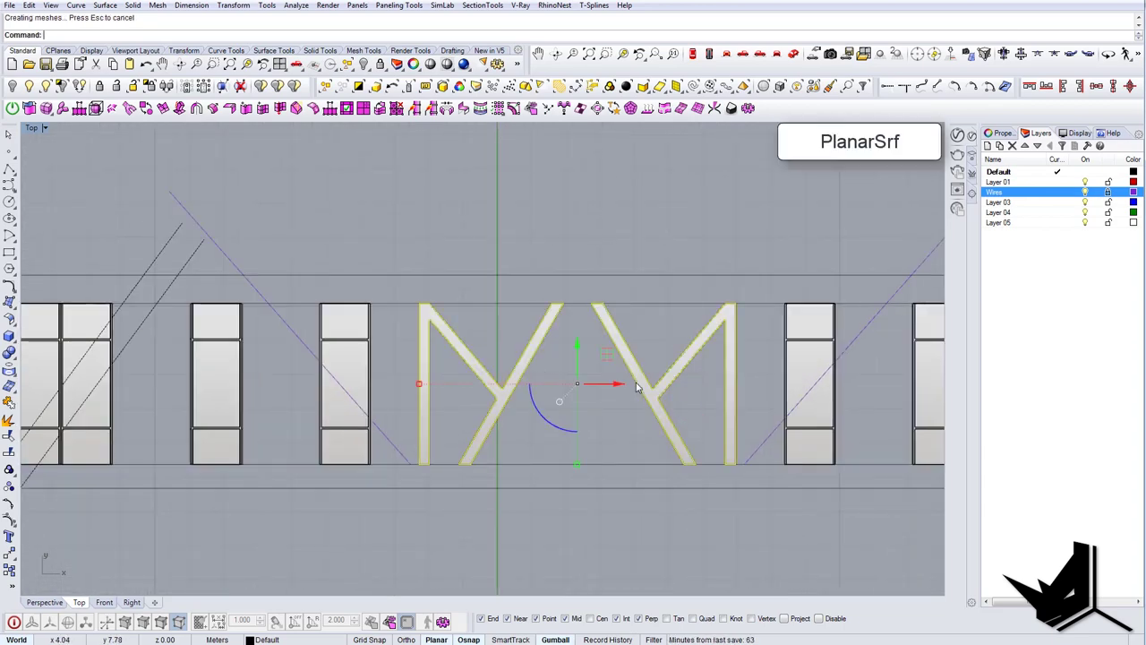
key(Escape)
Step: Create planar surfaces from the brace outlines at both ends of the truss
scroll(636, 384, down, 6)
scroll(267, 390, up, 5)
drag(372, 350, 351, 362)
scroll(354, 349, down, 6)
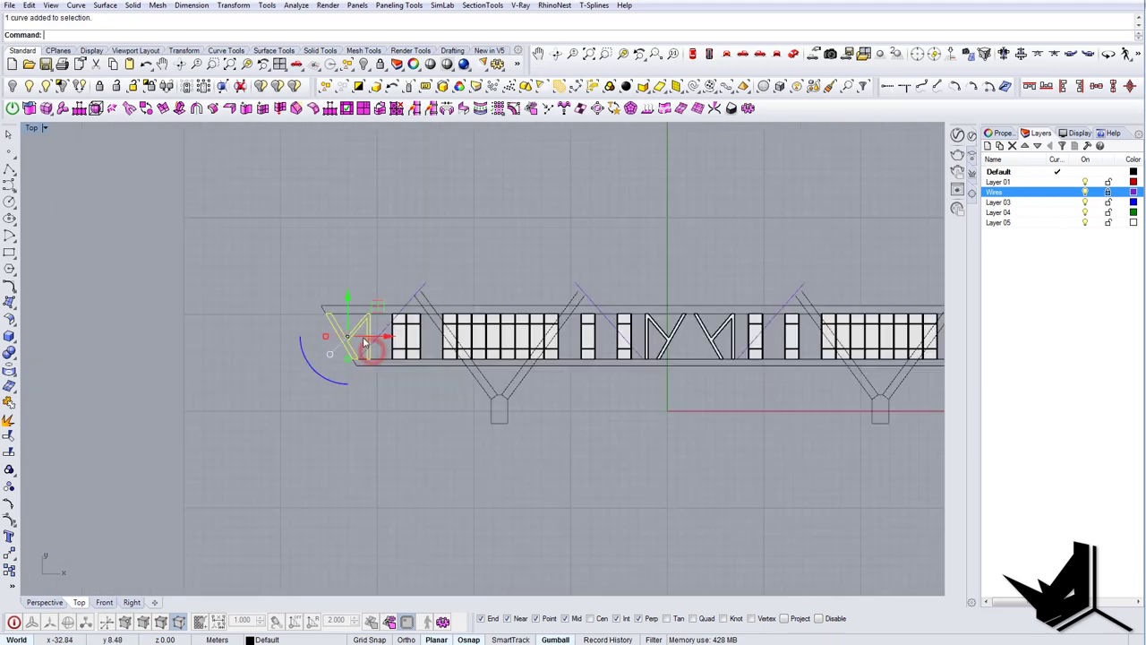
right_drag(829, 322, 607, 342)
scroll(653, 343, up, 4)
shift+drag(720, 351, 700, 374)
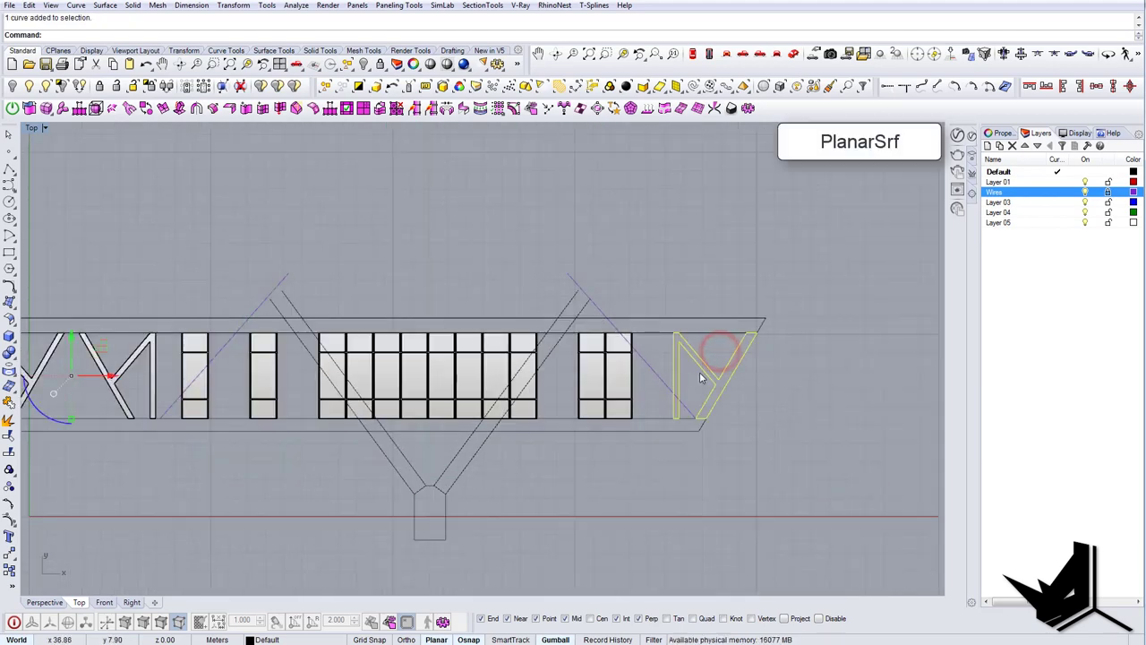
text(ps)
key(Return)
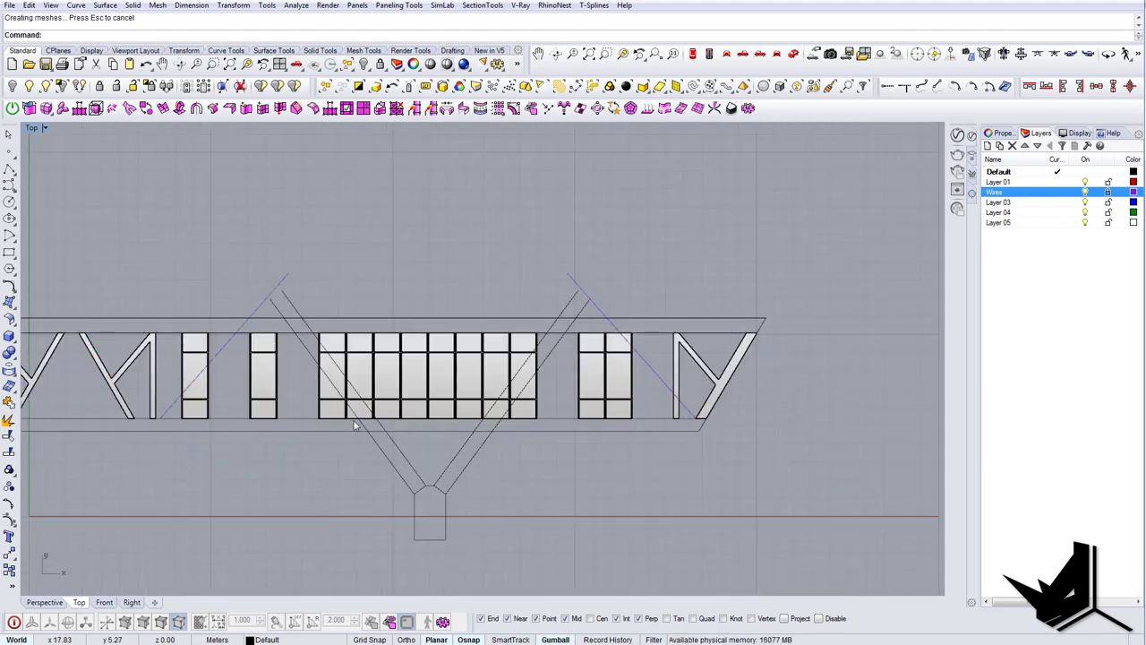
Step: Examine the windows, brace surfaces and chord lines along the whole truss in the top view
right_drag(355, 399, 716, 421)
right_drag(433, 396, 660, 382)
right_drag(286, 384, 556, 365)
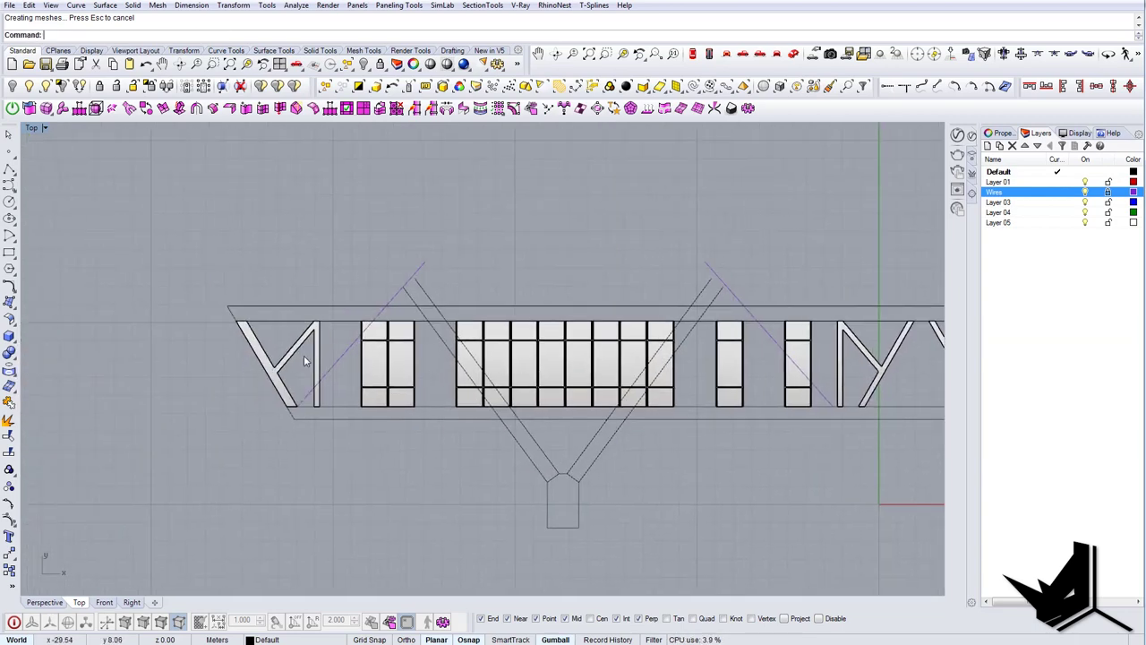
scroll(304, 355, up, 5)
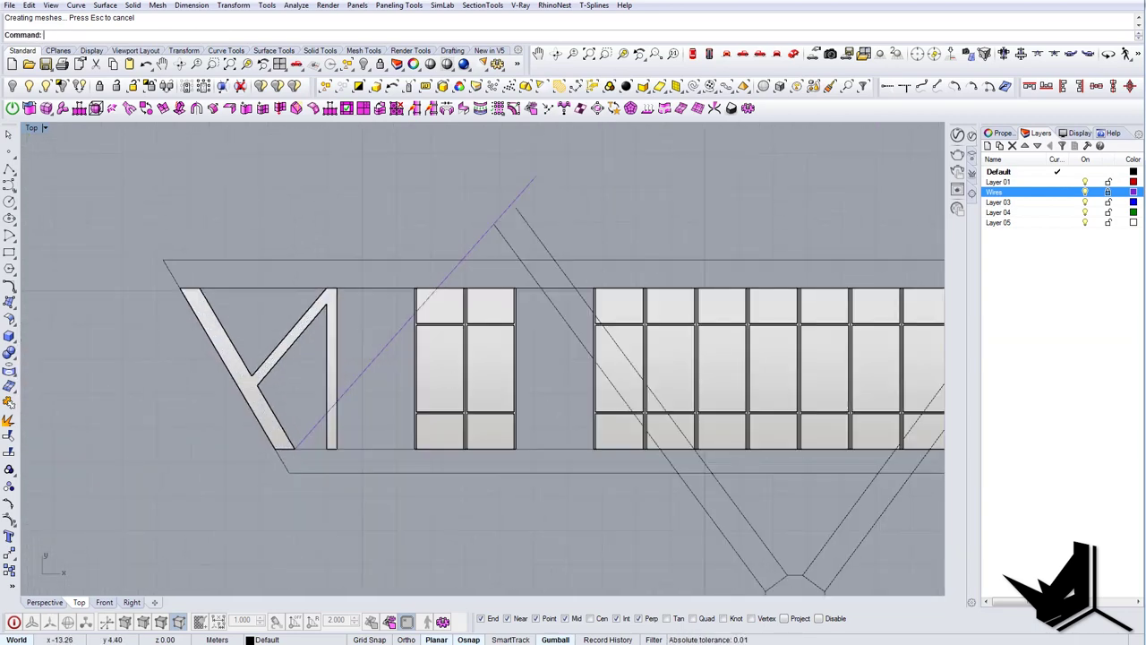
drag(1145, 305, 709, 296)
click(640, 274)
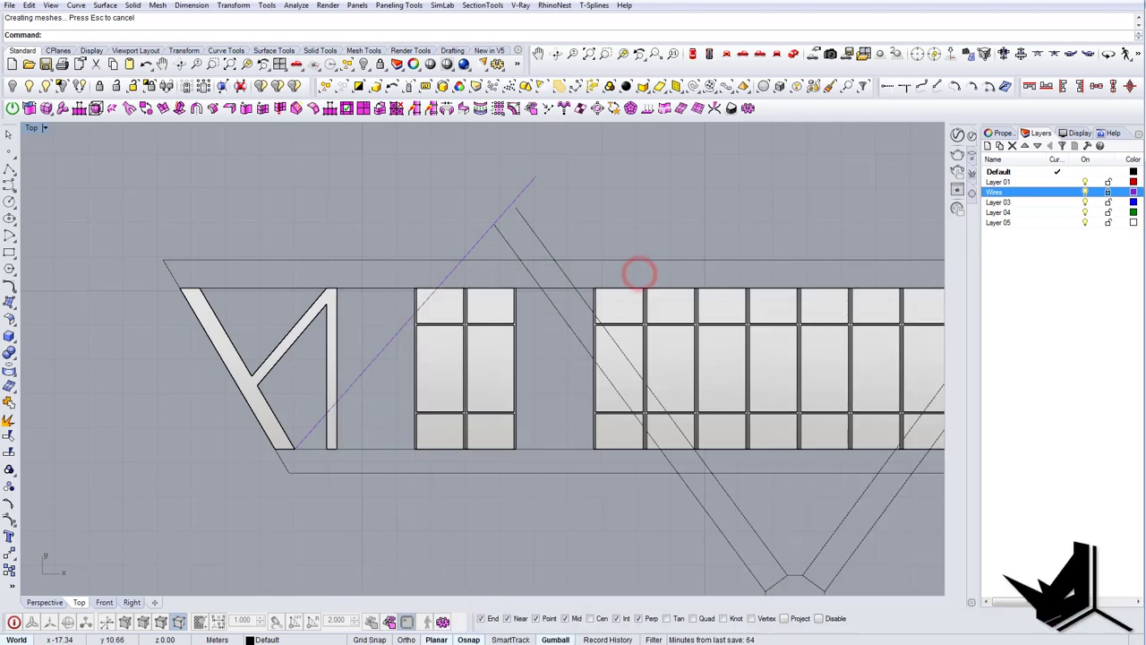
click(371, 290)
scroll(436, 409, down, 3)
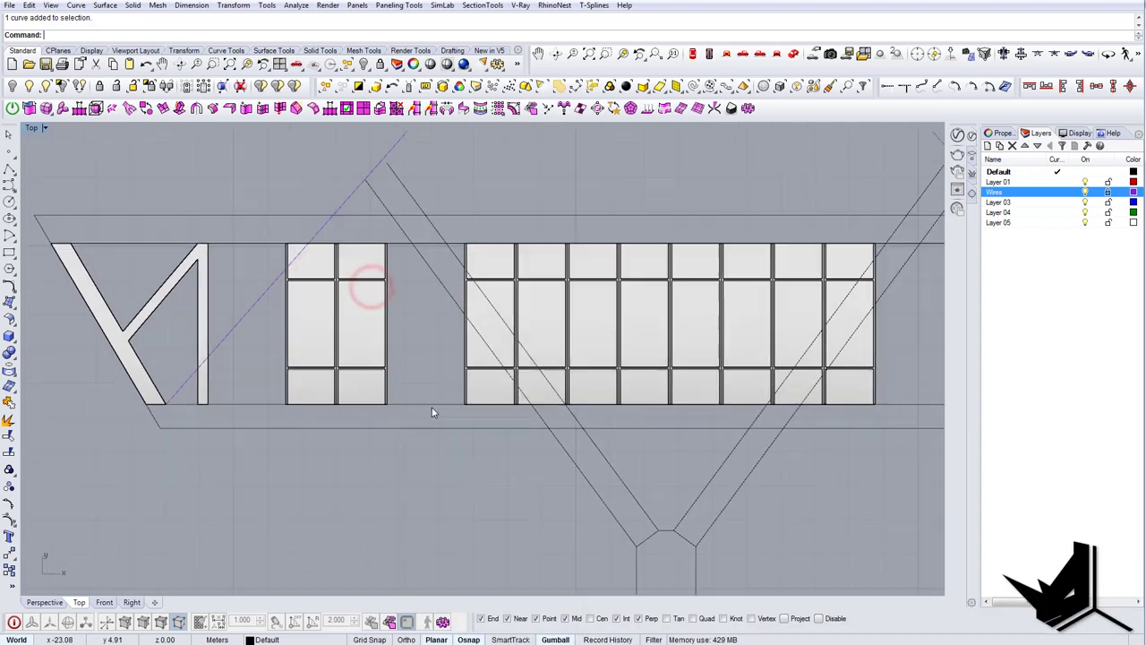
scroll(519, 407, down, 3)
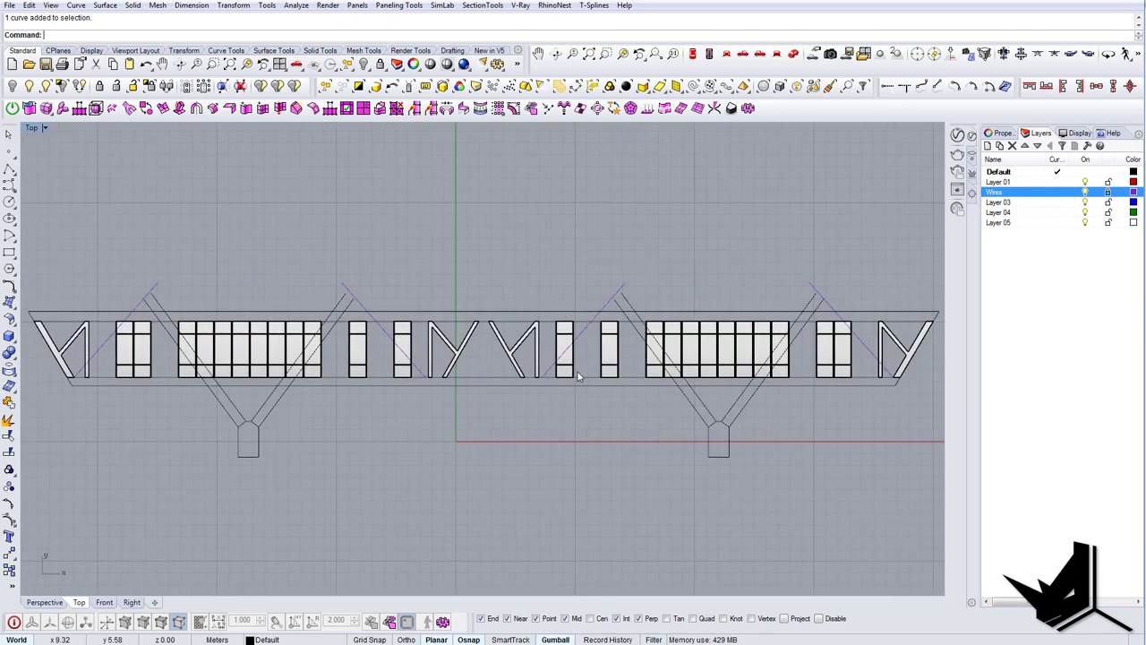
scroll(520, 367, up, 5)
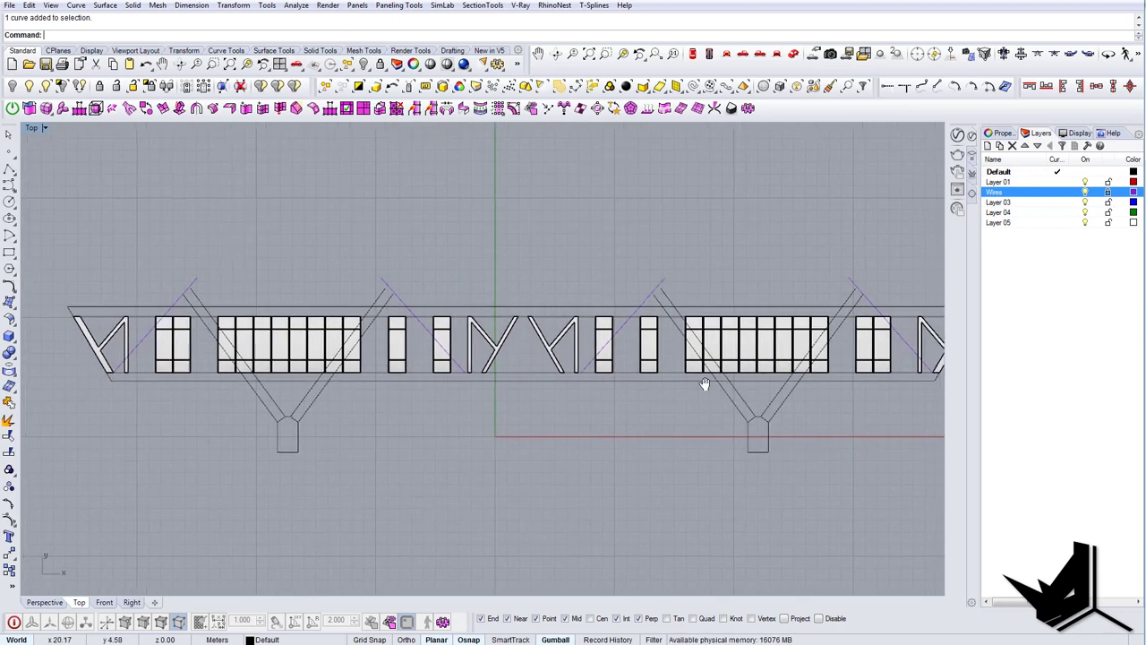
click(477, 338)
scroll(480, 338, up, 4)
click(487, 340)
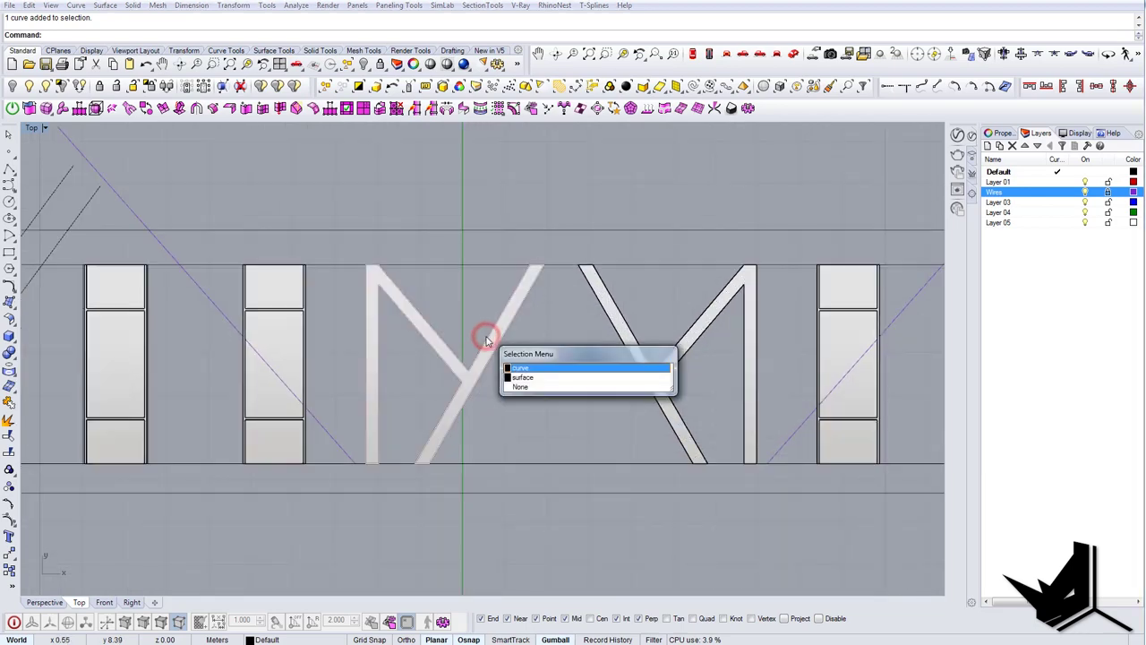
click(520, 369)
Step: In the perspective view, extrude the two central and two end brace surfaces upward into solids
click(792, 57)
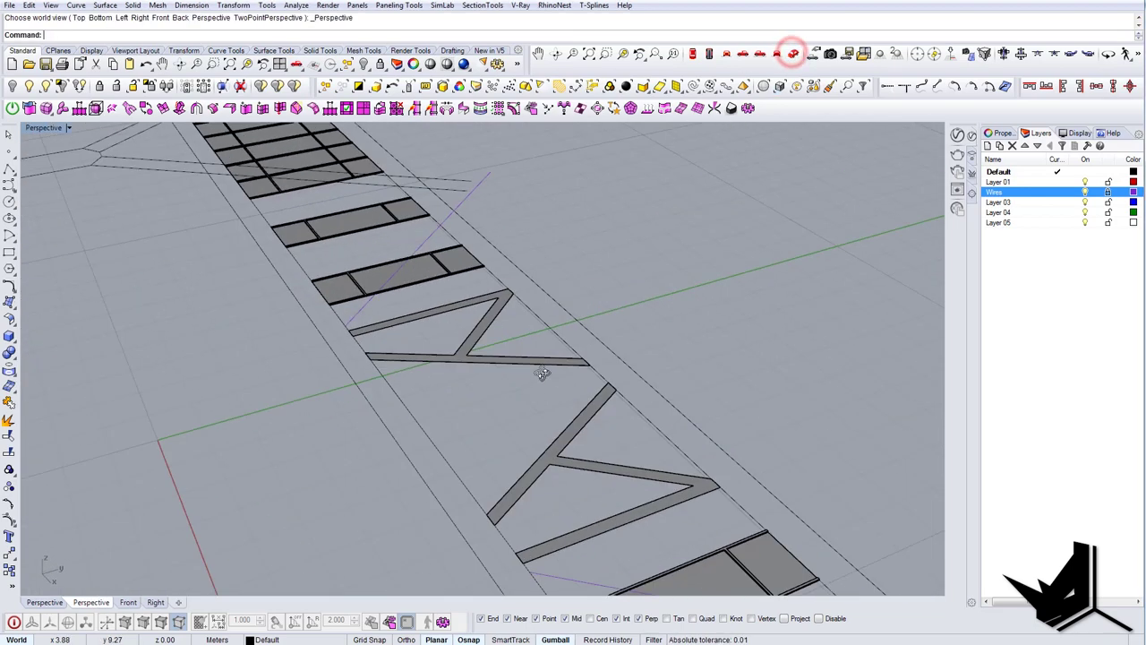
right_drag(542, 376, 593, 374)
scroll(477, 357, up, 8)
click(502, 375)
scroll(501, 374, down, 9)
shift+right_drag(642, 426, 565, 407)
scroll(522, 409, up, 8)
shift+click(511, 414)
scroll(511, 415, down, 8)
shift+right_drag(660, 432, 519, 246)
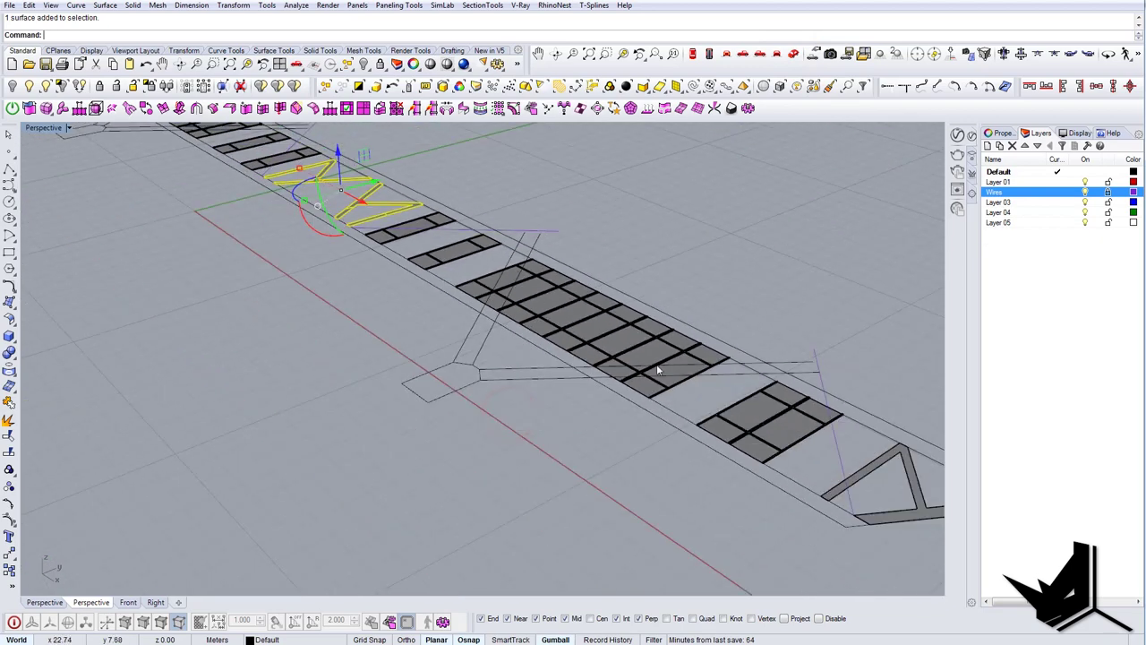
shift+right_drag(814, 457, 670, 424)
scroll(672, 462, up, 7)
shift+click(655, 454)
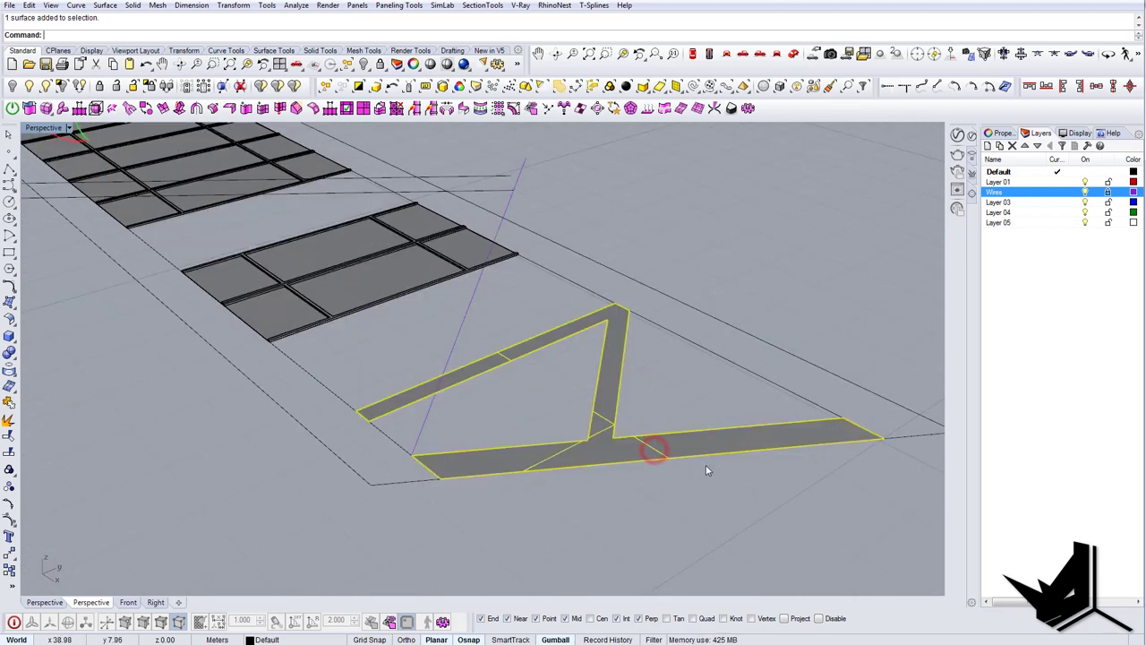
scroll(708, 470, down, 8)
shift+right_drag(491, 330, 703, 481)
shift+right_drag(381, 398, 531, 559)
scroll(387, 336, up, 6)
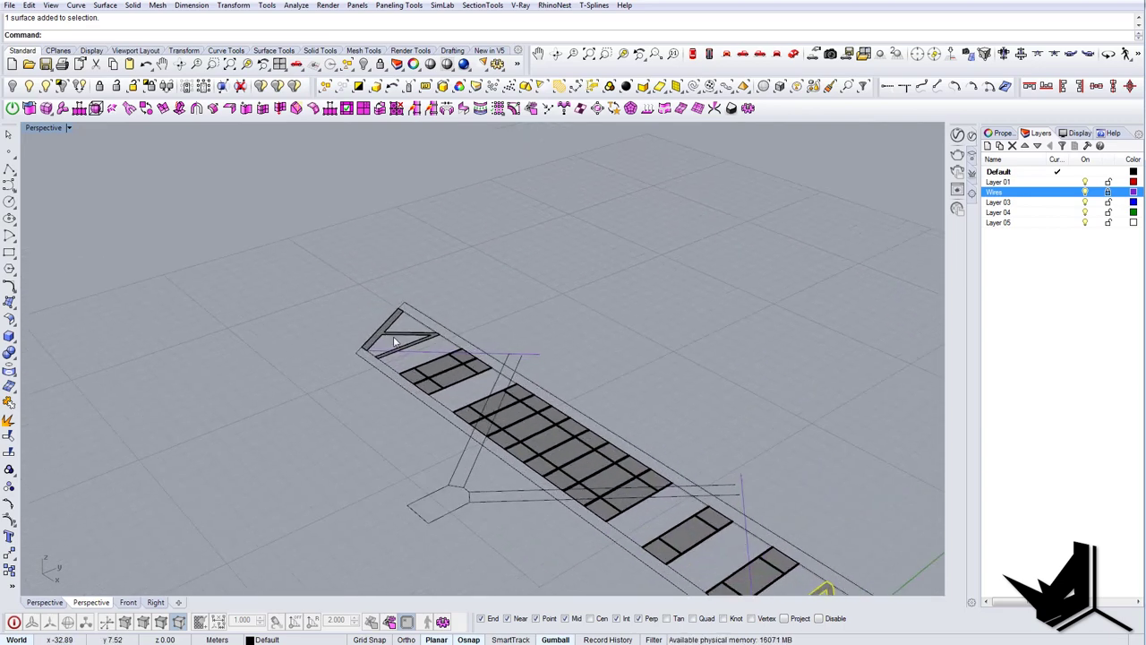
shift+click(376, 328)
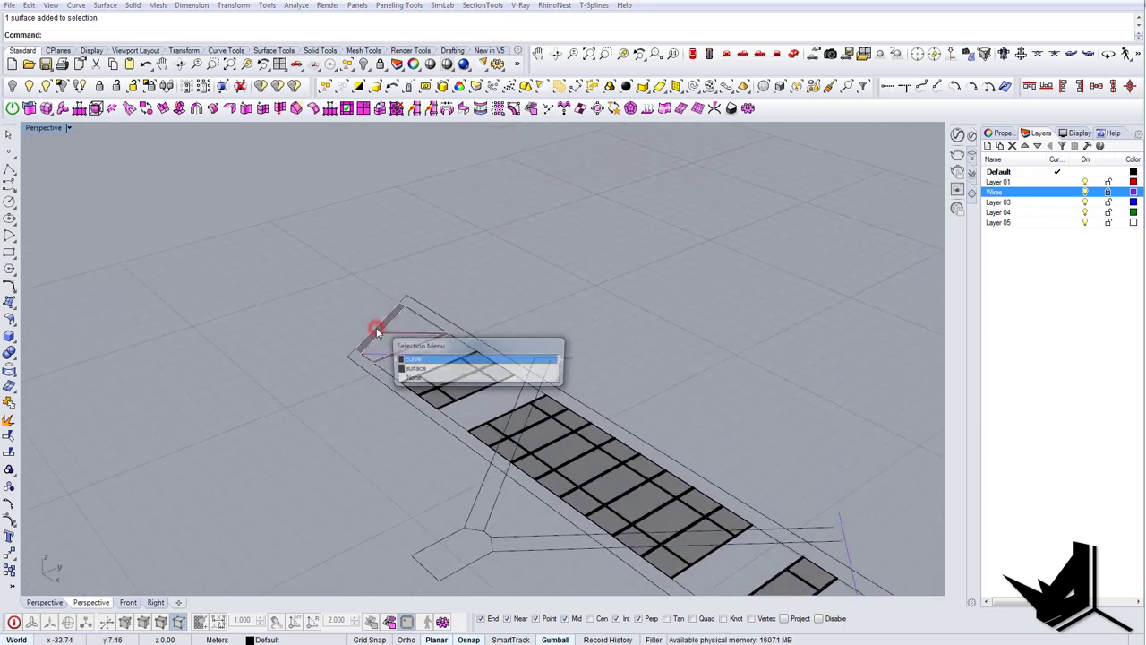
click(427, 369)
scroll(427, 371, down, 6)
right_drag(475, 385, 480, 436)
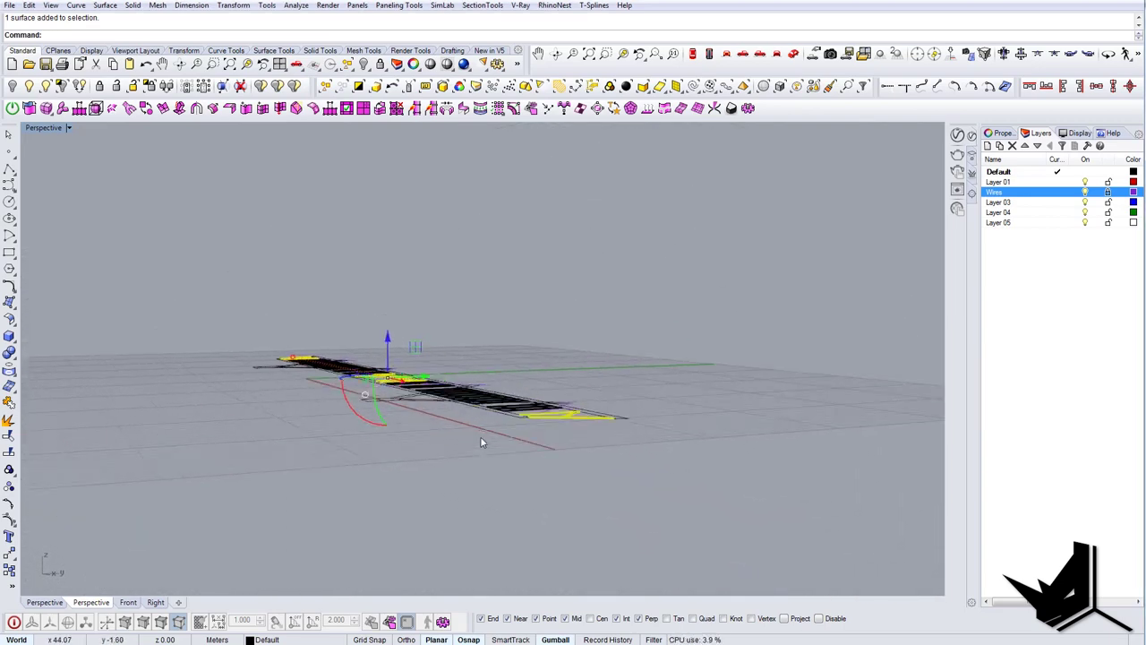
scroll(481, 437, up, 7)
drag(288, 304, 293, 301)
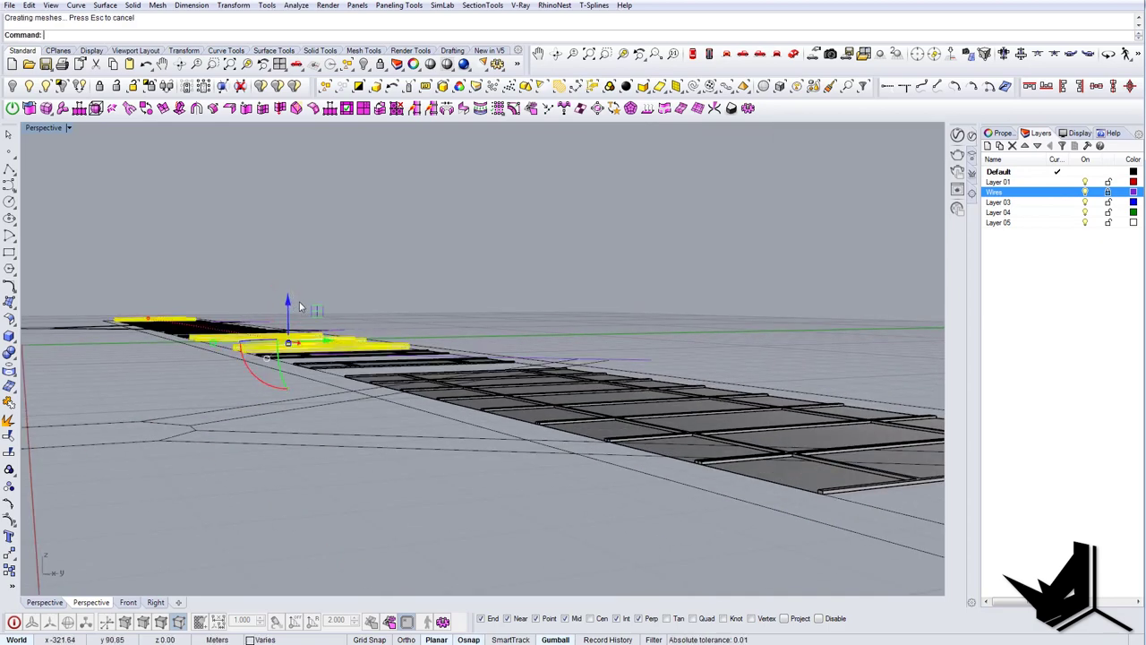
key(Escape)
Step: Create planar surfaces from the outlines of the upper and lower chords running the full truss length
right_drag(334, 316, 420, 379)
scroll(421, 379, down, 6)
right_drag(534, 423, 334, 424)
scroll(187, 406, up, 8)
scroll(333, 424, down, 6)
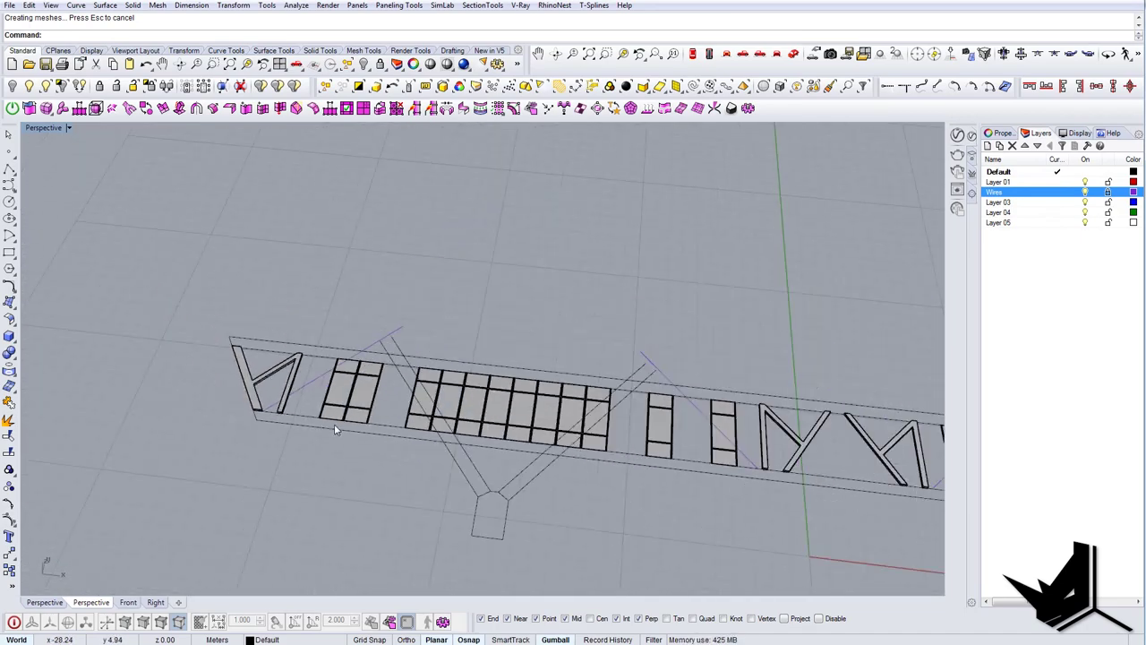
click(386, 434)
shift+right_drag(457, 433, 700, 408)
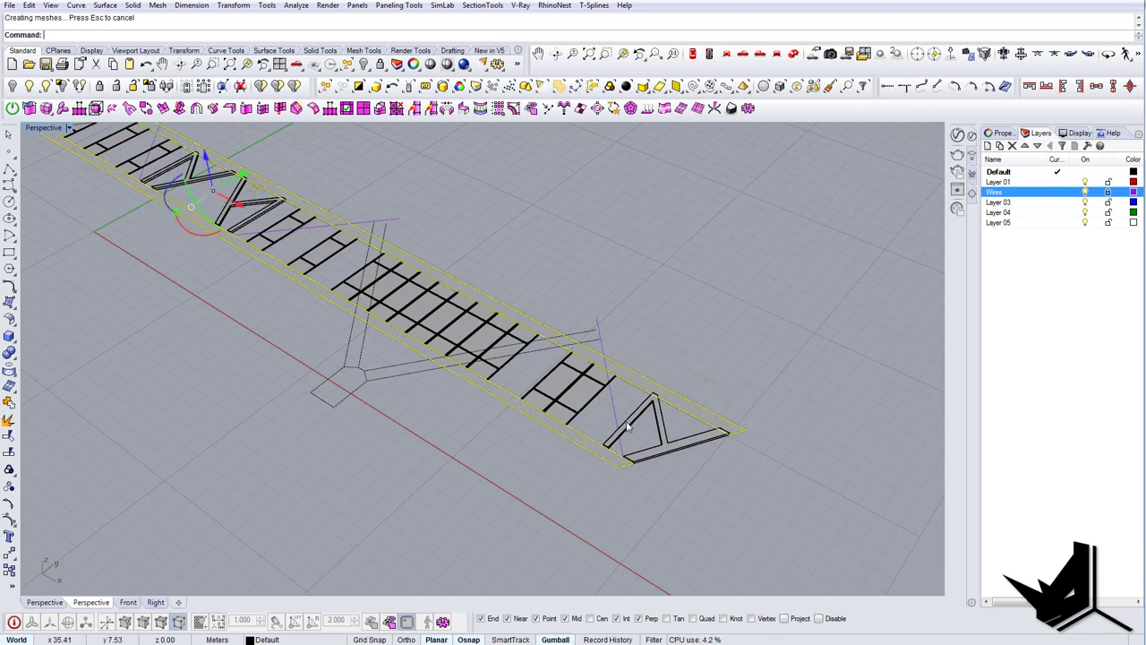
key(Escape)
Step: Extrude the two long chord surfaces downward into solids
scroll(588, 445, up, 8)
click(588, 450)
scroll(604, 412, down, 8)
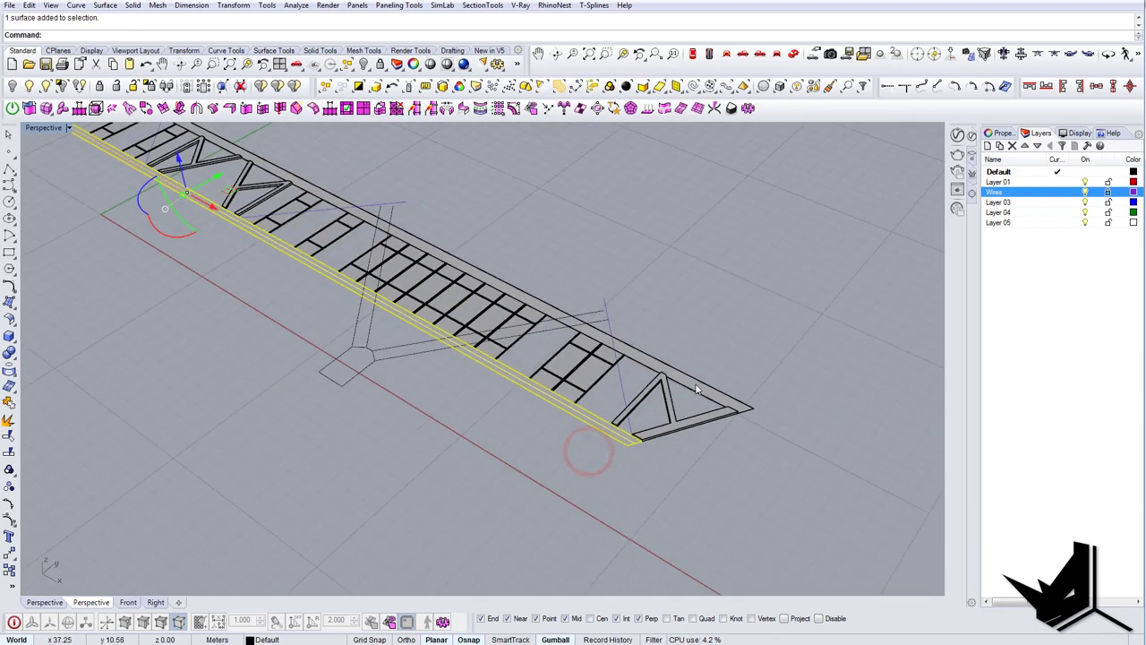
right_drag(687, 428, 383, 242)
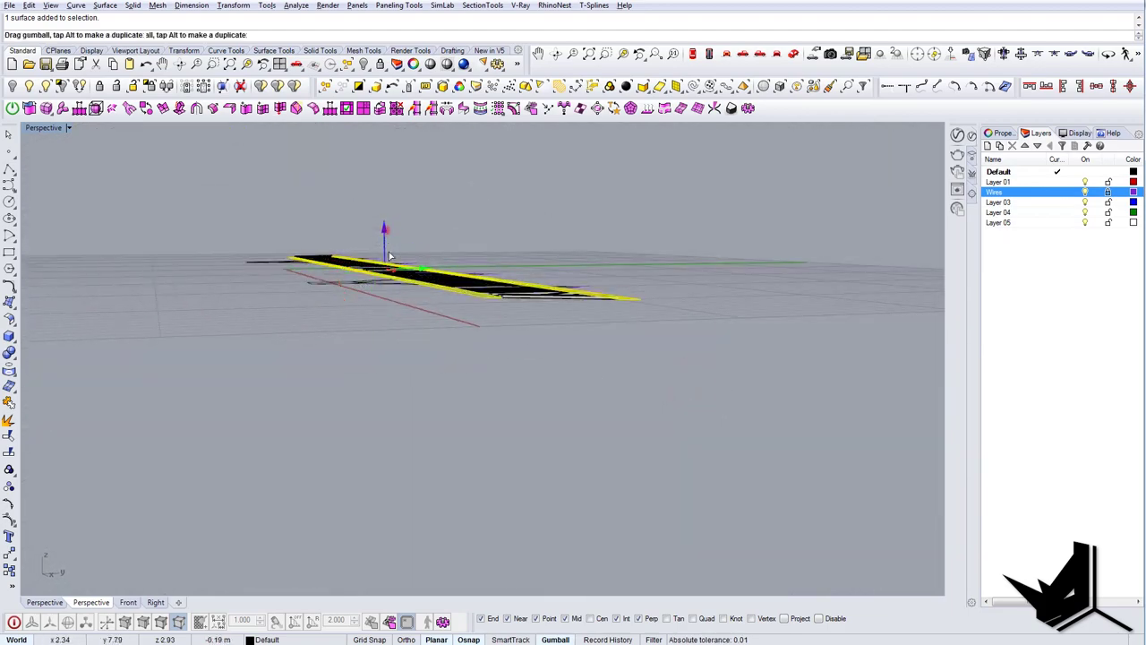
ctrl+drag(396, 302, 395, 306)
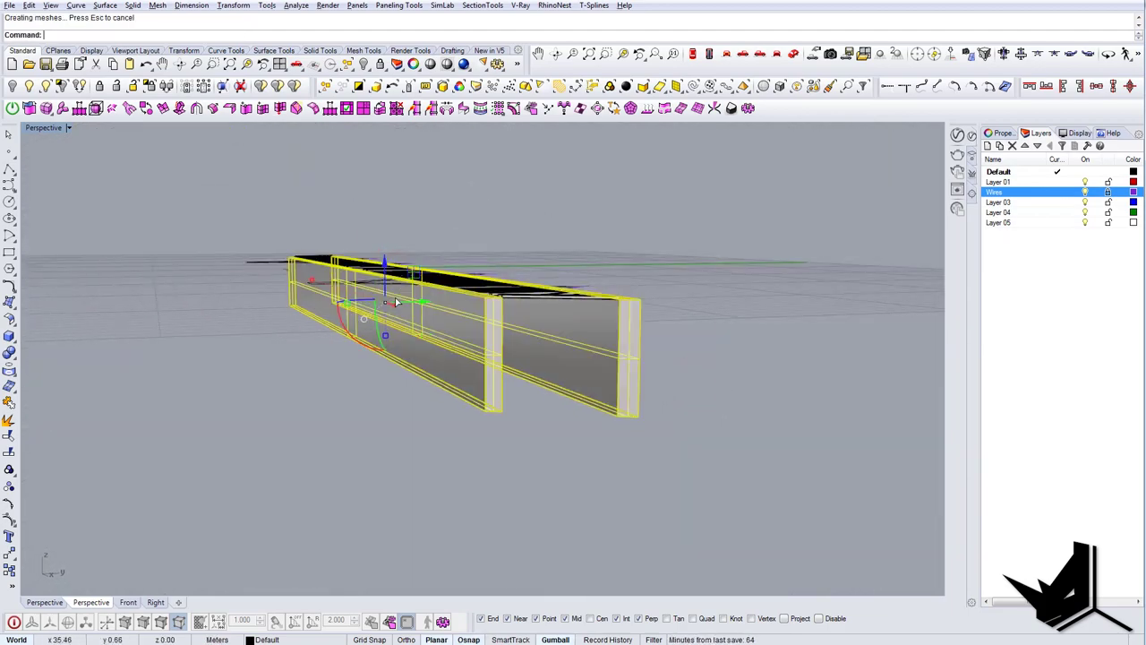
key(Escape)
Step: In the top view, outline the bays on both sides of the truss's leftmost double window with CurveBoolean and fill them with planar surfaces
right_drag(400, 310, 686, 396)
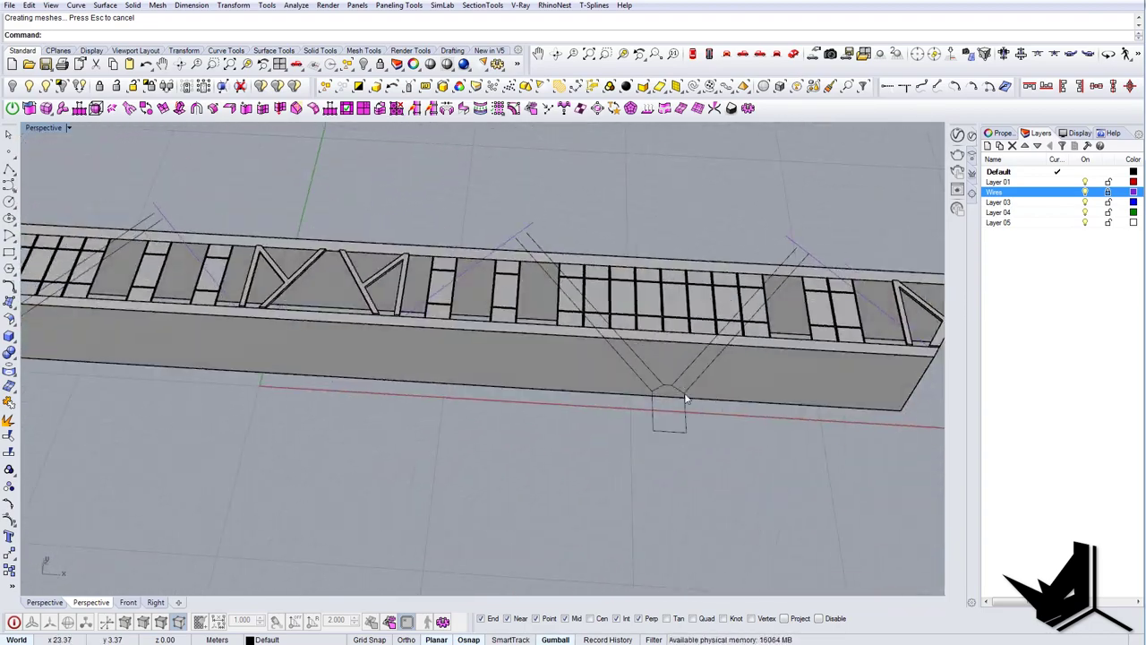
shift+right_drag(259, 340, 643, 382)
shift+right_drag(411, 375, 591, 496)
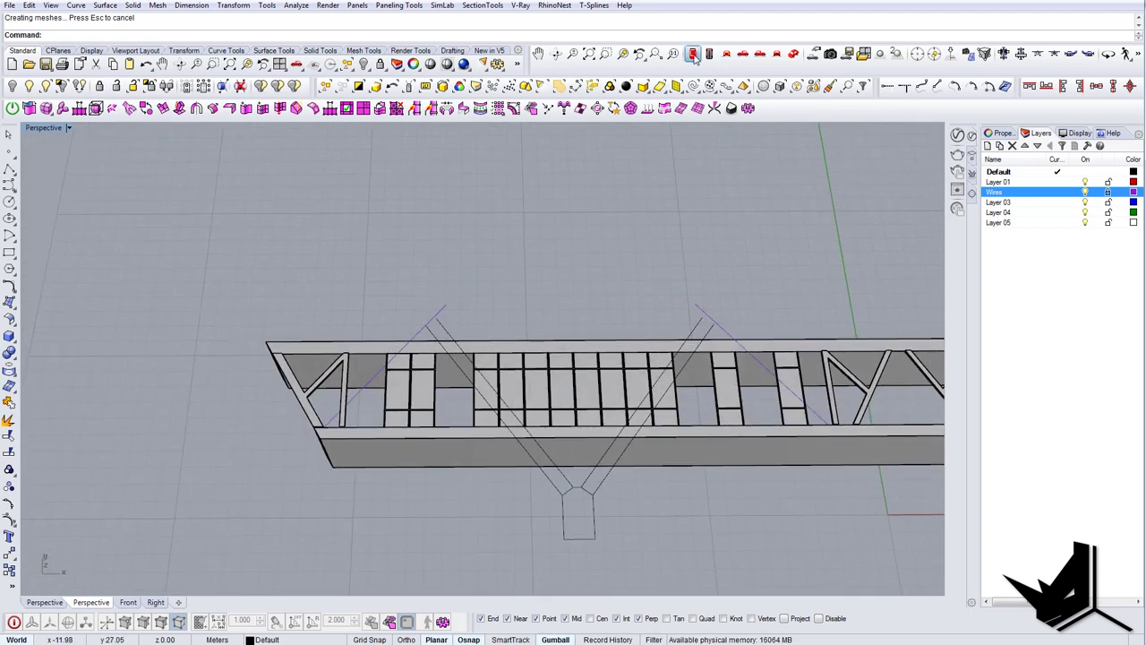
click(694, 54)
text(CB)
scroll(445, 400, up, 4)
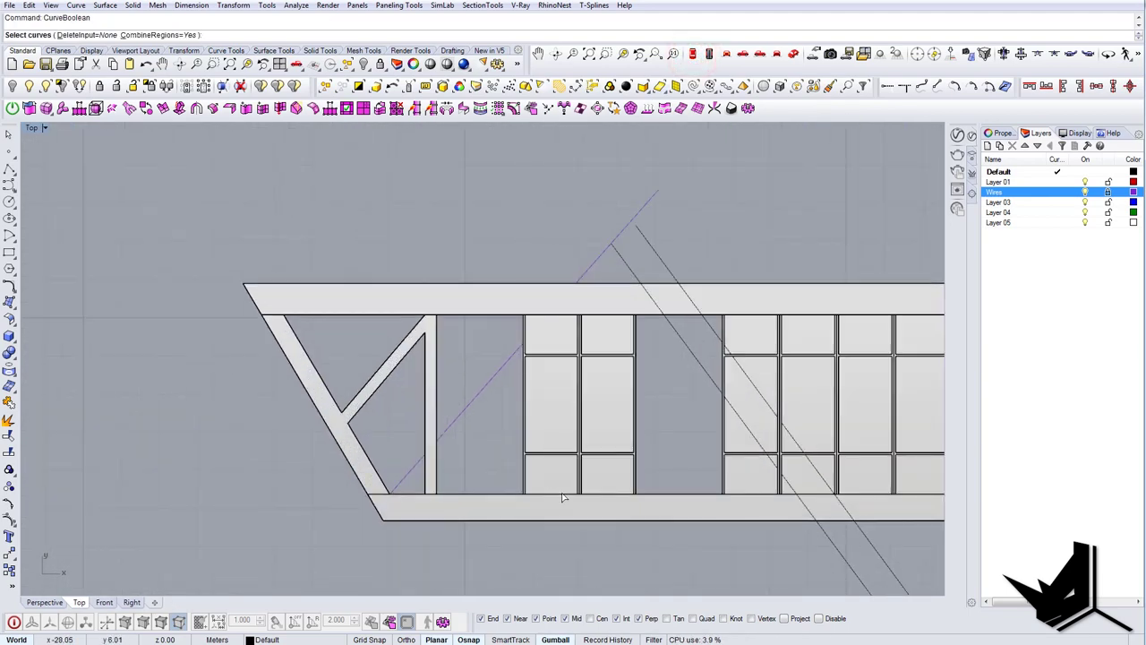
right_drag(741, 558, 501, 459)
scroll(500, 459, down, 5)
right_drag(705, 474, 679, 446)
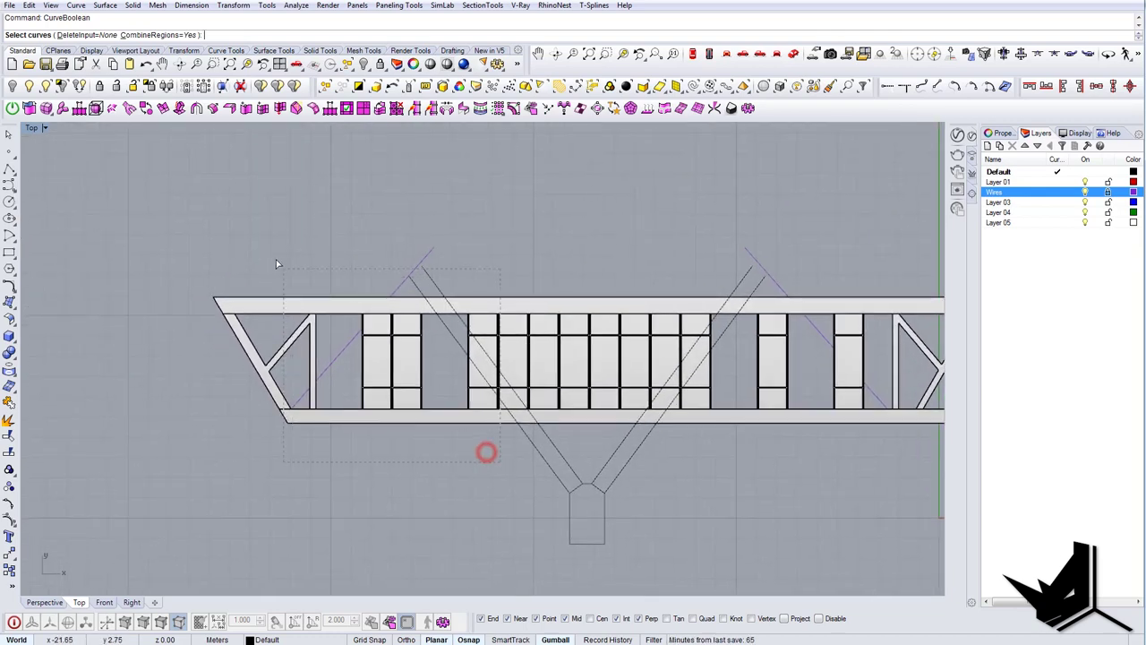
drag(275, 264, 274, 259)
key(Return)
scroll(332, 338, up, 6)
click(333, 327)
click(531, 358)
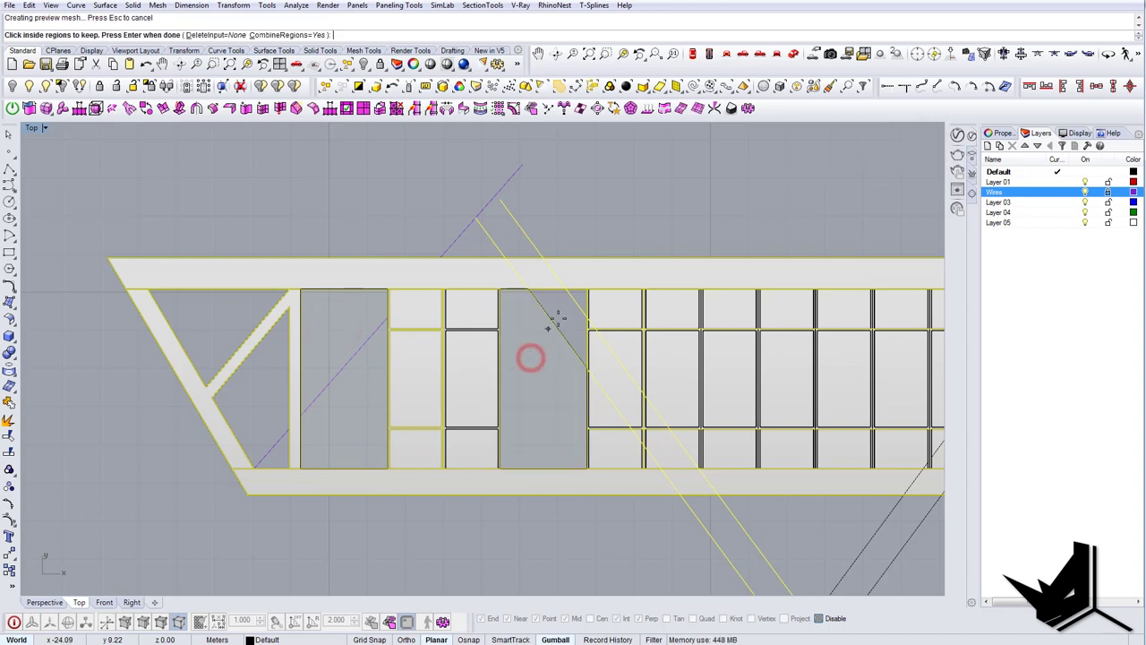
scroll(555, 313, up, 2)
key(Return)
scroll(574, 358, down, 3)
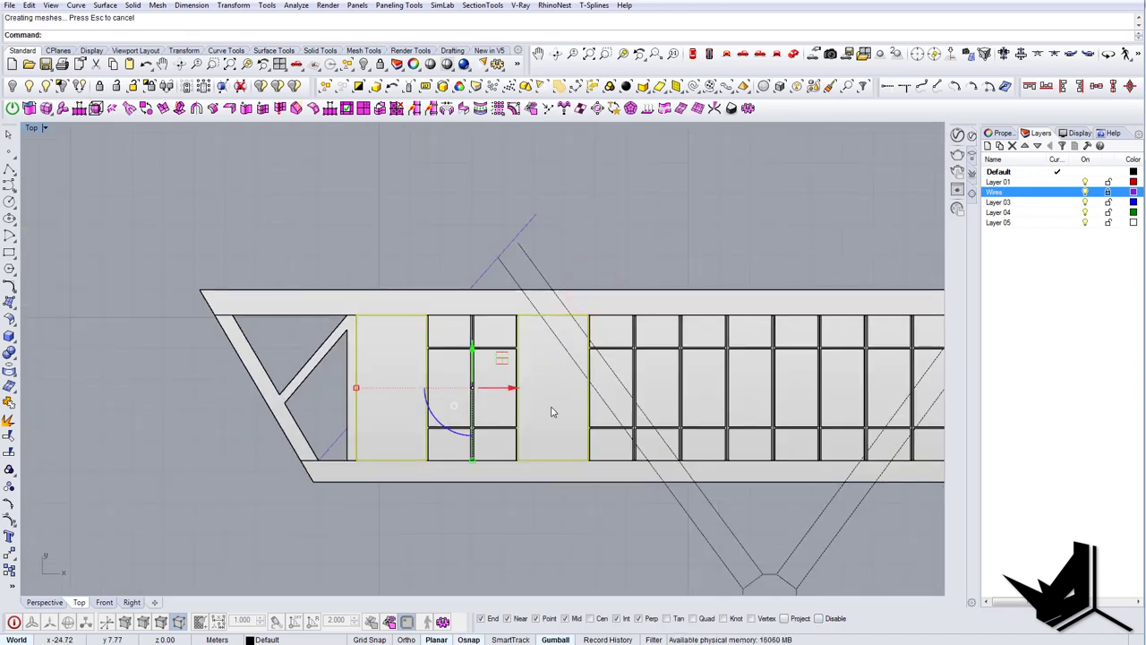
Step: Try to outline the two open bays around the single window right of the first window row with CurveBoolean, and undo it
right_drag(810, 405, 399, 402)
right_drag(637, 451, 463, 424)
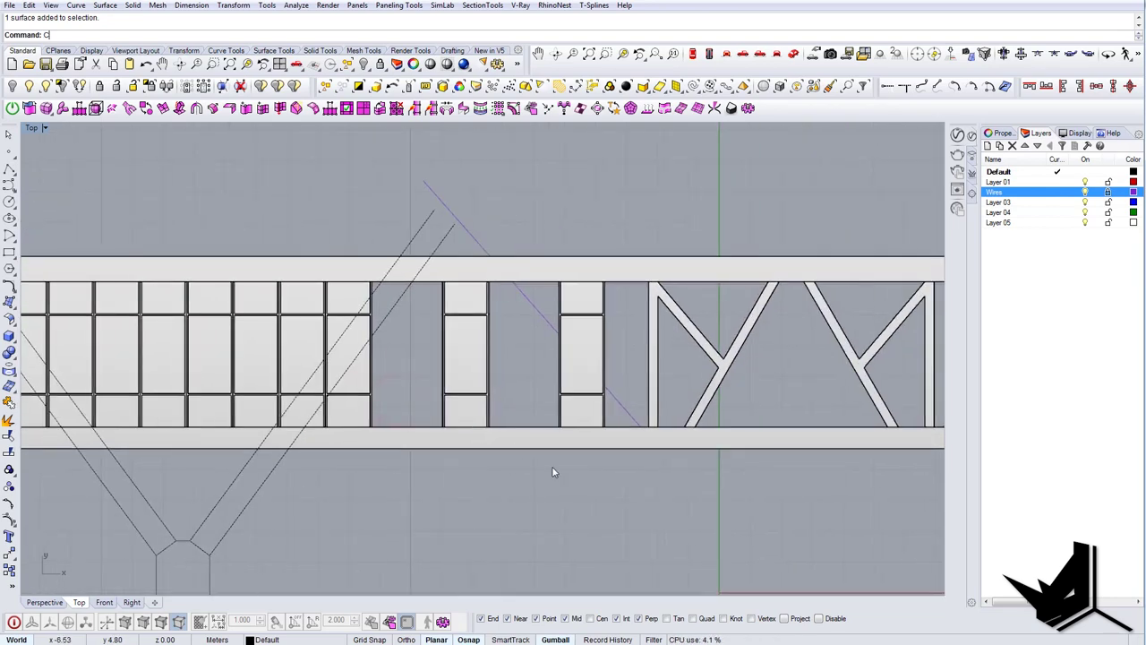
scroll(557, 468, down, 6)
right_drag(566, 464, 587, 468)
right_click(580, 489)
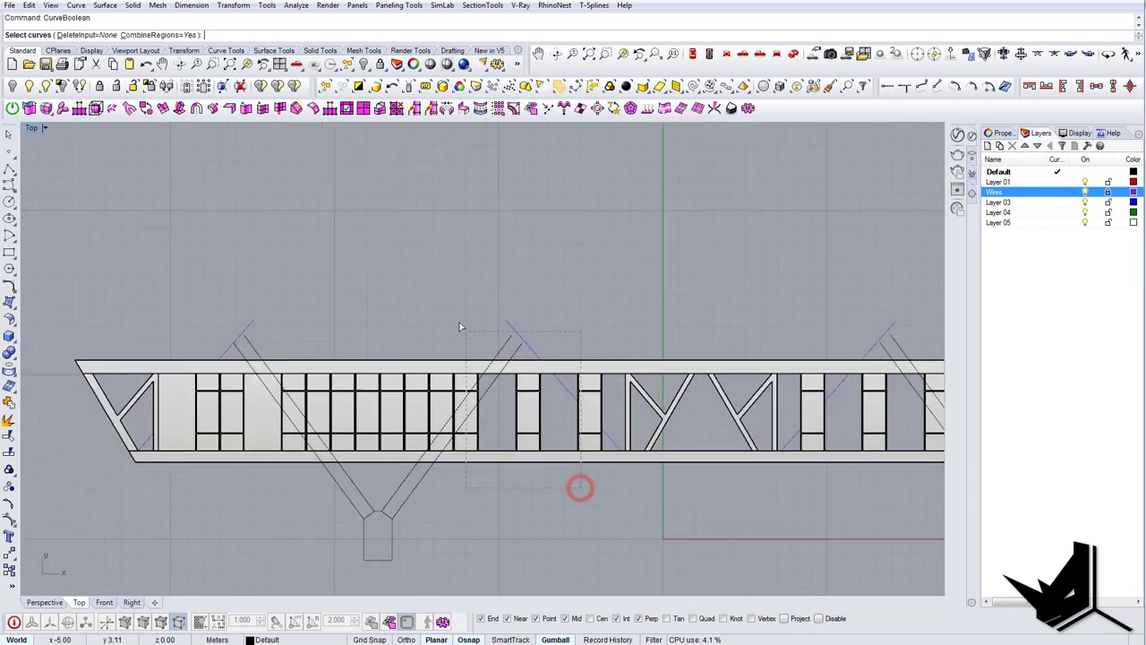
drag(459, 327, 455, 321)
key(Return)
scroll(498, 402, up, 8)
click(507, 417)
click(631, 414)
scroll(488, 356, up, 4)
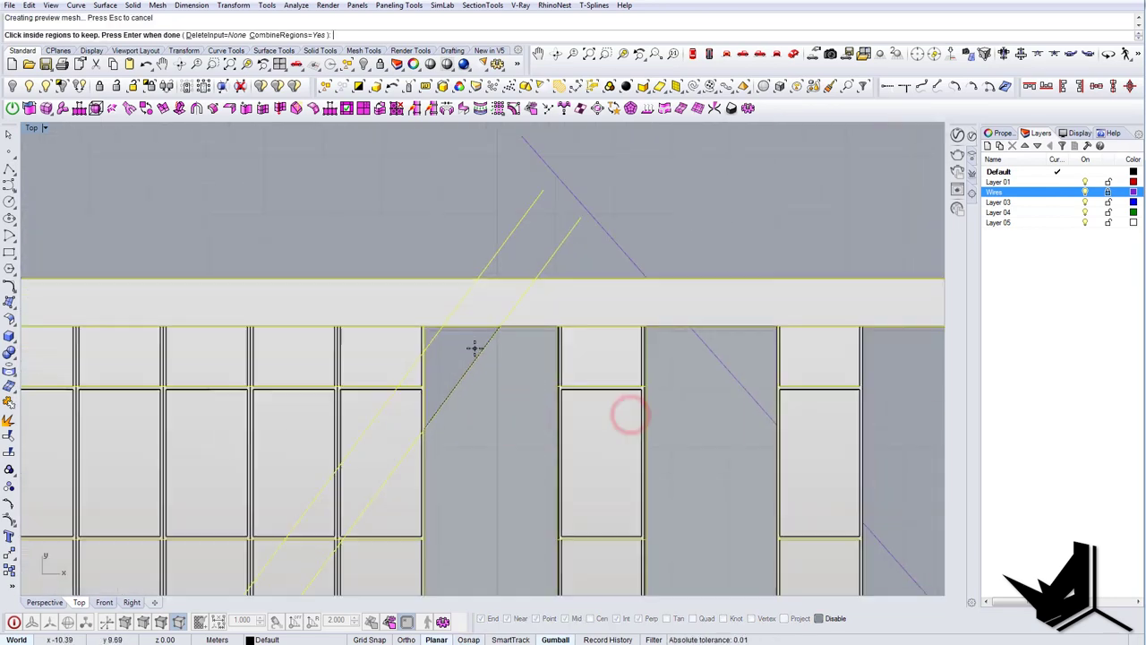
scroll(474, 348, up, 4)
click(458, 352)
scroll(423, 351, down, 6)
scroll(625, 384, up, 8)
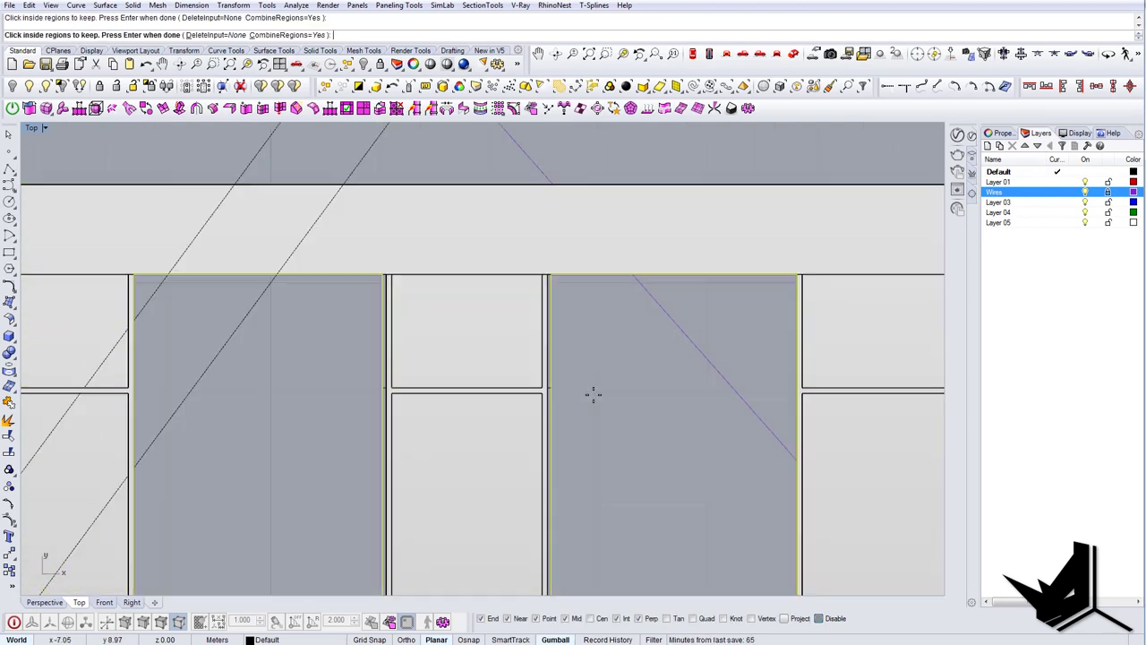
scroll(595, 400, down, 6)
key(Escape)
scroll(539, 401, up, 10)
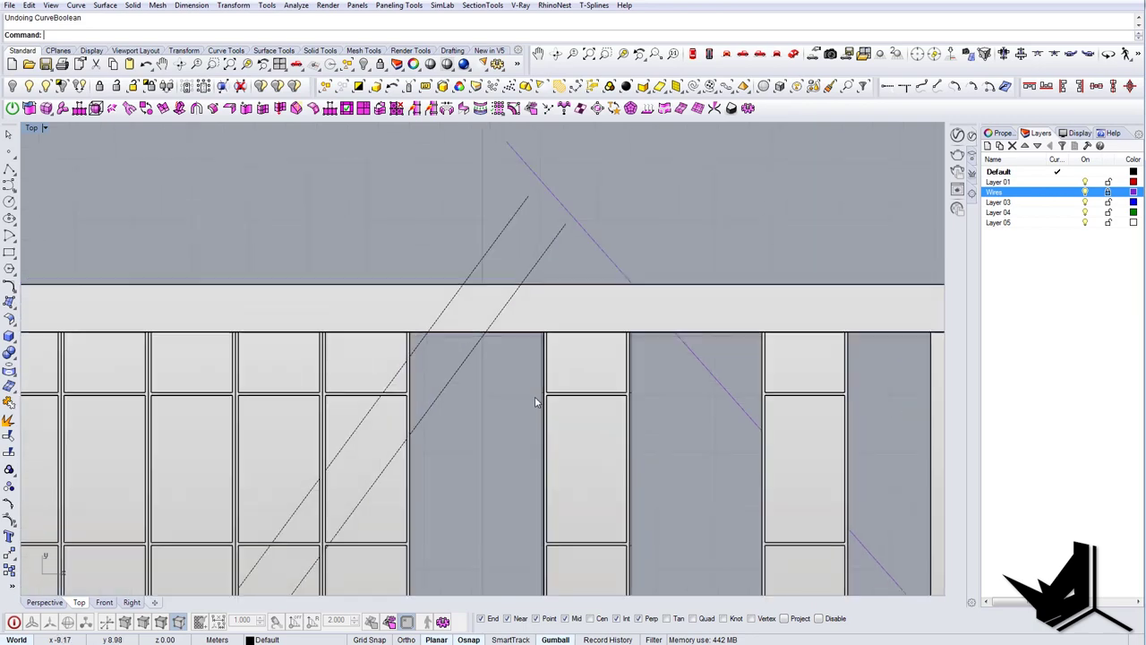
Step: Delete the single window block standing between the first window row and the window beside the central braces
click(565, 394)
scroll(565, 397, down, 5)
scroll(637, 397, up, 3)
scroll(639, 399, down, 5)
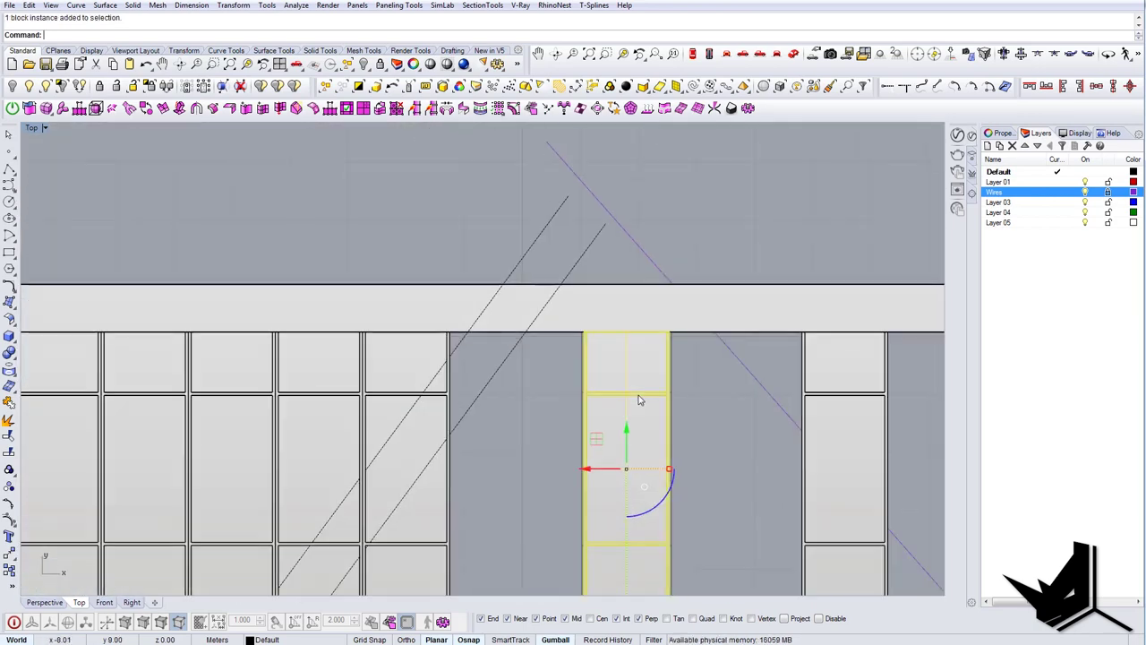
scroll(678, 392, down, 3)
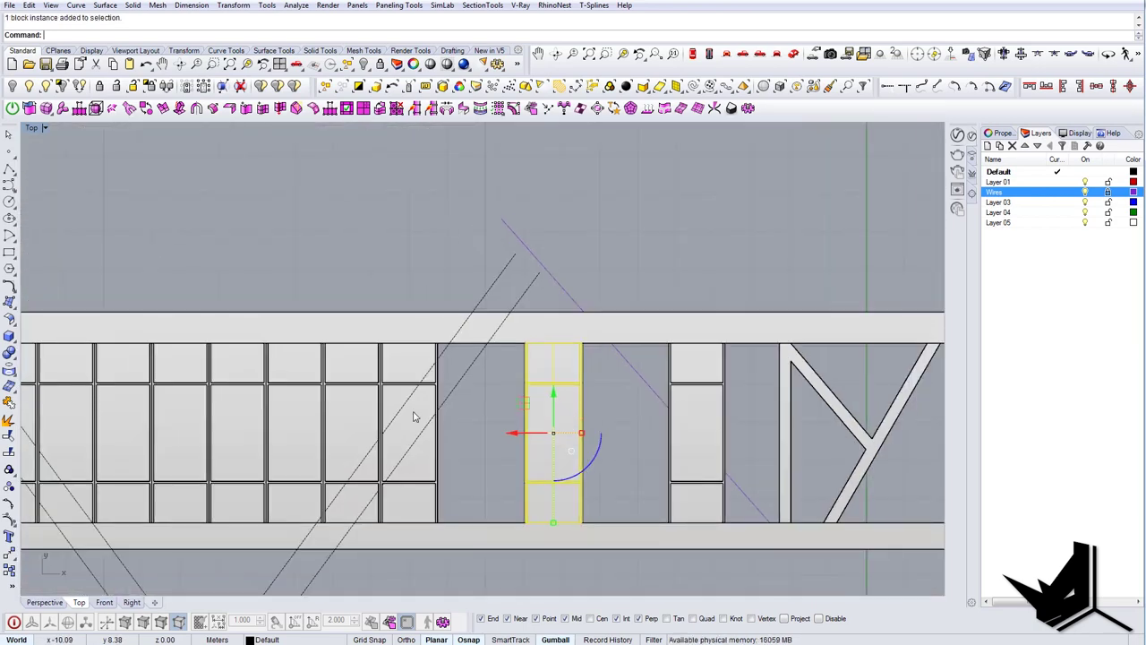
scroll(452, 405, up, 3)
scroll(537, 423, down, 5)
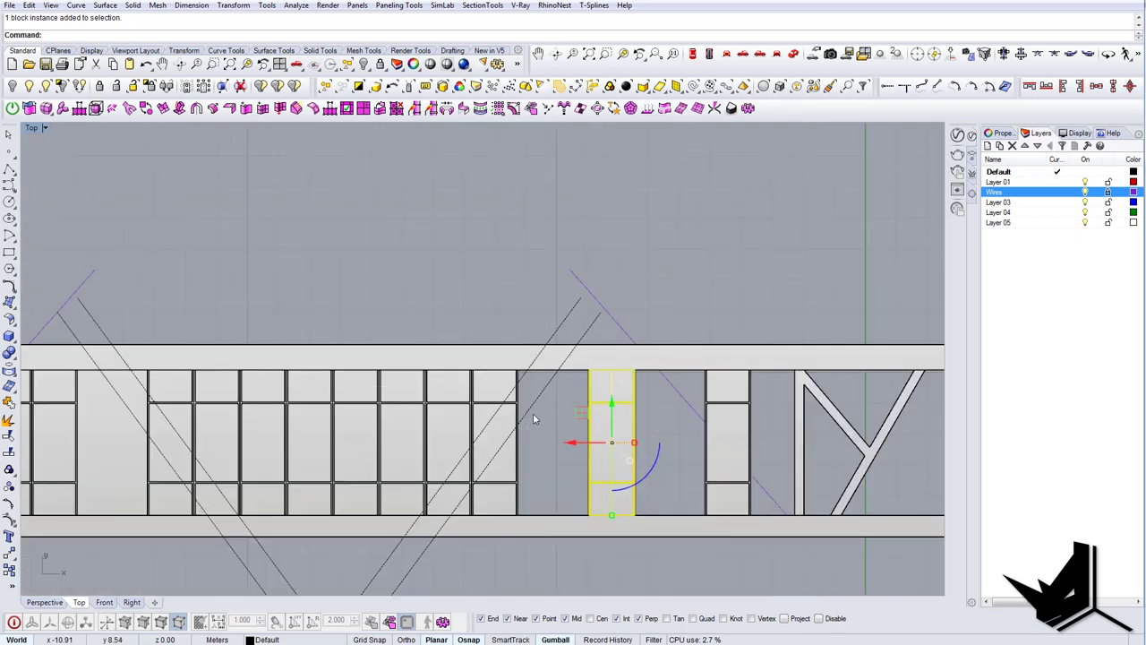
right_drag(640, 436, 656, 432)
click(652, 449)
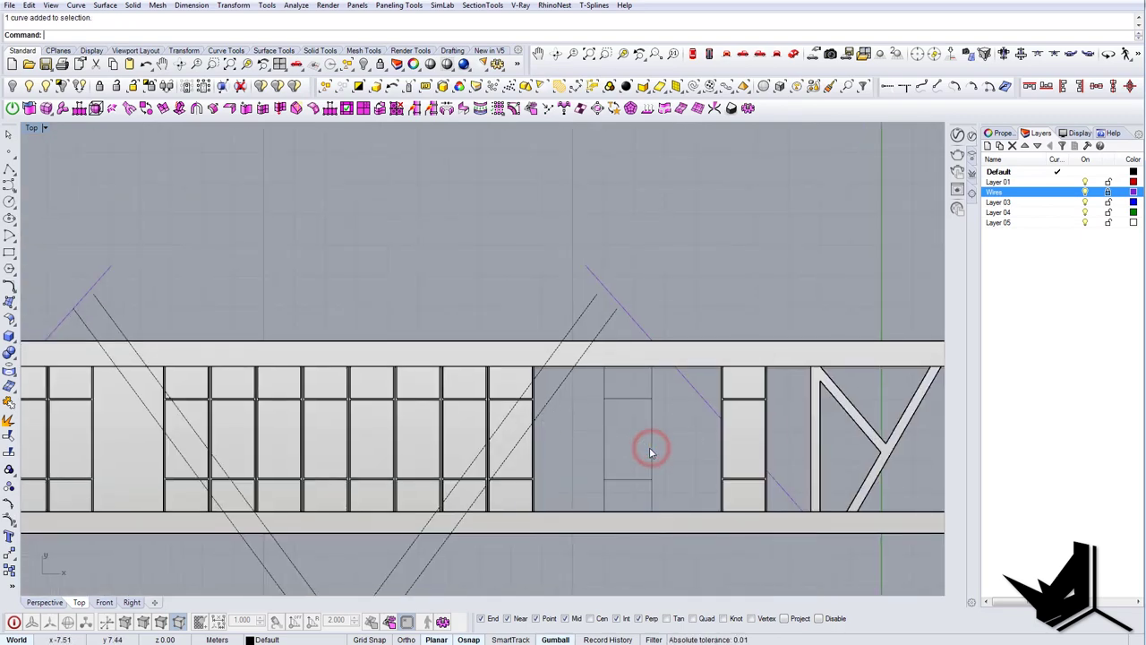
Step: Copy the window block beside the central braces onto the vacated window outline, aligning the midpoints of their upper crossbars
drag(727, 445, 616, 443)
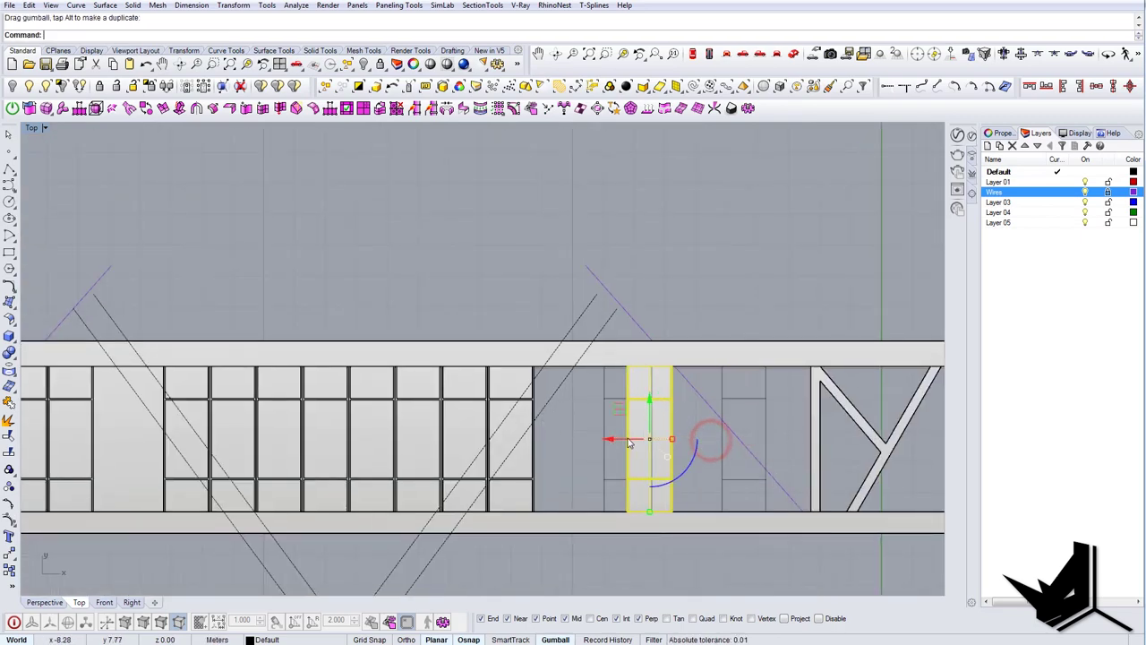
key(ctrl+z)
scroll(746, 394, up, 6)
text(copy)
key(Return)
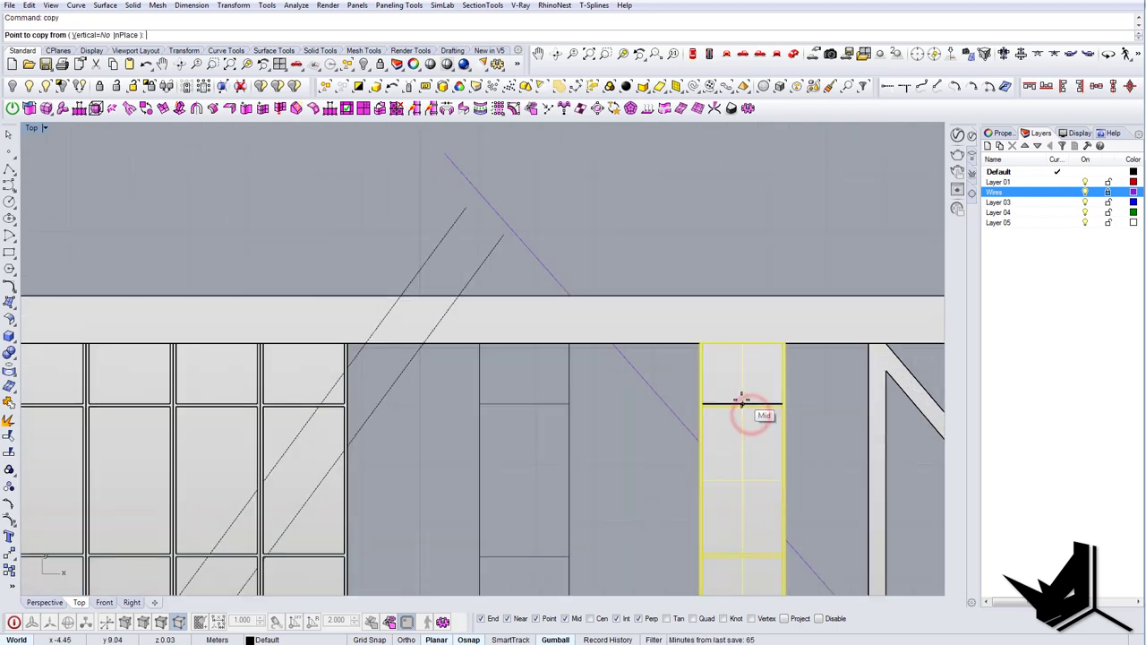
click(742, 403)
click(522, 403)
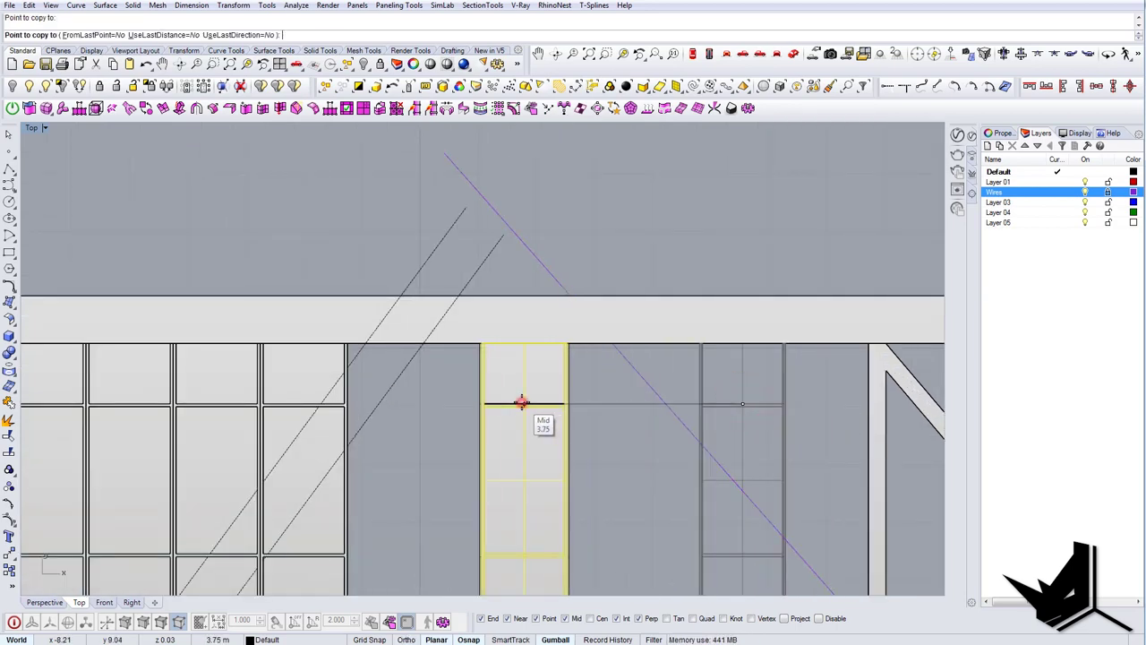
right_click(522, 403)
Step: Explode the copied window block into separate parts
scroll(522, 403, up, 4)
scroll(528, 433, down, 8)
scroll(527, 380, up, 8)
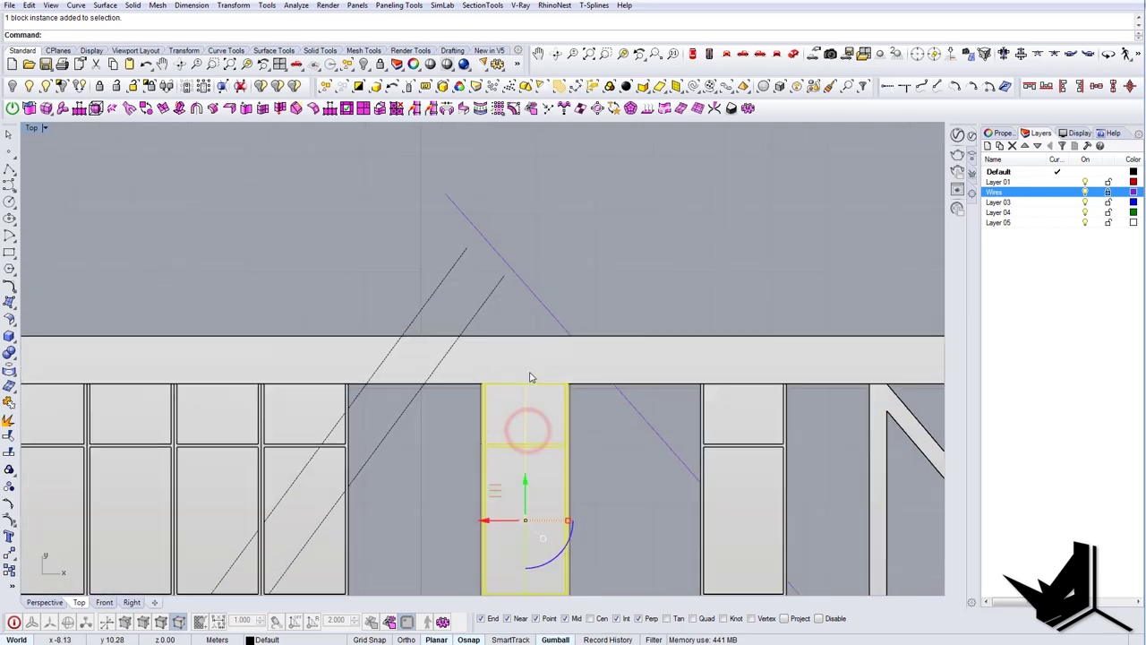
text(SC1)
click(542, 439)
scroll(542, 439, down, 6)
text(Explode)
right_drag(543, 440, 546, 350)
key(Return)
Step: Stretch the exploded window horizontally with Scale1D from its middle until its frame edge meets the drawn outline
text(SC1)
key(Return)
scroll(540, 348, up, 8)
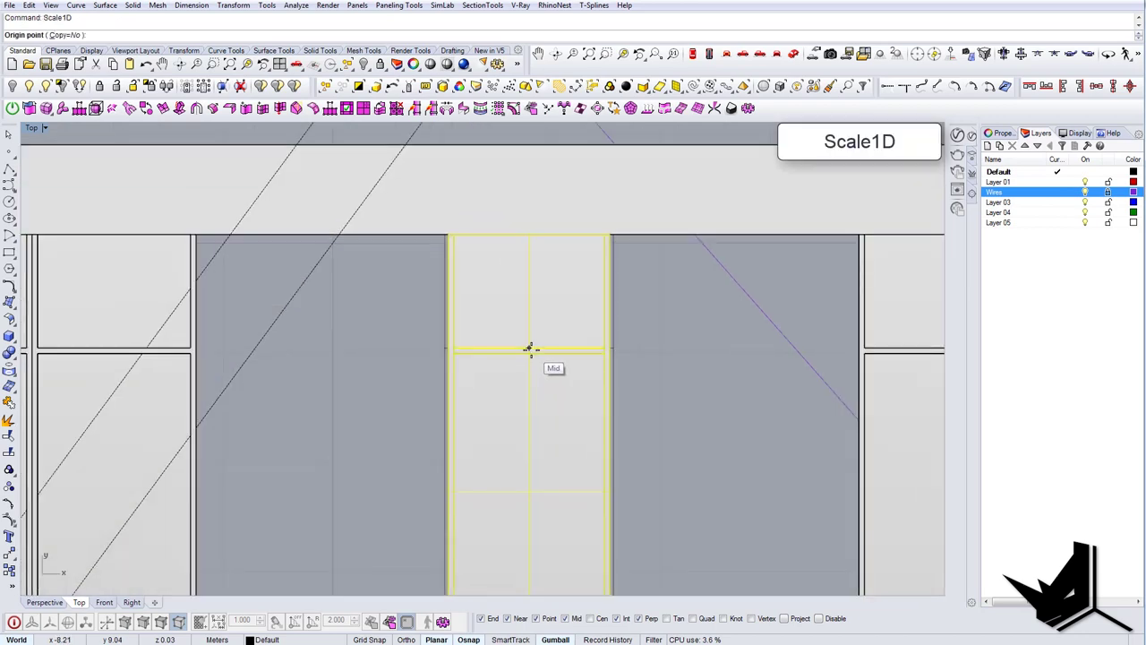
click(530, 346)
scroll(651, 349, up, 2)
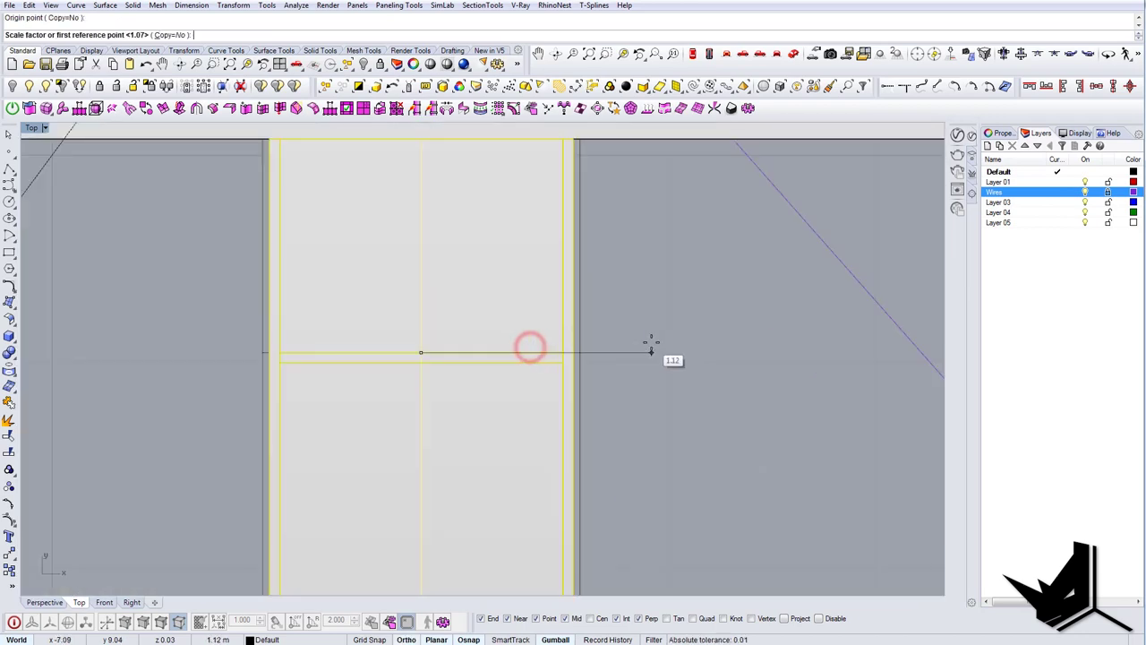
click(573, 351)
click(579, 352)
key(Escape)
scroll(597, 360, down, 12)
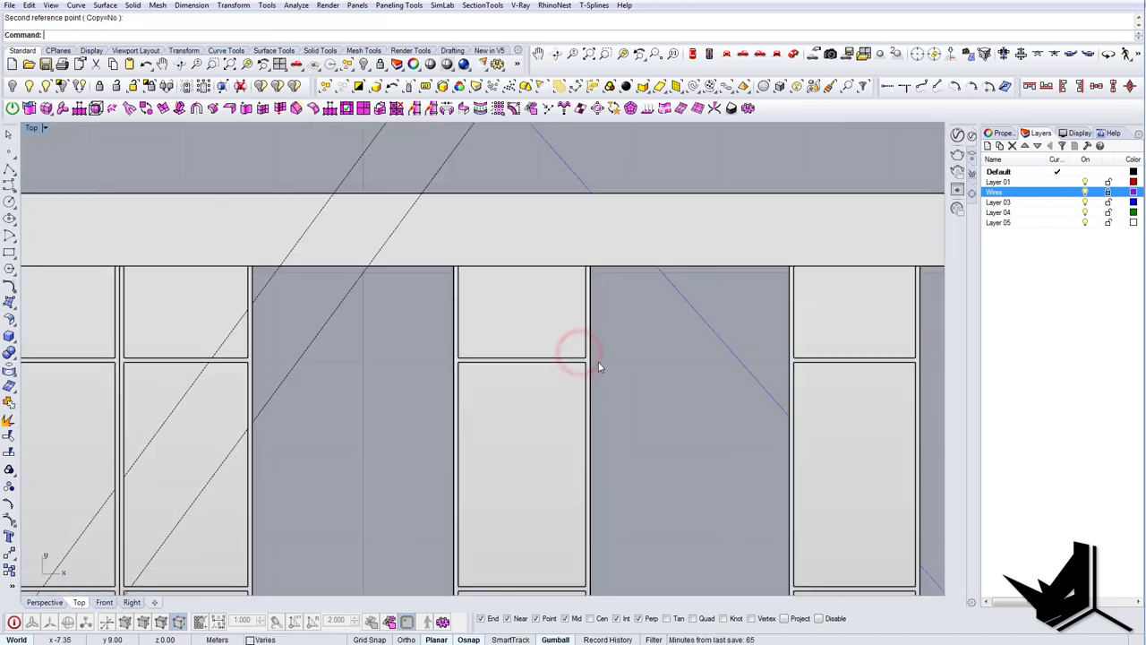
Step: Group all parts of the resized window
click(565, 381)
click(575, 361)
right_drag(646, 464, 446, 436)
scroll(447, 436, down, 10)
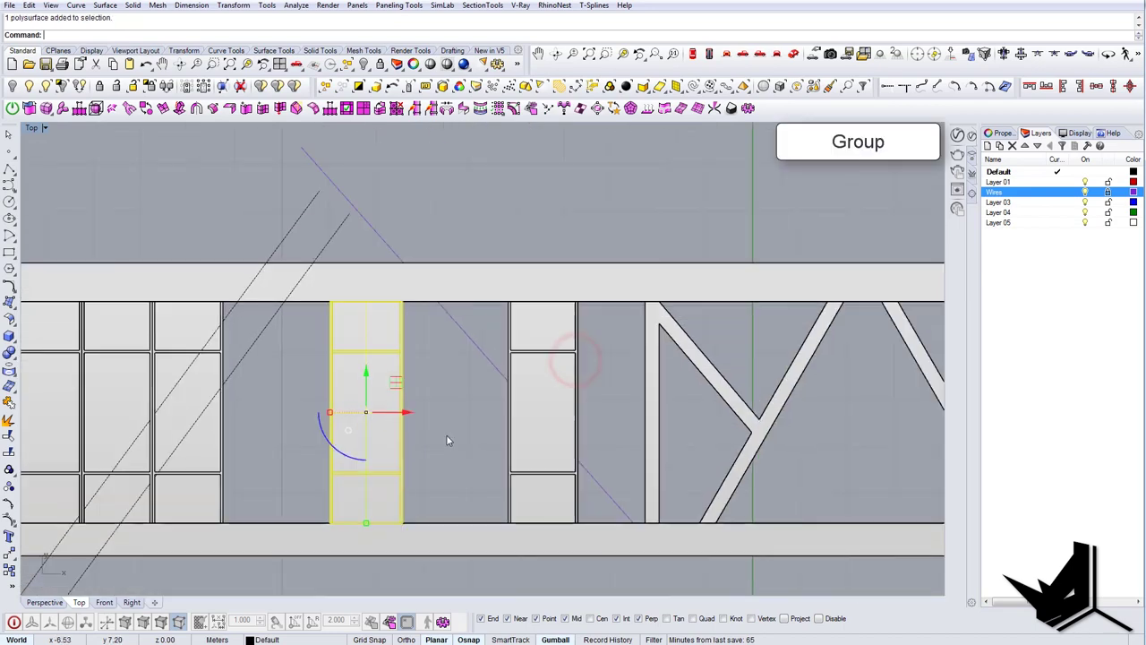
key(ctrl+g)
Step: Delete the matching single window on the other half of the truss and mirror the resized window group into its place
right_drag(821, 429, 639, 424)
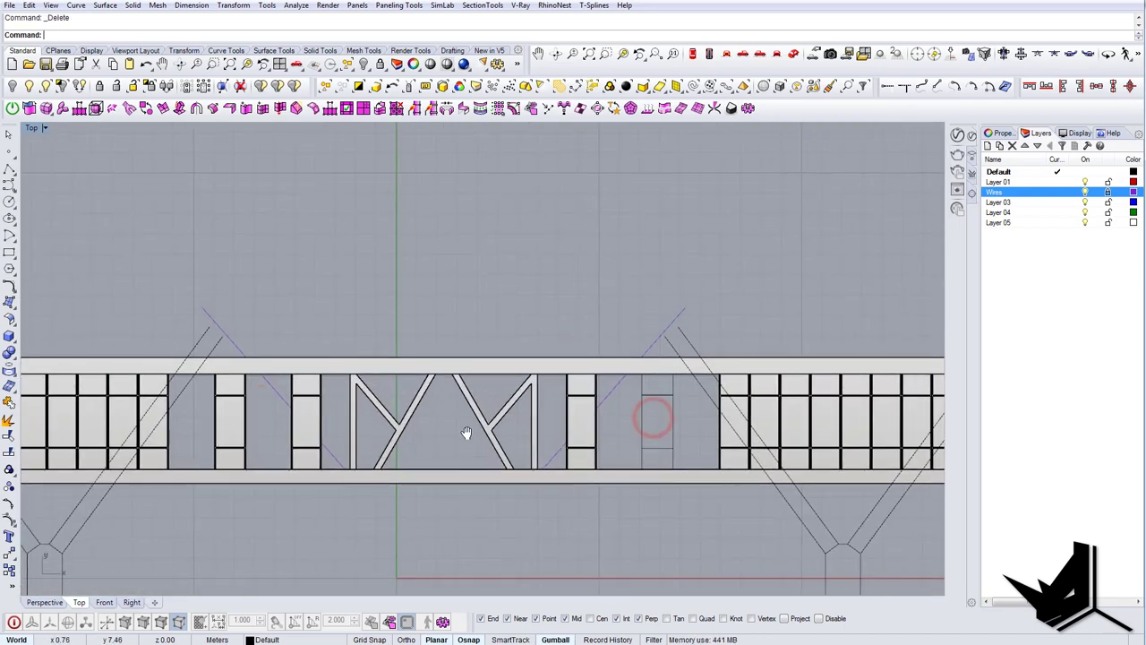
right_drag(466, 433, 610, 449)
scroll(475, 403, down, 3)
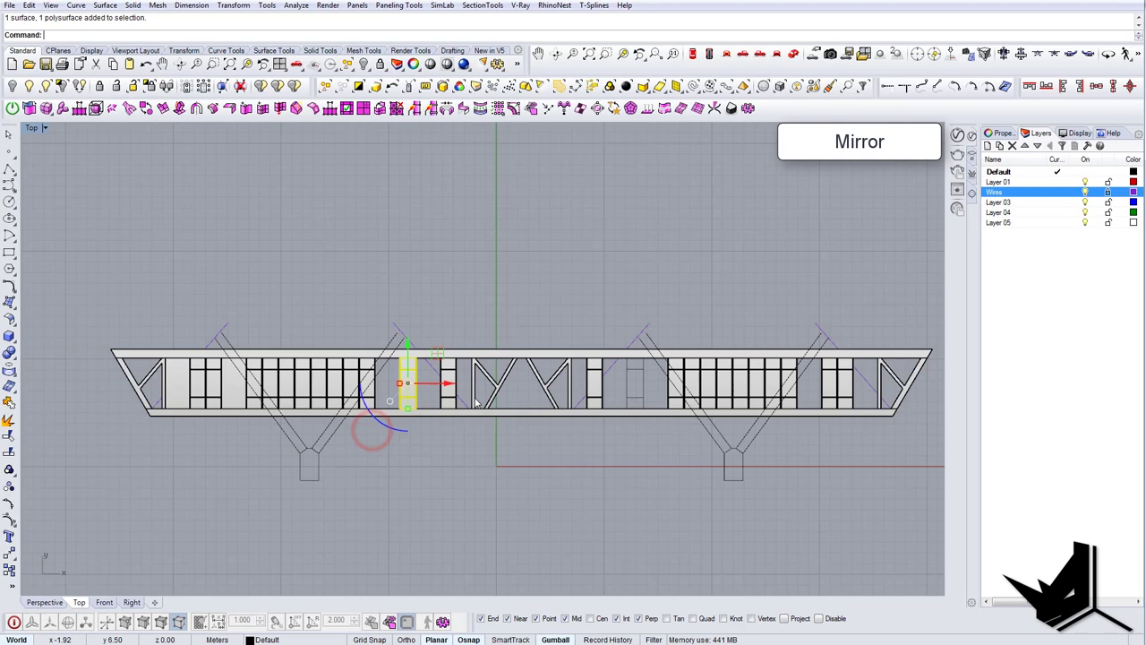
click(522, 418)
scroll(645, 385, up, 6)
scroll(516, 402, down, 8)
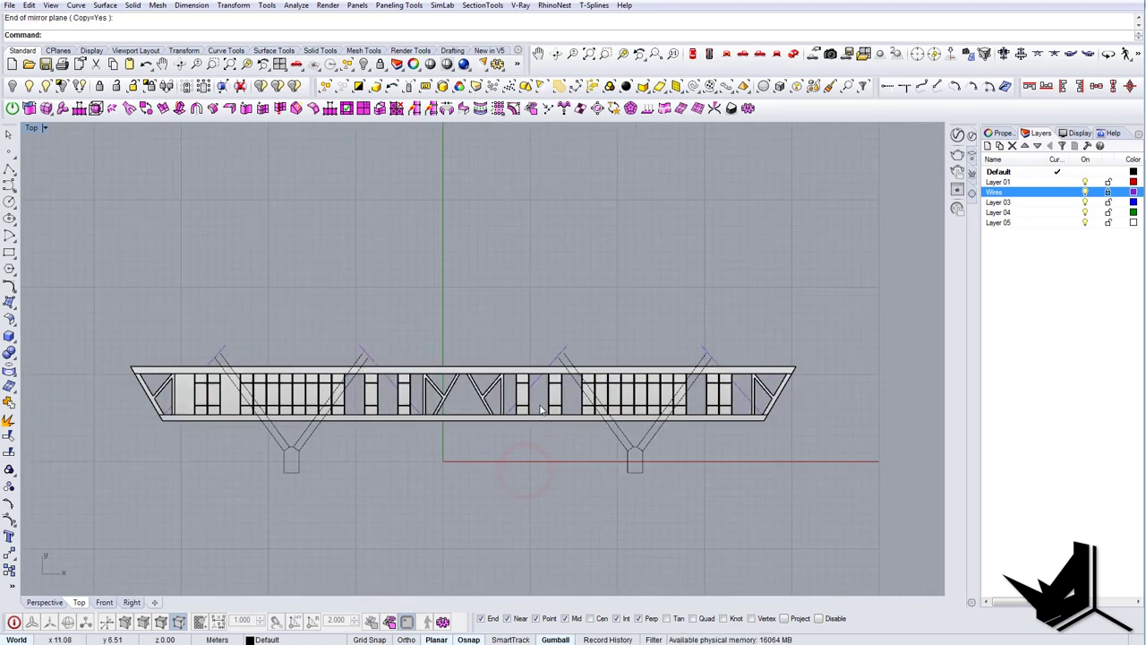
Step: Use CurveBoolean on the truss curves to outline the two empty bays on either side of the resized window
right_drag(526, 394, 633, 409)
scroll(270, 416, up, 8)
right_drag(284, 402, 292, 412)
right_drag(667, 475, 478, 453)
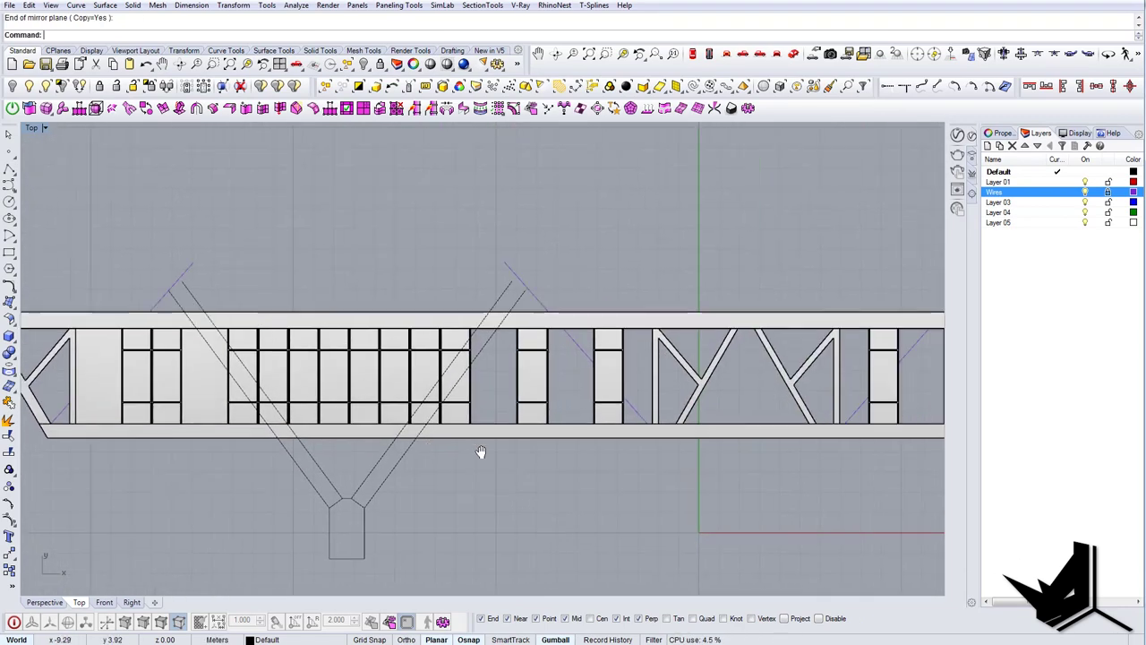
text(cb)
key(Return)
right_drag(704, 477, 389, 431)
scroll(388, 431, down, 8)
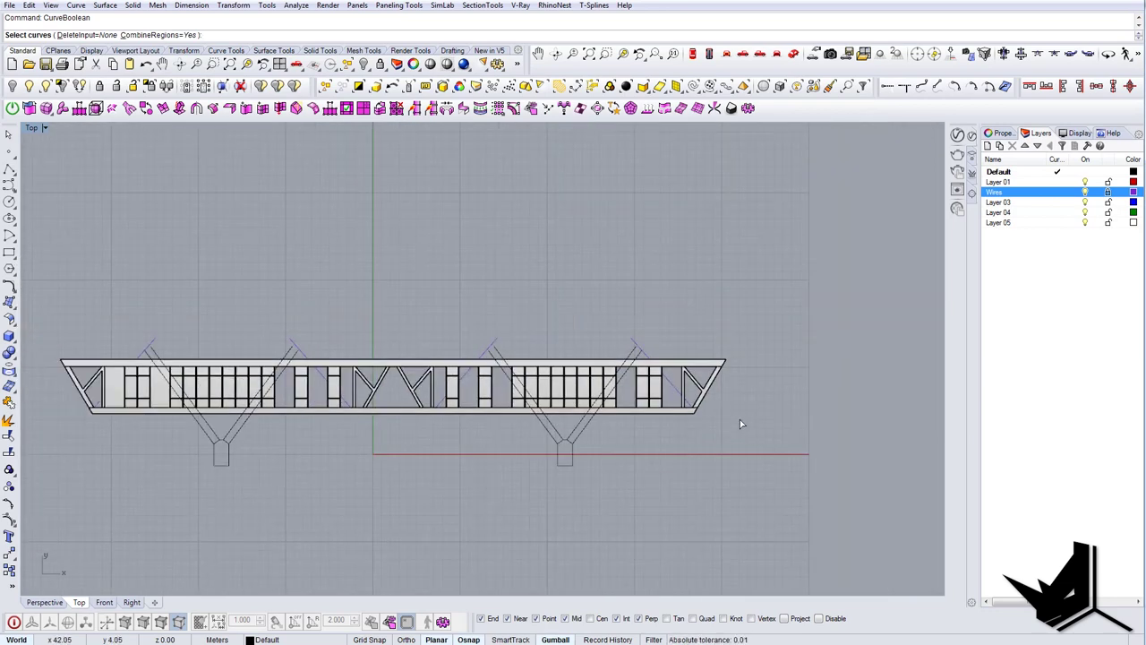
right_drag(479, 433, 778, 453)
scroll(708, 436, up, 2)
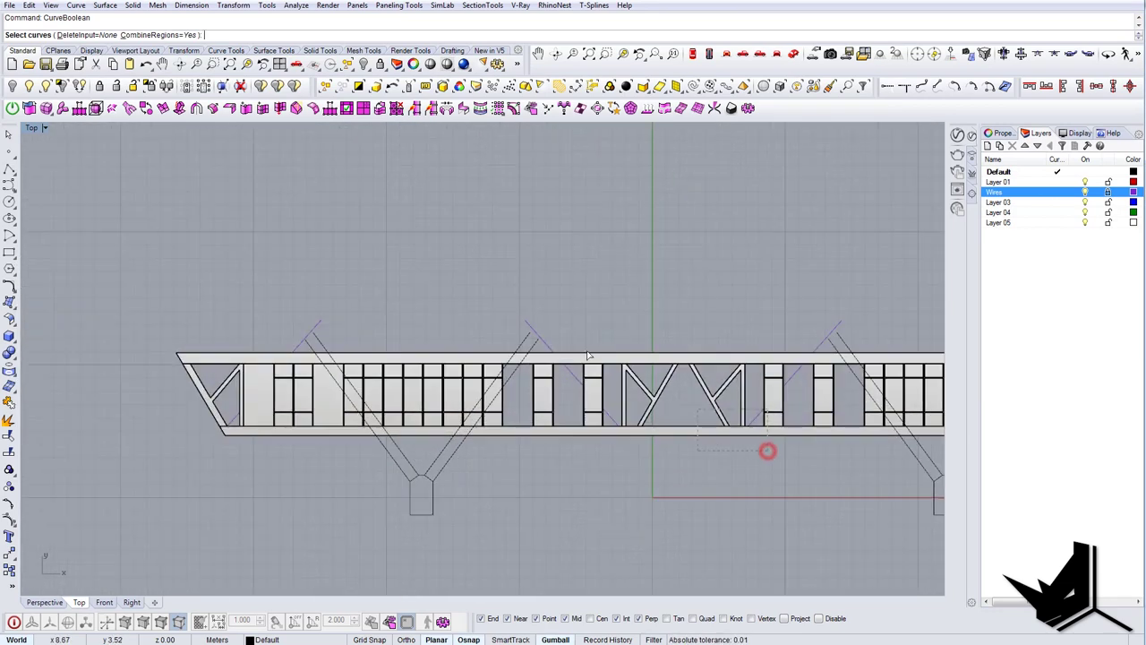
drag(489, 317, 484, 317)
scroll(516, 363, up, 8)
key(Return)
click(526, 416)
click(494, 385)
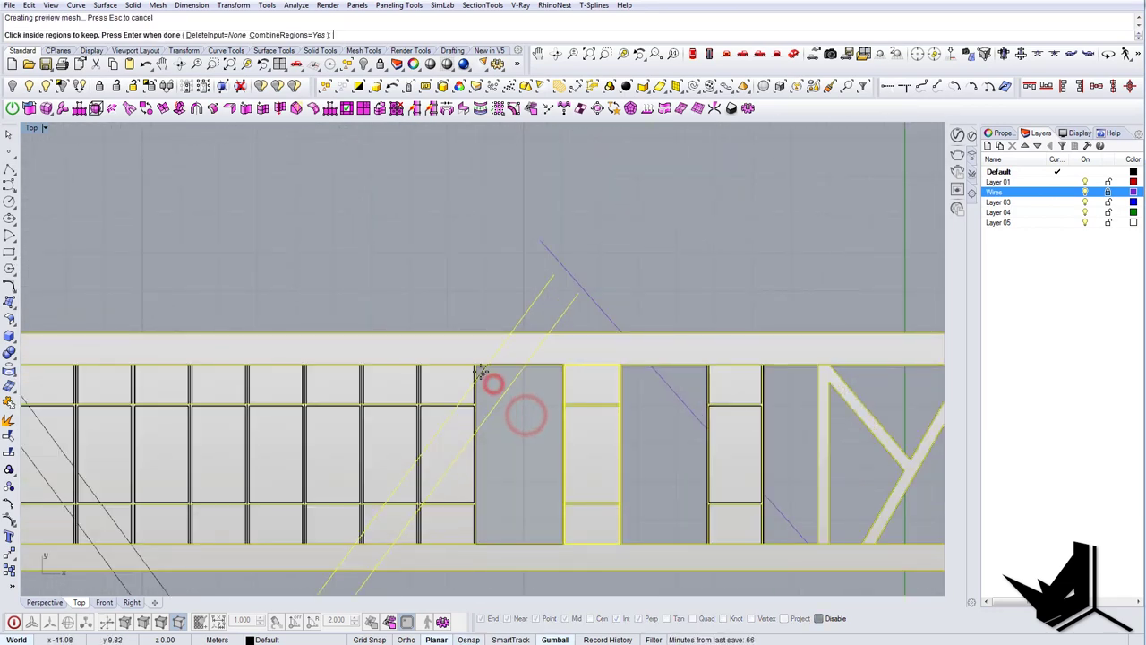
click(643, 417)
Step: Add the narrow bay beside the middle braces and the openings around both Y-shaped braces to the region outlines
right_drag(801, 422, 488, 413)
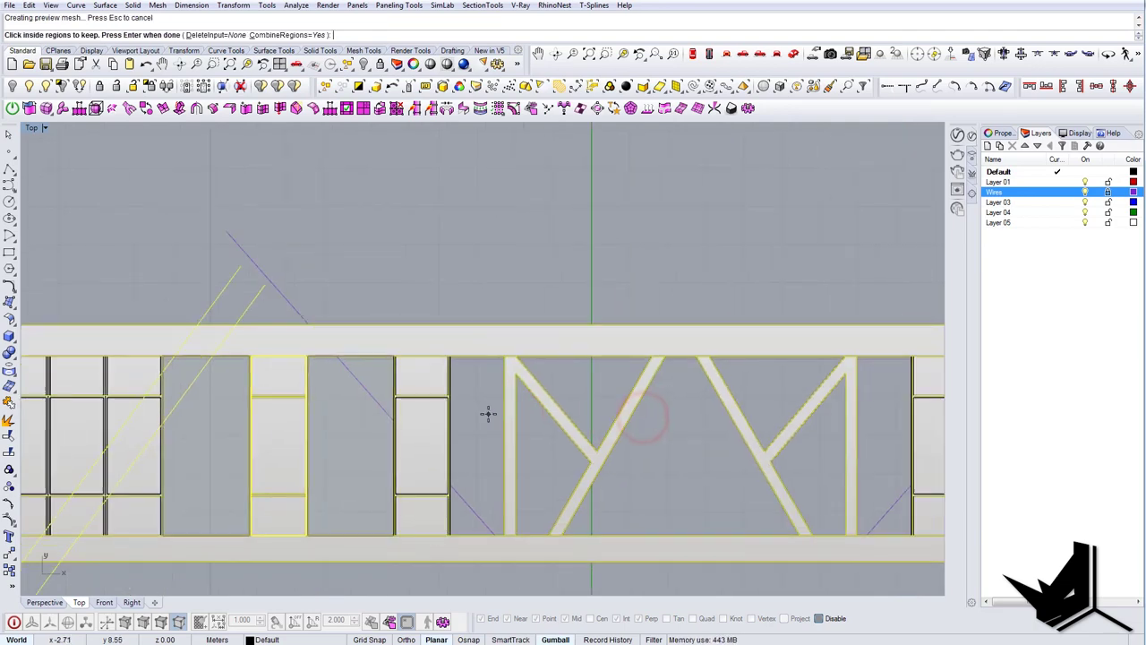
click(481, 424)
click(545, 448)
click(588, 397)
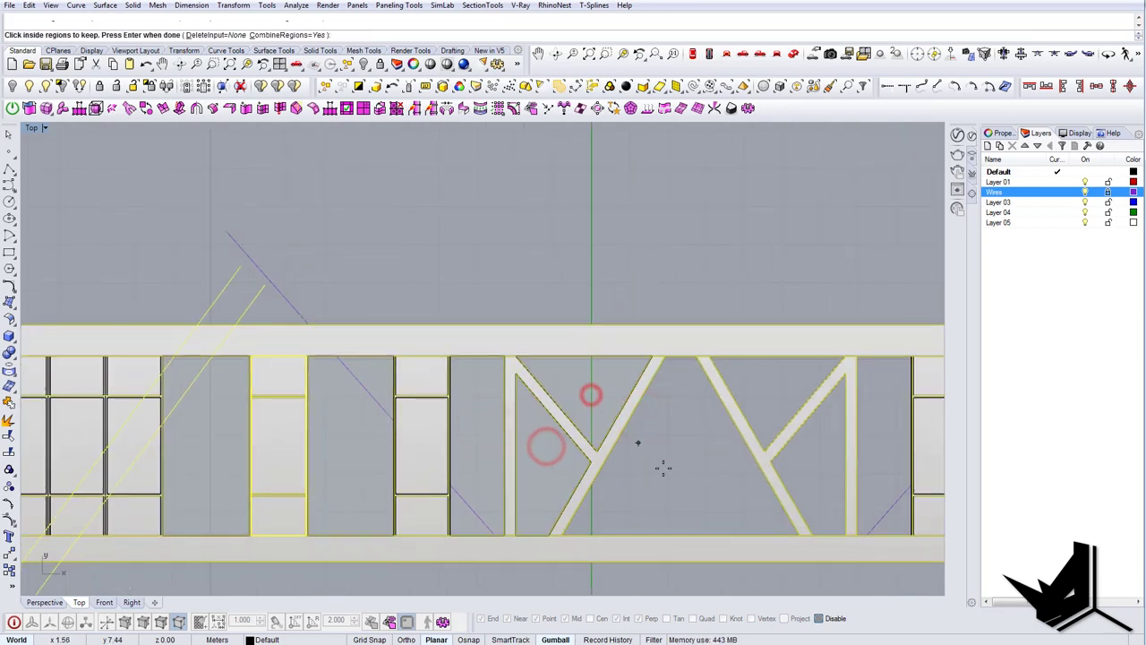
click(667, 473)
click(769, 396)
click(808, 447)
scroll(639, 455, down, 3)
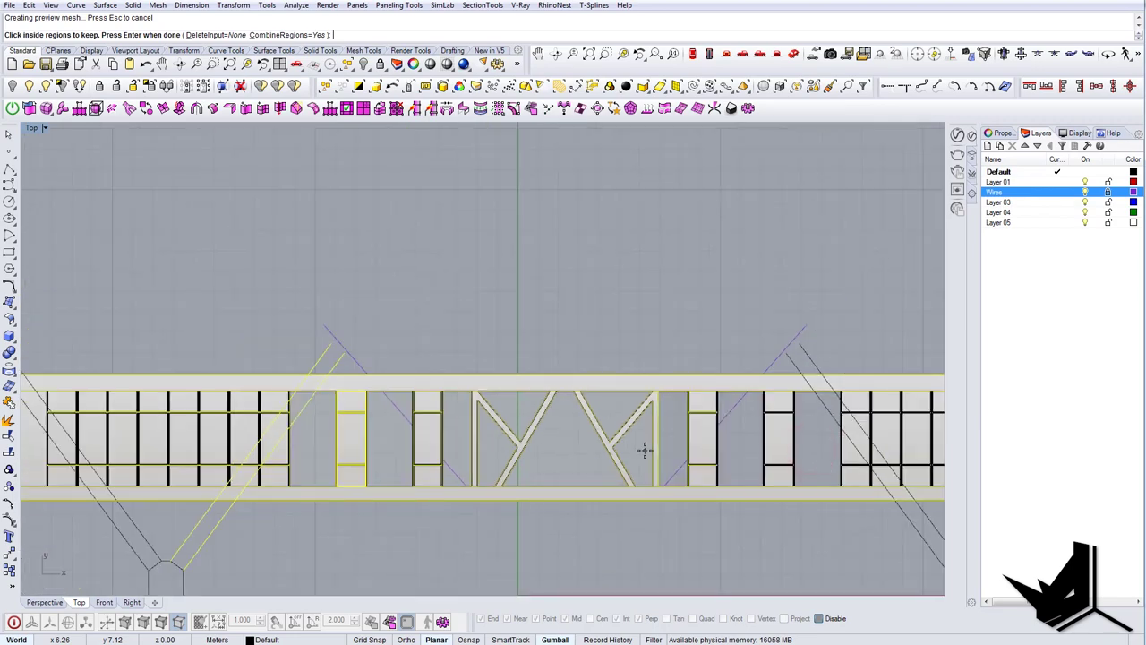
key(Return)
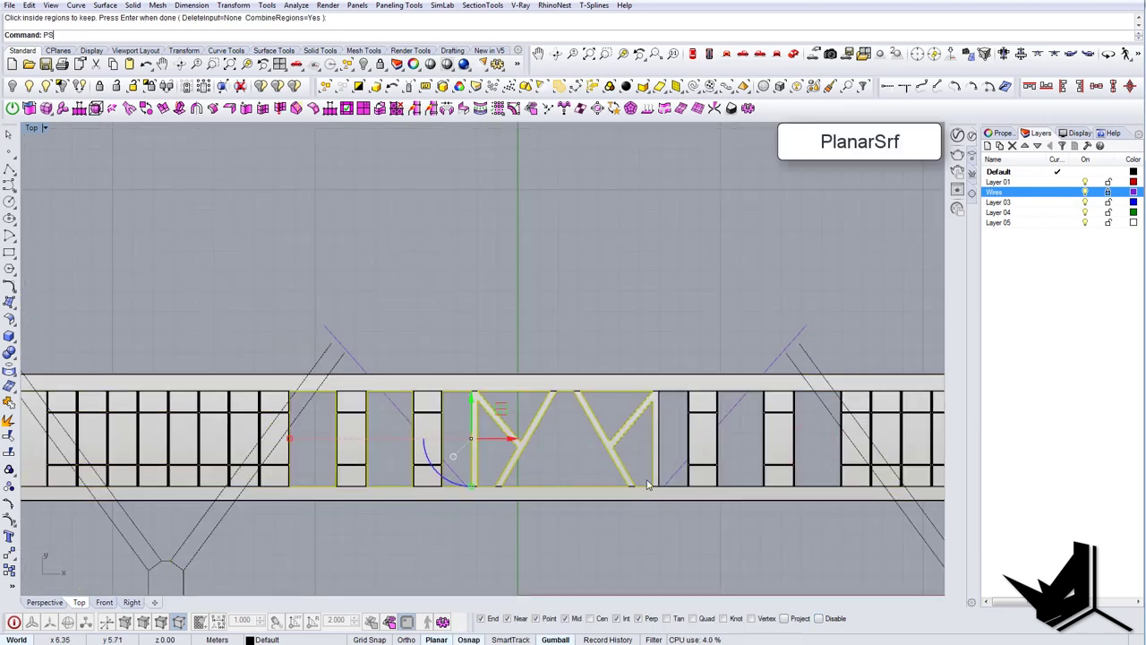
Step: Fill the extracted region outlines with planar surfaces using PlanarSrf
key(Return)
right_drag(516, 458, 667, 464)
key(Escape)
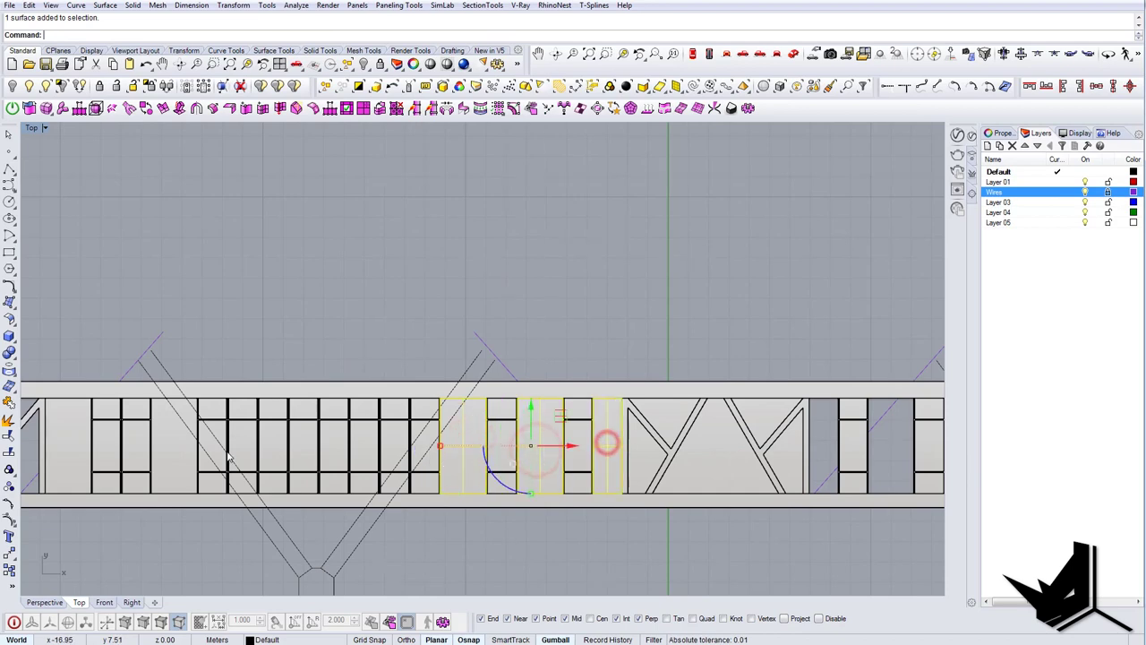
Step: Mirror the five plain bay surfaces across a vertical plane through the truss's midpoint onto the other half
scroll(229, 457, down, 3)
scroll(632, 485, up, 1)
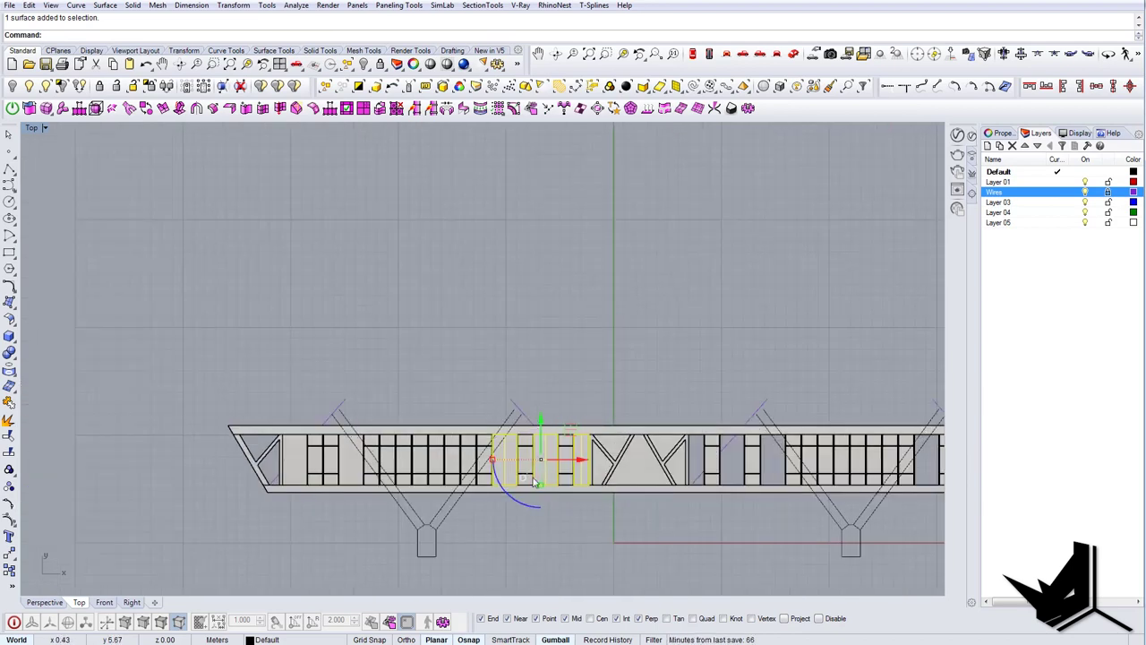
right_drag(693, 499, 595, 406)
click(544, 404)
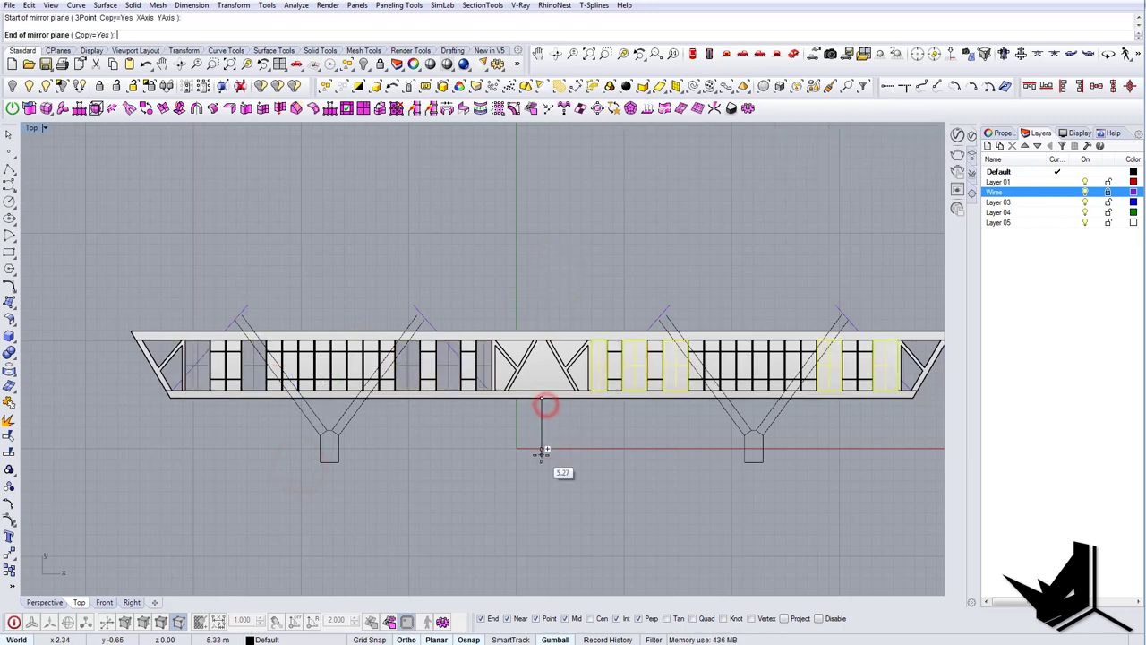
click(540, 455)
key(Escape)
right_drag(679, 469, 616, 478)
scroll(616, 481, down, 3)
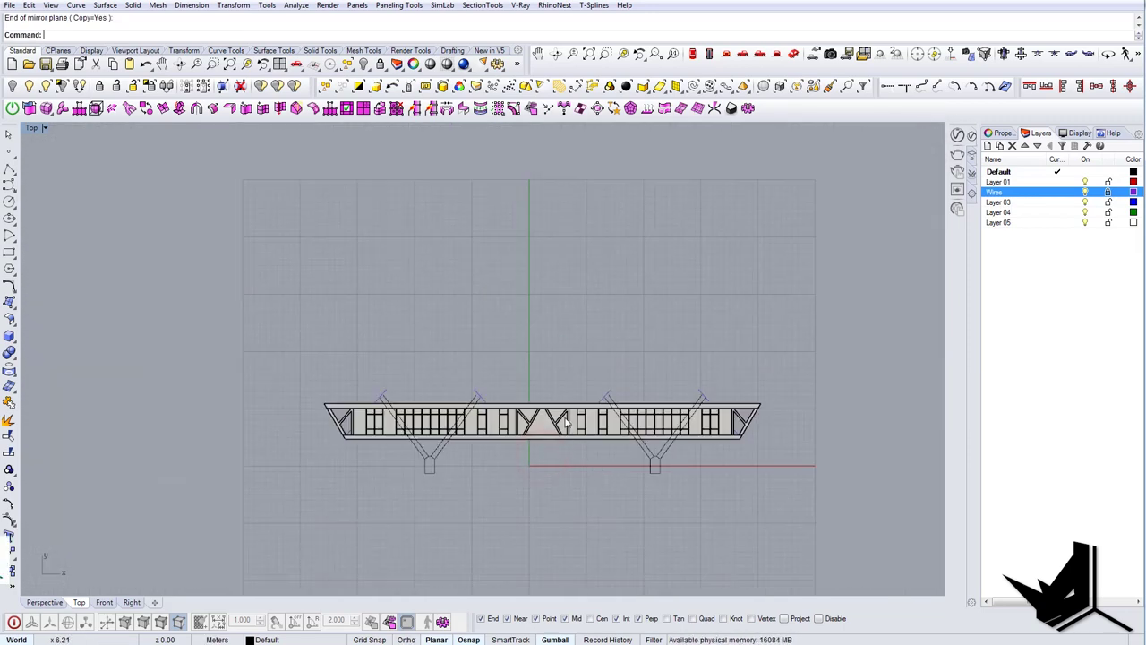
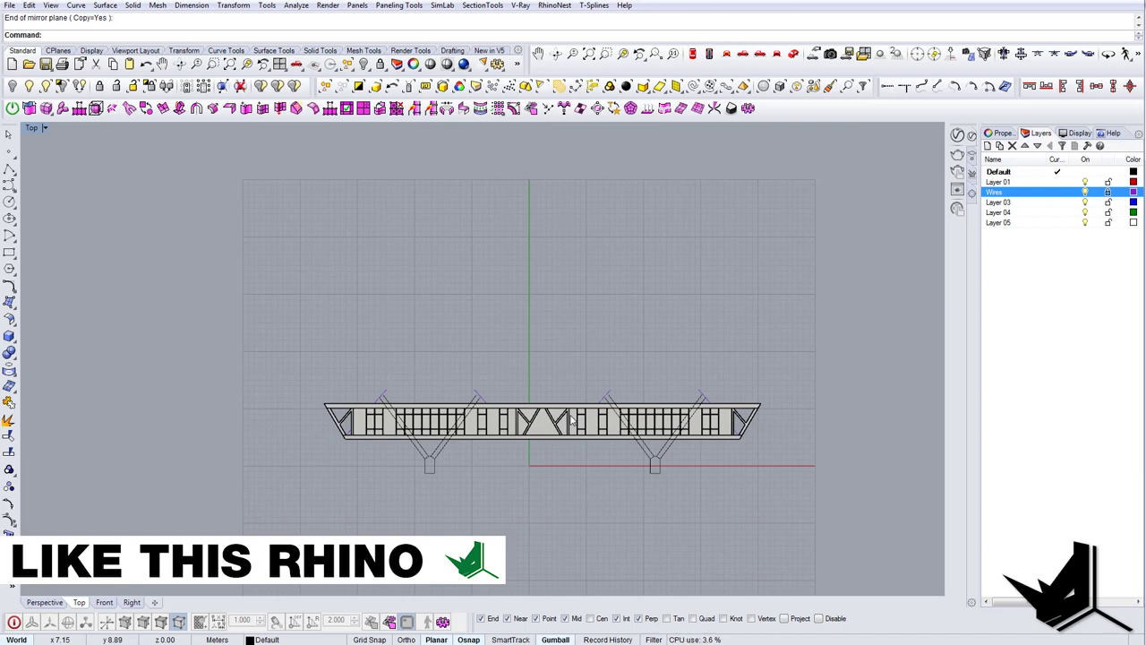
Step: Try to rotate the whole truss upright about its long axis in the perspective view
click(794, 55)
right_drag(646, 448, 306, 287)
drag(306, 287, 539, 467)
right_drag(539, 468, 512, 460)
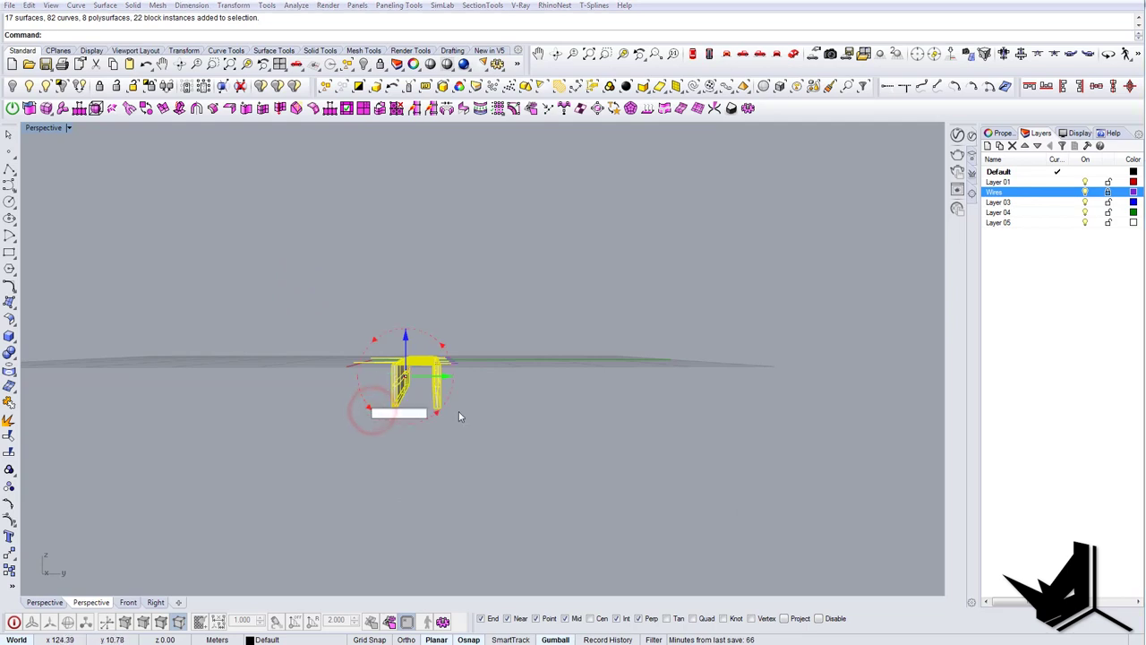
key(Escape)
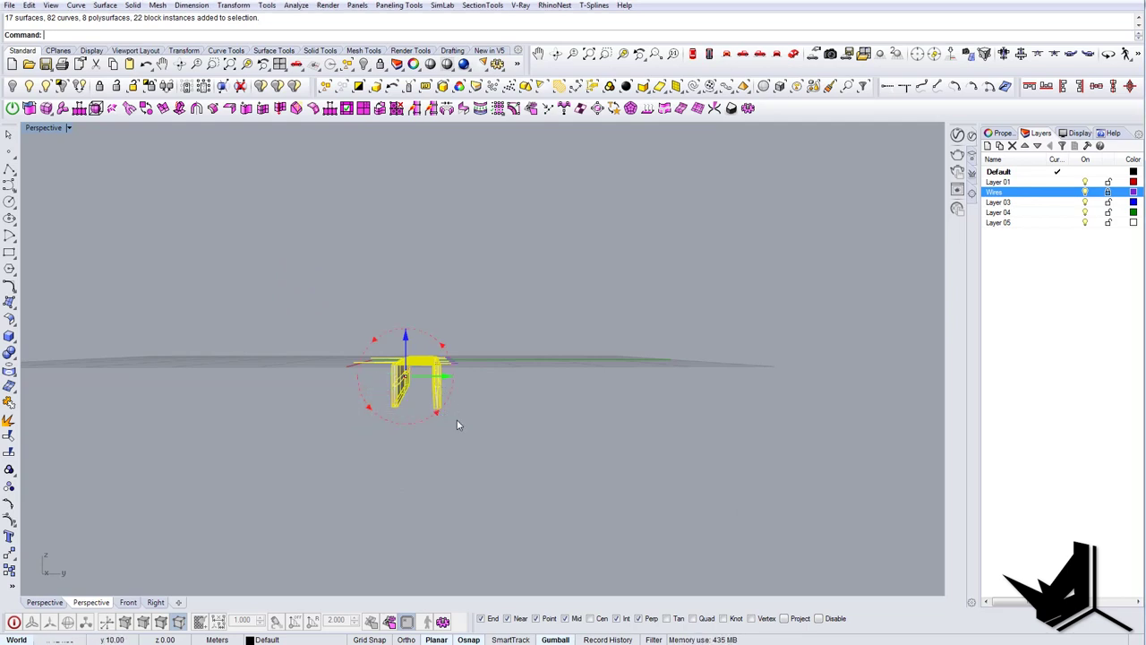
right_drag(456, 425, 457, 444)
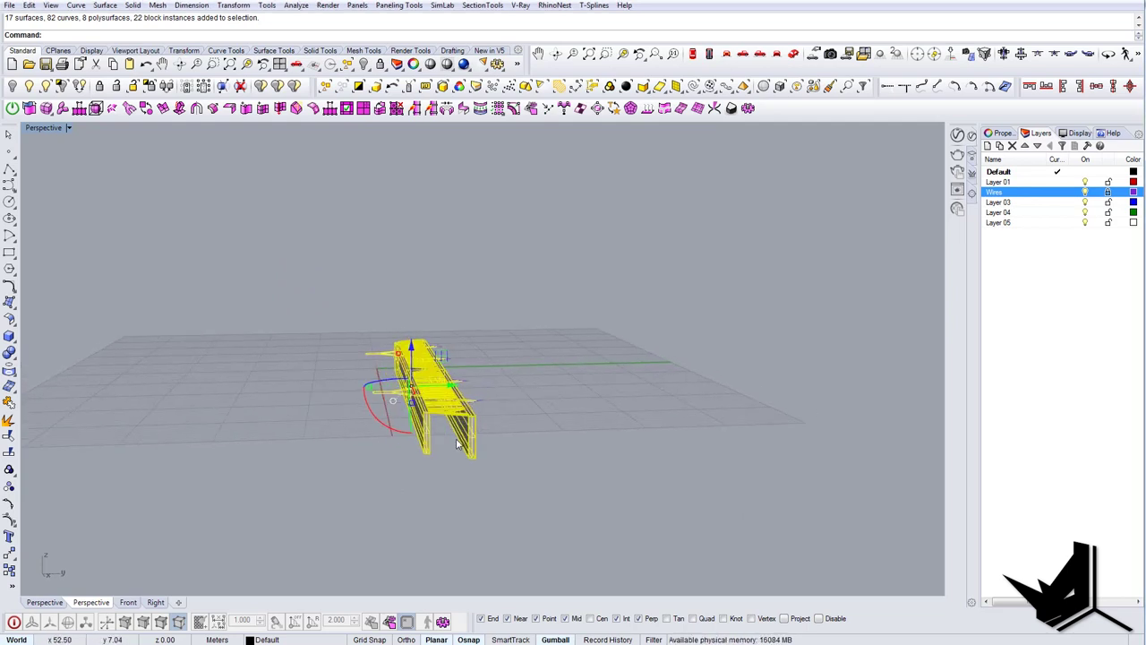
click(371, 421)
right_drag(379, 429, 362, 402)
key(Return)
Step: Try to move the upright truss vertically from a support leg's foot corner to ground level
text(M)
key(Return)
scroll(445, 454, up, 5)
click(505, 431)
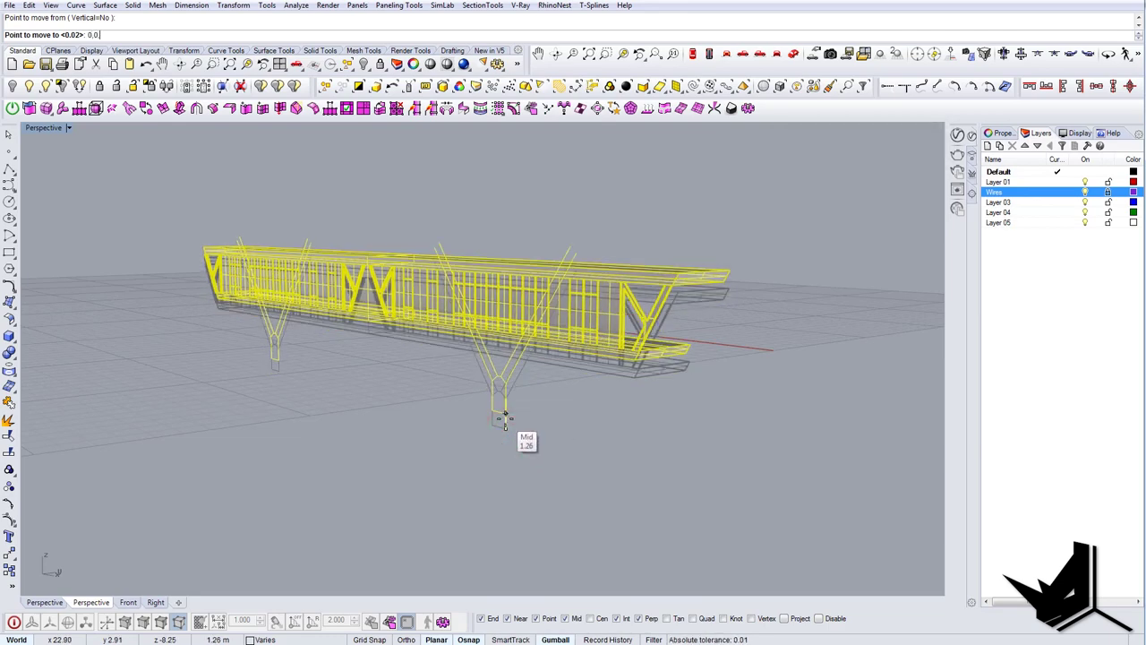
key(Return)
click(473, 413)
right_drag(428, 216, 448, 323)
Step: Undo the move and the rotation of the truss and clear the selection
key(ctrl+z)
key(ctrl+z)
key(Escape)
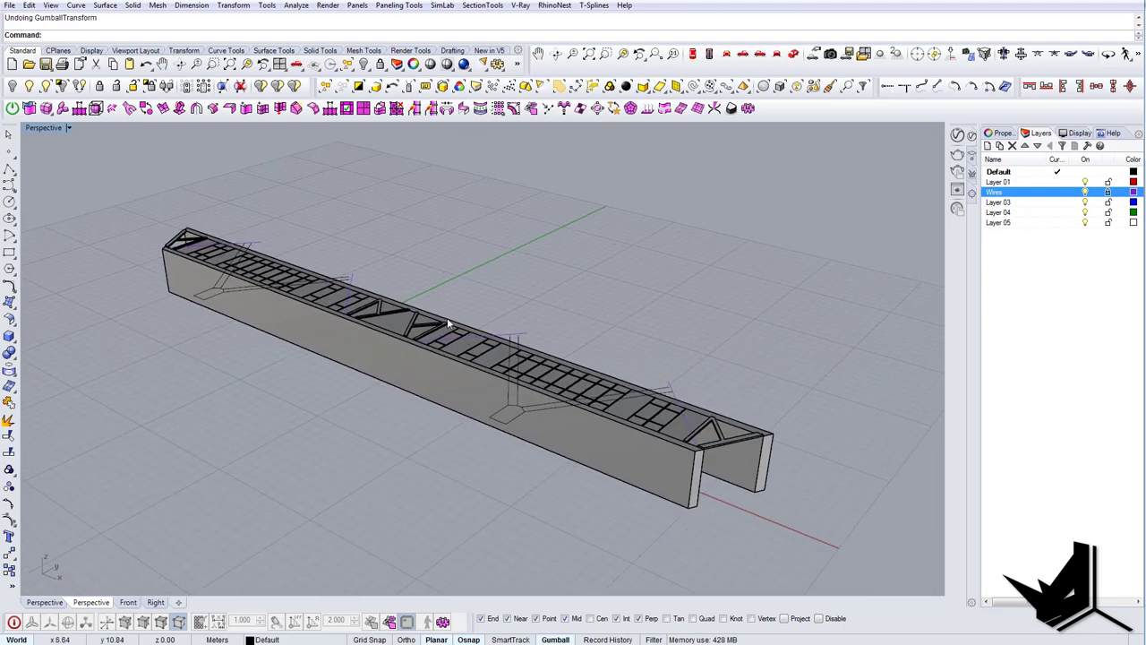
Step: Rotate the whole truss, this time including the curves on the Wires layer, 90 degrees to stand upright
mouse_move(806, 331)
right_down()
mouse_move(585, 350)
mouse_move(440, 295)
right_up()
drag(486, 423, 487, 425)
right_drag(365, 355, 310, 328)
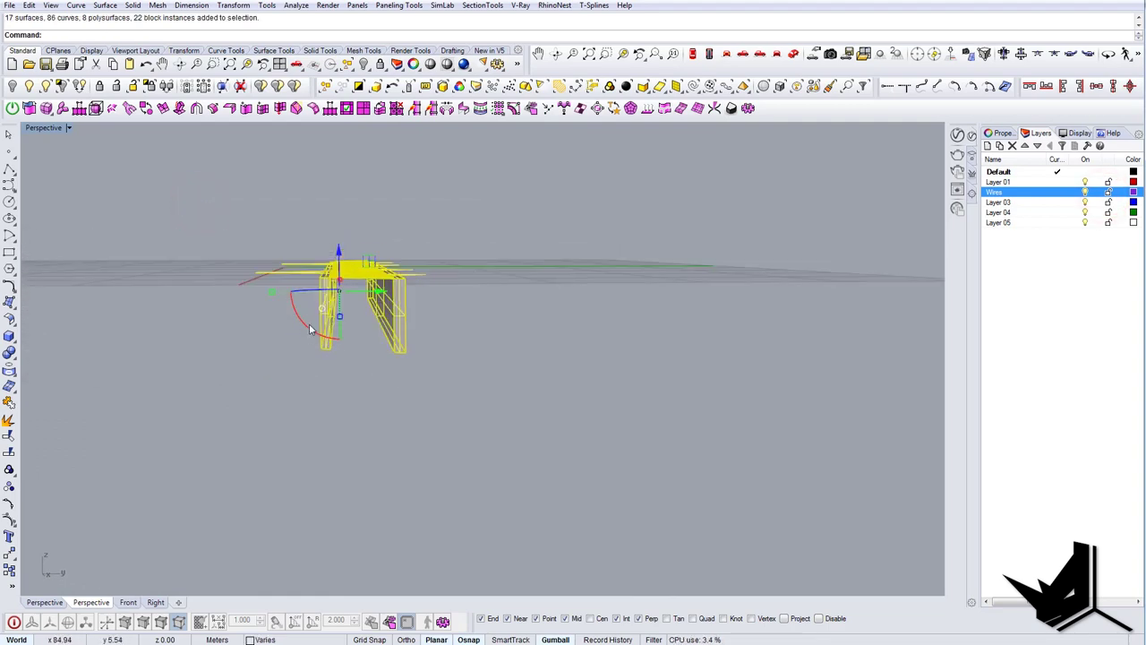
text(90)
key(Return)
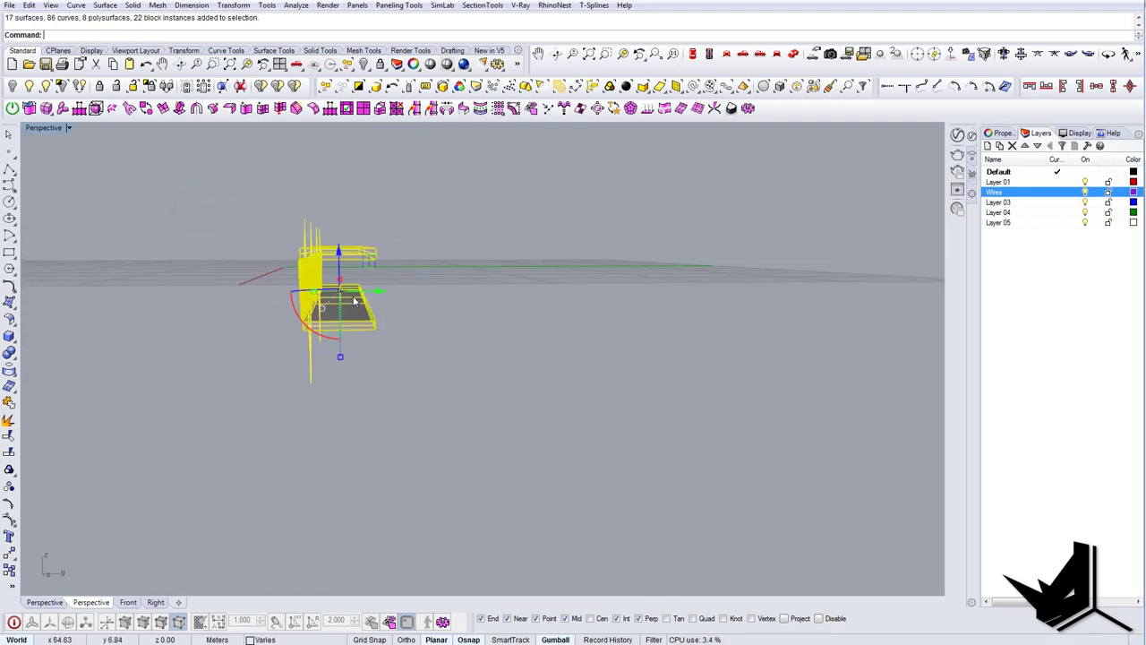
right_drag(352, 301, 467, 371)
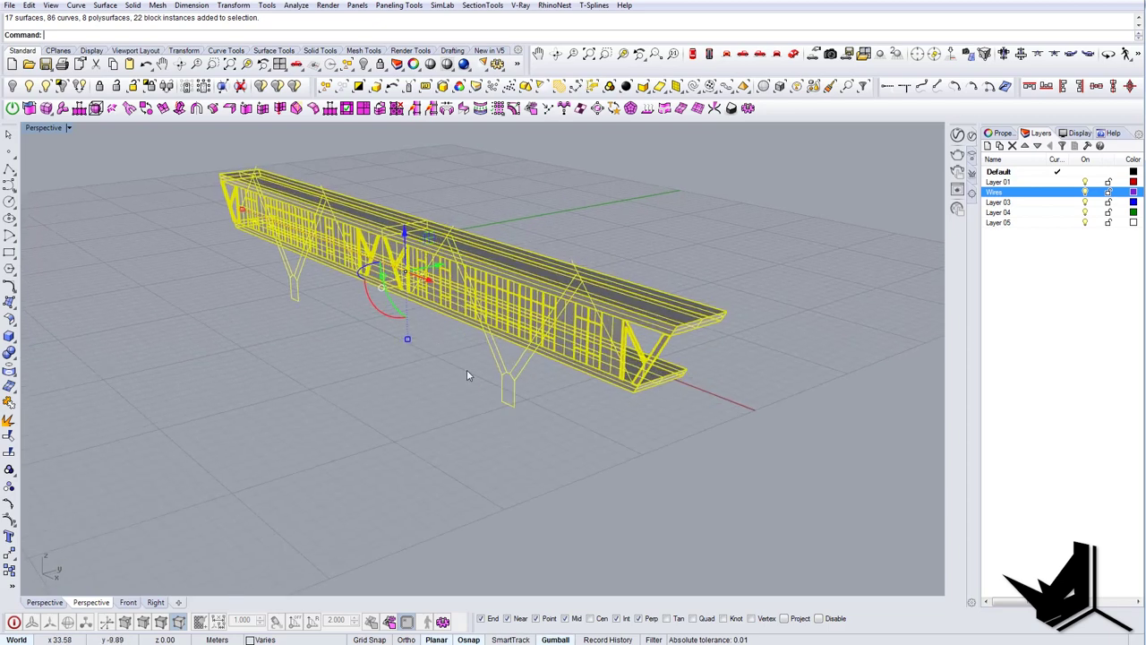
Step: Move the upright truss vertically from a support leg's foot corner, with 0,0,0 as the target point
text(m)
key(Return)
scroll(481, 411, up, 5)
click(552, 401)
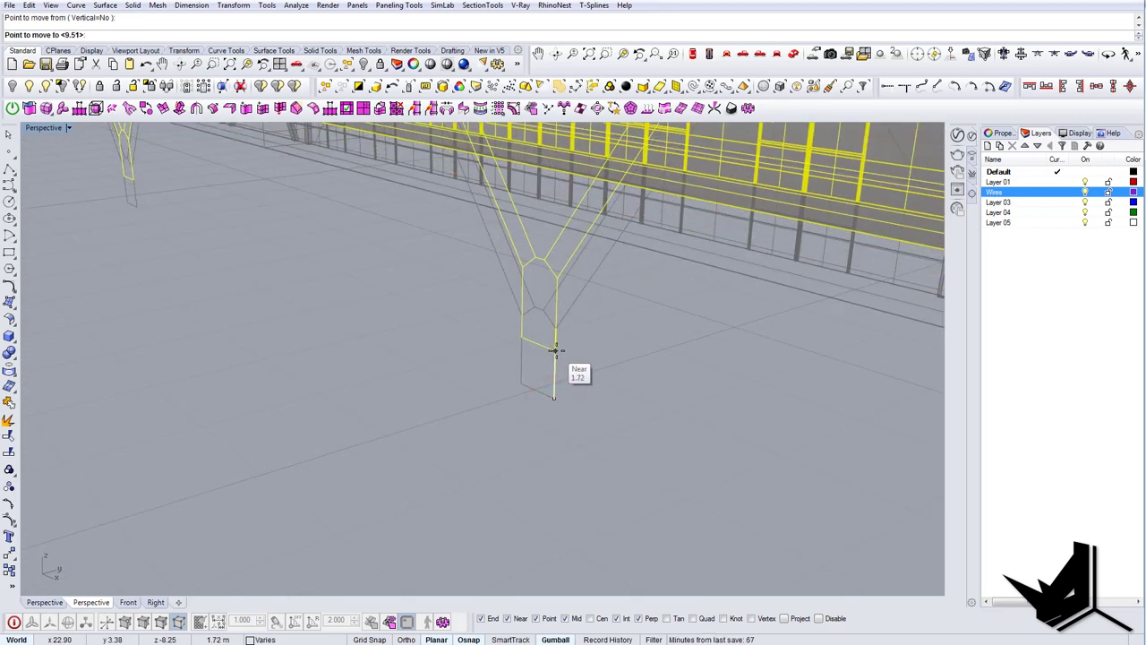
key(Return)
scroll(562, 351, down, 8)
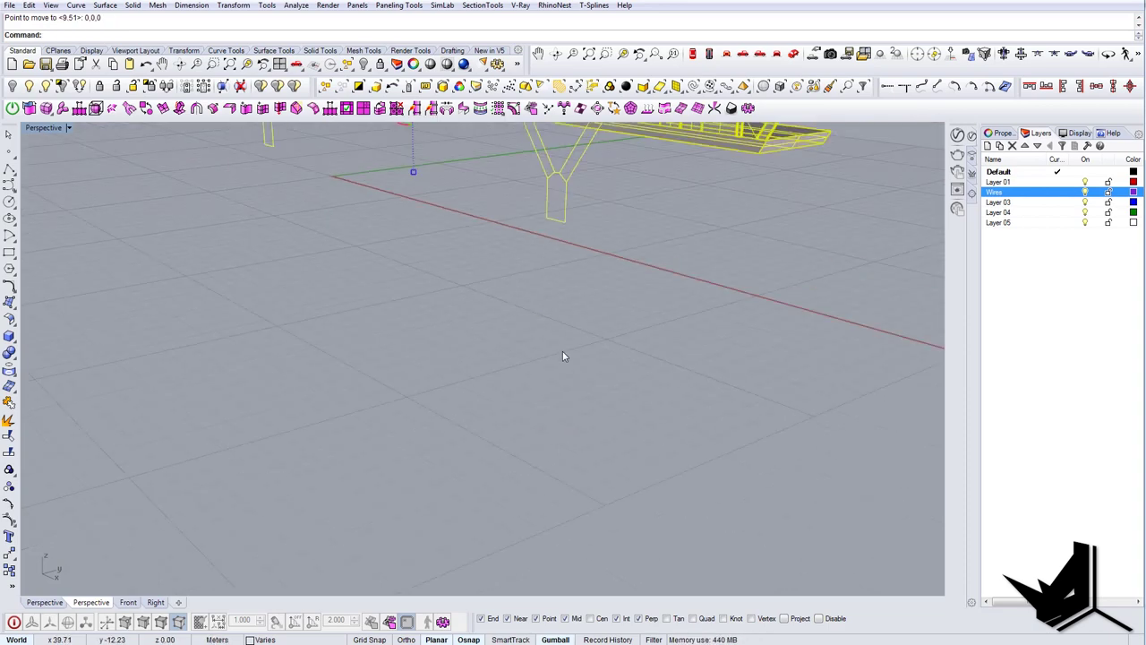
right_drag(439, 342, 527, 309)
key(Escape)
scroll(526, 309, up, 4)
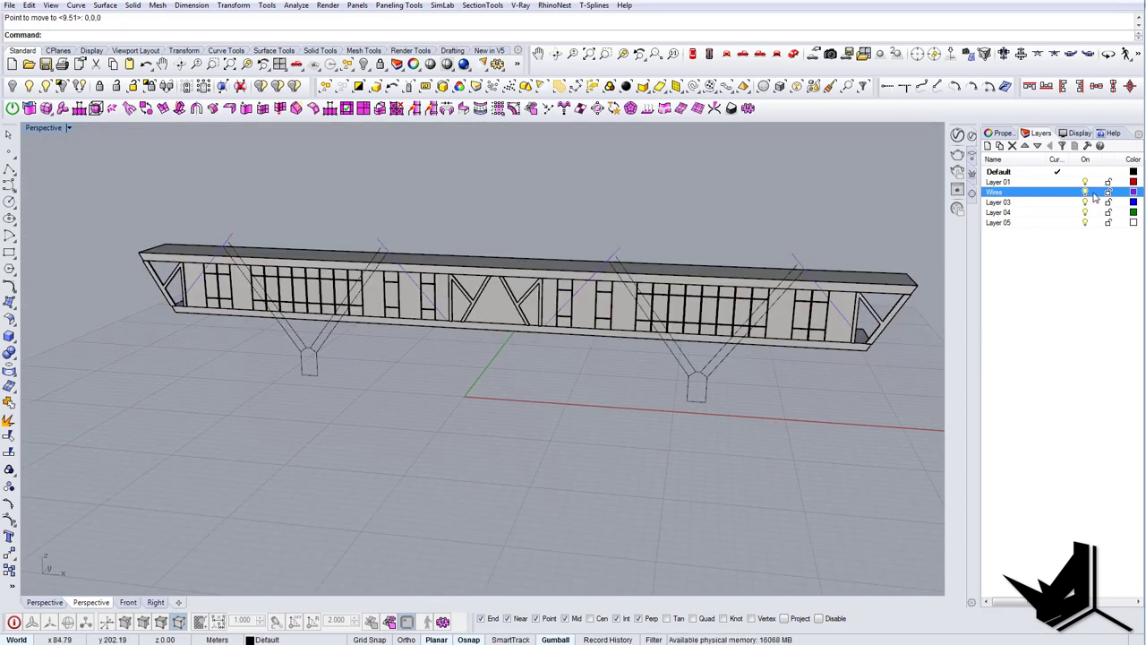
Step: Widen the top and bottom slabs together with Scale1D, starting from their front end corner and stretching across the truss's depth
right_drag(658, 332, 519, 247)
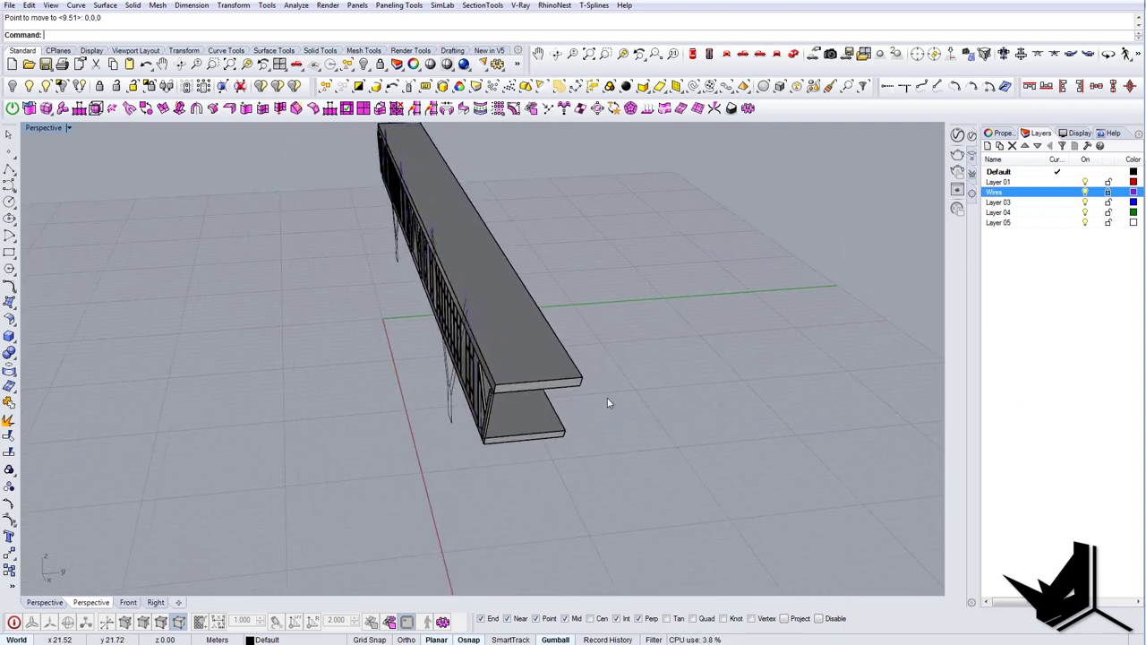
right_drag(607, 403, 546, 382)
drag(540, 407, 474, 268)
right_drag(486, 384, 500, 400)
scroll(497, 405, up, 6)
text(SC)
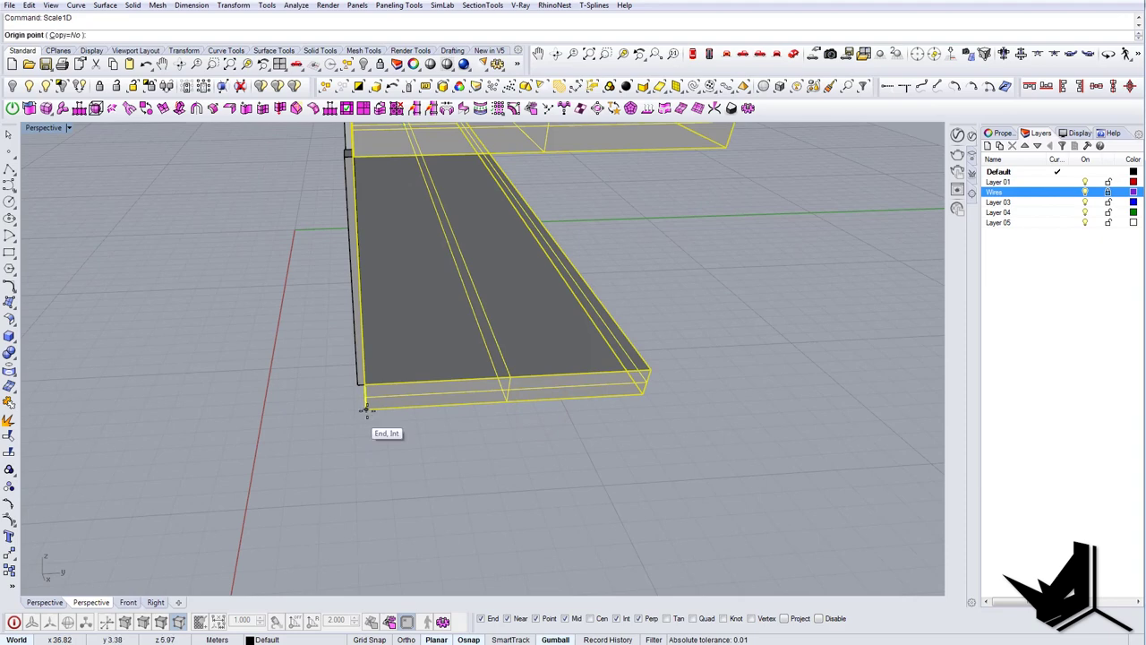
scroll(647, 395, down, 8)
right_drag(641, 394, 678, 383)
scroll(612, 386, up, 4)
click(653, 387)
key(Escape)
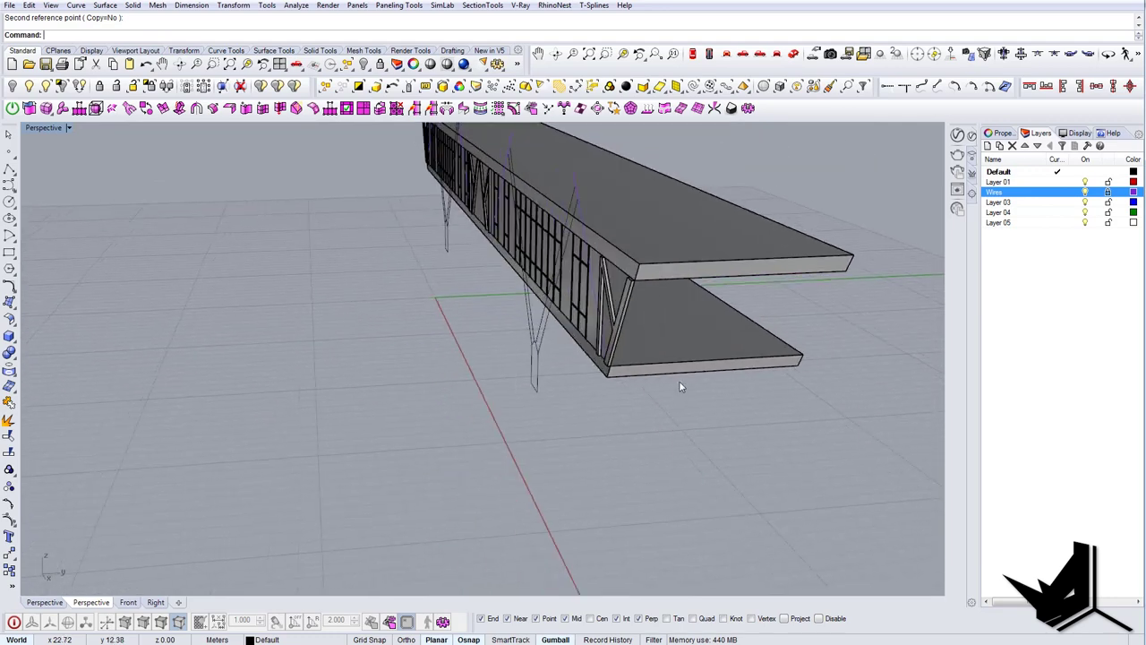
Step: Select the Y-shaped braces at the ends and in the middle of the truss façade
scroll(627, 382, down, 8)
right_drag(579, 382, 632, 369)
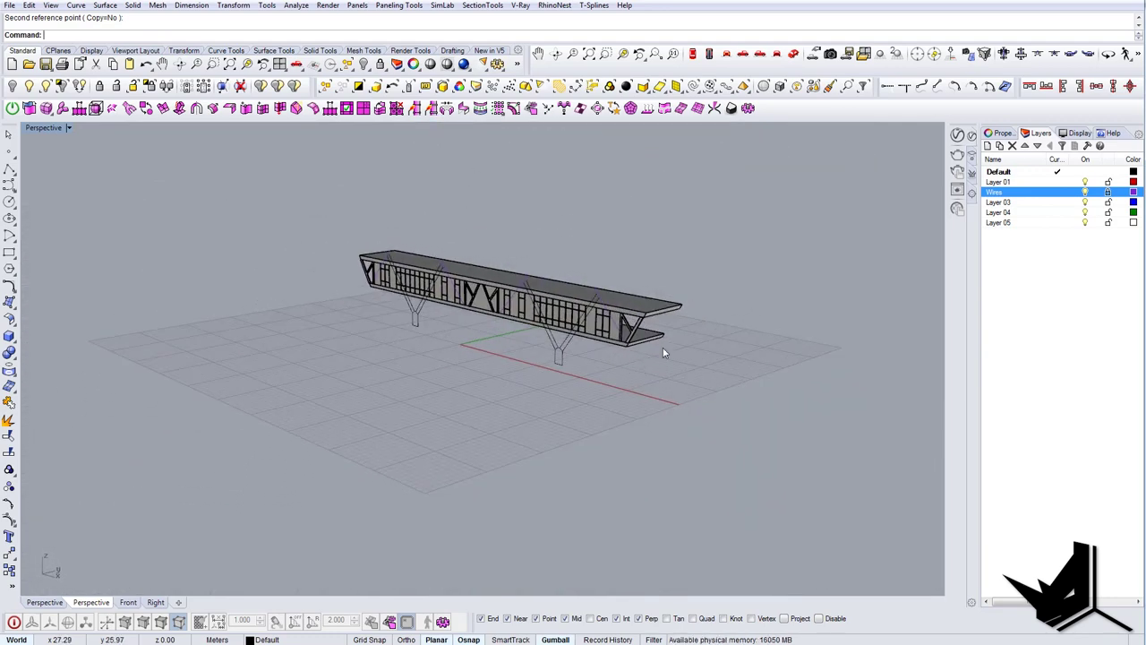
shift+right_drag(365, 268, 525, 345)
scroll(405, 297, up, 6)
scroll(525, 345, up, 9)
right_drag(600, 353, 537, 355)
scroll(349, 334, up, 4)
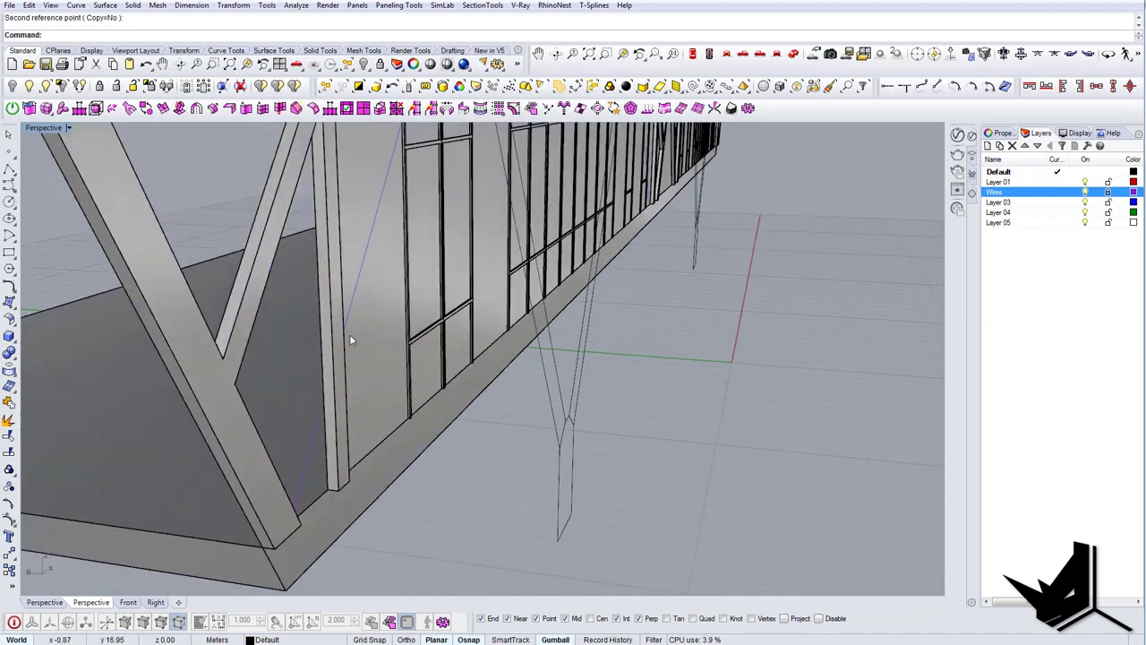
scroll(349, 334, down, 2)
shift+right_drag(349, 334, 376, 387)
click(401, 356)
scroll(415, 365, down, 8)
shift+right_drag(657, 412, 421, 388)
scroll(448, 372, up, 9)
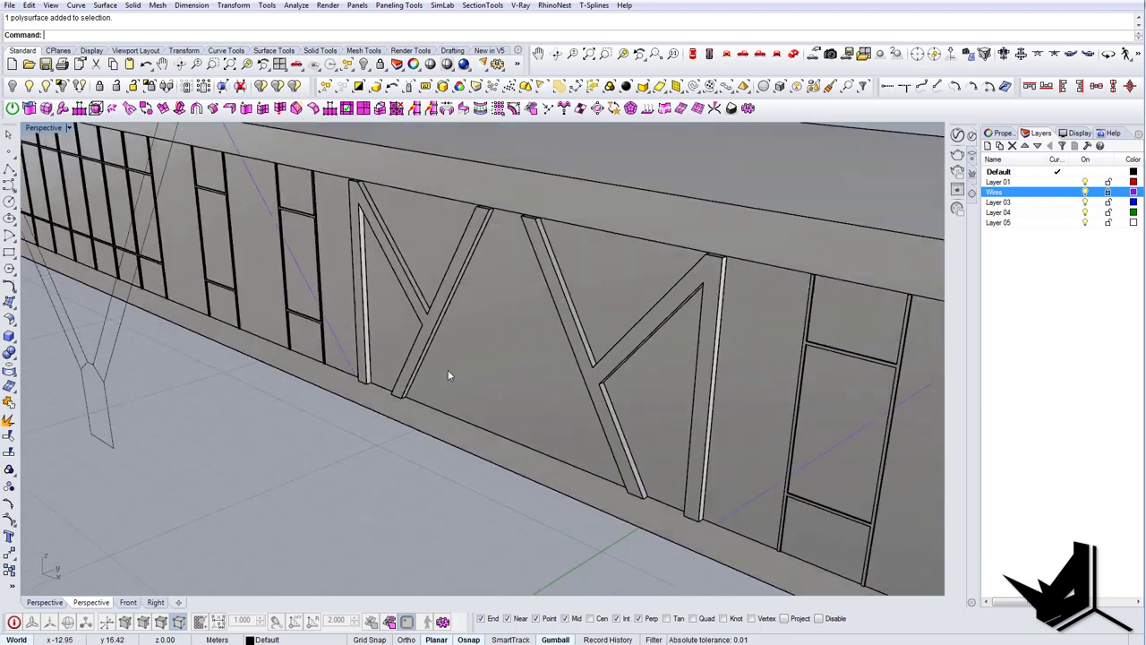
shift+click(409, 346)
scroll(409, 346, down, 10)
scroll(464, 344, up, 7)
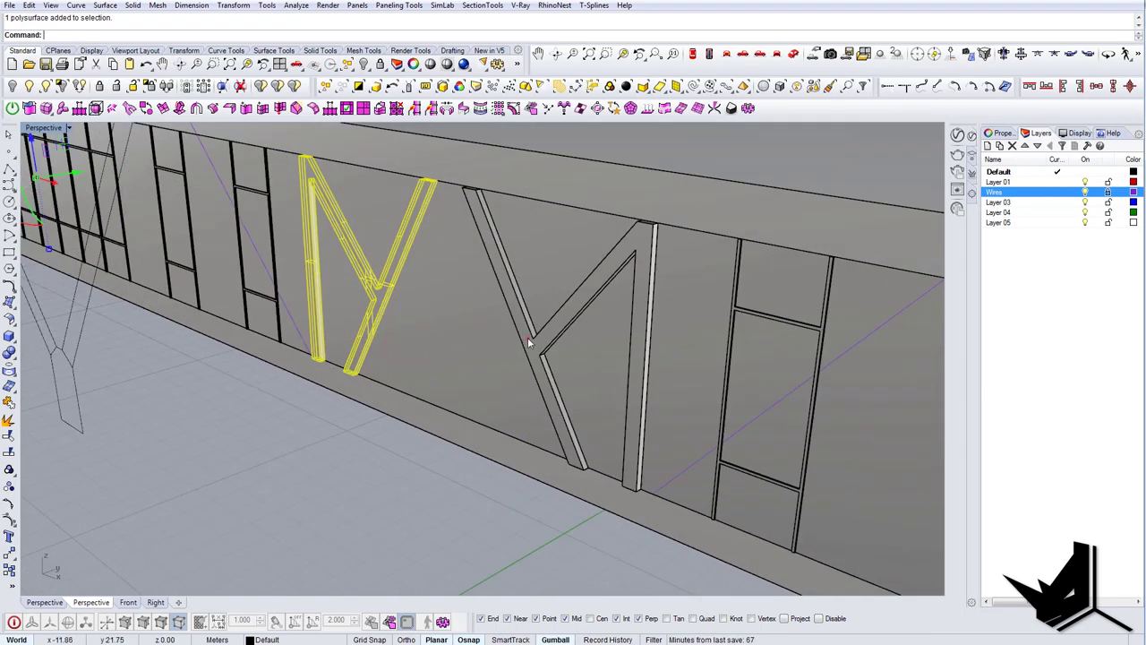
shift+click(527, 339)
scroll(527, 338, down, 9)
shift+right_drag(550, 334, 596, 293)
scroll(394, 344, up, 7)
shift+click(381, 319)
scroll(532, 347, up, 5)
key(Escape)
Step: Select the top and bottom slabs and shift them together slightly along the y axis
scroll(536, 346, down, 10)
click(581, 310)
click(610, 351)
scroll(592, 405, up, 6)
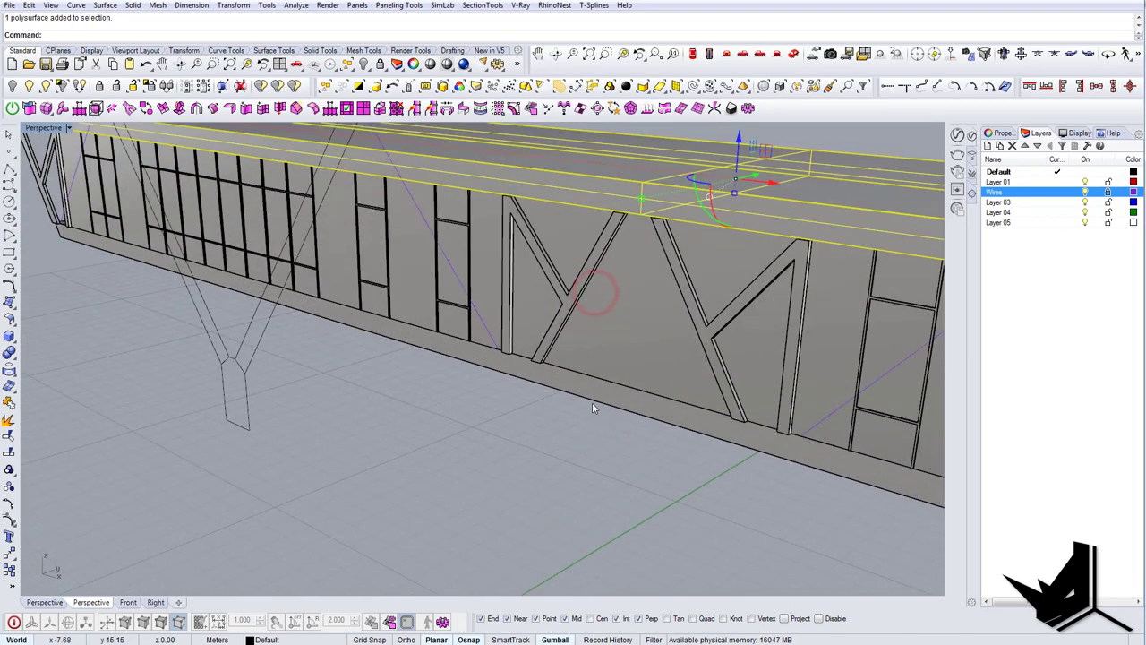
shift+click(586, 390)
scroll(584, 386, down, 6)
right_drag(583, 385, 548, 381)
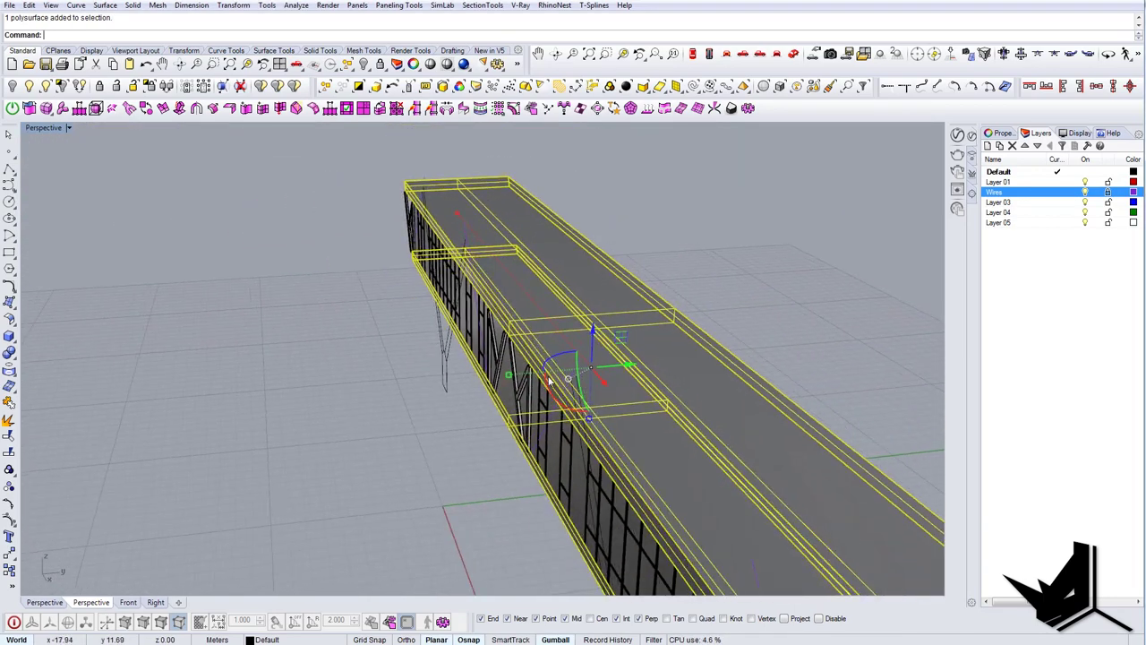
right_drag(574, 425, 569, 423)
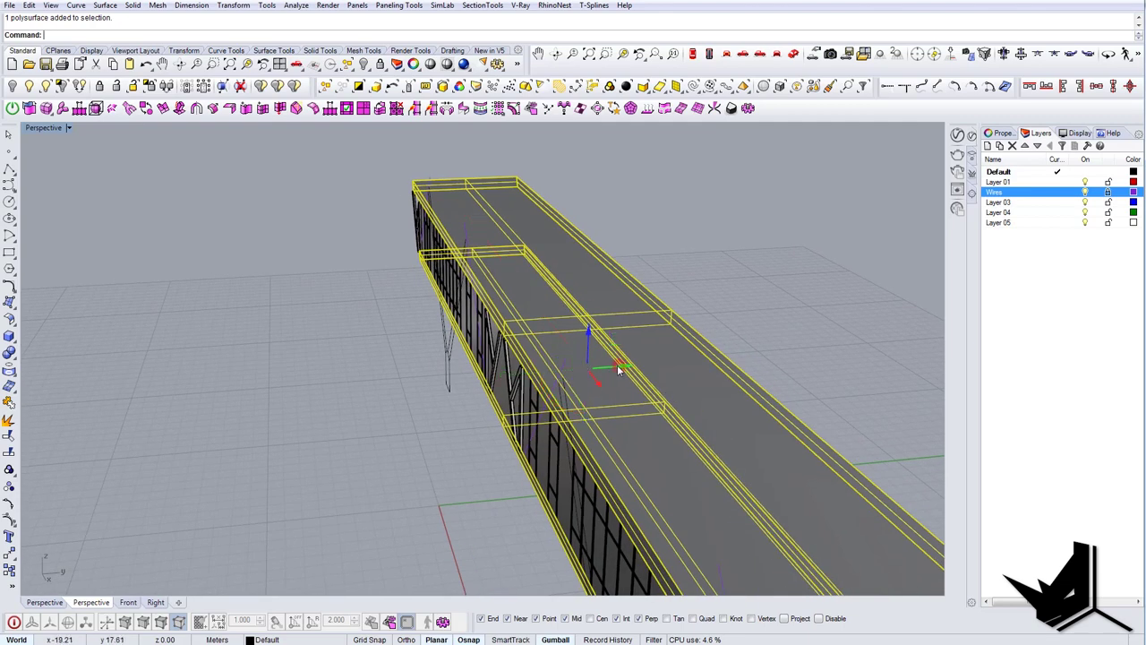
drag(619, 367, 618, 368)
Step: Examine the façade's bay surfaces, windows and the support leg outline from several angles
click(335, 369)
right_drag(336, 369, 576, 404)
scroll(457, 364, up, 5)
scroll(601, 376, down, 6)
scroll(569, 405, up, 6)
scroll(627, 408, down, 6)
right_drag(656, 407, 561, 401)
scroll(580, 399, down, 5)
right_drag(651, 397, 443, 381)
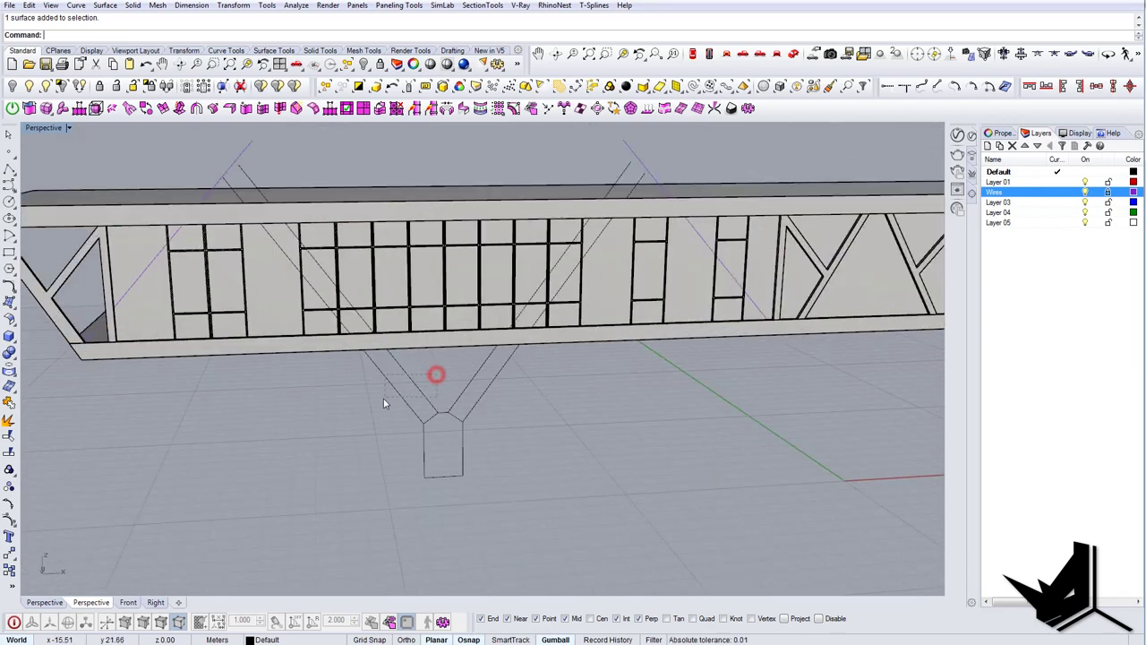
Step: Select all outline curves of both Y-shaped support legs in front of the façade
drag(384, 398, 380, 400)
right_drag(380, 400, 429, 380)
drag(450, 478, 362, 371)
shift+right_drag(716, 414, 336, 360)
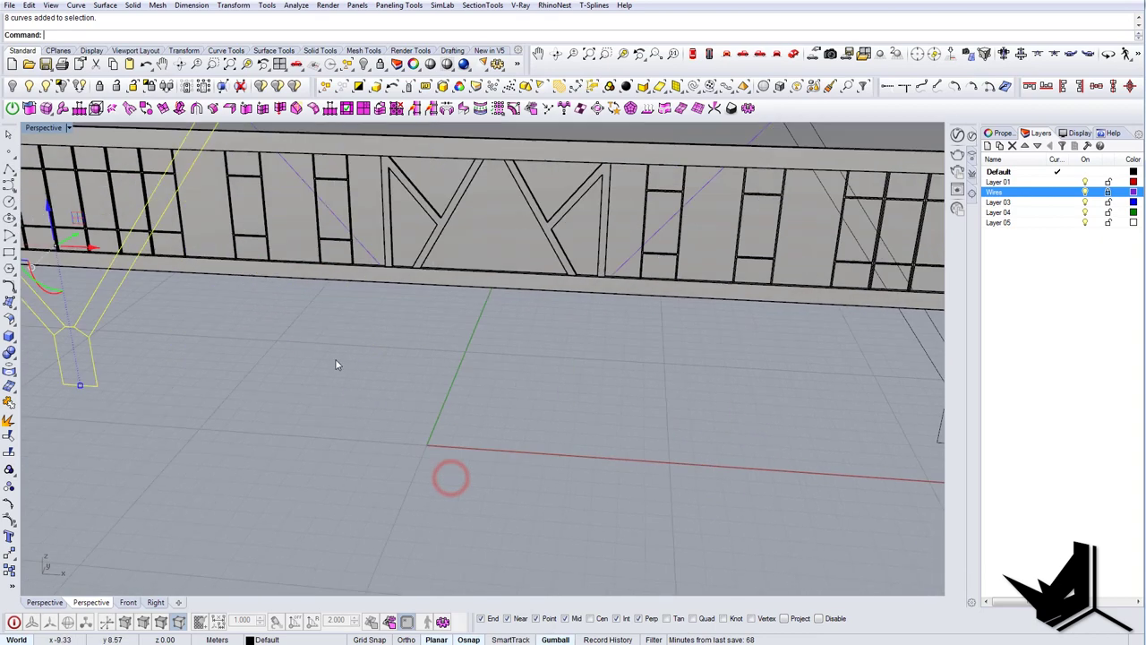
scroll(336, 360, down, 5)
right_drag(488, 381, 501, 407)
shift+drag(714, 463, 646, 407)
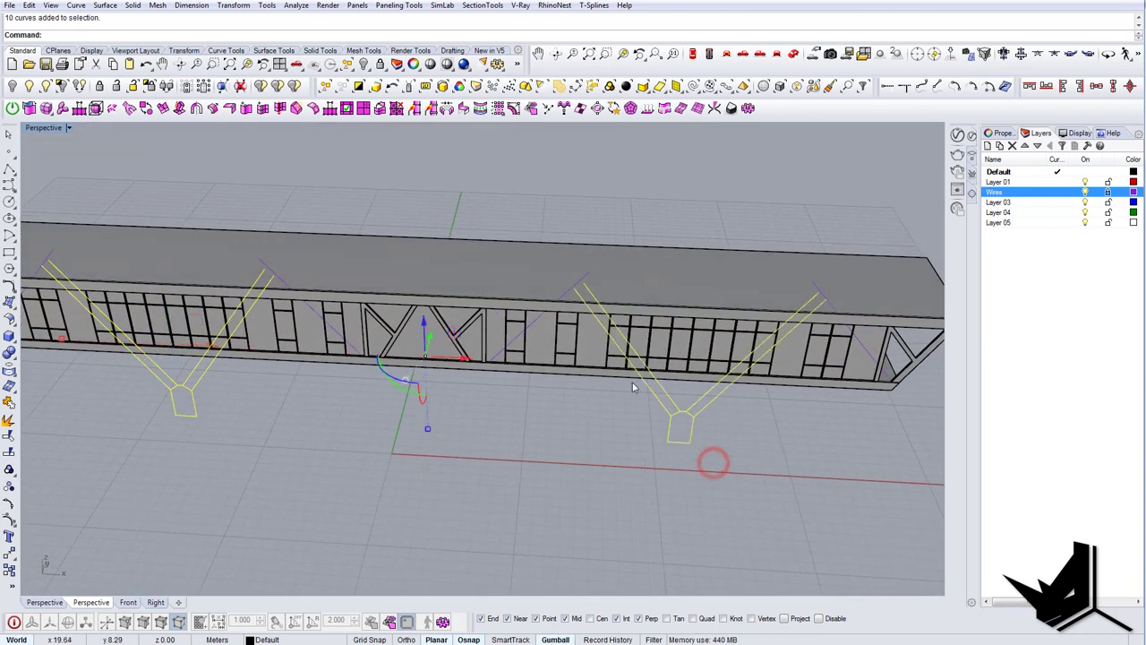
Step: Unlock the Wires layer and add the four diagonal wires to the selected leg outlines, leaving the top slab out
shift+click(583, 280)
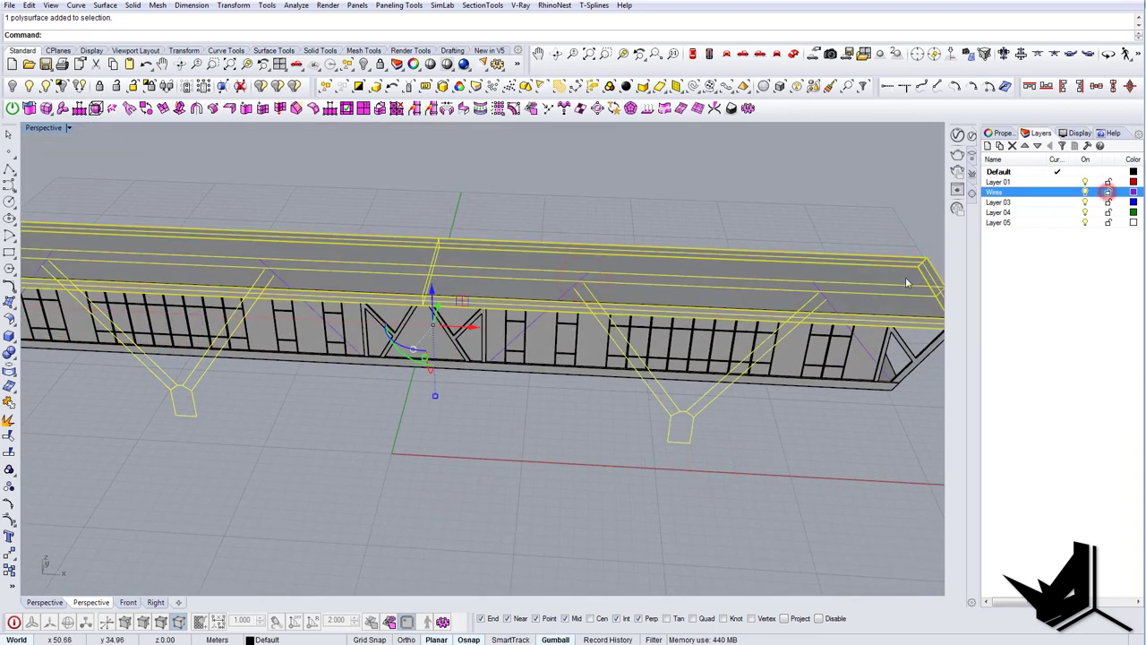
right_drag(906, 283, 863, 334)
ctrl+click(887, 280)
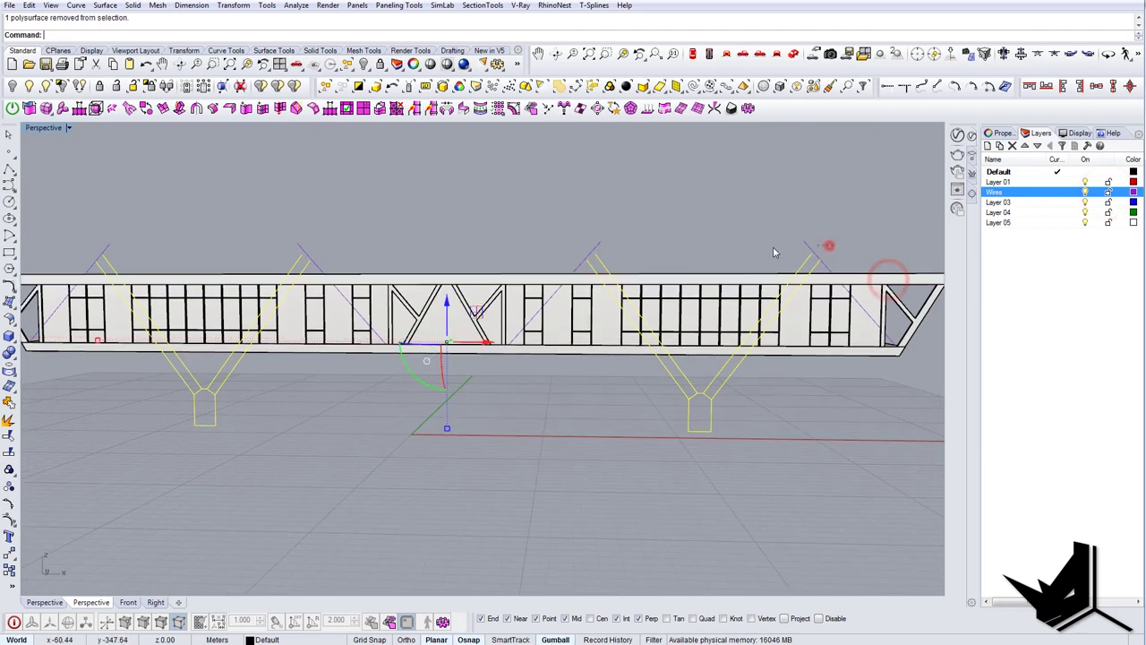
shift+drag(576, 249, 571, 249)
shift+right_drag(480, 235, 710, 257)
shift+drag(606, 256, 339, 270)
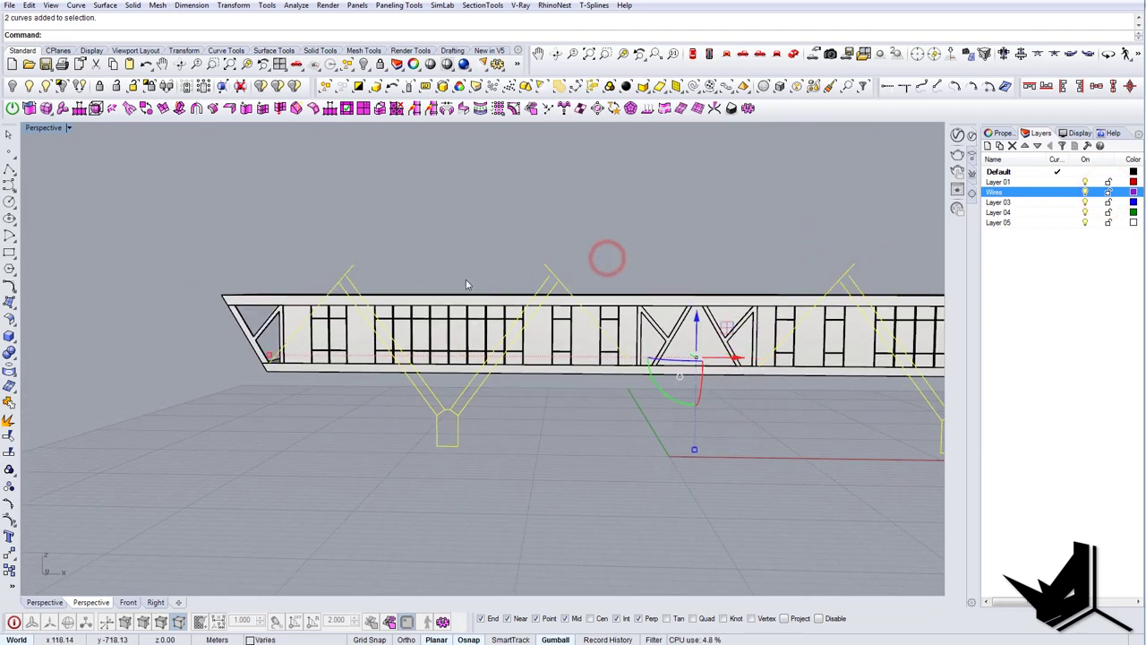
Step: Align the selected leg outlines and wires with SetPt in world Y only, to the bottom slab's front end corner
right_drag(470, 279, 404, 338)
text(tPt)
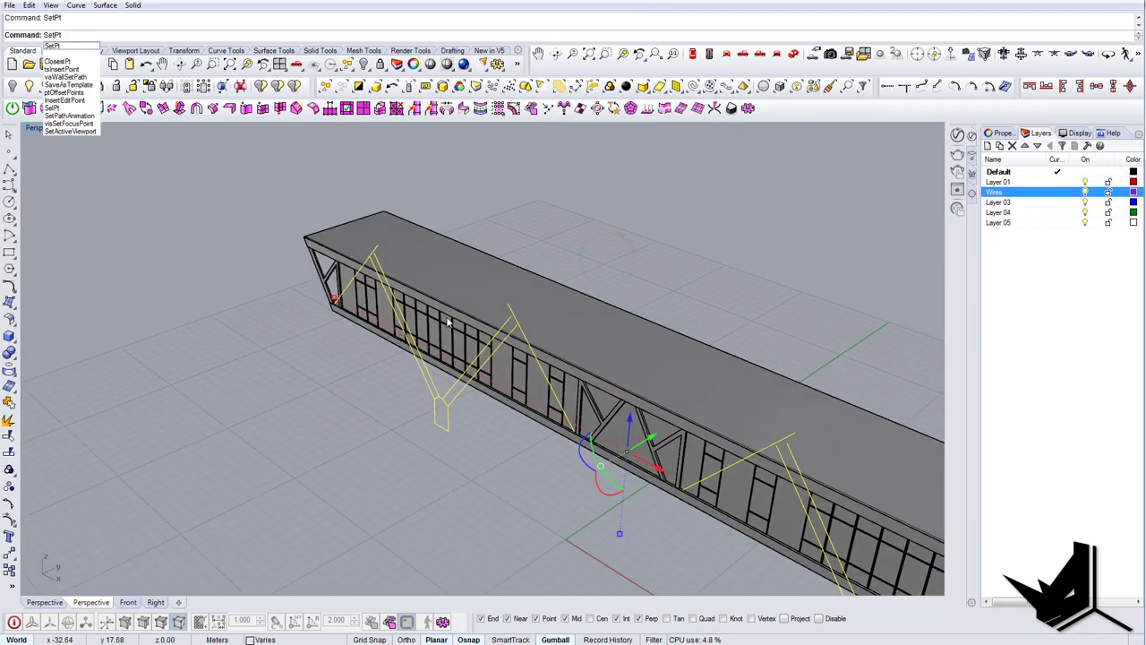
key(Return)
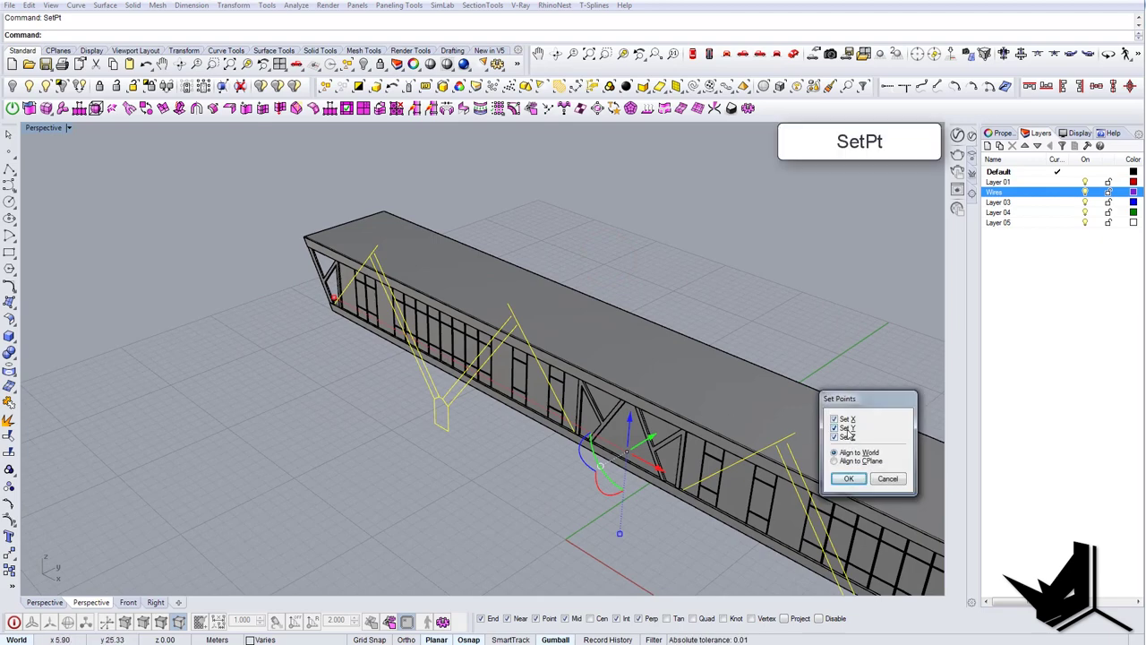
click(849, 438)
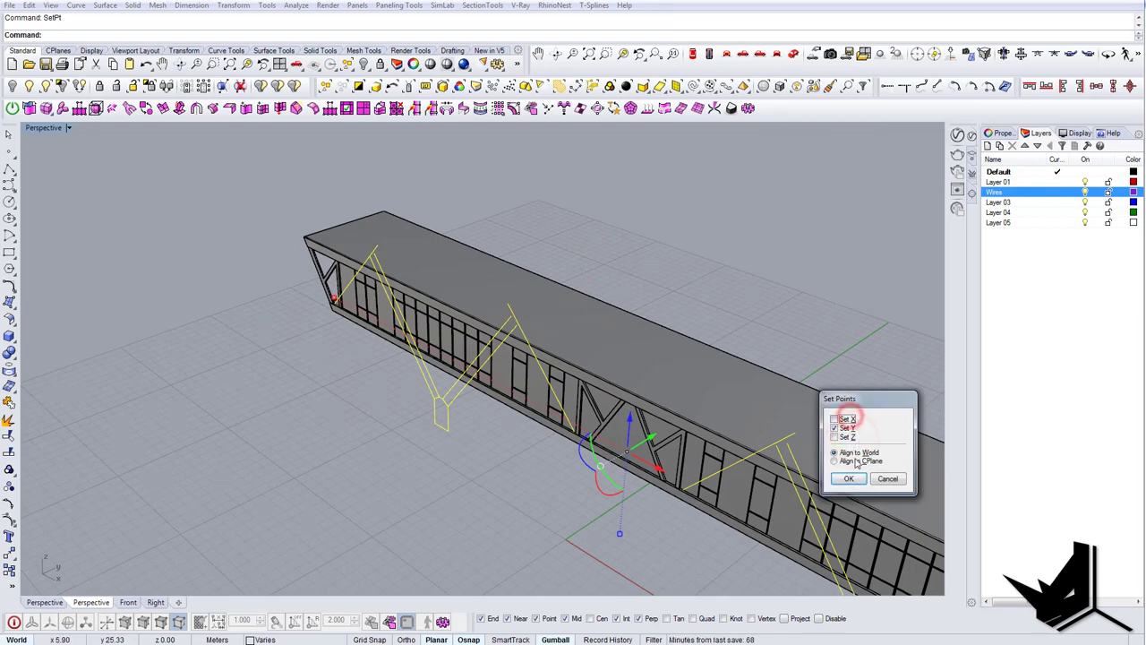
click(857, 477)
scroll(362, 359, up, 6)
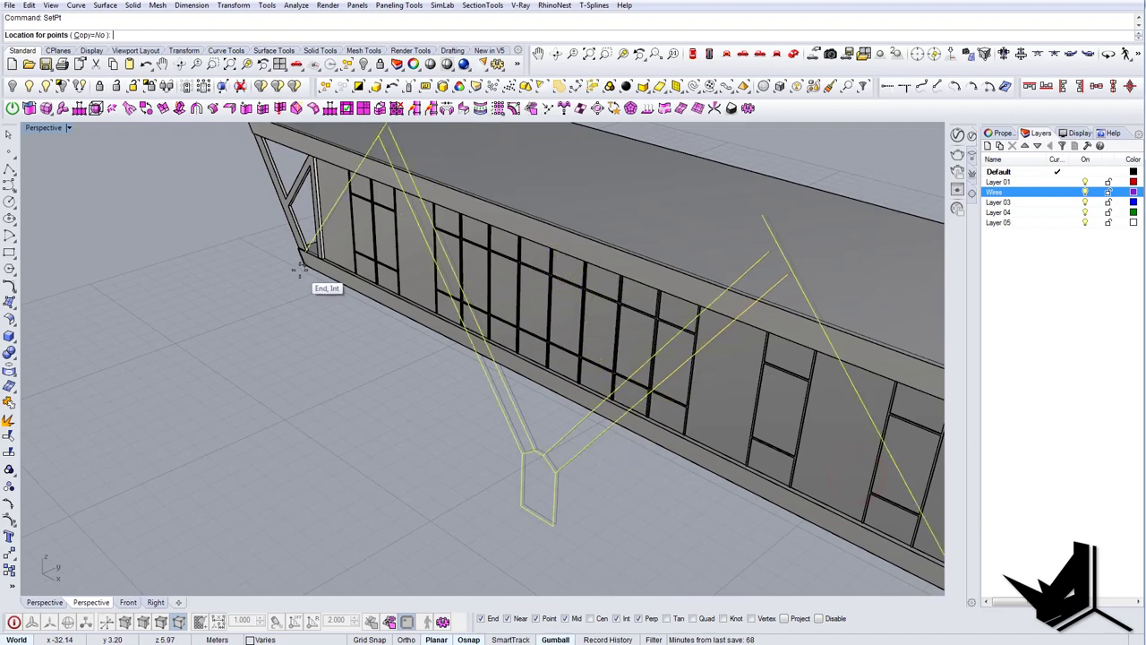
click(300, 270)
scroll(448, 383, down, 5)
right_drag(478, 383, 603, 528)
key(Escape)
Step: Switch to the Front view around the joint of the left Y-shaped support leg
scroll(492, 450, up, 7)
scroll(520, 468, down, 4)
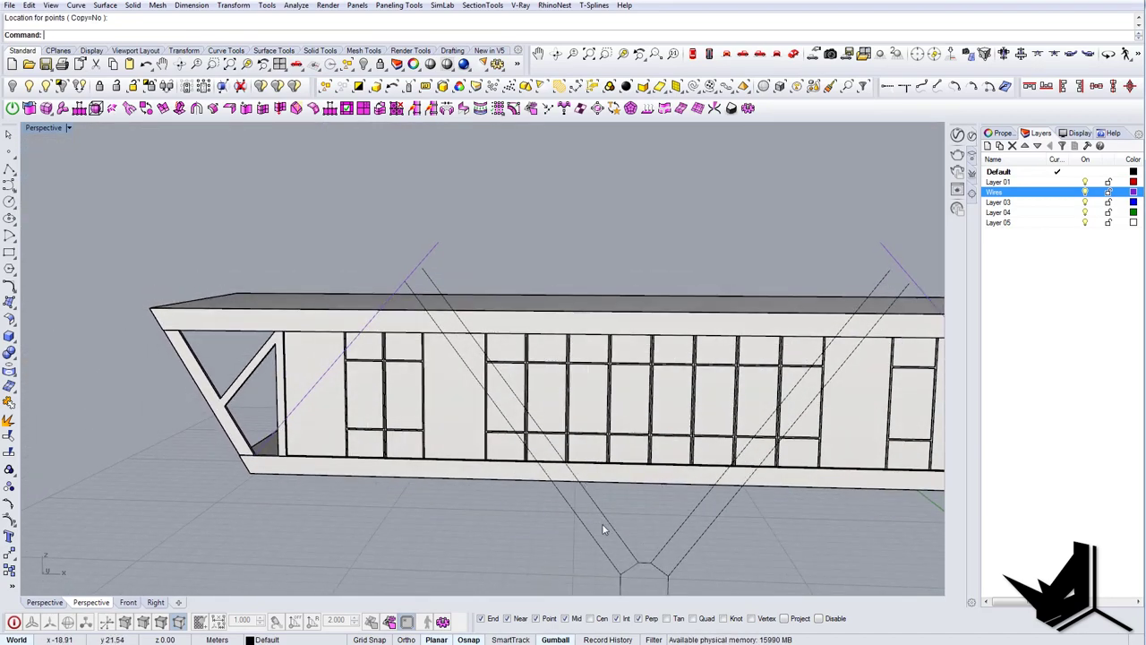
scroll(625, 560, down, 4)
scroll(598, 519, up, 5)
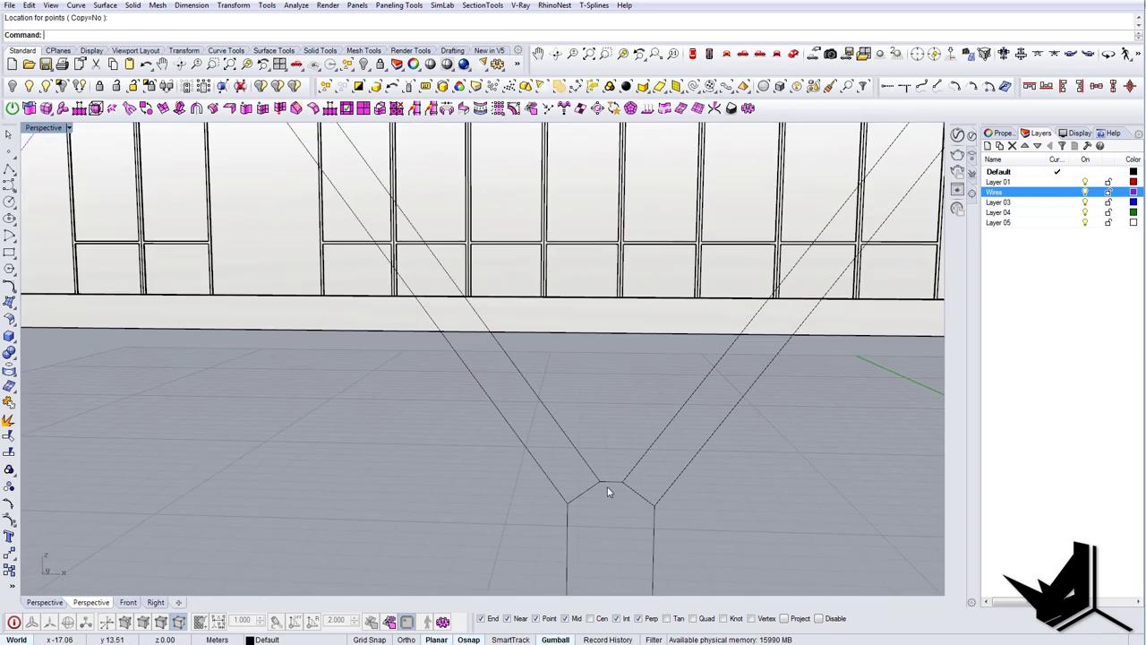
click(726, 55)
right_drag(600, 459, 595, 428)
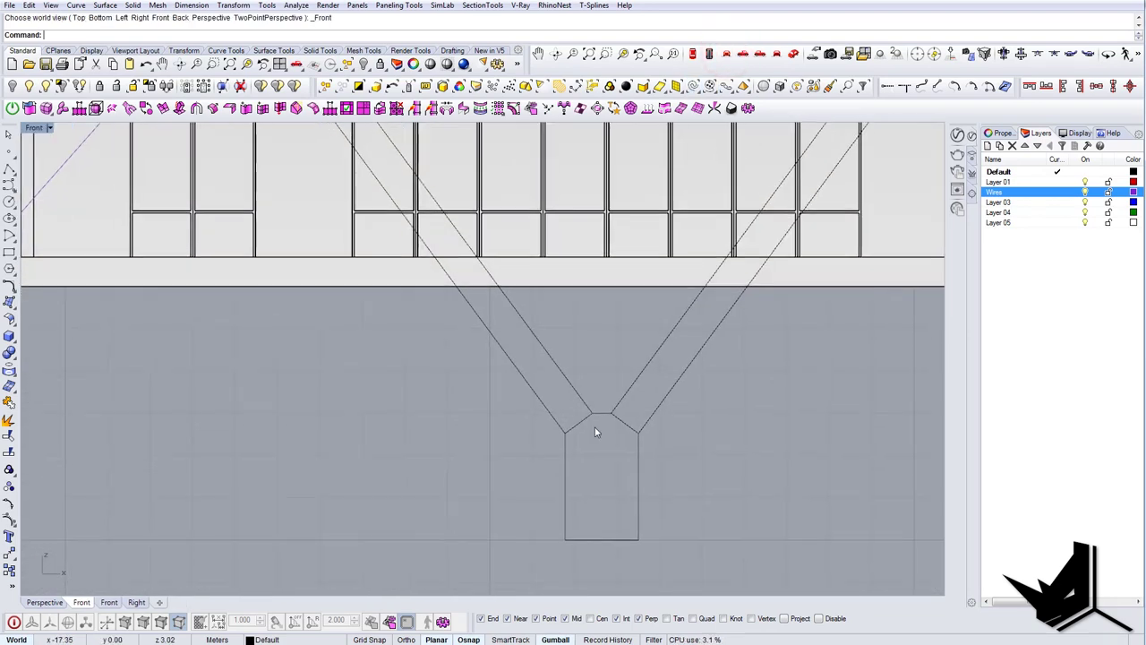
right_click(592, 427)
click(567, 435)
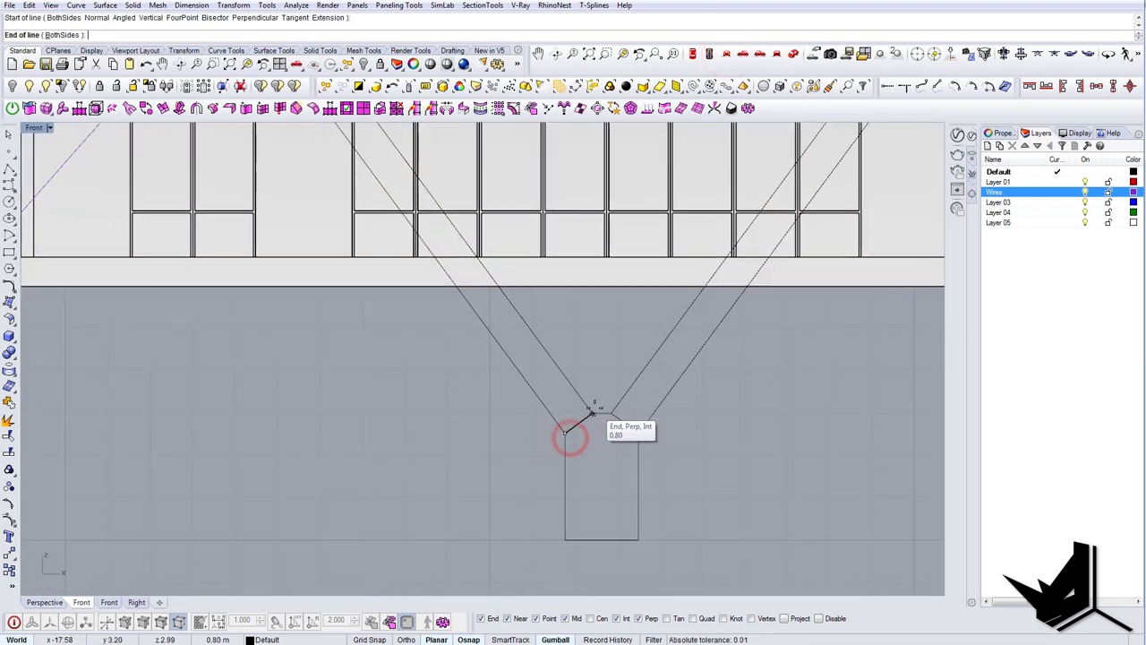
scroll(577, 419, up, 3)
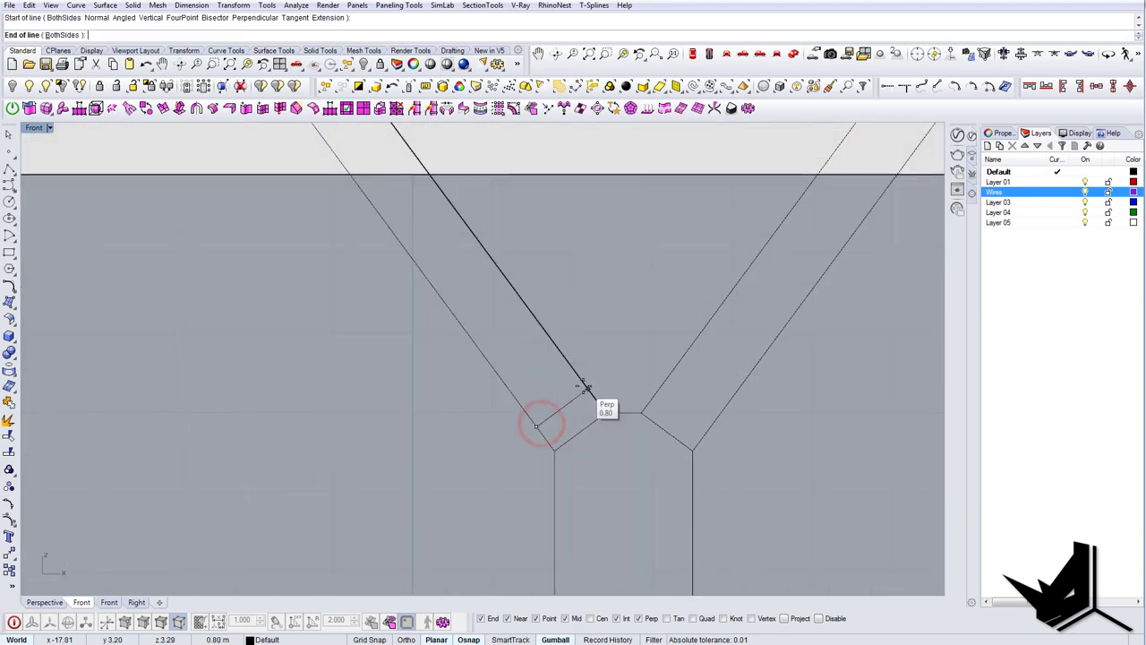
key(Escape)
Step: Draw a 0.80 m perpendicular line between the two edges near the upper end of the left leg's outer arm
scroll(625, 461, down, 8)
scroll(616, 446, up, 4)
right_drag(492, 266, 537, 338)
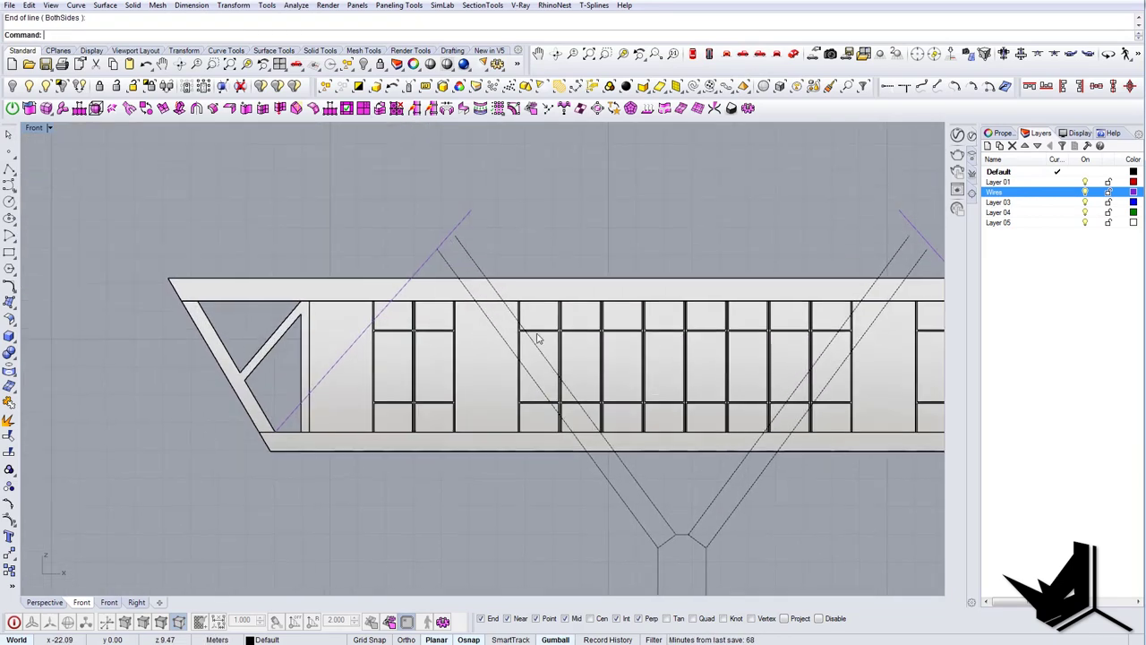
scroll(455, 246, up, 3)
right_drag(455, 246, 487, 258)
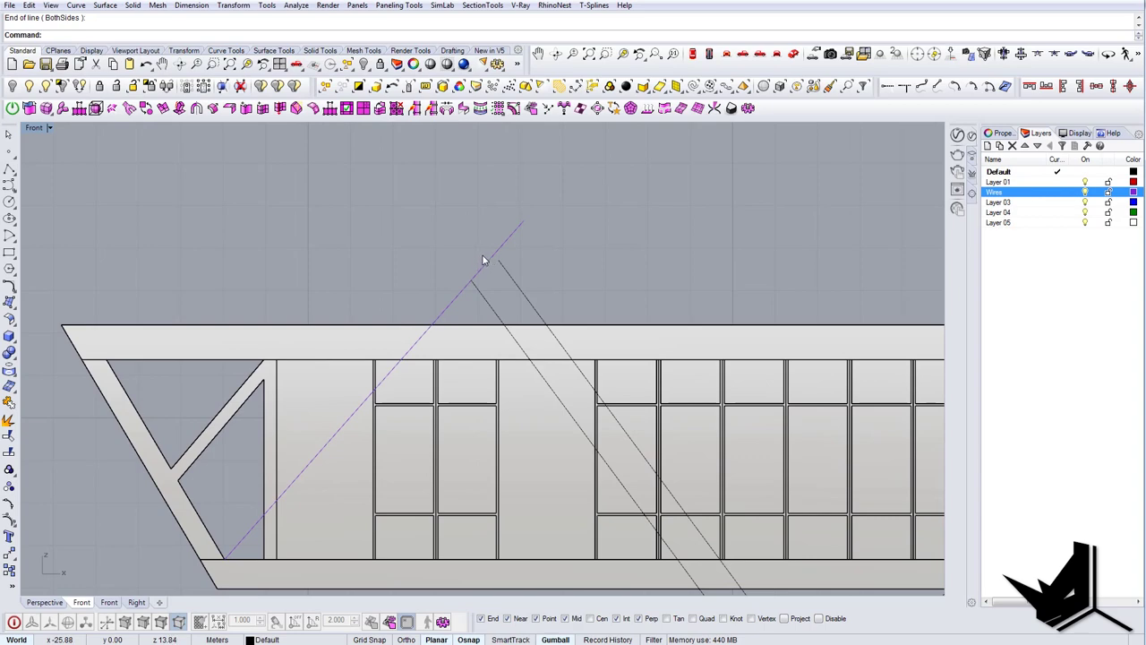
right_click(483, 260)
scroll(481, 263, up, 4)
click(488, 316)
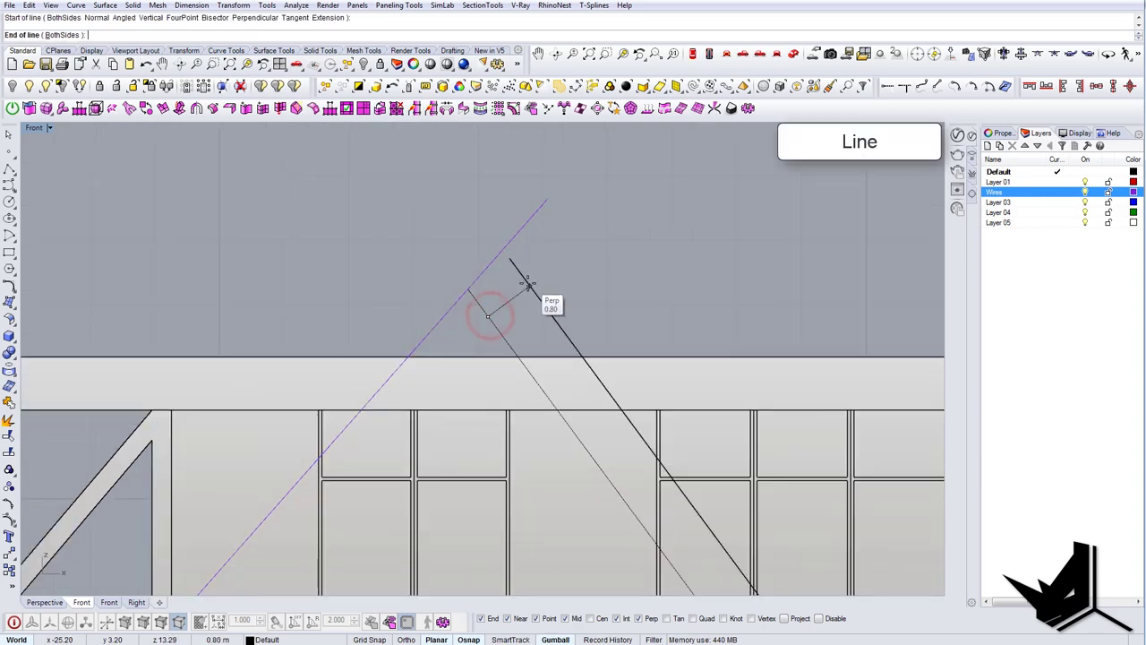
click(528, 284)
Step: Create a closed outline of the left leg's outer arm with CurveBoolean, keeping the region inside its edges and end lines
scroll(529, 284, down, 10)
right_drag(569, 290, 555, 262)
text(C)
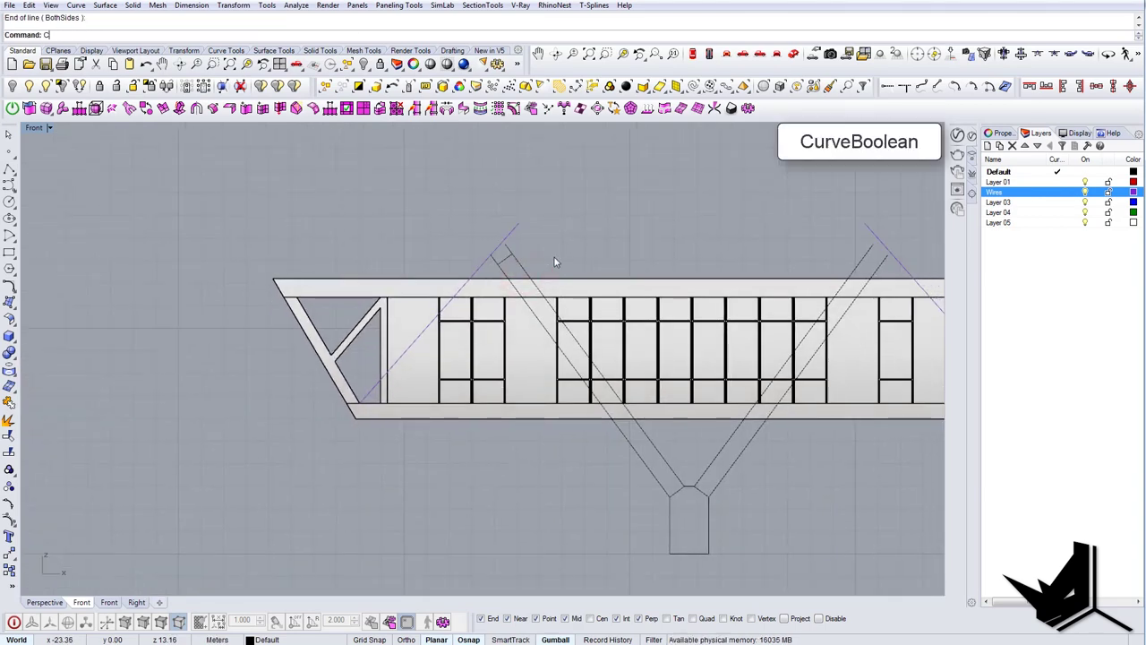
text(B)
key(Return)
drag(555, 268, 499, 260)
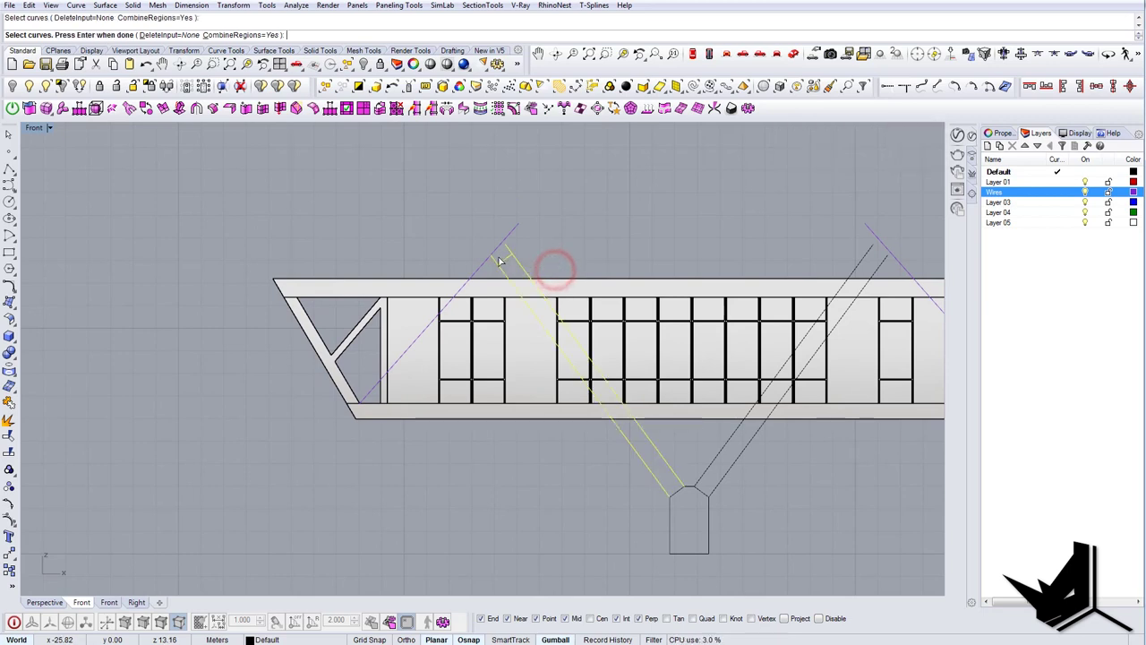
right_click(678, 492)
click(672, 482)
right_click(672, 481)
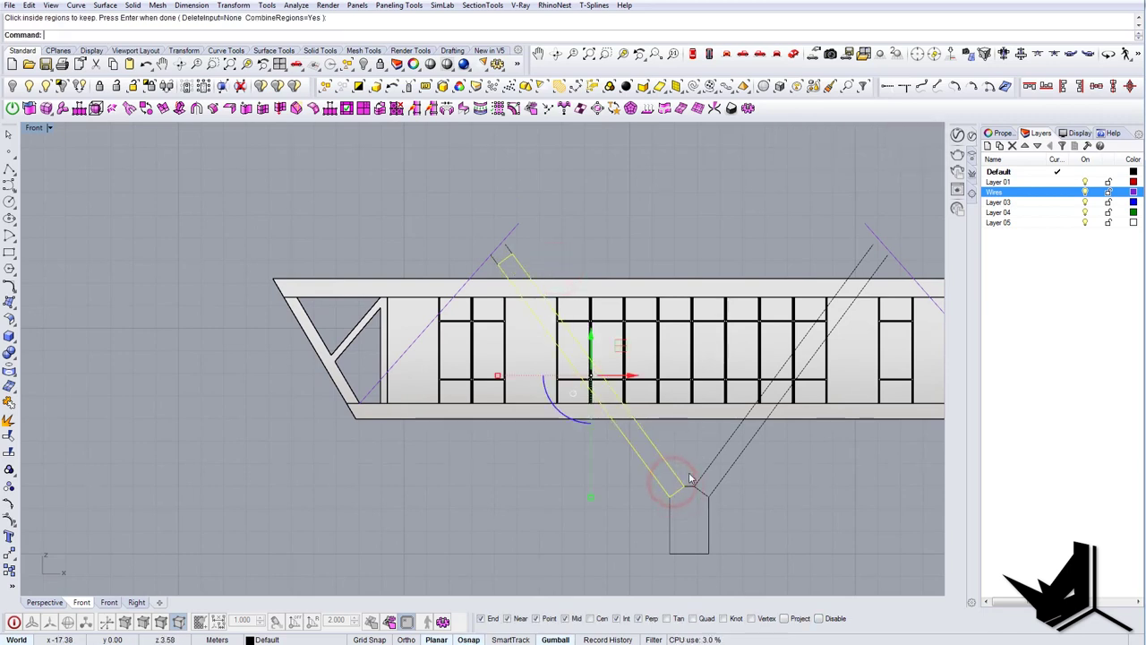
Step: Fill the outer arm's closed outline with a planar surface using PlanarSrf
text(PS)
key(Return)
key(Escape)
Step: Lengthen the outer arm's surface with Scale1D from its lower inner corner, stretching its upper end past the diagonal wire
scroll(689, 473, up, 4)
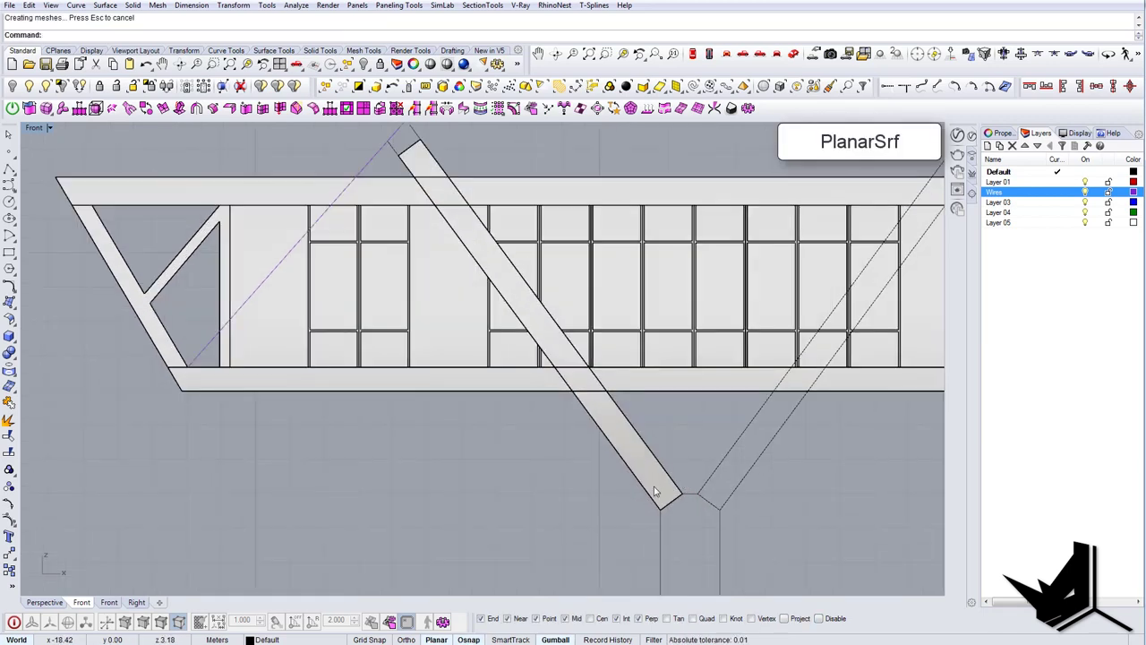
click(654, 482)
text(S1)
key(Return)
click(683, 493)
scroll(683, 492, down, 9)
scroll(582, 327, up, 7)
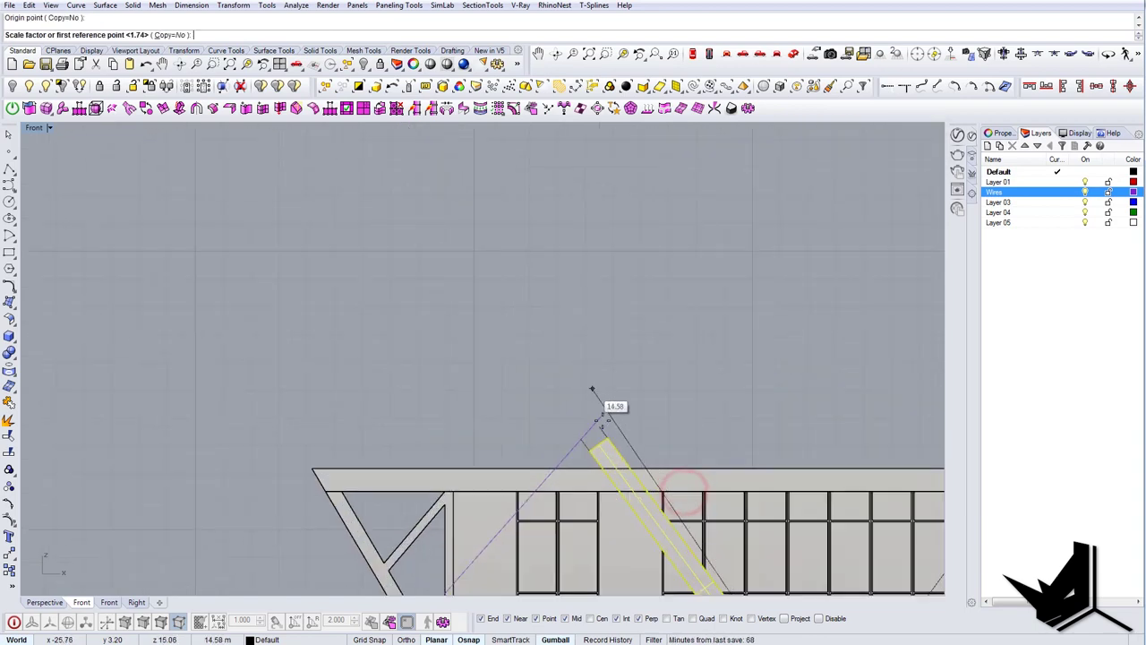
scroll(607, 439, up, 6)
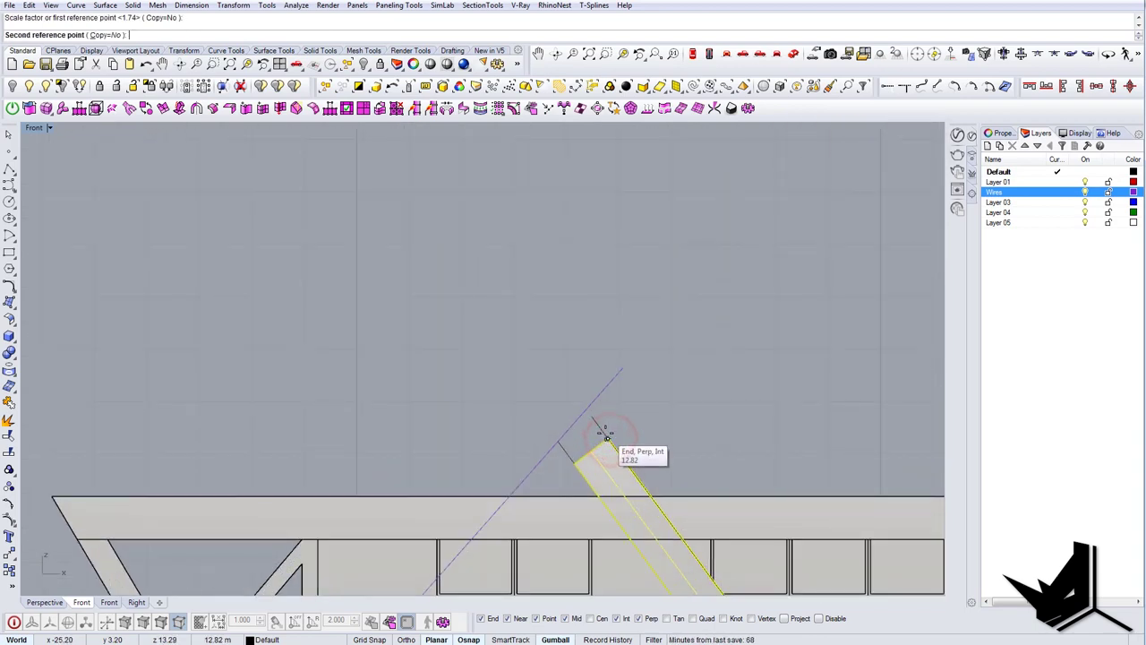
scroll(602, 431, down, 4)
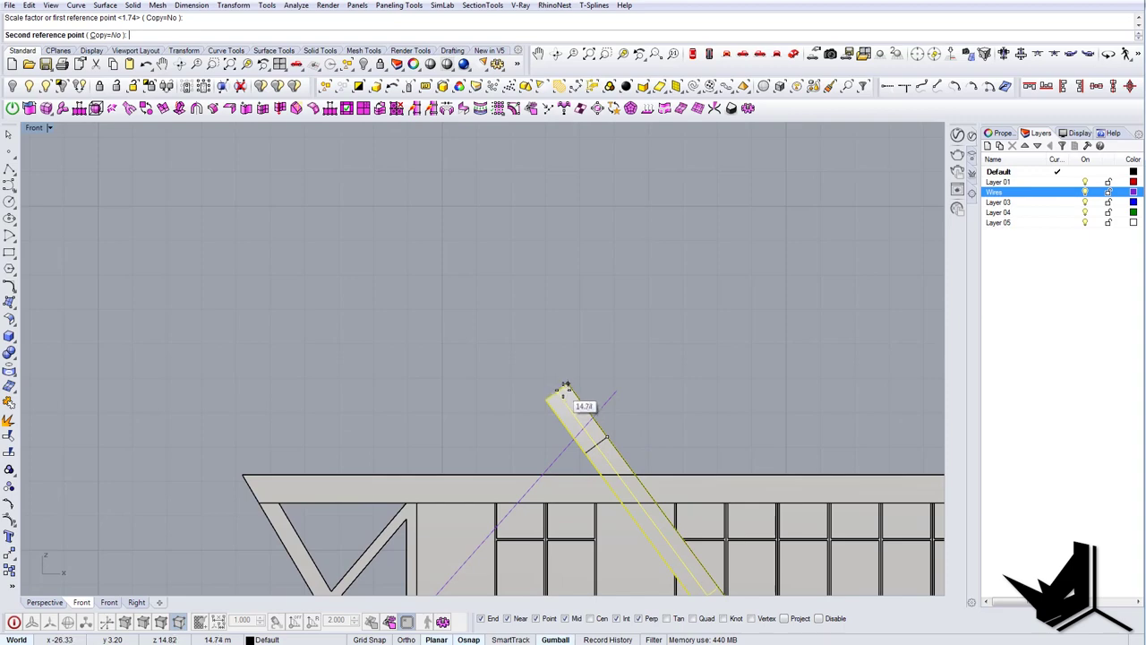
click(578, 401)
scroll(580, 412, down, 3)
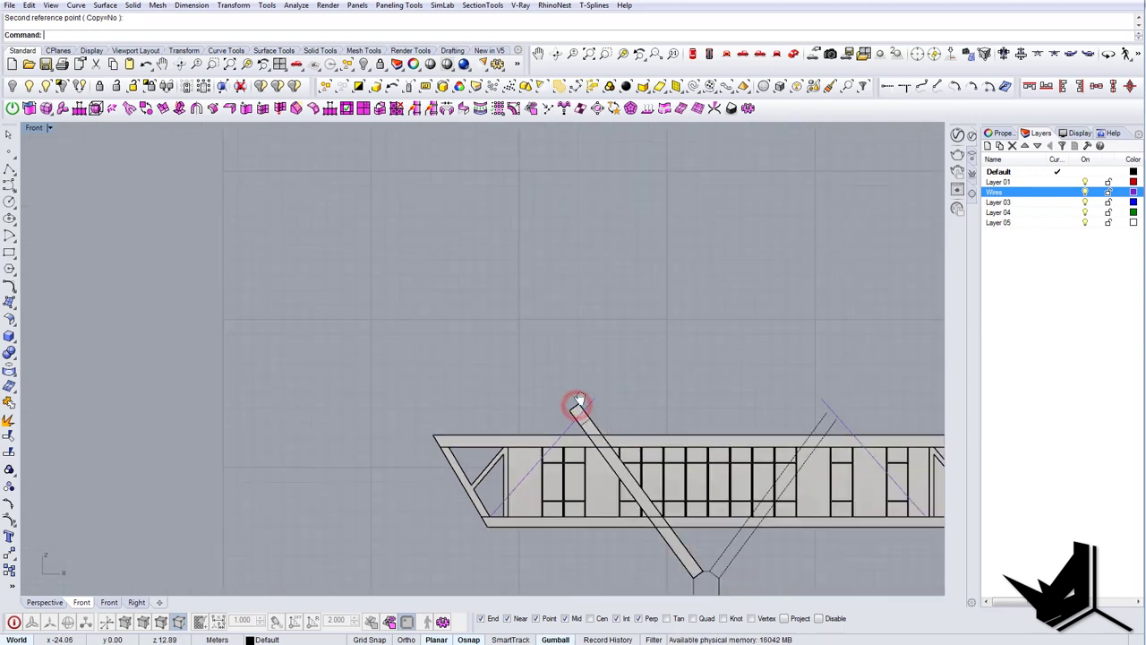
Step: Open the reference photo in Windows Photo Viewer, examine the wire's lower connection on the bottom slab, and move the photo aside
scroll(446, 273, up, 1)
right_drag(446, 273, 556, 316)
scroll(427, 487, up, 2)
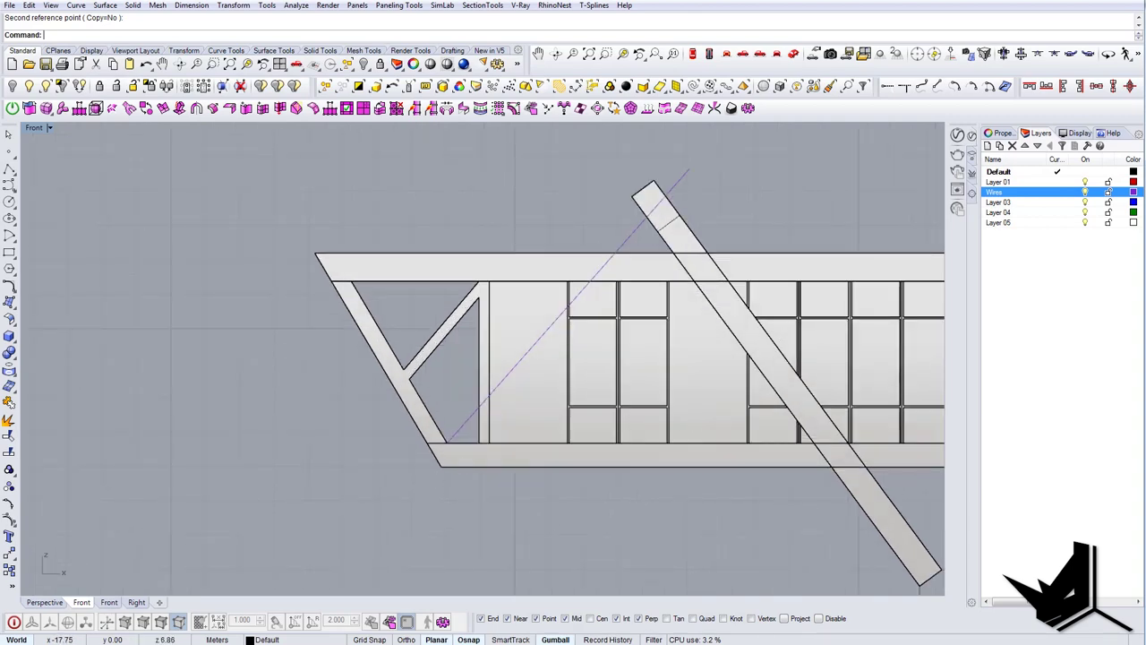
click(730, 644)
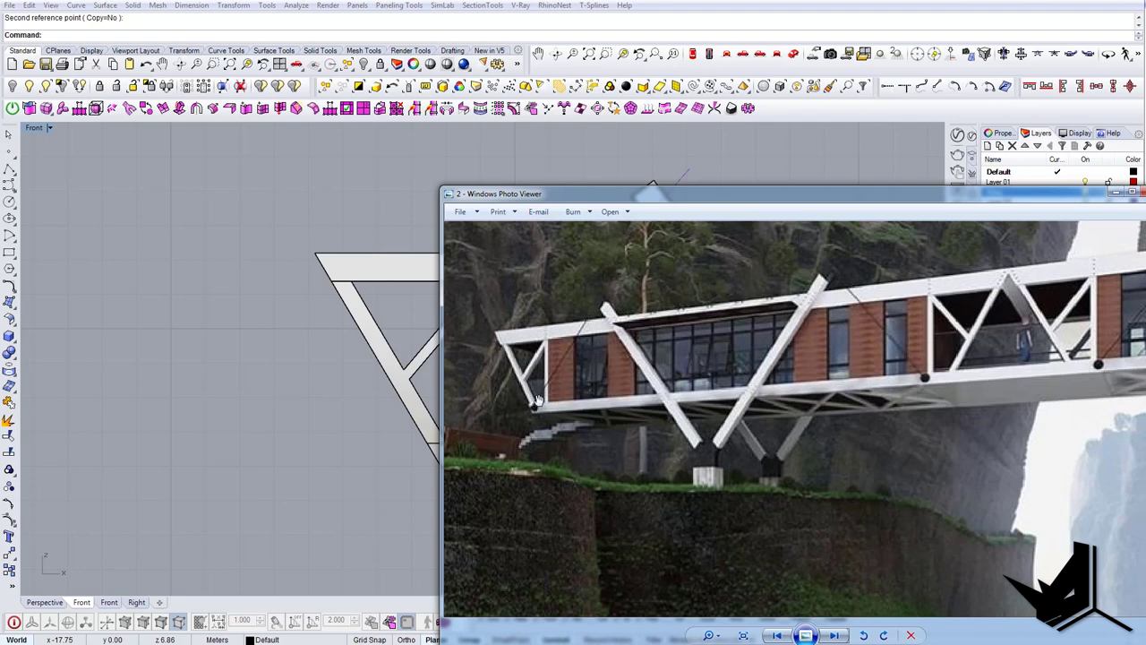
drag(727, 190, 1145, 163)
Step: Draw a vertical line across the height of the bottom slab near its left end, just beyond the wire's lower end
mouse_move(487, 409)
right_down()
mouse_move(513, 358)
mouse_move(442, 435)
mouse_move(498, 461)
mouse_move(514, 498)
right_up()
text(Line)
key(Return)
scroll(495, 435, up, 6)
click(487, 395)
click(494, 436)
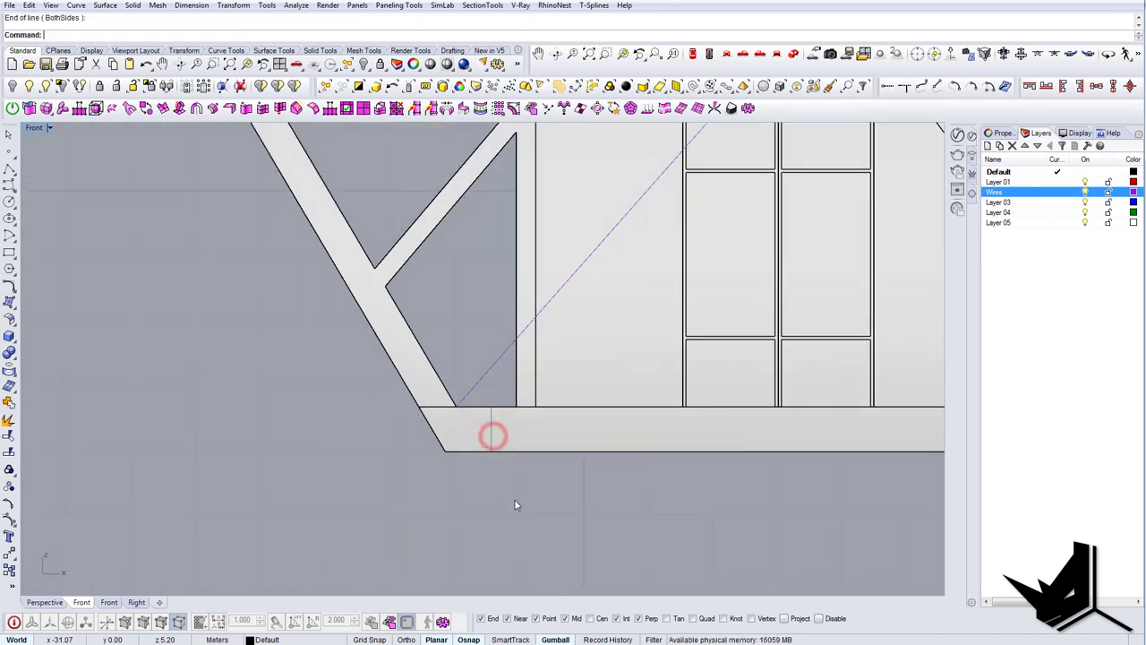
Step: Draw a small circle centred on the vertical line's midpoint and move it horizontally towards the bottom slab's end
text(Circle)
key(Return)
click(492, 427)
scroll(492, 427, up, 6)
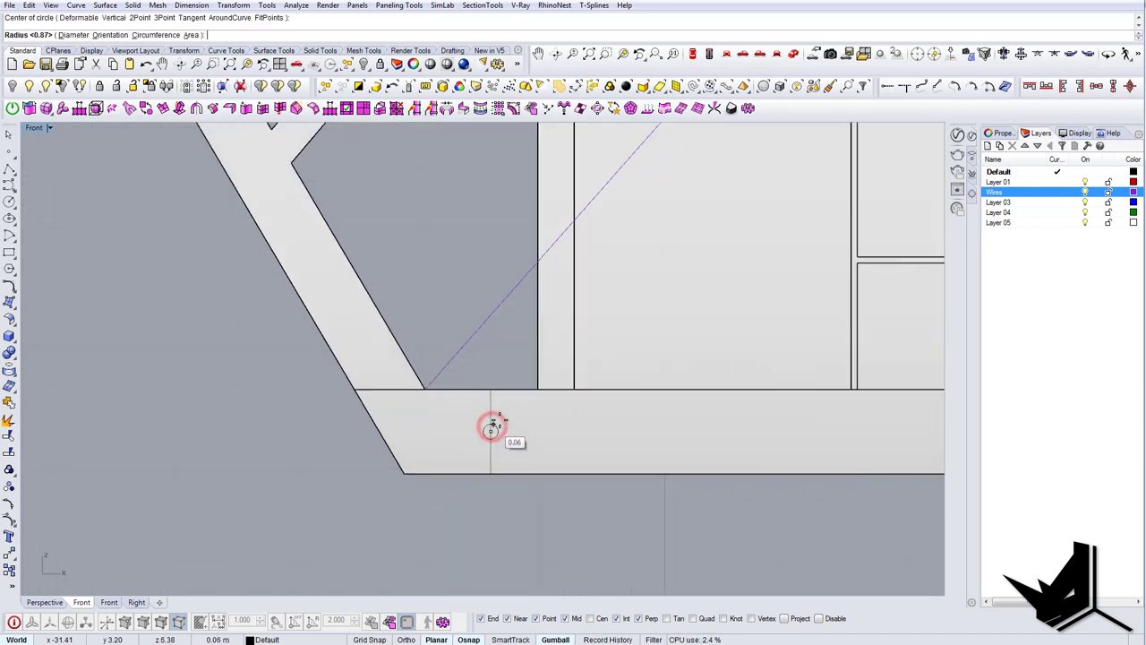
click(500, 414)
click(507, 431)
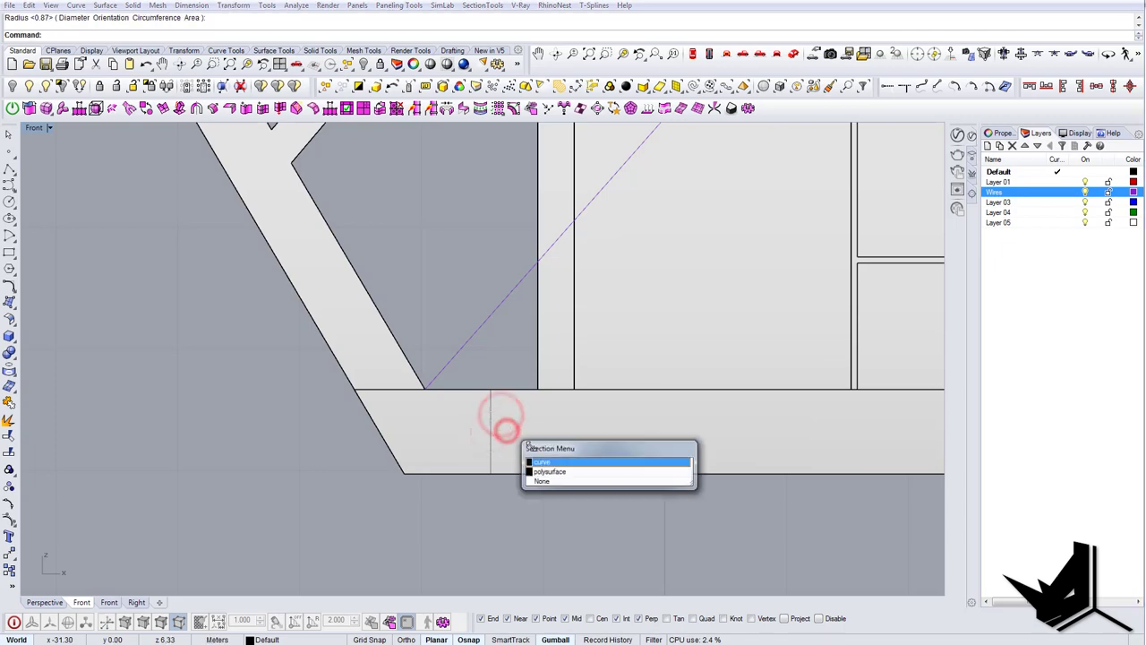
click(556, 462)
drag(532, 435, 467, 435)
Step: Extrude the circle outward from the slab's front face in the Perspective view and close the cylinder with Cap
click(794, 52)
right_drag(514, 280, 470, 389)
click(58, 51)
click(304, 66)
scroll(467, 394, up, 7)
drag(431, 365, 419, 380)
click(435, 395)
right_drag(434, 395, 461, 415)
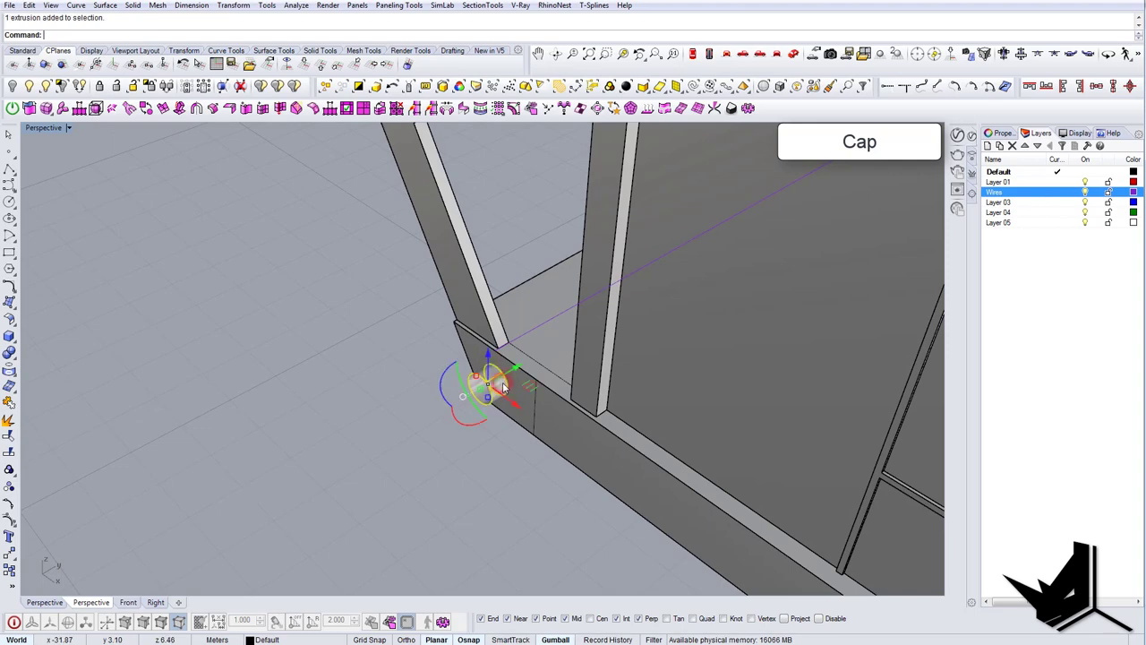
text(Ca)
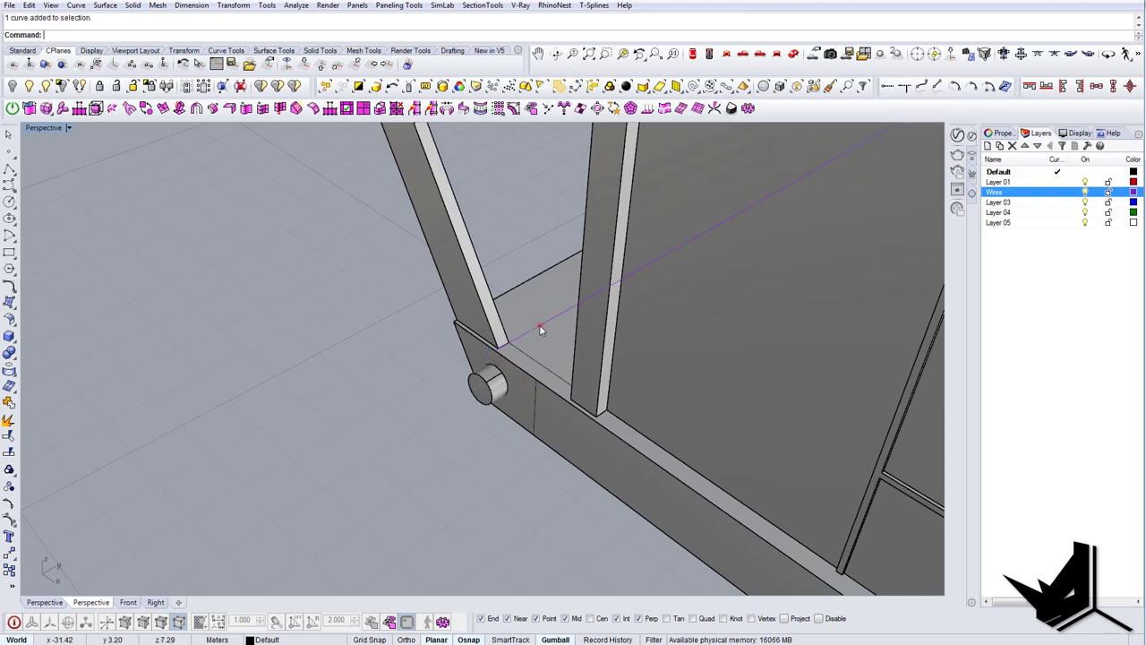
Step: Move the wire line slightly horizontally towards the building's middle and switch to the Front view
click(539, 324)
right_drag(539, 324, 685, 336)
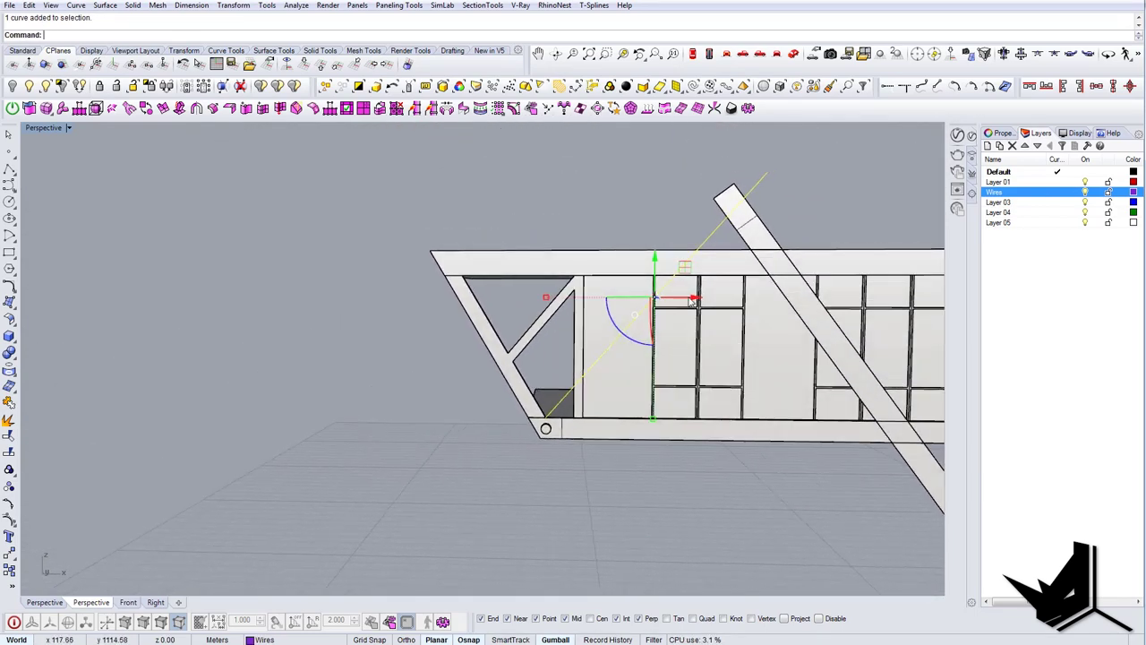
drag(687, 298, 702, 302)
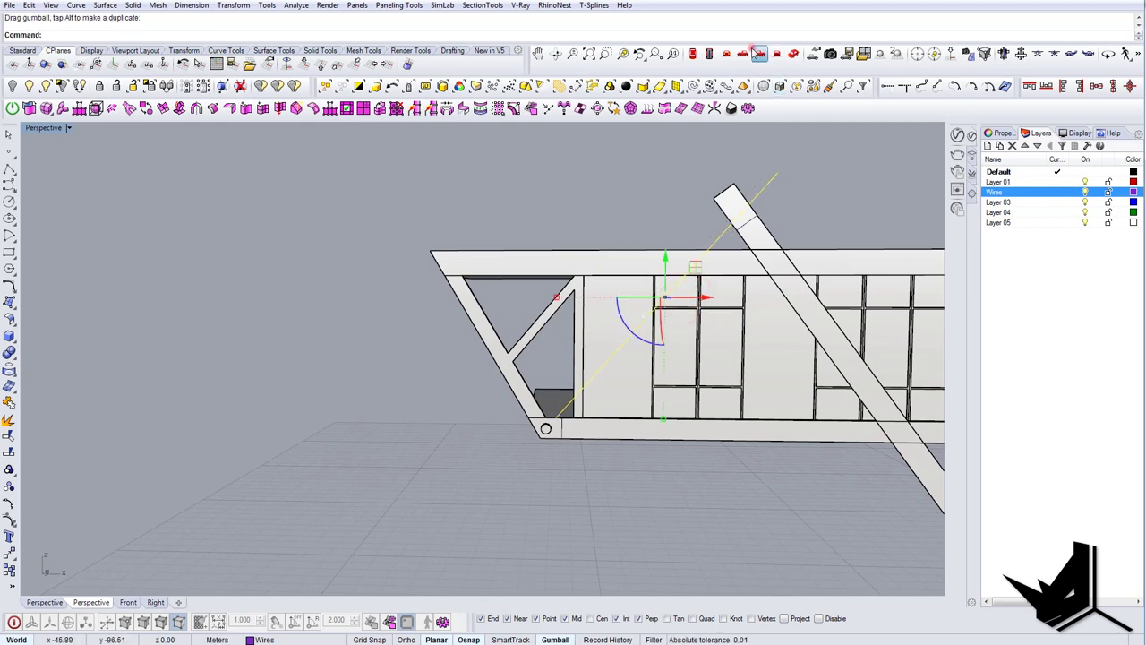
click(754, 51)
click(744, 53)
click(726, 54)
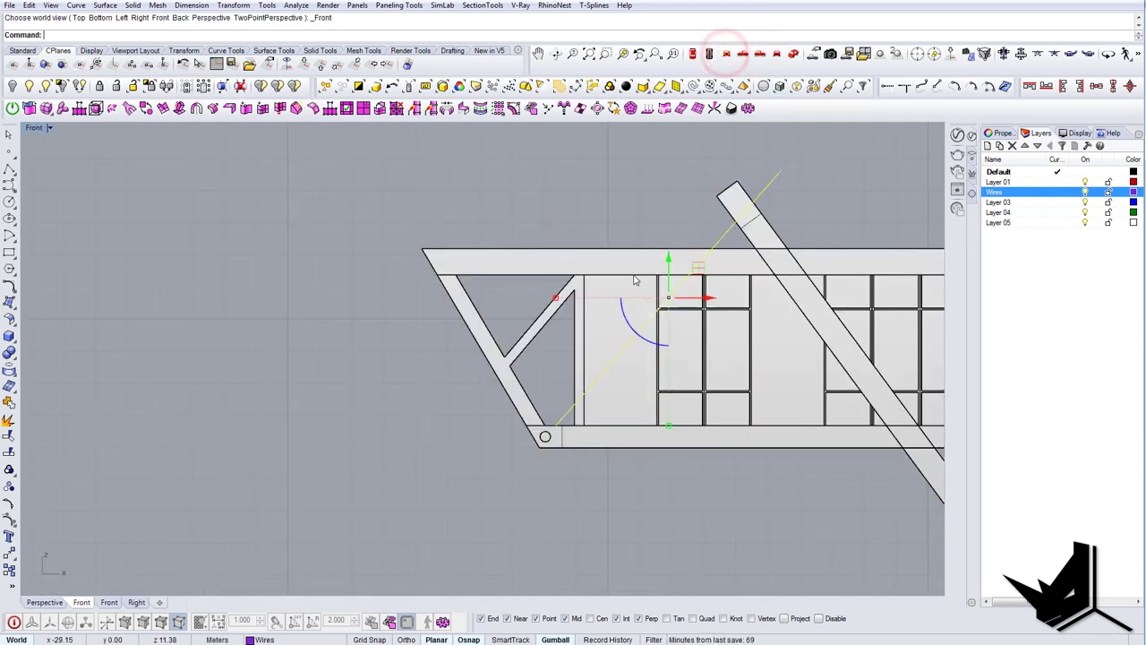
Step: Scale the wire line up from a point near its middle so it extends below the bottom slab and past the leg
right_drag(634, 277, 626, 276)
key(Return)
scroll(553, 421, up, 2)
click(646, 317)
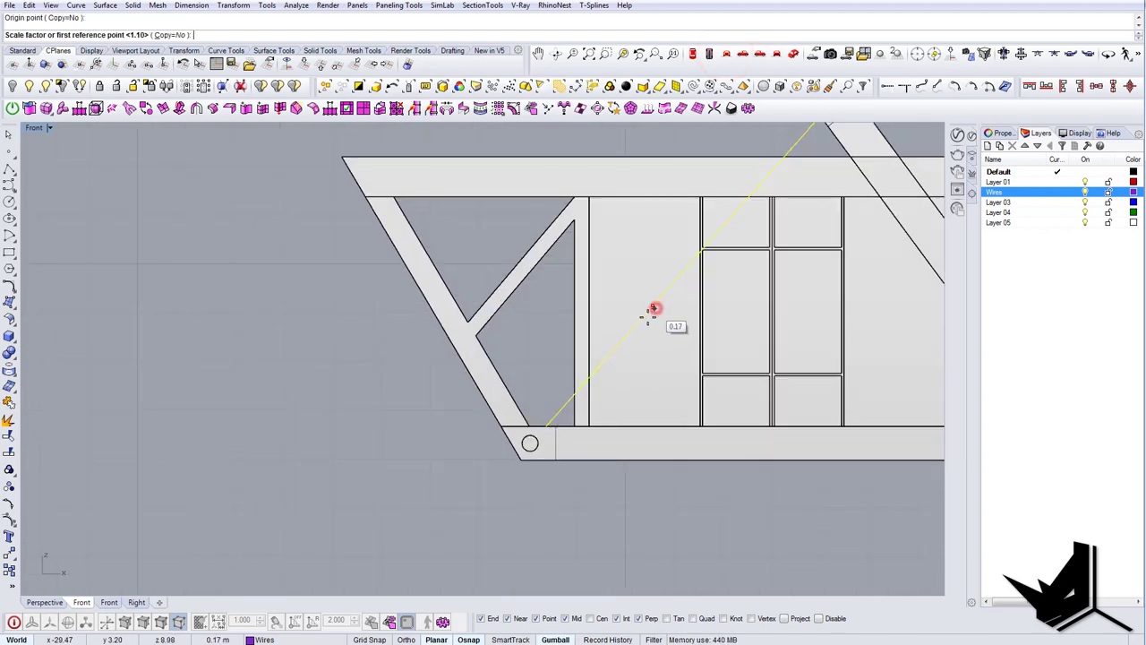
click(640, 331)
scroll(642, 332, down, 6)
right_drag(764, 209, 718, 251)
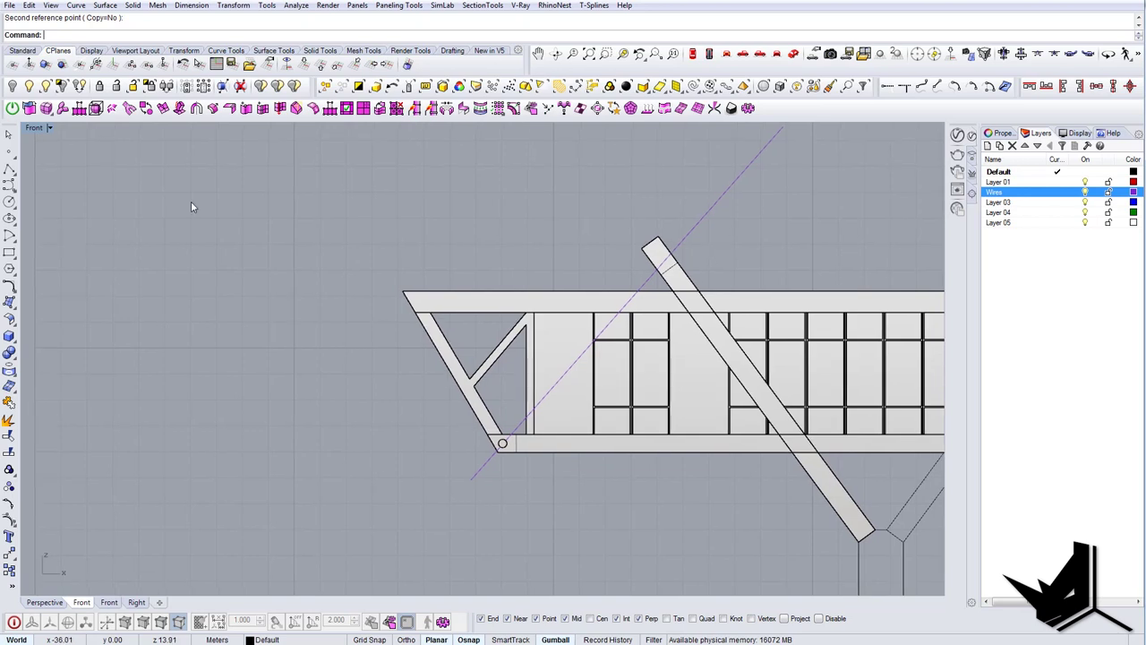
Step: Mark the centre of the cylinder on the bottom slab's end with AreaCentroid
scroll(506, 448, up, 8)
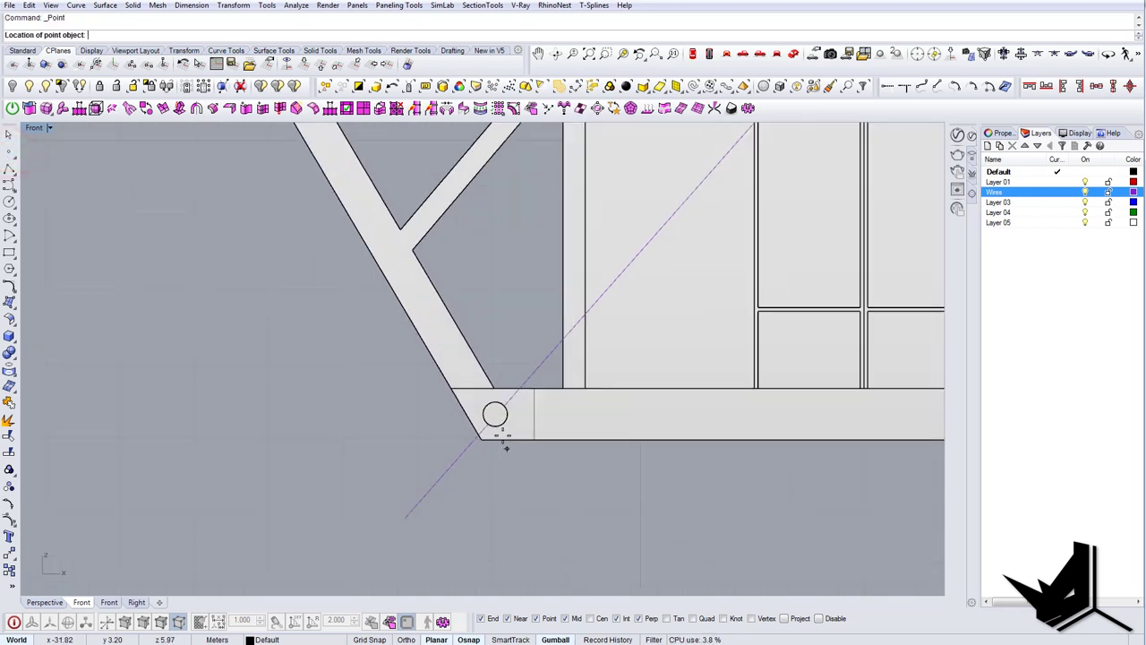
key(Escape)
click(463, 457)
click(504, 423)
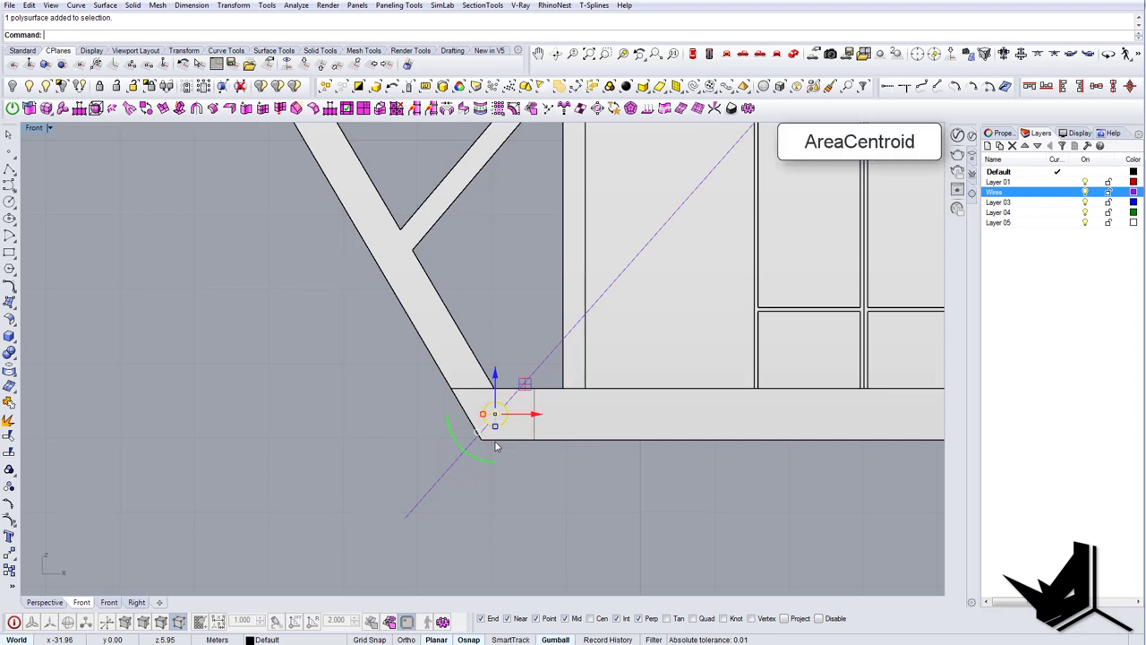
key(BackSpace)
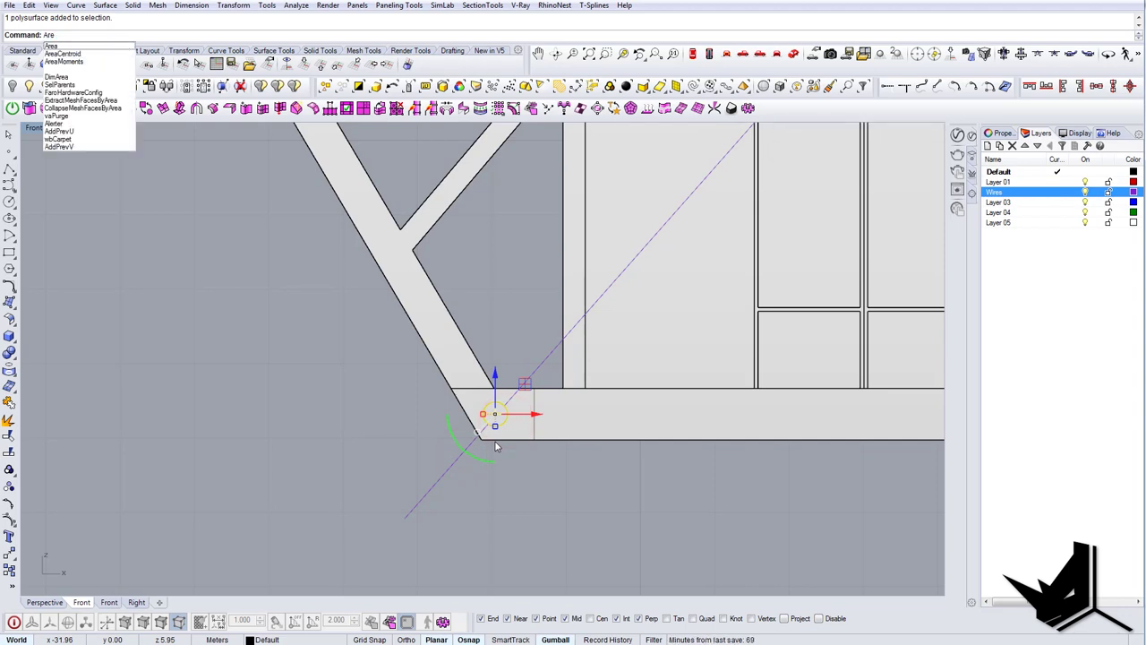
text(aCentroid)
key(Return)
key(Escape)
Step: Set the Front view to Wireframe display to expose the centroid point inside the cylinder
scroll(495, 443, up, 6)
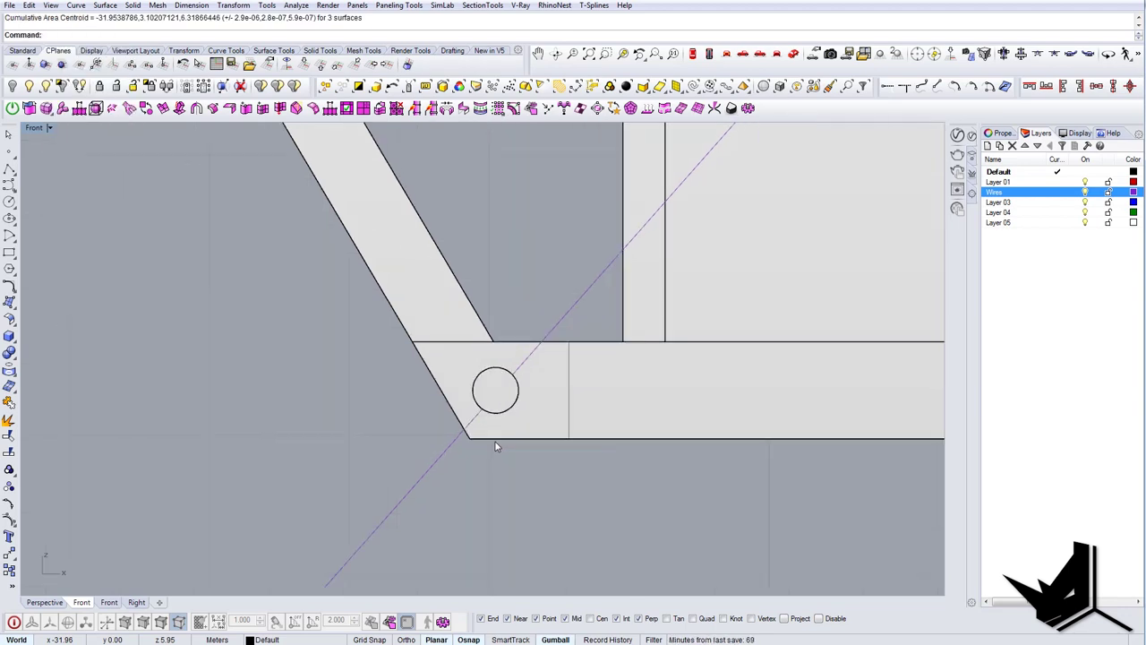
text(wf)
key(Return)
scroll(492, 394, up, 4)
scroll(499, 394, up, 10)
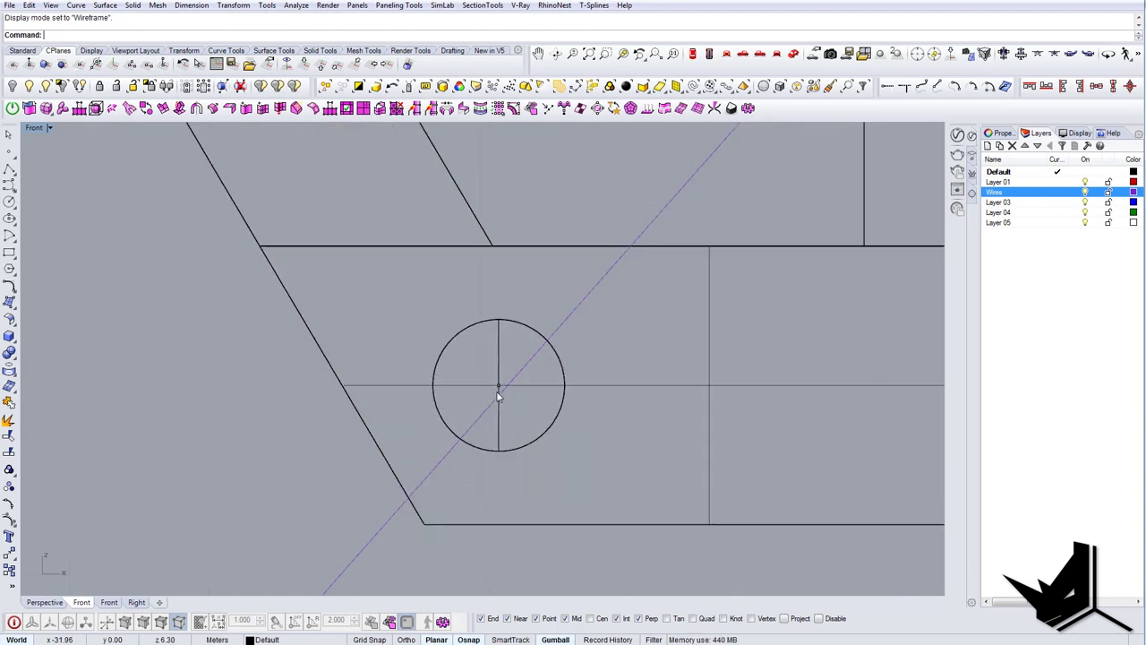
Step: Turn on the wire line's control points and move its lower end point onto the cylinder's centroid point
click(495, 405)
scroll(496, 405, down, 12)
right_drag(495, 405, 471, 340)
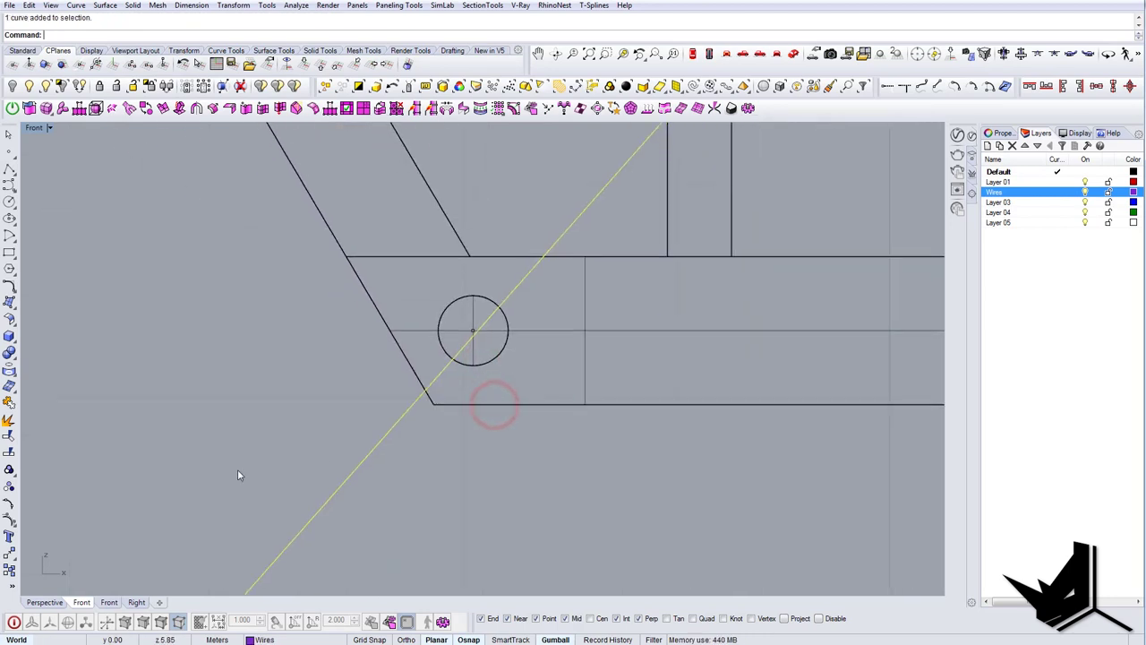
click(14, 523)
right_drag(215, 484, 307, 333)
scroll(307, 331, down, 4)
drag(225, 379, 348, 469)
right_drag(341, 464, 338, 485)
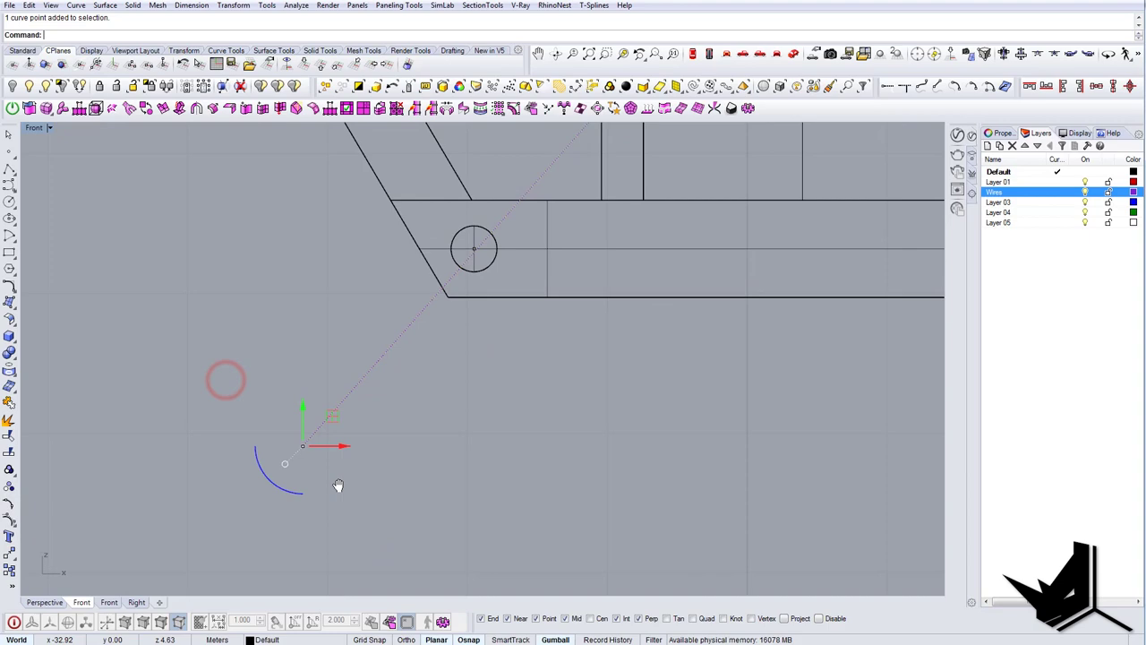
click(302, 448)
scroll(484, 240, up, 9)
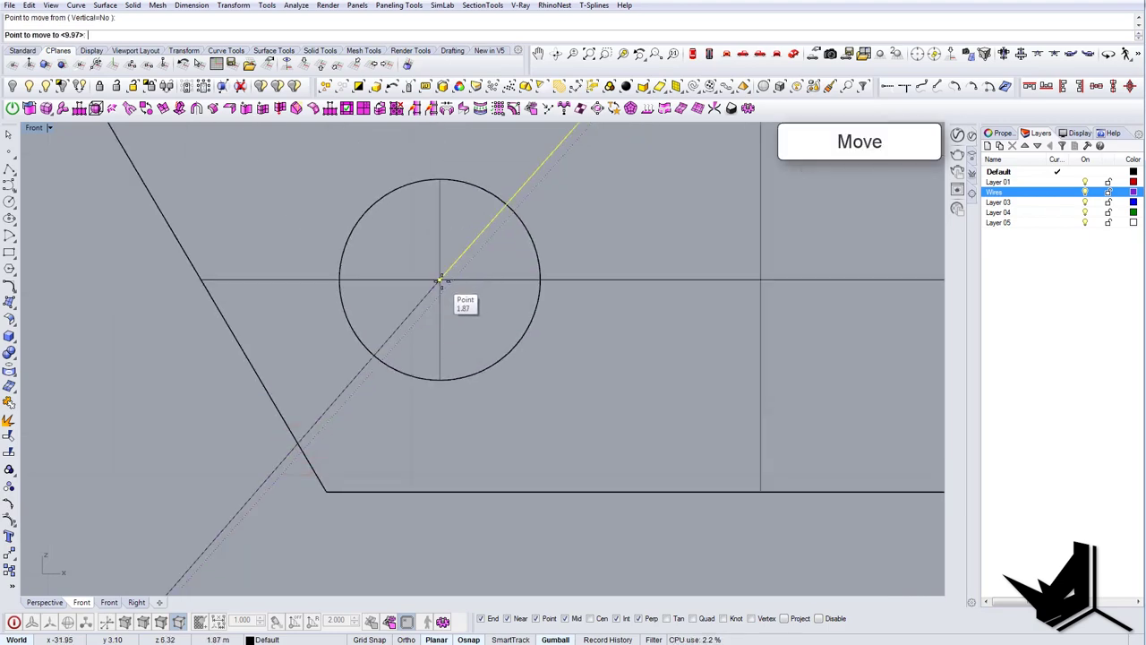
click(441, 281)
scroll(431, 405, down, 5)
scroll(431, 409, down, 6)
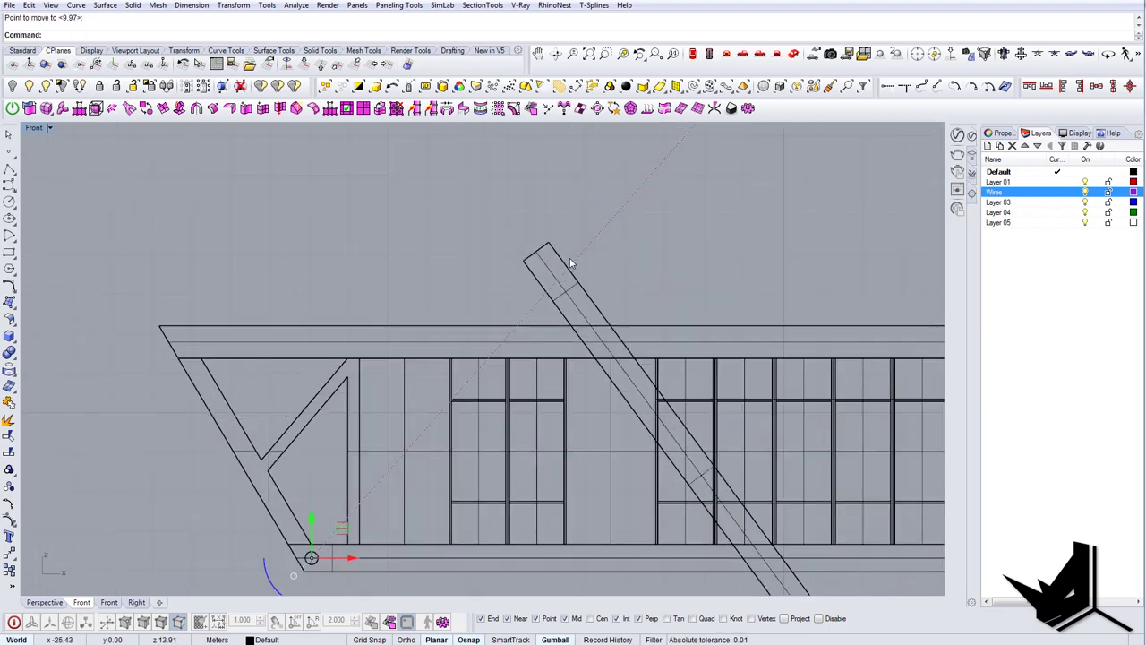
Step: Place a point on the wire line where it crosses the centreline of the inclined support leg
scroll(544, 336, up, 2)
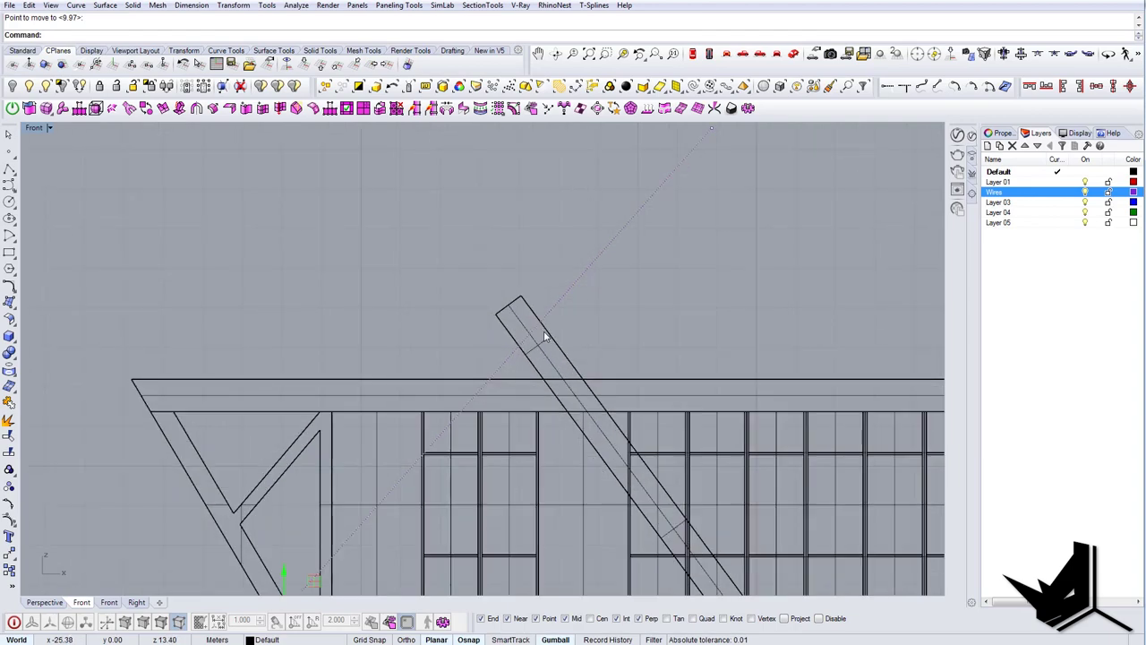
click(11, 154)
scroll(541, 349, up, 3)
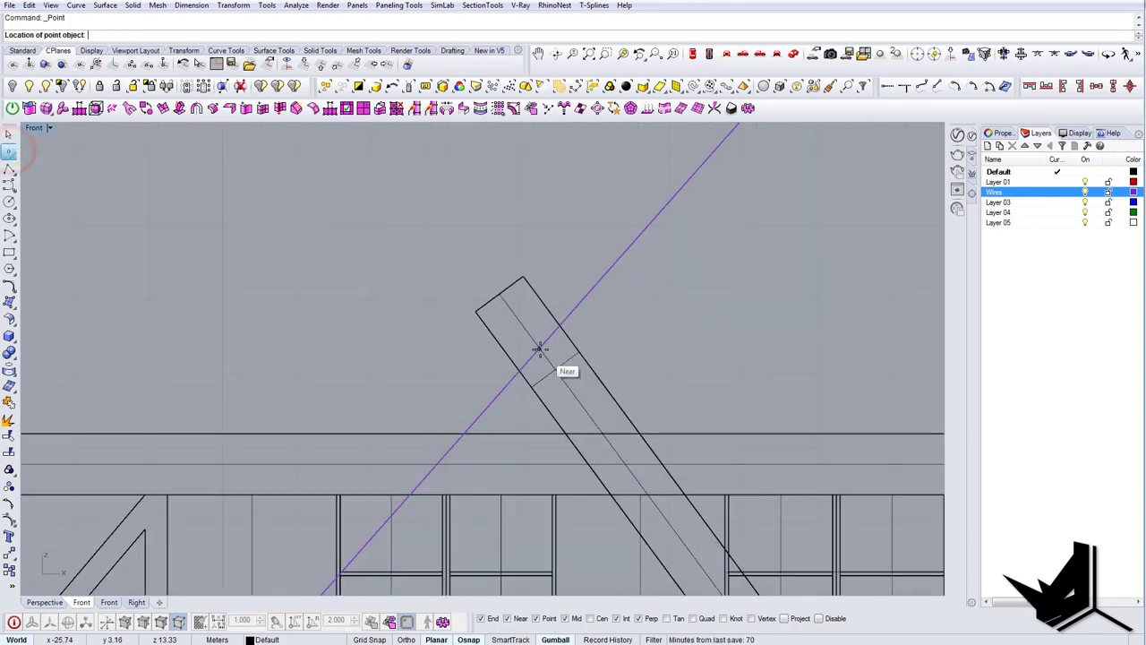
click(539, 348)
scroll(541, 350, down, 7)
scroll(540, 350, up, 9)
Step: Trim off the wire line's upper part beyond the point on the inclined leg
text(TR)
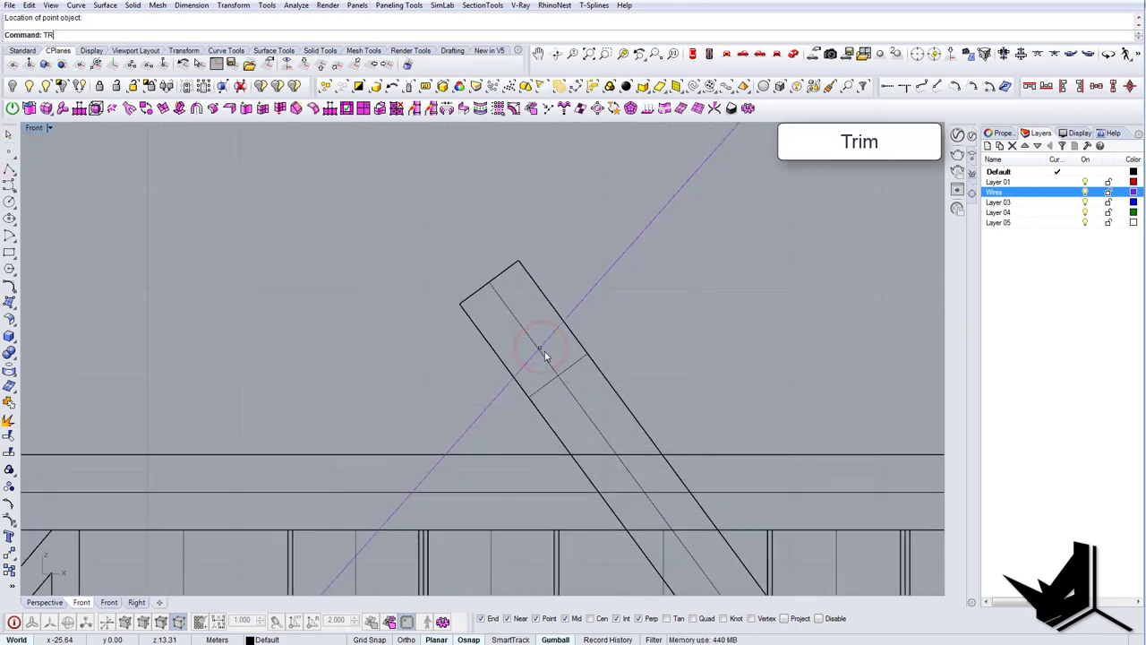
key(Return)
click(541, 349)
key(Return)
click(550, 331)
key(Return)
scroll(582, 376, down, 4)
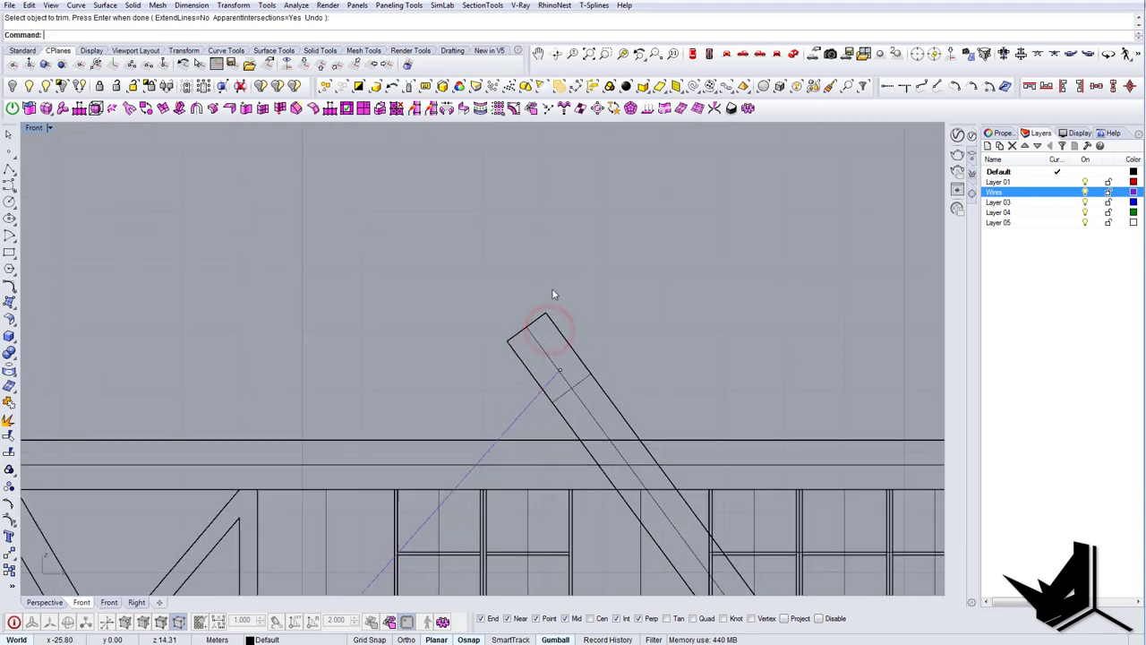
Step: Examine the trimmed wire line's position relative to the inclined leg and slab in the Perspective view
scroll(555, 298, up, 2)
drag(530, 222, 587, 396)
scroll(587, 399, down, 3)
mouse_move(581, 392)
right_down()
mouse_move(562, 322)
mouse_move(526, 357)
mouse_move(560, 394)
right_up()
key(Return)
click(793, 54)
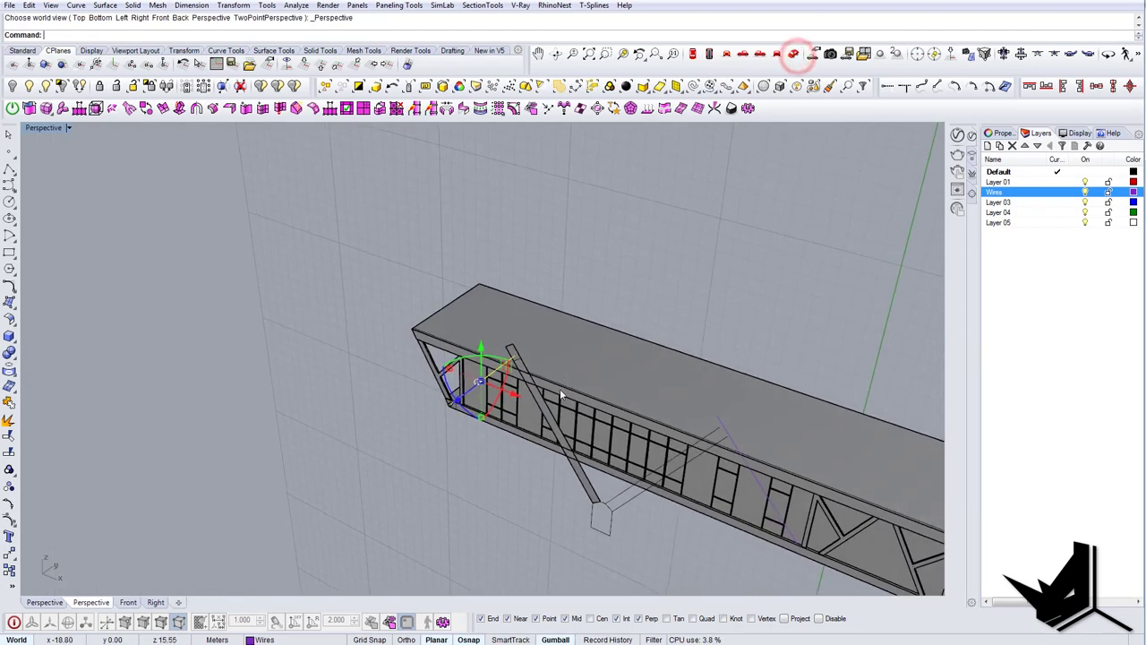
scroll(455, 403, up, 10)
right_drag(470, 416, 408, 396)
scroll(451, 380, down, 5)
right_drag(579, 345, 440, 455)
key(Escape)
Step: Extrude the inclined leg's surface outward from the facade with the gumball to give it a small thickness
click(477, 365)
scroll(477, 364, down, 5)
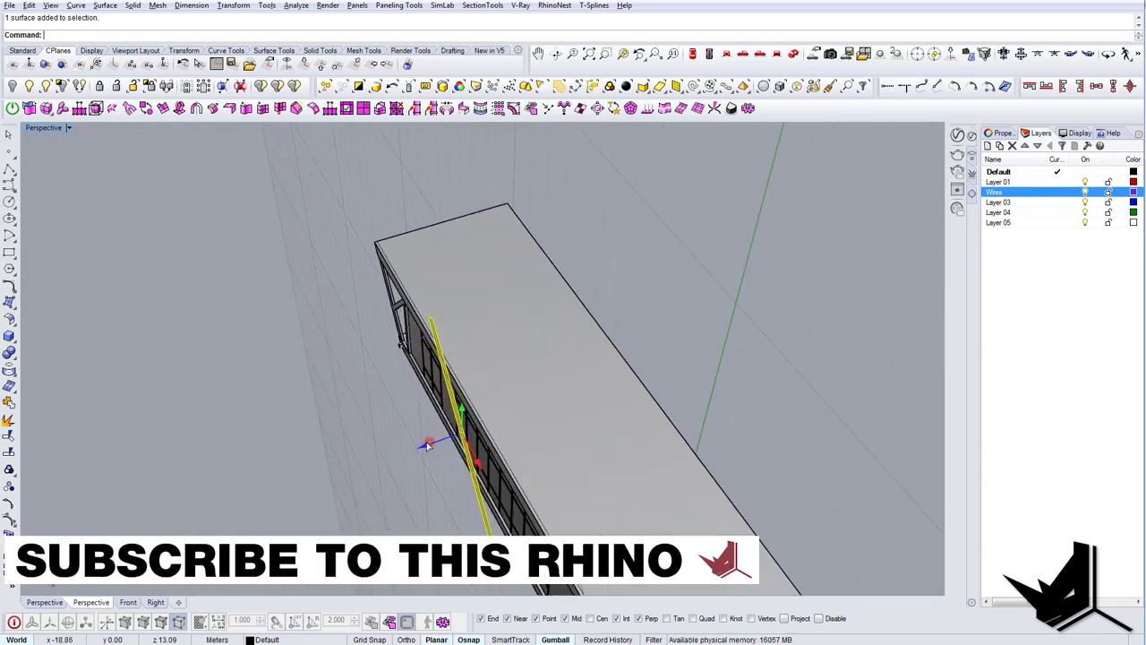
ctrl+alt+drag(427, 445, 422, 447)
key(Escape)
Step: Try to pipe the wire line with a start and end radius of 0.1
right_drag(423, 447, 532, 310)
scroll(533, 299, up, 6)
click(539, 310)
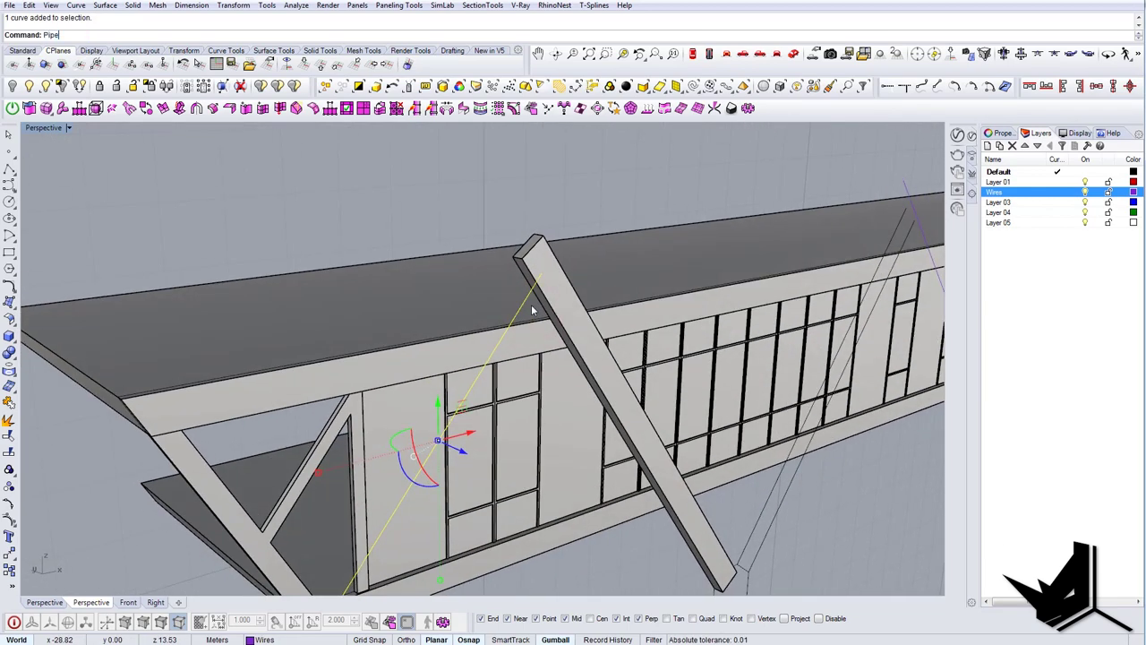
key(Return)
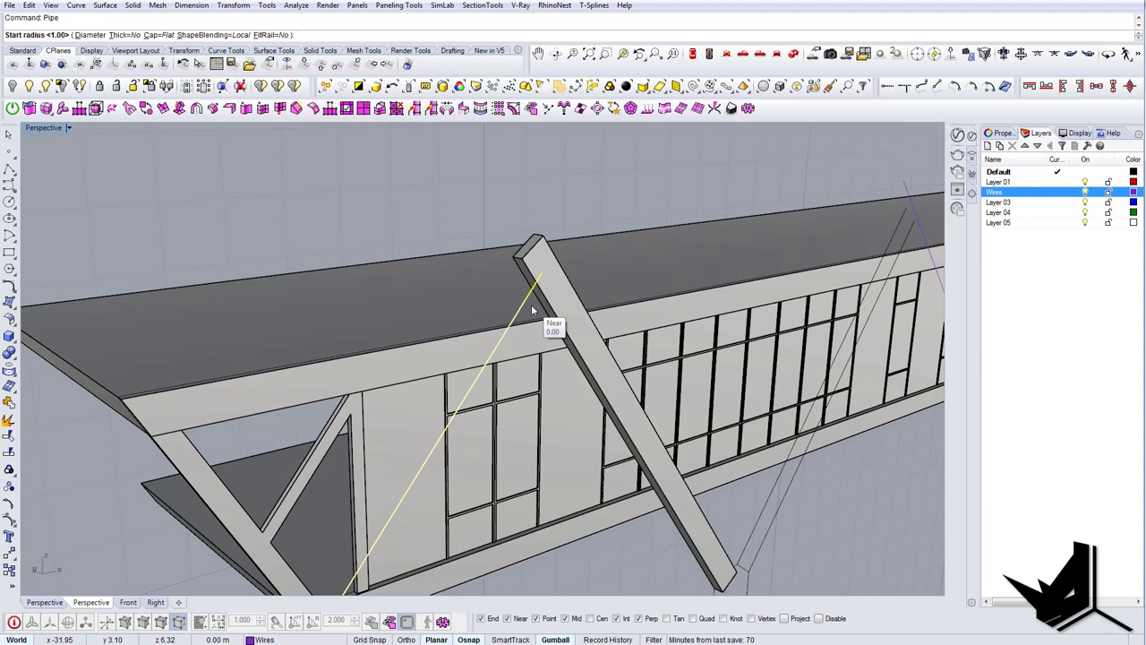
scroll(558, 267, up, 6)
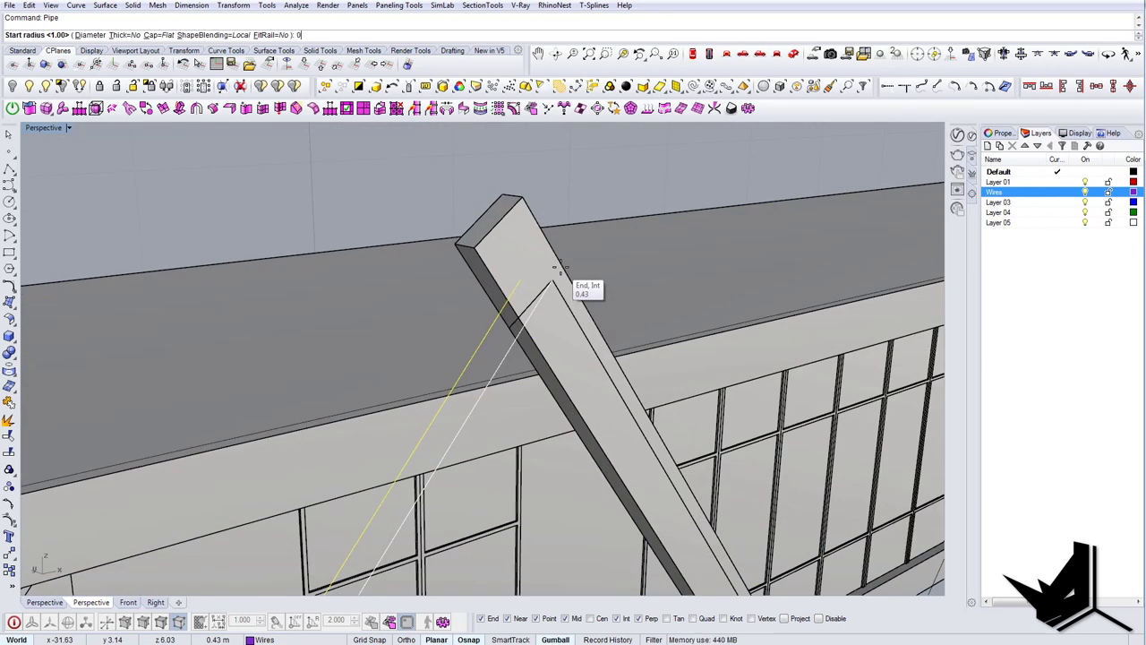
key(Return)
key(Return)
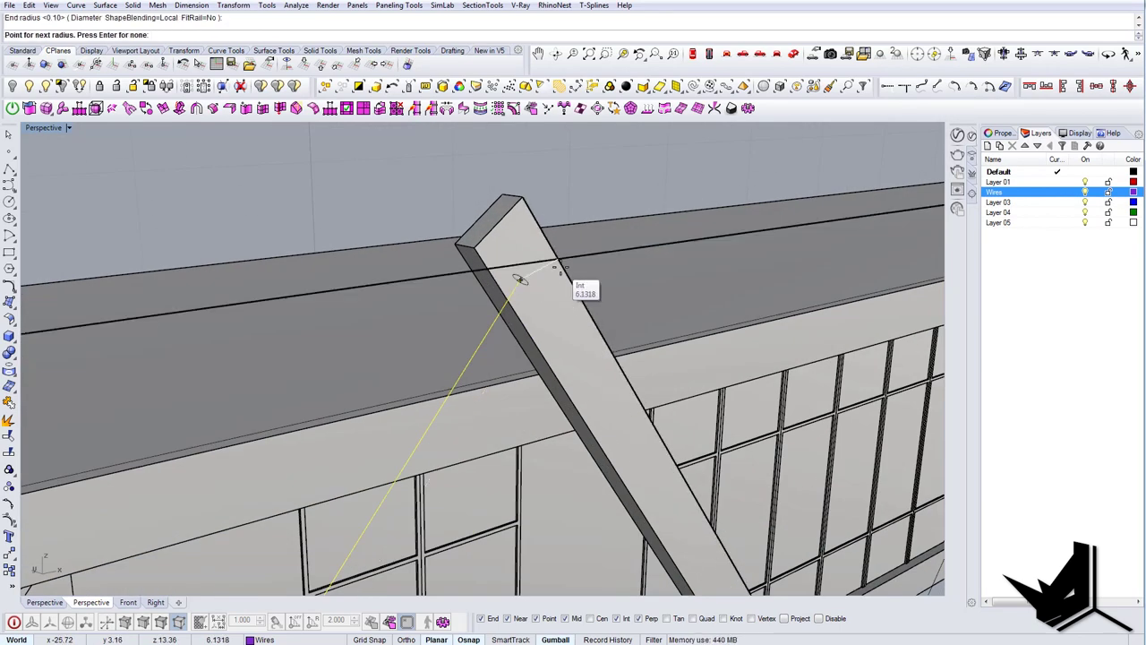
key(Return)
key(ctrl+z)
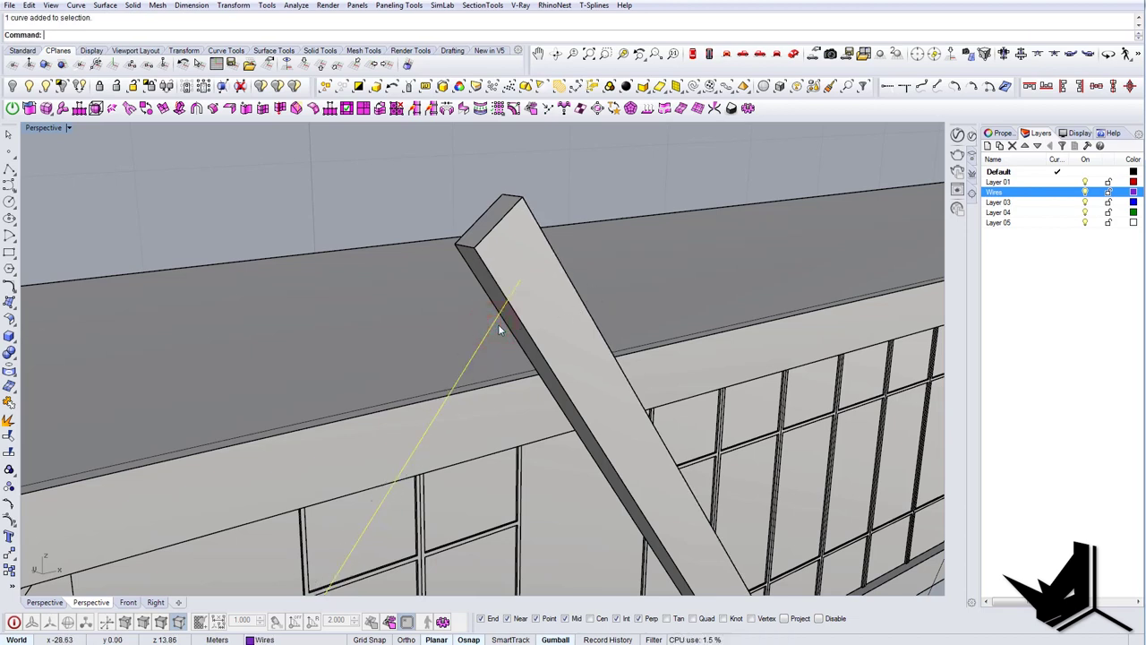
Step: Pipe the wire line with a start and end radius of 0.03 and no further radii
text(Pipe)
key(Return)
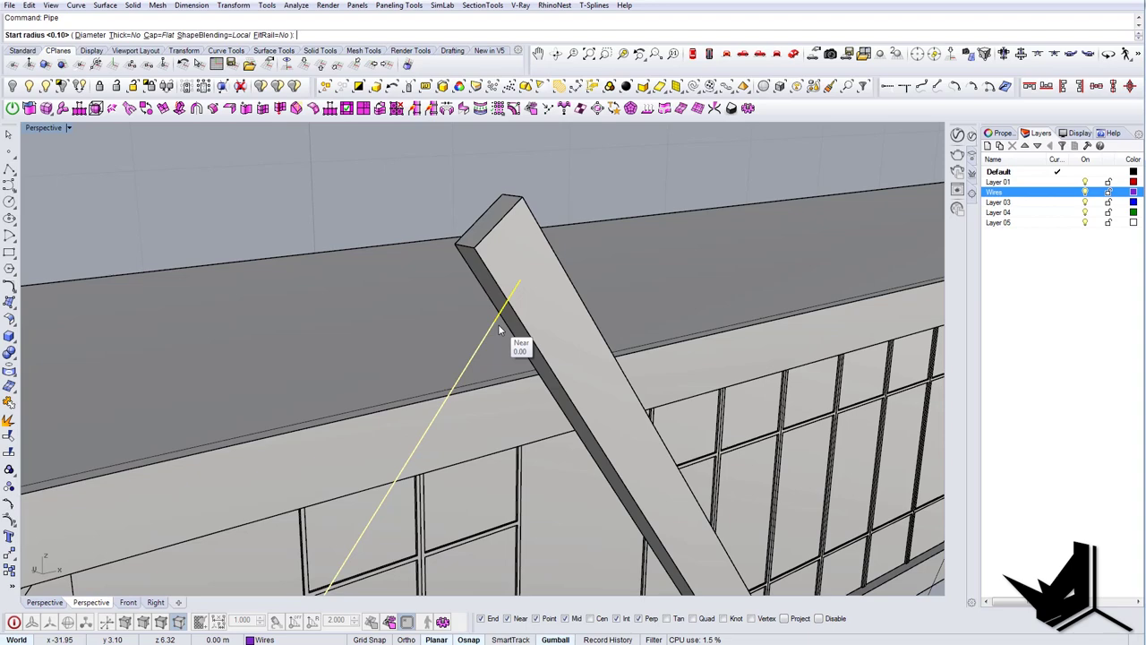
key(Return)
key(Return)
key(Return)
key(Return)
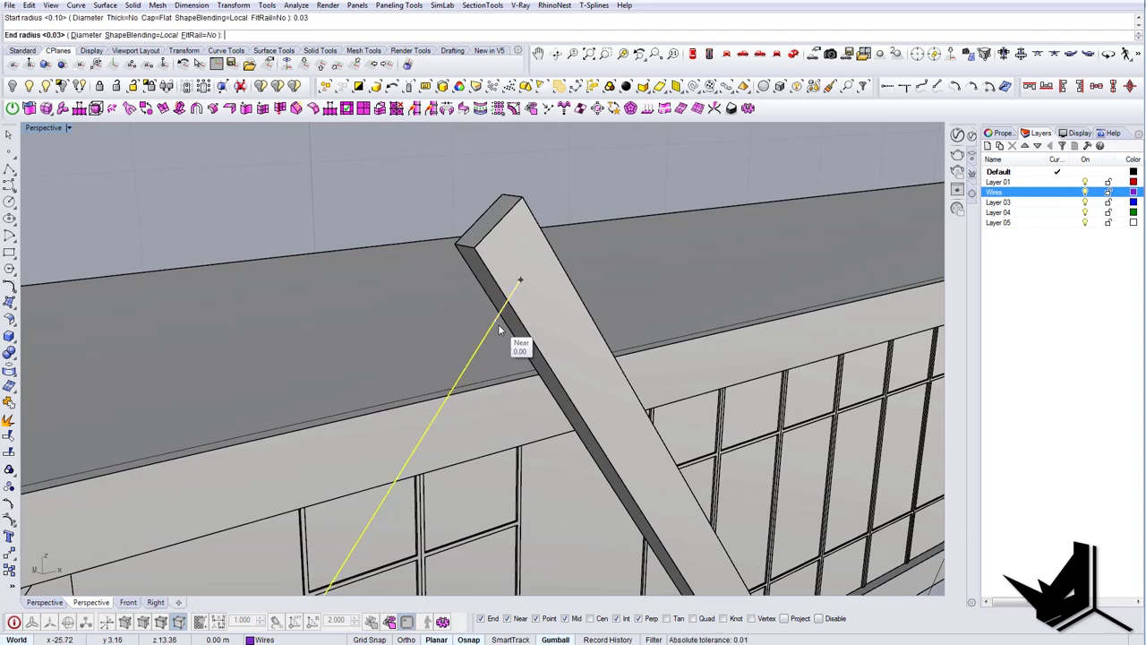
key(Escape)
Step: Examine the piped wire between the cylinder and the leg, and set the construction plane to World Top
scroll(473, 332, down, 9)
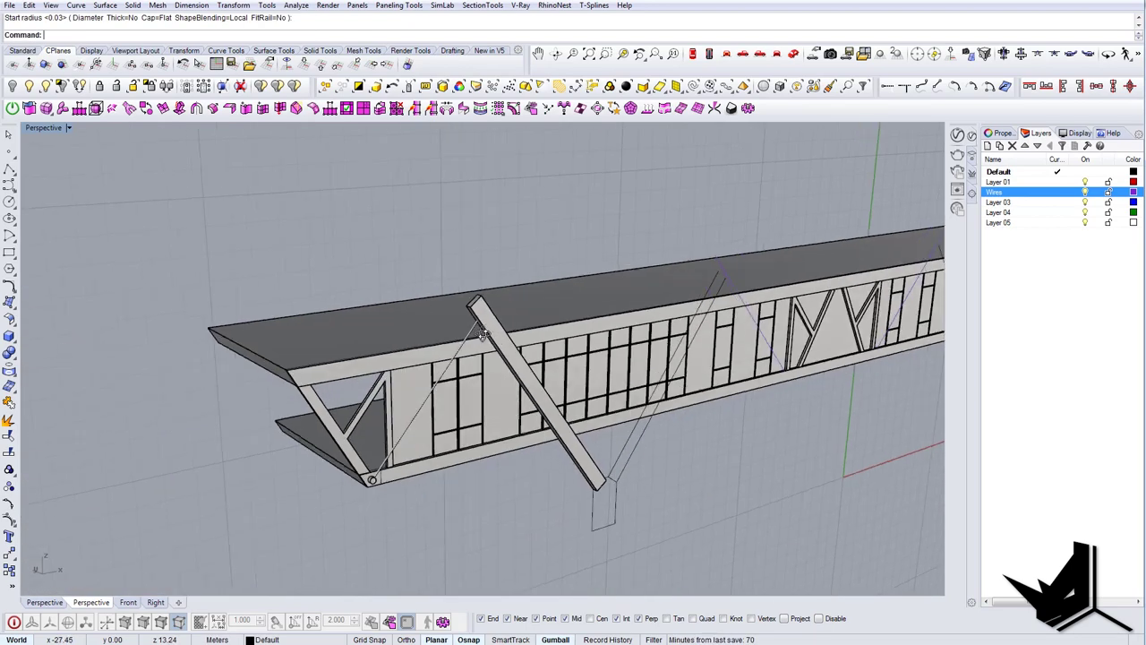
right_drag(476, 333, 435, 354)
scroll(433, 345, up, 8)
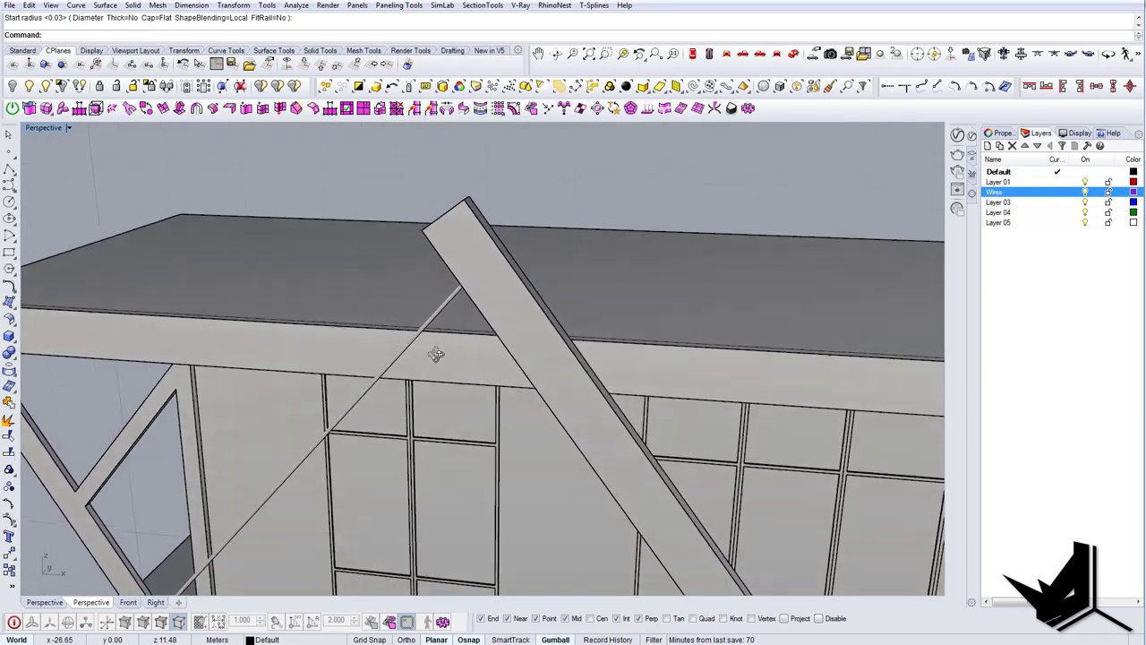
click(436, 313)
key(Escape)
scroll(436, 314, down, 5)
right_drag(546, 302, 530, 260)
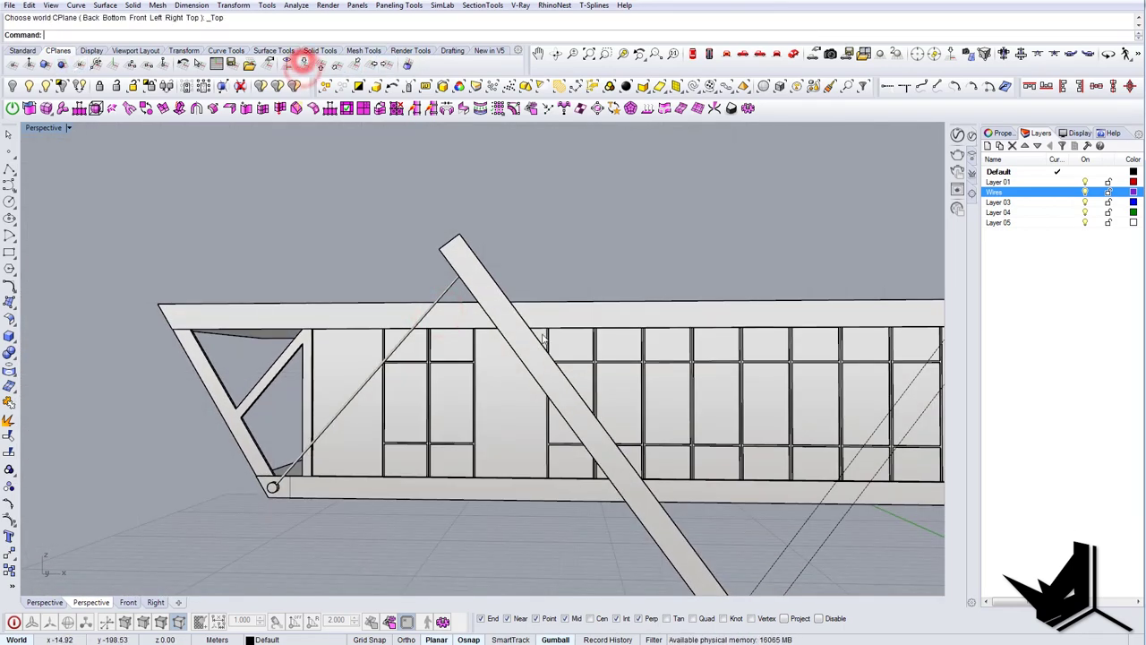
right_drag(546, 305, 563, 376)
Step: Examine the wire's upper end at the inclined leg and the outline curves of the support's base
scroll(464, 305, up, 8)
click(449, 310)
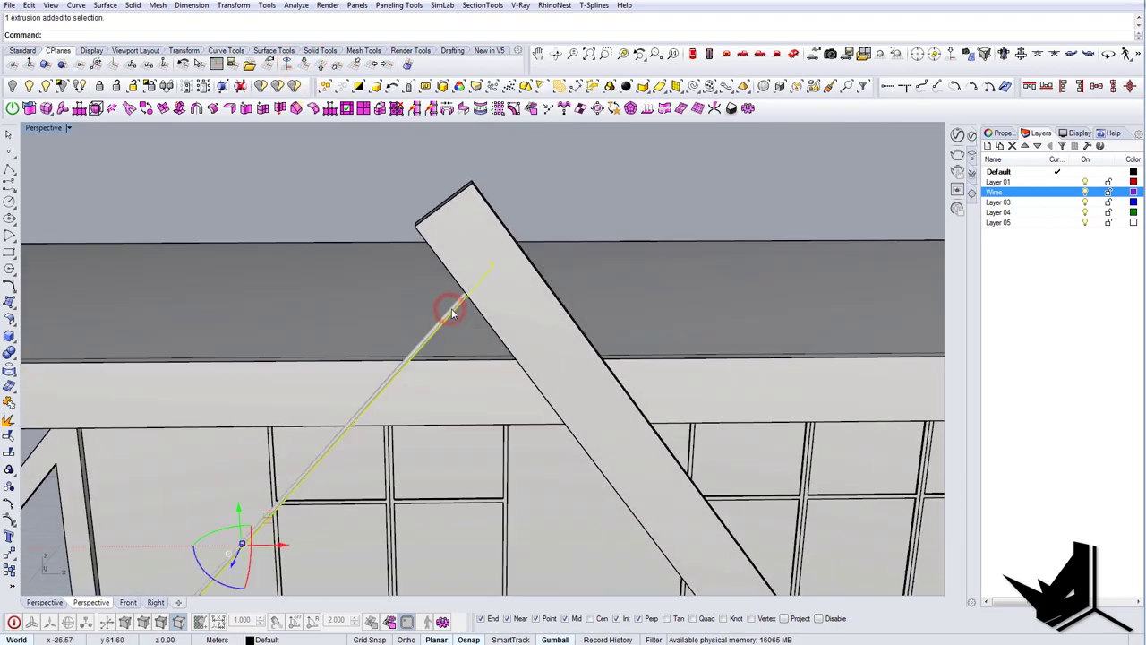
shift+right_drag(723, 407, 471, 278)
scroll(471, 279, down, 12)
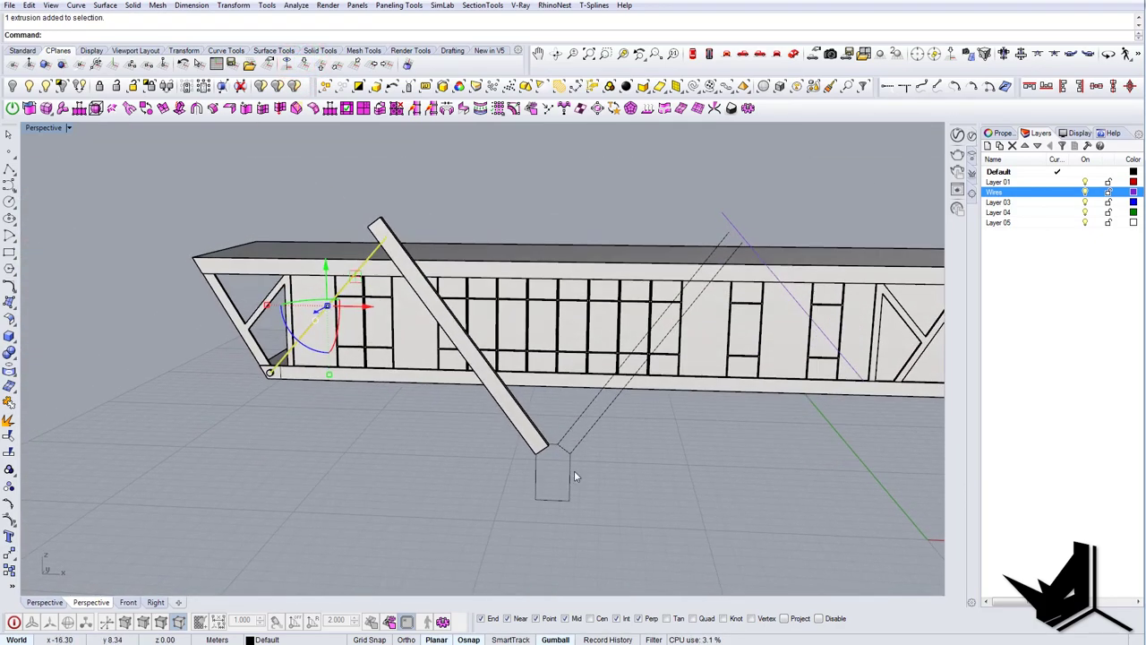
scroll(574, 472, up, 2)
shift+right_drag(574, 472, 462, 437)
click(534, 466)
click(504, 451)
key(Escape)
scroll(461, 437, up, 2)
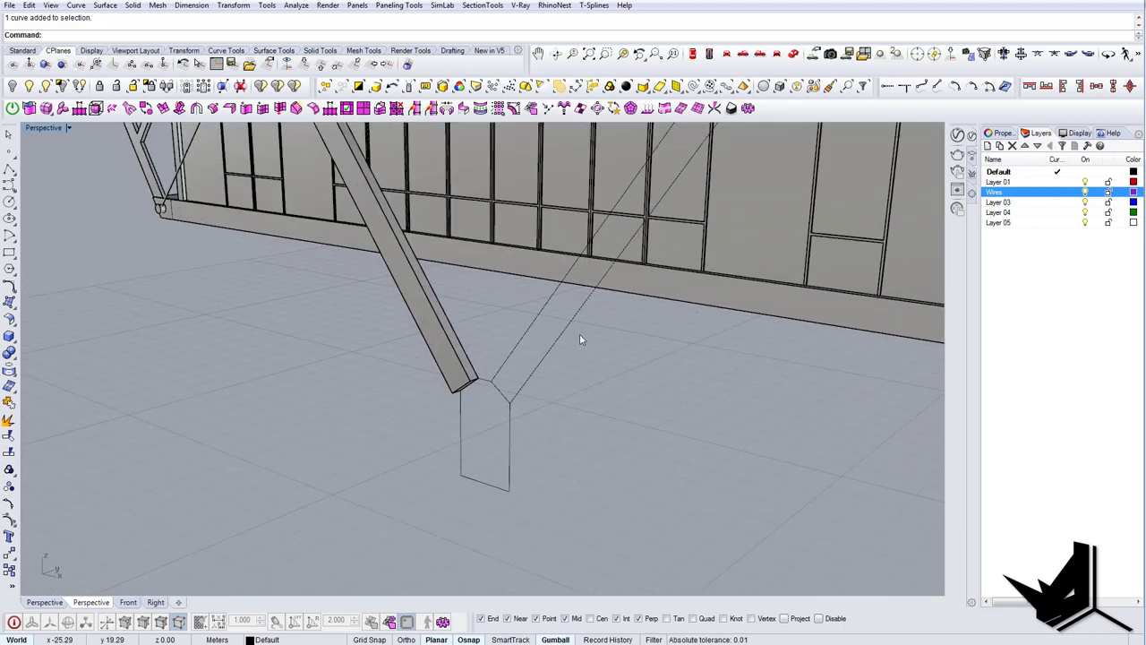
Step: Create a planar surface from the six outline curves of the support's base with PlanarSrf
shift+right_drag(579, 334, 587, 371)
right_drag(547, 453, 394, 406)
drag(379, 397, 568, 553)
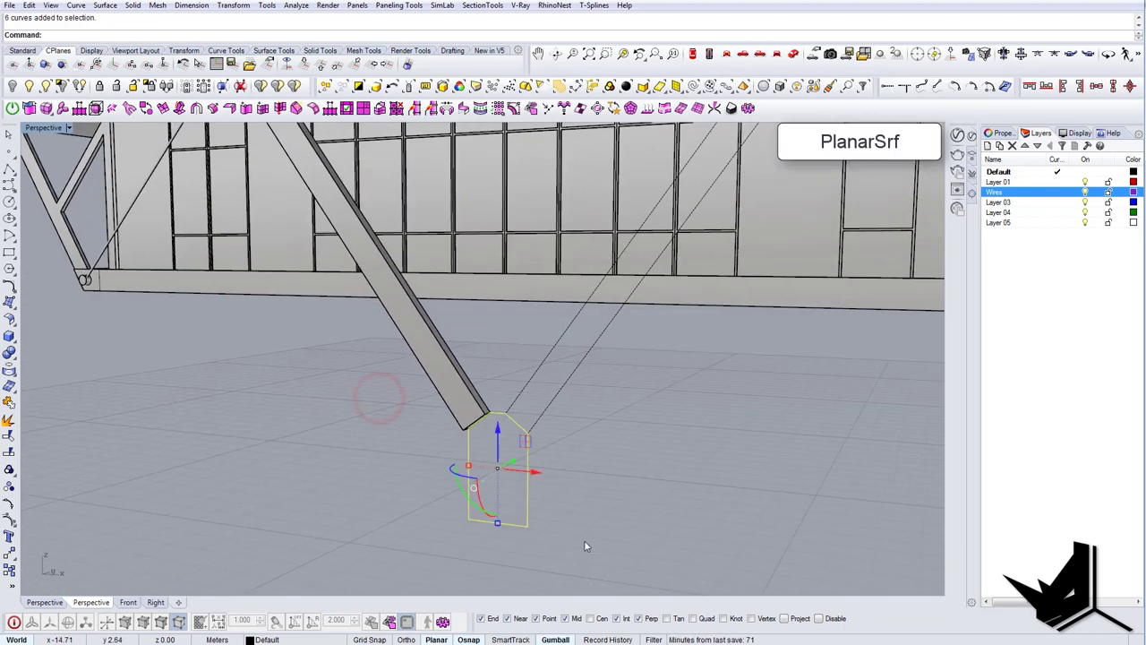
text(PlanarSrf)
key(Return)
key(Escape)
Step: Extrude the planar surface of the support's base into a solid block
right_drag(541, 516, 487, 501)
click(488, 471)
right_drag(488, 472, 451, 494)
right_drag(508, 455, 472, 470)
text(E)
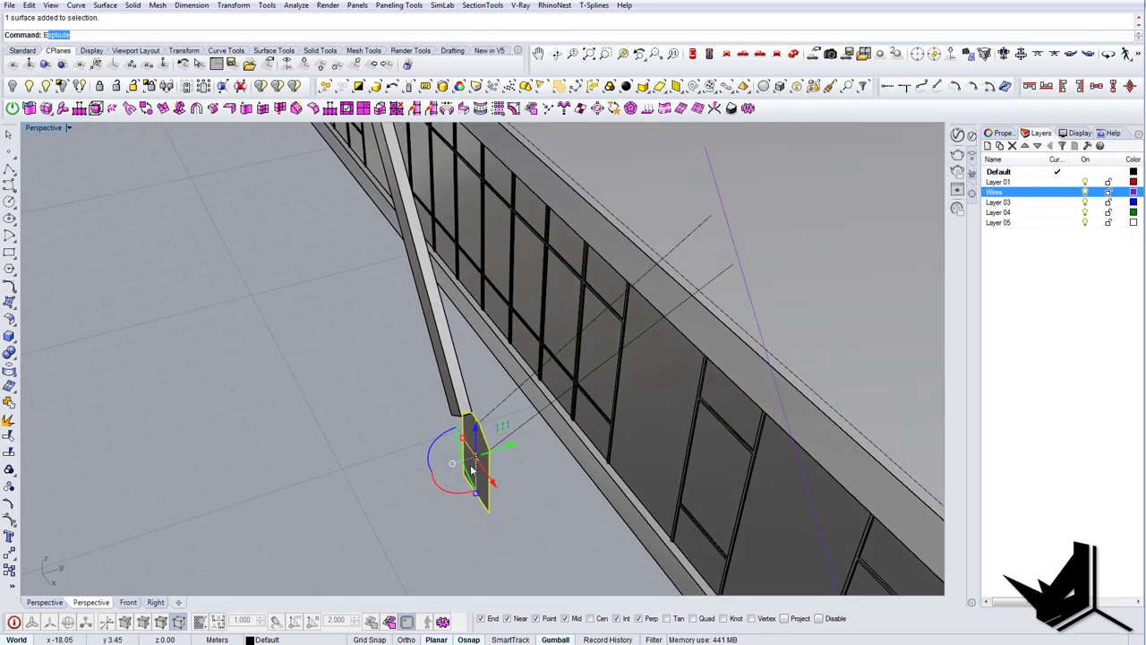
text(s)
key(Return)
click(450, 419)
Step: Widen the base block with Scale1D about its bottom midpoint, to about 0.59 m from that point across its thickness
scroll(469, 461, up, 4)
click(470, 468)
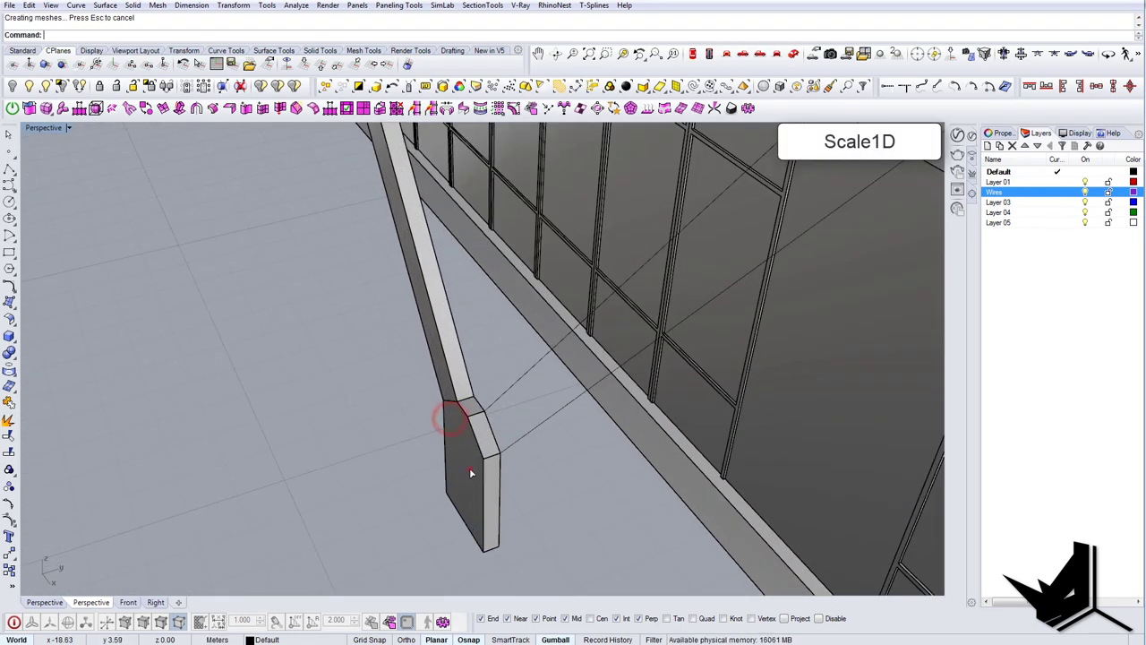
right_drag(470, 469, 441, 482)
text(s1)
key(Return)
click(438, 508)
click(444, 505)
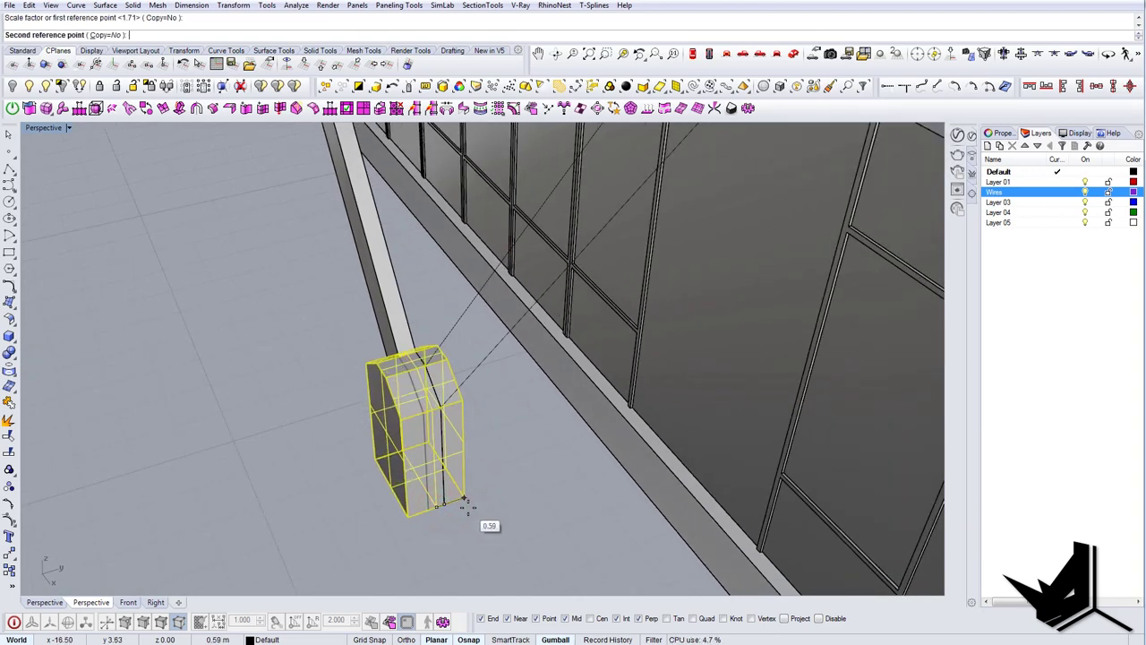
click(467, 507)
key(Escape)
Step: Mirror the inclined leg in the Front view across a vertical plane through the base block's bottom midpoint
right_drag(521, 512, 654, 489)
right_drag(705, 432, 571, 488)
scroll(477, 444, down, 7)
right_drag(478, 443, 485, 412)
shift+right_drag(712, 398, 571, 394)
scroll(206, 403, up, 6)
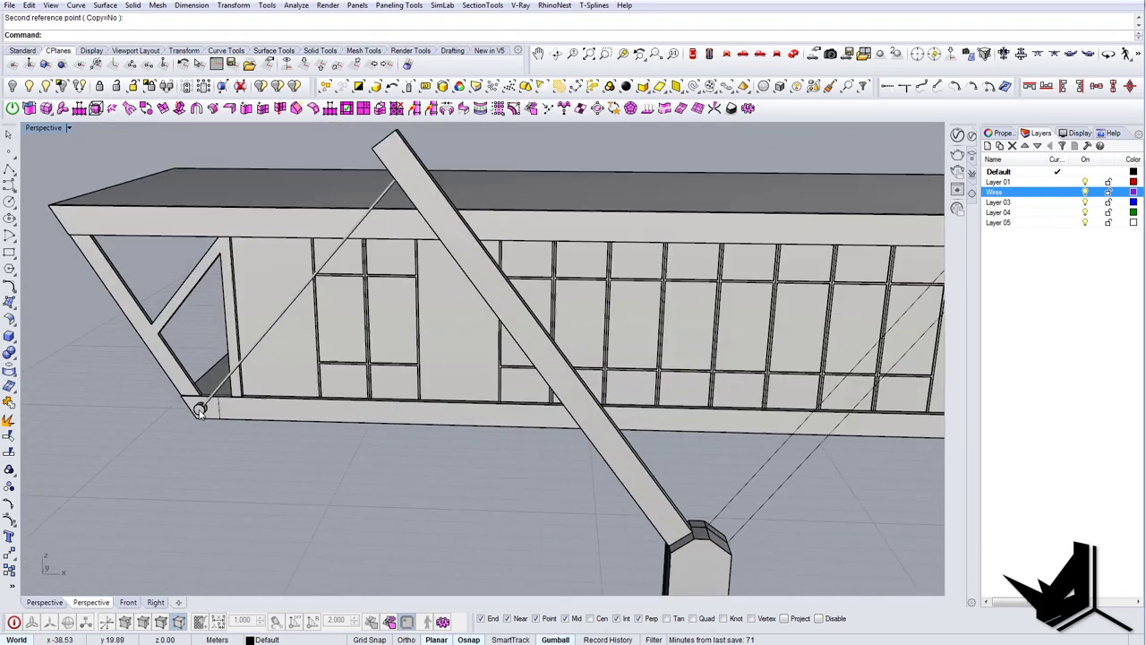
scroll(204, 405, down, 5)
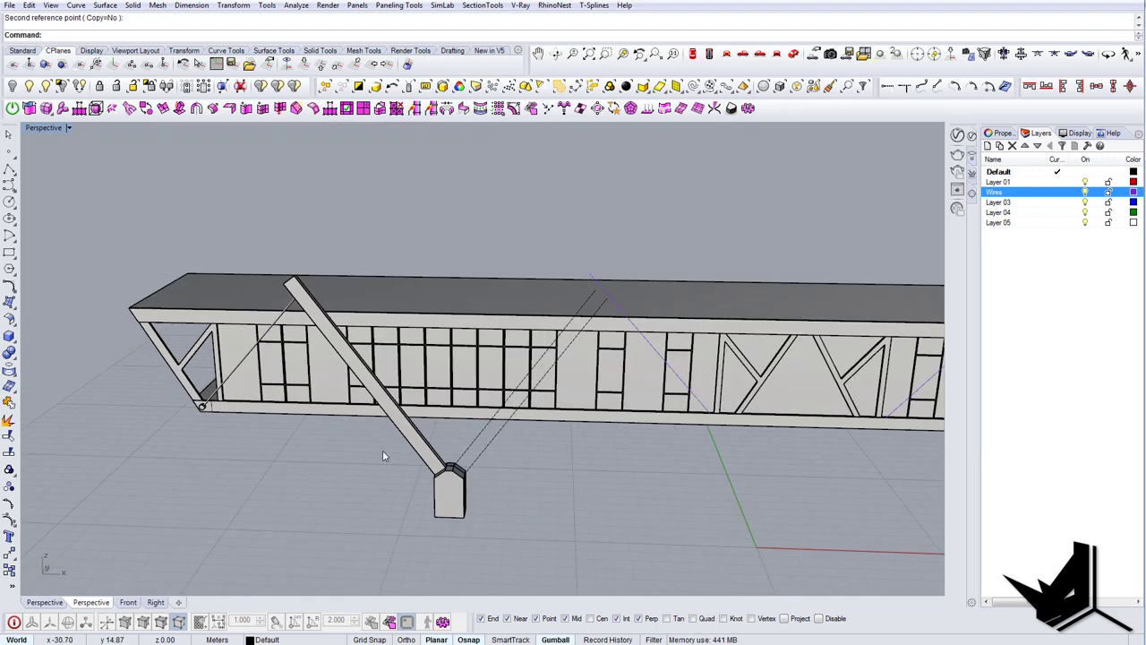
click(409, 436)
shift+right_drag(466, 503, 479, 430)
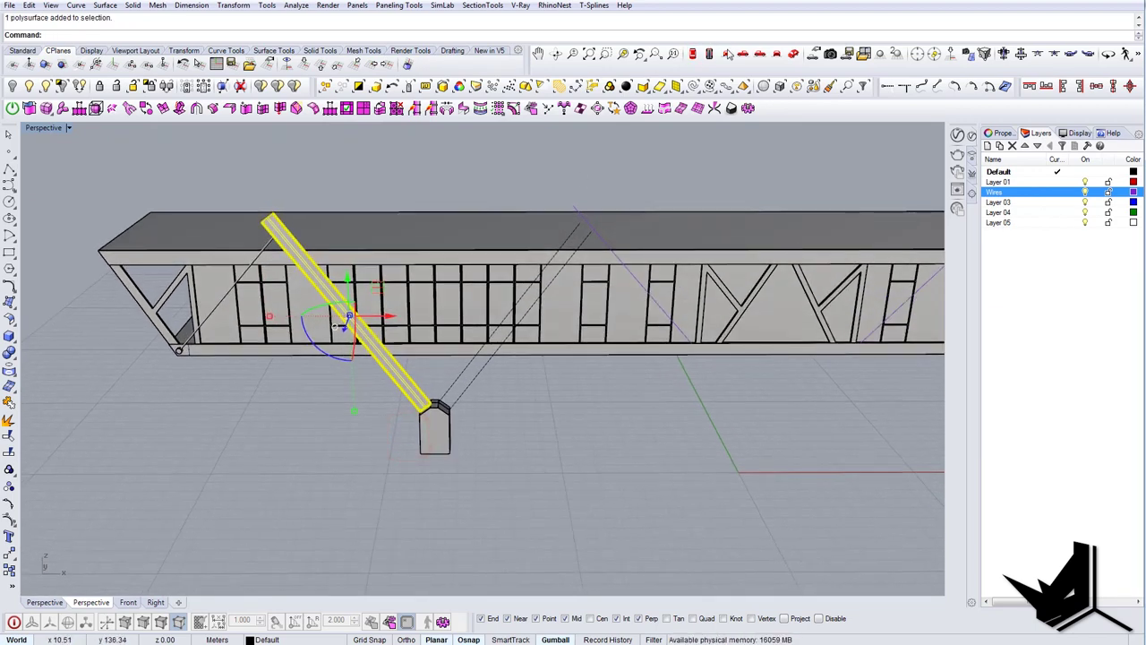
click(727, 54)
right_drag(464, 354, 469, 366)
text(Mirror)
key(Return)
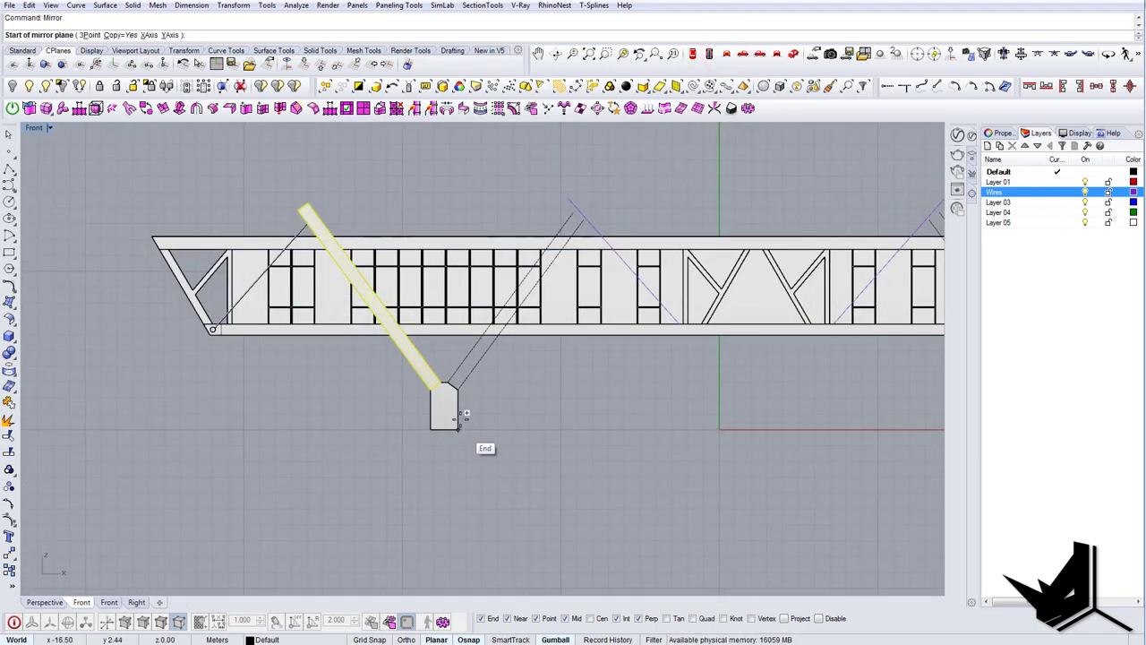
scroll(465, 431, up, 7)
click(419, 431)
scroll(421, 431, down, 4)
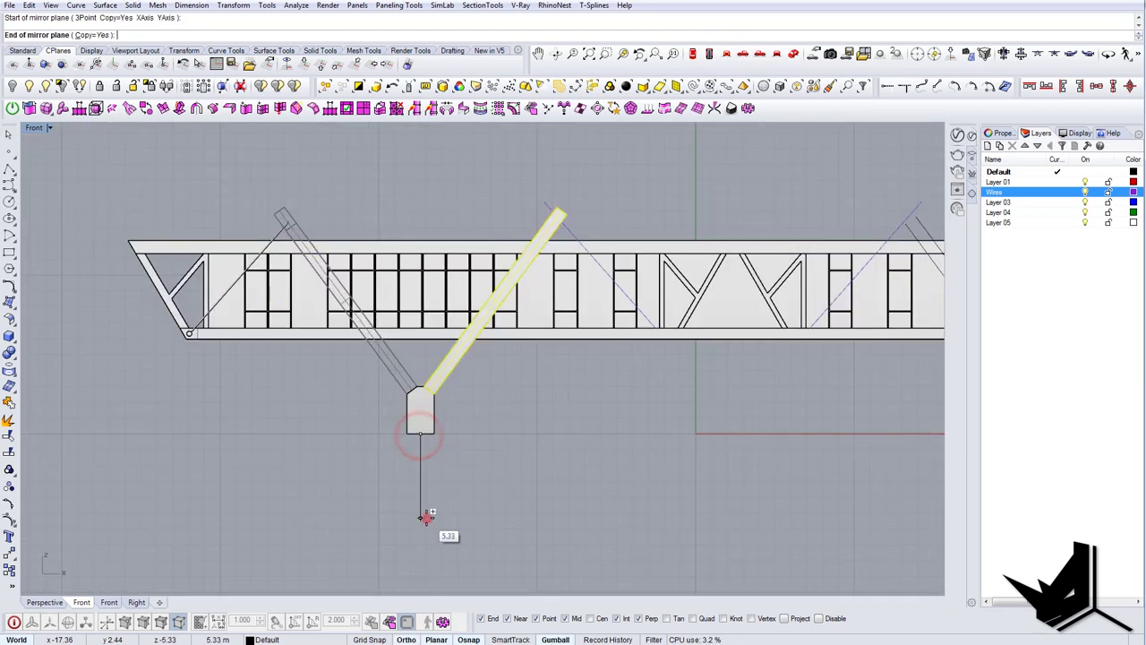
click(427, 517)
Step: Mirror the piped wire and its pin cylinder across the vertical plane through the base block's bottom midpoint
right_drag(462, 209, 458, 262)
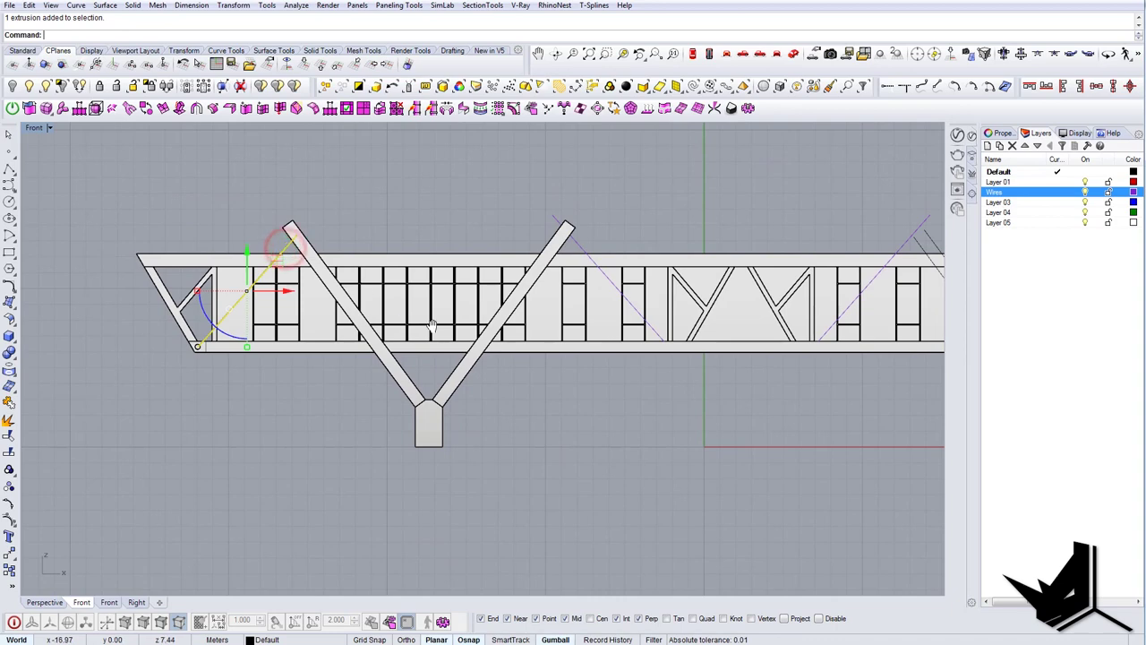
right_drag(433, 325, 426, 317)
scroll(182, 343, up, 13)
shift+click(220, 363)
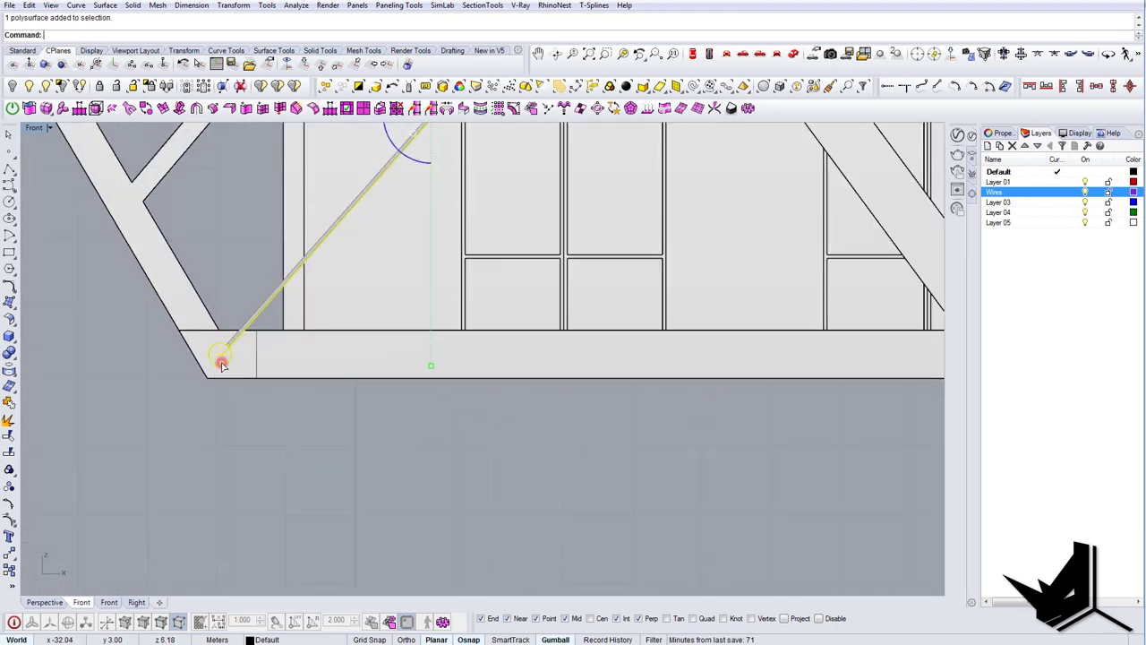
scroll(222, 362, down, 15)
right_drag(350, 450, 324, 424)
text(Mirror)
key(Return)
scroll(382, 472, up, 6)
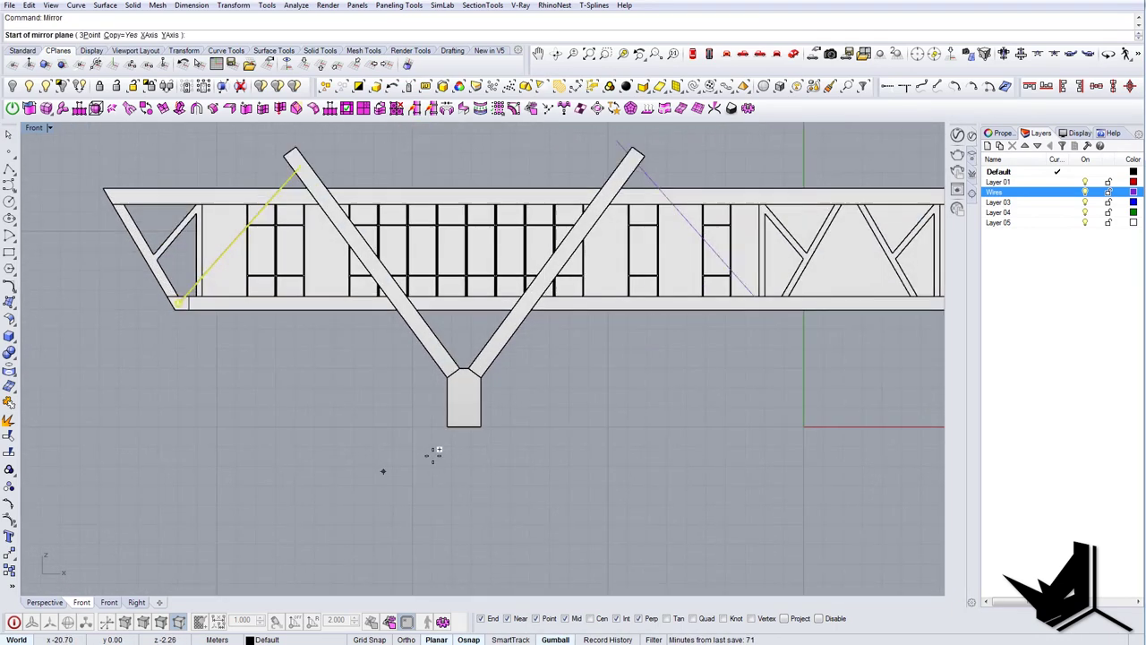
click(475, 418)
scroll(475, 418, down, 4)
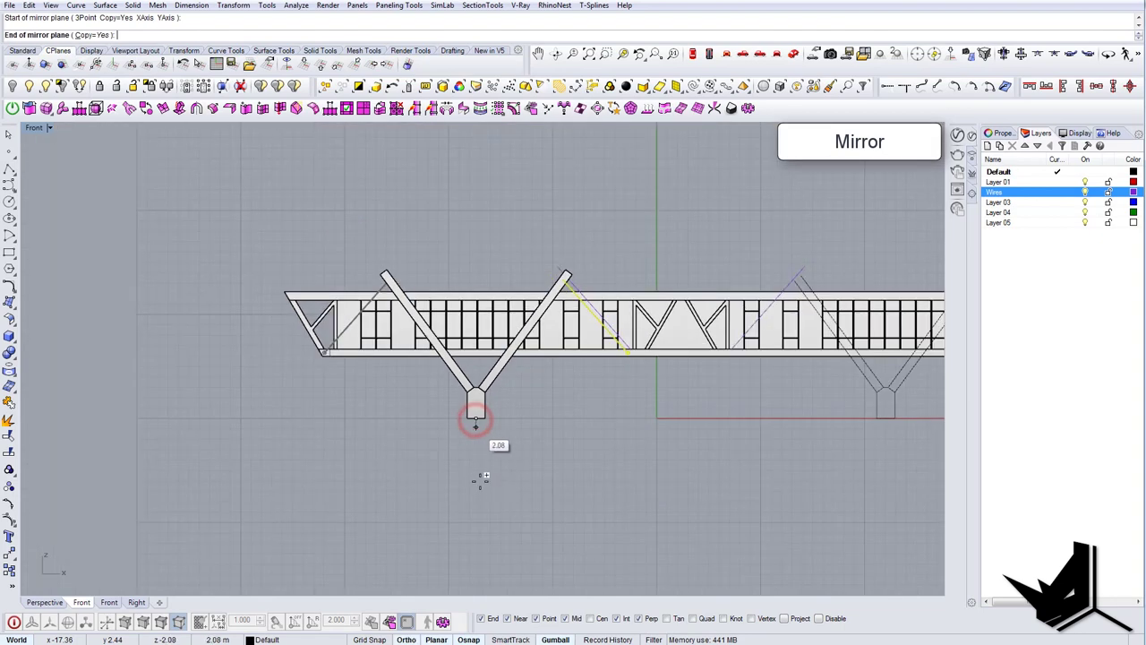
click(475, 483)
scroll(688, 377, up, 1)
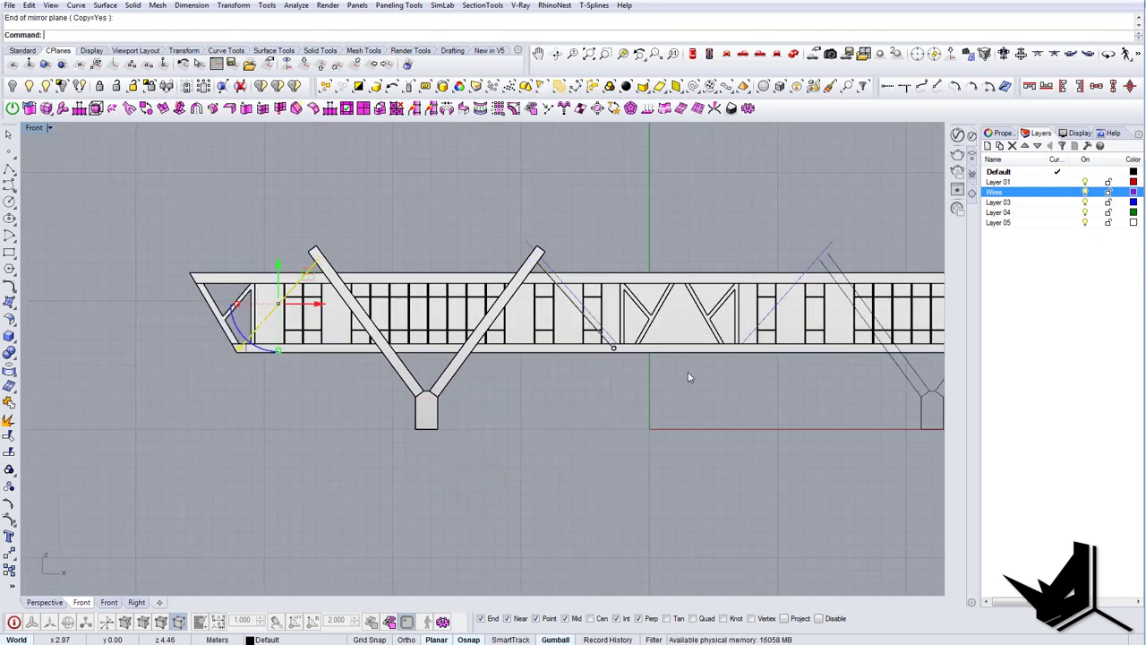
Step: Move the mirrored wire and pin horizontally towards the drawn wire guide line, and delete that guide line
scroll(627, 360, up, 3)
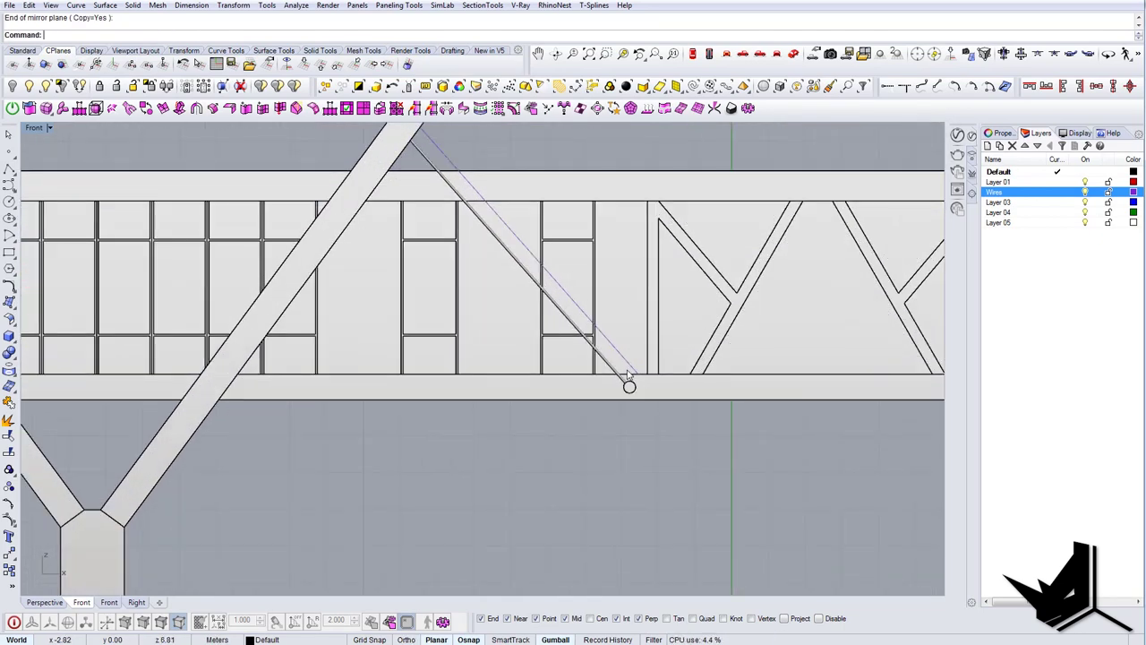
click(613, 371)
click(630, 386)
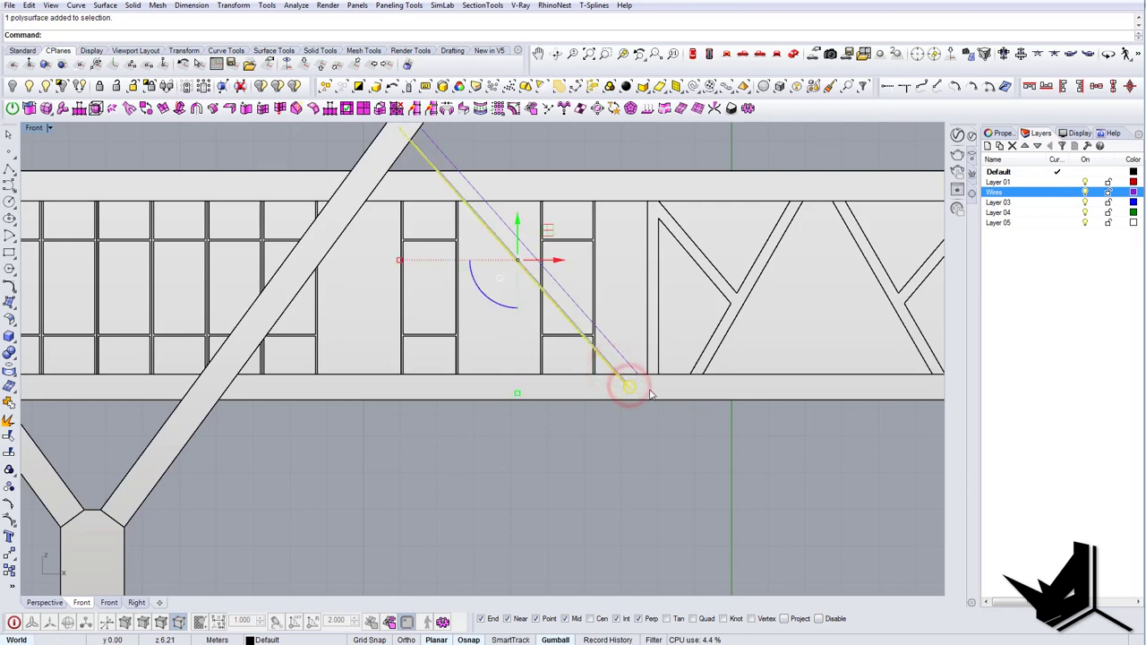
right_drag(607, 314, 617, 355)
drag(567, 306, 578, 307)
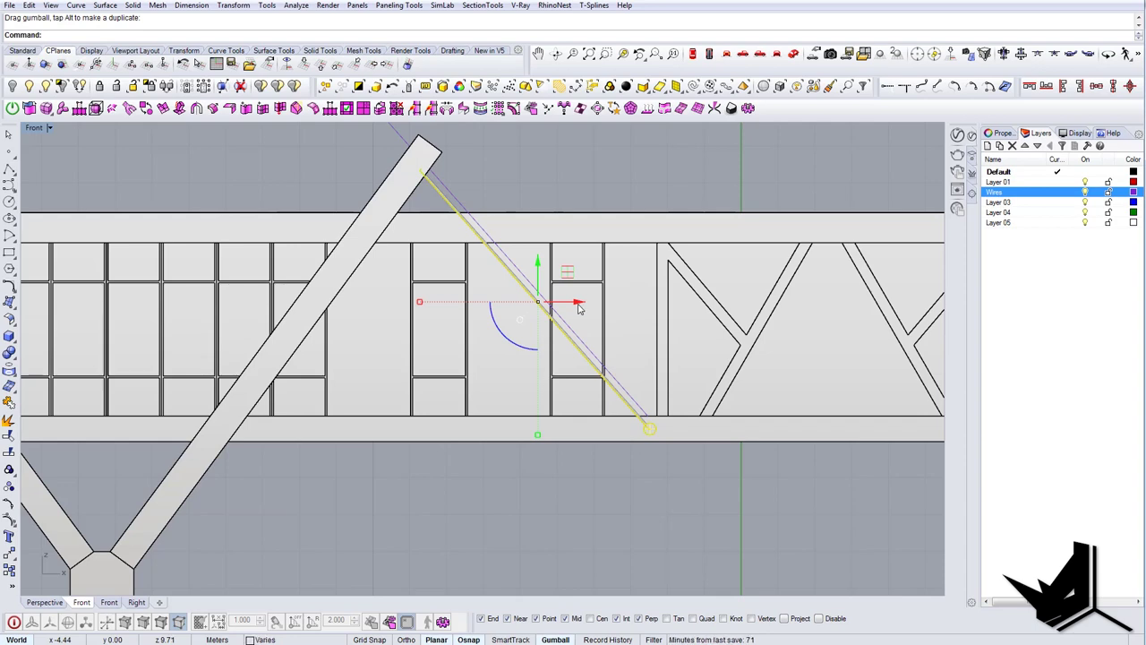
click(459, 200)
key(Delete)
Step: Mirror both inclined legs with their wires and pins across the vertical plane through the lower beam's midpoint
scroll(488, 267, down, 9)
right_drag(546, 310, 526, 331)
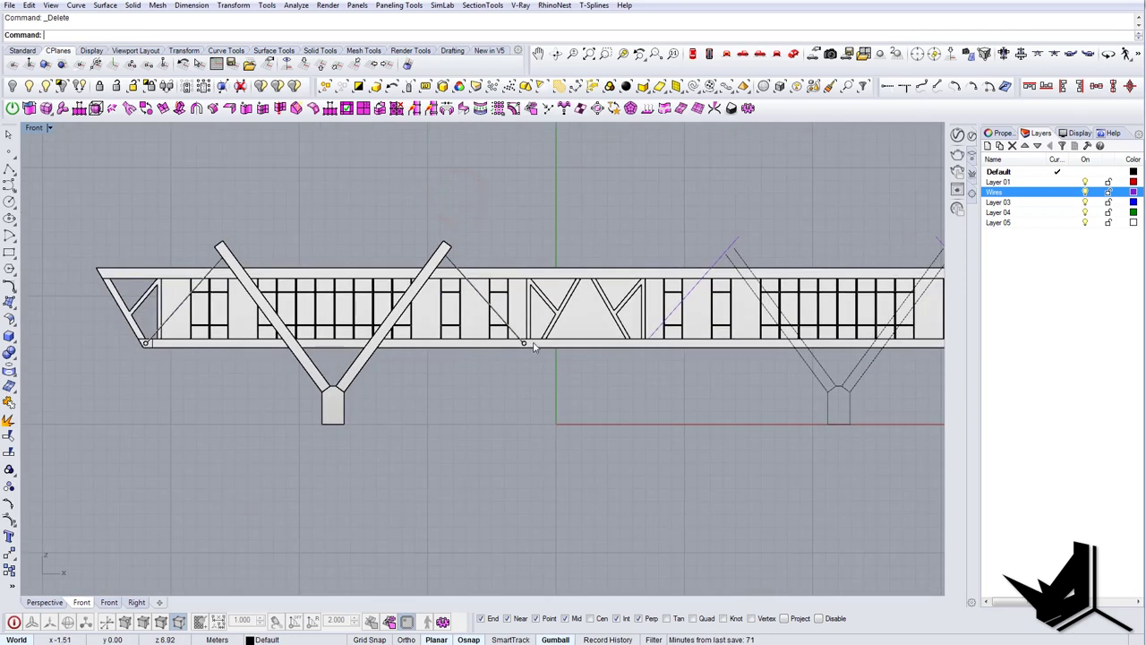
scroll(529, 342, up, 8)
scroll(516, 345, up, 2)
click(517, 344)
shift+click(491, 318)
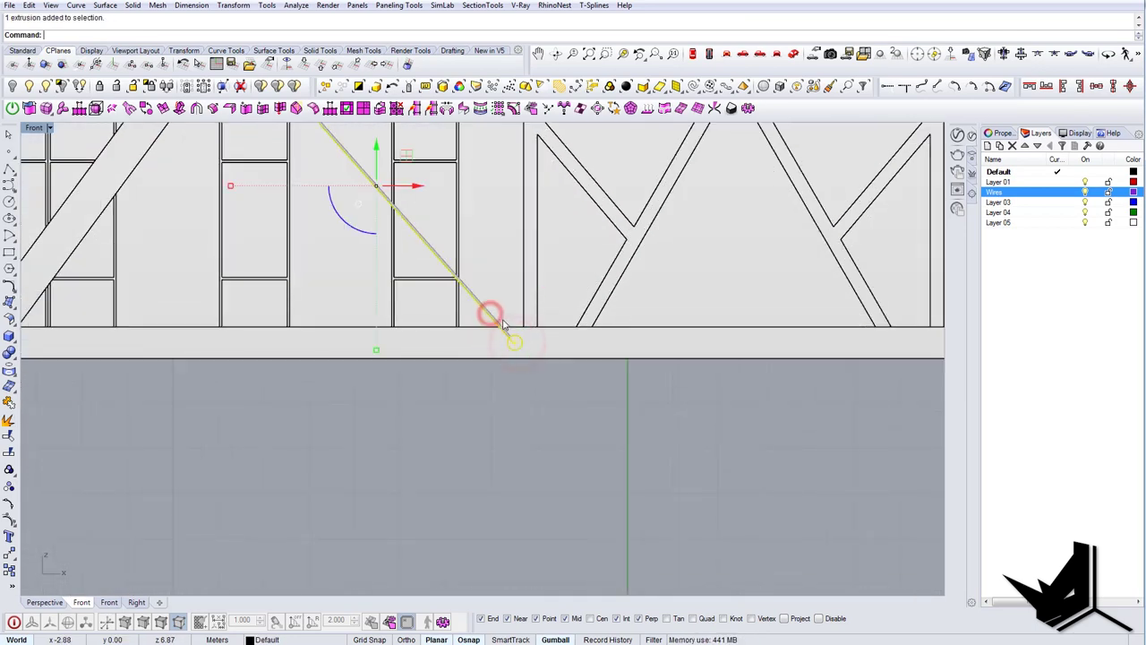
scroll(527, 357, down, 12)
right_drag(527, 356, 554, 392)
scroll(474, 281, up, 2)
shift+click(471, 295)
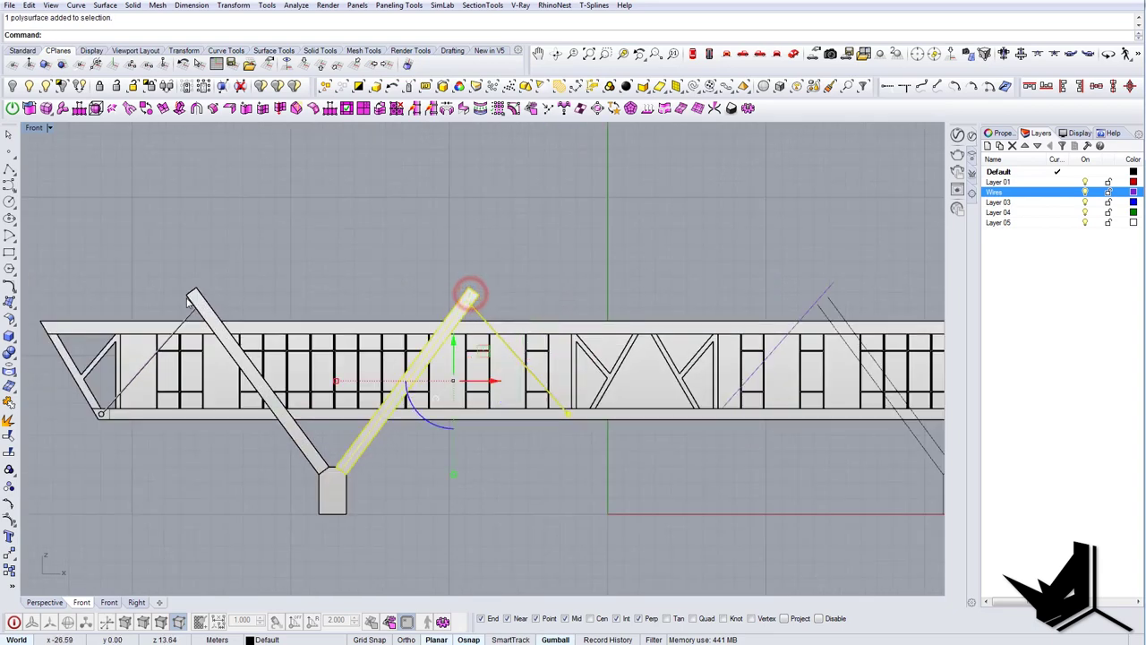
shift+click(190, 294)
shift+click(189, 314)
click(227, 355)
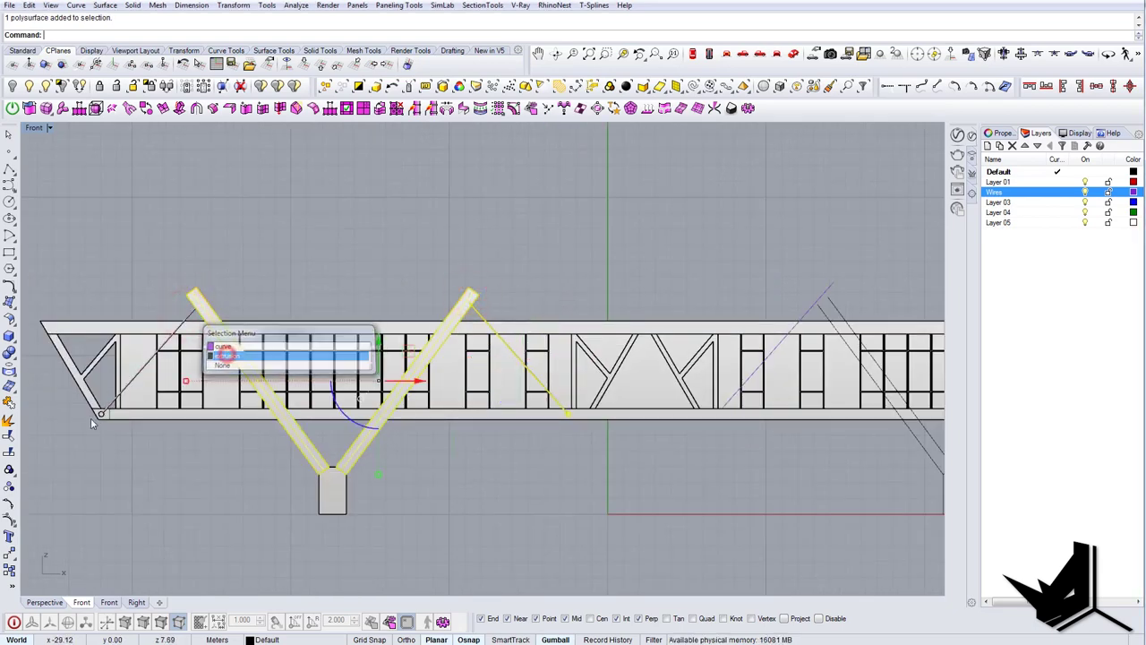
scroll(99, 414, up, 10)
shift+click(108, 421)
scroll(179, 447, down, 12)
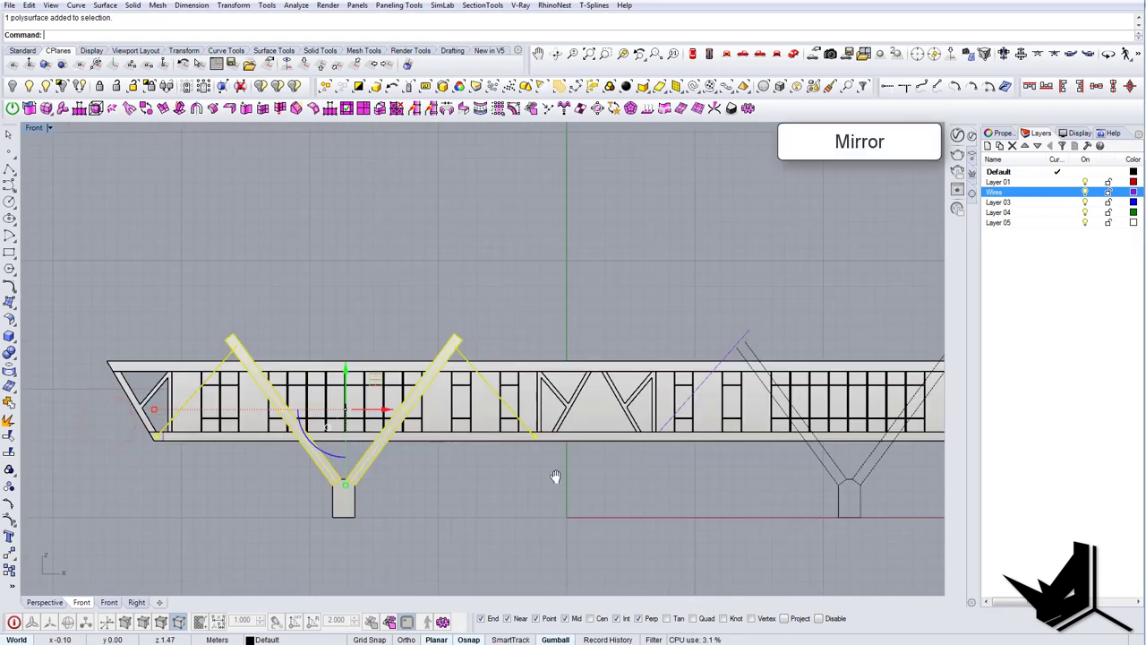
right_drag(555, 476, 527, 419)
right_drag(586, 455, 510, 450)
text(mi)
key(Return)
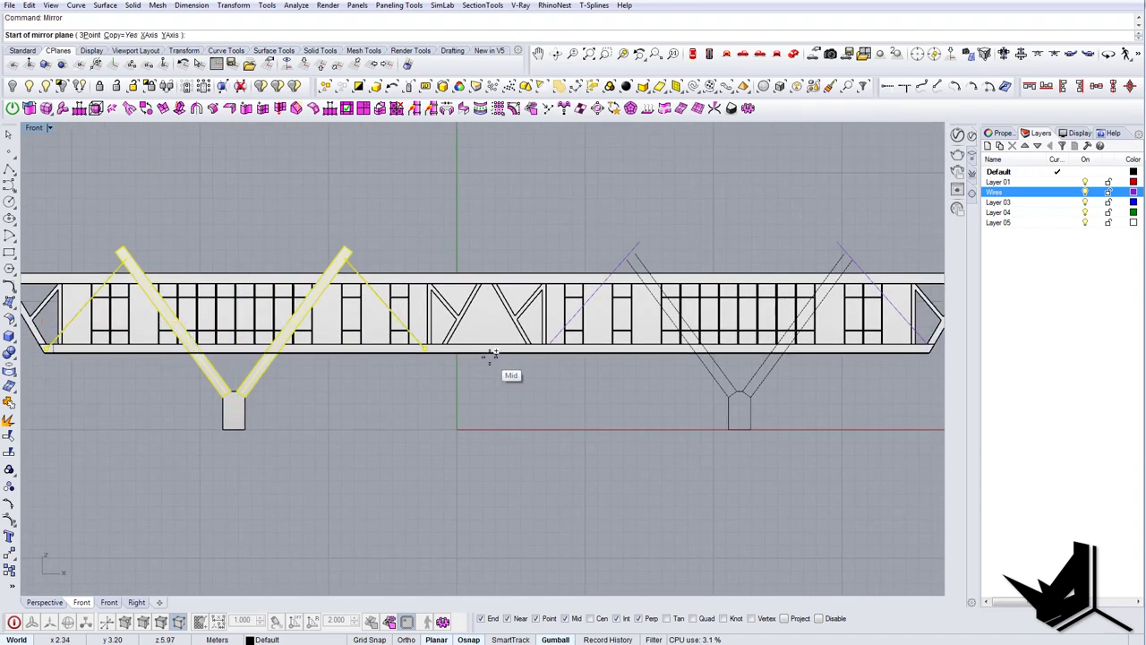
click(489, 355)
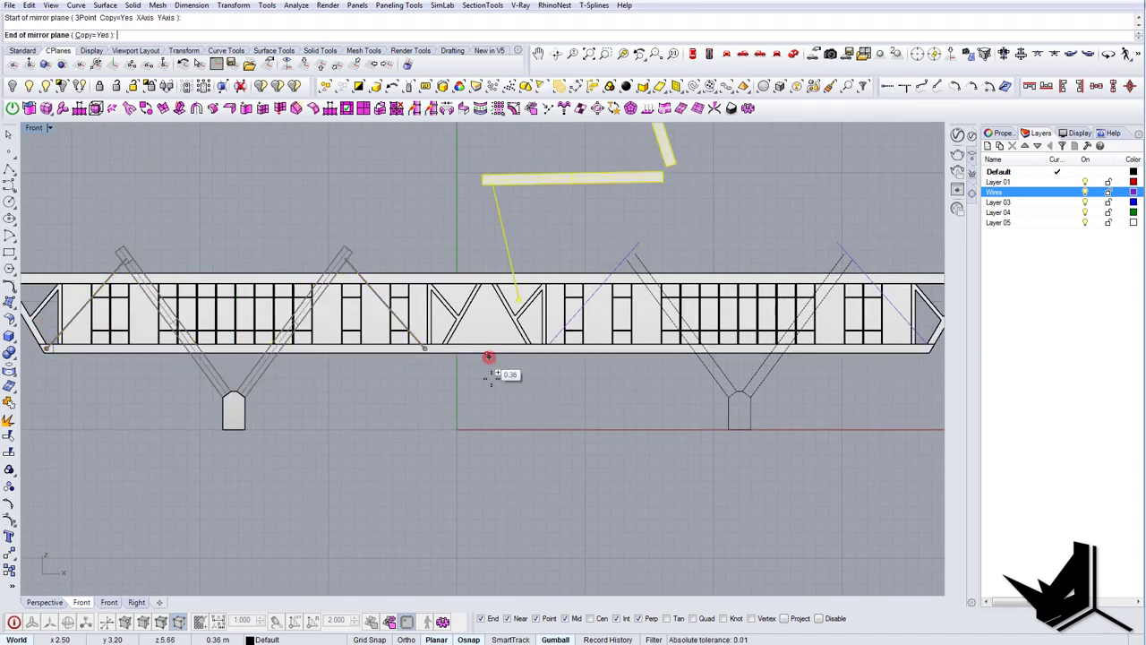
click(488, 451)
Step: Mirror the support's base block across the vertical plane through the lower beam's midpoint
click(239, 415)
right_drag(437, 442, 414, 438)
text(M)
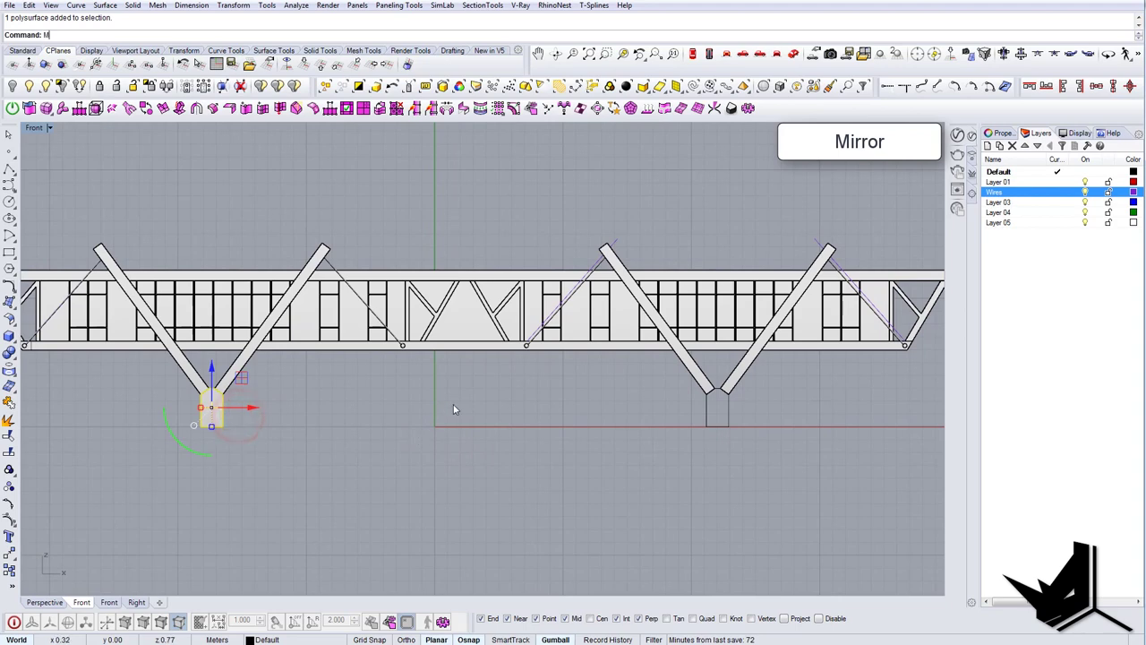
text(i)
key(Return)
click(466, 345)
click(472, 412)
right_drag(595, 421, 576, 428)
scroll(575, 428, down, 2)
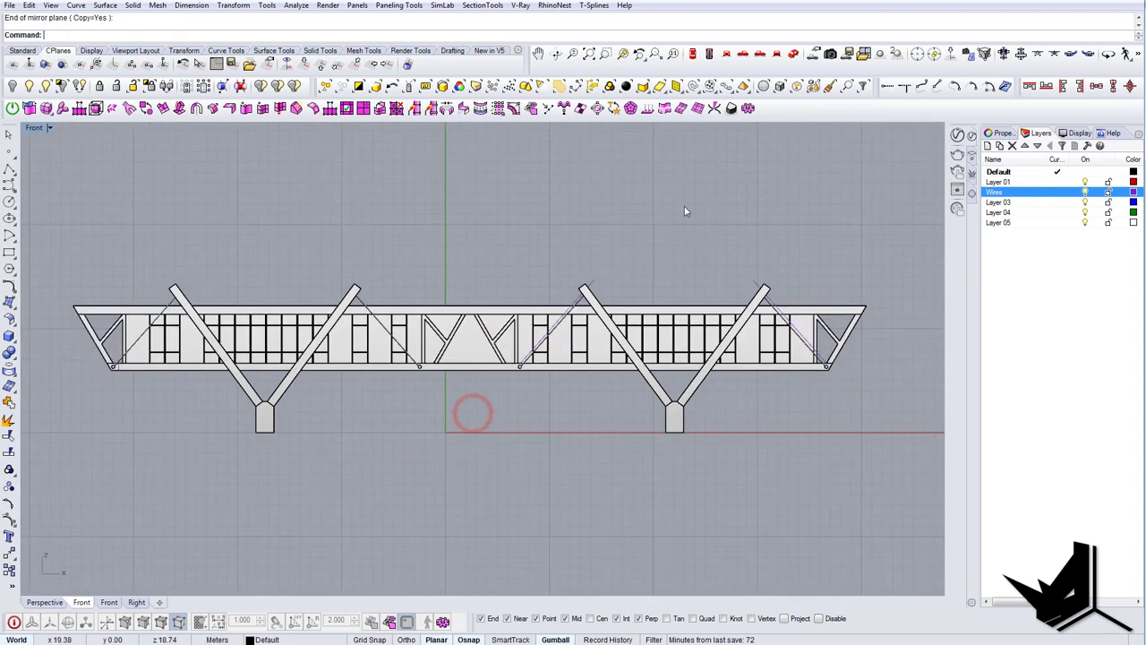
Step: In the Perspective view, select and hide the remaining curves on the Wires layer, and turn that layer off
click(788, 55)
right_drag(632, 269, 616, 300)
scroll(609, 304, up, 2)
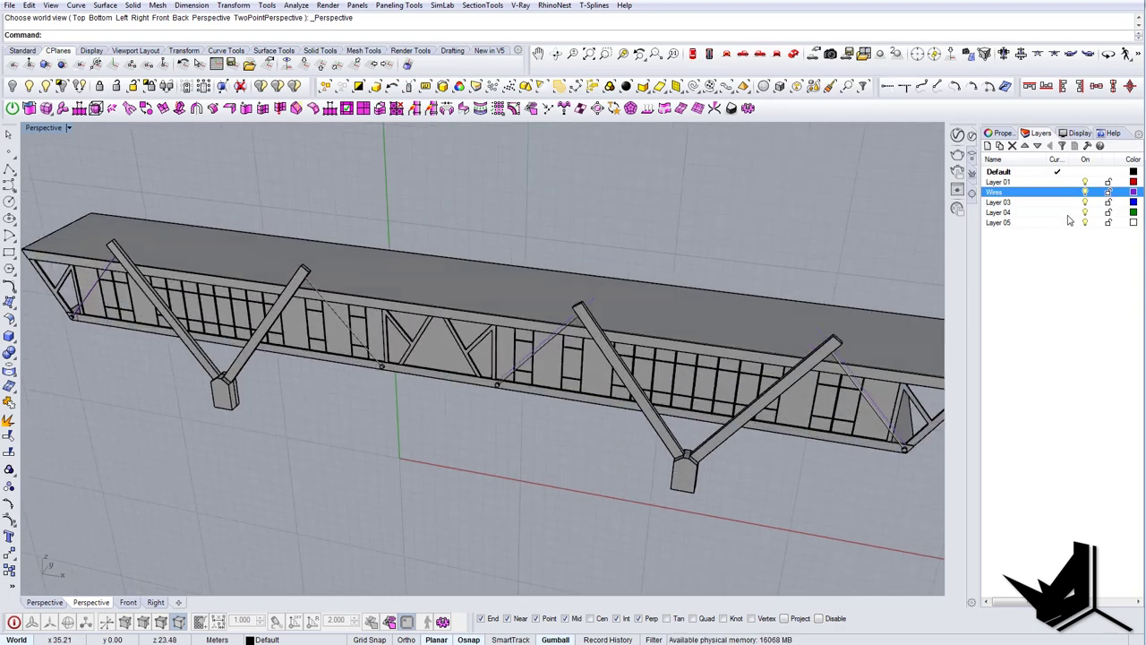
right_click(997, 193)
click(1058, 369)
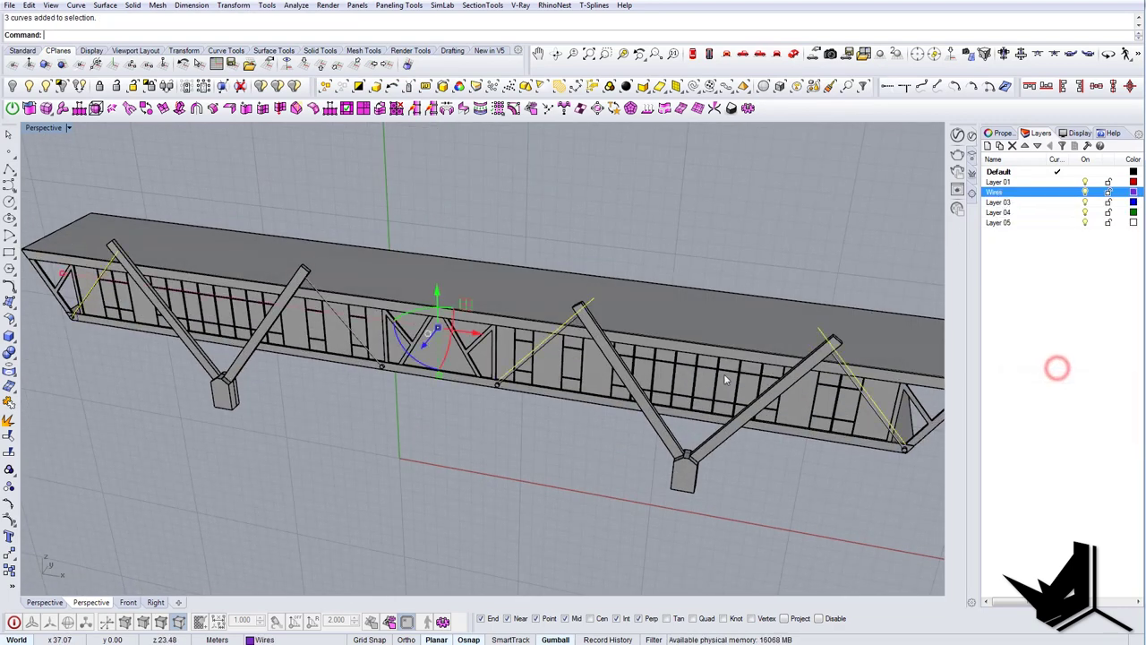
right_drag(612, 367, 649, 361)
click(12, 85)
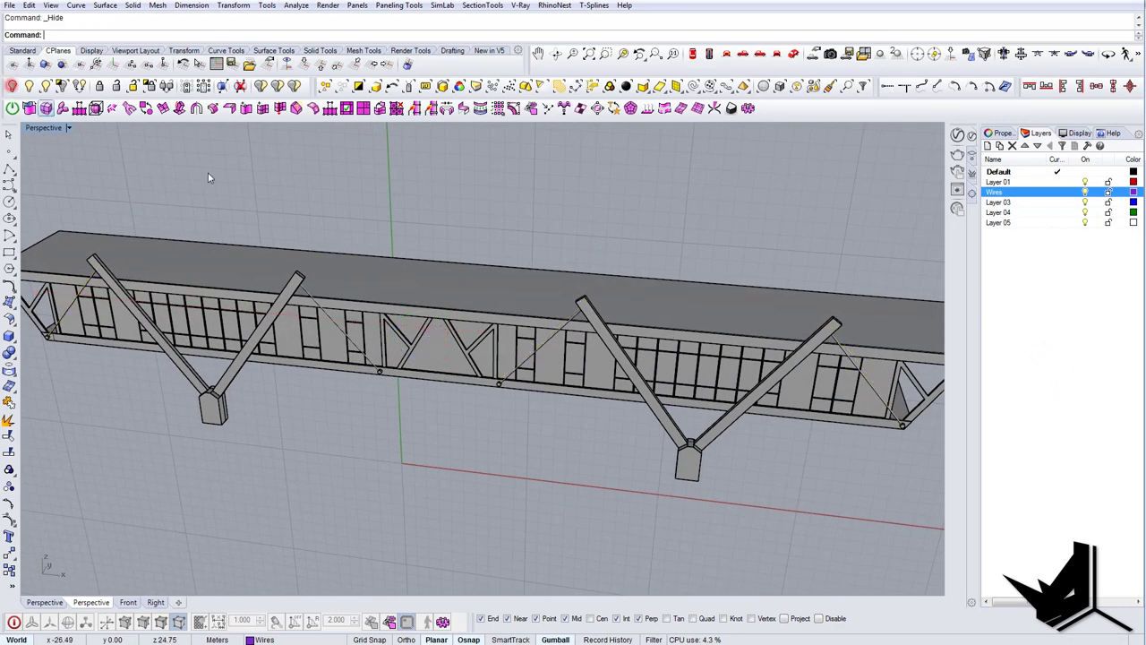
right_drag(686, 363, 668, 361)
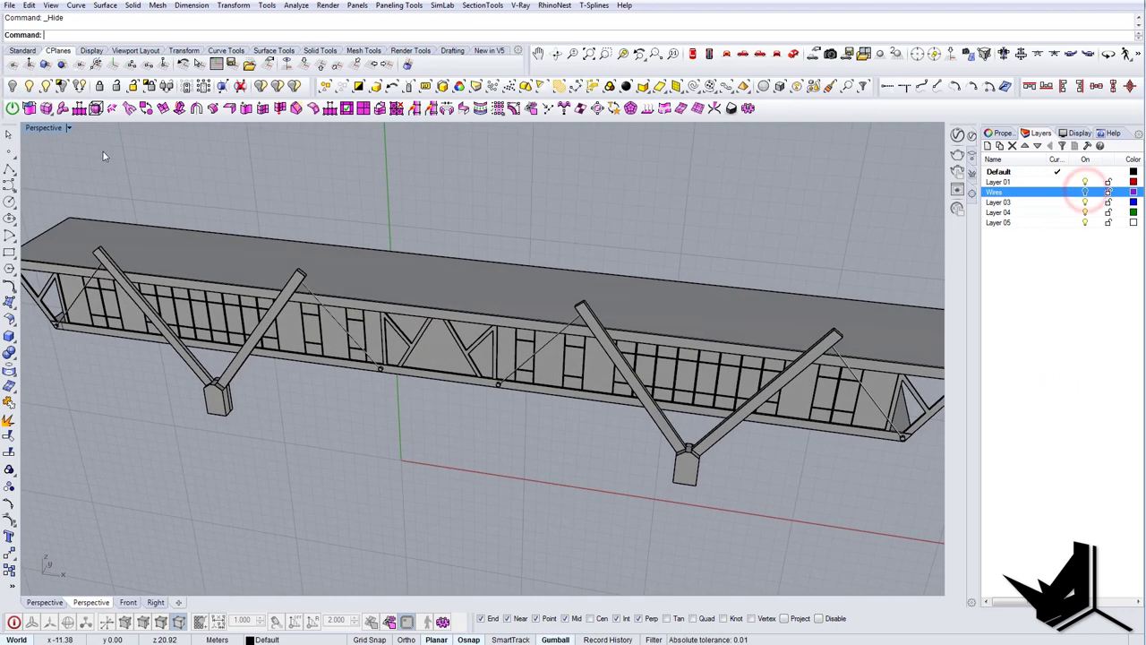
Step: Set the construction plane to World Top and mirror the complete facade with its supports across the middle of the slabs' width
shift+right_drag(111, 264, 259, 274)
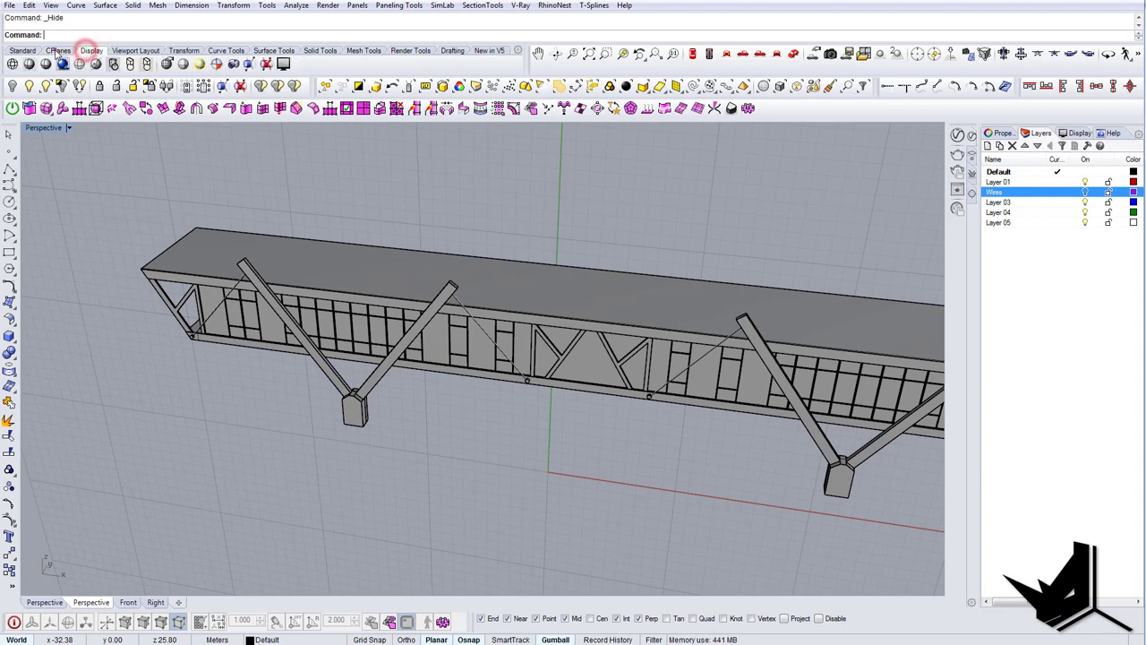
click(305, 64)
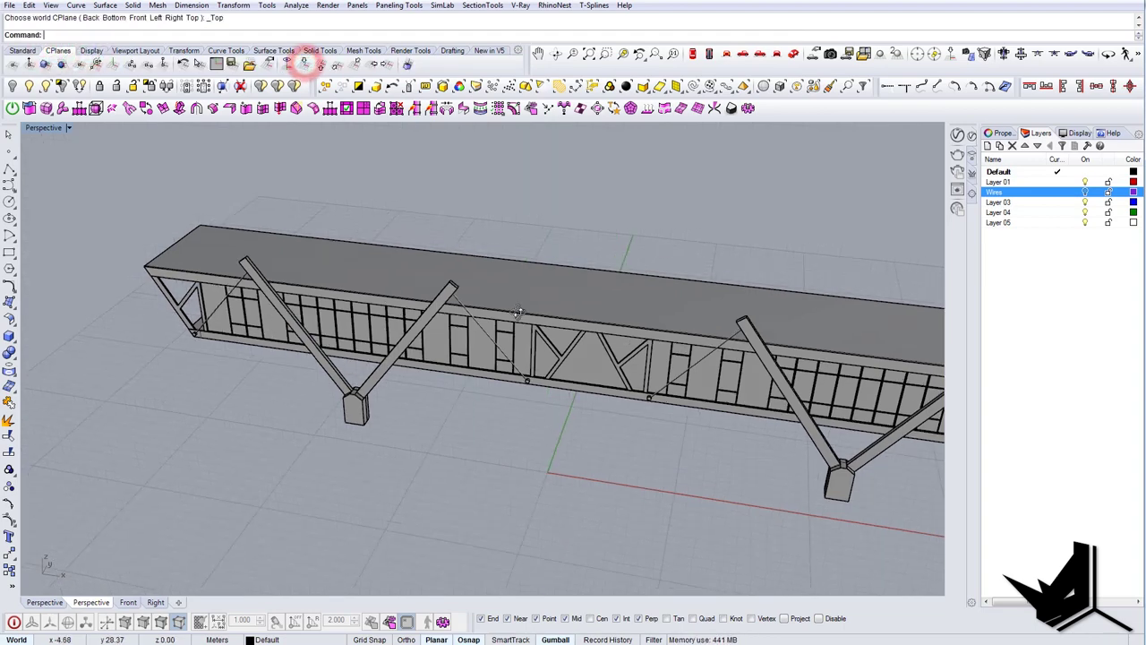
right_drag(680, 354, 436, 278)
scroll(421, 282, down, 5)
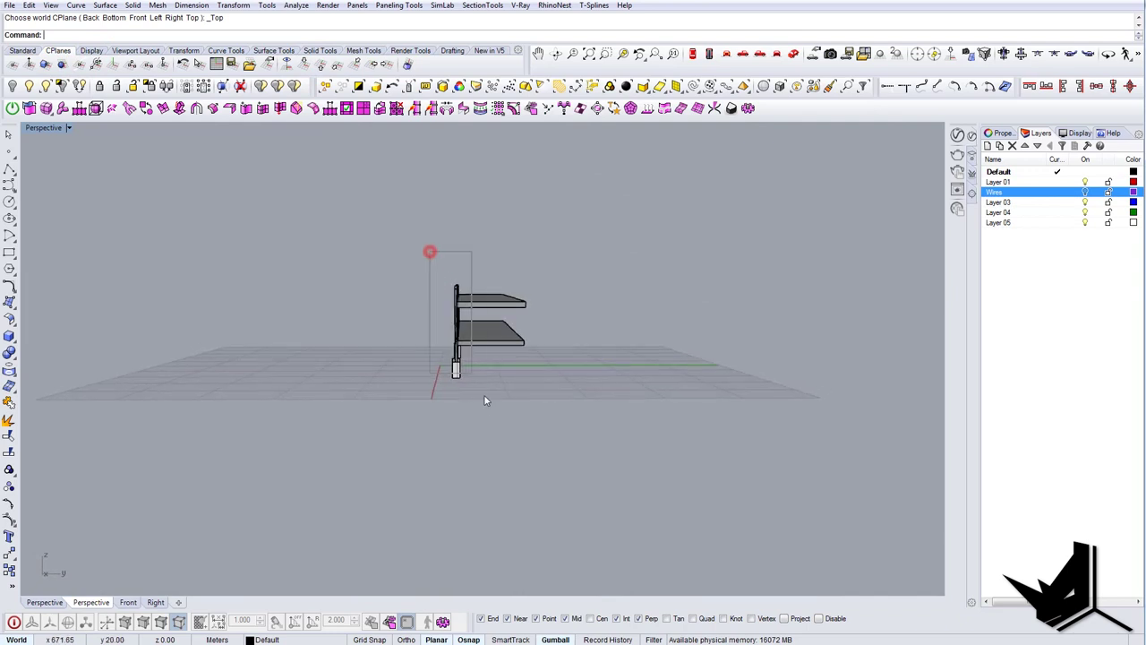
drag(485, 396, 479, 400)
right_drag(476, 402, 496, 415)
text(Mirror)
key(Return)
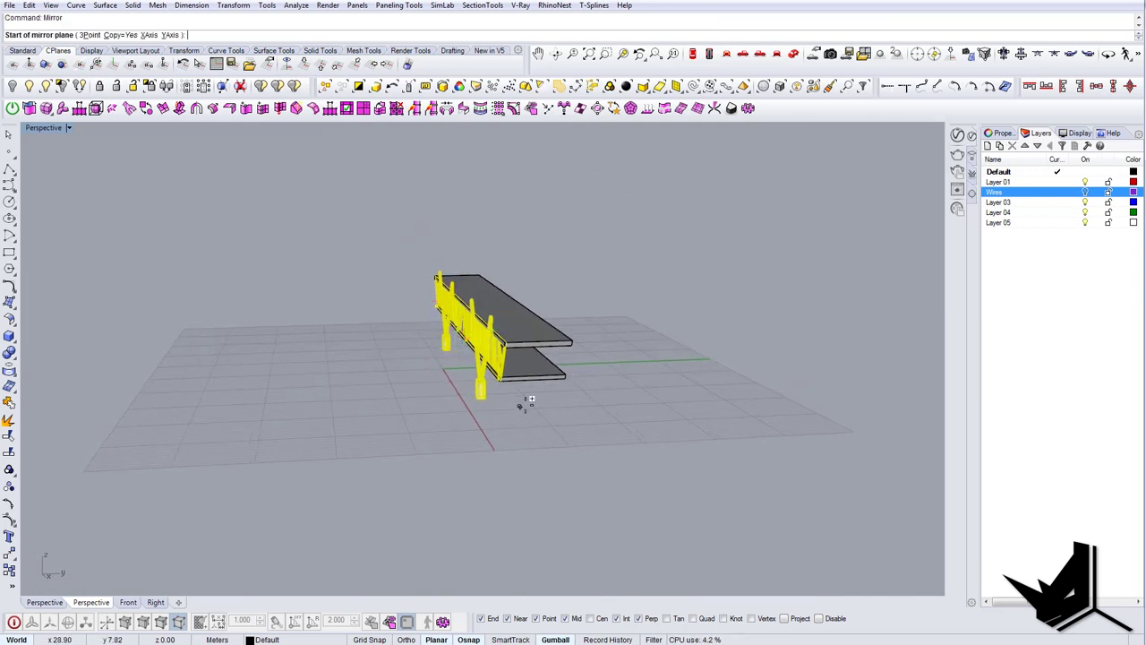
click(532, 384)
click(558, 403)
right_drag(512, 418, 698, 385)
scroll(504, 350, up, 7)
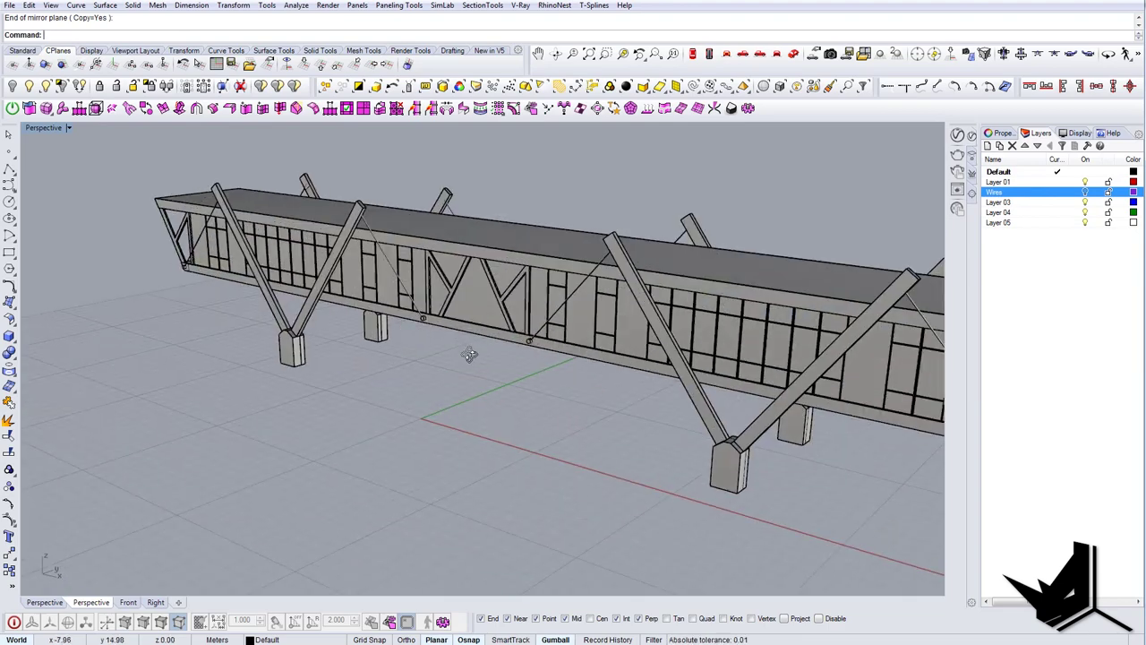
right_drag(469, 354, 586, 347)
right_drag(435, 344, 511, 374)
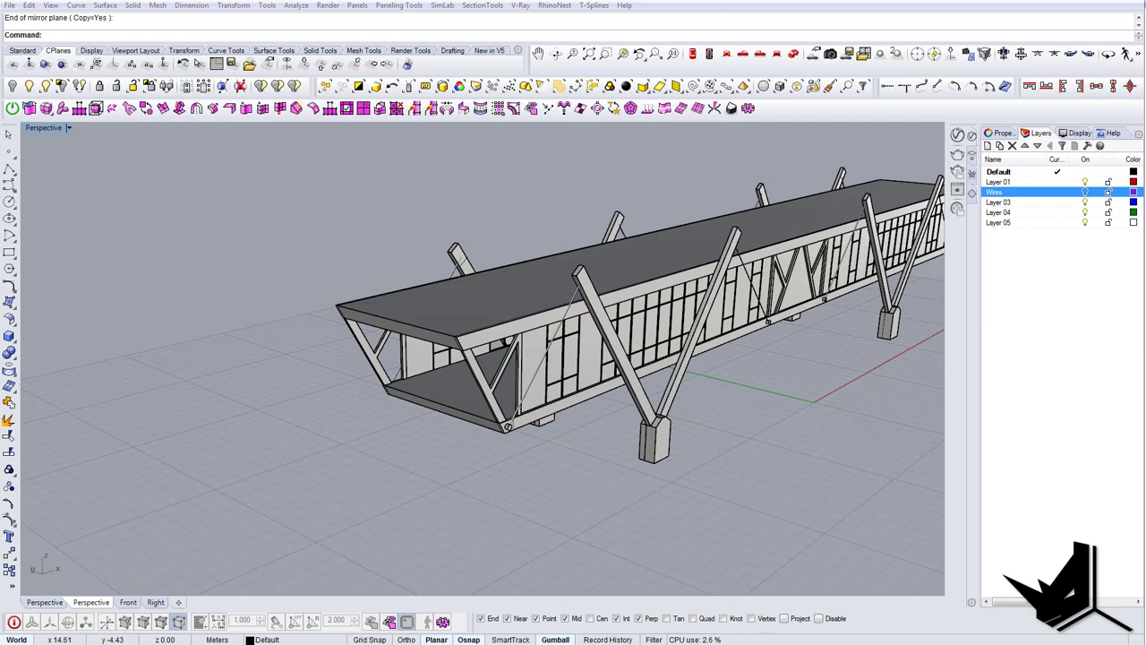
Step: Examine the floor's underside bracing in the reference photo, and inspect the underside of the model's bottom slab
drag(1145, 394, 562, 156)
drag(964, 360, 830, 291)
drag(1005, 265, 994, 306)
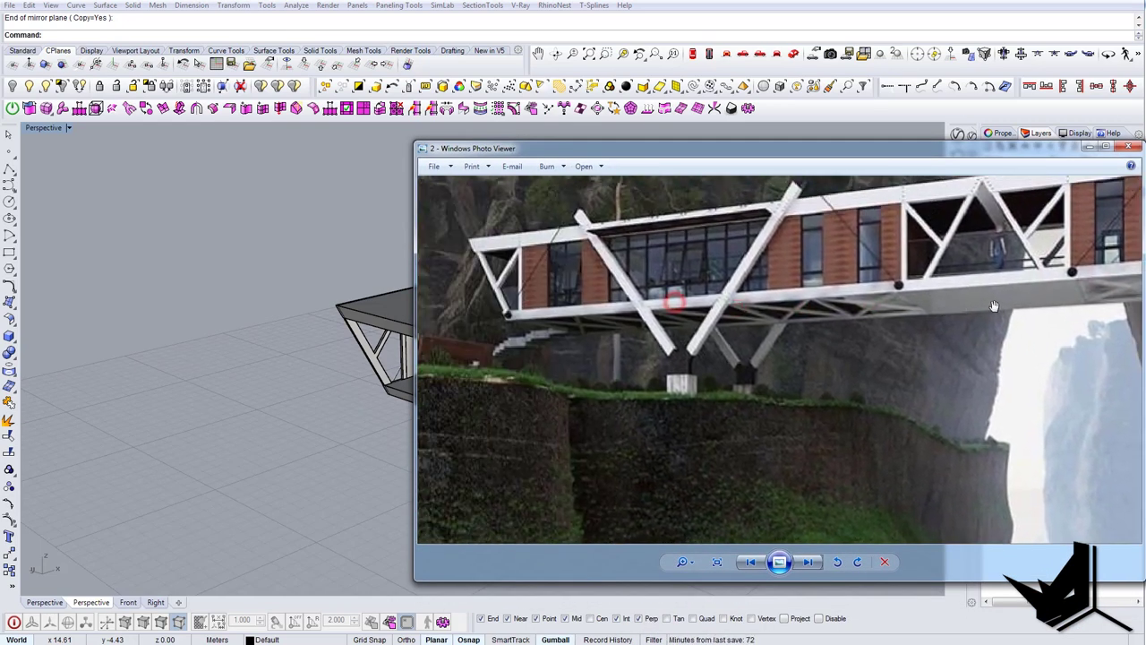
drag(877, 148, 1145, 153)
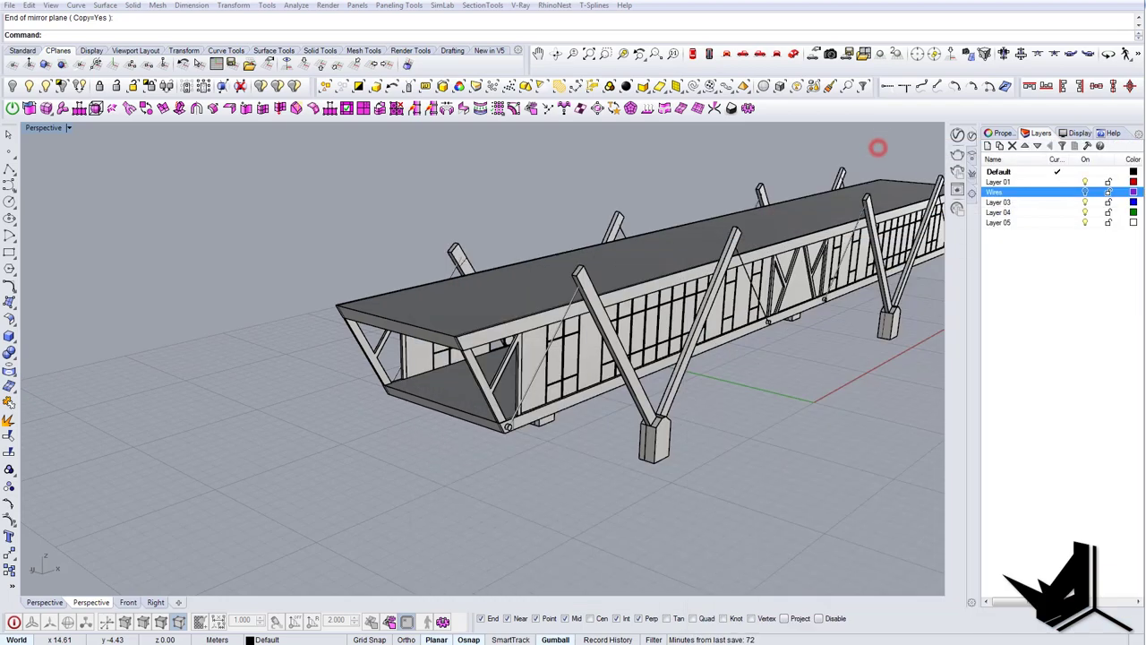
right_drag(485, 325, 417, 279)
click(588, 278)
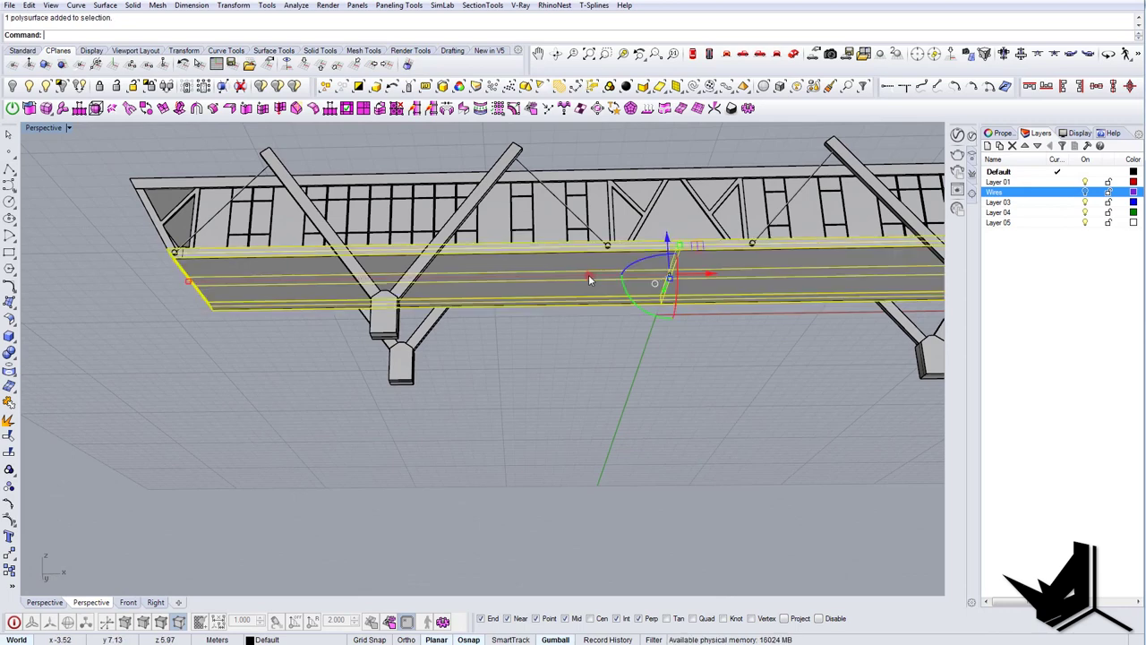
right_drag(588, 279, 609, 297)
key(Escape)
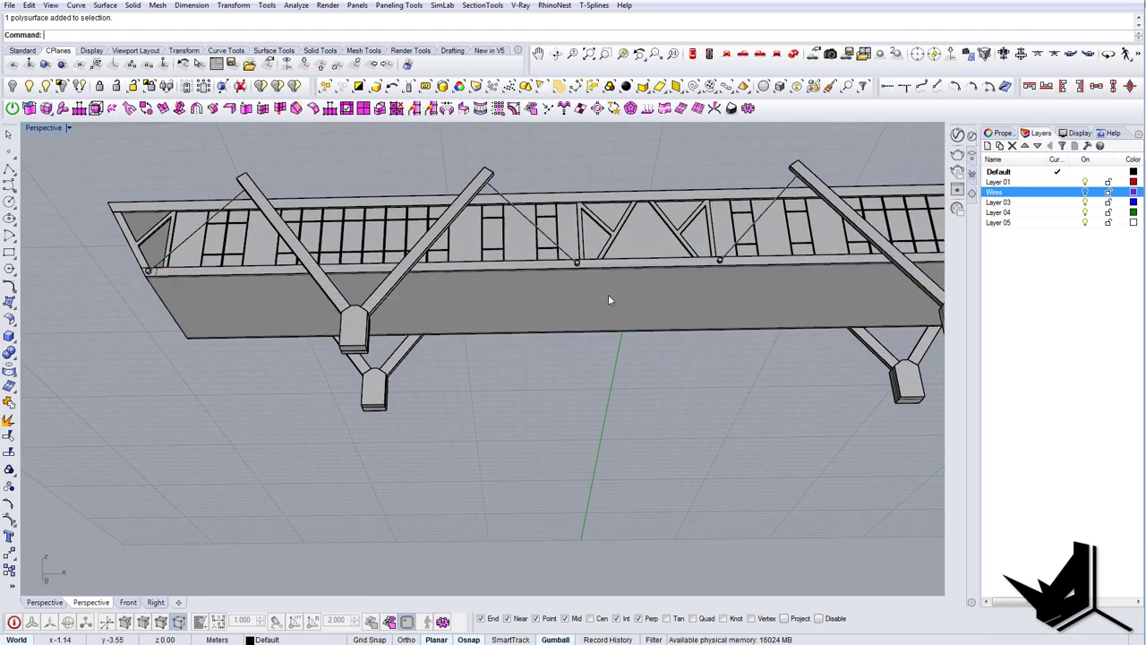
scroll(592, 293, up, 5)
click(580, 257)
key(Escape)
Step: Select all curves, assign them to Layer 03, rename that layer Curves and turn it off
text(SelCrv)
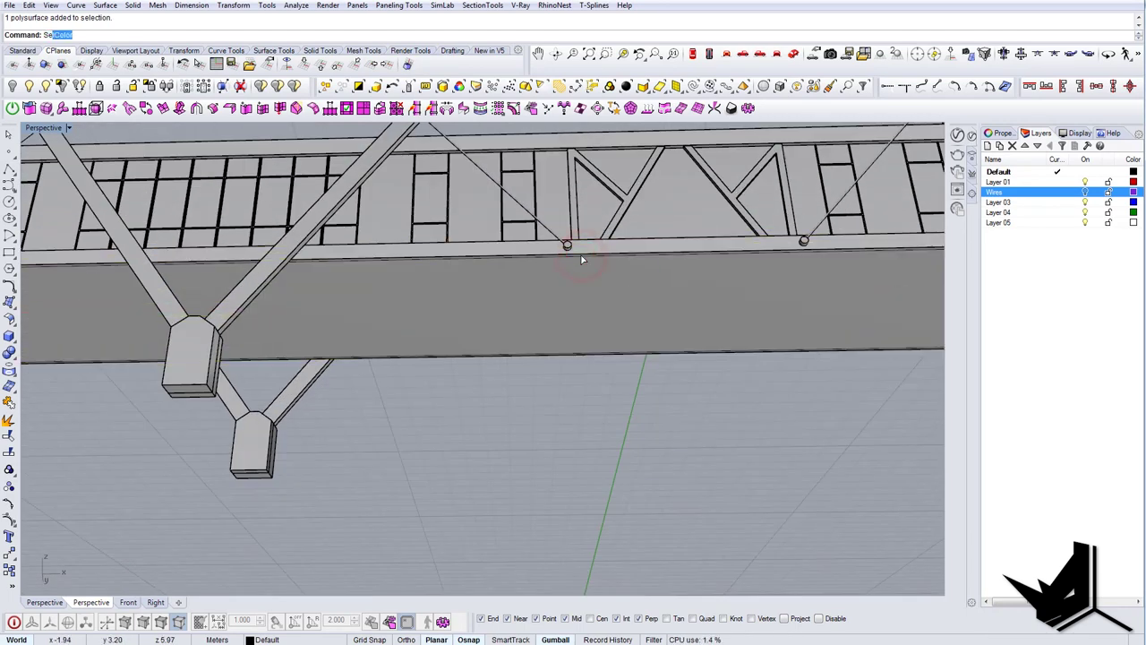
key(Return)
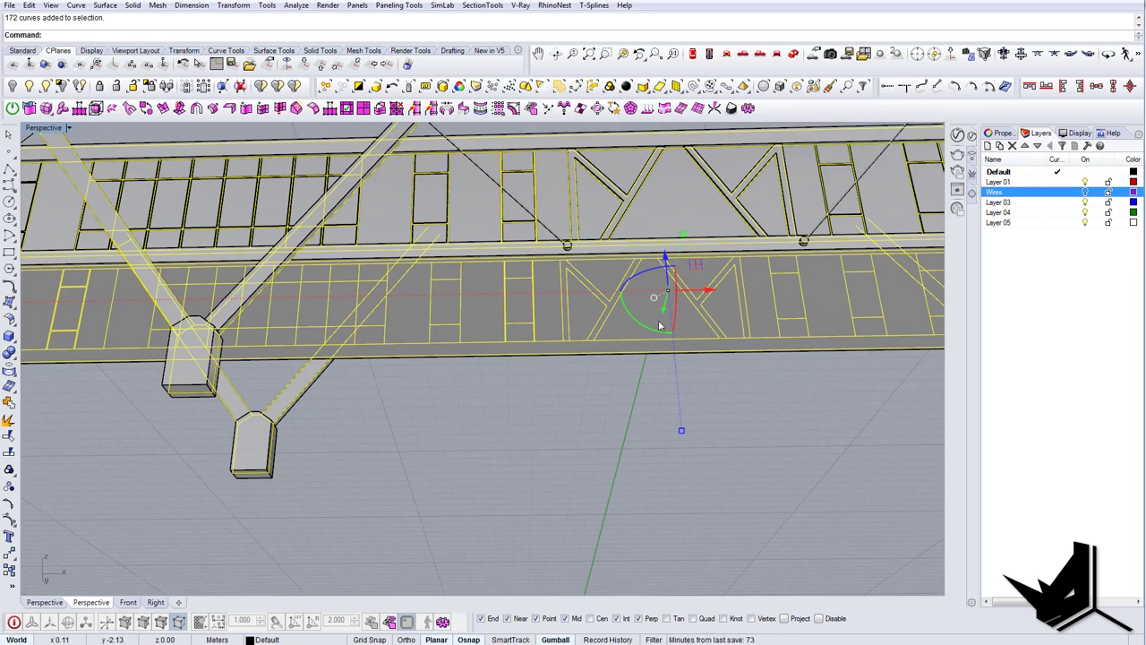
right_click(1003, 203)
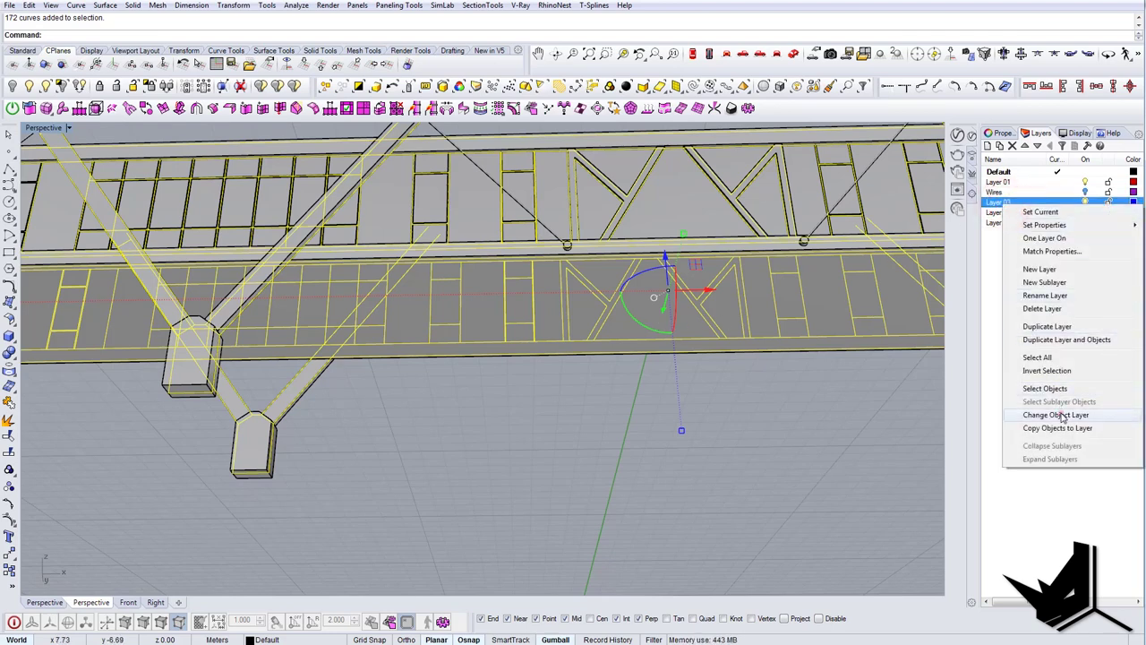
click(1060, 414)
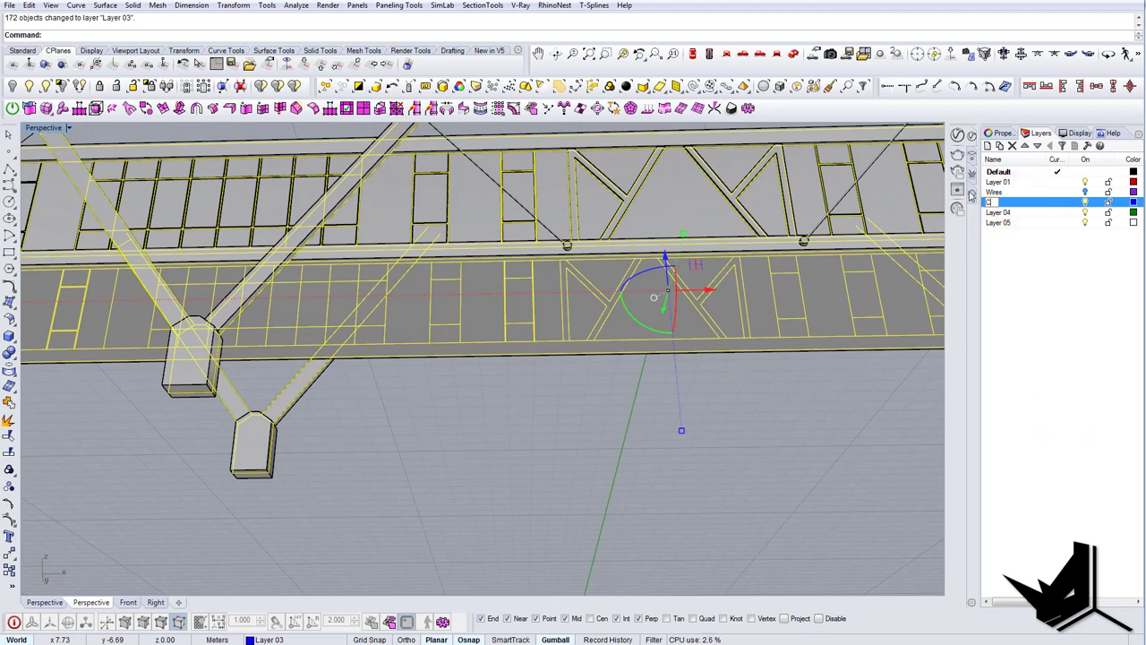
click(1085, 202)
Step: Draw a line about 9.44 m long across the bottom slab's underside beside the inner wire pin, perpendicular to the opposite edge
right_drag(737, 445, 535, 368)
scroll(617, 421, down, 5)
text(Line)
key(Return)
scroll(582, 394, up, 7)
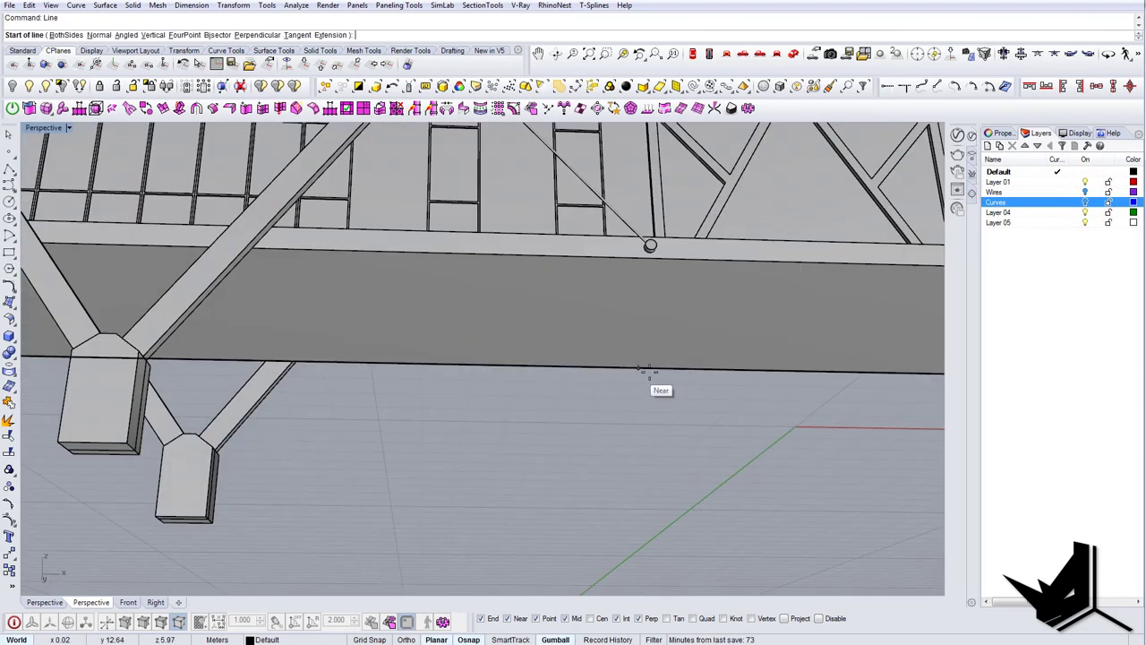
right_drag(650, 371, 519, 350)
scroll(487, 340, up, 5)
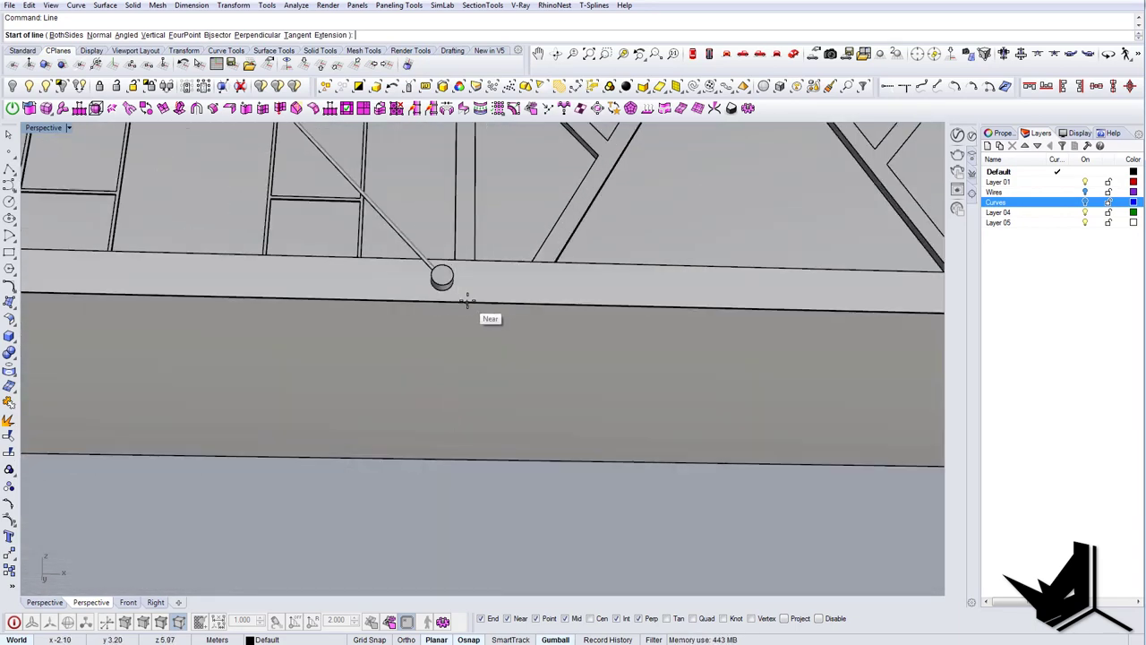
click(466, 302)
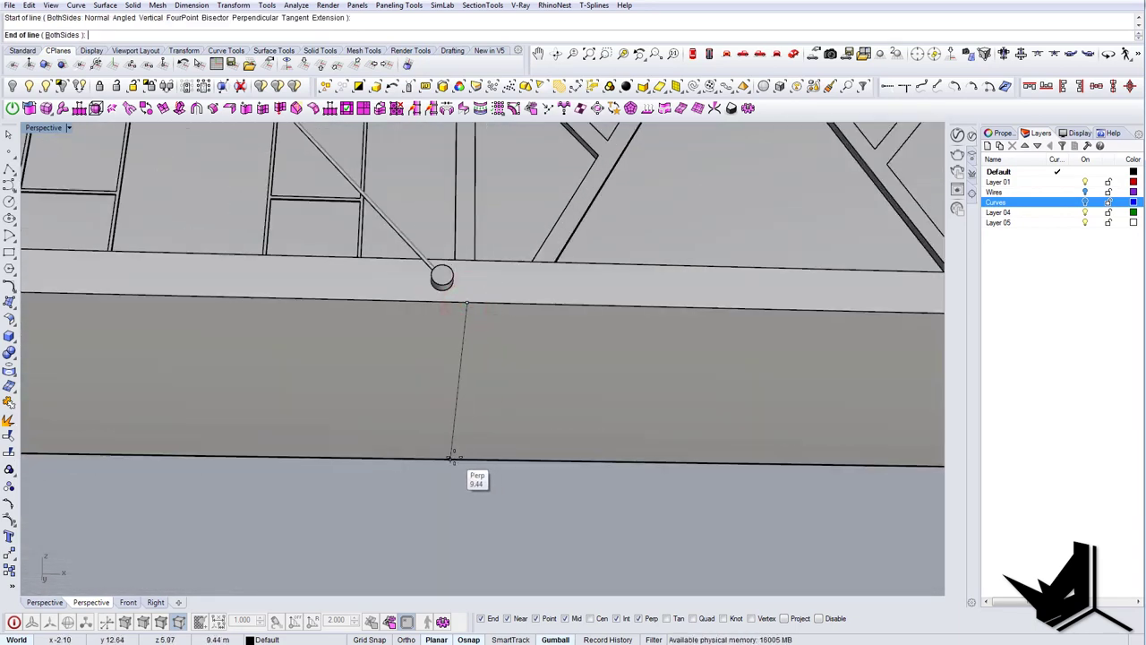
click(452, 458)
scroll(455, 460, down, 8)
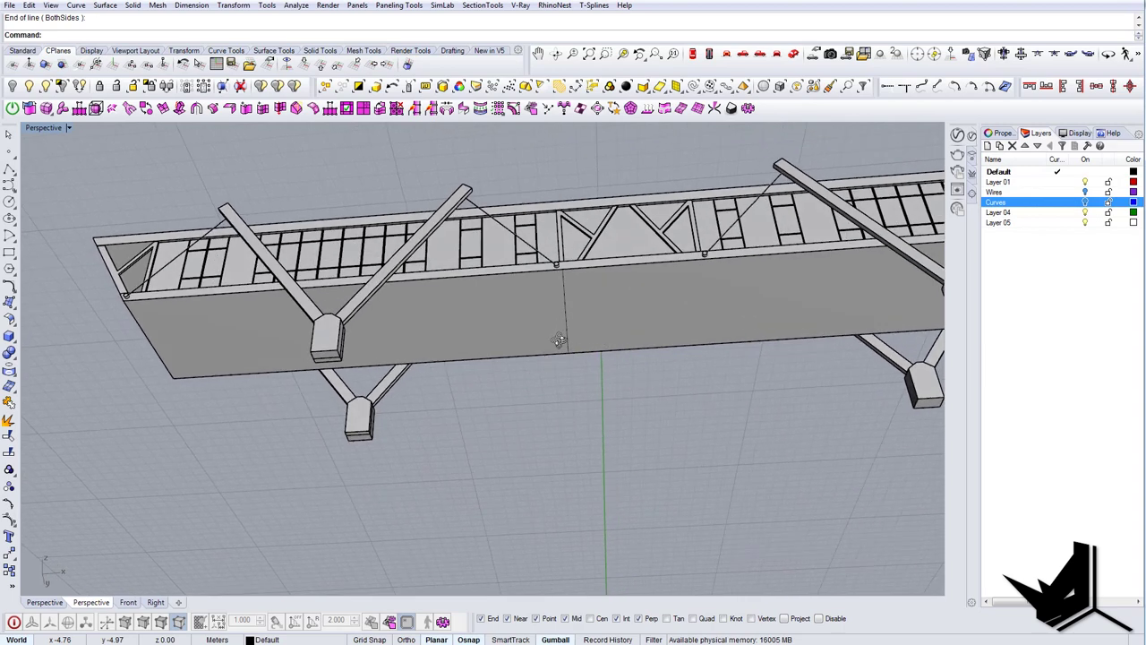
right_drag(559, 340, 563, 332)
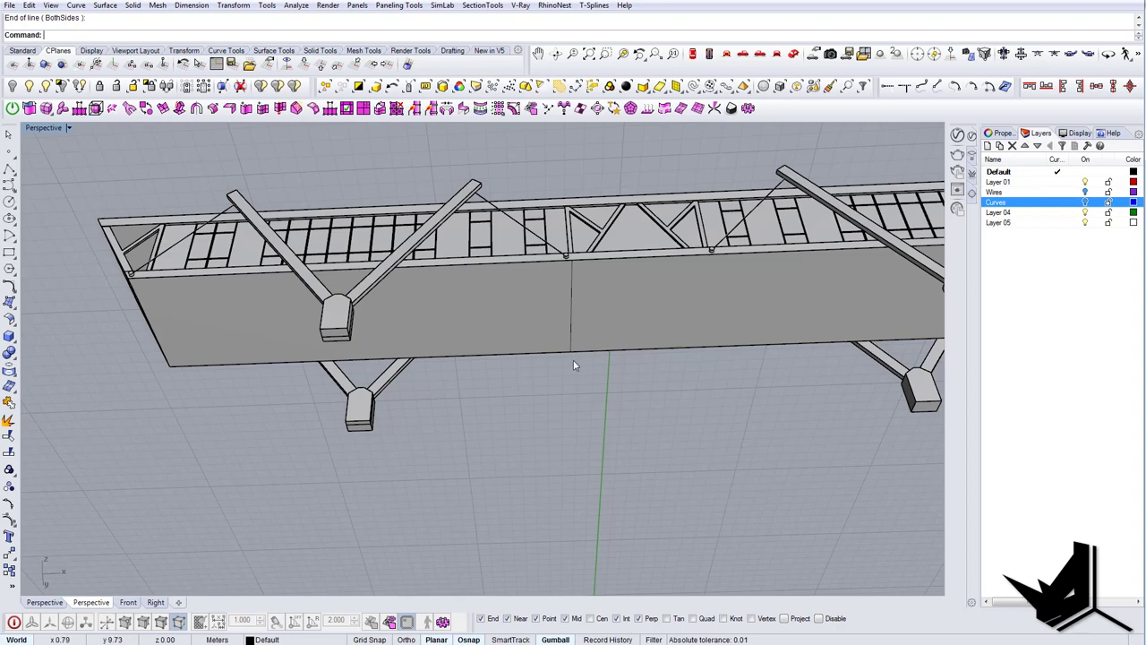
Step: Draw a line about 30 m long on the slab's far lower edge, from the cross line's end to the slab's corner
right_drag(573, 360, 594, 373)
right_click(595, 372)
scroll(601, 369, up, 5)
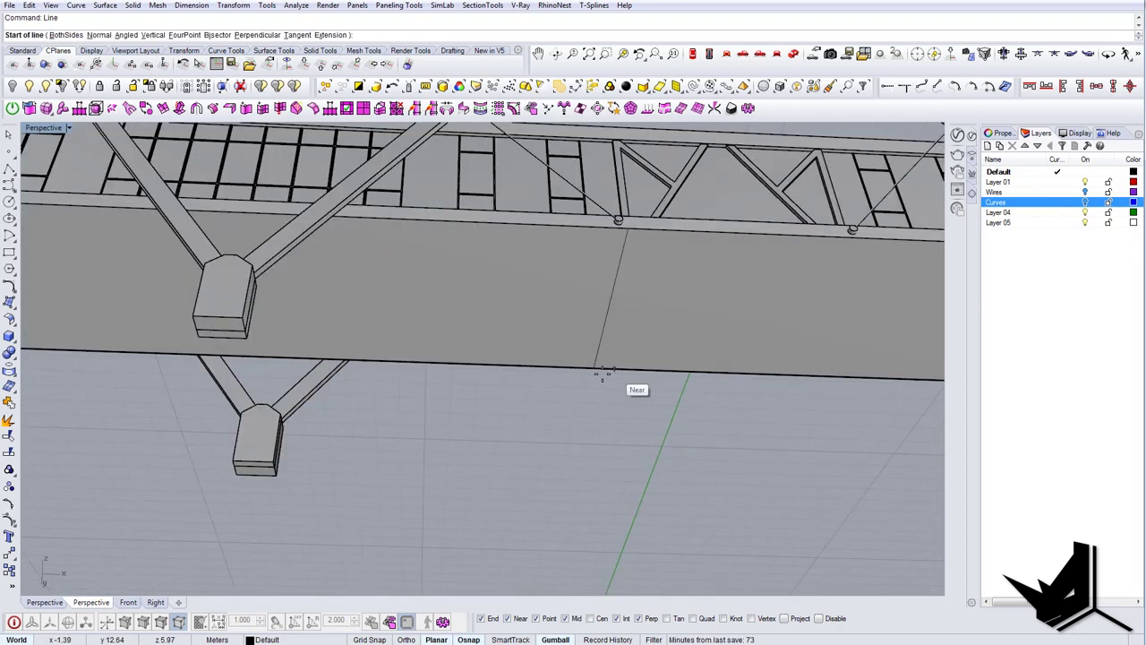
click(597, 370)
scroll(595, 372, down, 8)
scroll(313, 309, up, 8)
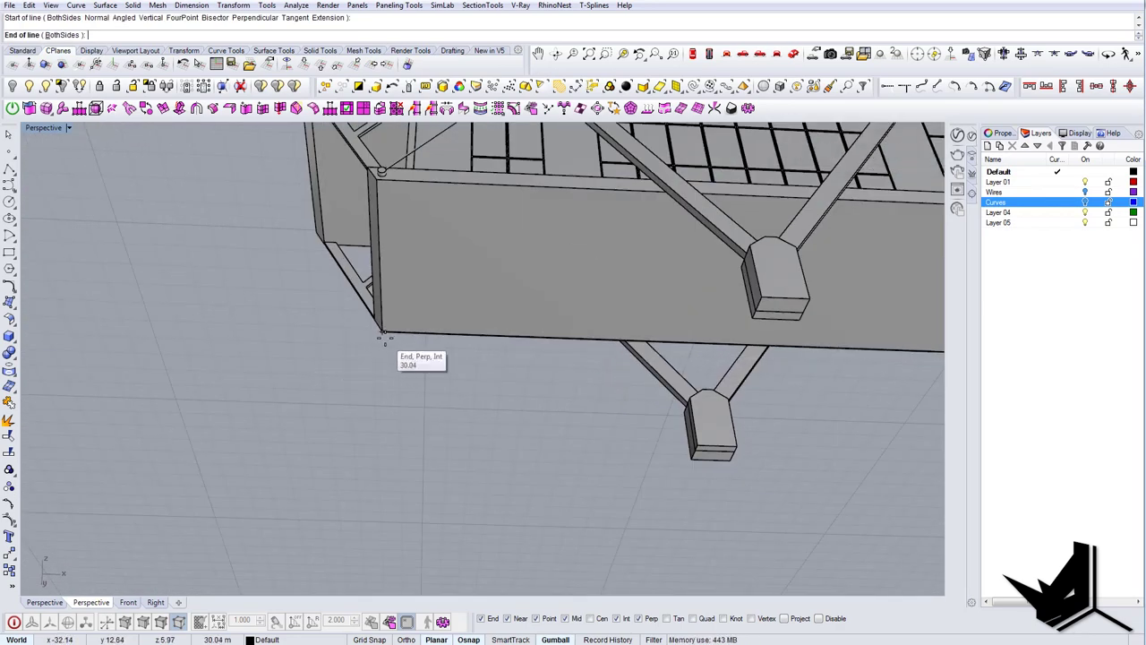
click(386, 338)
Step: Divide the new edge line into 5 segments with division points
click(397, 334)
click(440, 333)
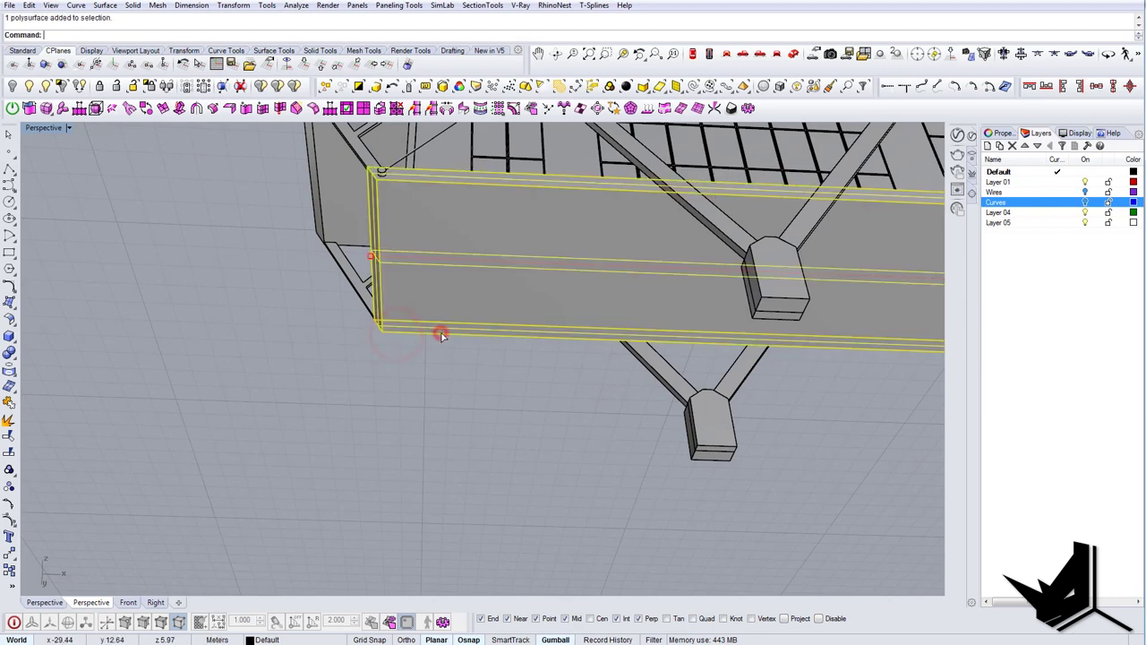
click(451, 335)
click(498, 367)
text(Divide)
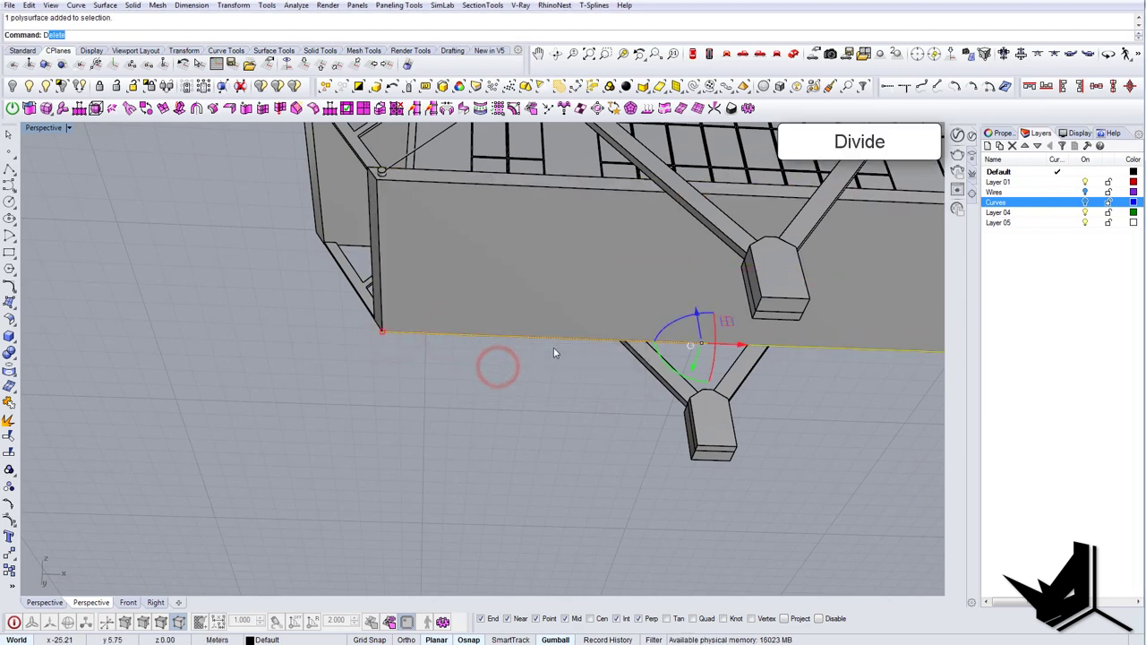
key(Return)
text(5)
key(Return)
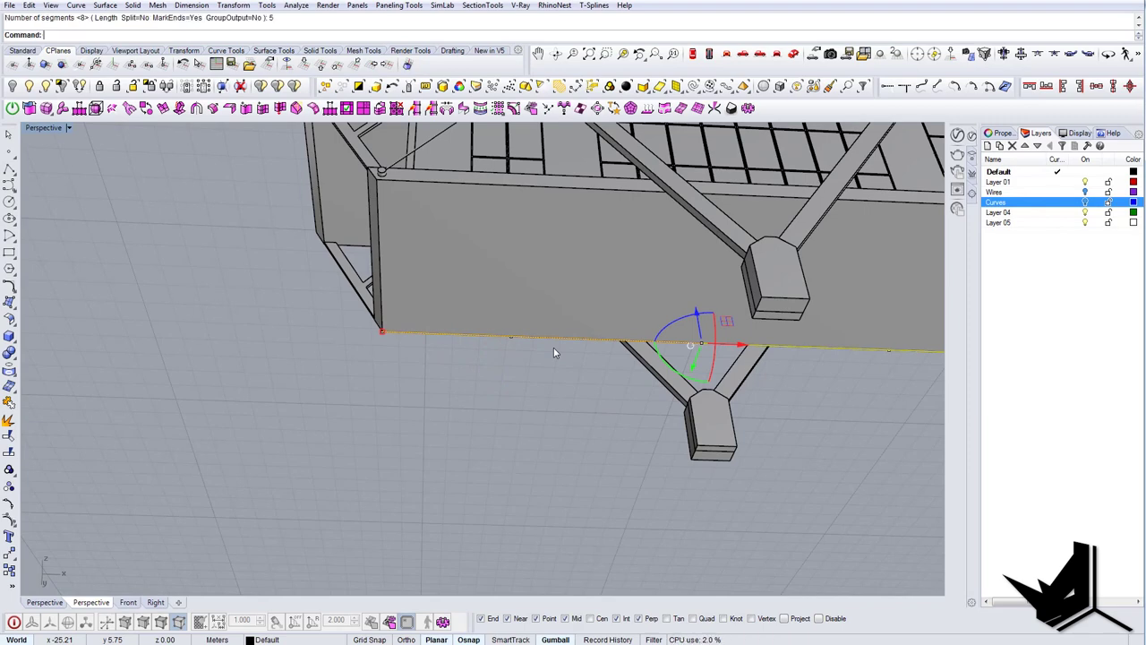
Step: Copy the cross line from its end on the slab edge to the adjacent division point
right_drag(594, 375, 650, 342)
scroll(650, 342, up, 2)
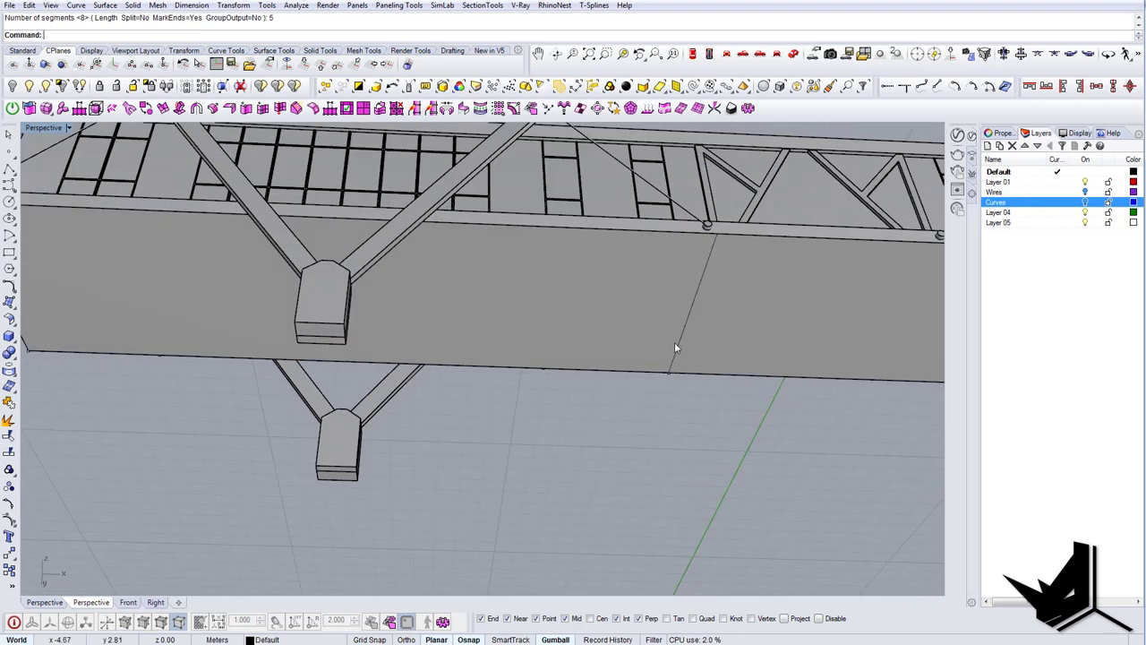
click(679, 344)
text(copy)
key(Return)
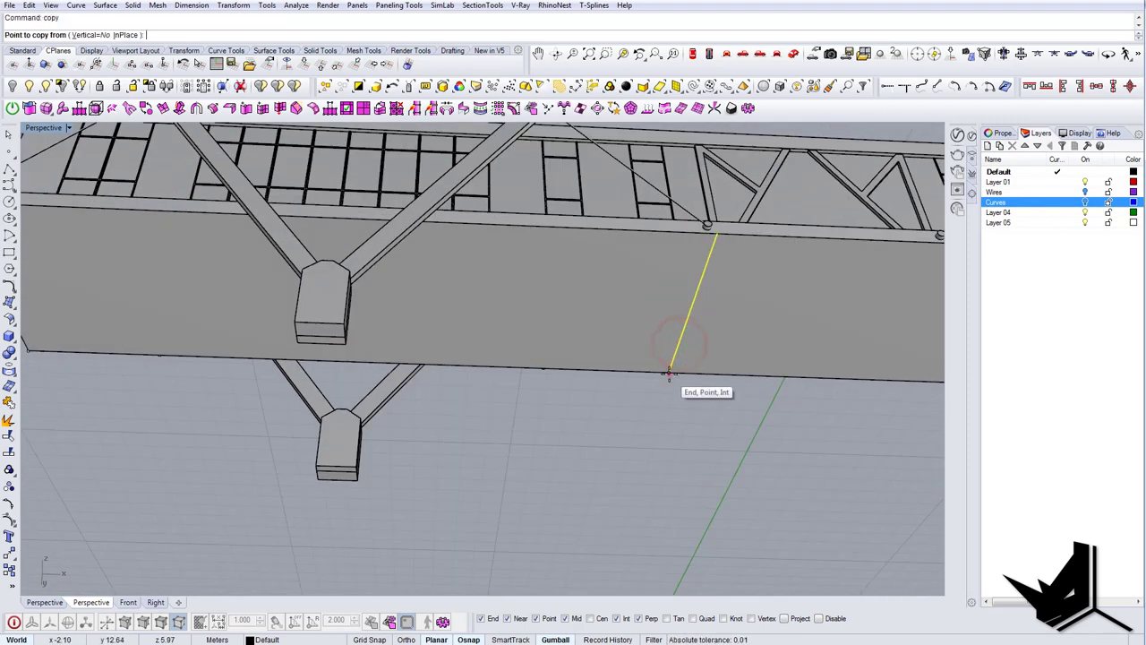
click(669, 373)
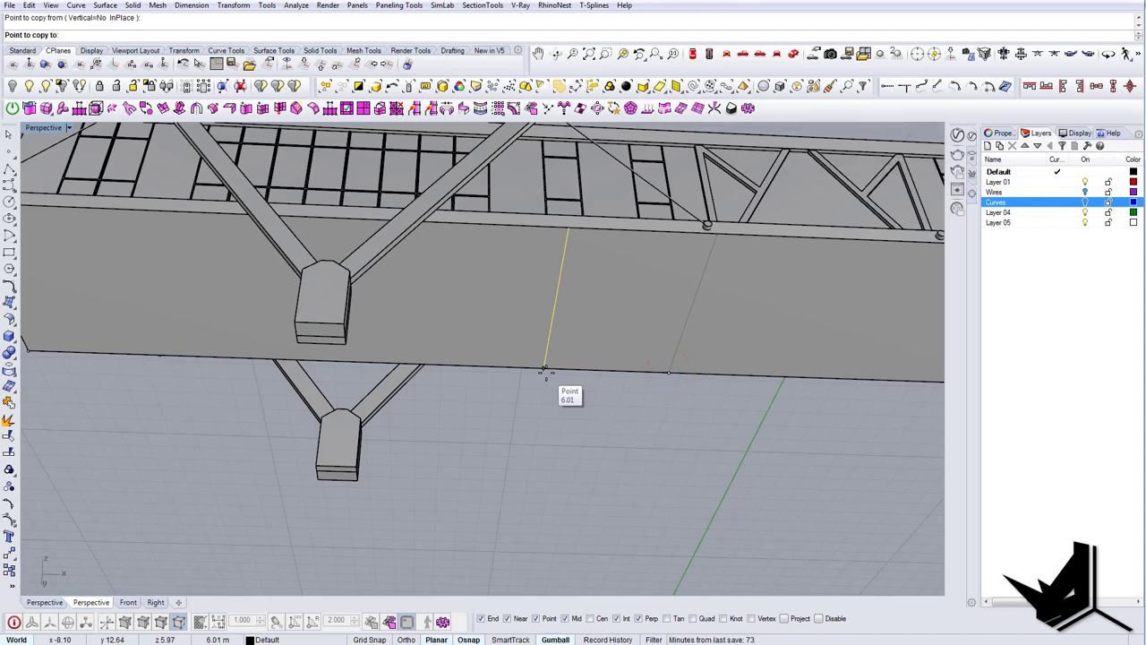
click(546, 373)
shift+right_drag(352, 376, 392, 321)
mouse_move(512, 354)
right_down()
mouse_move(494, 319)
mouse_move(512, 362)
right_up()
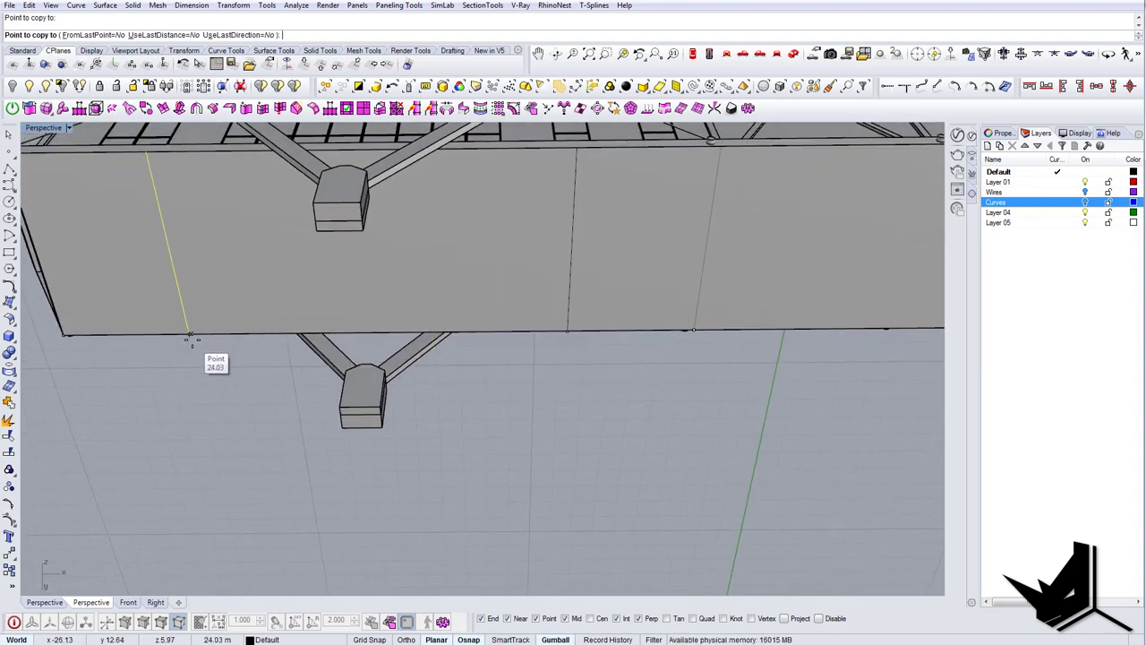
Step: Place three more copies of the cross line towards the slab's end, with FromLastPoint, UseLastDistance and UseLastDirection set to Yes
click(94, 35)
click(160, 35)
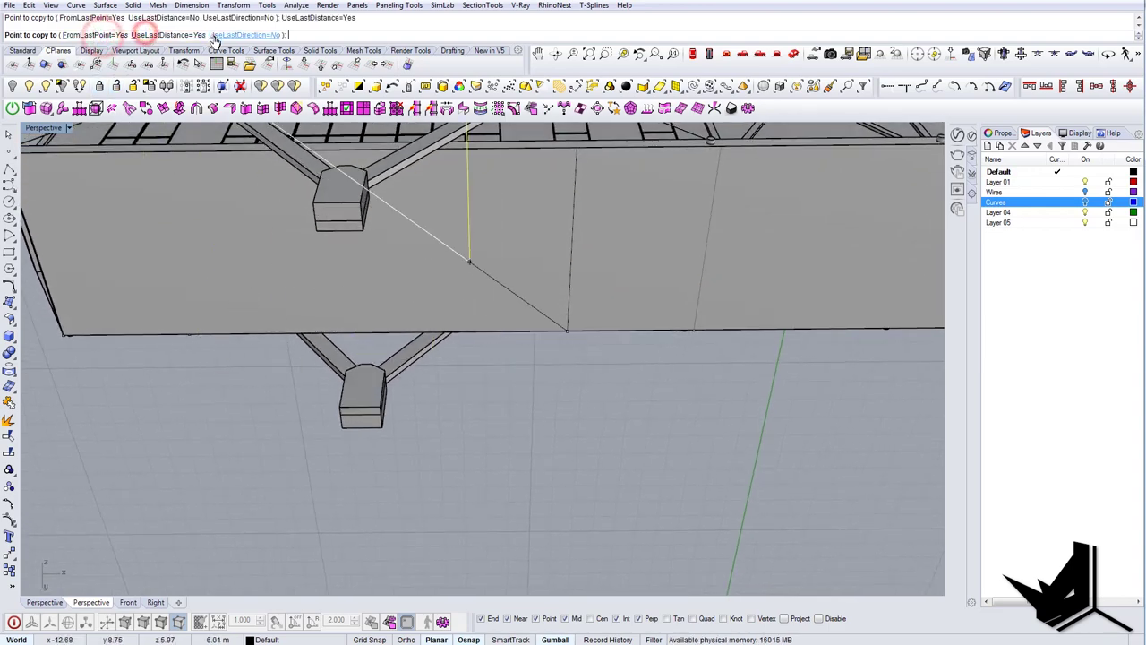
click(233, 35)
click(154, 415)
click(149, 416)
click(147, 414)
right_click(145, 416)
Step: Compare the divided slab underside with the floor bracing in the reference photo
scroll(403, 380, down, 5)
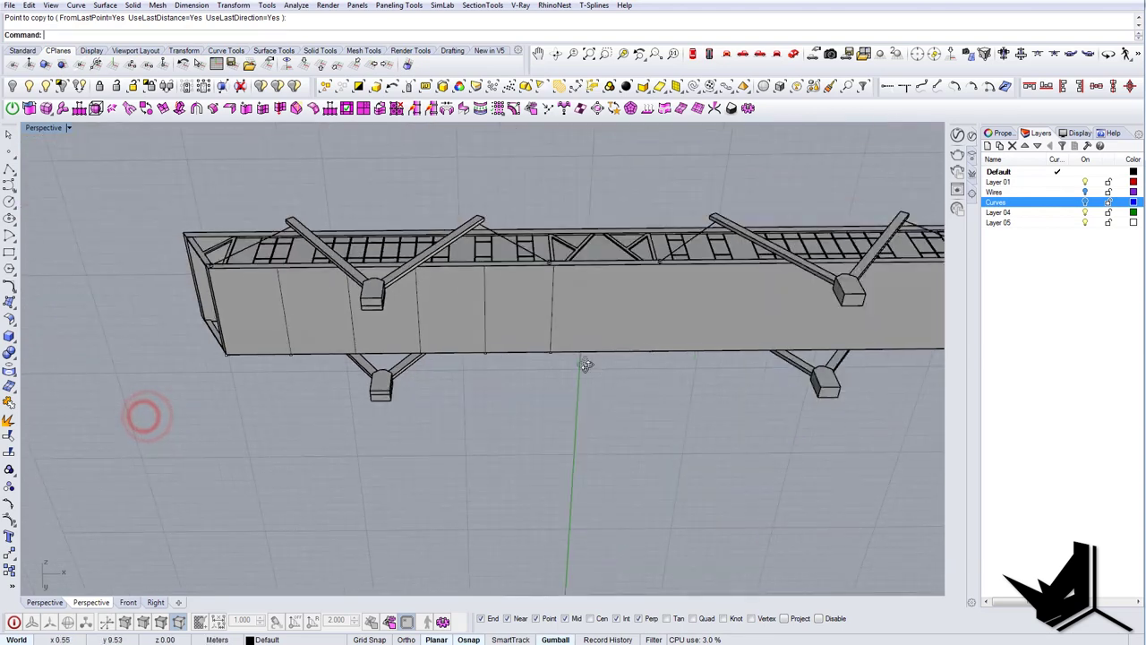
right_drag(583, 364, 430, 377)
right_drag(445, 442, 600, 335)
drag(1145, 167, 598, 121)
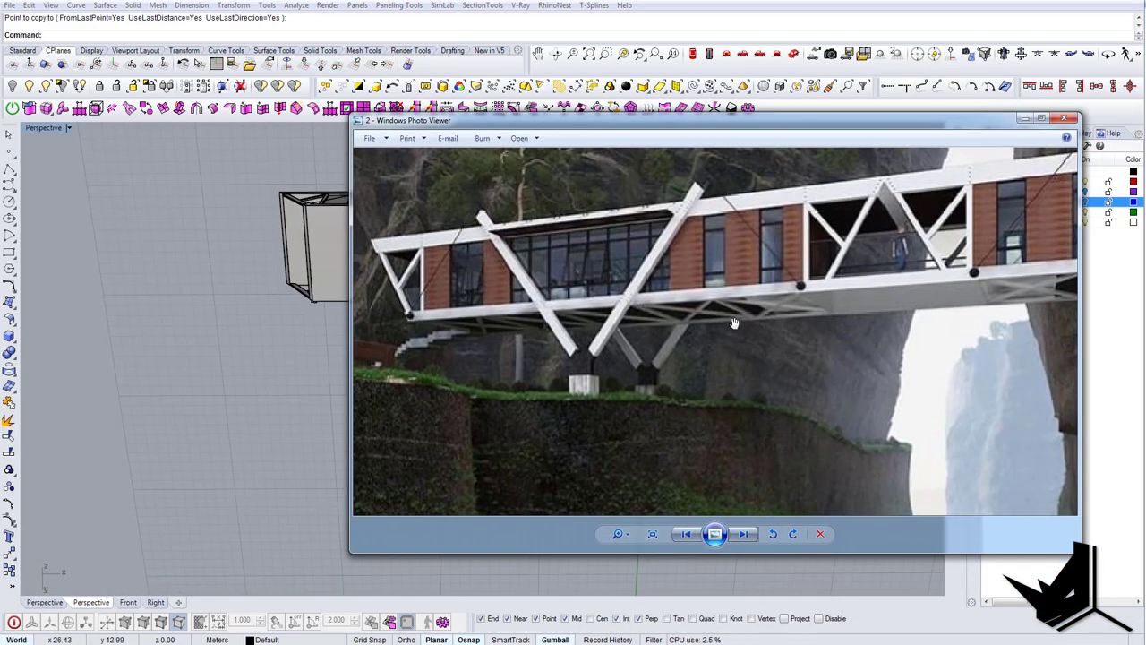
drag(734, 323, 674, 324)
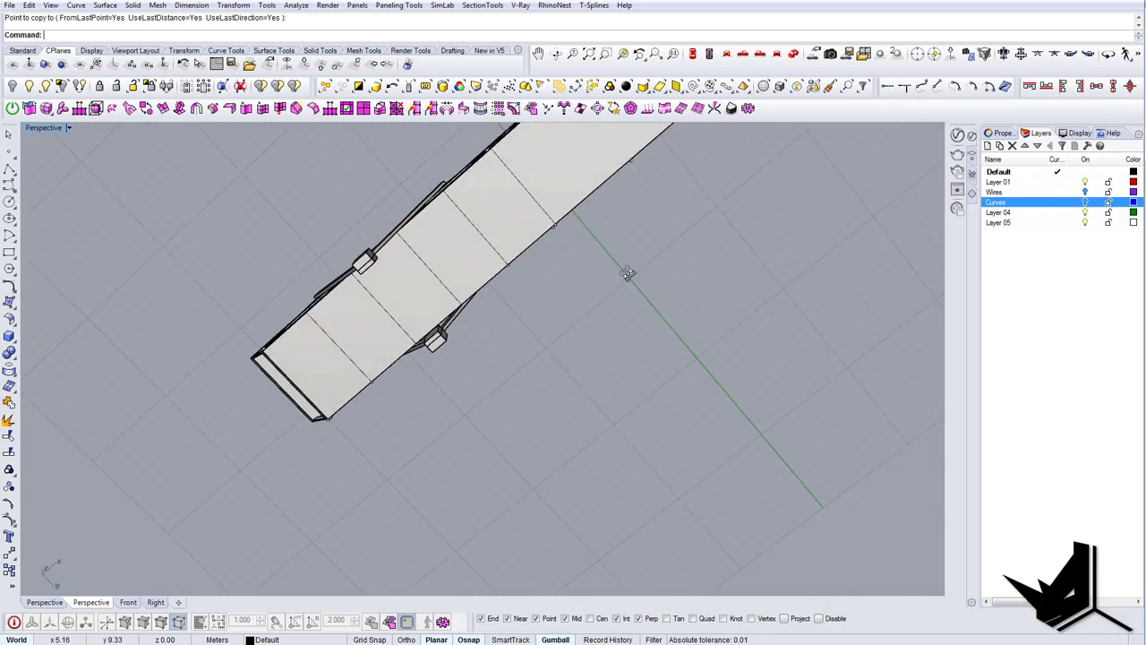
right_drag(629, 273, 544, 258)
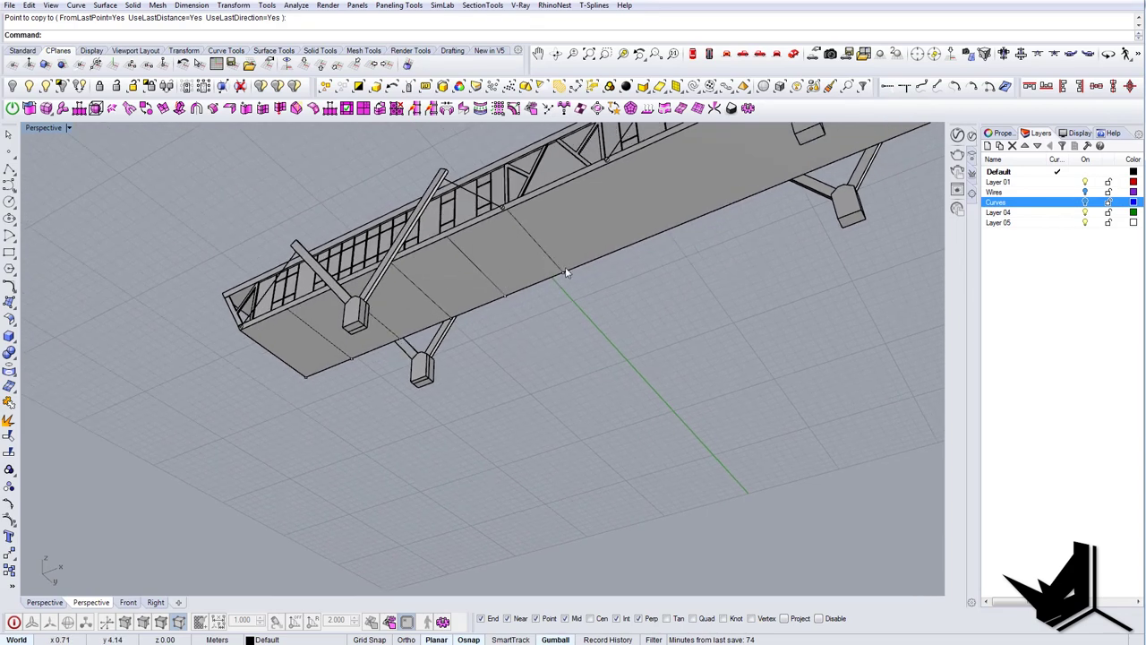
Step: Draw a 6 m line from the facade-side end of the second cross line, along that cross line
right_drag(607, 274, 625, 288)
text(line)
key(Return)
scroll(518, 255, up, 9)
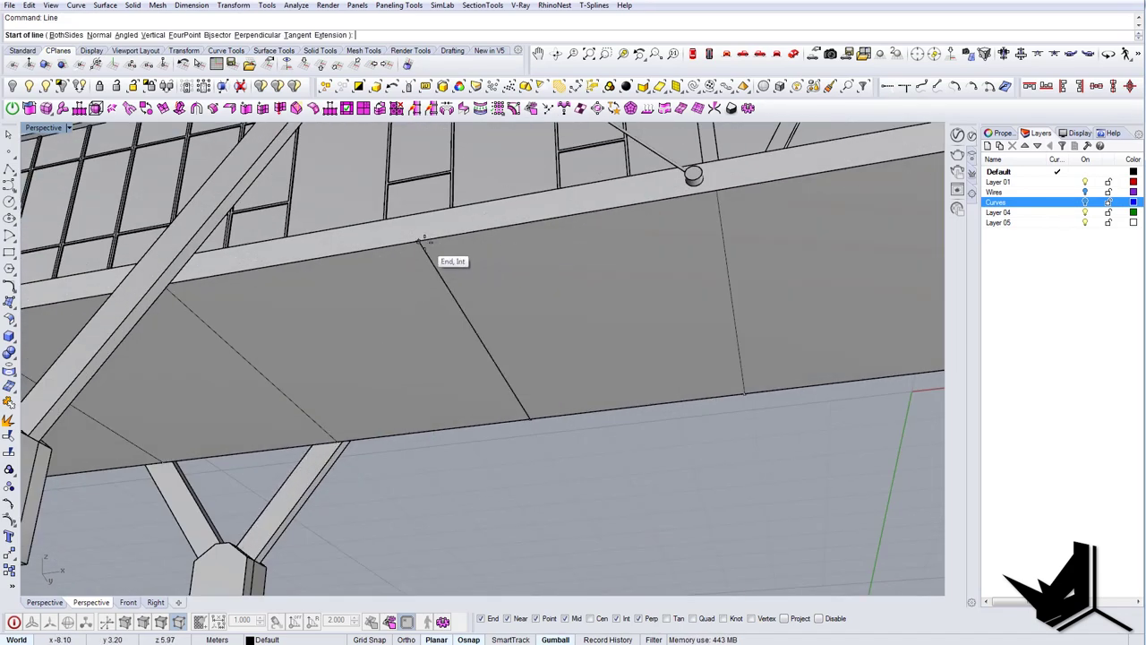
click(423, 240)
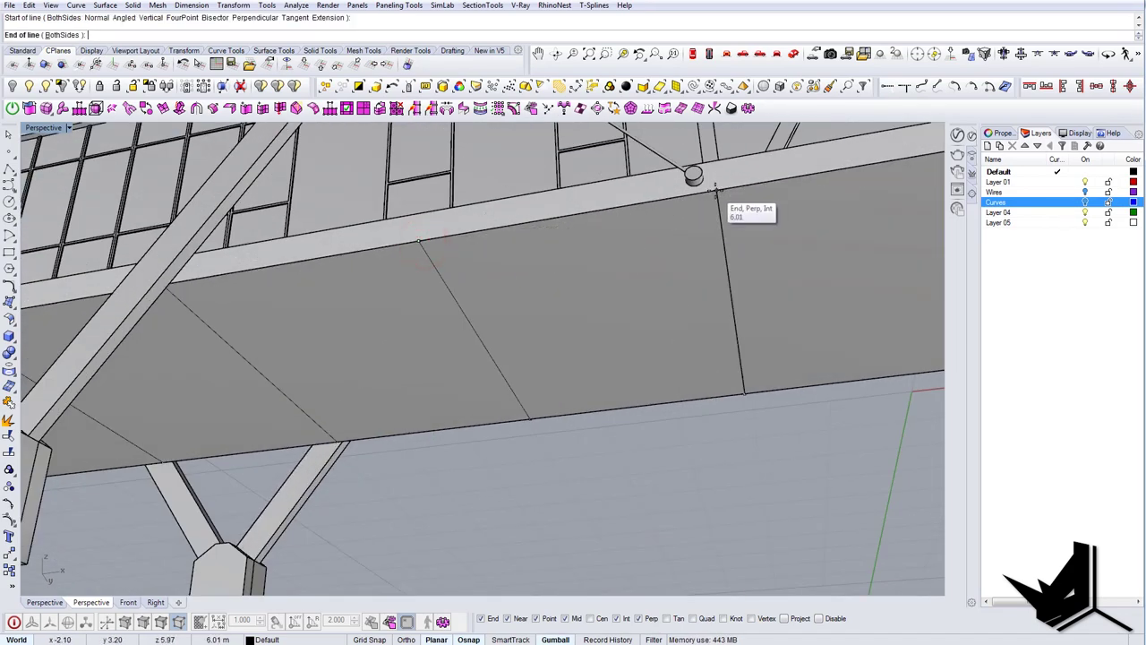
click(540, 434)
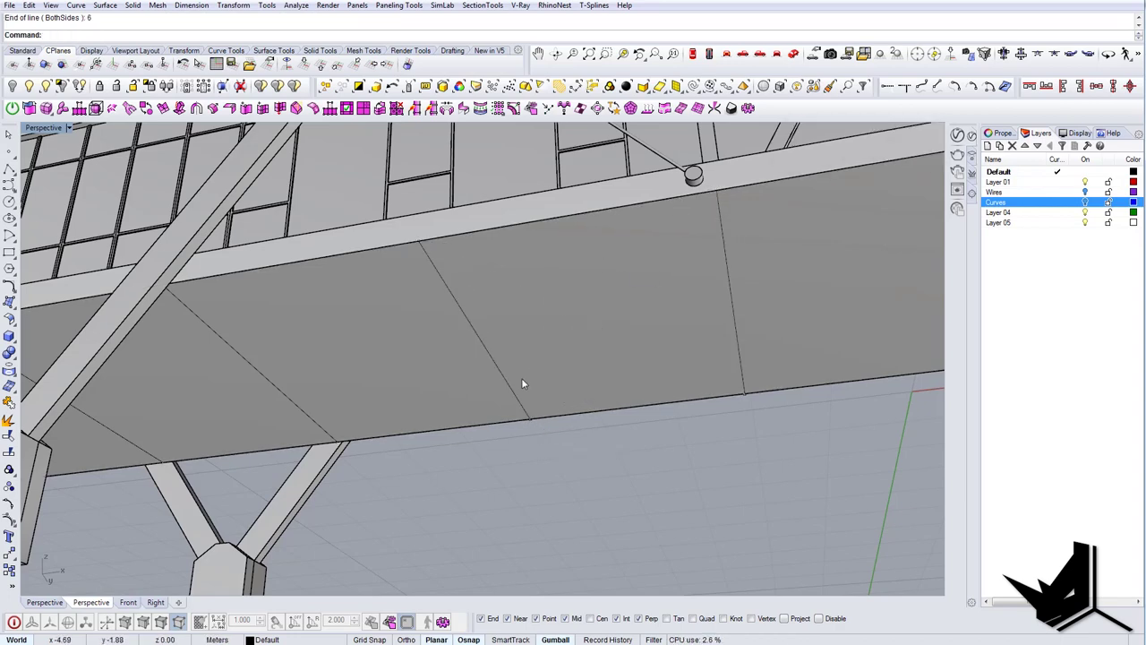
Step: Hide the full-width cross line that overlaps the 6 m line
click(464, 314)
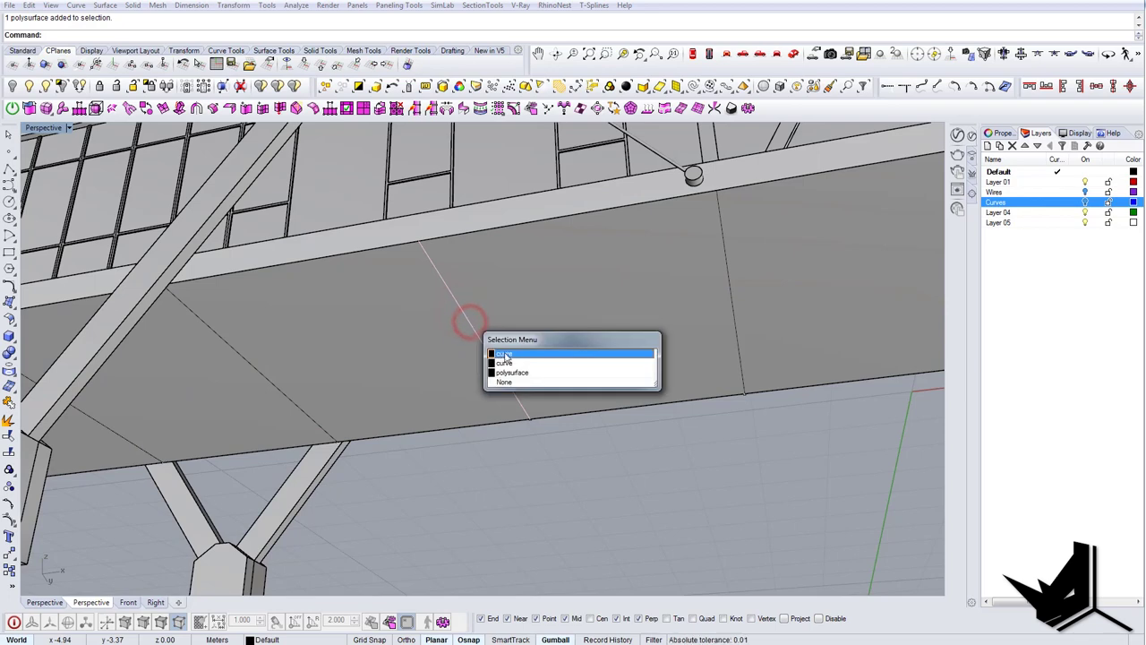
click(504, 354)
click(12, 87)
right_drag(437, 248, 495, 339)
scroll(533, 320, down, 6)
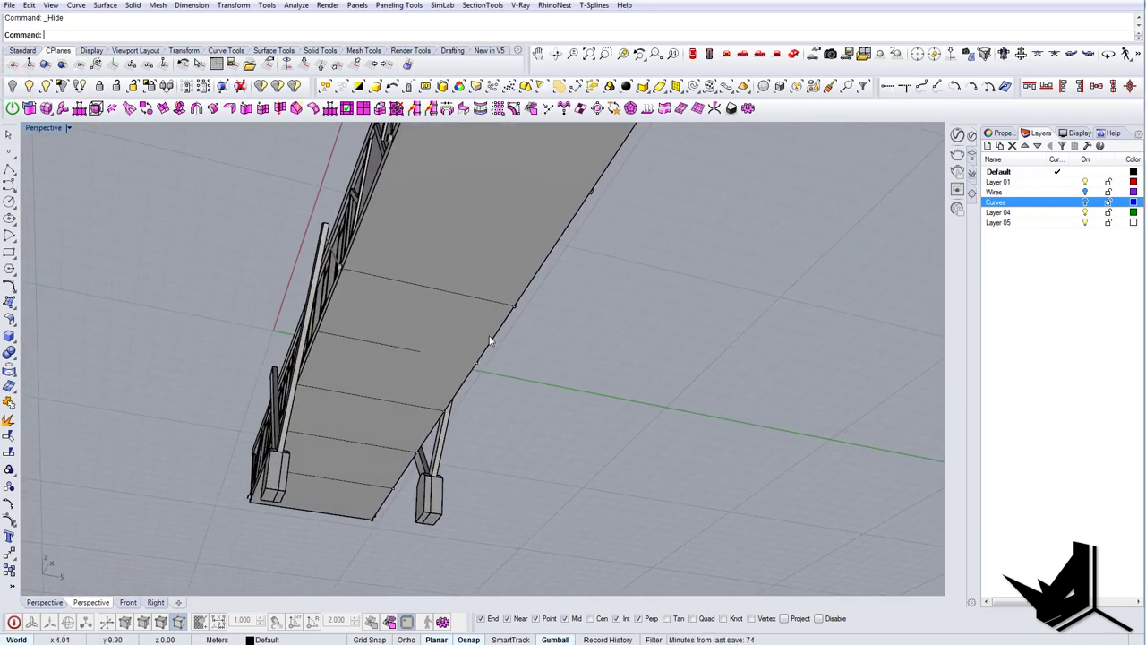
text(l)
key(Return)
click(421, 350)
scroll(420, 350, down, 6)
right_drag(486, 377, 541, 369)
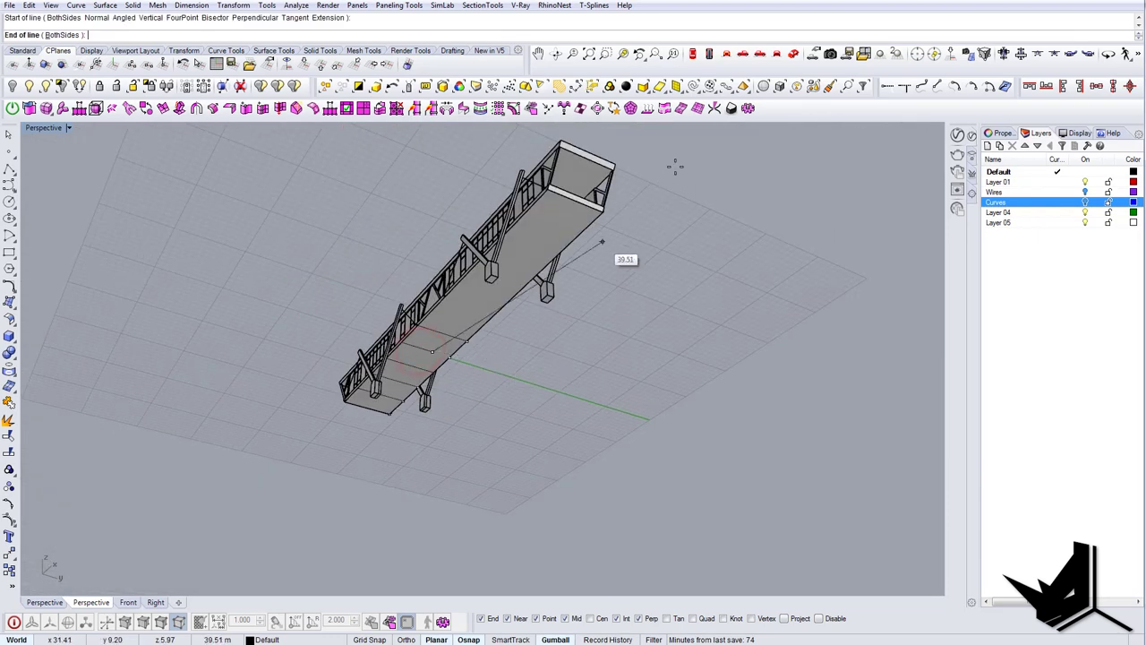
key(Escape)
Step: Examine the bottom slab and the building's cross-section from its open end
right_drag(662, 204, 493, 271)
scroll(457, 320, up, 4)
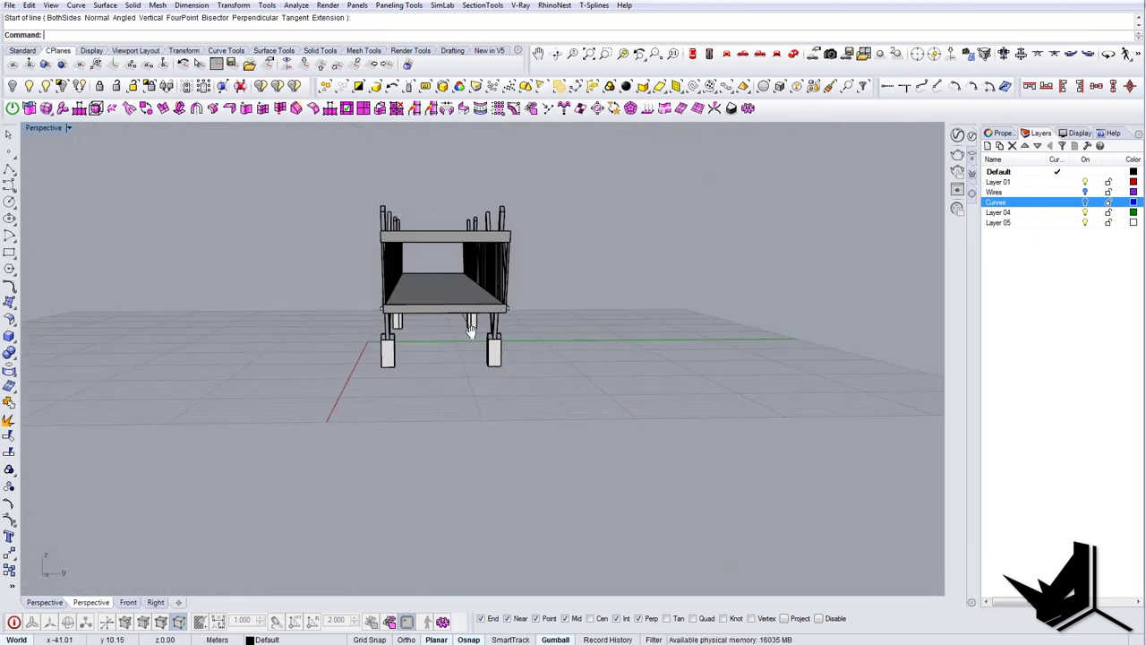
right_drag(470, 333, 472, 417)
click(463, 367)
key(Escape)
click(484, 416)
key(Escape)
mouse_move(476, 368)
right_down()
mouse_move(522, 357)
mouse_move(466, 347)
mouse_move(469, 376)
mouse_move(469, 349)
mouse_move(467, 362)
right_up()
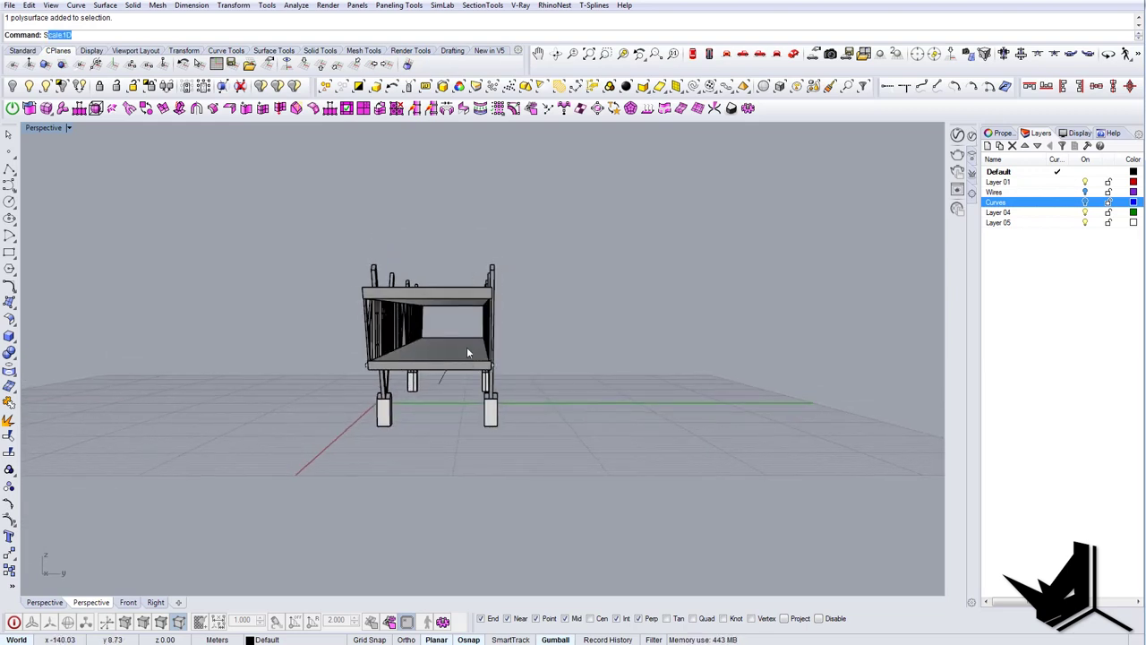
Step: Turn on solid points for one side's slab edges, facade and supports, and move them inward across the slab width to narrow the building
drag(485, 266, 484, 263)
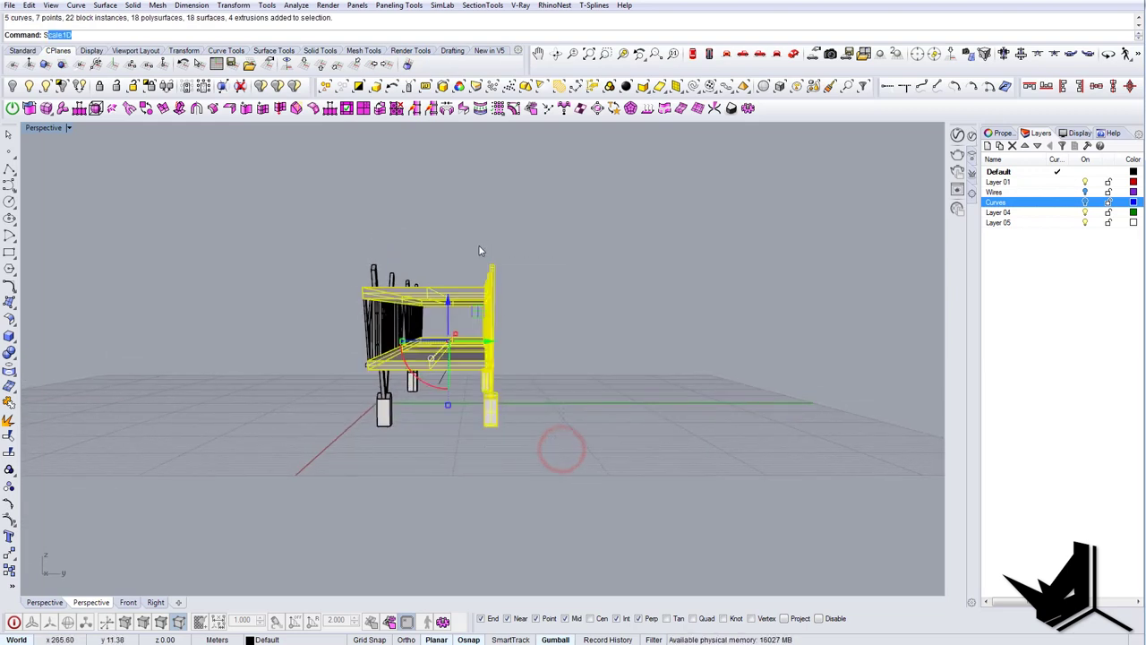
text(sol)
key(Return)
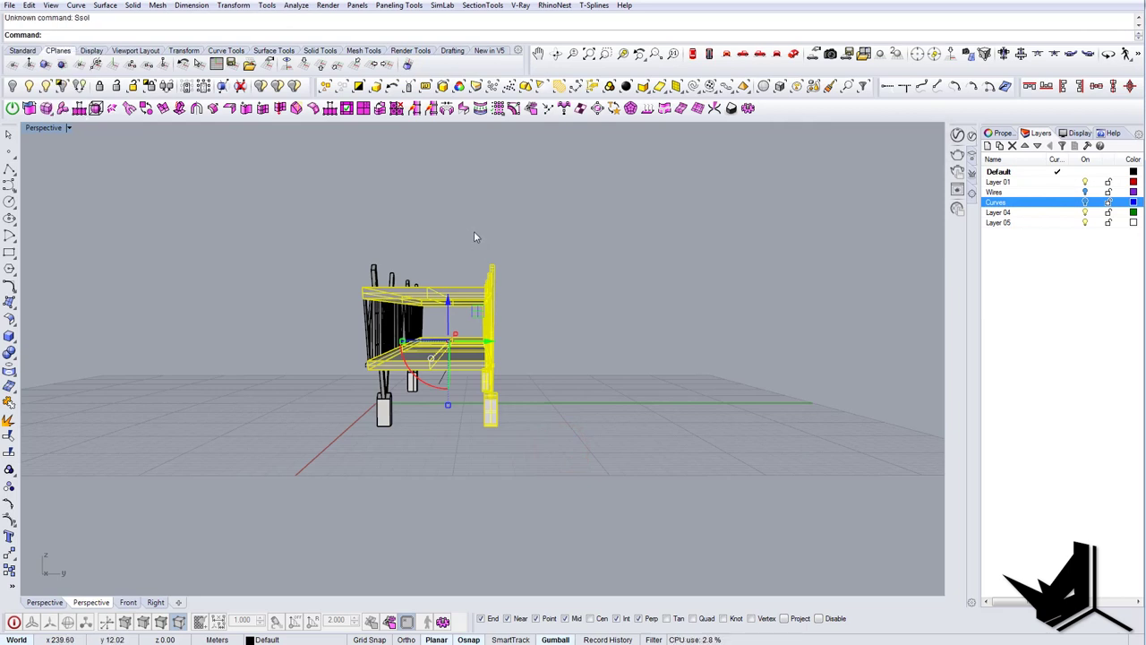
key(Return)
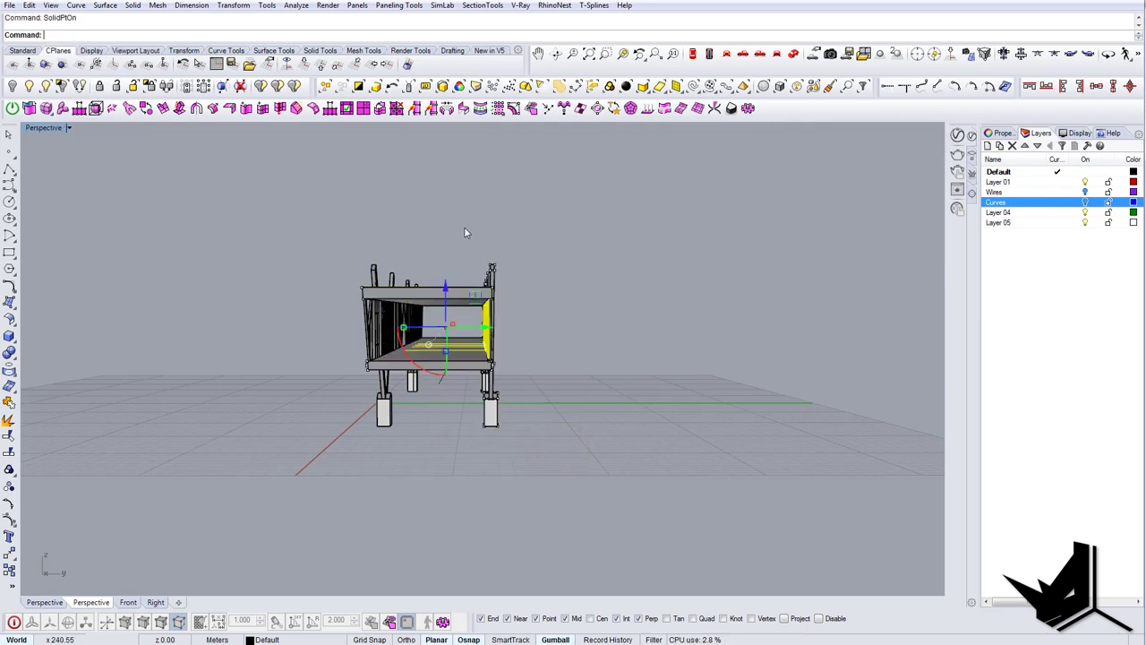
drag(458, 217, 532, 473)
right_drag(532, 414, 565, 471)
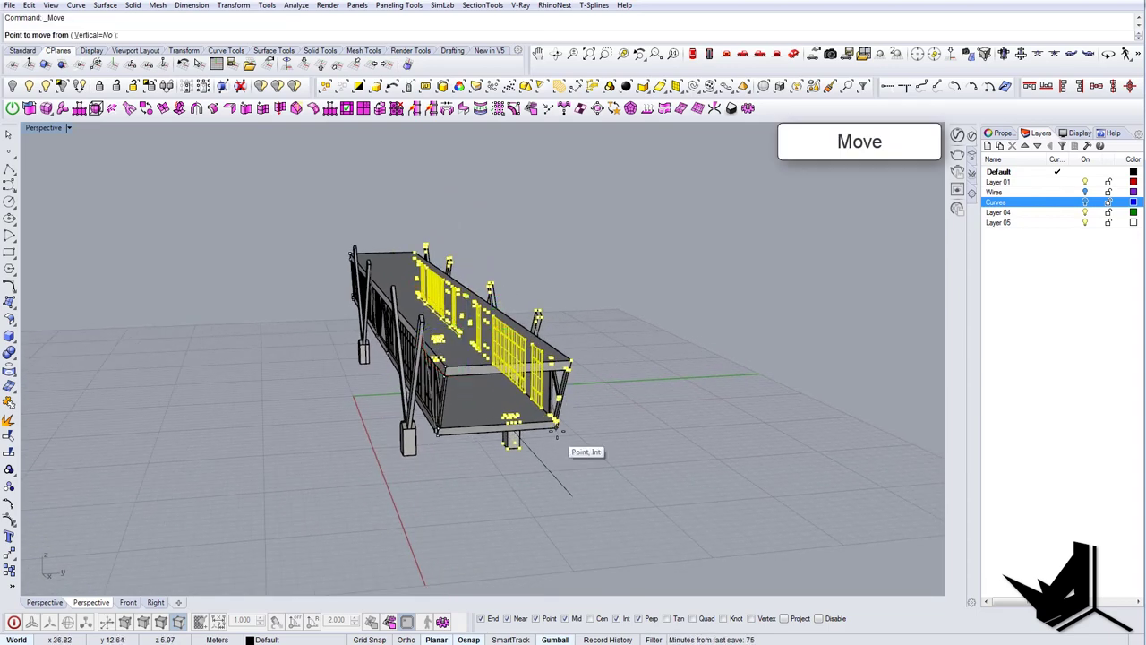
scroll(557, 431, up, 10)
scroll(558, 402, down, 4)
click(558, 381)
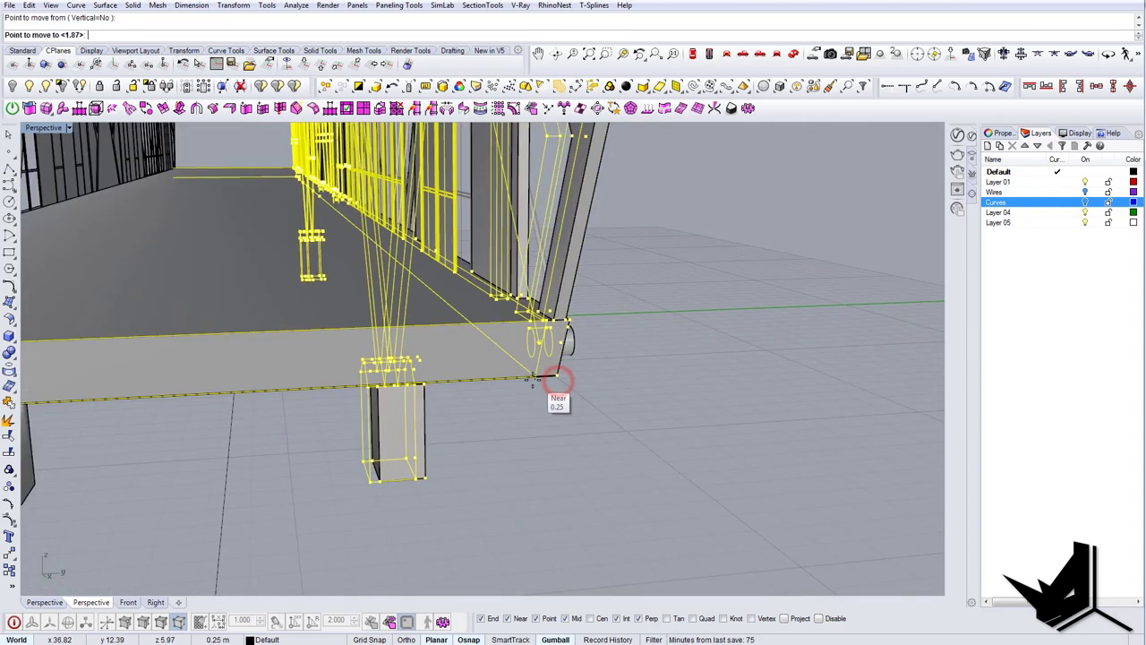
scroll(549, 397, down, 8)
click(502, 402)
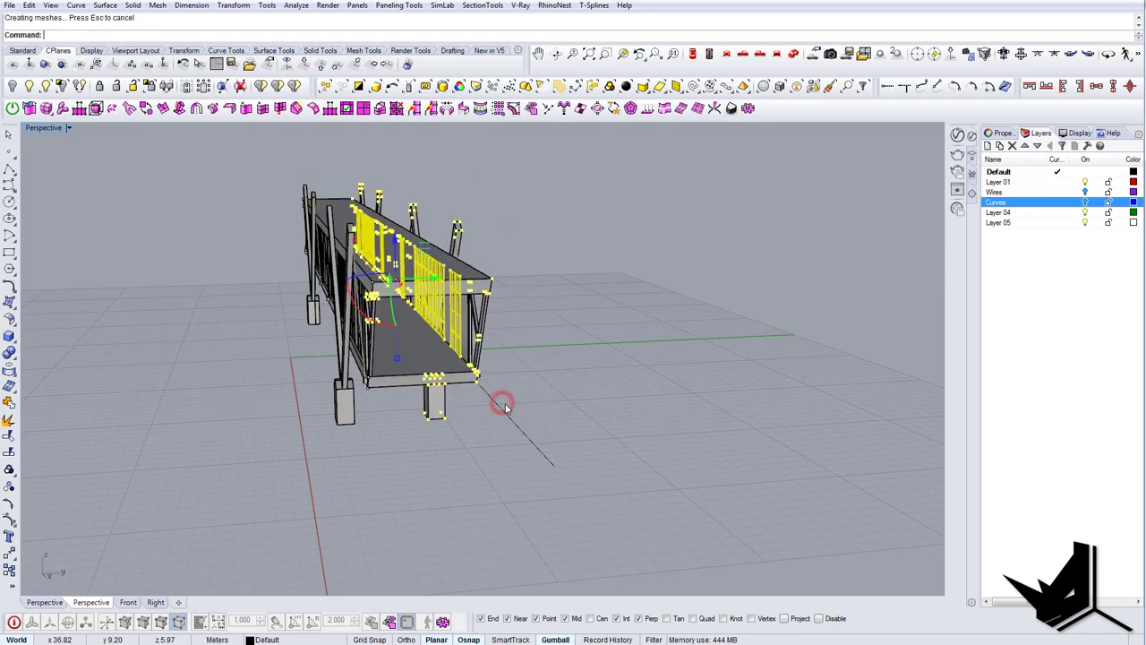
Step: Examine the narrowed bottom slab and its cross lines from below
click(504, 402)
right_drag(504, 402, 781, 388)
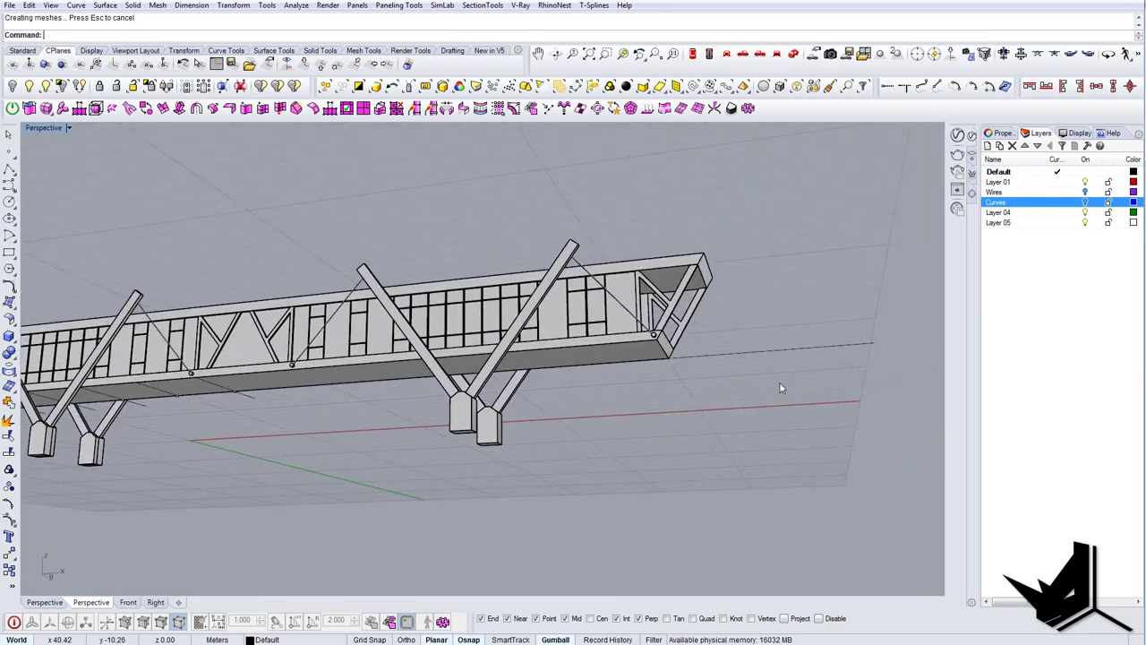
right_drag(645, 357, 482, 315)
scroll(344, 417, up, 4)
scroll(451, 347, down, 4)
key(Escape)
click(446, 237)
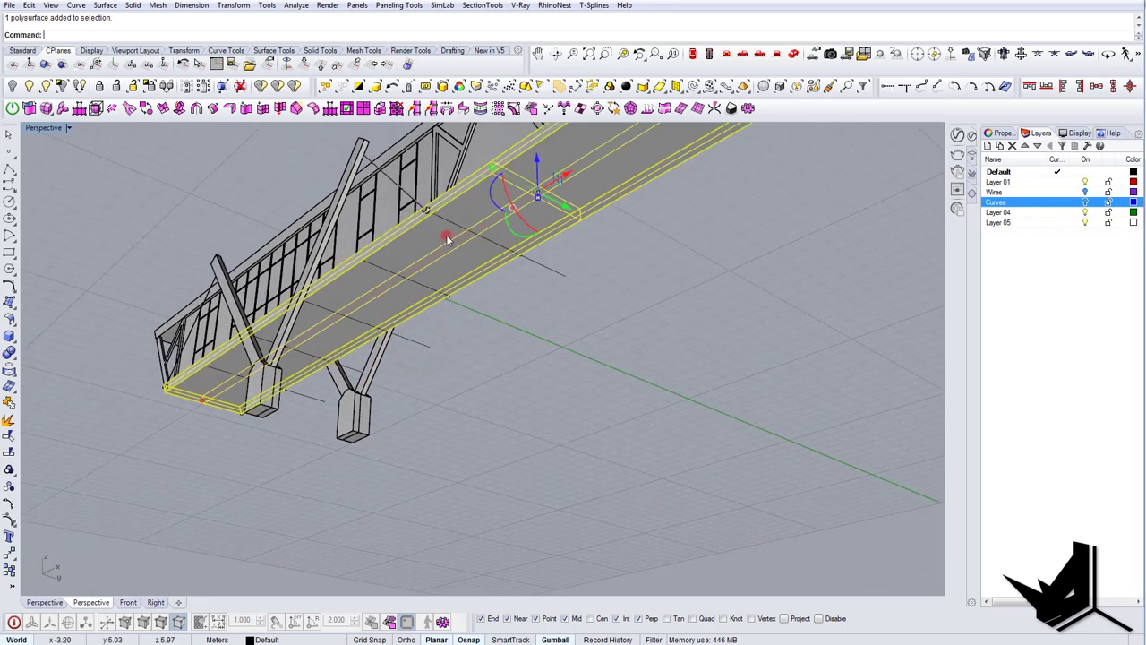
key(Escape)
Step: Draw a rectangle across the slab underside between the 6 m line and the neighbouring cross line, from corner to opposite corner
right_drag(448, 236, 539, 339)
right_drag(540, 338, 551, 365)
scroll(479, 352, up, 5)
text(Rec)
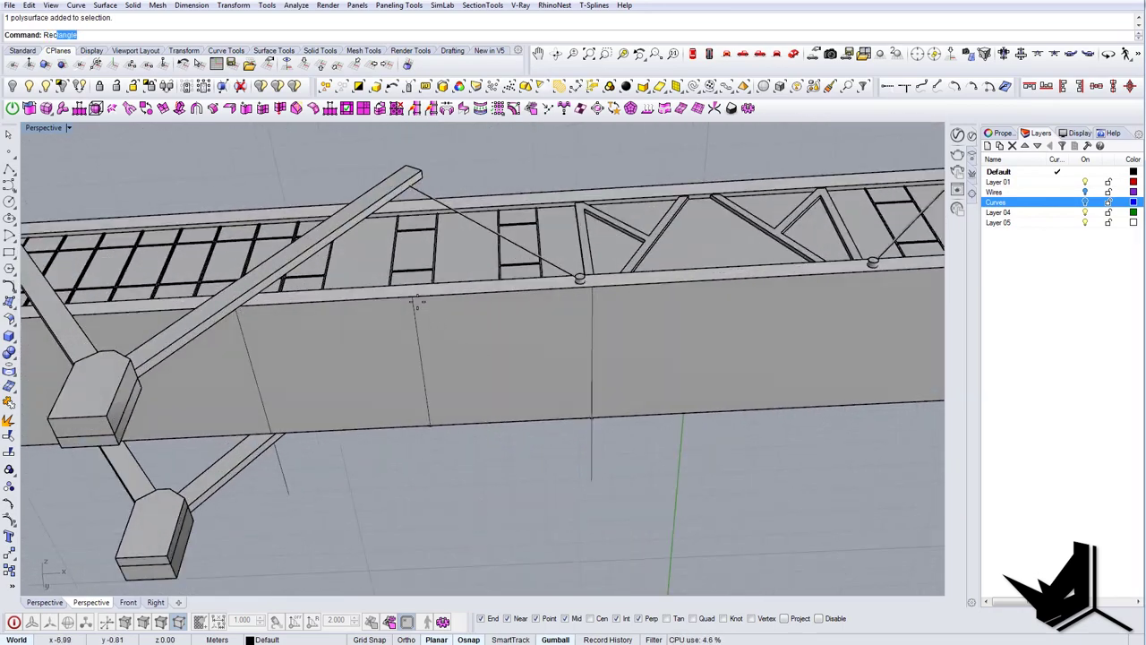
click(591, 417)
Step: Isolate the bottom slab together with the new rectangle and show them in the Top view
click(584, 419)
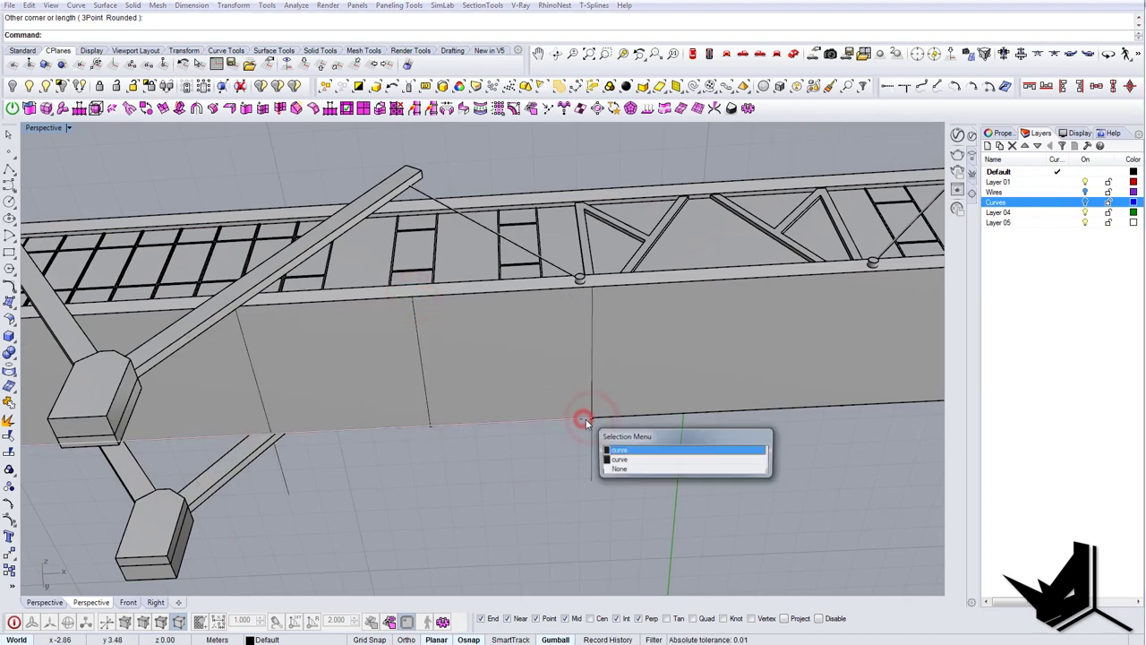
click(620, 457)
shift+right_drag(421, 349, 533, 355)
scroll(533, 356, down, 5)
click(529, 353)
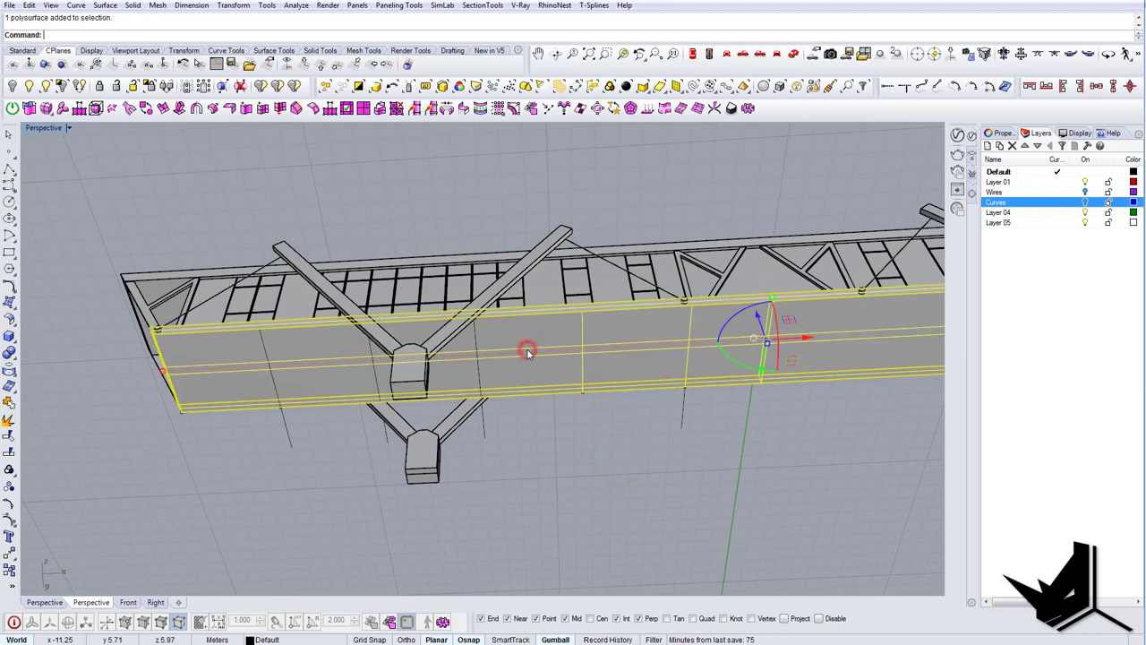
click(61, 86)
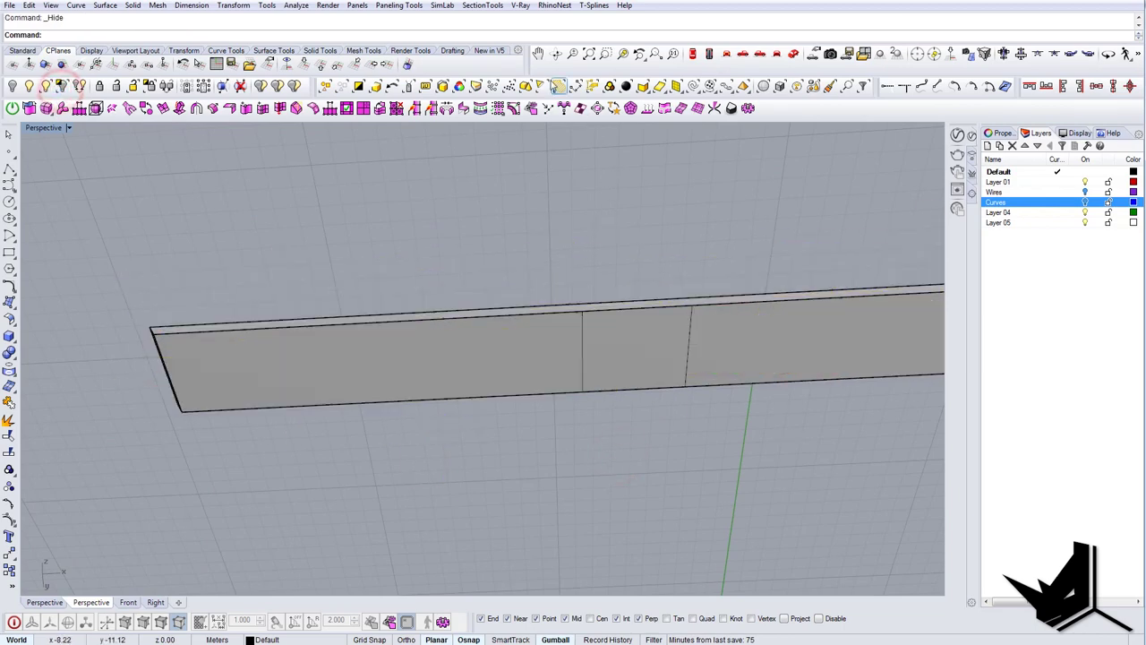
click(693, 55)
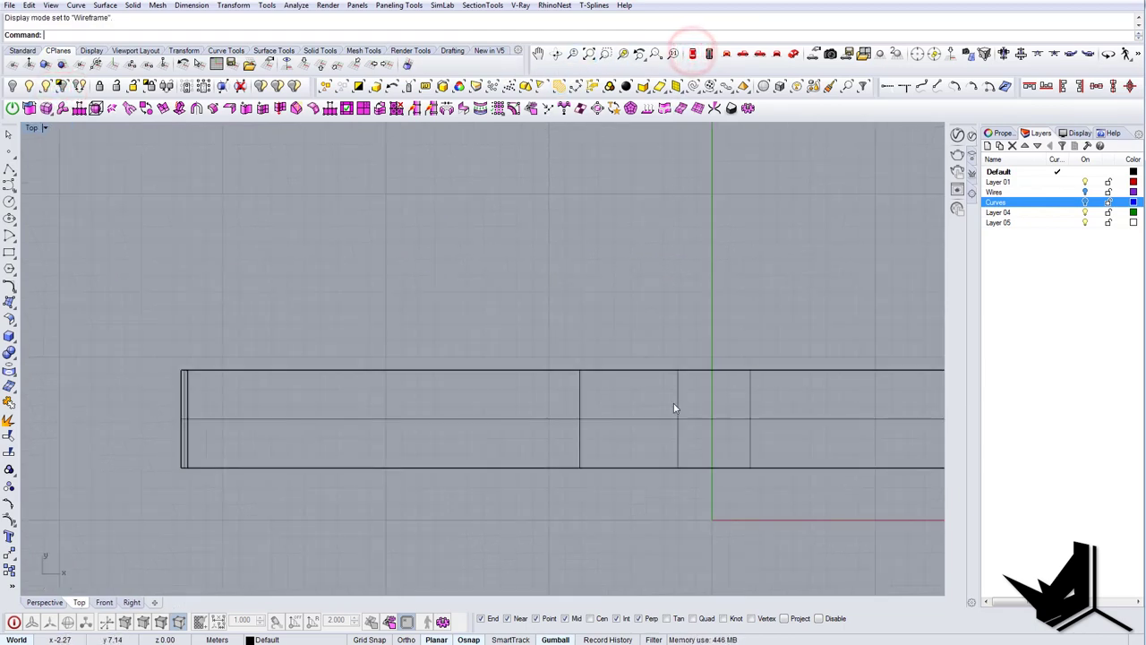
Step: Offset the square on the slab inward by 0.2 m with sharp corners
click(685, 350)
key(Escape)
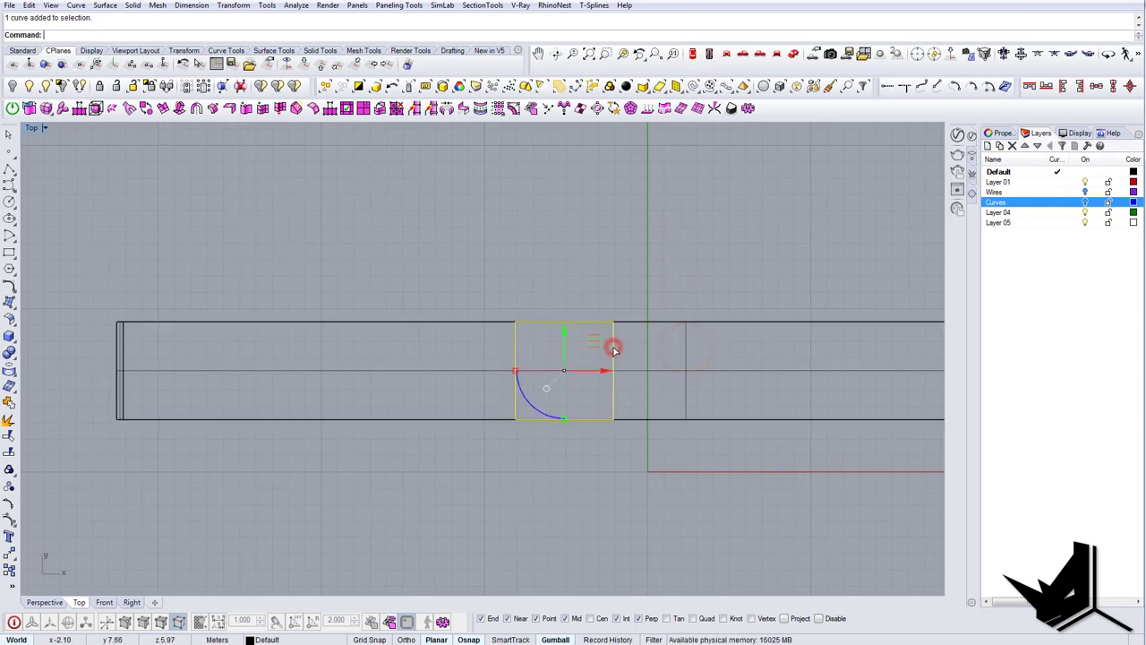
right_drag(614, 350, 677, 378)
text(copy)
key(Return)
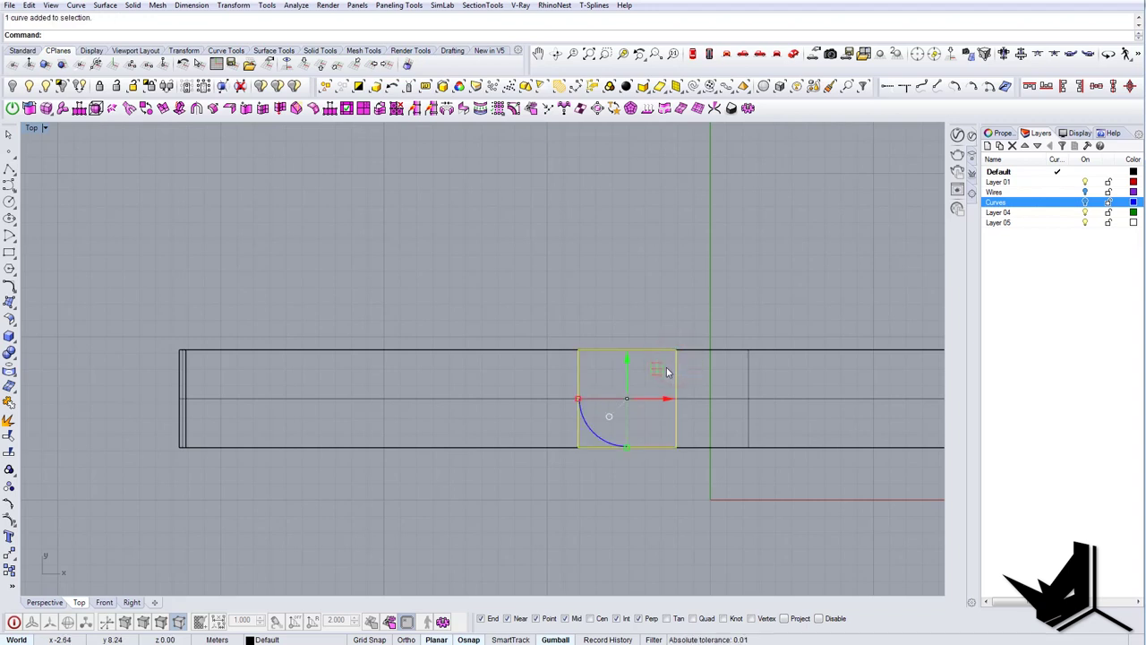
click(664, 368)
scroll(641, 370, up, 6)
text(d)
key(Return)
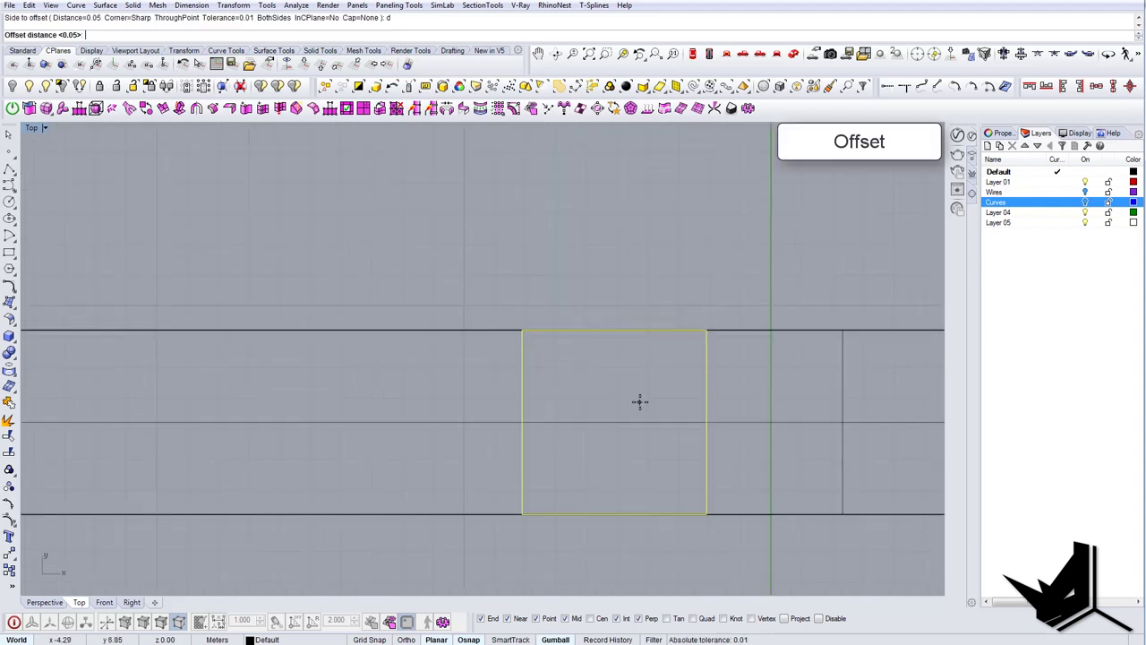
key(Return)
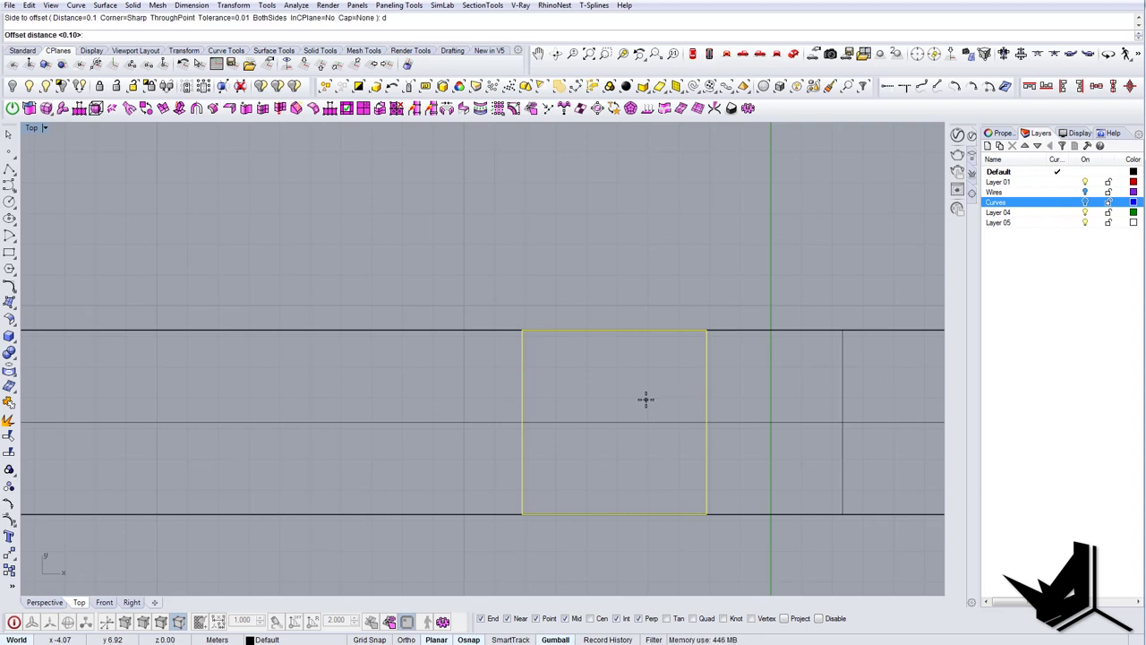
click(645, 399)
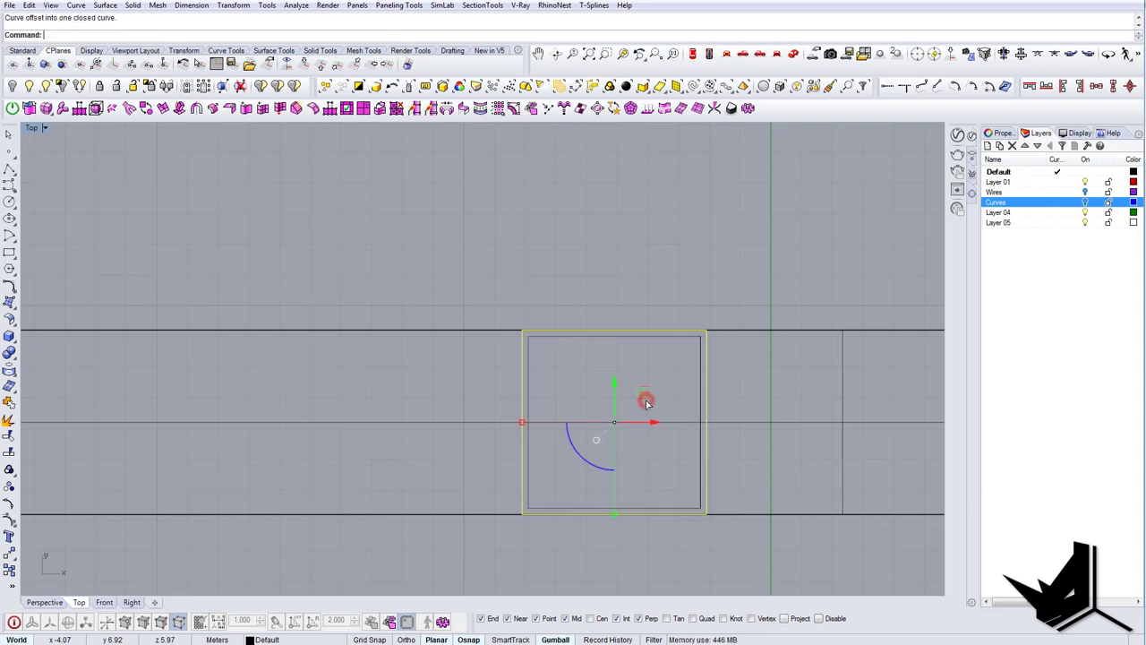
Step: Draw a diagonal line between opposite corners of the inner square and offset it to both sides
right_drag(646, 403, 629, 404)
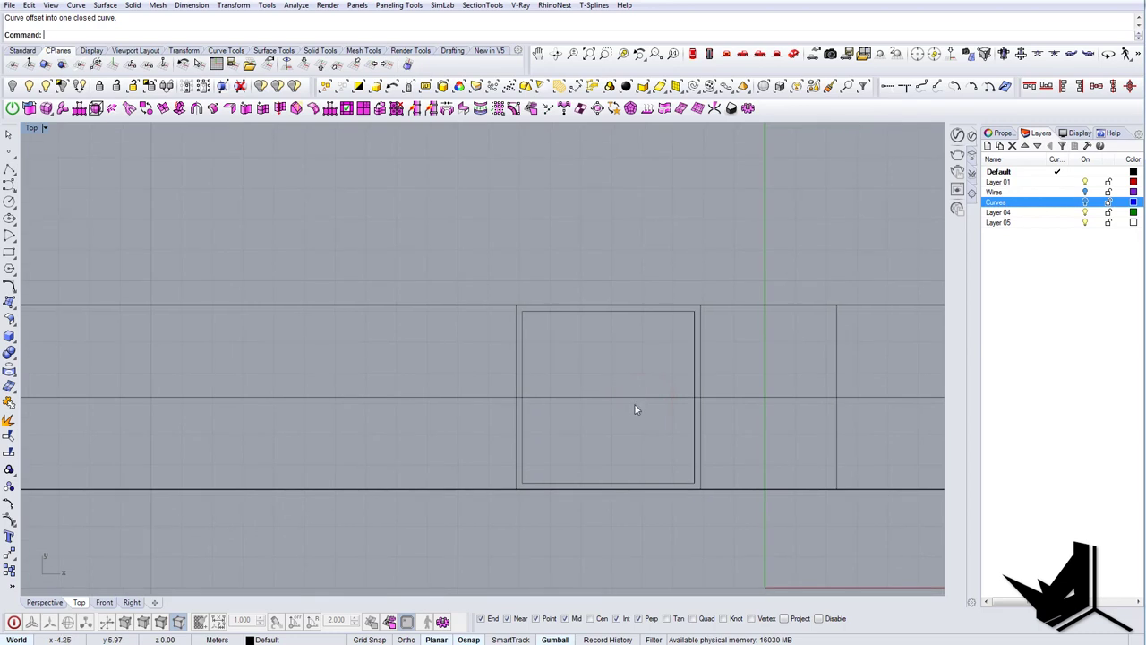
click(524, 480)
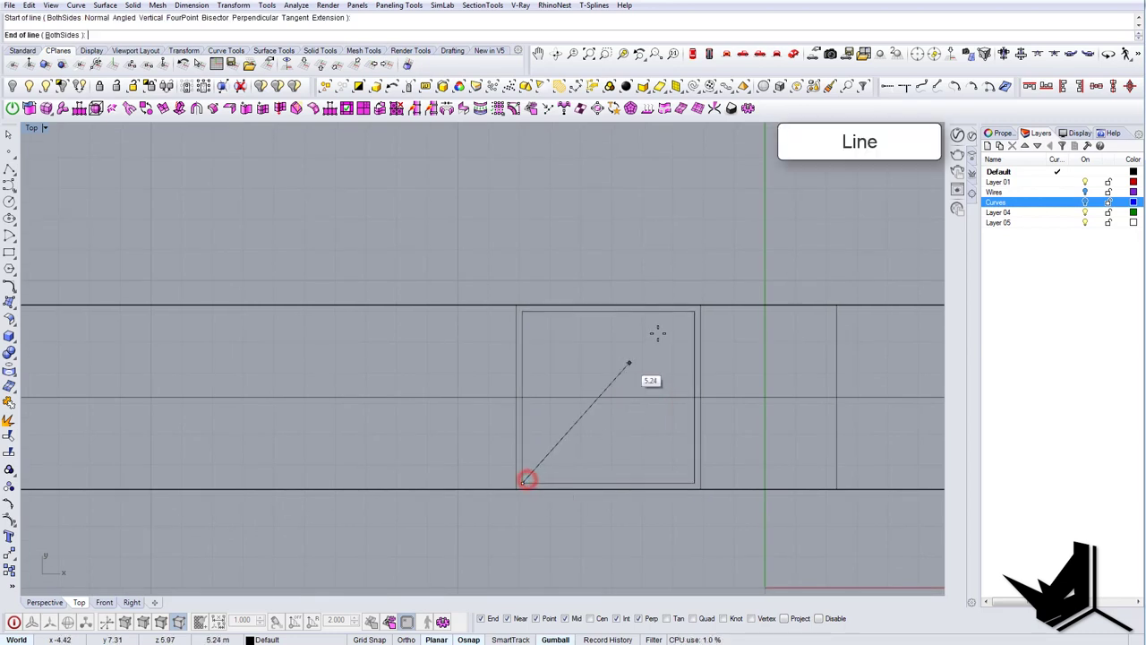
click(693, 314)
right_drag(639, 371, 624, 385)
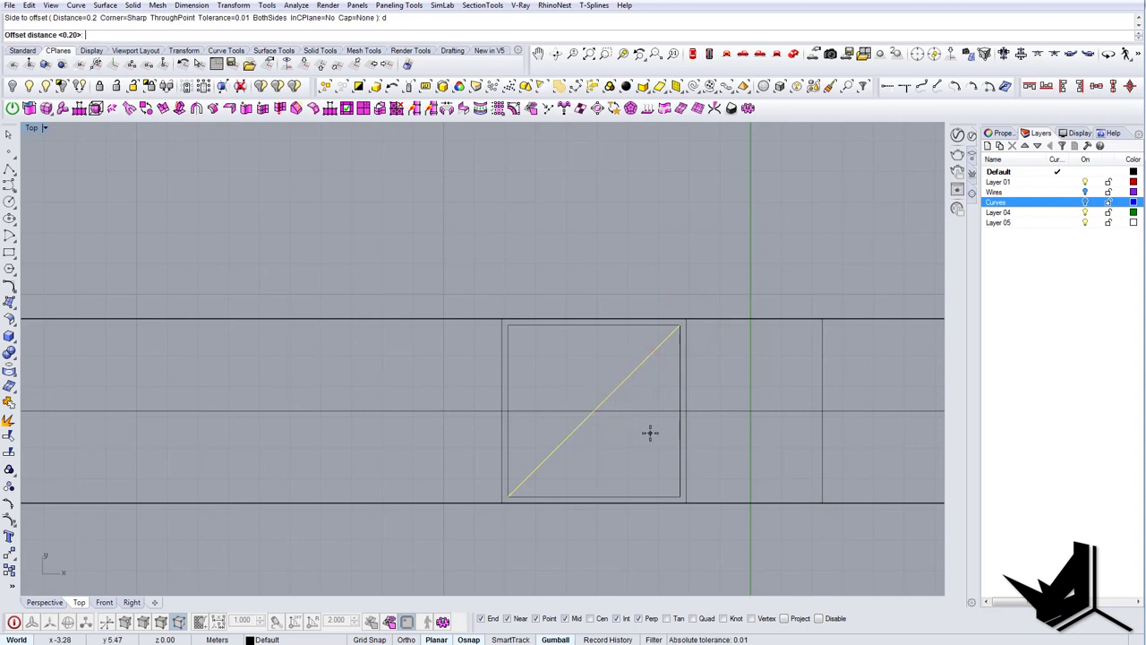
click(273, 34)
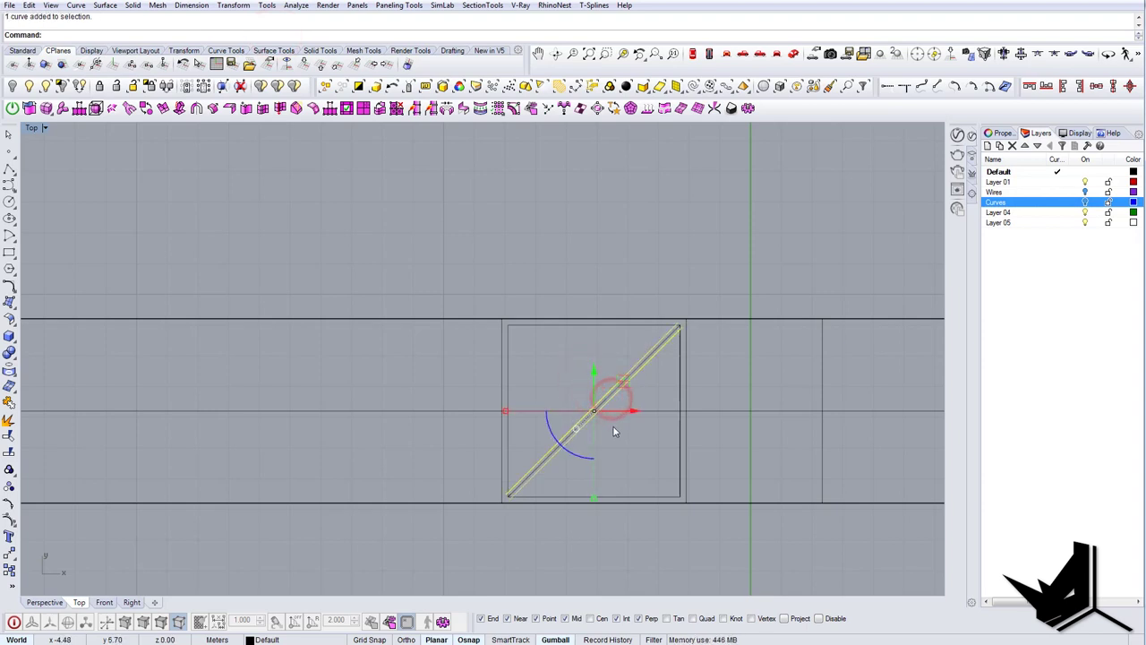
Step: Mirror the two offset diagonal lines, keeping the originals, about the square's midline that runs across the slab
right_drag(612, 426, 603, 422)
text(Mirror)
key(Return)
click(585, 494)
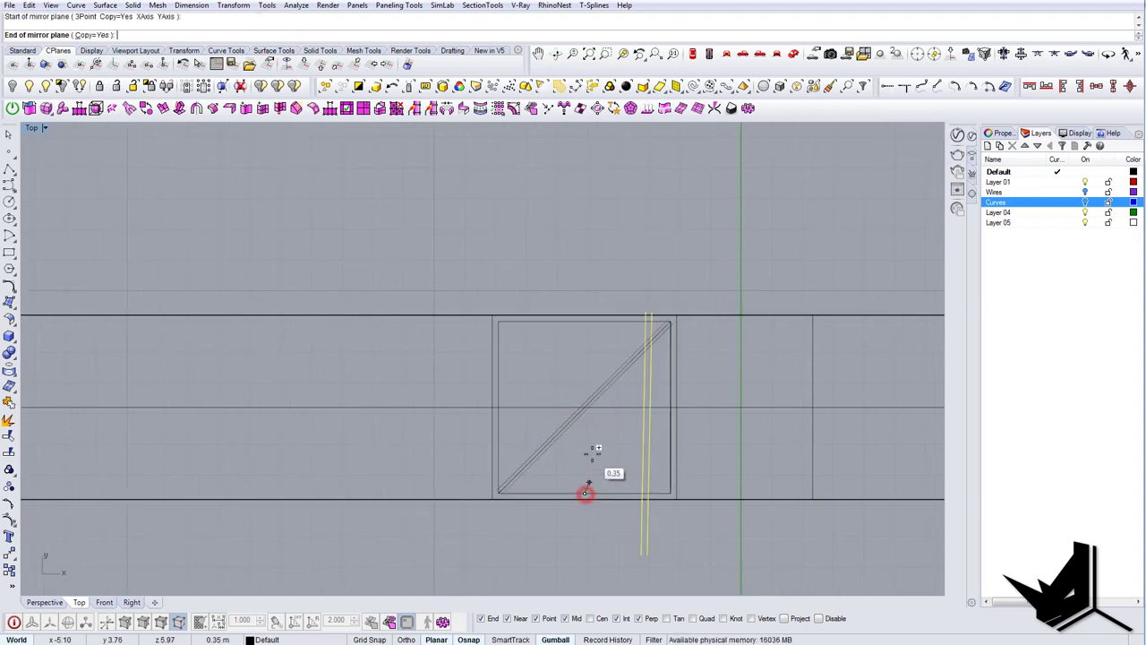
shift+click(592, 455)
key(Escape)
Step: Delete the original centre diagonal between the two offset lines
scroll(615, 452, down, 4)
scroll(609, 431, up, 12)
click(587, 400)
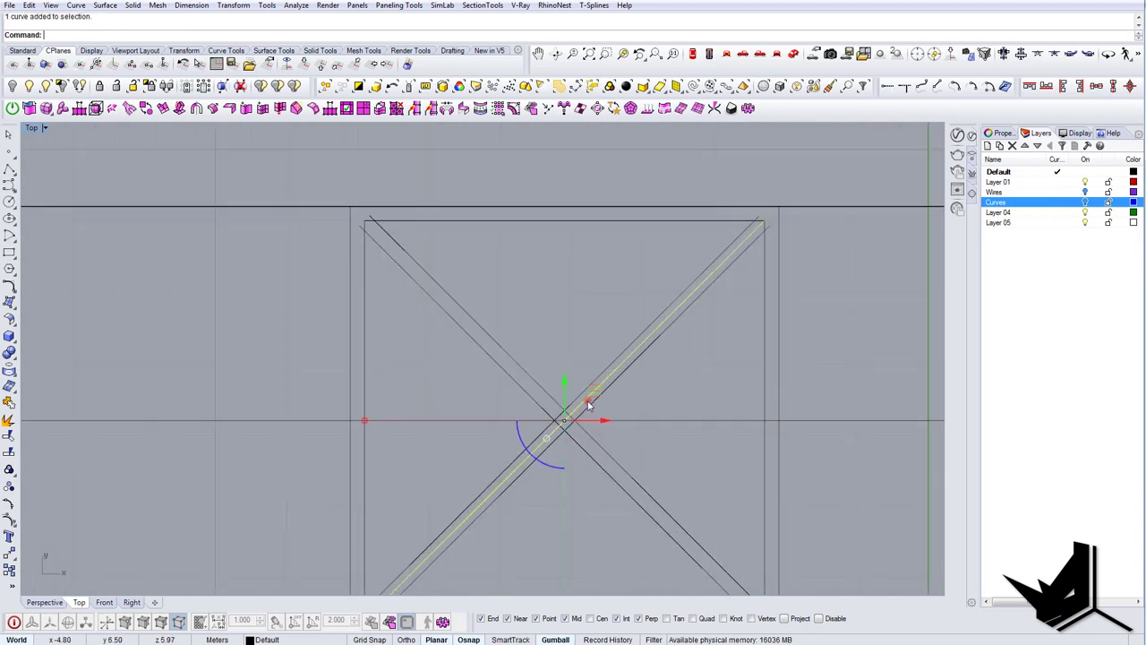
key(Delete)
scroll(589, 405, down, 5)
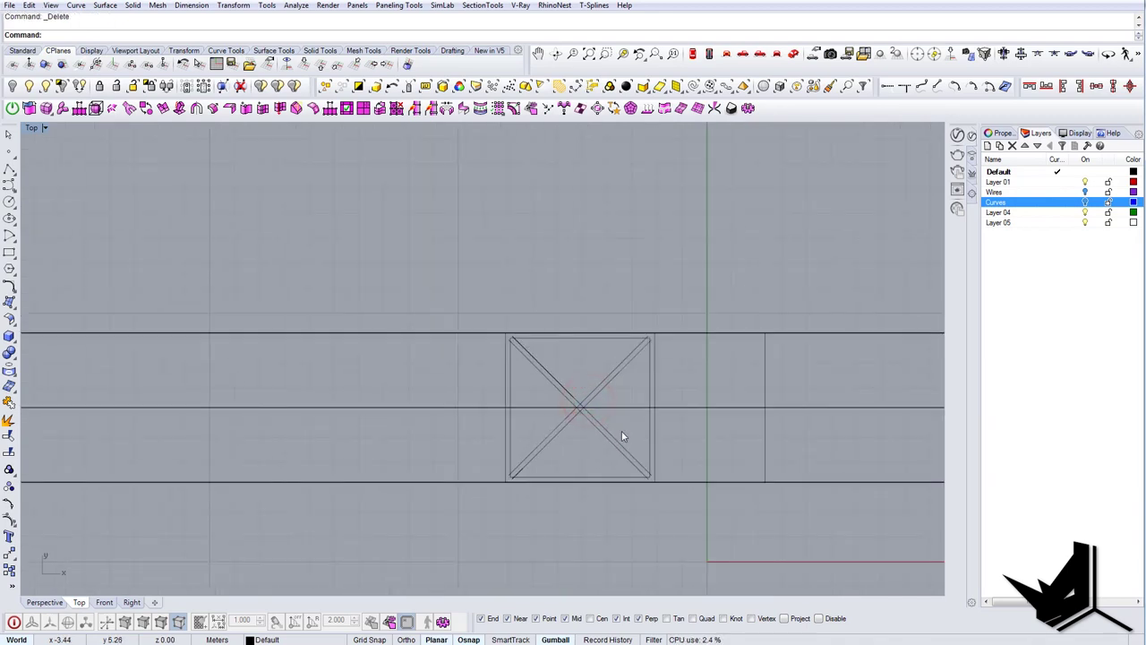
Step: Use CurveBoolean to combine the border between the squares and the crossing diagonal strips into one outline, keeping the input curves
right_drag(636, 426, 642, 438)
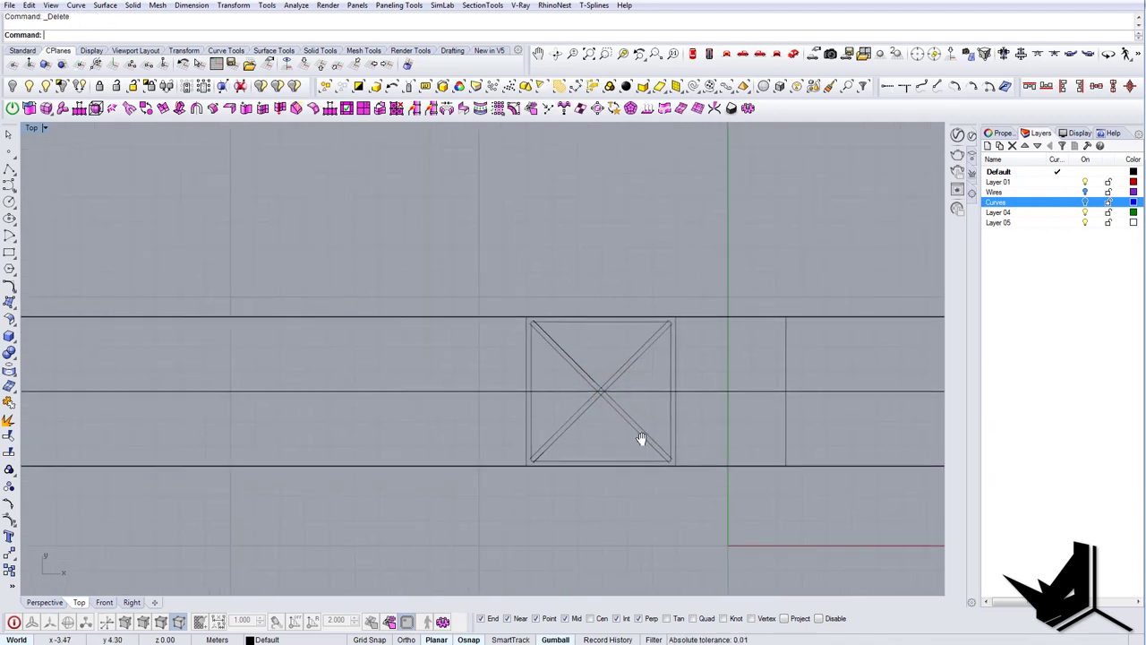
drag(476, 263, 474, 262)
key(Return)
scroll(529, 330, up, 8)
click(530, 338)
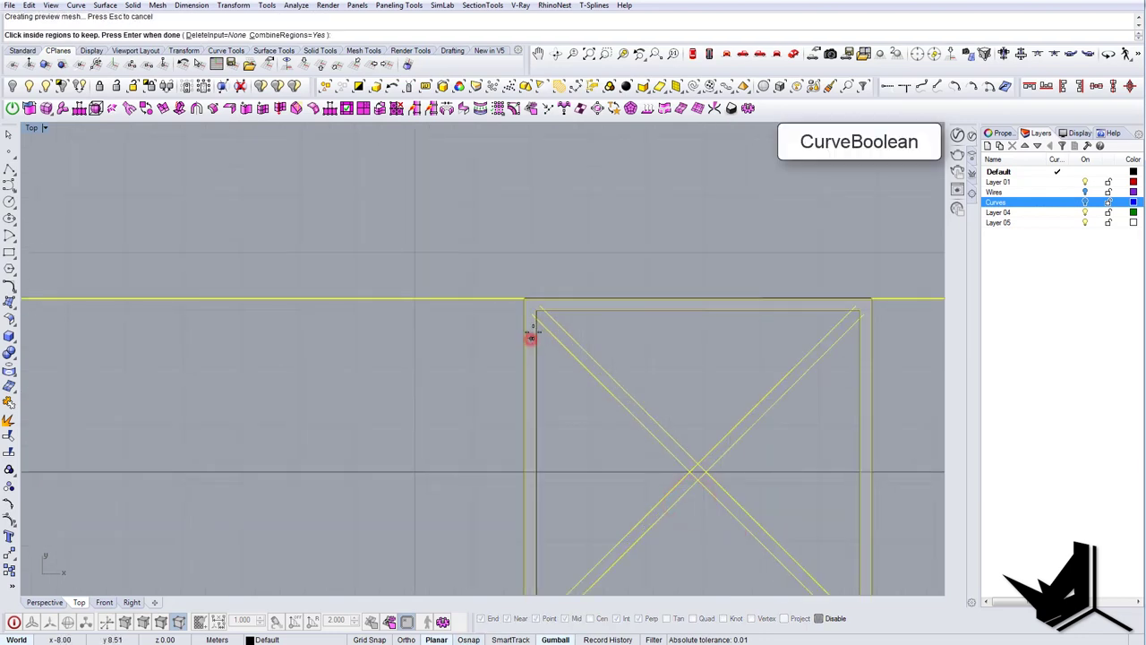
click(545, 319)
scroll(546, 322, down, 6)
scroll(627, 402, up, 6)
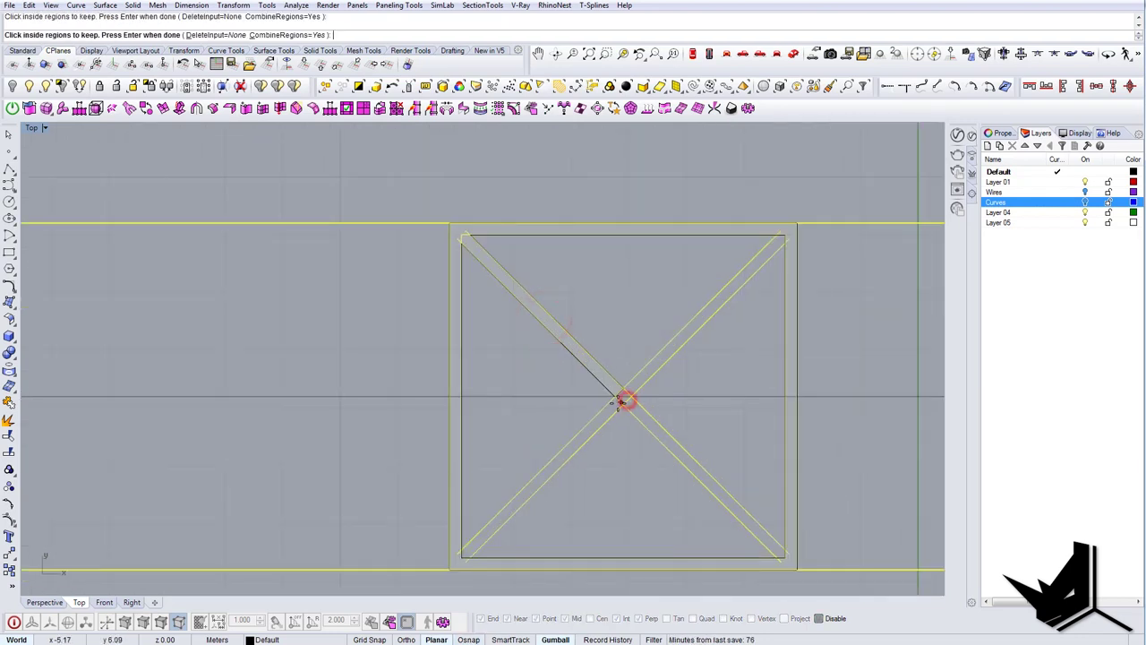
click(616, 403)
click(632, 403)
click(624, 399)
click(636, 388)
scroll(636, 390, down, 4)
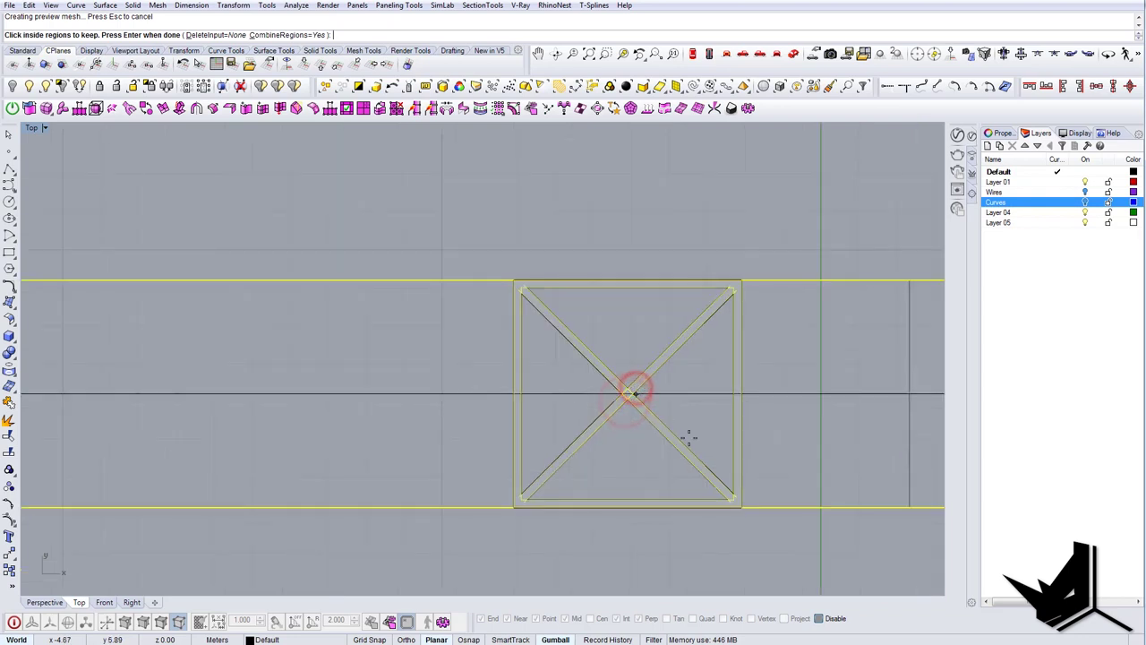
key(Return)
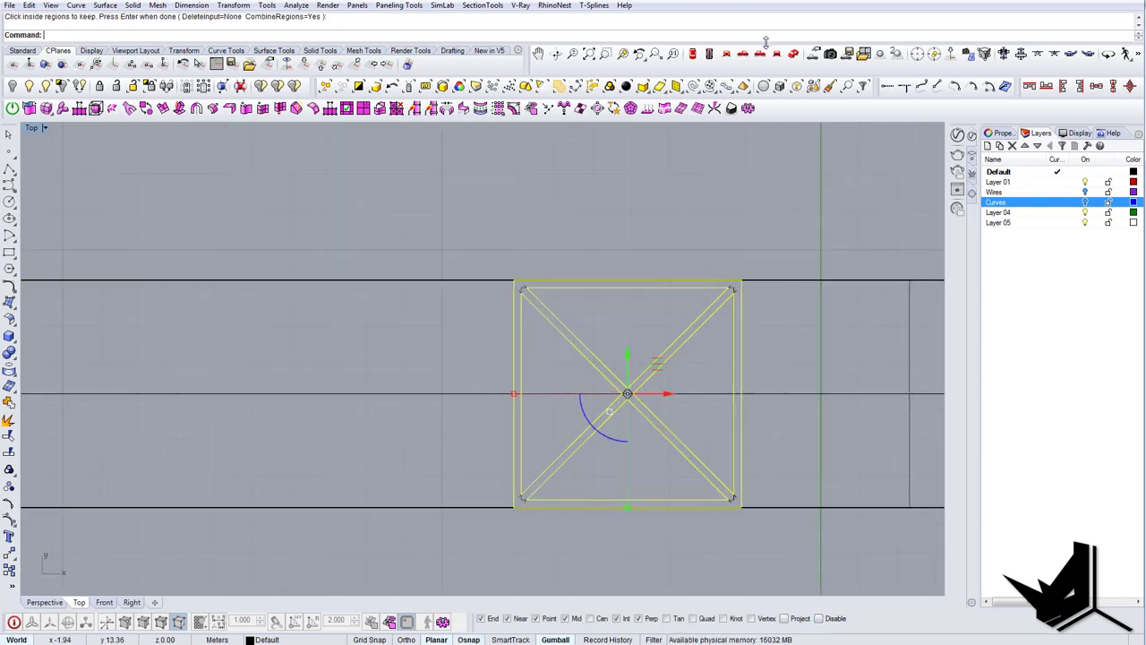
Step: Create a planar surface from the combined bracing curves on the ground plane and show it shaded in the Perspective view
mouse_move(552, 362)
right_down()
mouse_move(555, 385)
mouse_move(555, 347)
mouse_move(549, 362)
right_up()
scroll(555, 386, up, 5)
click(543, 400)
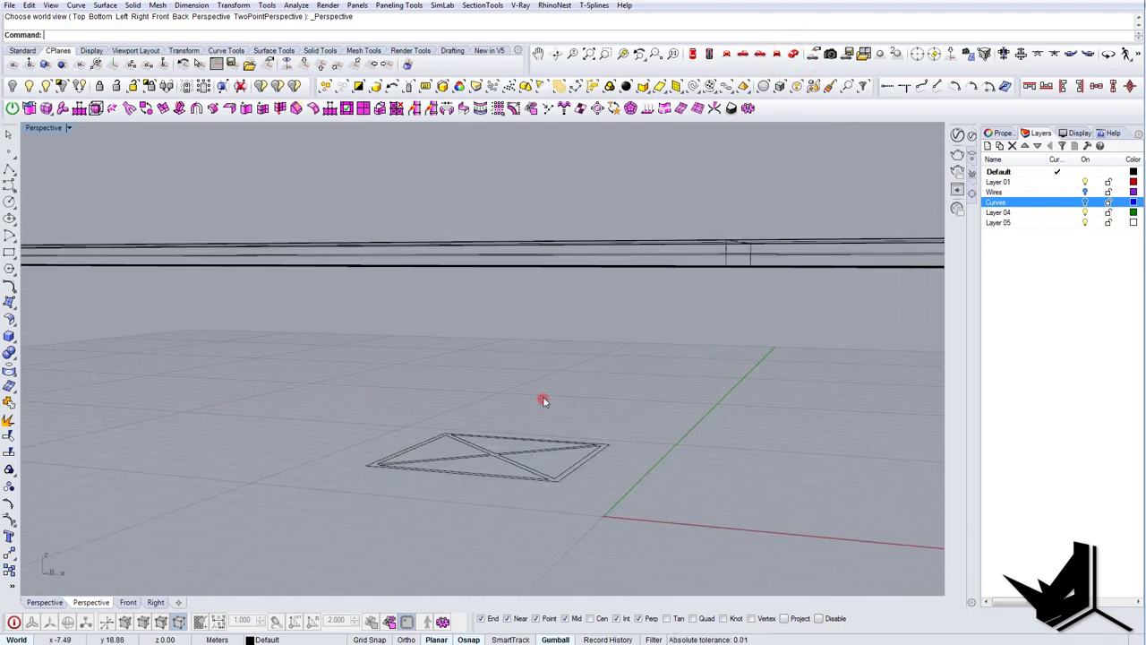
right_drag(544, 402, 556, 443)
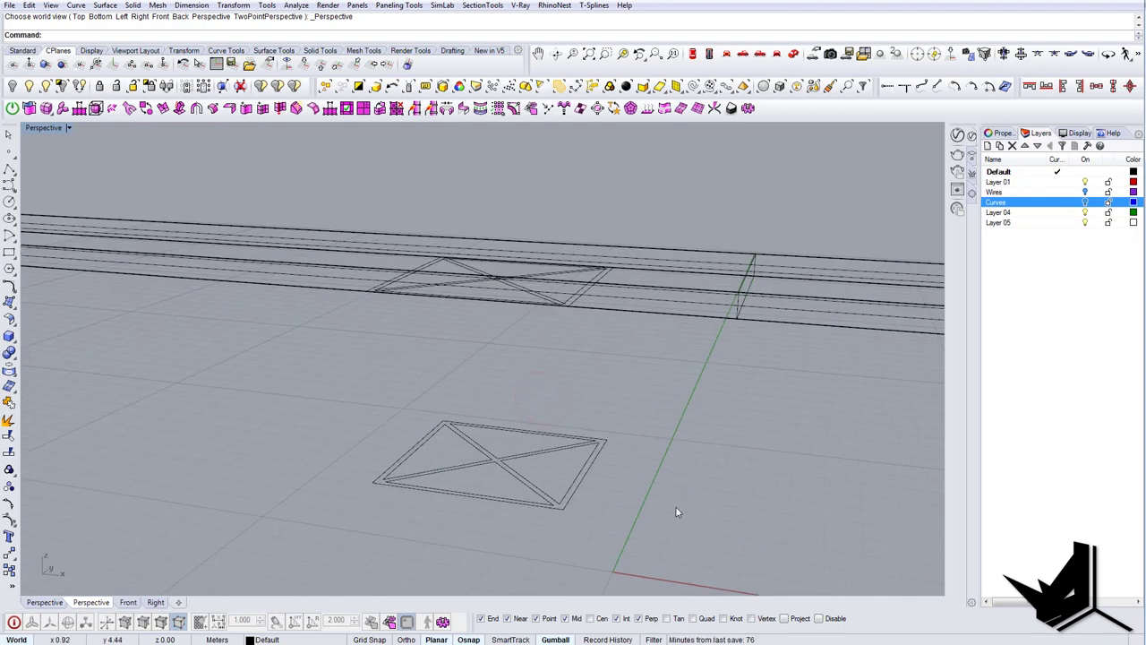
drag(669, 540, 418, 420)
text(ps)
key(Return)
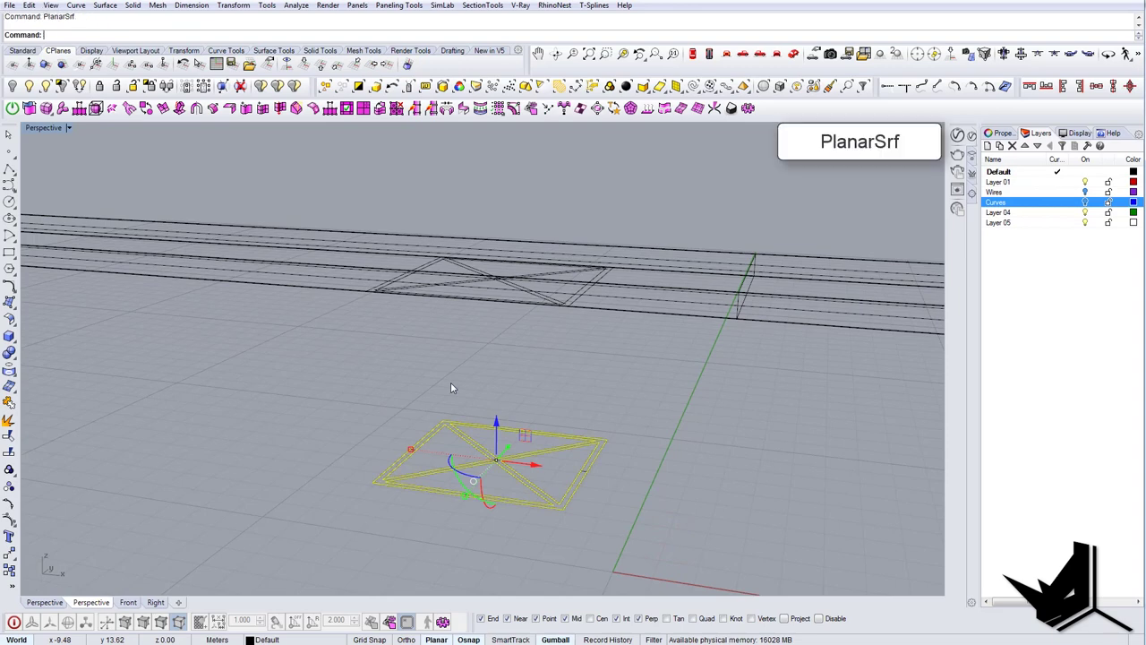
click(434, 388)
key(ctrl+alt+s)
scroll(475, 474, up, 4)
scroll(614, 484, up, 5)
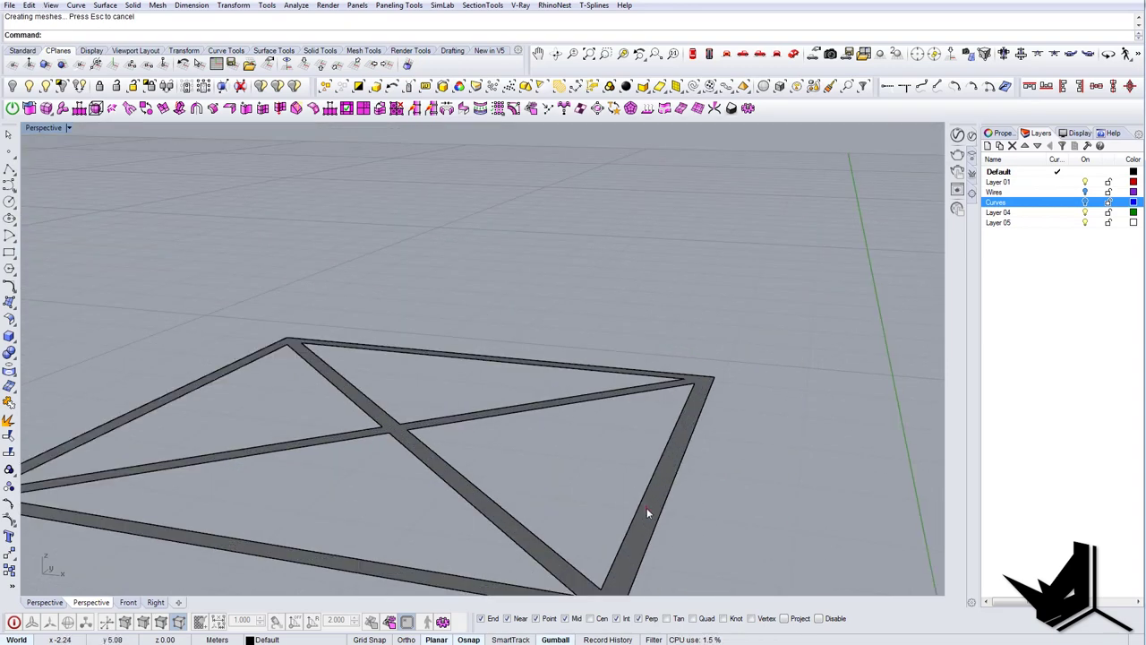
Step: Extrude the planar cross-braced frame vertically into a thin solid
click(647, 508)
scroll(646, 508, down, 5)
right_drag(647, 508, 626, 472)
mouse_move(509, 418)
alt+mouse_down()
mouse_move(513, 396)
mouse_move(513, 405)
alt+mouse_up()
right_drag(514, 408, 591, 460)
scroll(522, 427, down, 5)
Step: Move the cross-braced frame from its upper corner up against the lower edge of the floor slab
click(513, 452)
text(m)
key(Return)
scroll(606, 469, up, 2)
click(601, 462)
text(m)
key(Return)
click(595, 451)
scroll(594, 453, down, 2)
ctrl+click(593, 460)
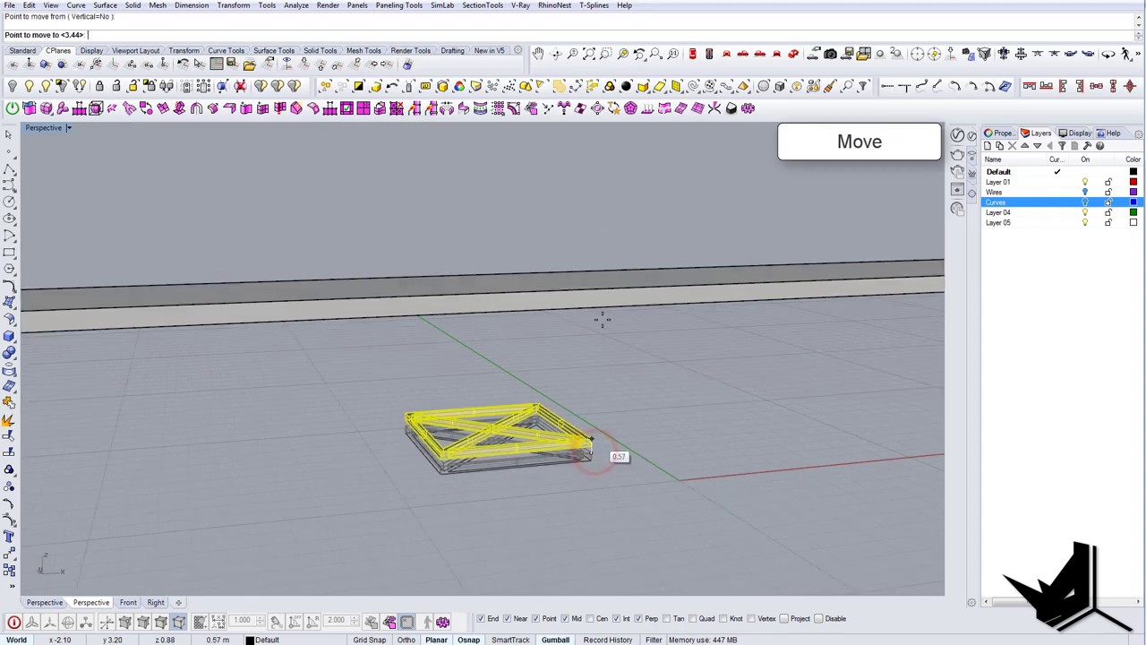
click(604, 315)
click(604, 314)
right_drag(602, 326, 556, 282)
scroll(543, 310, up, 4)
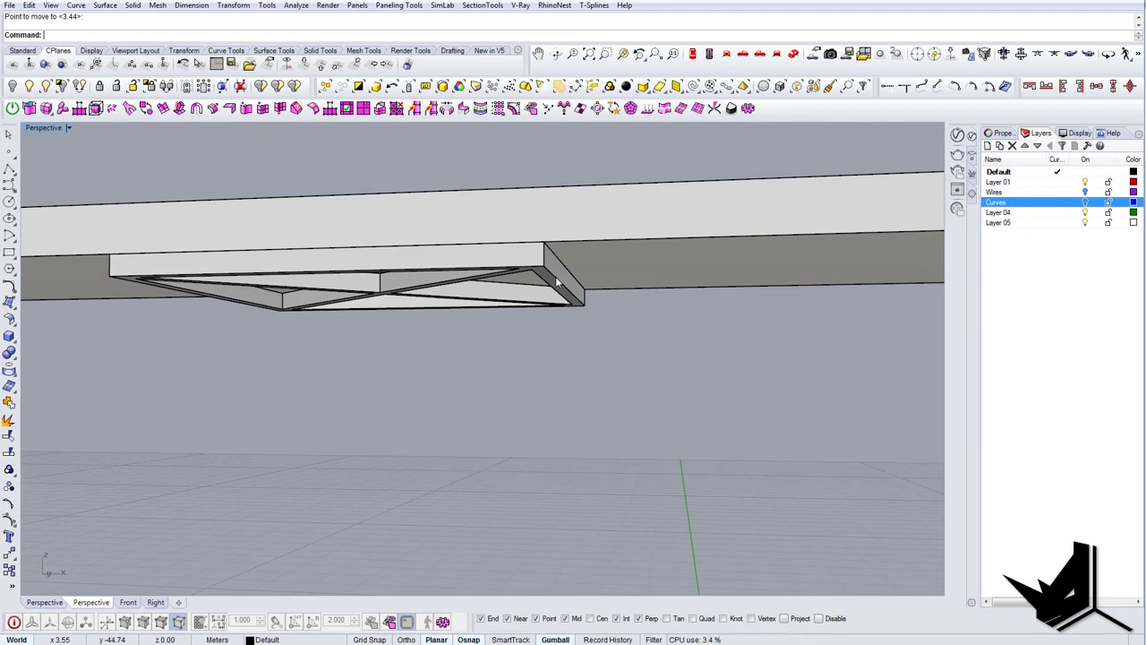
Step: Draw a vertical line about 0.31 m long at the frame's corner, from its lower corner to the slab's bottom edge
right_drag(525, 328, 634, 358)
scroll(591, 344, up, 5)
text(line)
key(Return)
click(638, 359)
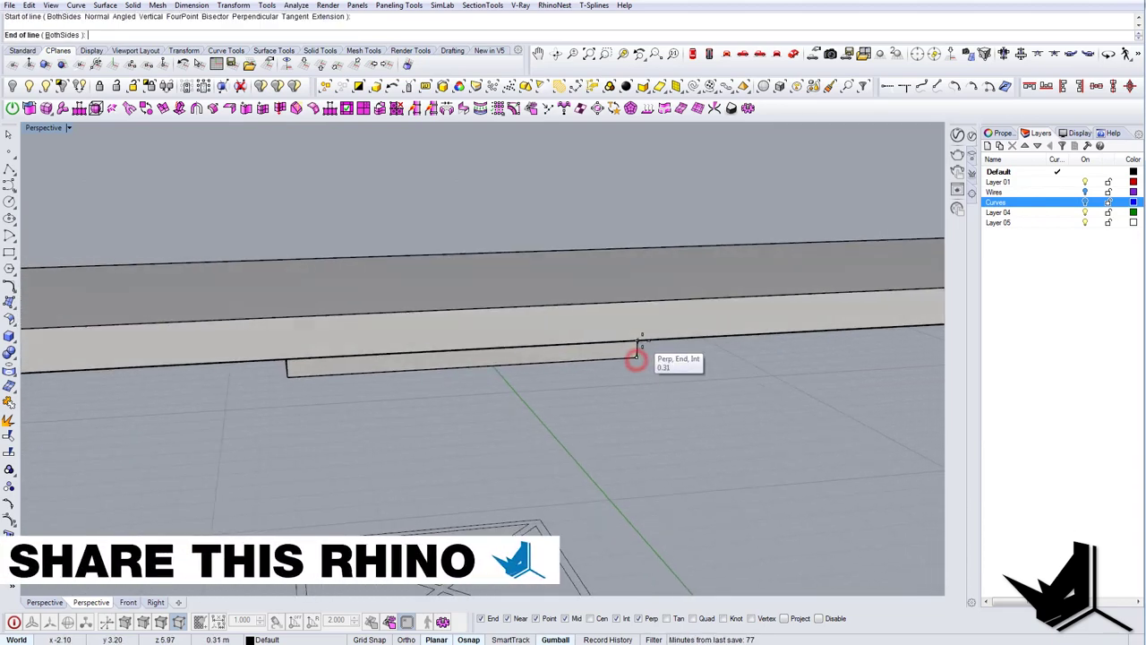
click(638, 342)
Step: Move the short vertical line up so that its lower end sits on the slab's bottom edge
click(637, 348)
click(658, 379)
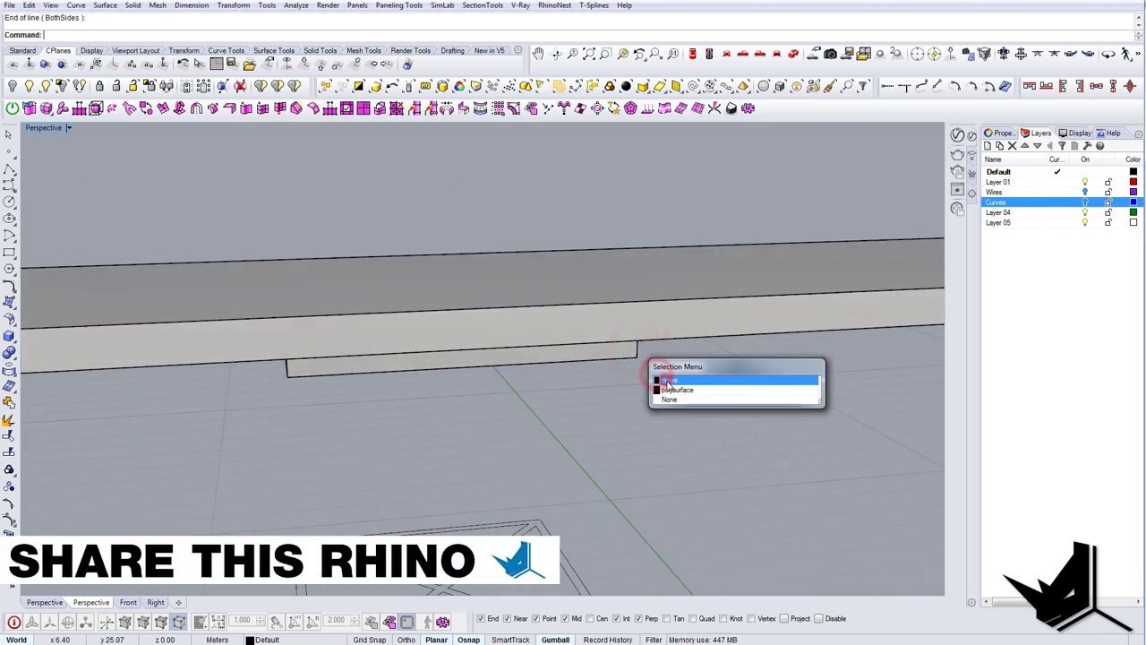
text(m)
key(Return)
click(639, 363)
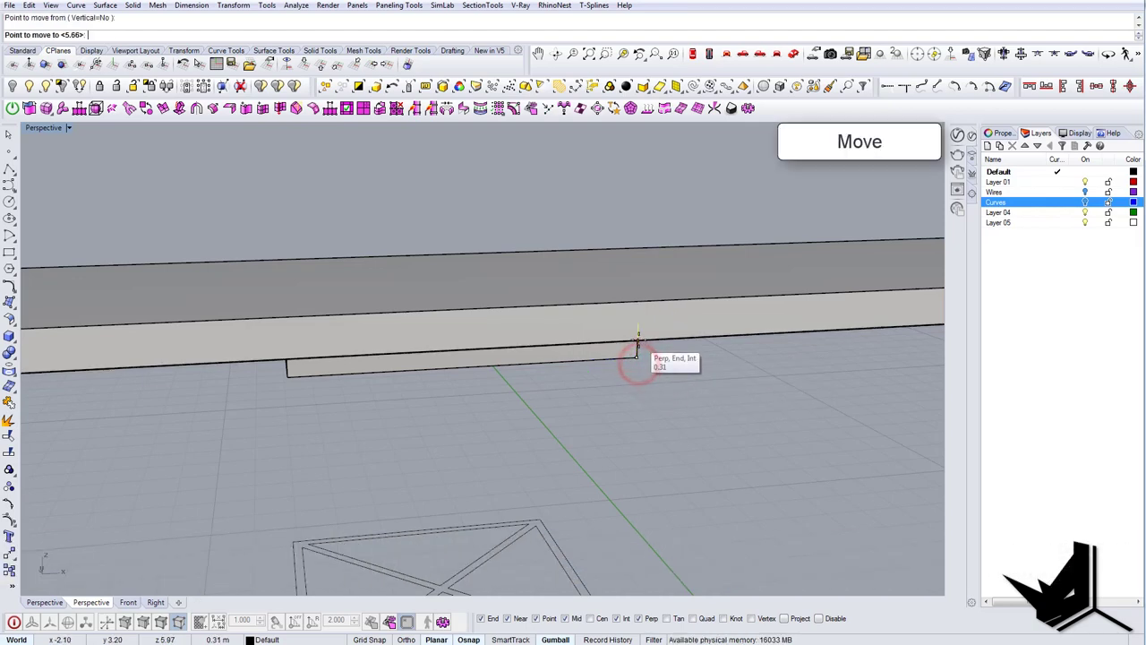
click(637, 341)
Step: Draw a line about 30.04 m long from the short line's top to the slab's end, plus a short vertical line there
mouse_move(637, 340)
right_down()
mouse_move(672, 348)
mouse_move(651, 344)
right_up()
text(l)
key(Return)
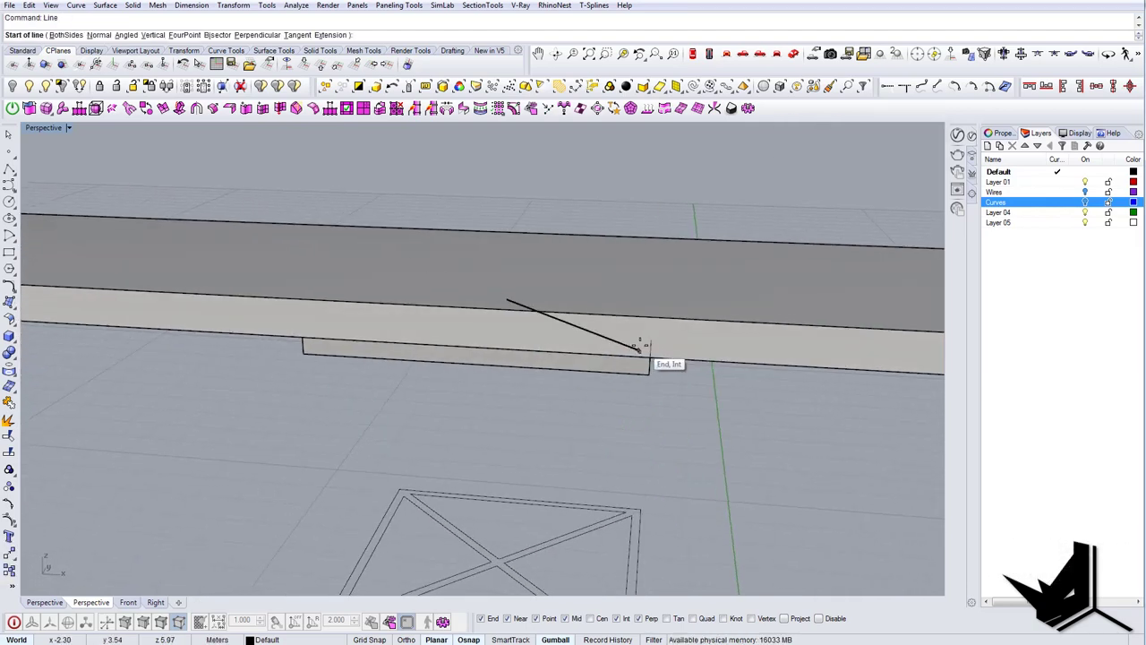
click(651, 341)
scroll(654, 341, down, 7)
shift+right_drag(534, 341, 673, 348)
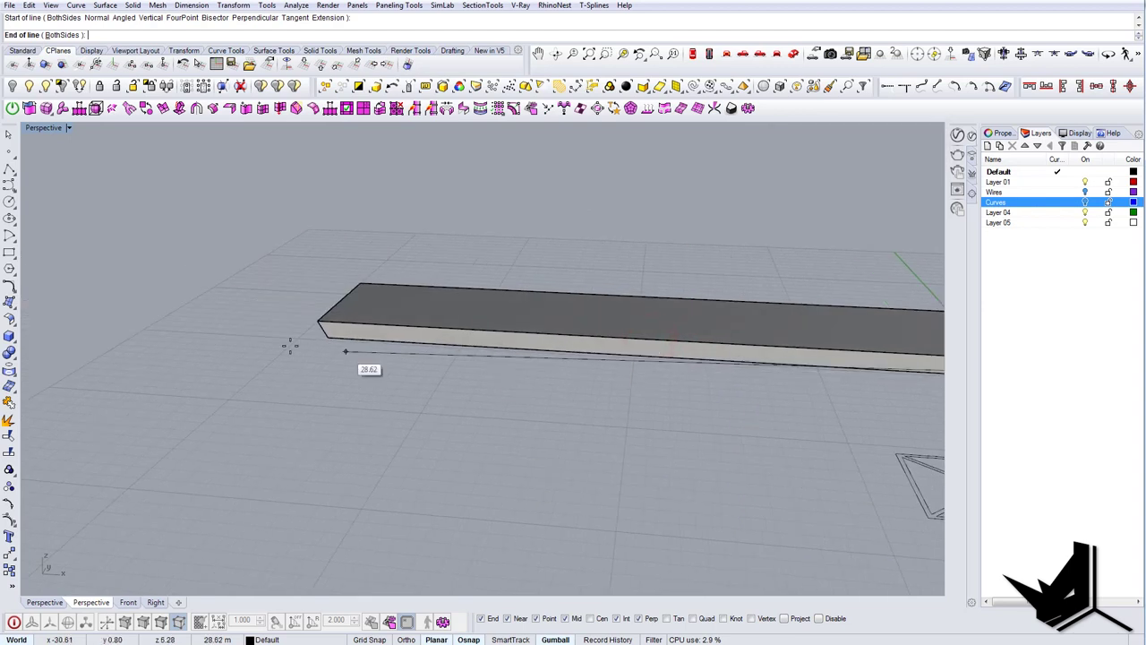
scroll(331, 341, up, 6)
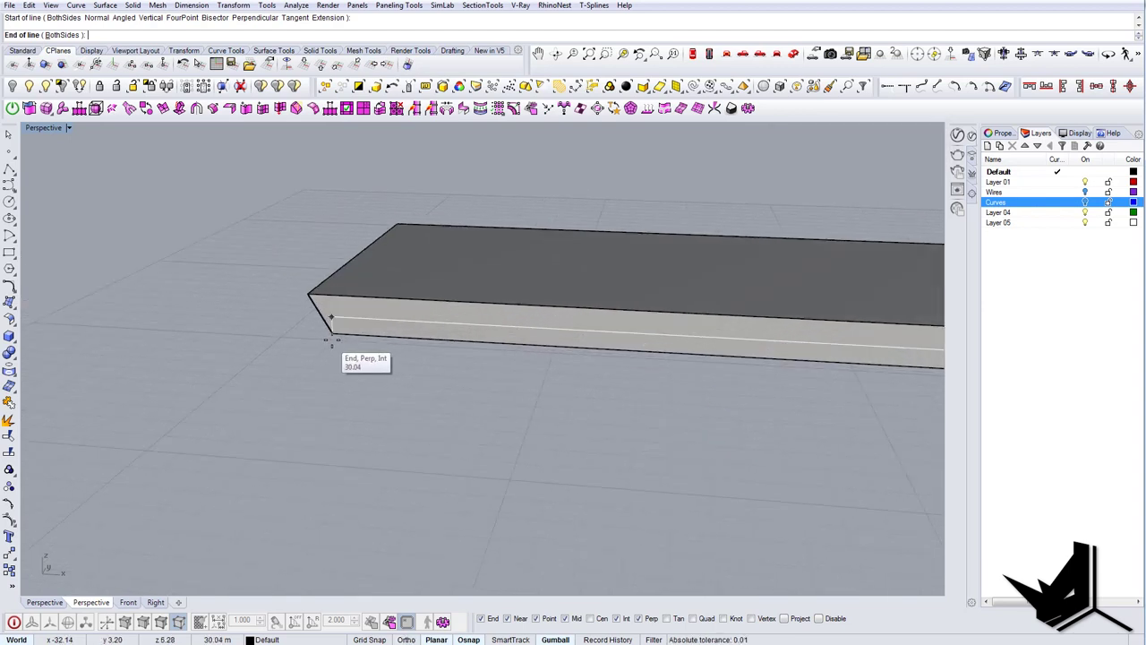
click(331, 340)
click(333, 334)
click(332, 317)
Step: Join the long line and both short vertical lines into one open polyline and turn on its control points
click(337, 319)
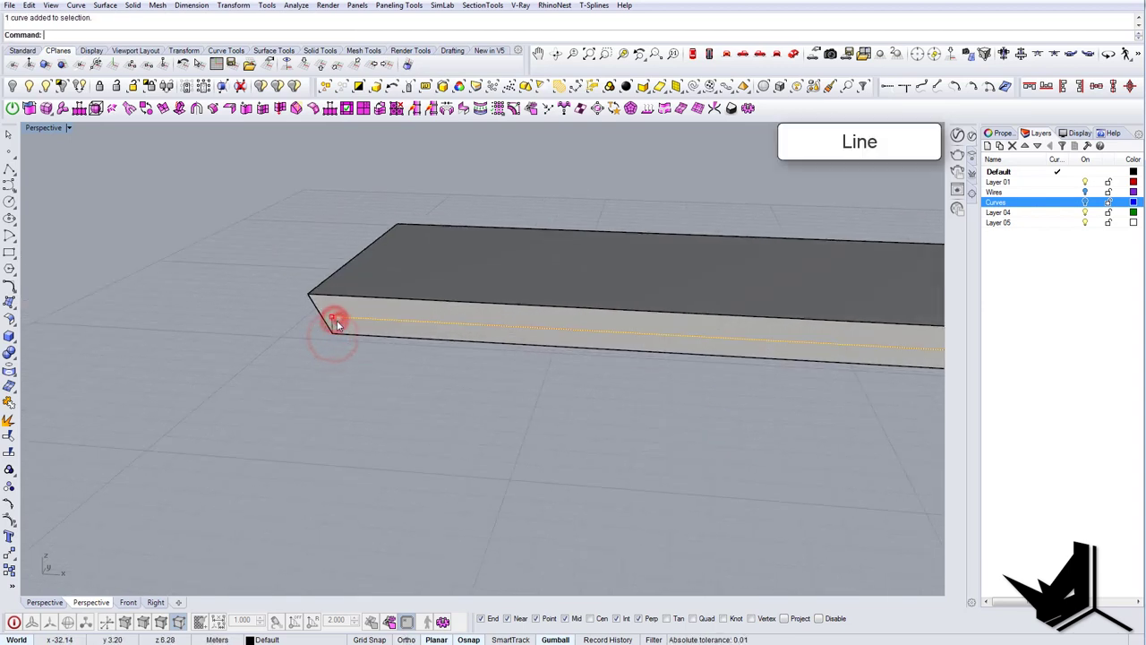
shift+click(332, 325)
click(370, 356)
scroll(365, 356, down, 6)
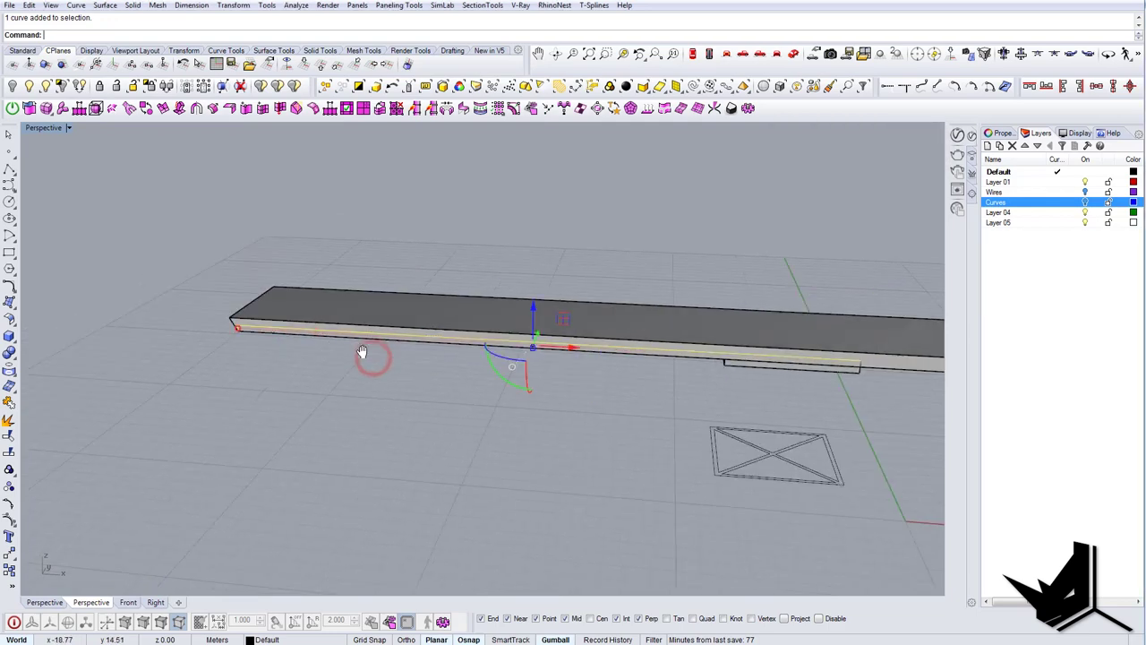
right_drag(365, 356, 585, 385)
scroll(673, 346, up, 5)
shift+click(665, 323)
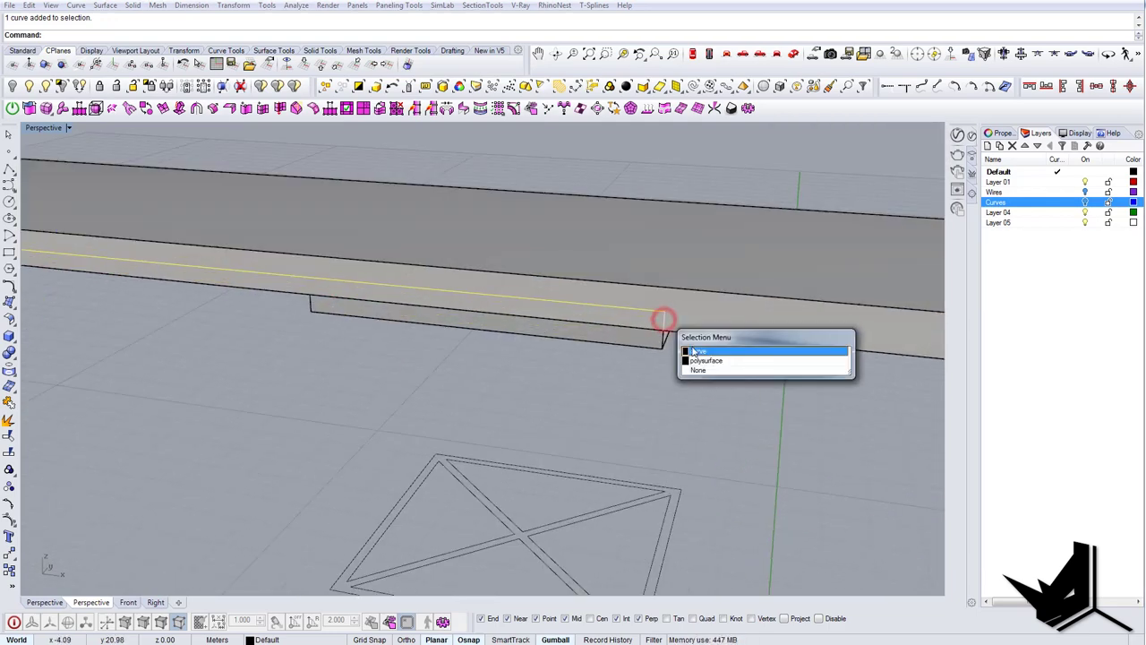
click(692, 350)
key(Return)
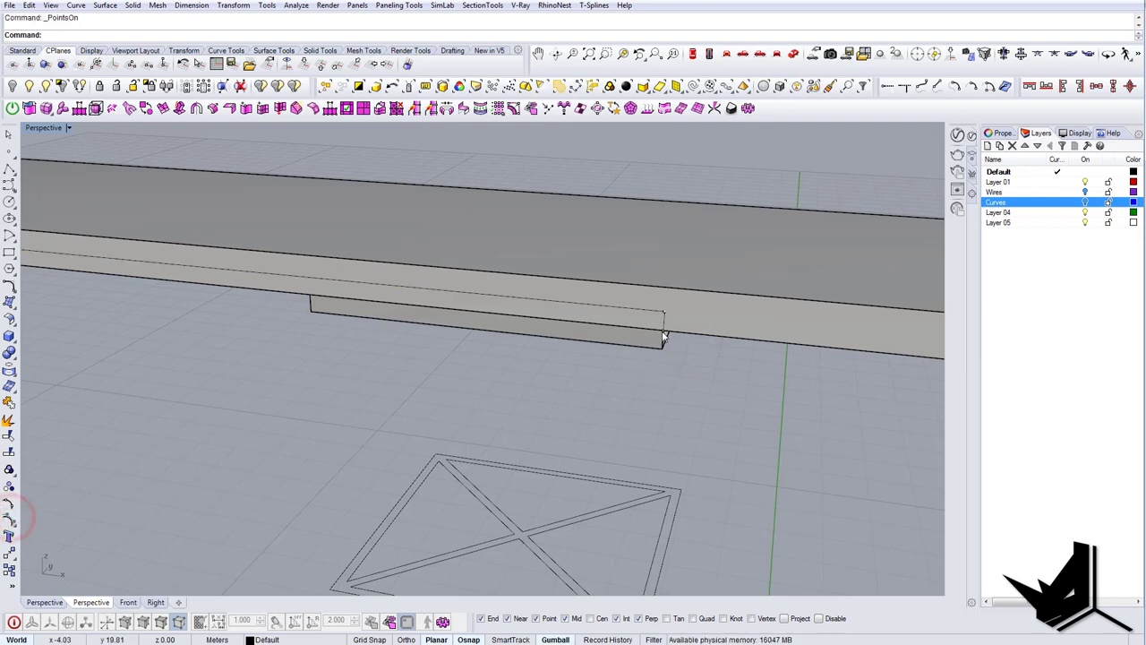
Step: Lower the two end points of the polyline so that its legs reach below the slab's underside
shift+right_drag(383, 328, 609, 379)
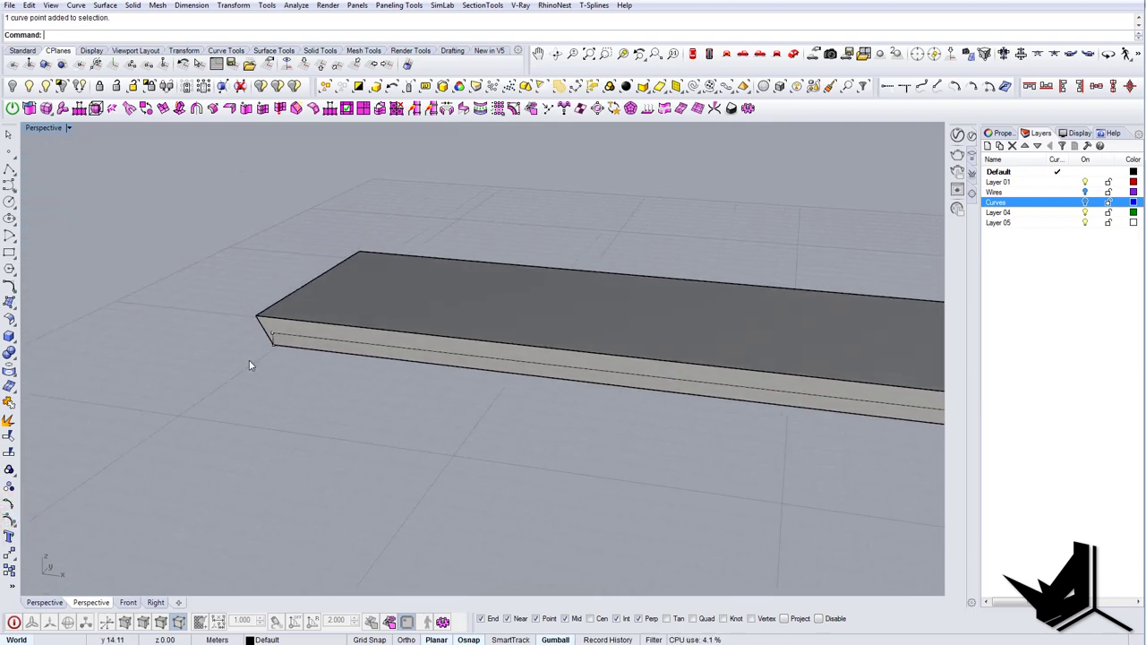
right_drag(732, 504, 599, 309)
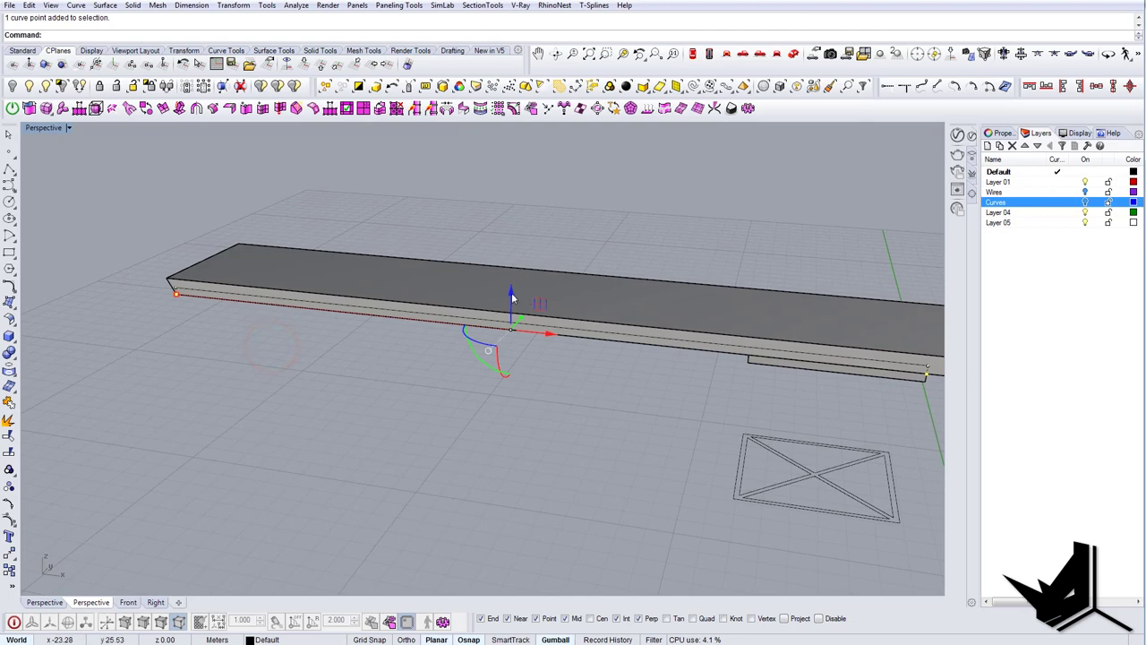
drag(515, 328, 515, 329)
key(Escape)
key(Escape)
Step: Shift the polyline horizontally out in front of the slab's long side
right_drag(256, 374, 524, 349)
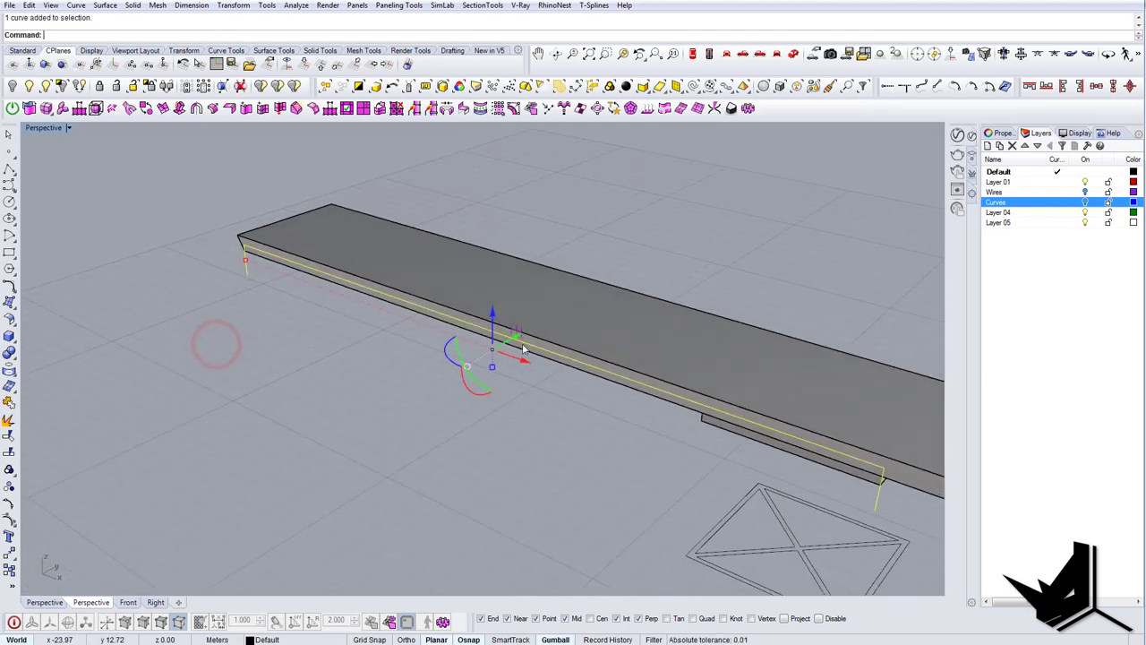
drag(507, 348, 429, 387)
scroll(431, 383, down, 6)
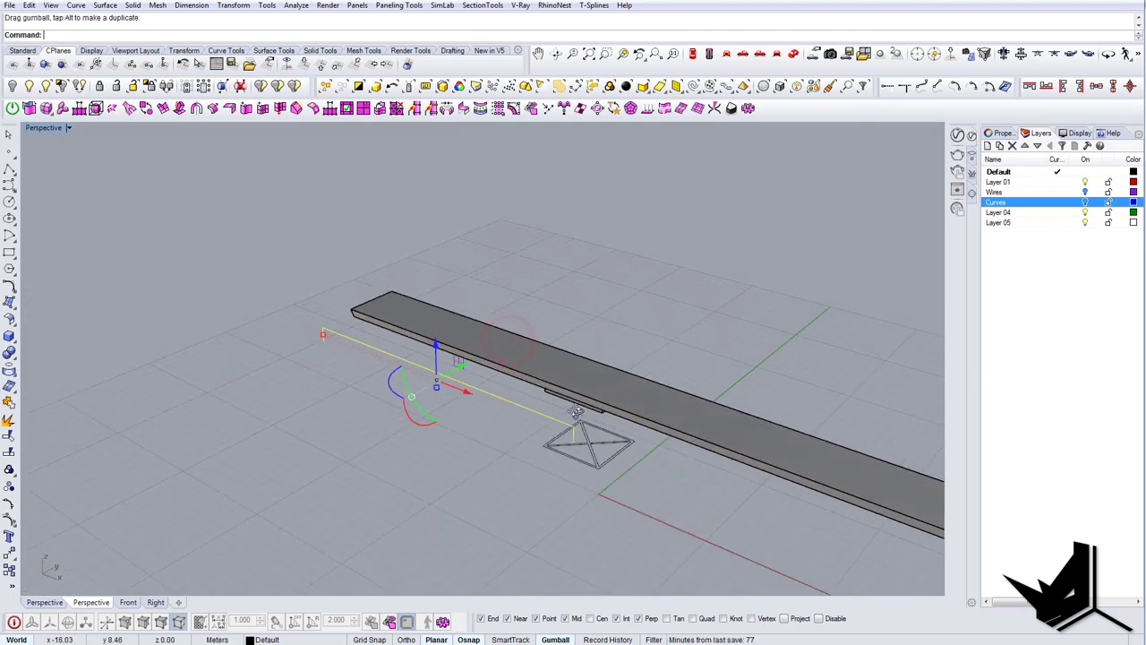
Step: Mirror a copy of the polyline to the other half of the slab about the slab's middle
right_drag(576, 415, 501, 430)
text(mi)
key(Return)
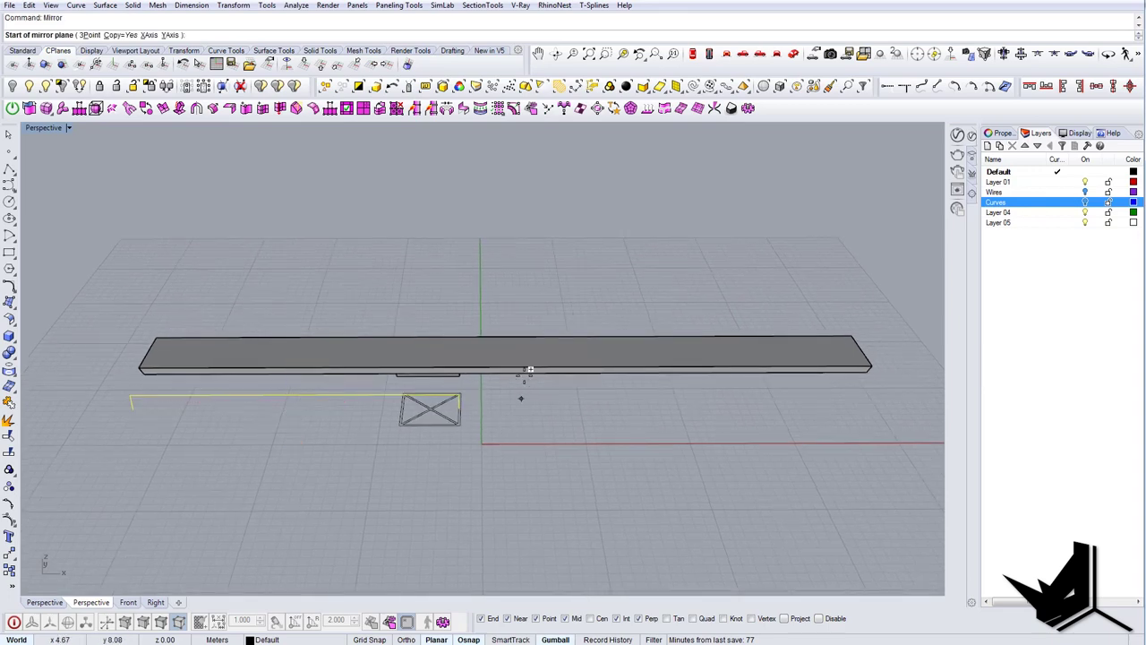
click(507, 374)
click(507, 411)
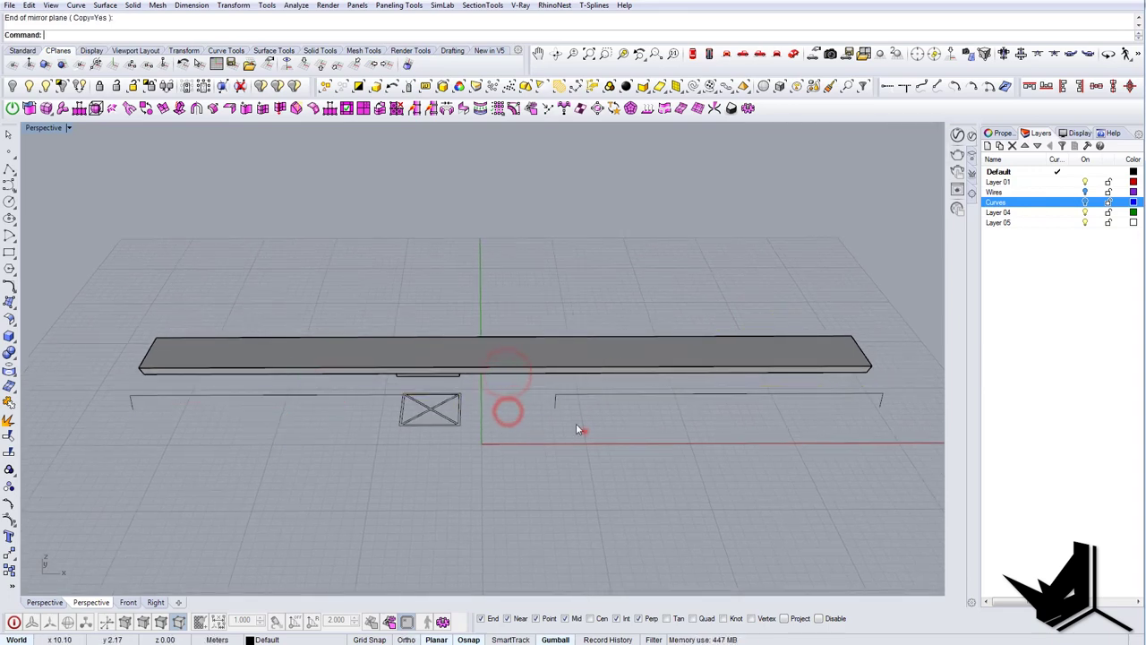
Step: Extrude both polylines with ExtrudeCrv about 19.62 m horizontally through the full width of the slab
right_drag(347, 412, 264, 408)
text(ExtrudeCrv)
key(Return)
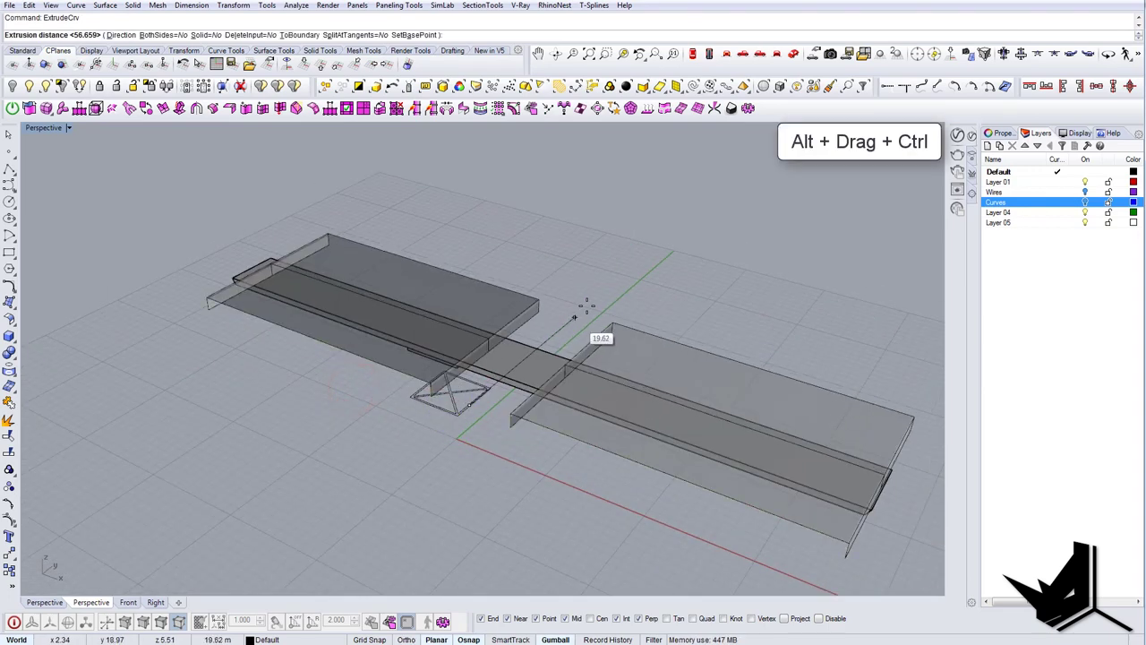
click(587, 306)
Step: Use BooleanSplit to split the floor slab with the two extruded cutting surfaces
mouse_move(453, 371)
right_down()
mouse_move(529, 308)
mouse_move(517, 354)
mouse_move(506, 340)
mouse_move(517, 389)
mouse_move(549, 407)
mouse_move(563, 380)
mouse_move(593, 421)
right_up()
text(BS)
key(Return)
click(502, 364)
key(Return)
click(482, 395)
click(557, 376)
key(Return)
Step: Delete the two cutting surfaces and the polylines they were extruded from
scroll(563, 380, up, 5)
click(562, 377)
key(Delete)
click(380, 392)
key(Delete)
drag(593, 422, 535, 392)
drag(418, 401, 343, 383)
key(Delete)
Step: Delete the two split-off pieces on the slab's underside to leave a recess on each half
right_drag(340, 383, 290, 332)
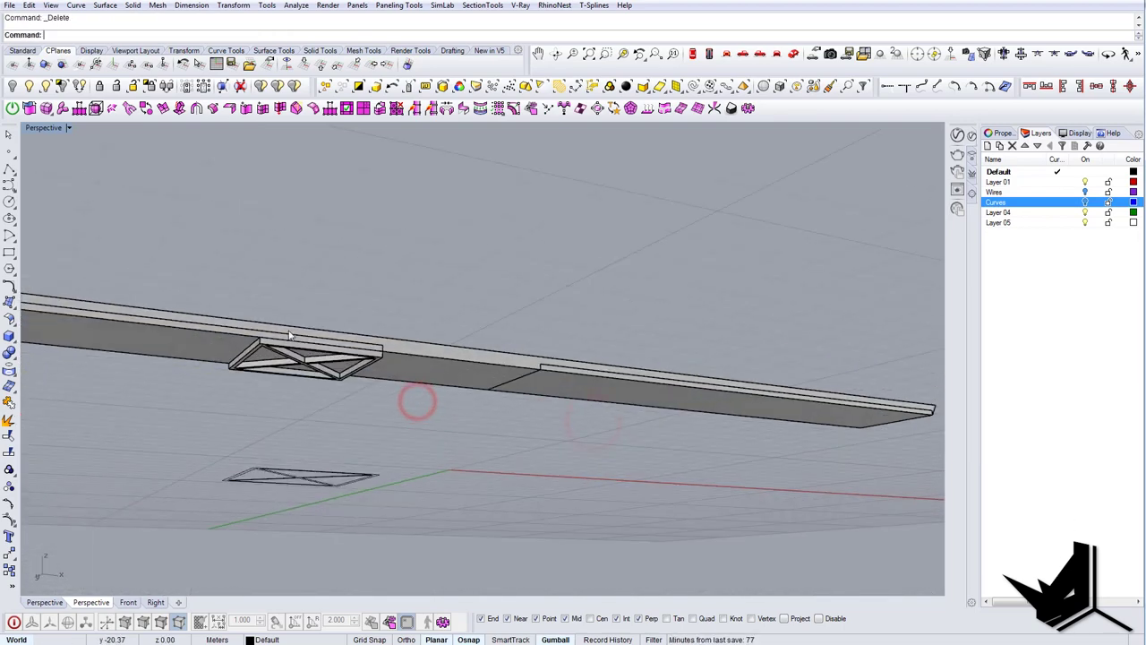
click(215, 341)
key(Delete)
click(573, 384)
key(Delete)
Step: Move the cross-braced frame up into the recess in the slab's underside
right_drag(566, 386, 504, 402)
text(m)
key(Return)
scroll(543, 379, up, 4)
scroll(501, 358, up, 2)
click(487, 323)
scroll(487, 326, down, 5)
click(440, 343)
Step: Copy the frame four times end to end towards the slab's end at about 6.01 m spacing, reusing the last point, distance and direction
text(mand: )
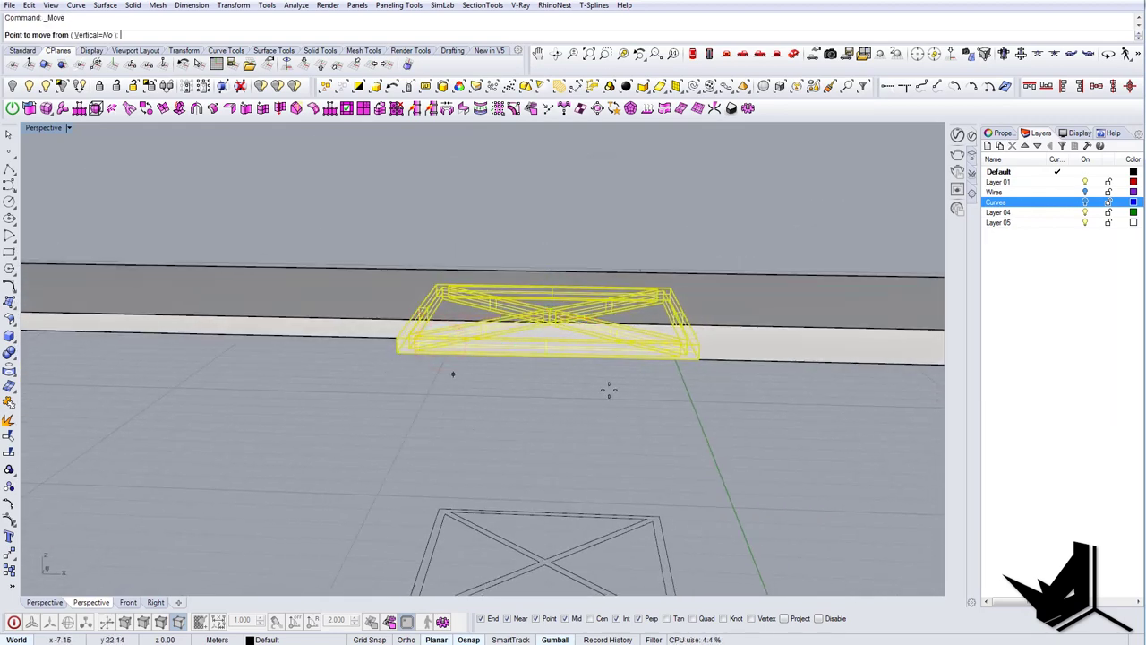
text(copy)
key(Return)
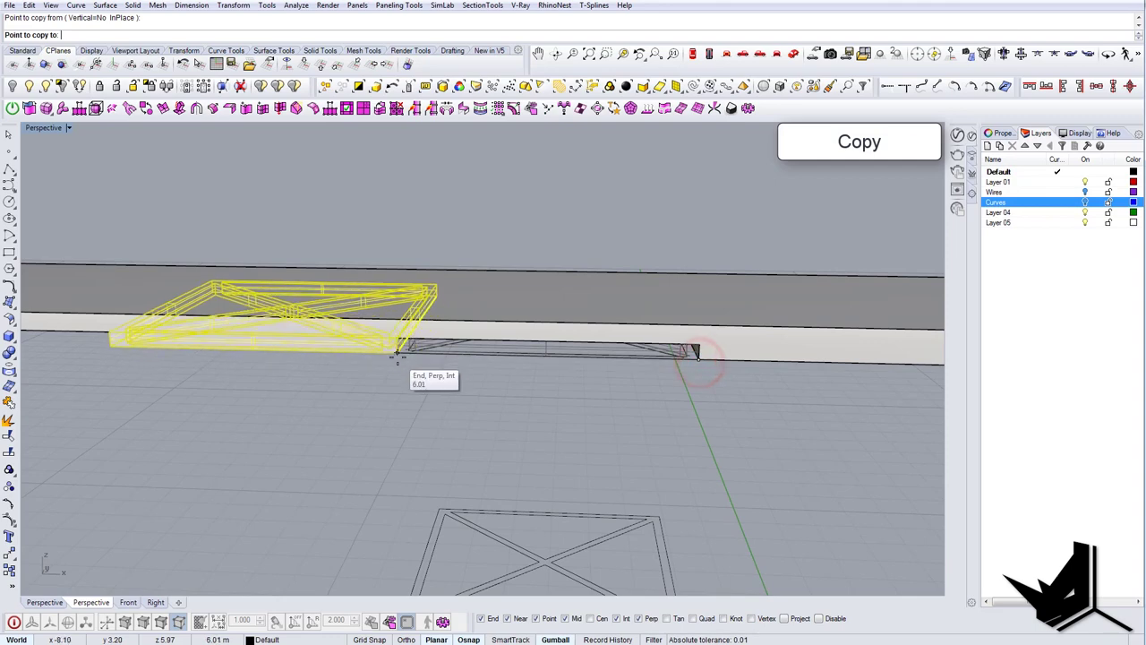
click(398, 356)
click(107, 36)
click(148, 37)
click(220, 37)
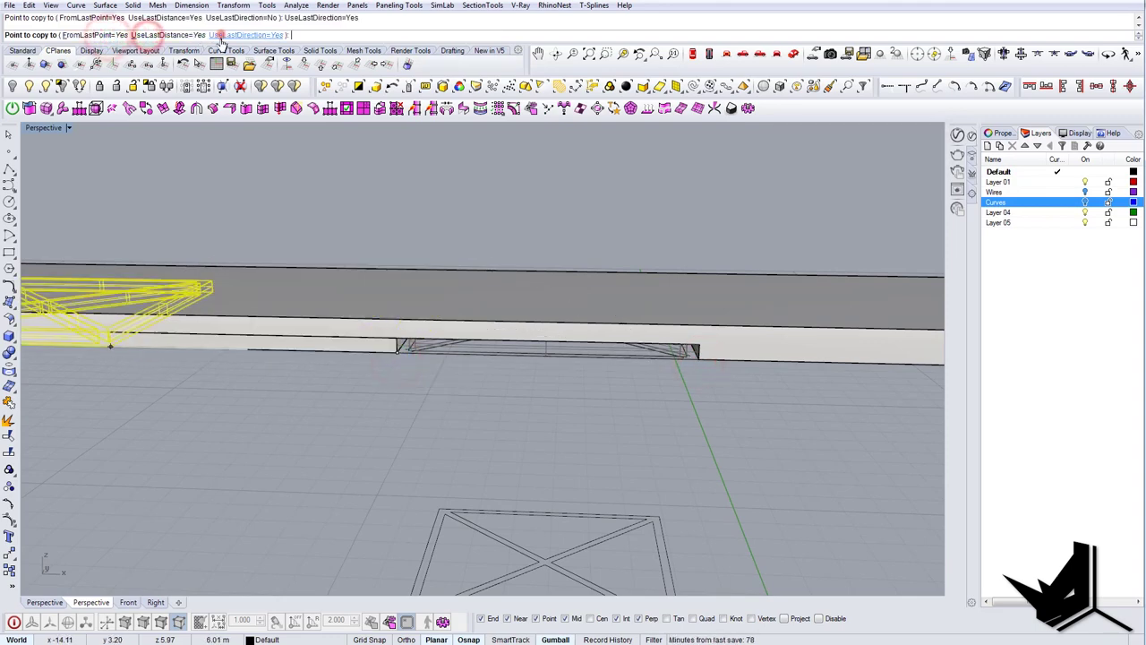
scroll(762, 381, down, 6)
click(241, 438)
click(175, 439)
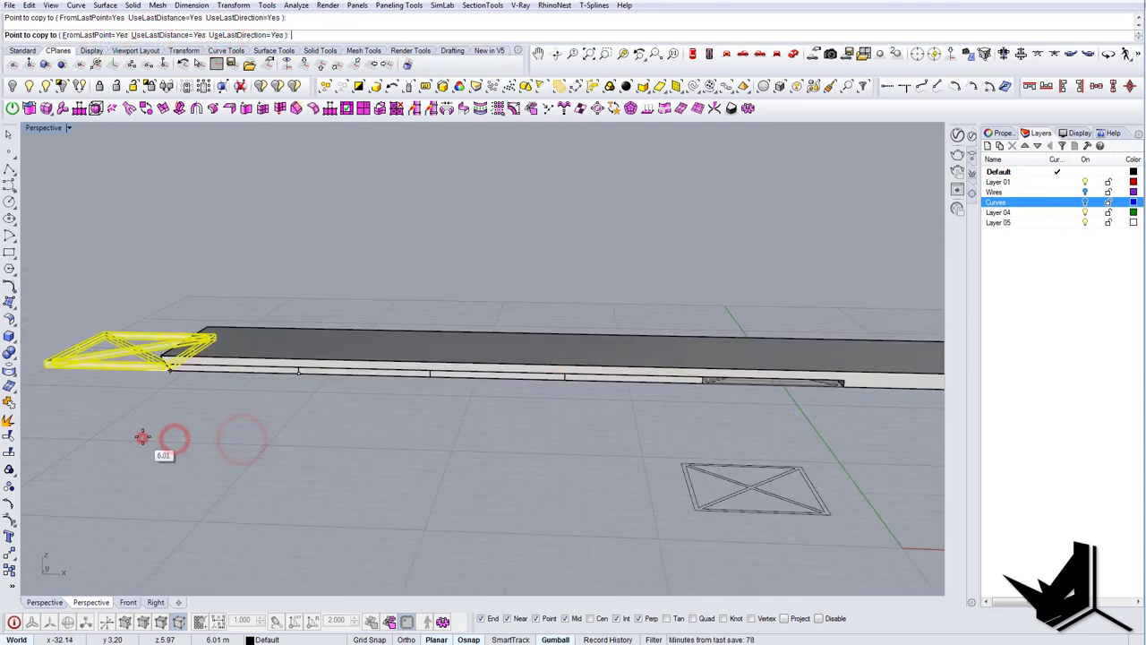
right_click(142, 437)
Step: Mirror the row of five cross-braced frames to the other half of the slab about its middle
right_drag(269, 407, 207, 352)
drag(156, 336, 591, 421)
right_drag(546, 403, 431, 433)
text(mirror)
key(Return)
click(380, 353)
click(386, 399)
Step: Delete the flat bracing curves left on the ground plane
drag(381, 450, 249, 386)
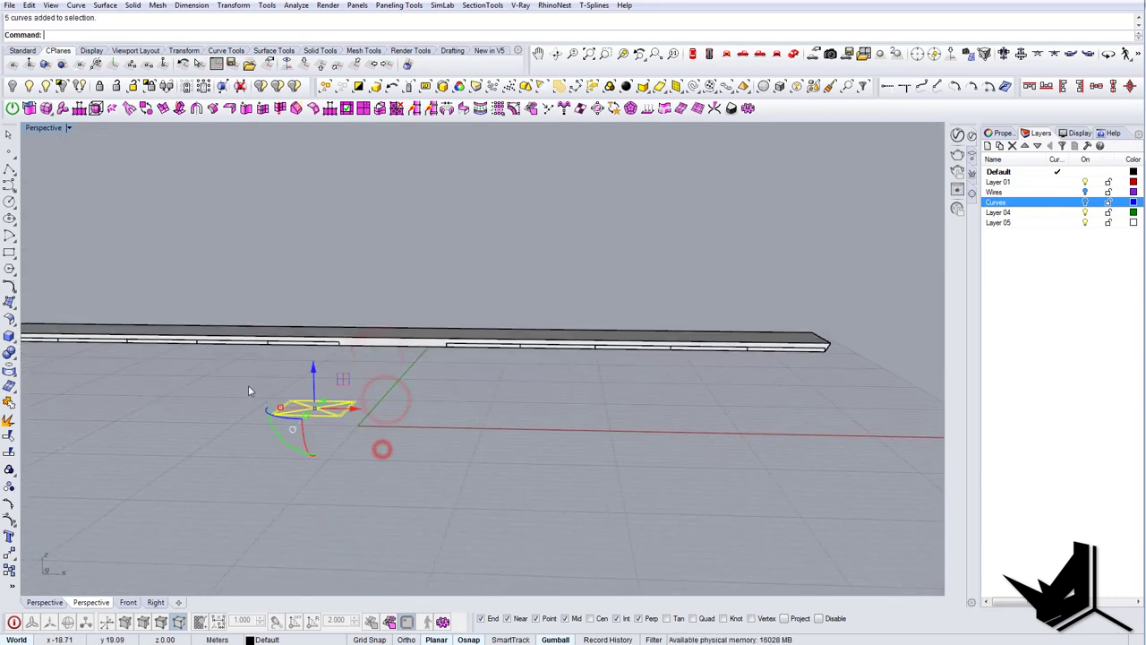
key(Delete)
Step: Examine the bracing under the floor in the model and in the reference photo of the building
right_drag(422, 414, 431, 291)
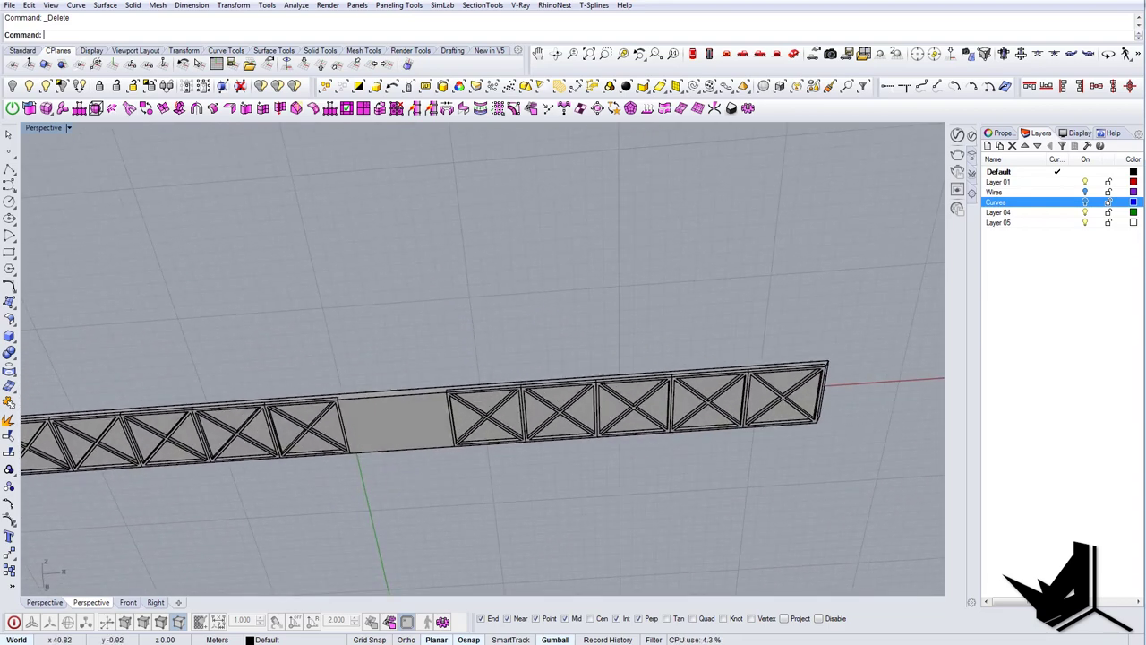
drag(1145, 168, 427, 169)
drag(384, 360, 587, 346)
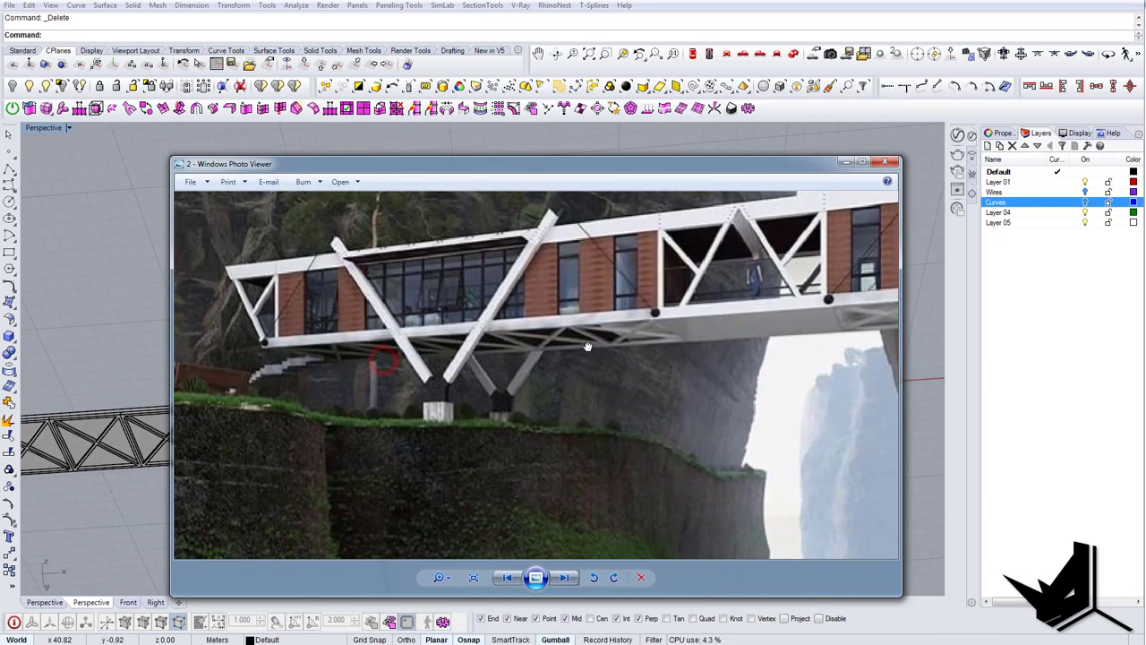
click(844, 164)
Step: Show all hidden objects and hide the reference picture lying on the ground plane
right_drag(671, 351, 507, 401)
scroll(505, 400, down, 5)
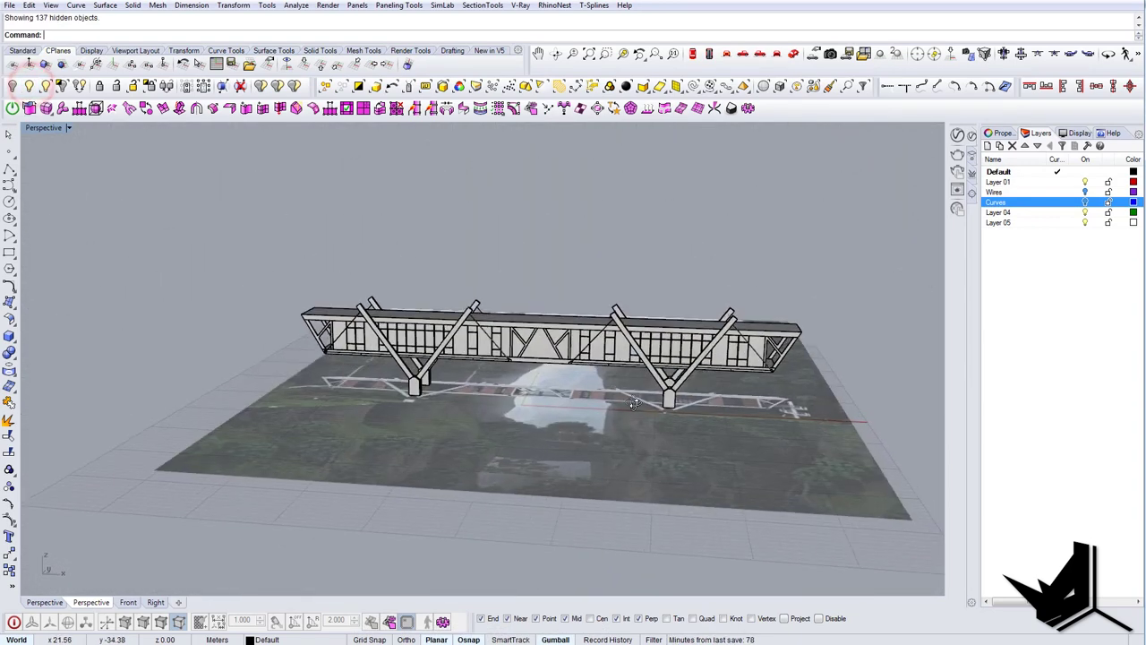
click(888, 428)
click(13, 86)
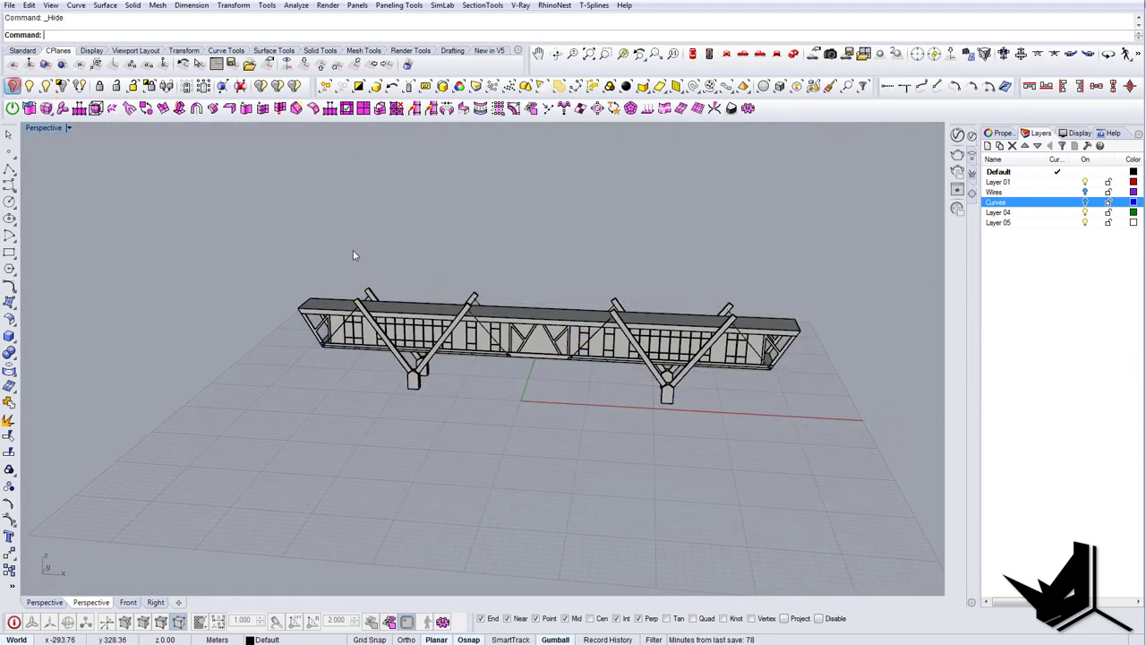
Step: Select all curves with SelCrv and hide them
scroll(609, 349, up, 8)
right_drag(627, 372, 574, 364)
text(SelCrv)
key(Return)
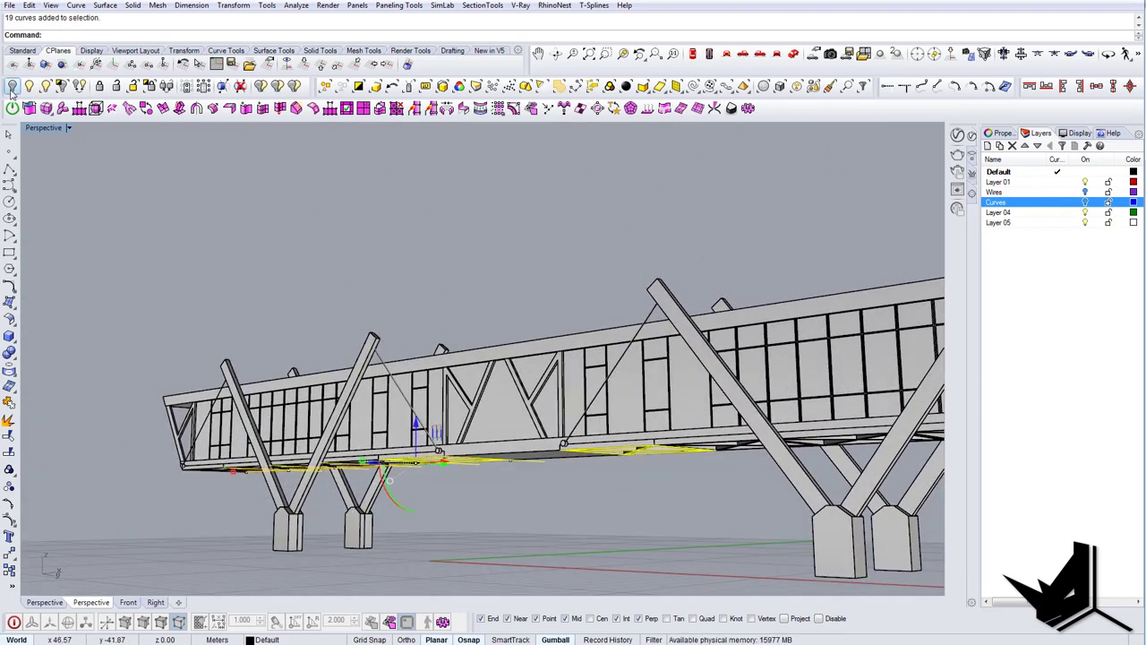
click(12, 88)
Step: Draw a line across the floor slab near its end, between the inner base corners of the two facades
right_drag(501, 394, 671, 423)
right_drag(430, 358, 521, 371)
scroll(457, 412, down, 5)
scroll(372, 473, up, 6)
click(407, 428)
right_drag(424, 430, 367, 421)
key(Escape)
right_click(367, 421)
click(298, 400)
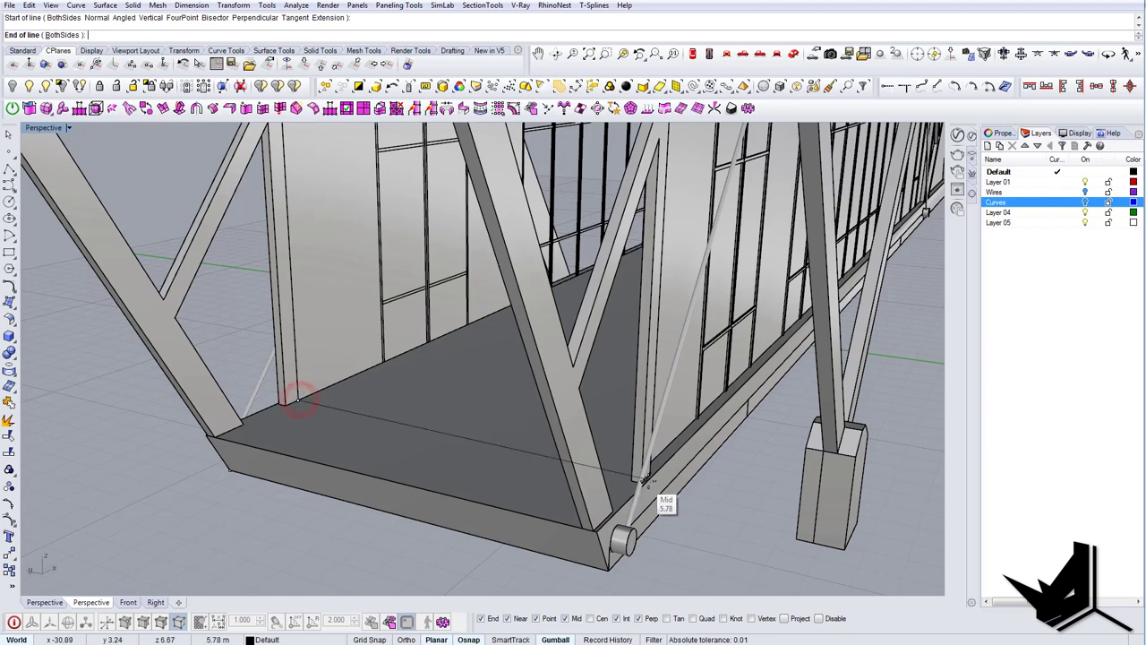
right_drag(647, 476, 763, 475)
scroll(770, 472, down, 5)
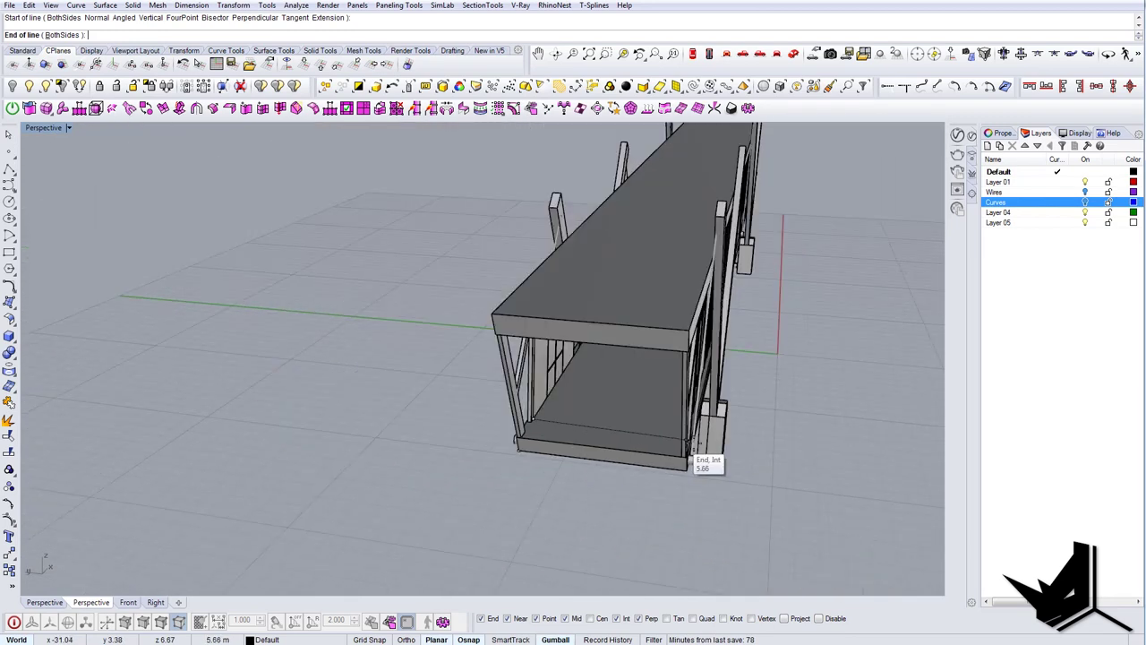
right_drag(684, 442, 743, 437)
scroll(788, 422, up, 5)
click(857, 410)
Step: Extrude the line across the floor with ExtrudeCrv to form the end wall surface
click(855, 409)
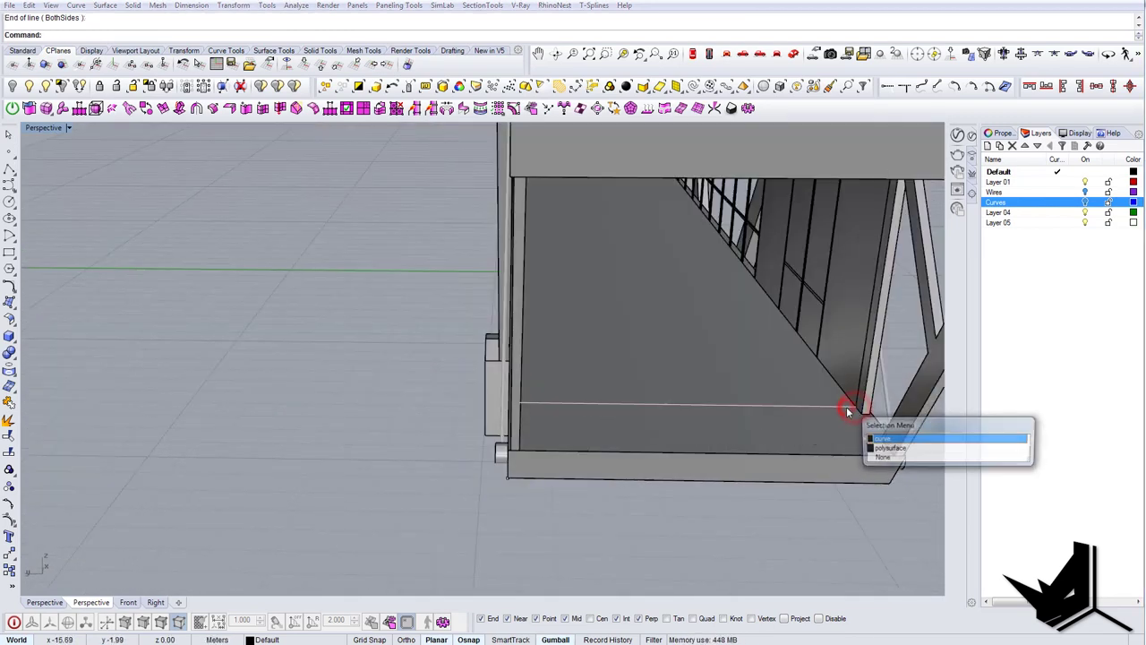
click(879, 438)
scroll(842, 437, down, 3)
right_drag(810, 447, 864, 332)
text(ExtrudeCrv)
key(Return)
click(802, 226)
right_drag(804, 230, 618, 344)
click(576, 436)
scroll(576, 435, down, 7)
right_drag(576, 435, 203, 395)
text(m)
key(Return)
click(475, 333)
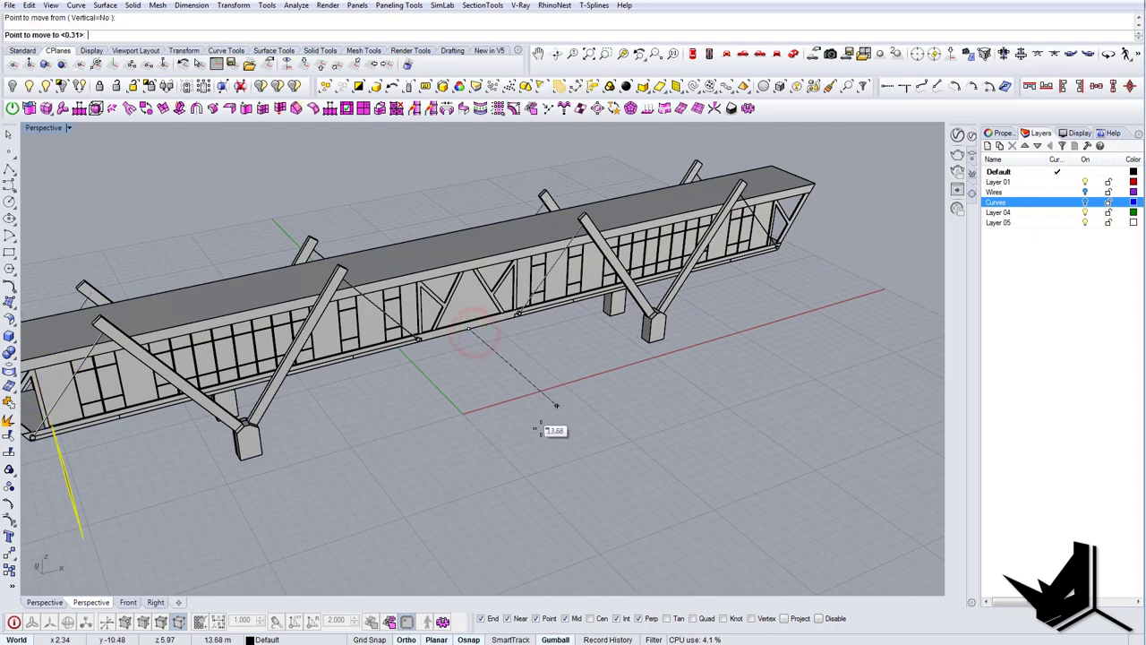
scroll(568, 417, down, 2)
key(Escape)
Step: Mirror the end wall to the opposite end of the building across its middle, keeping the original
right_drag(681, 376, 581, 362)
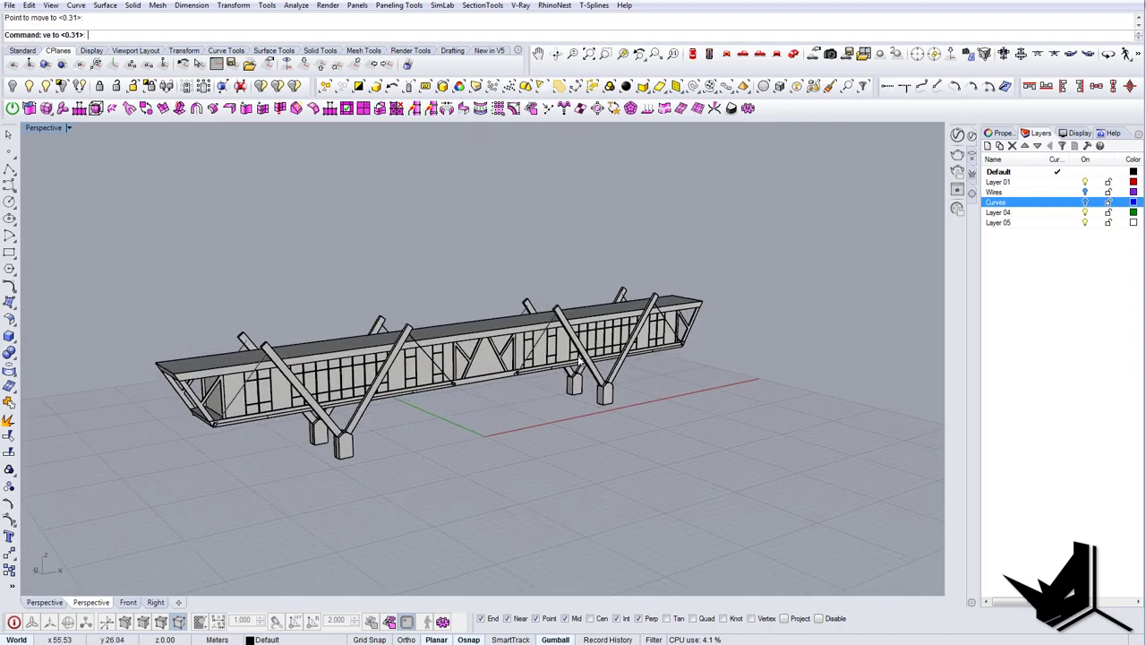
scroll(246, 396, up, 8)
right_drag(247, 396, 259, 406)
click(262, 409)
scroll(263, 409, down, 7)
mouse_move(442, 420)
right_down()
mouse_move(567, 369)
mouse_move(454, 401)
right_up()
key(Return)
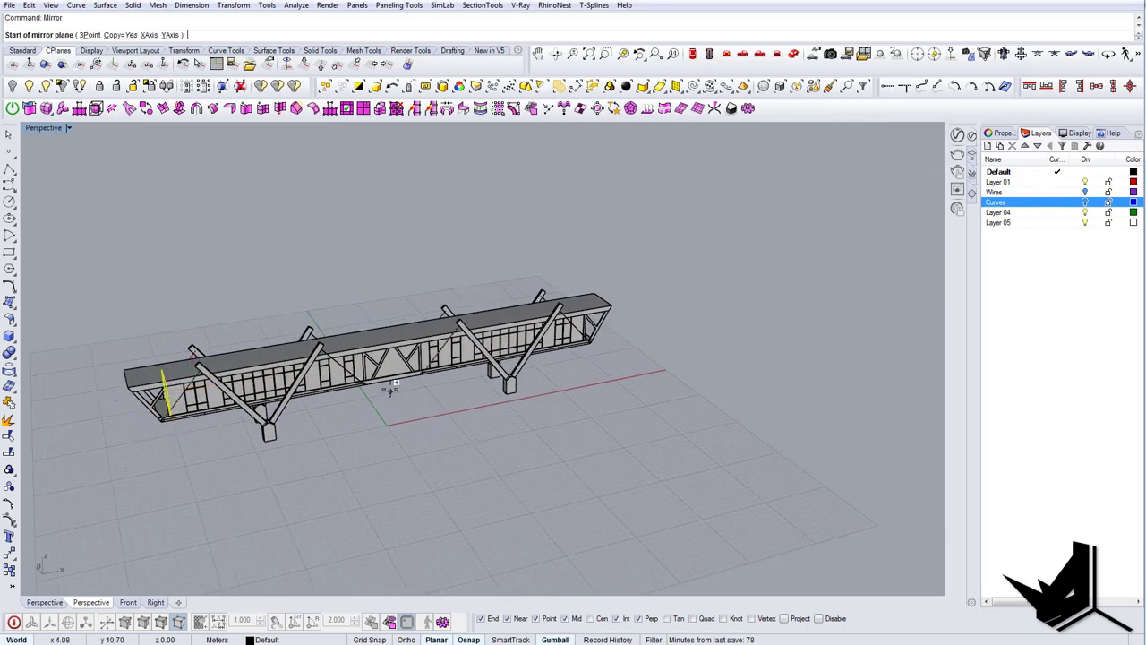
click(390, 384)
click(470, 453)
right_drag(487, 457, 485, 511)
scroll(487, 403, up, 5)
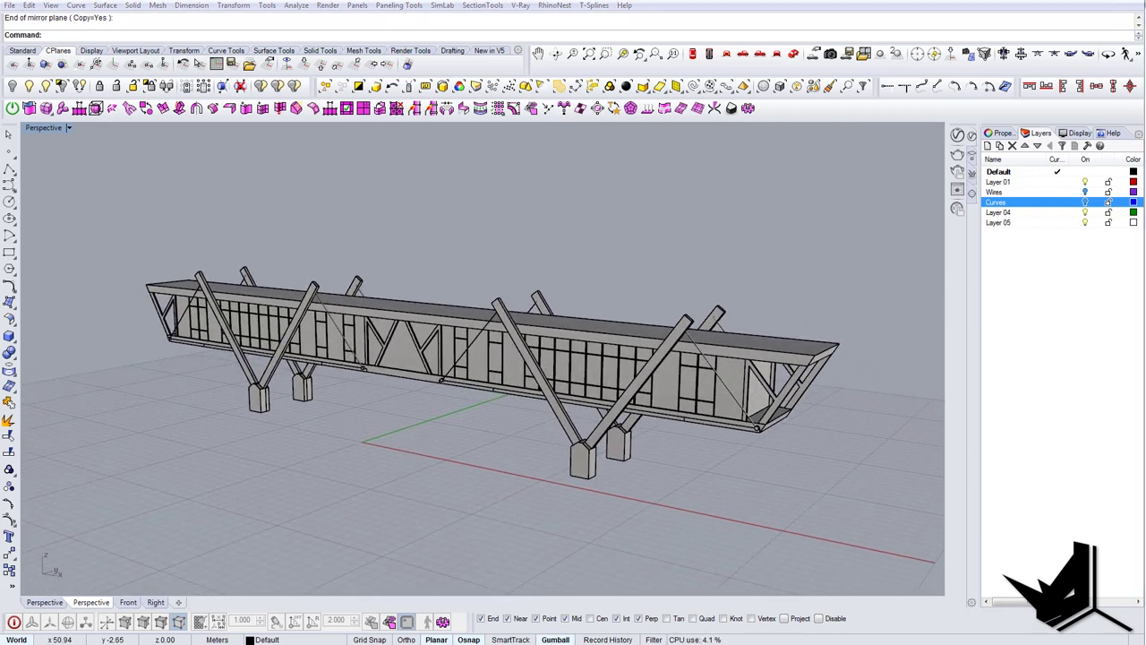
drag(1145, 194, 570, 131)
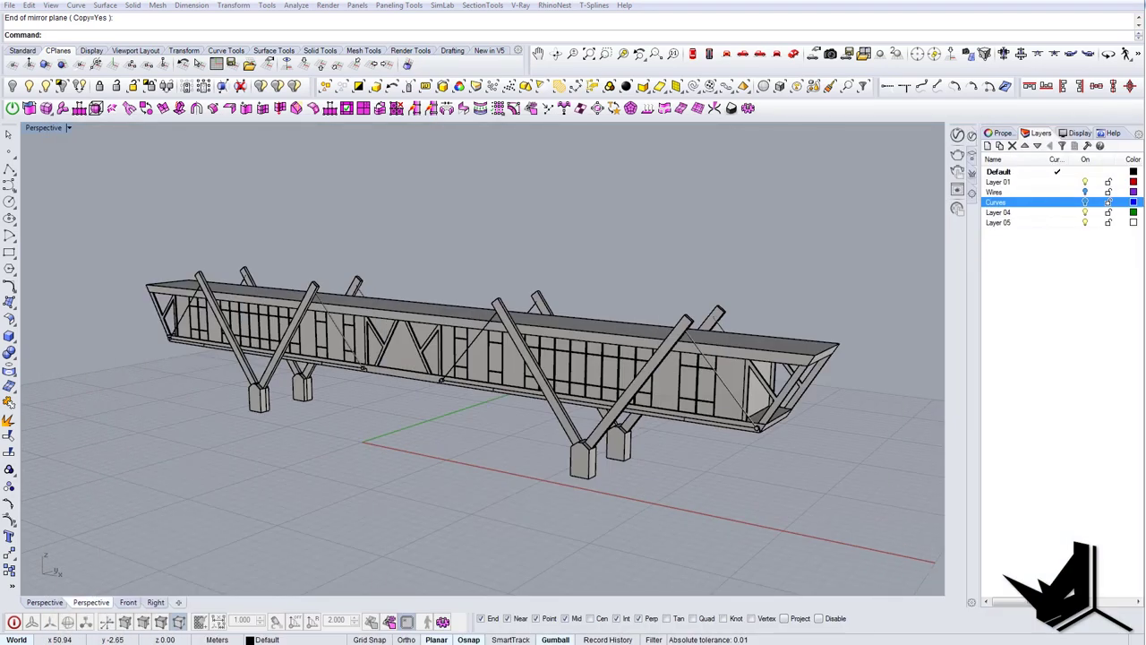